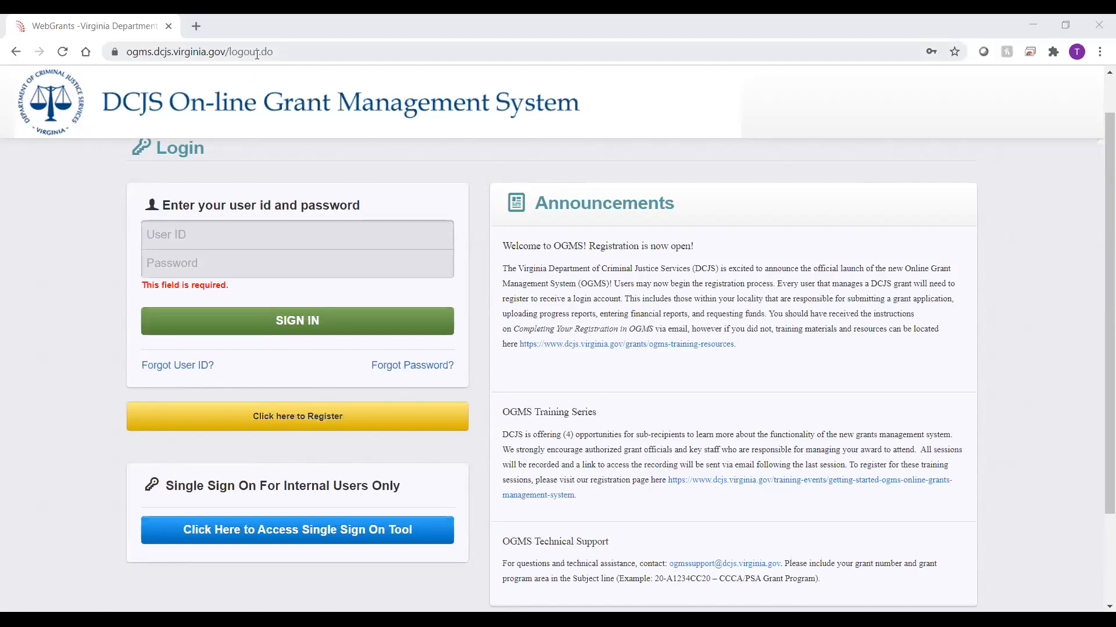
left_click(257, 54)
key("End")
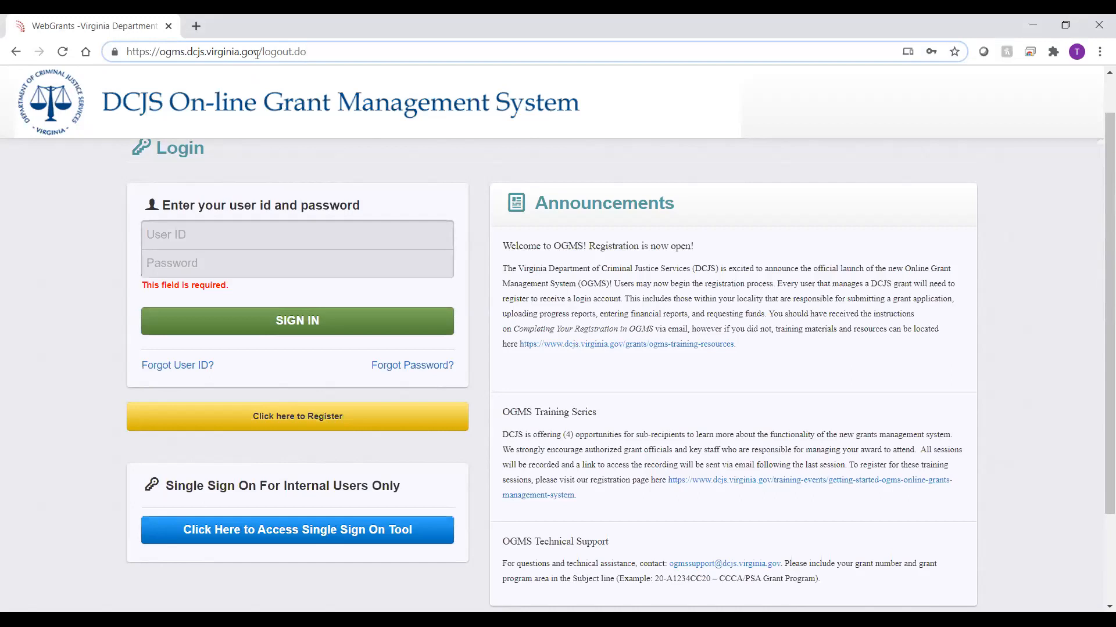
key("BackSpace")
key("BackSpace")
key("BackSpace")
key("BackSpace")
key("BackSpace")
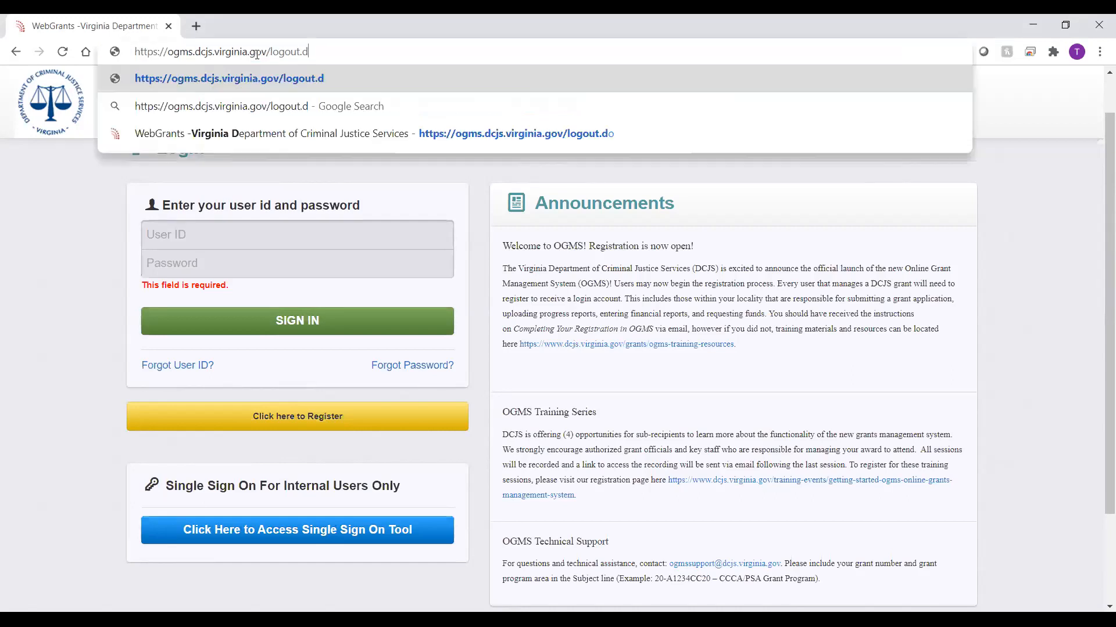
key("BackSpace")
key("BackSpace")
key("BackSpace")
key("BackSpace")
key("BackSpace")
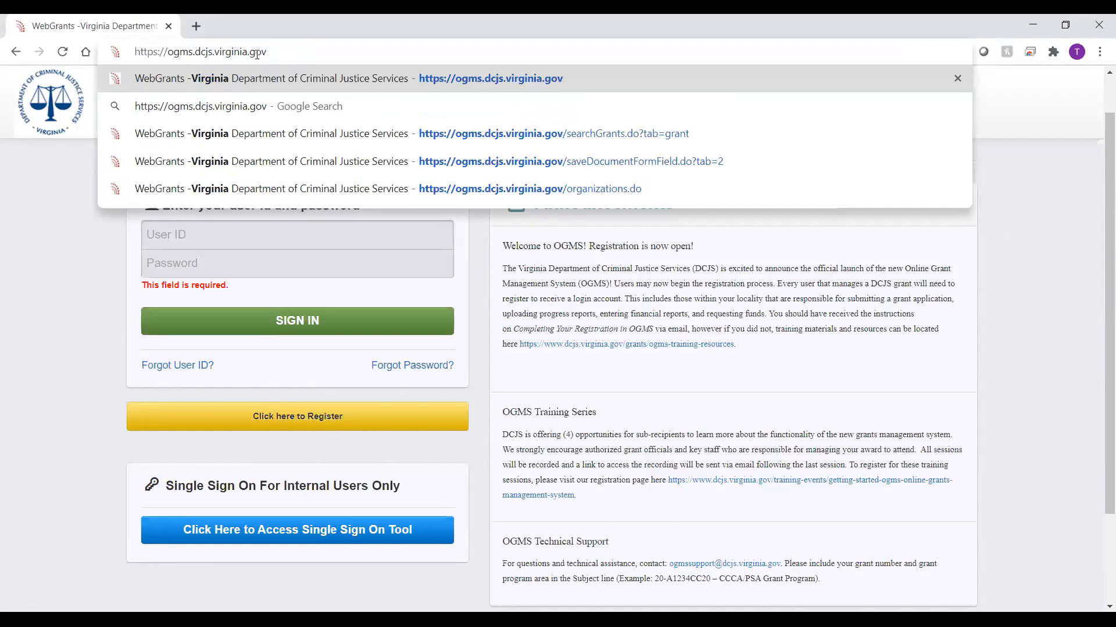
key("Return")
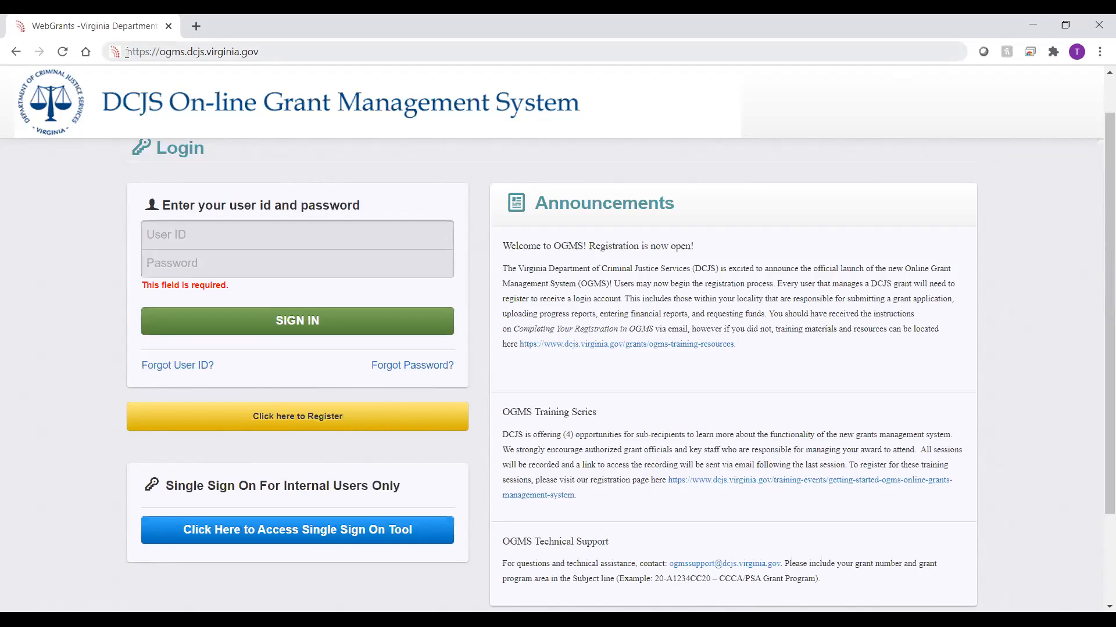
Step: Review the login page's address, user sign-in area, internal single sign-on section and announcements, including training series and technical support
left_click_drag(127, 52, 259, 49)
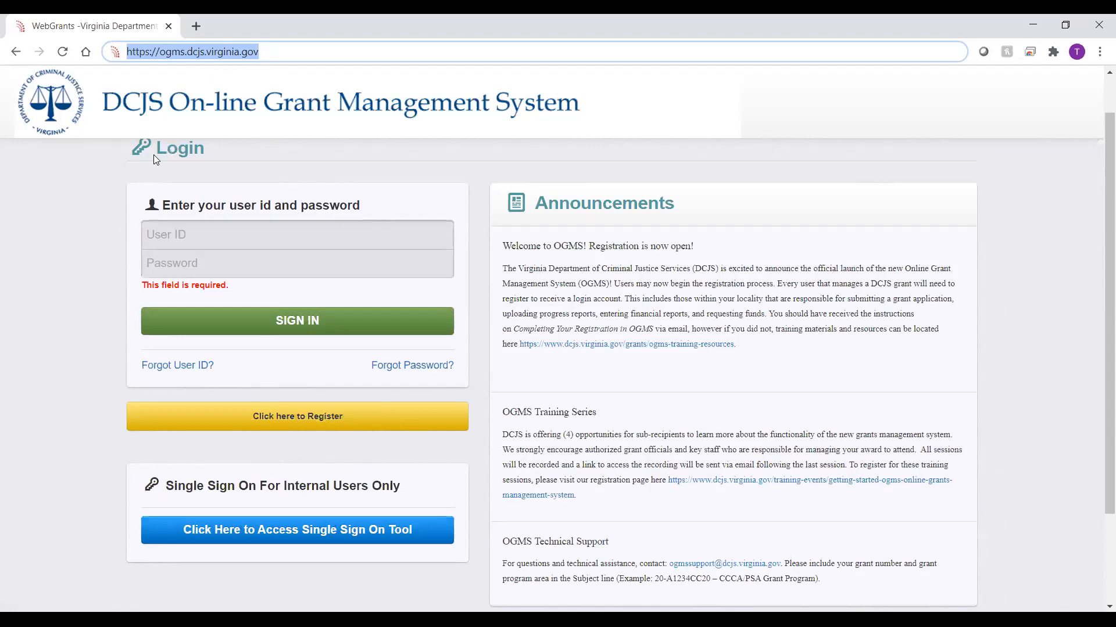
left_click_drag(165, 152, 178, 152)
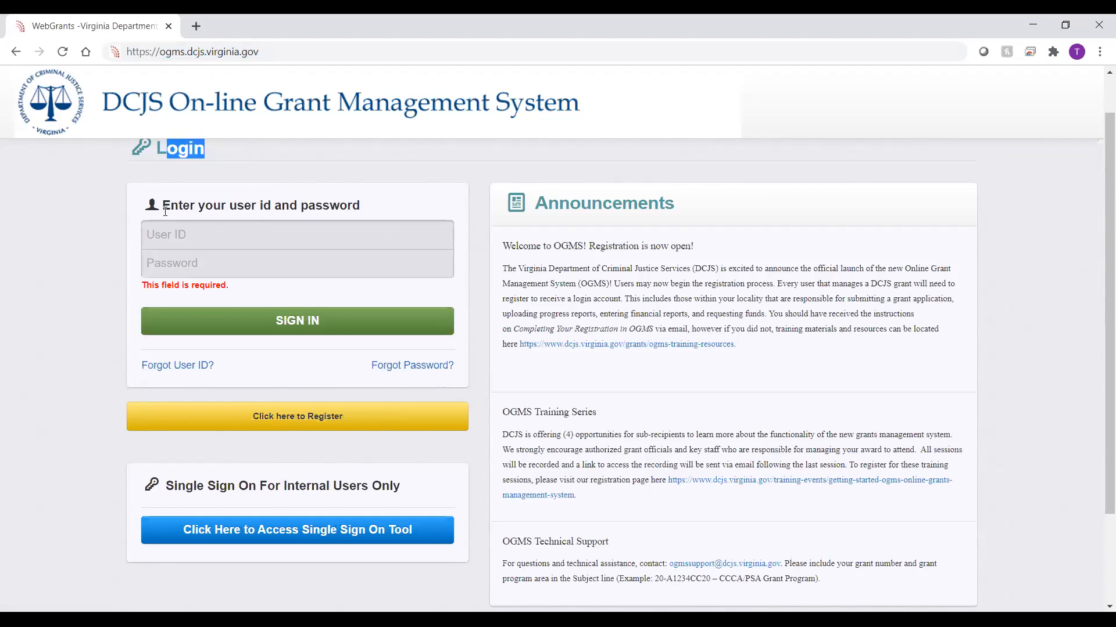
left_click_drag(170, 205, 350, 218)
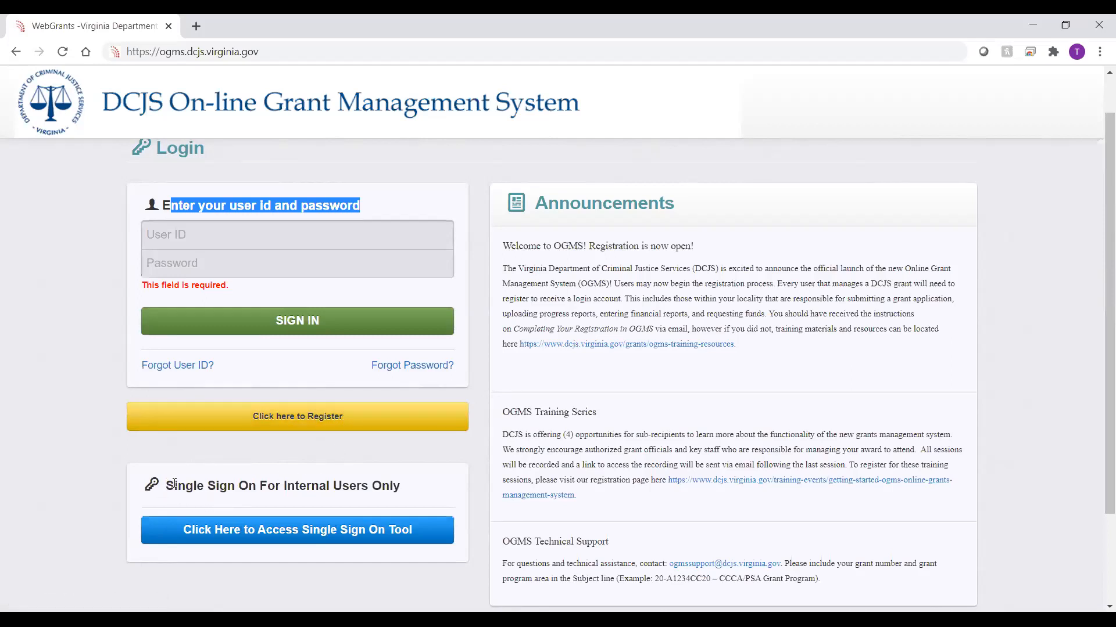
left_click_drag(175, 484, 398, 491)
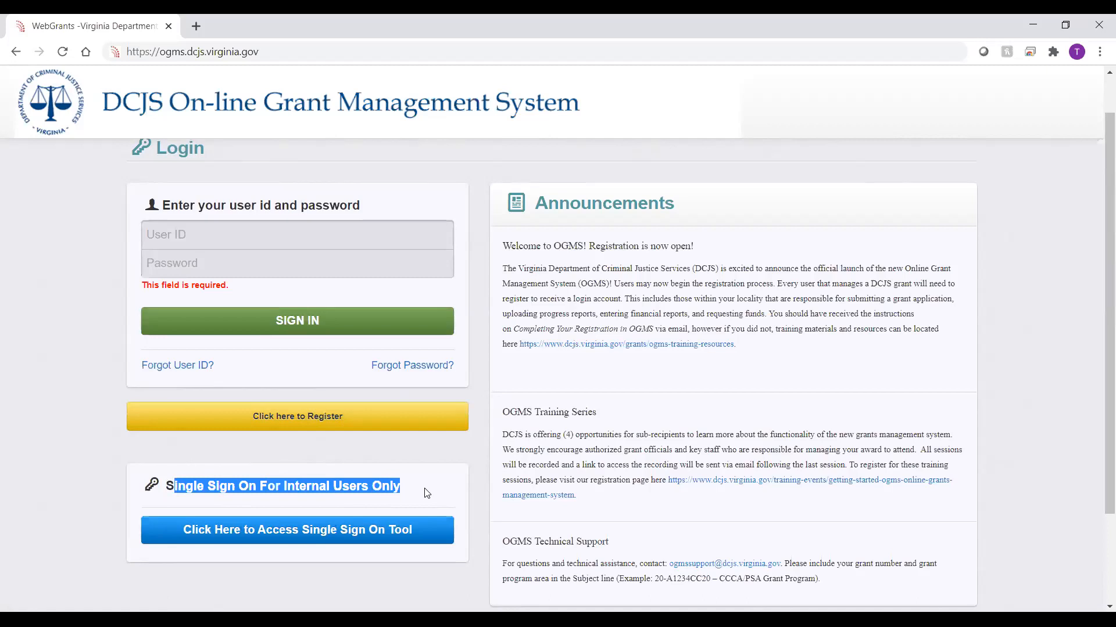
left_click(427, 493)
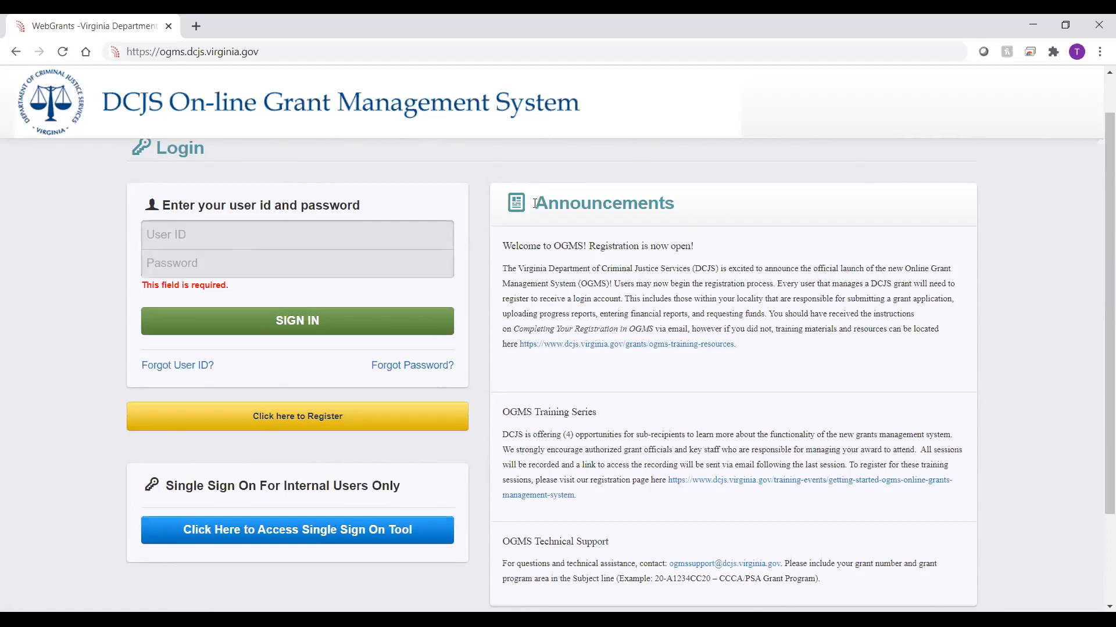
left_click_drag(534, 204, 705, 208)
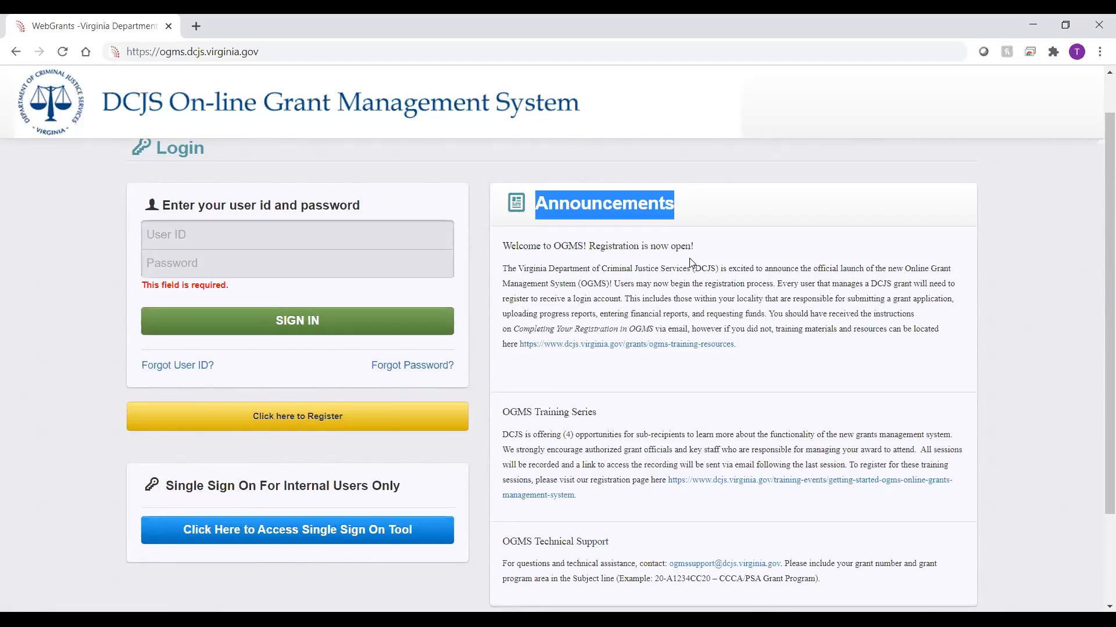
scroll(690, 263, "down", 2)
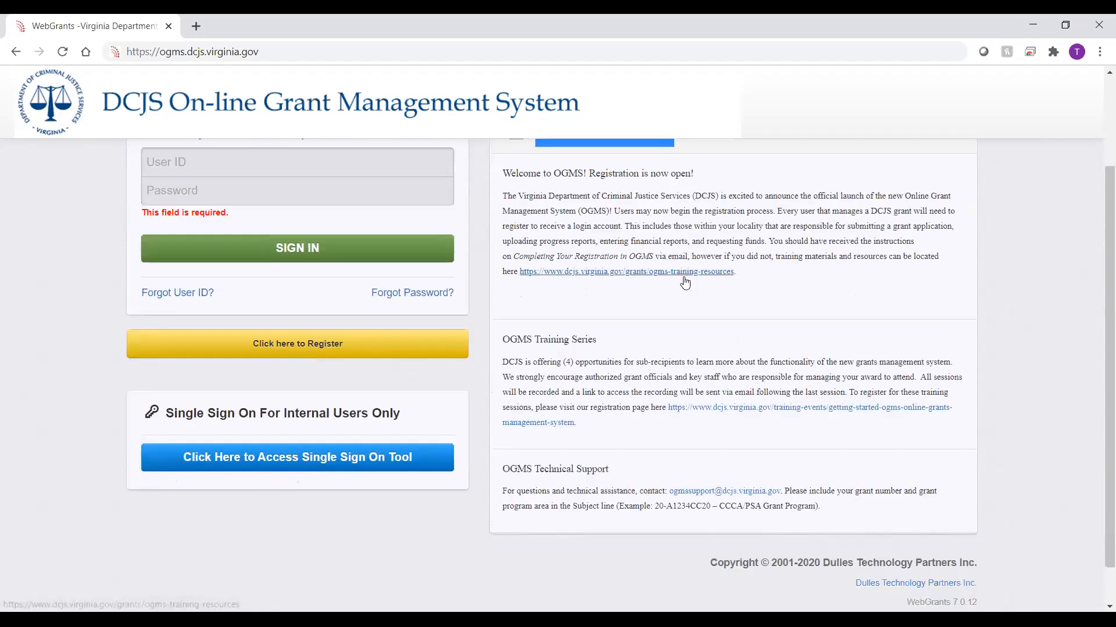
left_click_drag(599, 341, 546, 340)
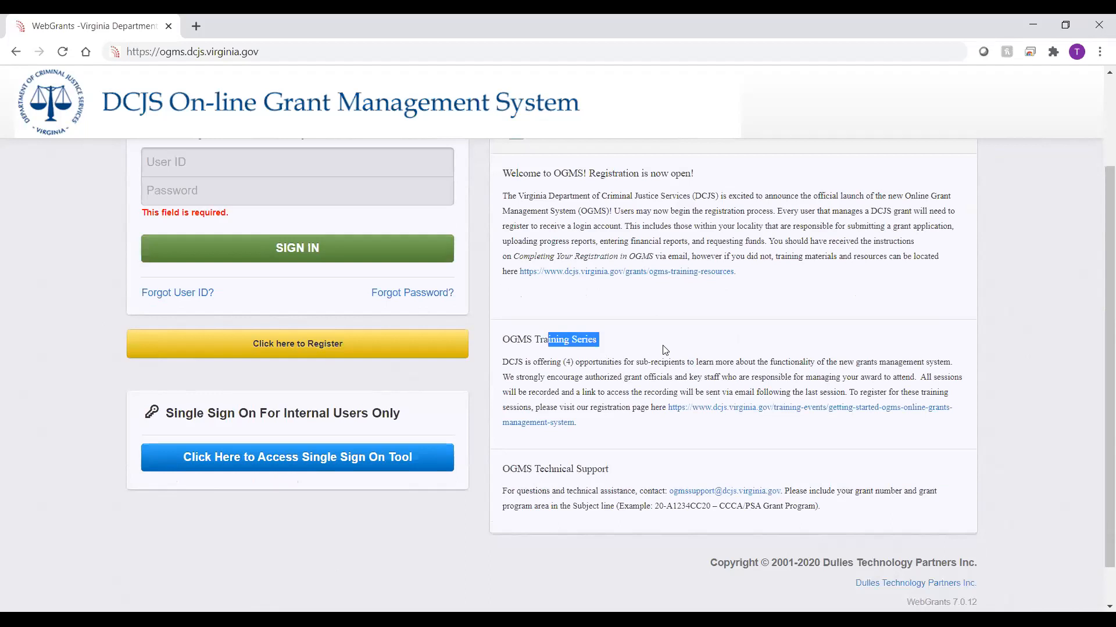
left_click_drag(549, 470, 680, 468)
scroll(682, 468, "up", 1)
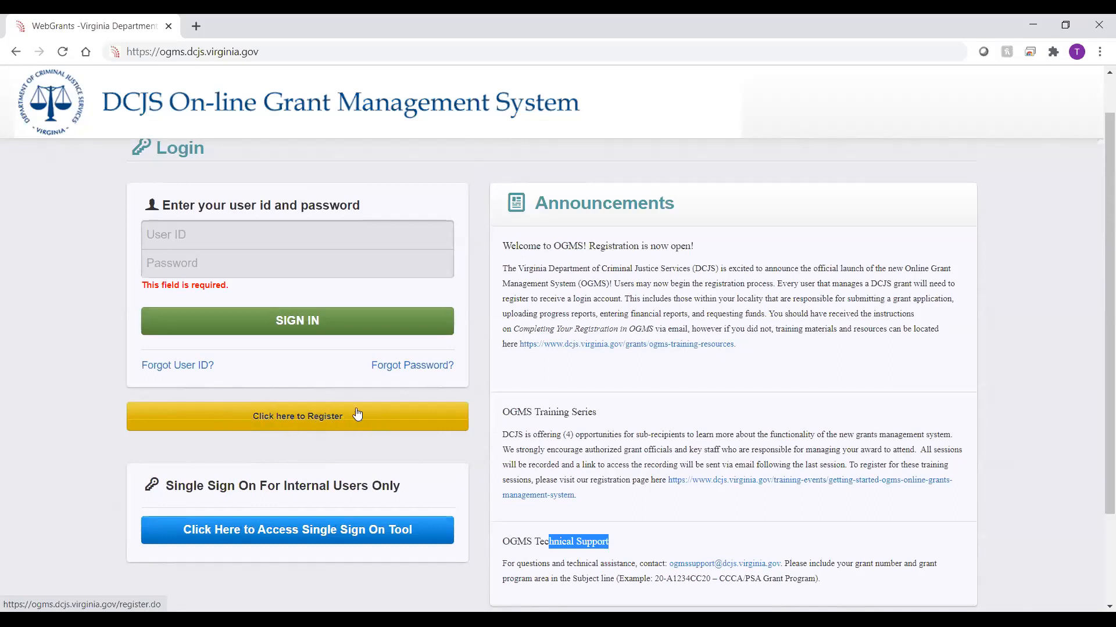
Step: Open the new-user registration form and review its Personal Contact Information fields
left_click(285, 420)
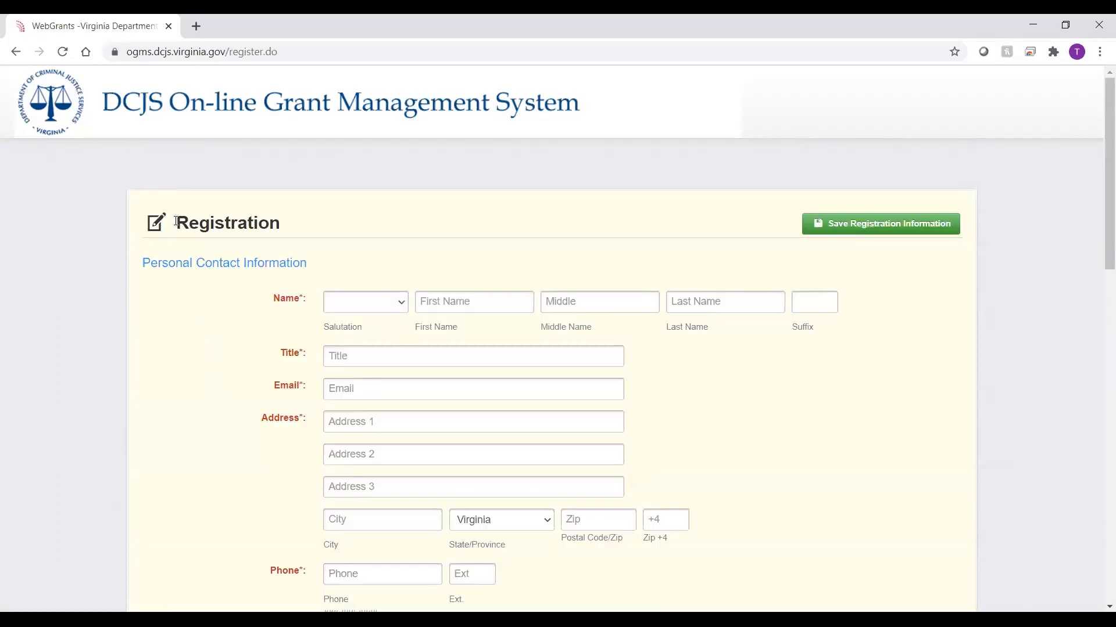
left_click_drag(178, 223, 304, 227)
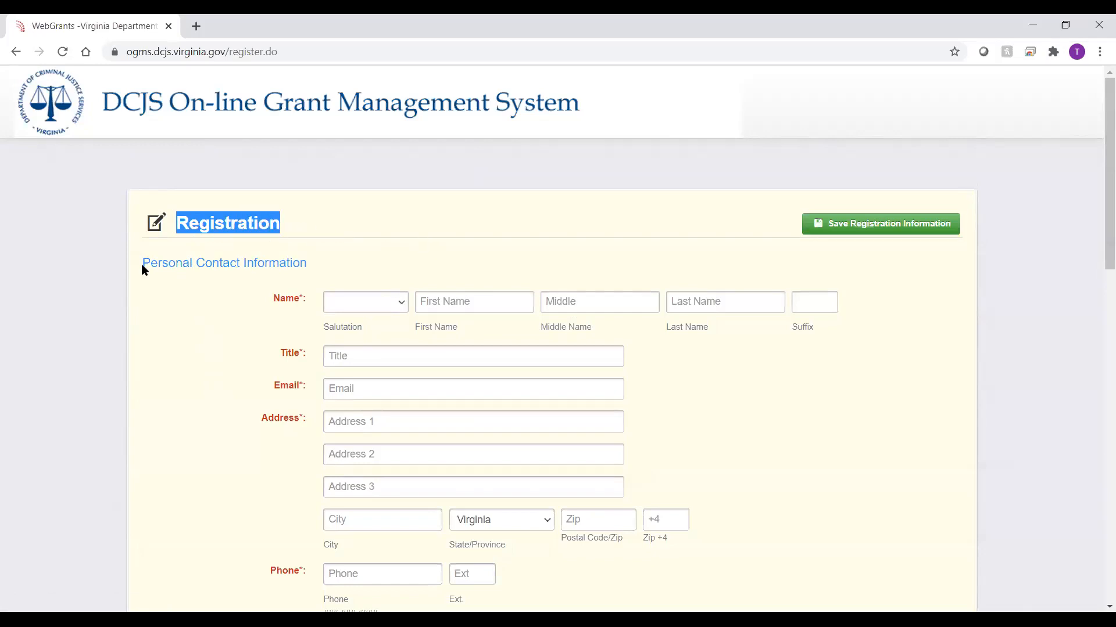
left_click_drag(143, 266, 296, 265)
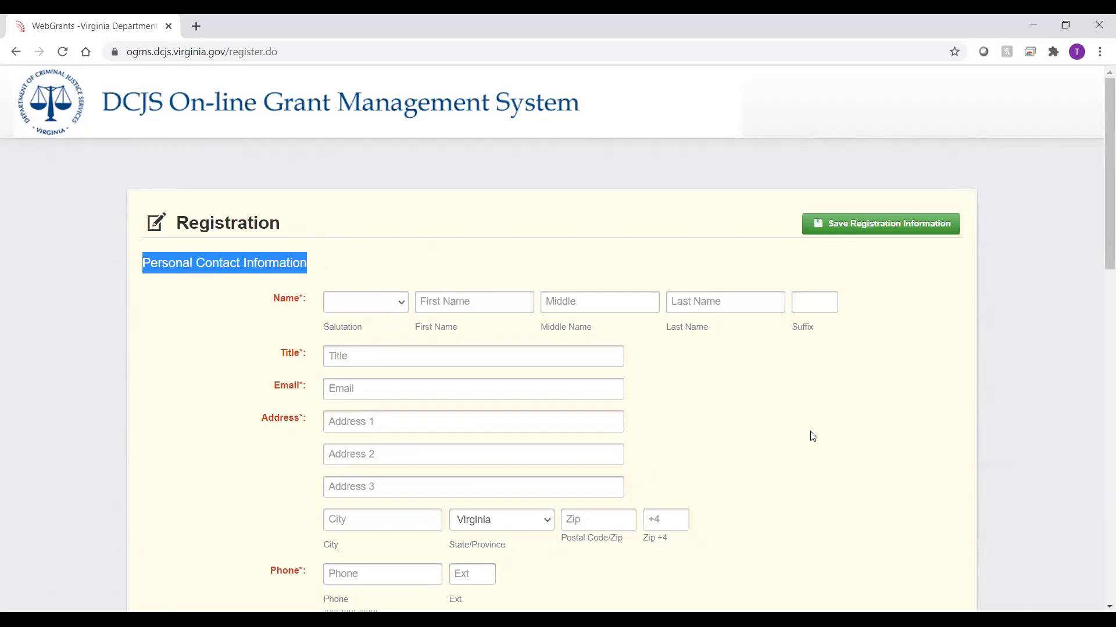
scroll(809, 436, "down", 1)
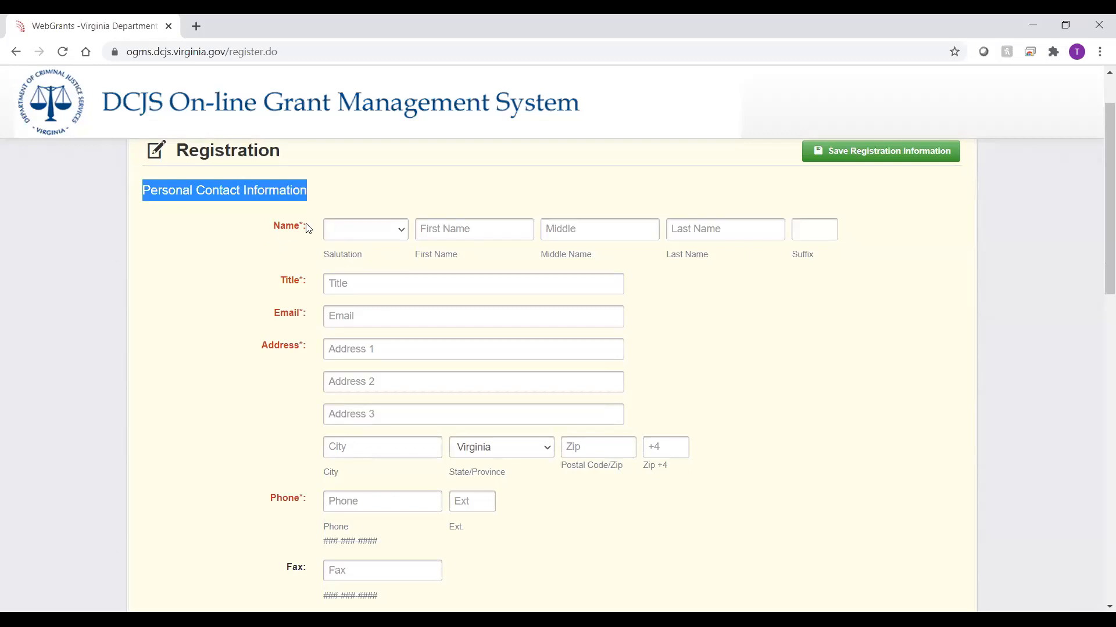
scroll(540, 473, "down", 2)
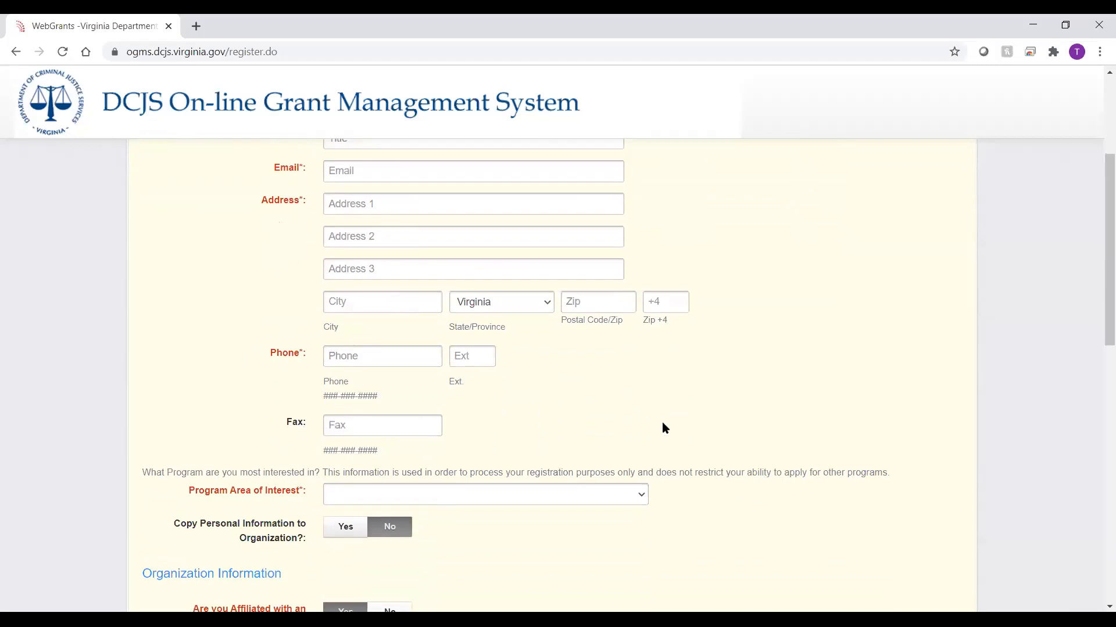
scroll(665, 428, "up", 2)
scroll(665, 428, "up", 1)
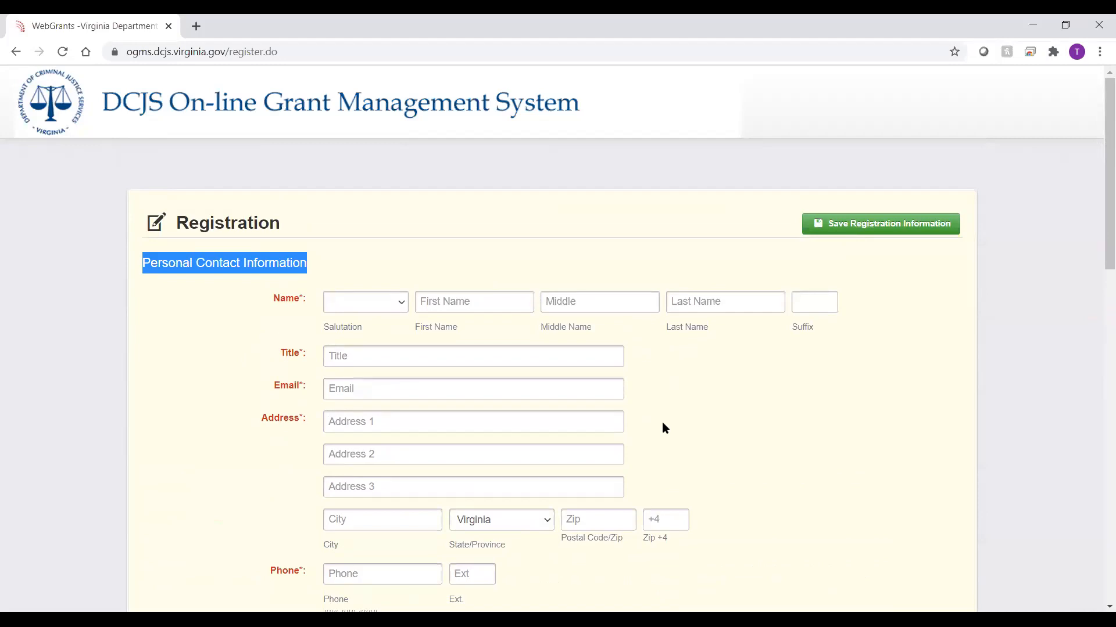
scroll(665, 429, "down", 4)
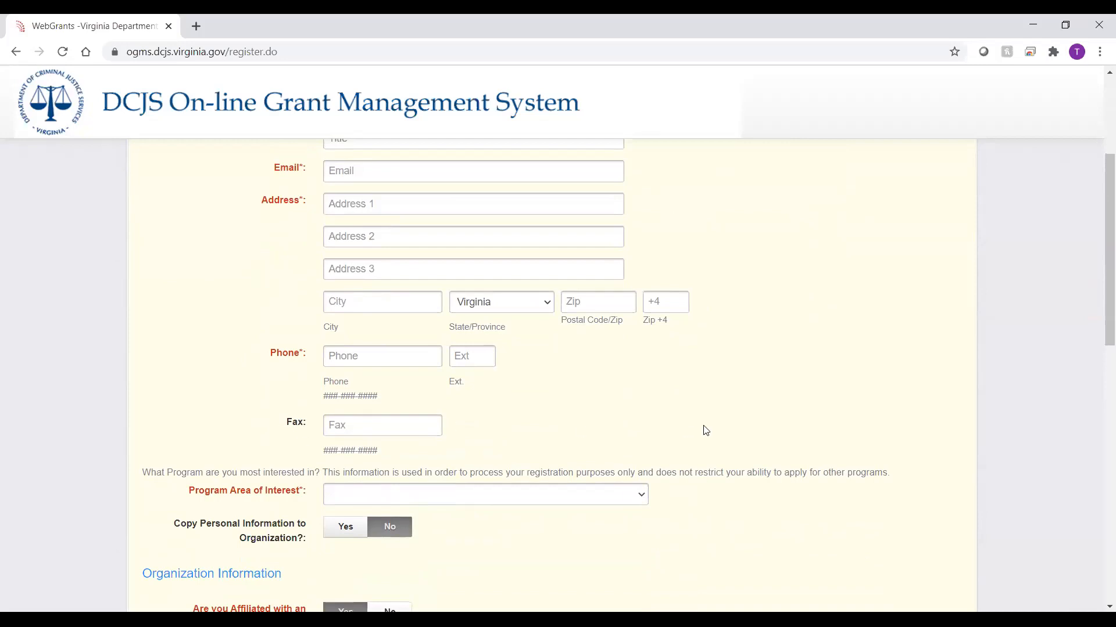
scroll(705, 430, "up", 4)
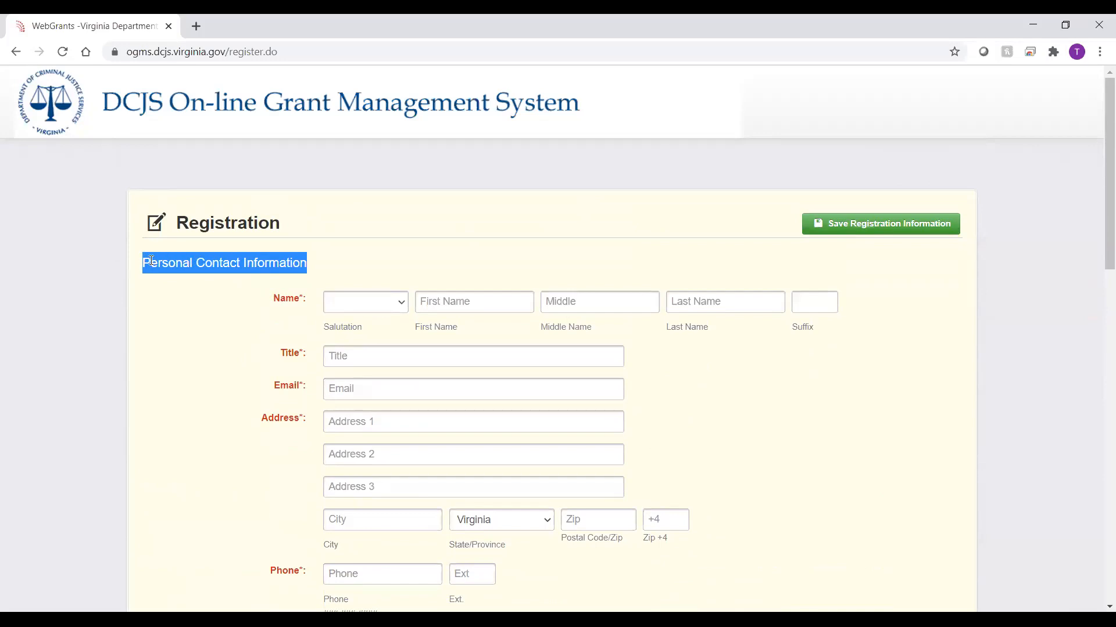
Step: Set the salutation to Mrs. and enter the registrant's first, middle and last name
left_click(346, 307)
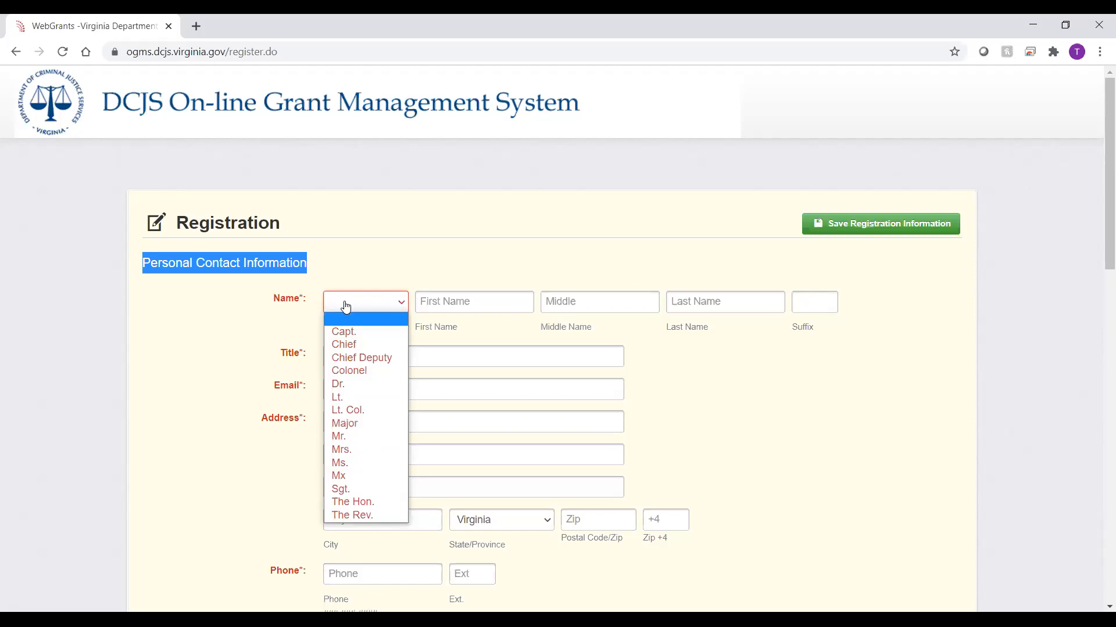
left_click(368, 451)
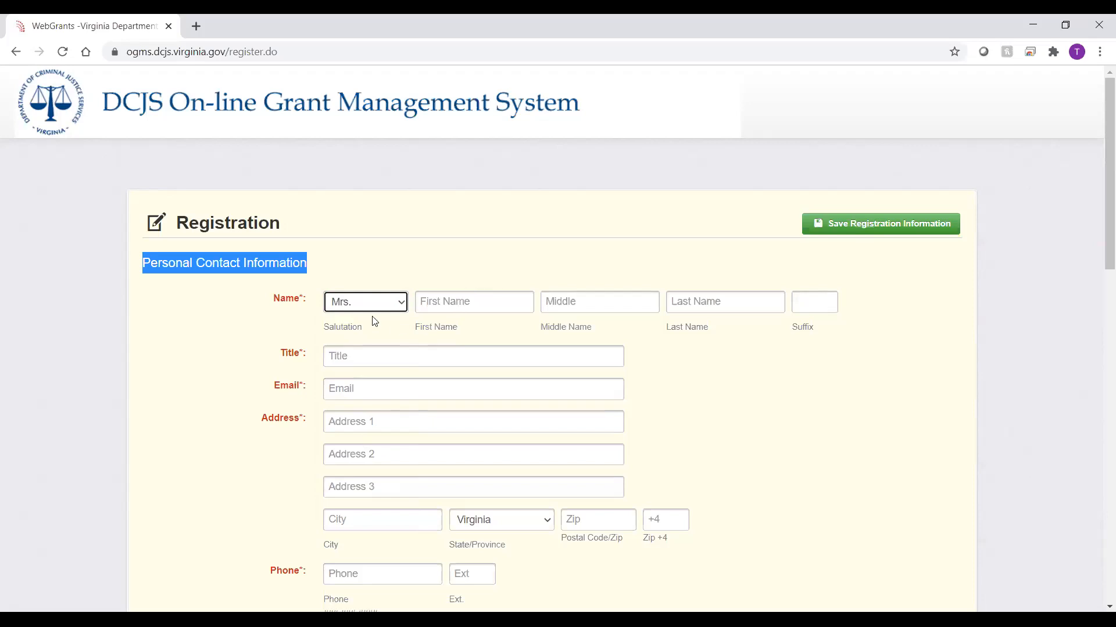
left_click(457, 308)
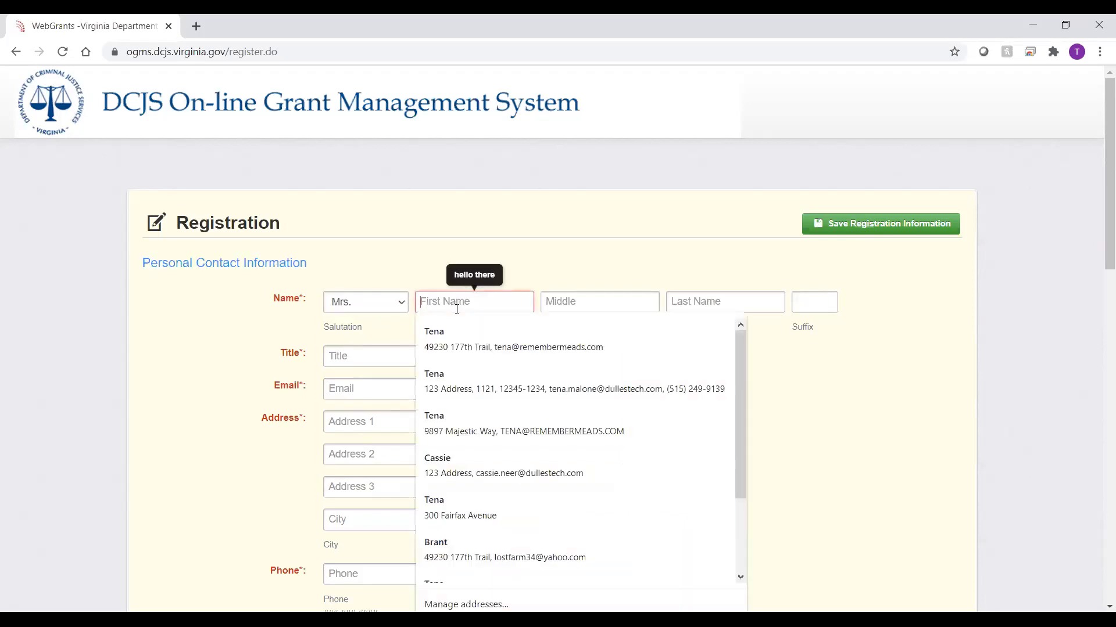
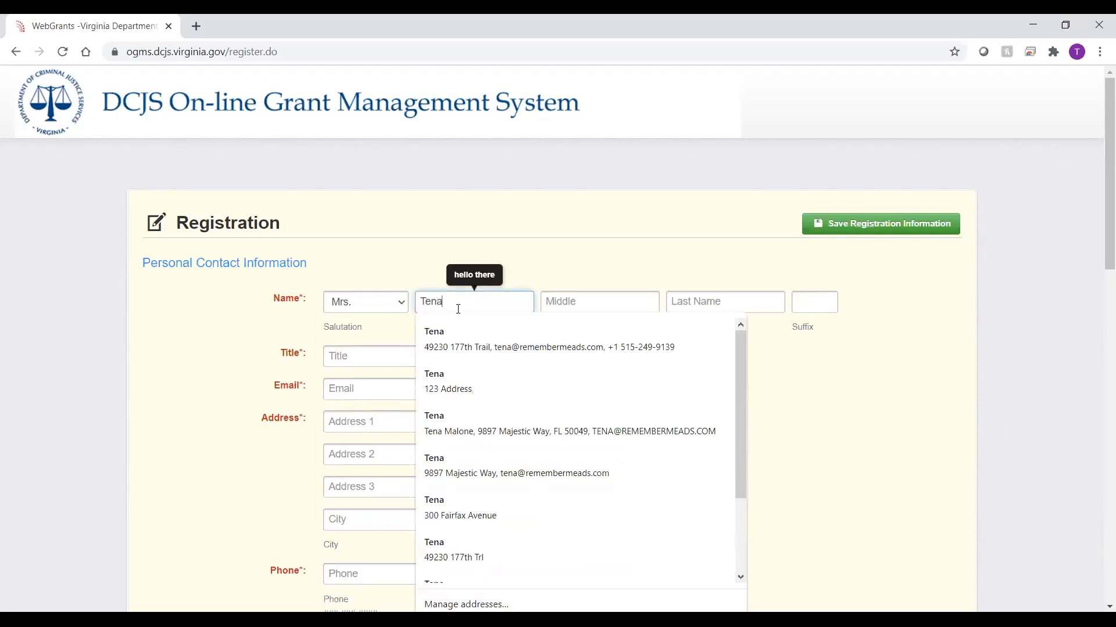
key("Tab")
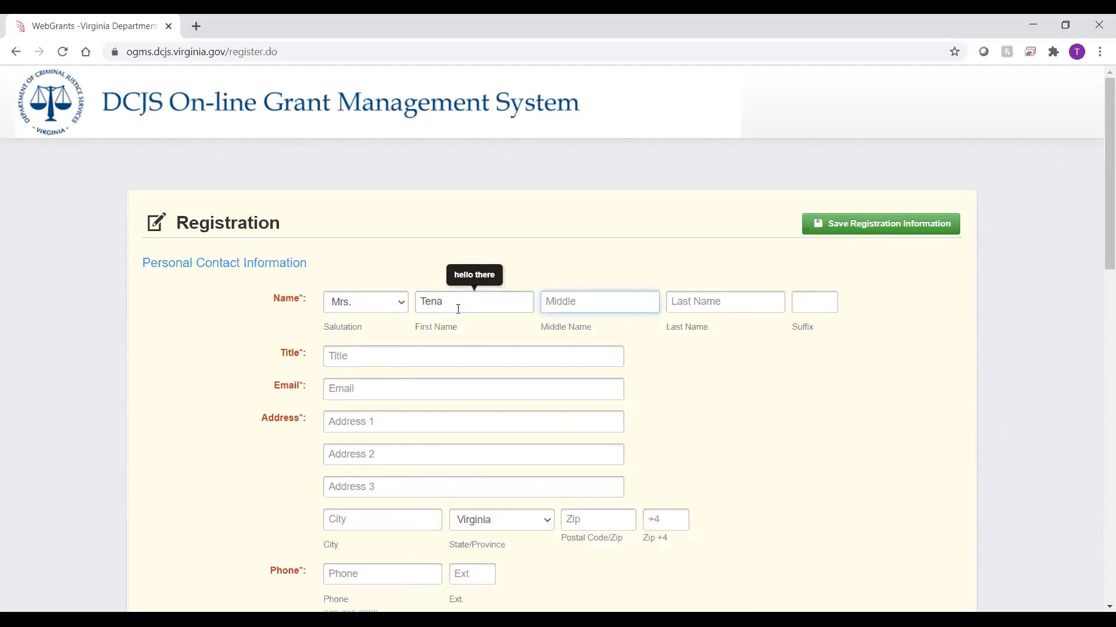
key("Tab")
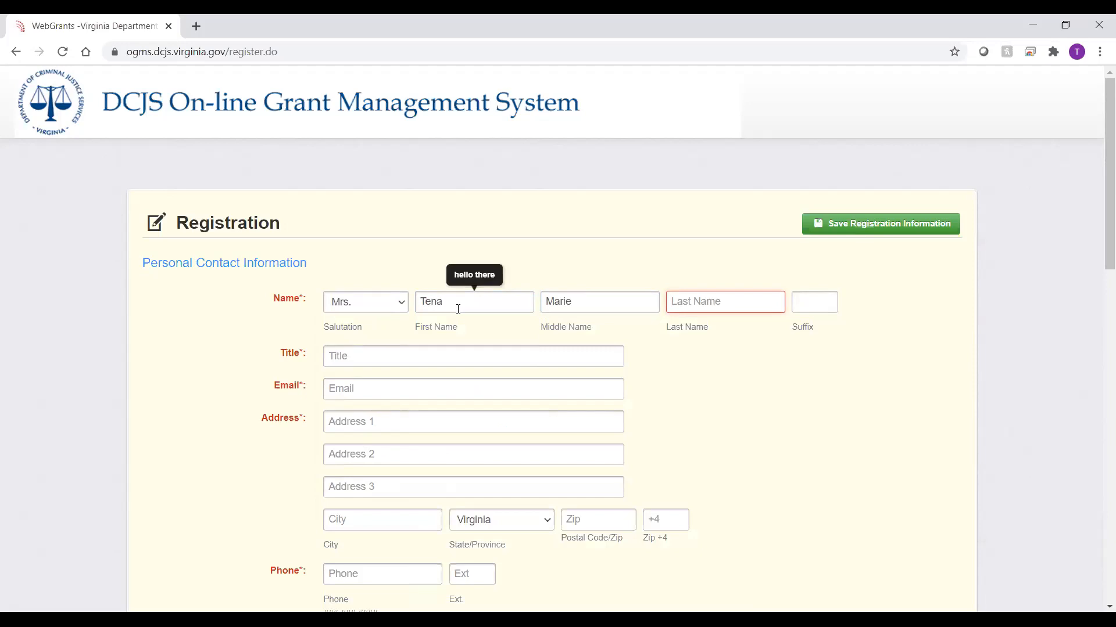
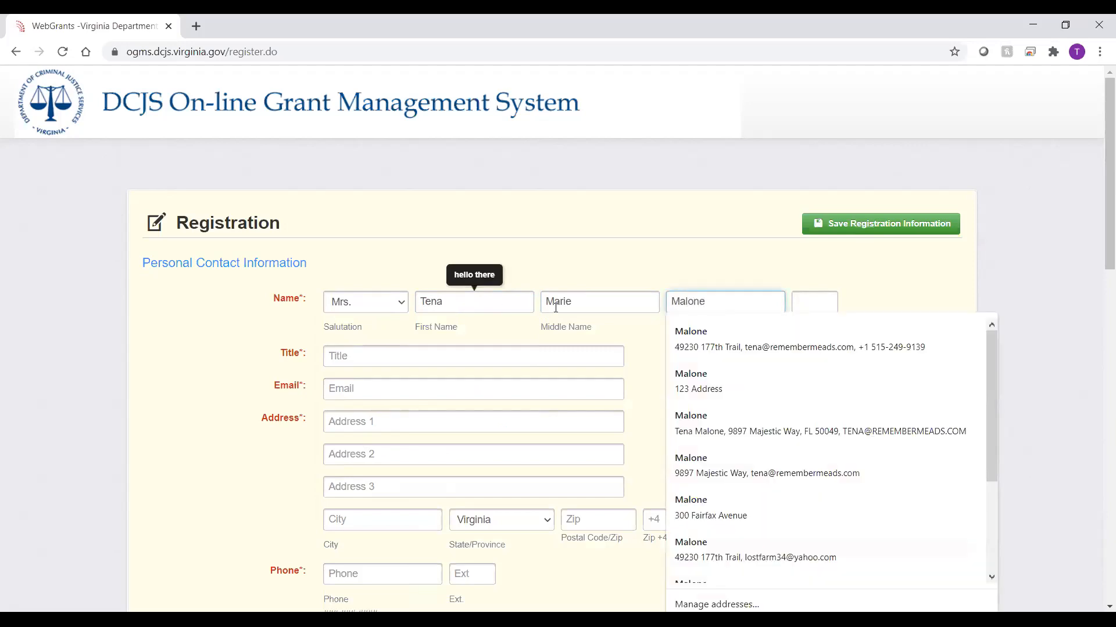
left_click(907, 291)
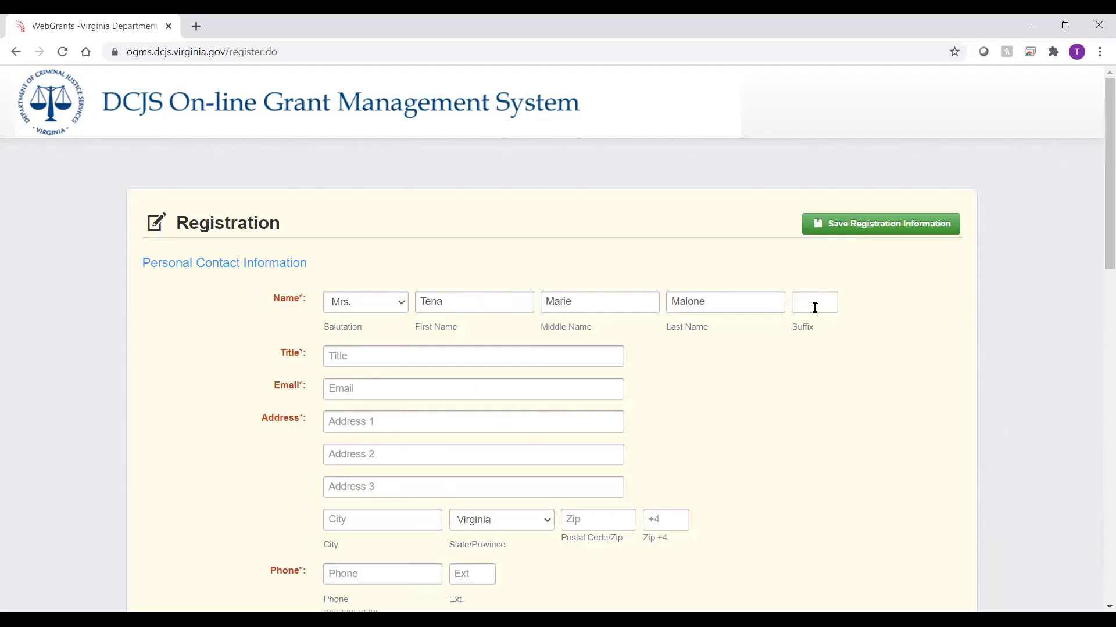
Step: Enter Director as the registrant's title in the personal contact information
left_click(370, 358)
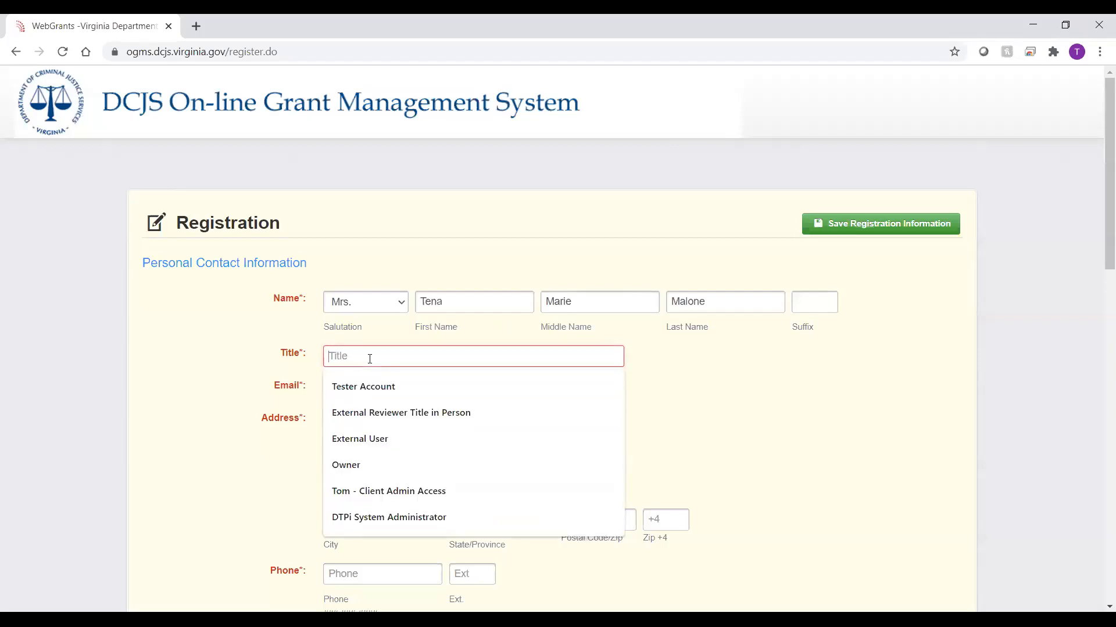
type("Director")
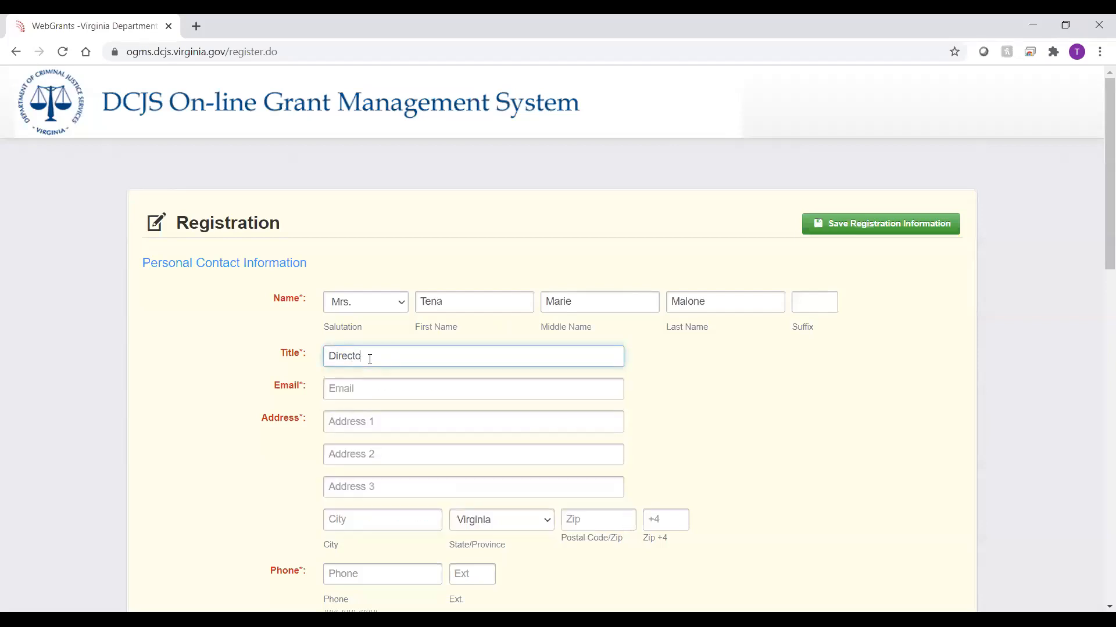
left_click(337, 386)
left_click(707, 395)
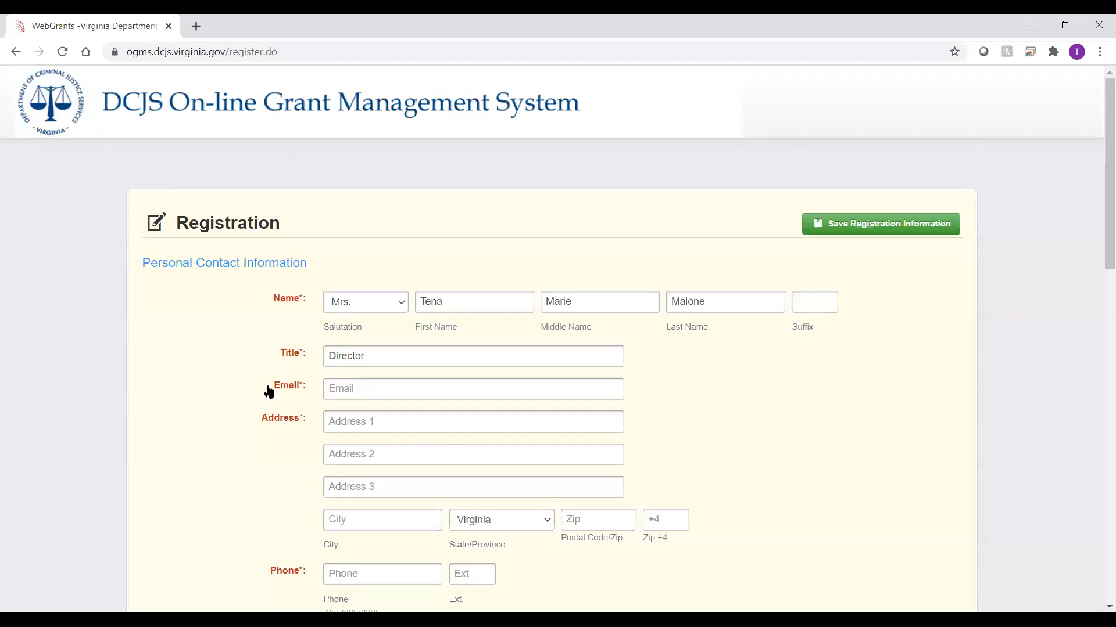
Step: Enter the registrant's e-mail address in the personal contact information
left_click(356, 385)
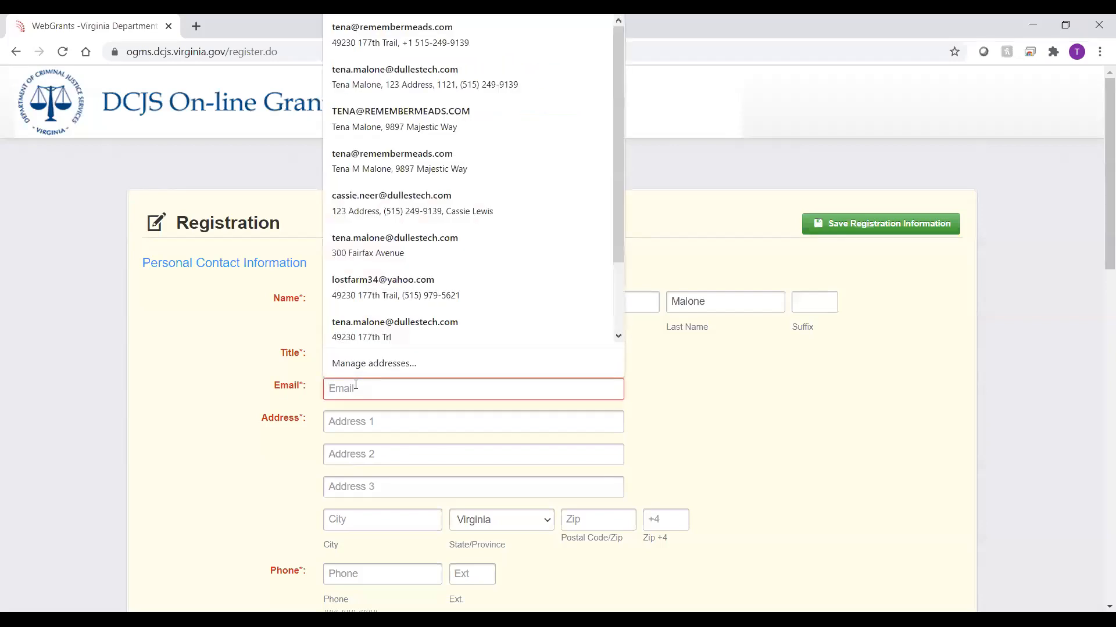
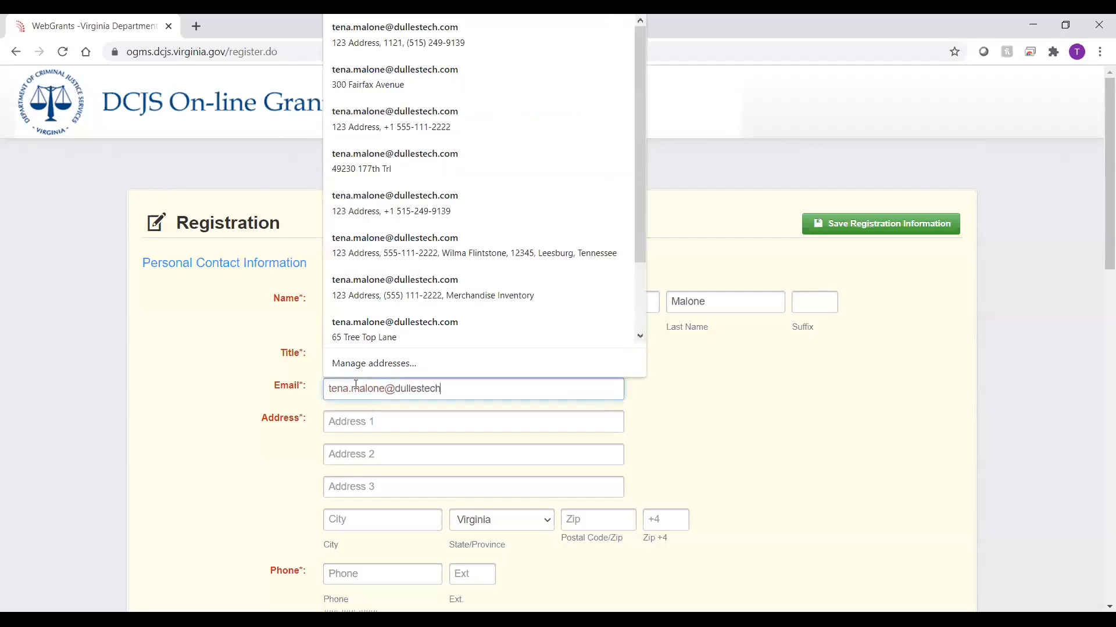
left_click(731, 444)
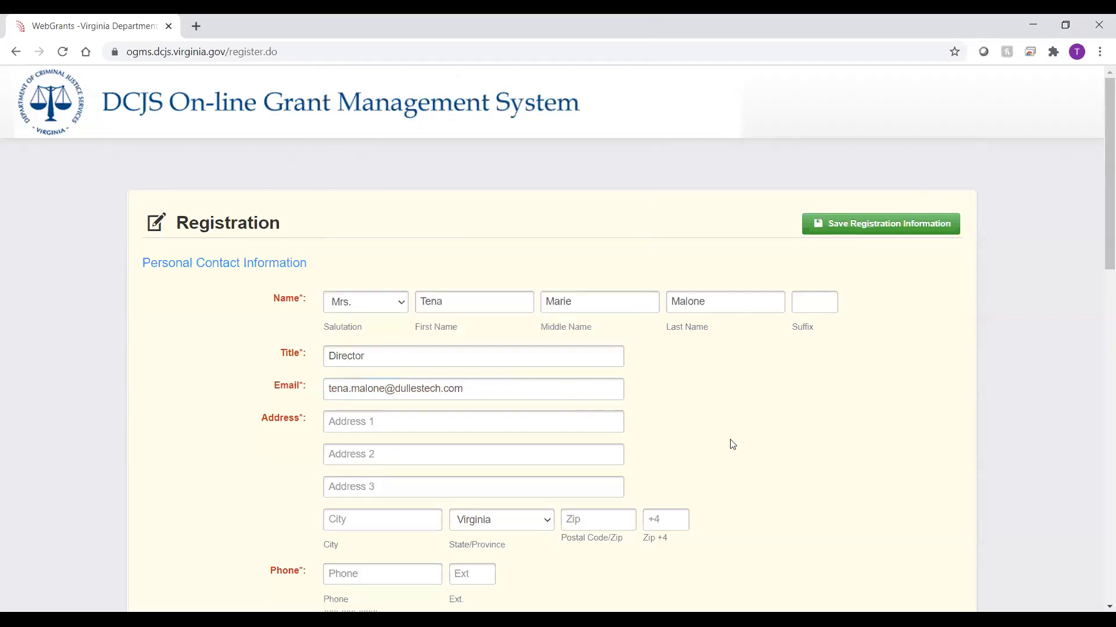
Step: Enter the registrant's street address in the first address line of the personal contact information
double_click(270, 426)
left_click(358, 422)
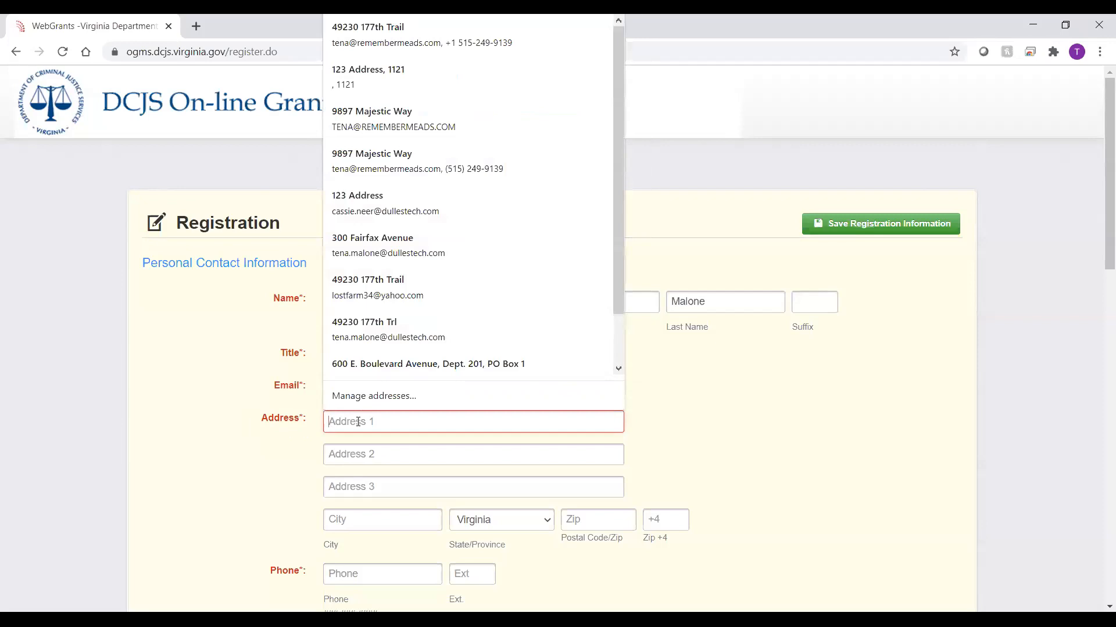
type("123 V")
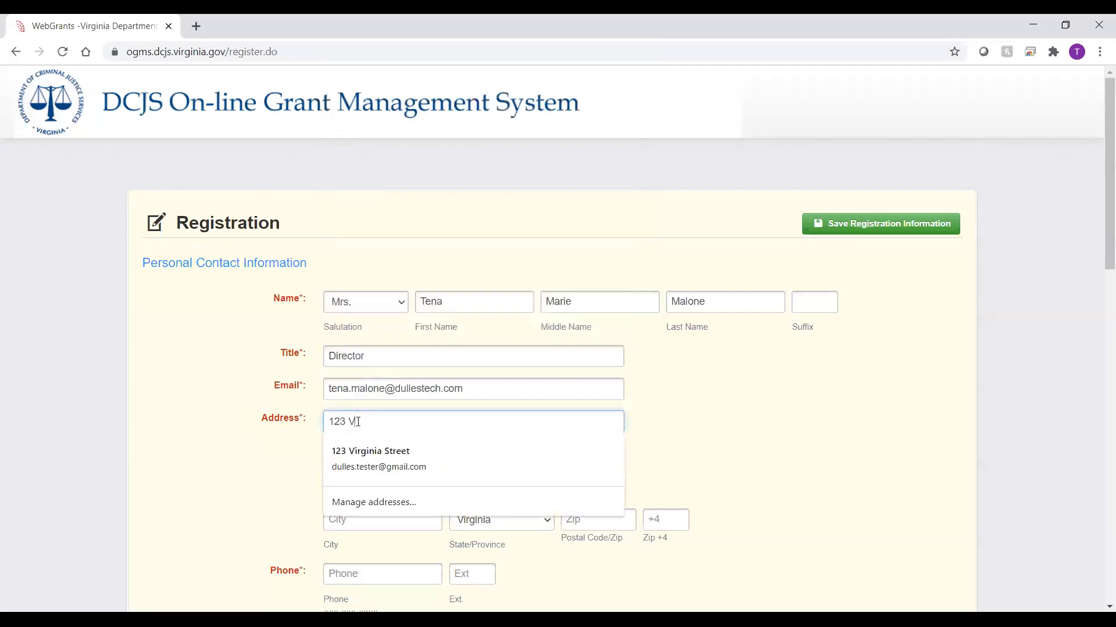
type("irginia Street")
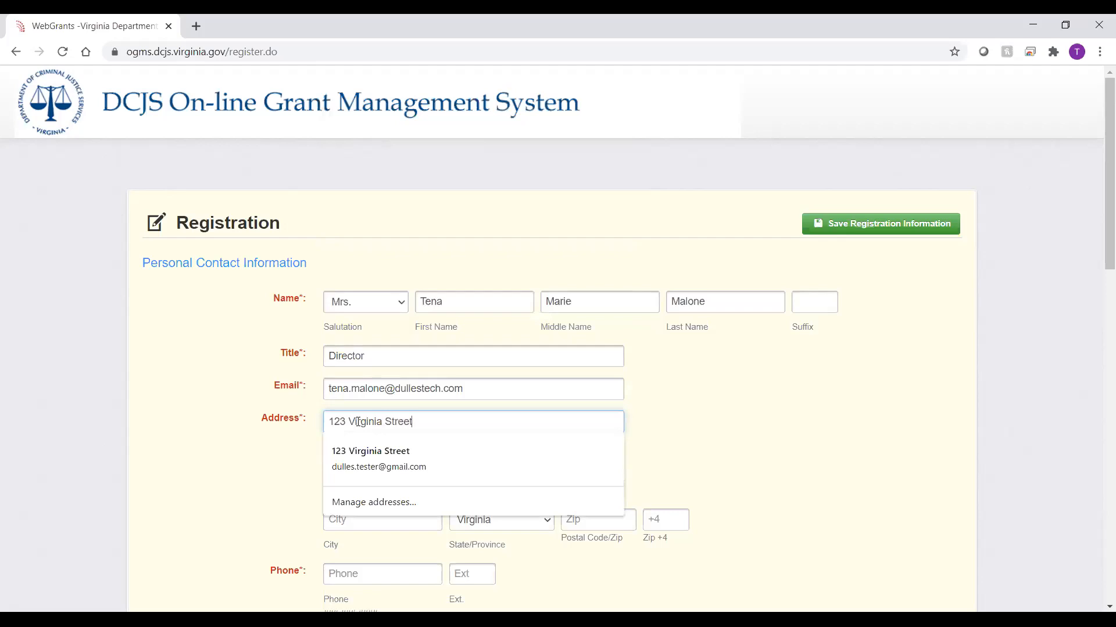
left_click(686, 438)
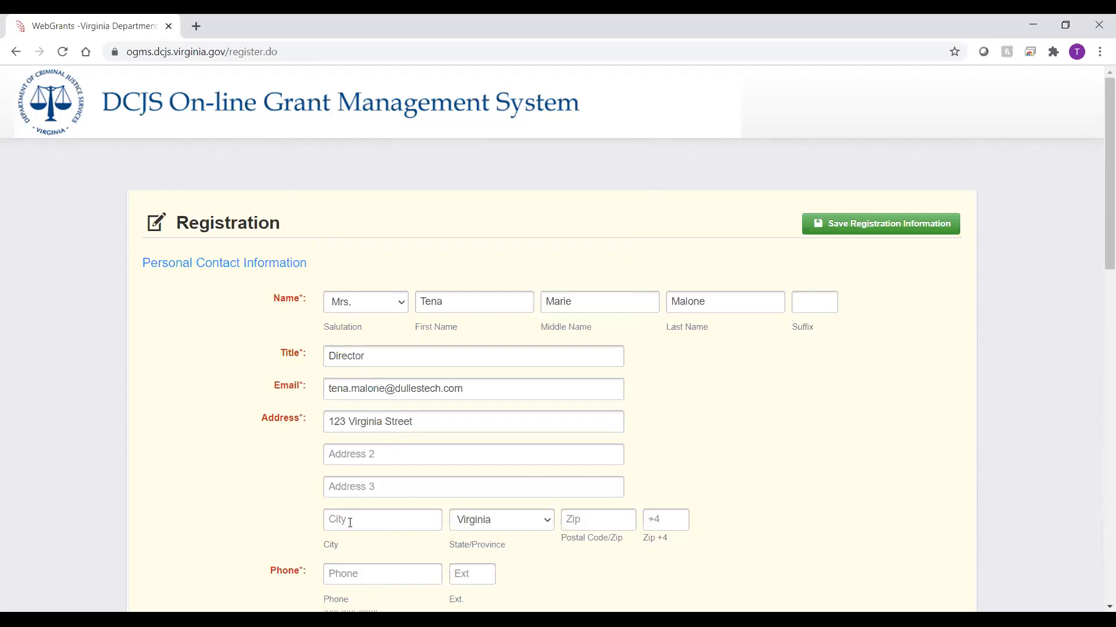
Step: Enter the city of the registrant's address
left_click(350, 522)
type("Les")
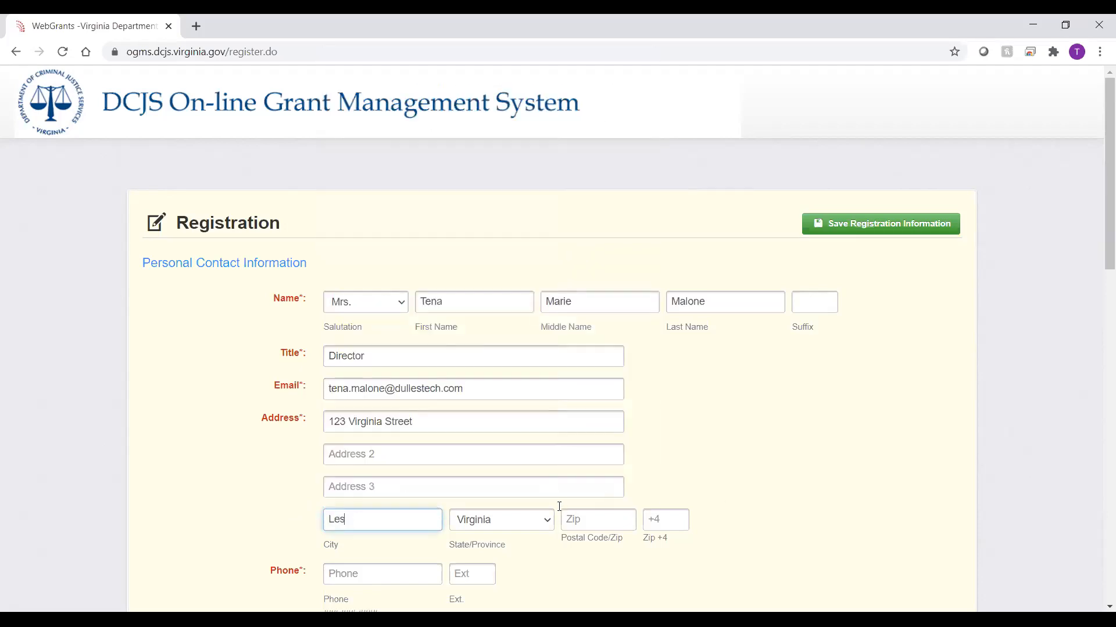
key("BackSpace")
type("esburg")
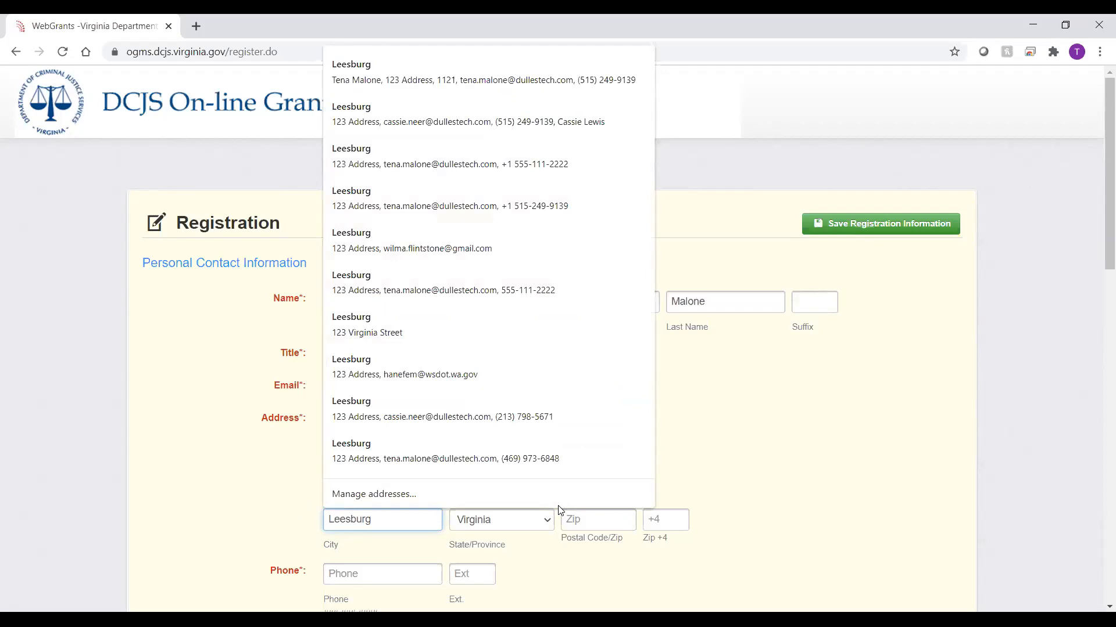
left_click(559, 507)
Step: Enter the postal code and its four-digit extension for the registrant's address
left_click(585, 520)
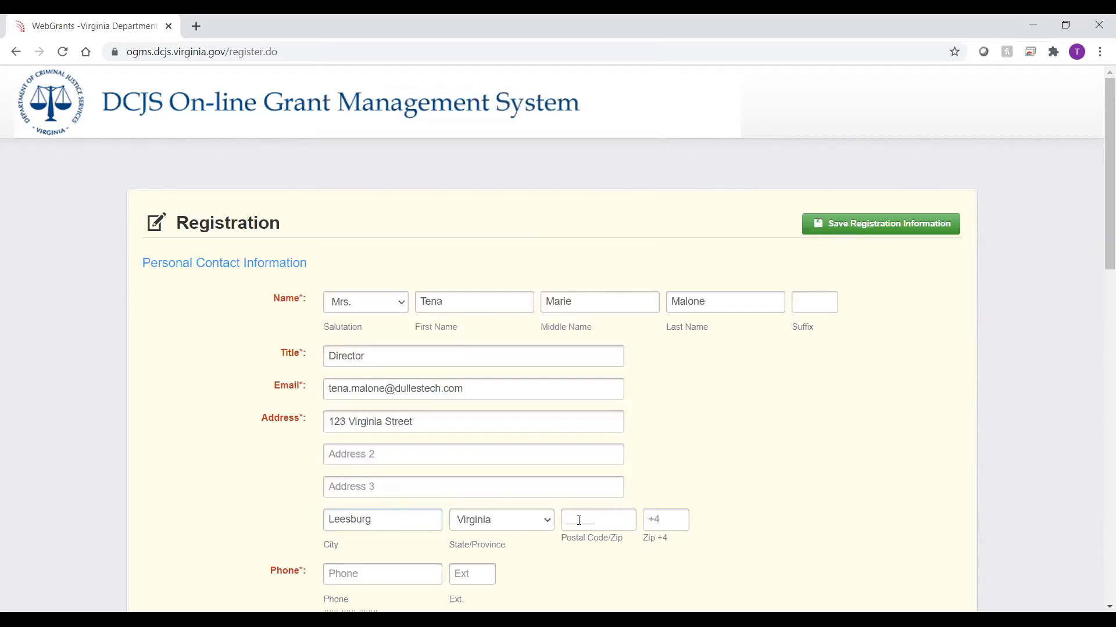
left_click(579, 520)
type("50049")
left_click(721, 522)
left_click(651, 520)
type("1234")
Step: Enter the registrant's phone number, leaving the extension empty
scroll(652, 522, "down", 2)
left_click(350, 427)
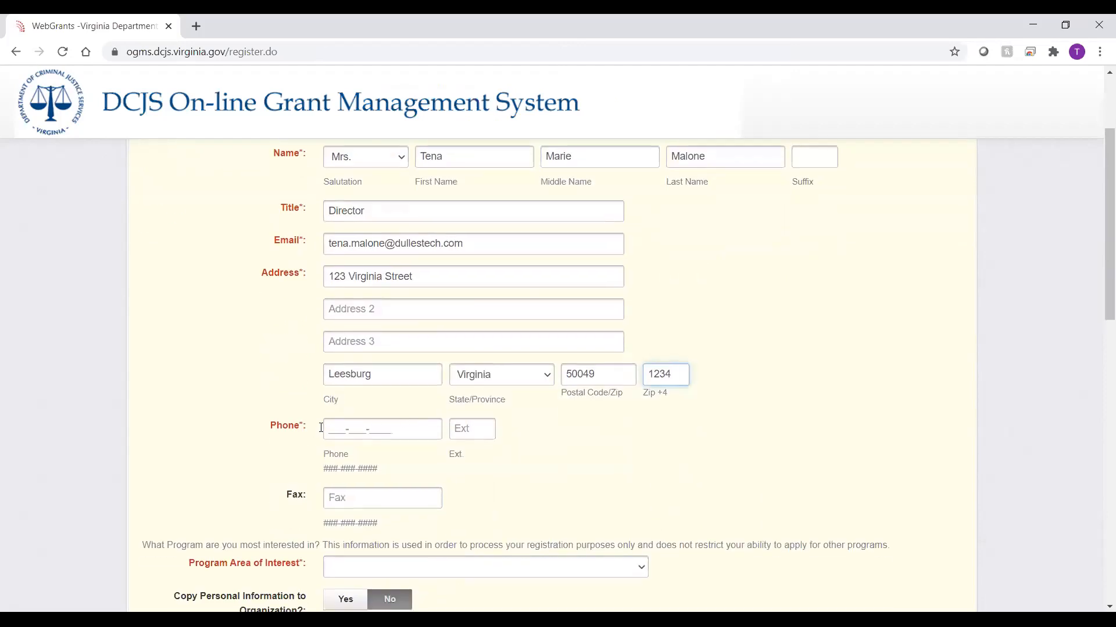
left_click(629, 481)
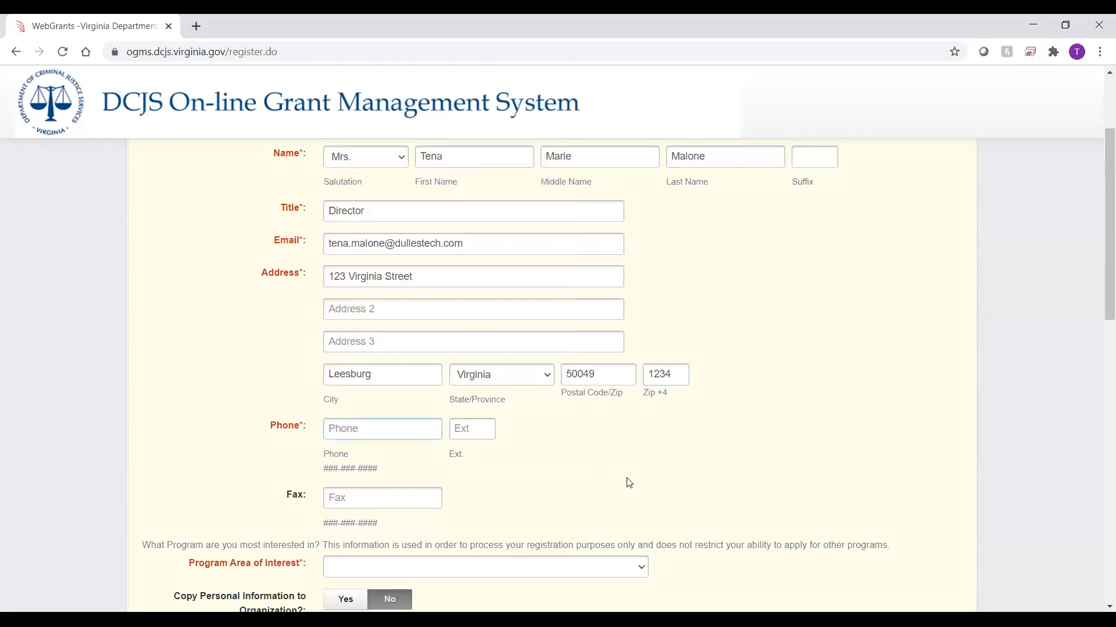
left_click(329, 430)
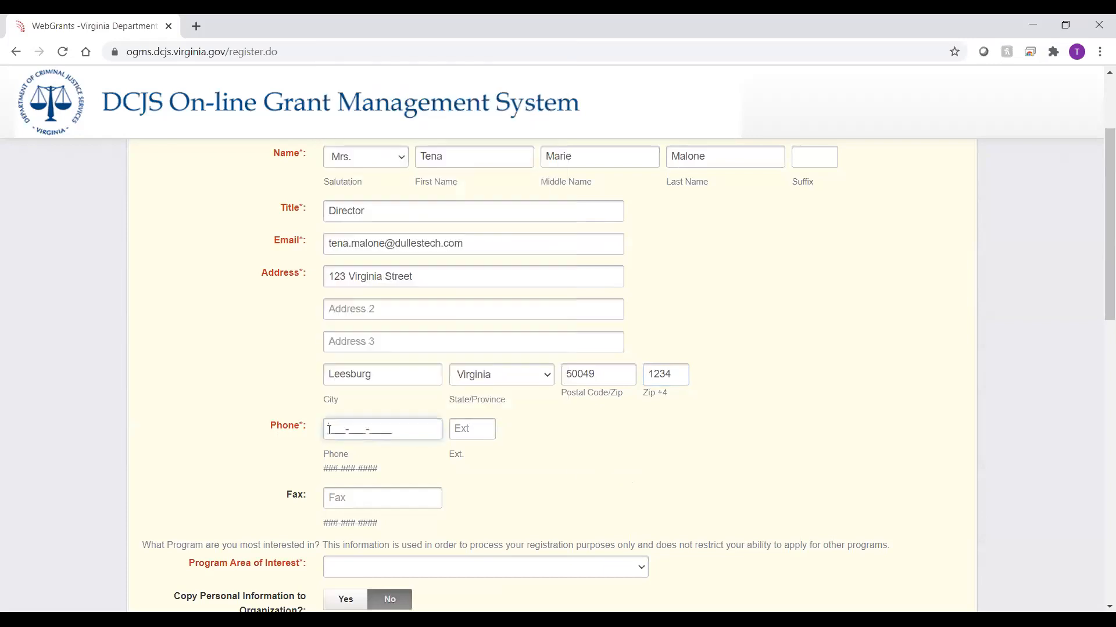
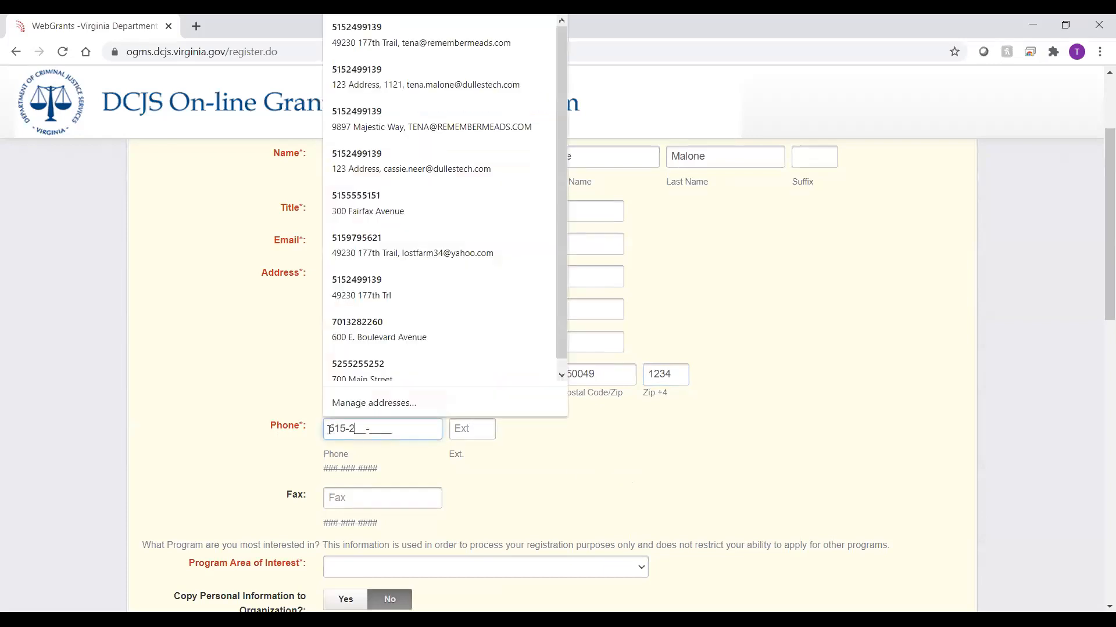
left_click(517, 451)
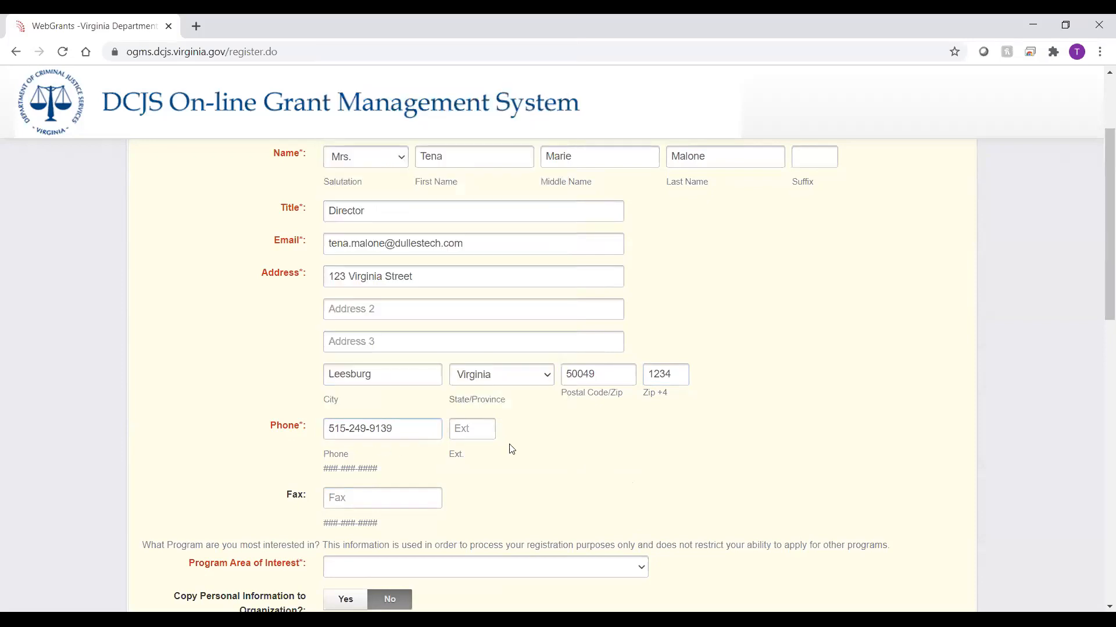
left_click(477, 434)
key("Escape")
Step: Set the program area of interest to SASP - Sexual Assault Services Program
scroll(542, 507, "down", 1)
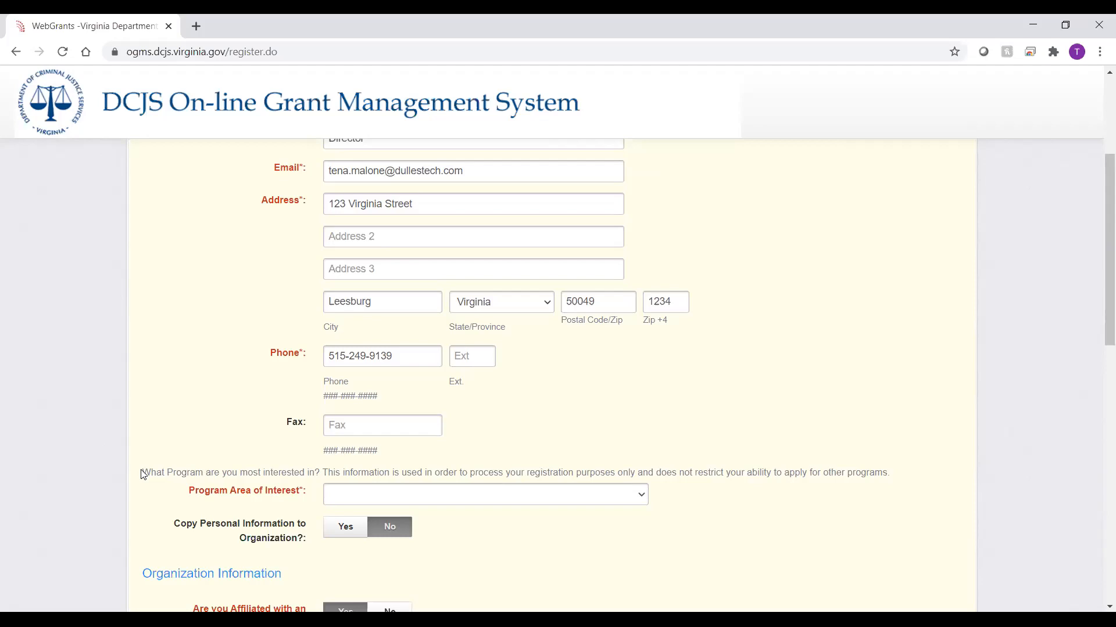
left_click(575, 503)
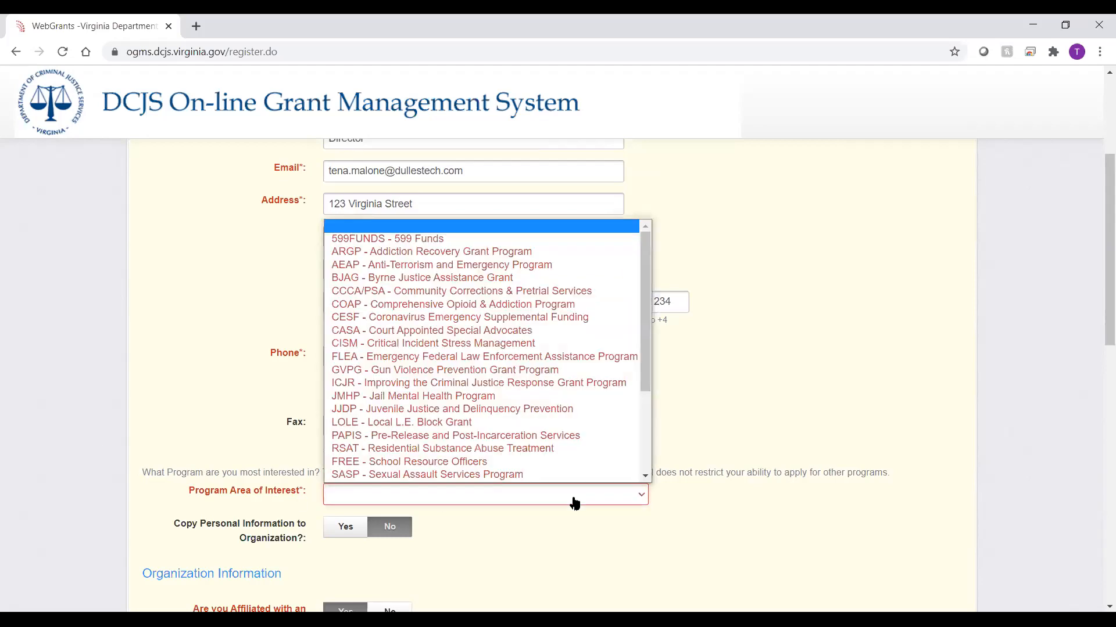
left_click(524, 474)
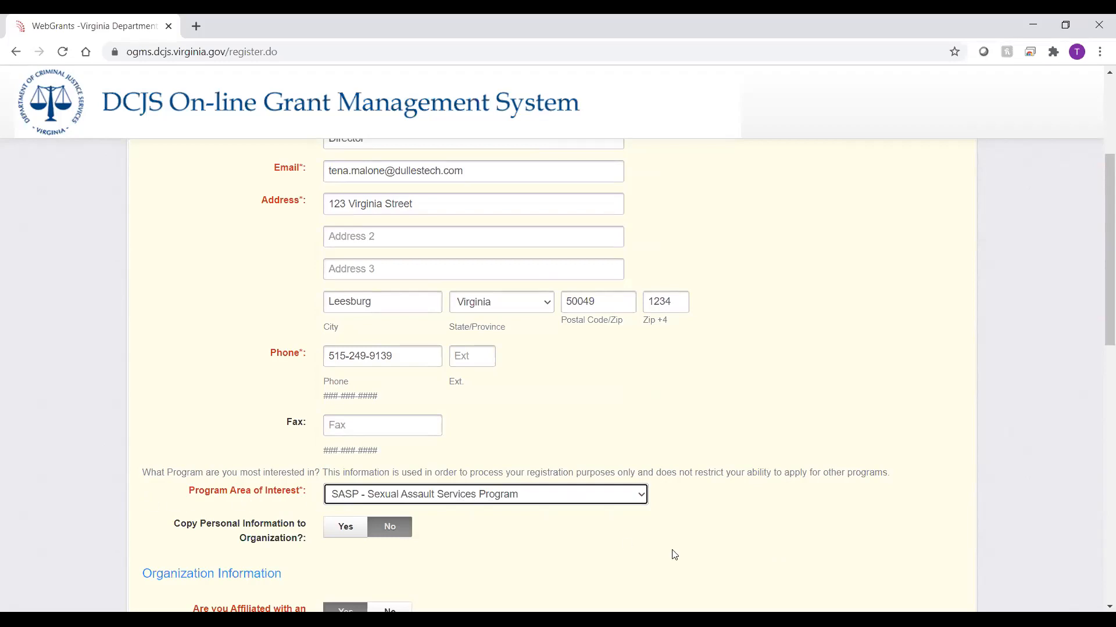
Step: Choose Yes for copying the personal information to the organization
scroll(674, 555, "down", 3)
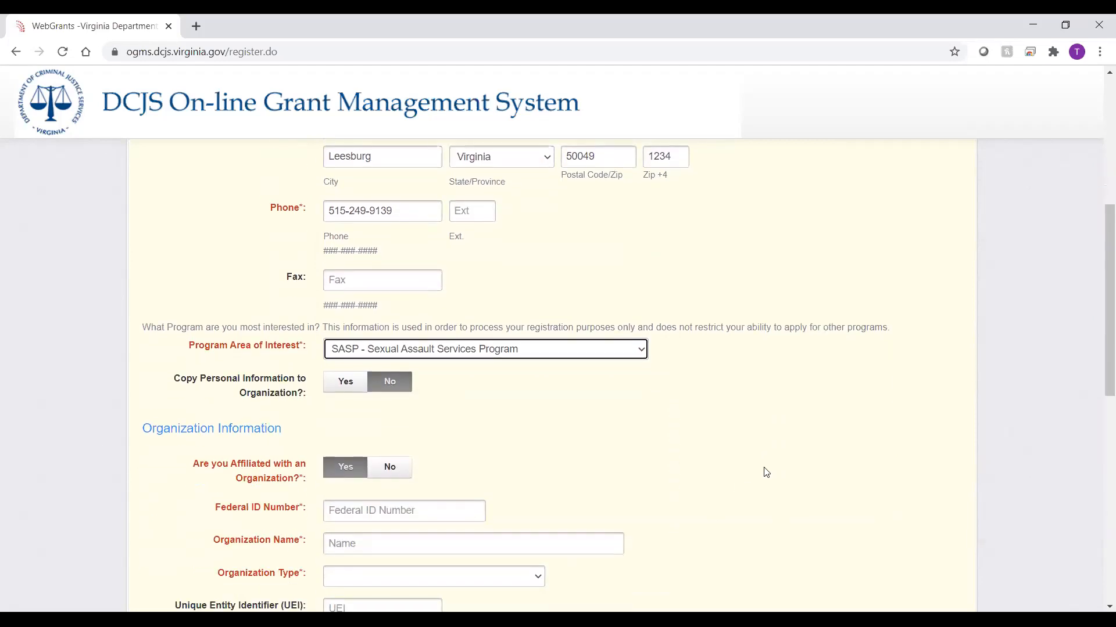
scroll(766, 473, "up", 5)
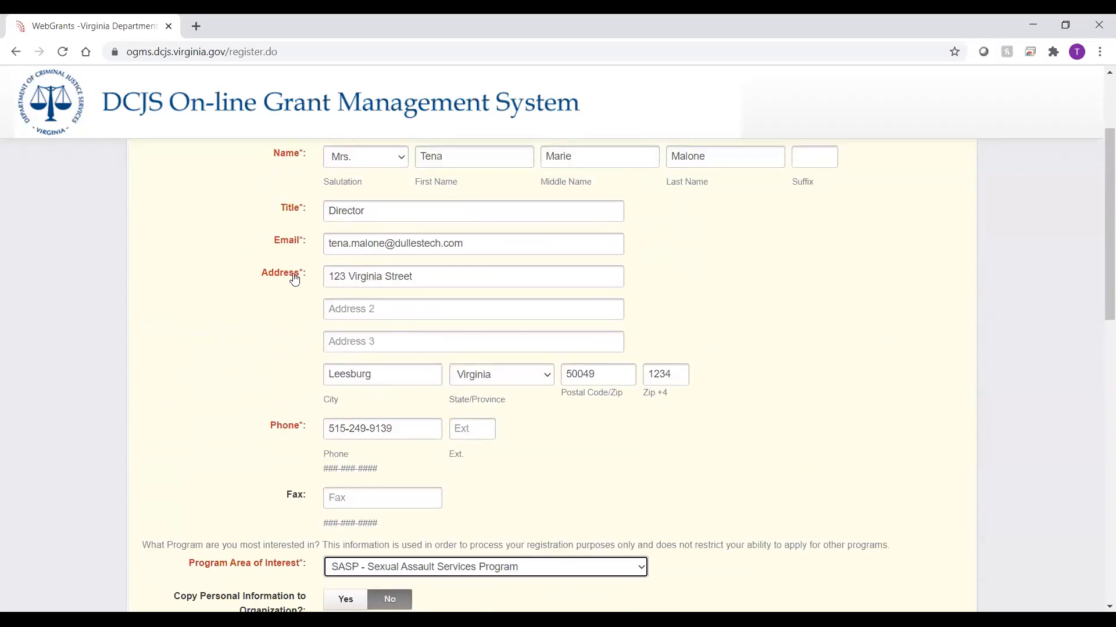
scroll(688, 464, "down", 2)
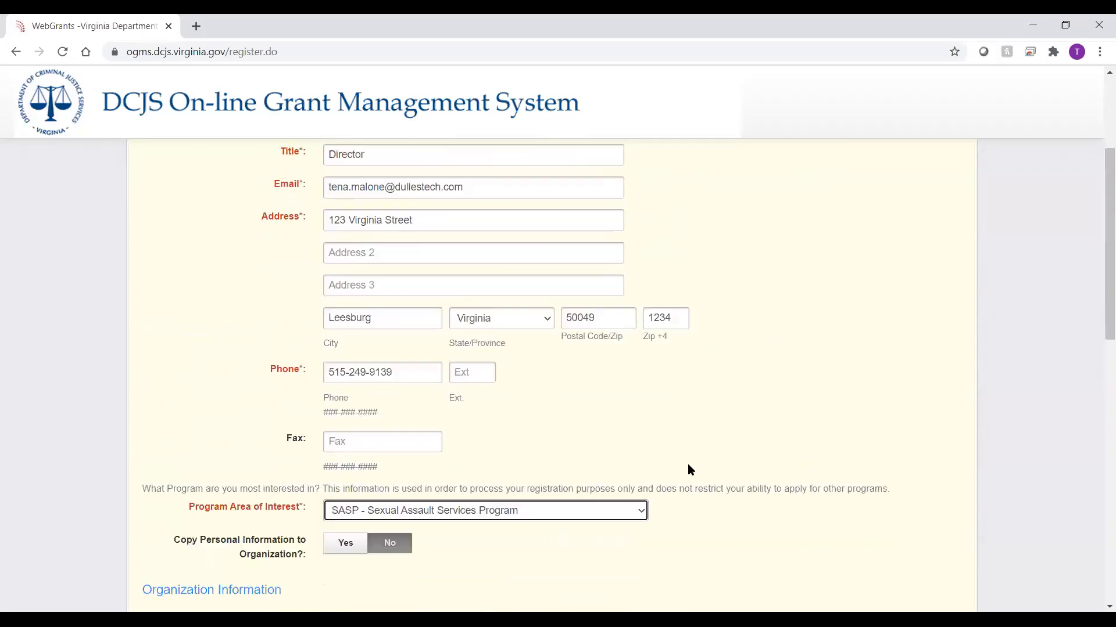
scroll(393, 528, "down", 1)
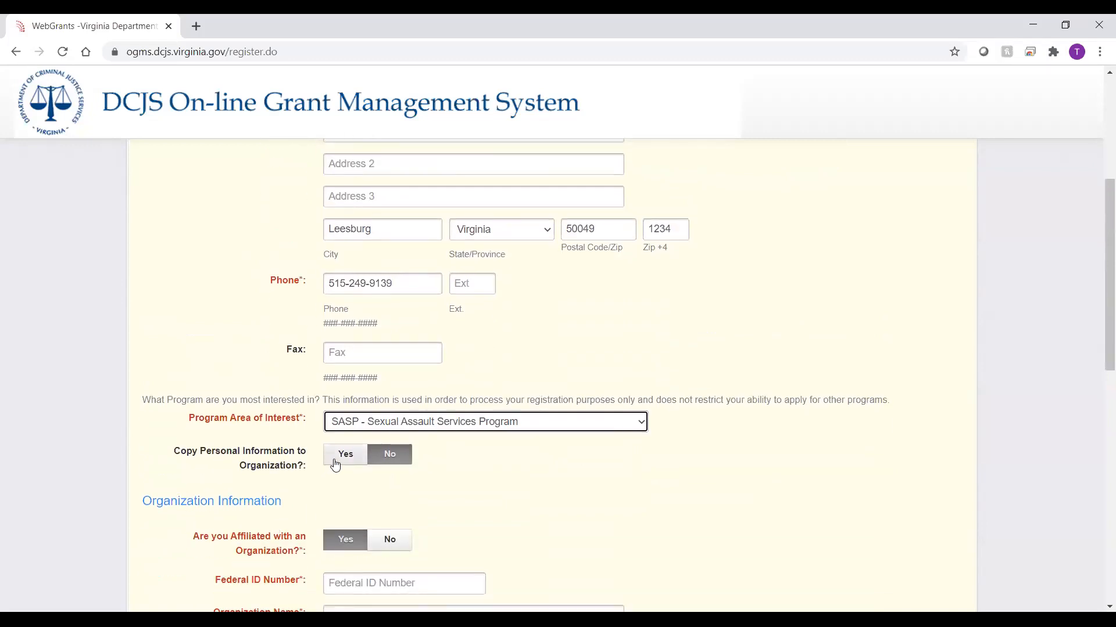
scroll(538, 502, "down", 4)
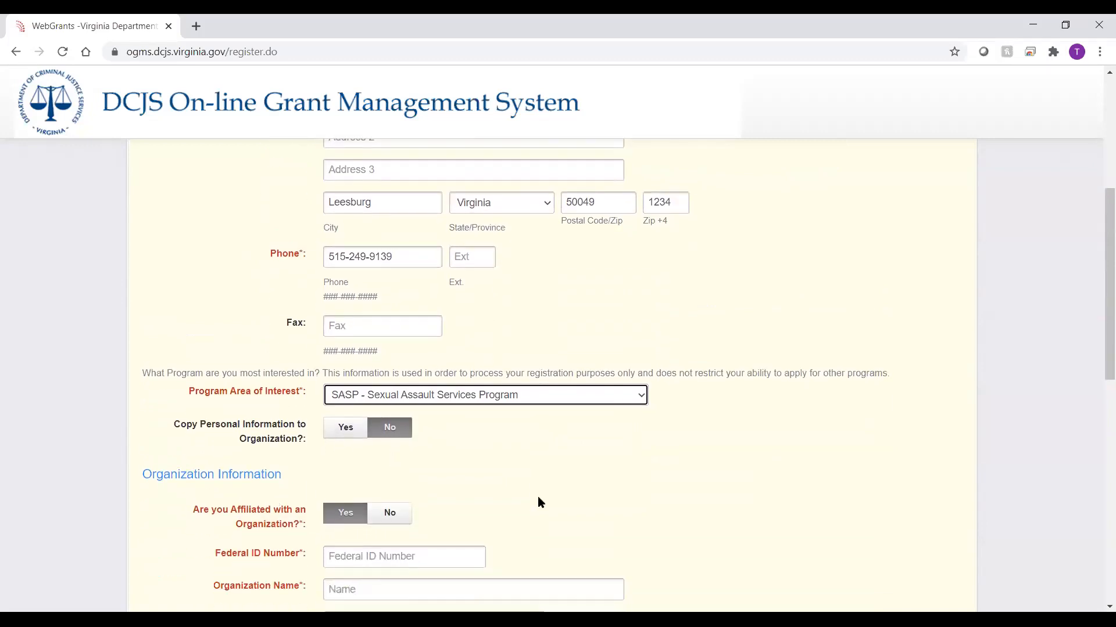
left_click(344, 236)
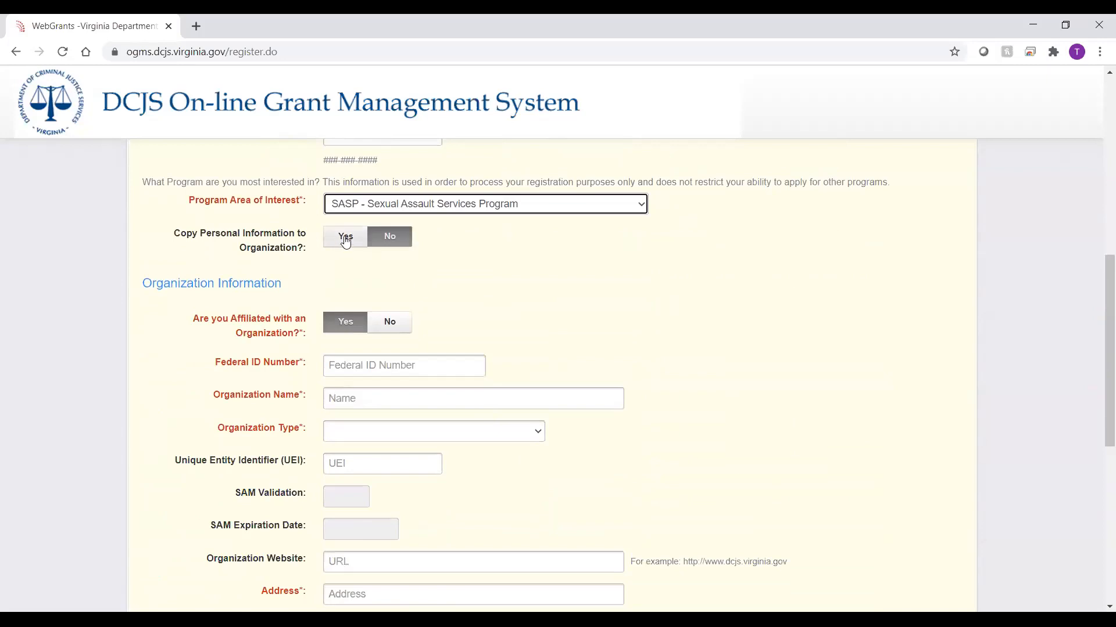
Step: Enter the organization's federal ID number in the organization information
scroll(668, 377, "down", 3)
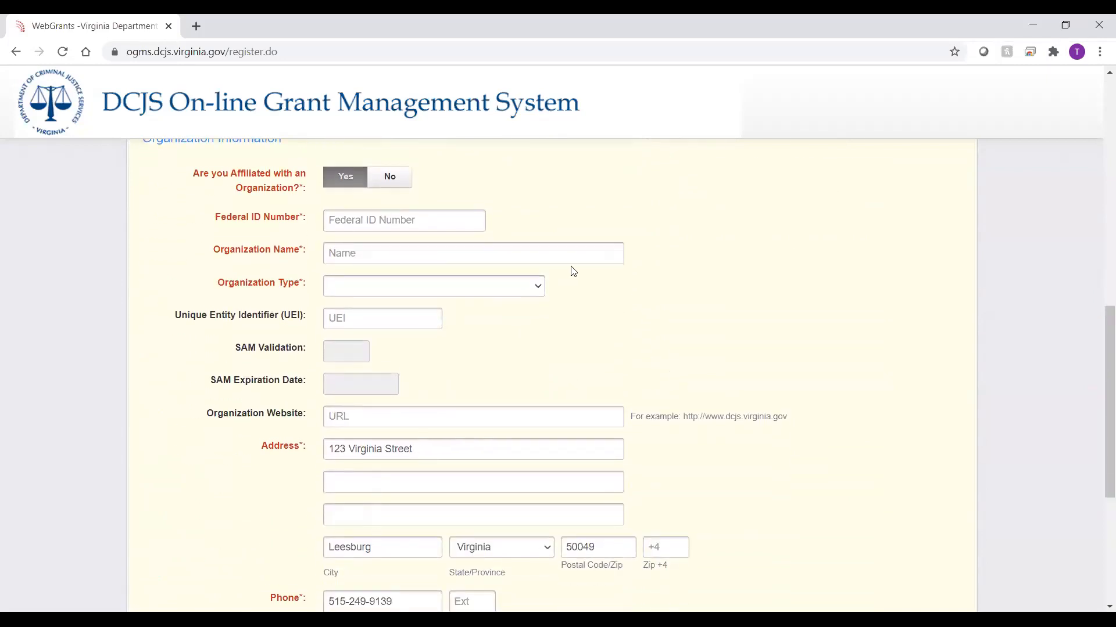
left_click(329, 224)
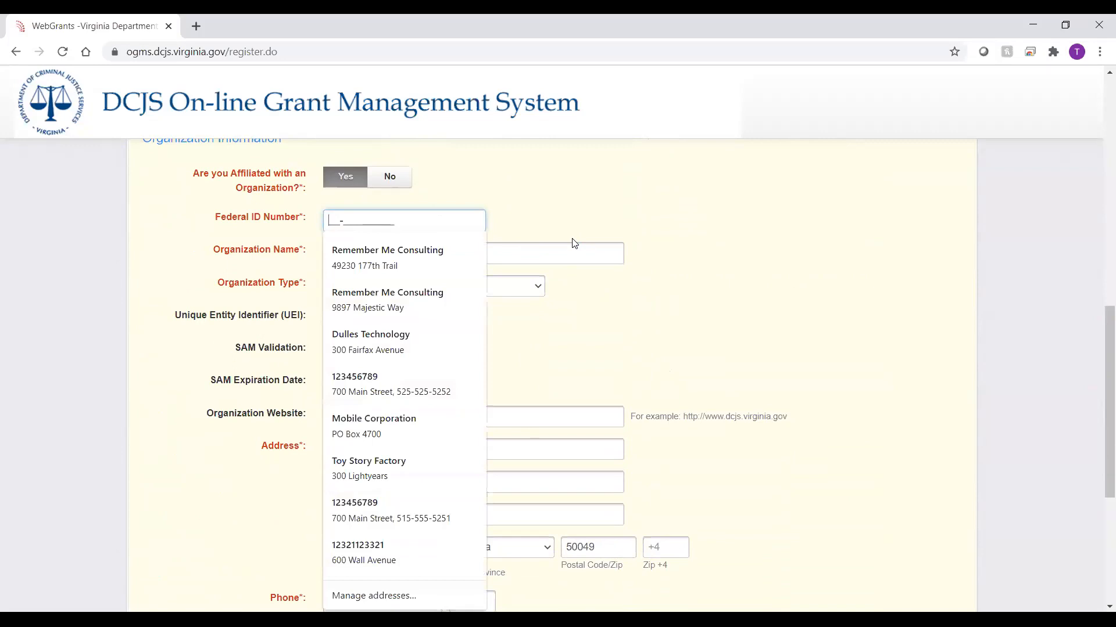
left_click(690, 329)
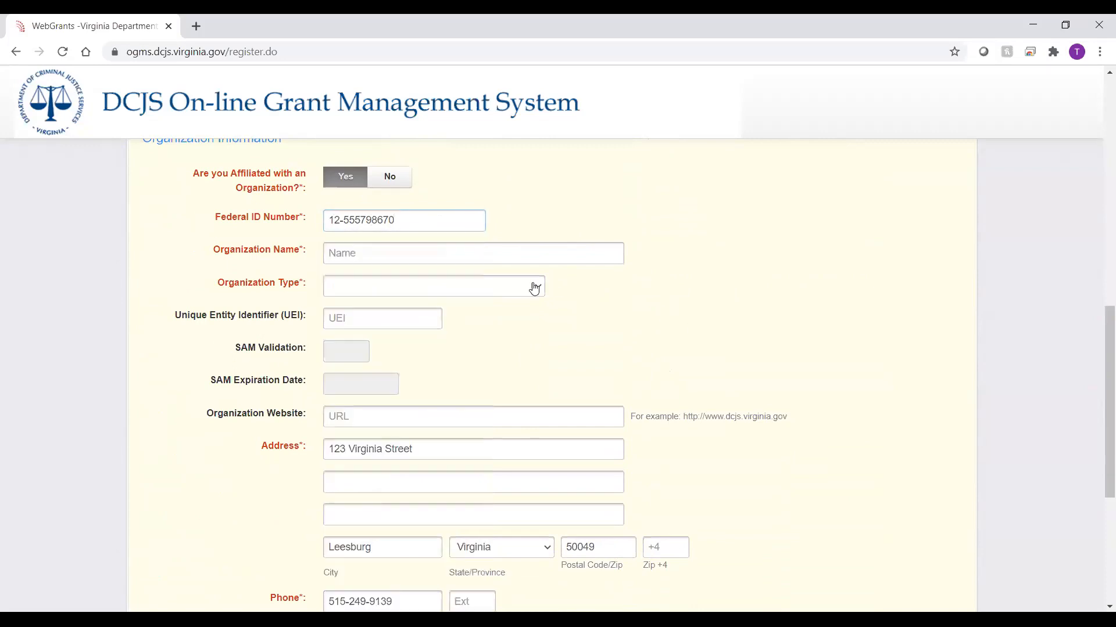
left_click(426, 221)
left_click_drag(425, 221, 301, 220)
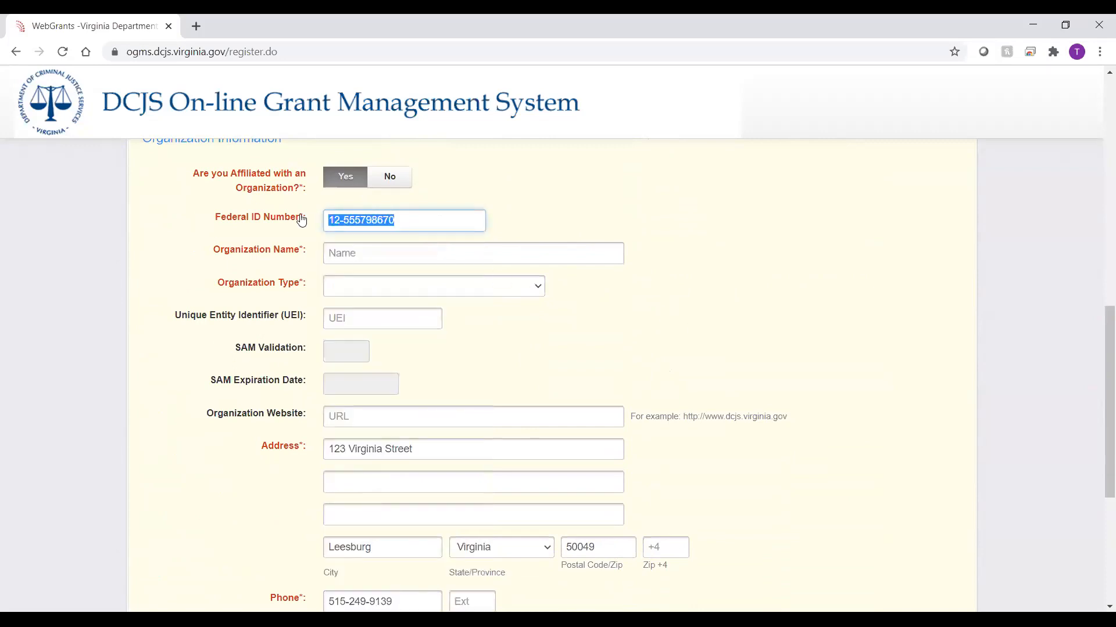
Step: Enter Dulles Technology Partners, Inc. as the organization name, correcting the spelling of Partners
left_click(361, 251)
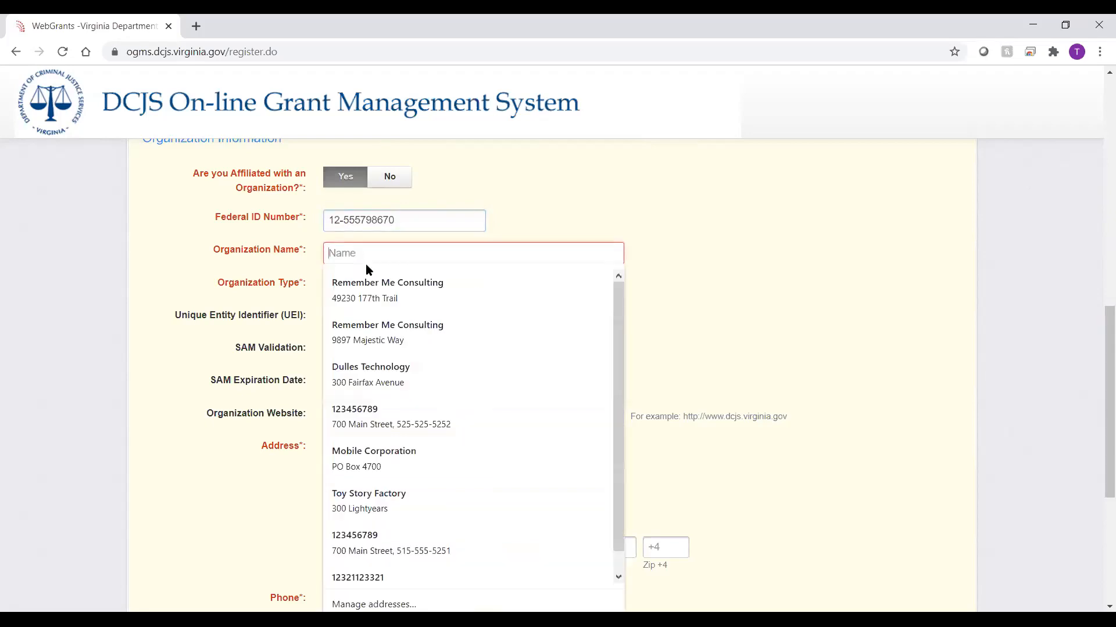
type("Dulles ")
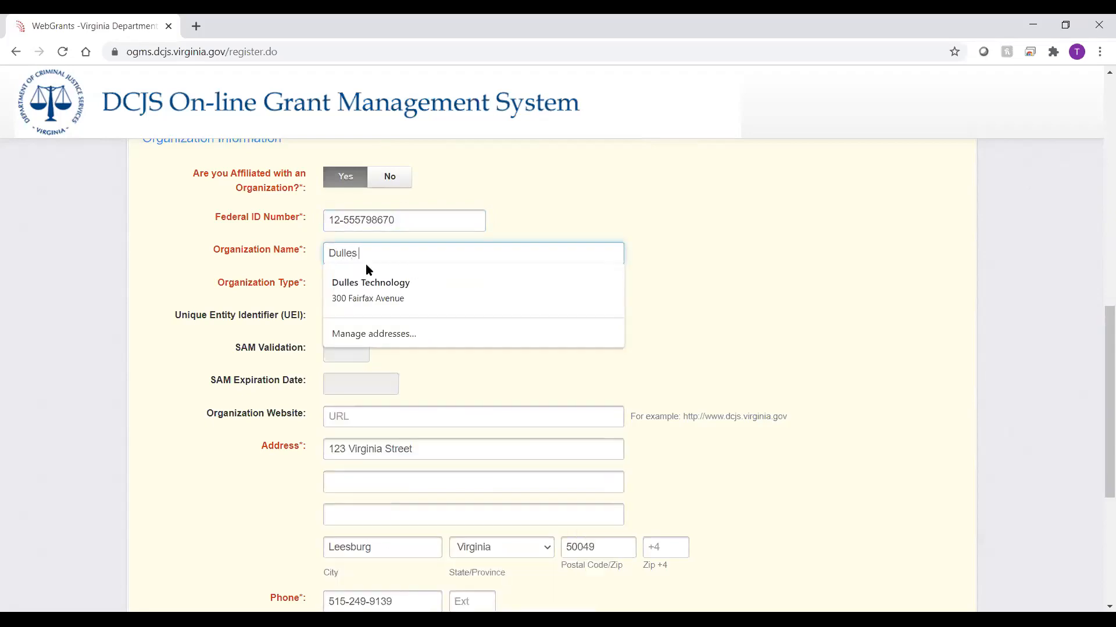
type("Technology Partneres, Inc.")
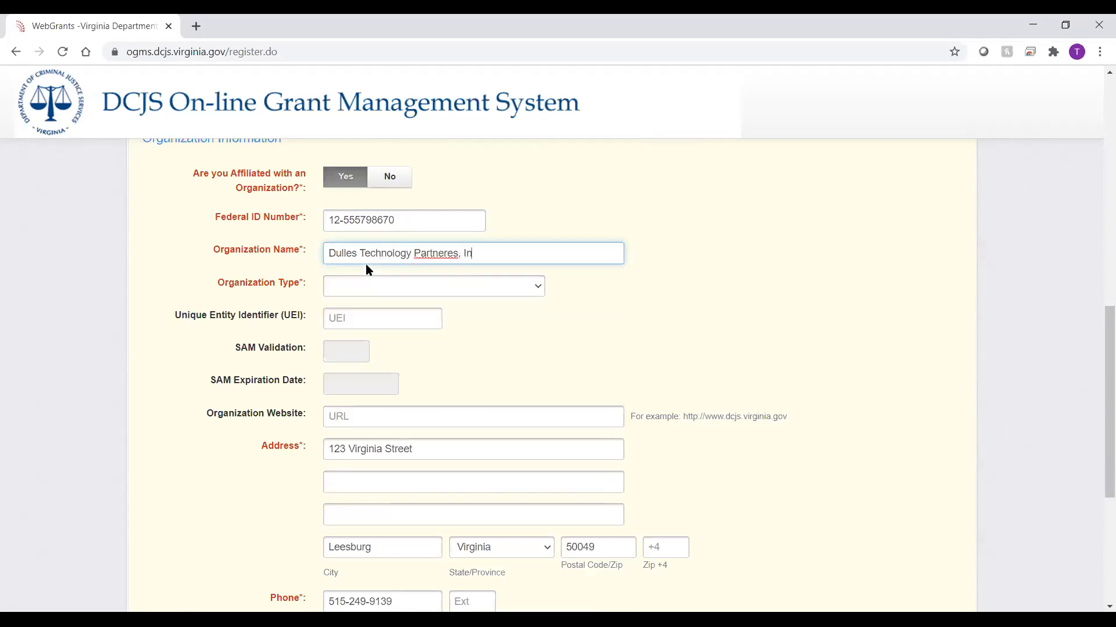
left_click(445, 254)
key("BackSpace")
key("Delete")
key("Delete")
key("Delete")
type("ers")
left_click(611, 307)
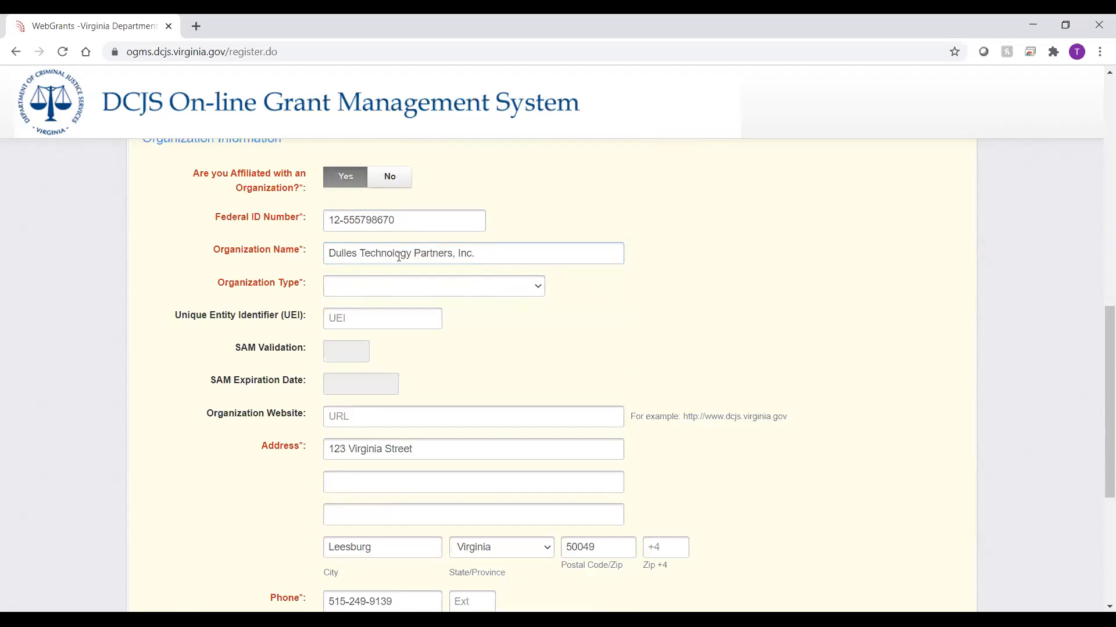
Step: Set the organization type to Federal Government and leave the Unique Entity Identifier blank
left_click(358, 293)
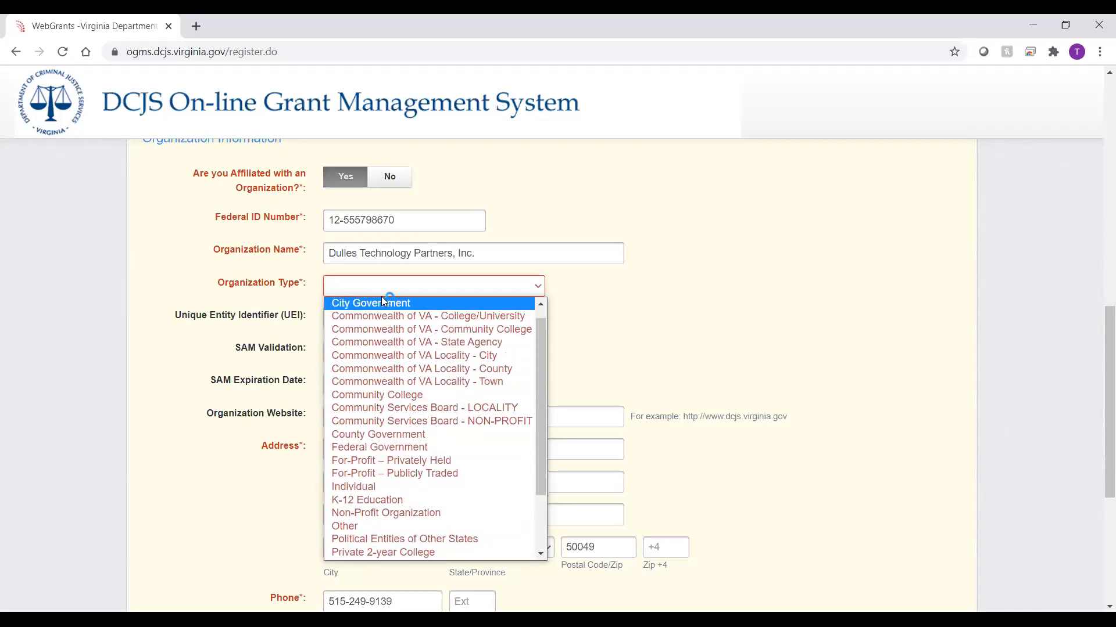
left_click(382, 449)
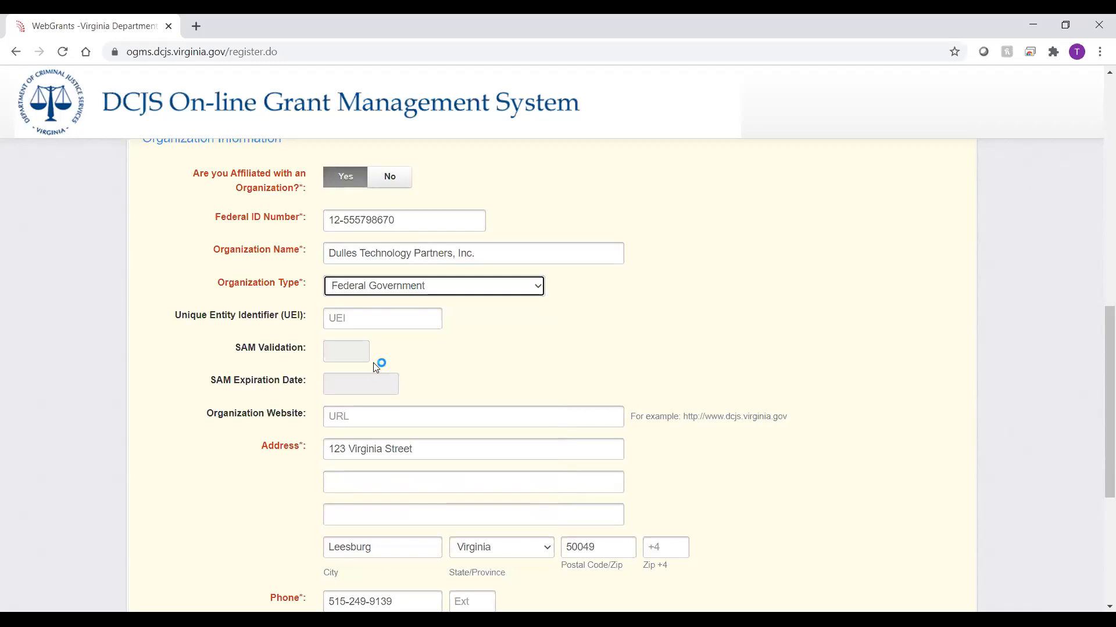
scroll(425, 363, "down", 1)
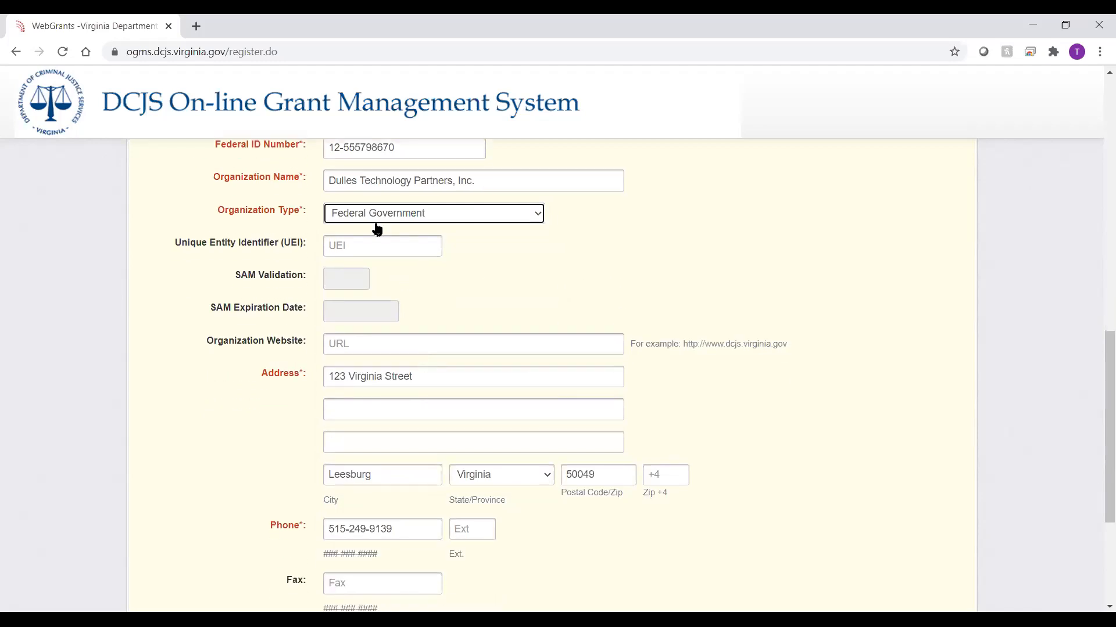
left_click(351, 248)
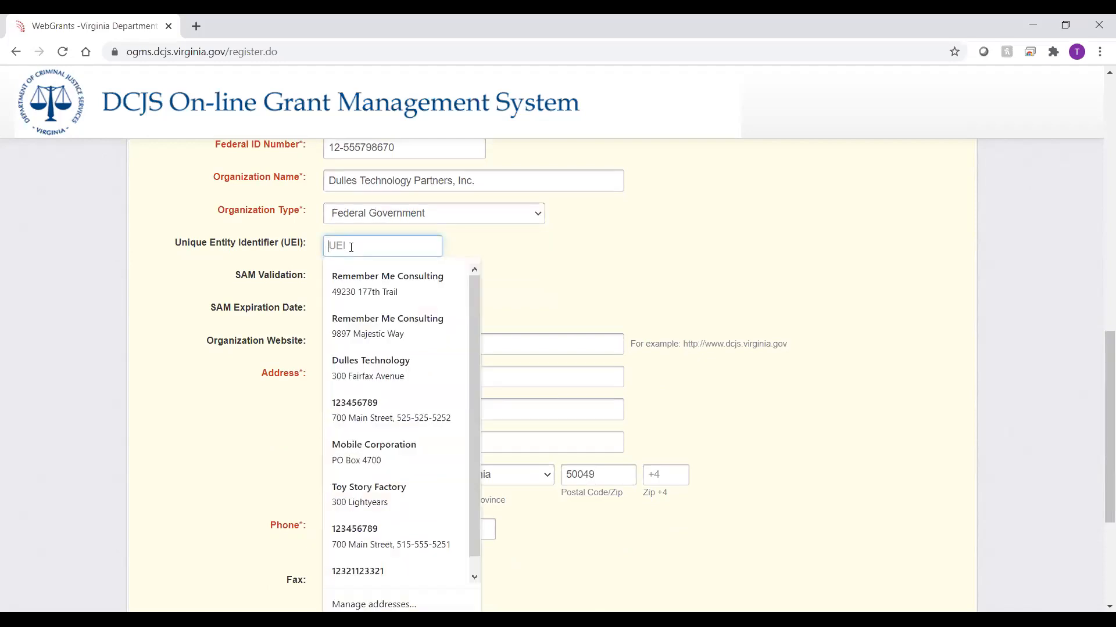
left_click(548, 278)
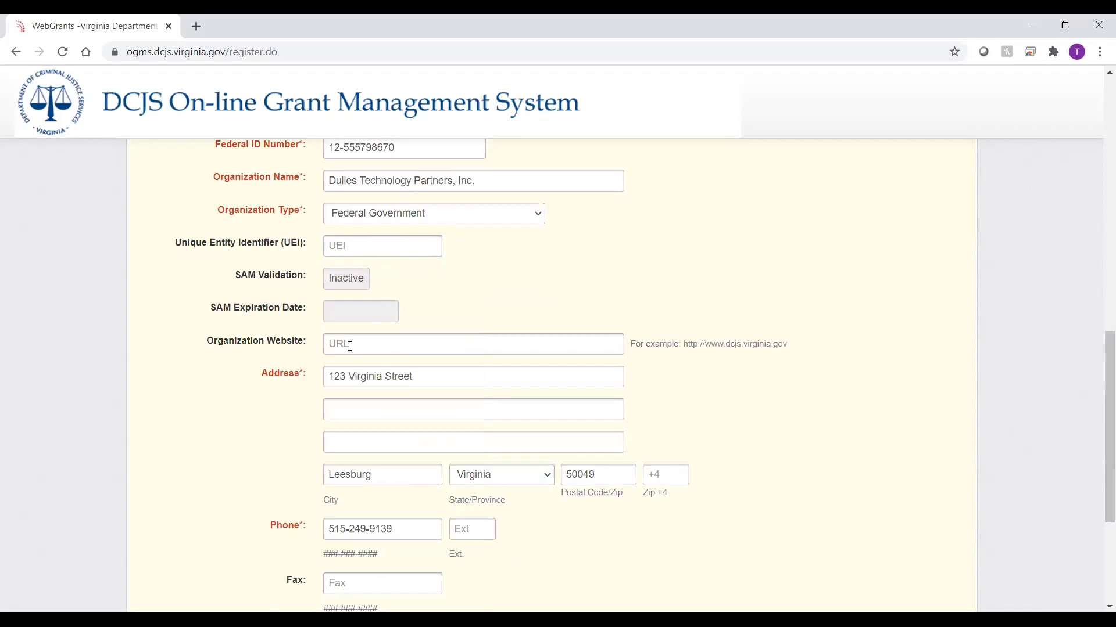
left_click_drag(802, 350, 634, 354)
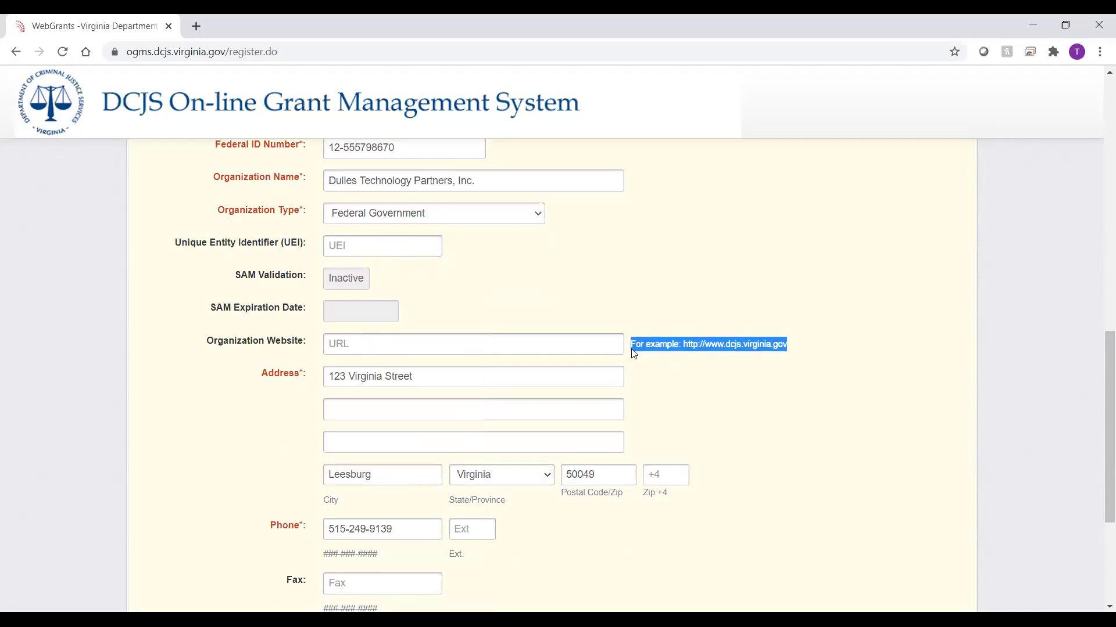
left_click(428, 347)
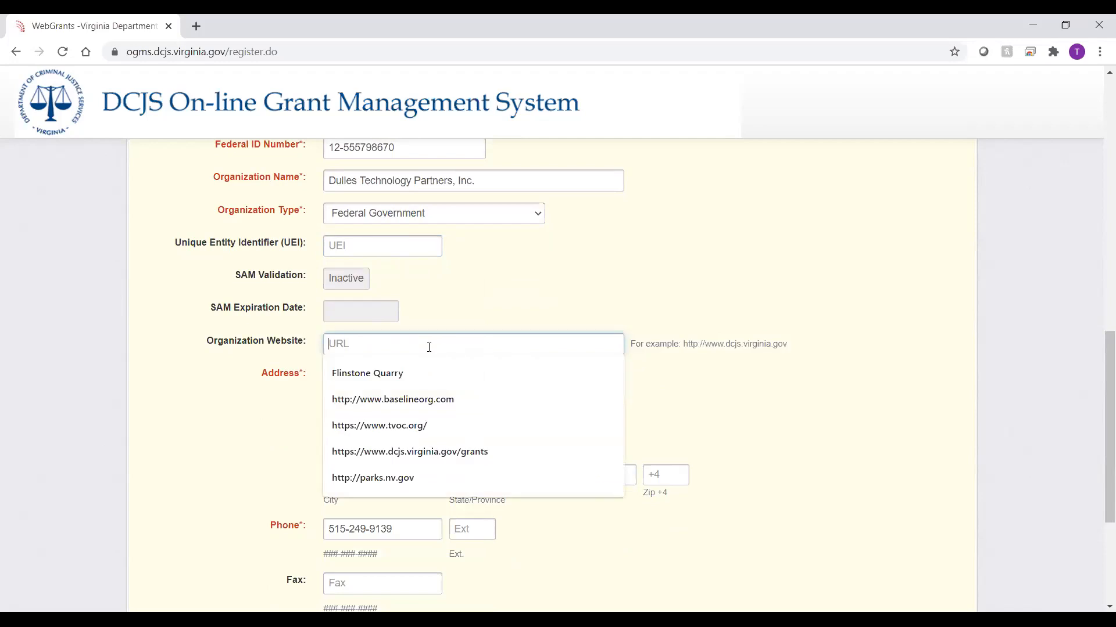
type("http://")
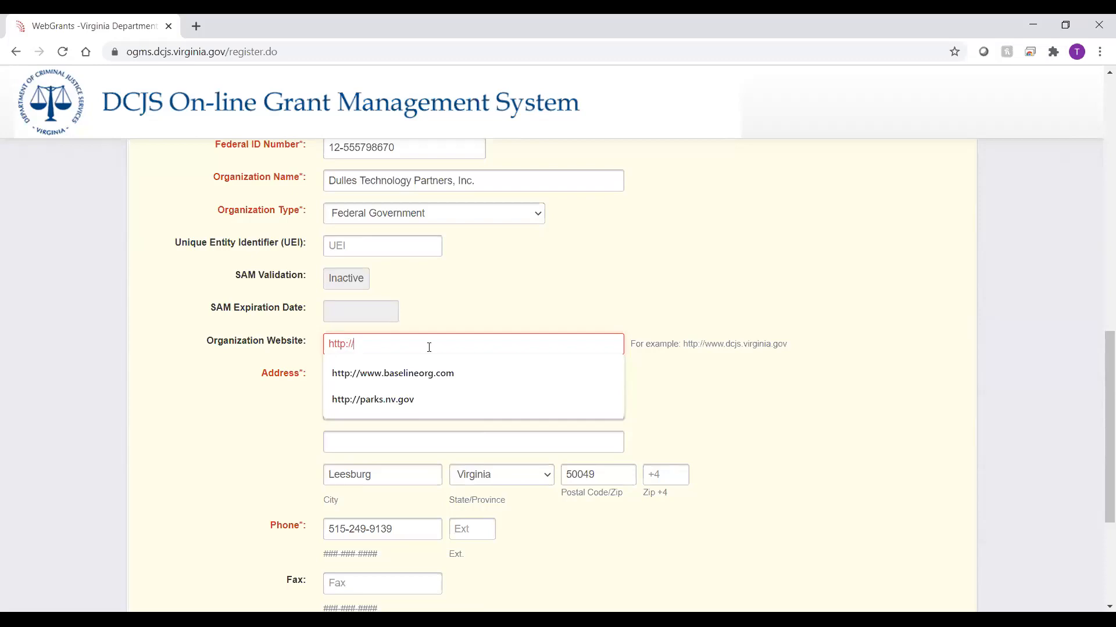
type("dulle")
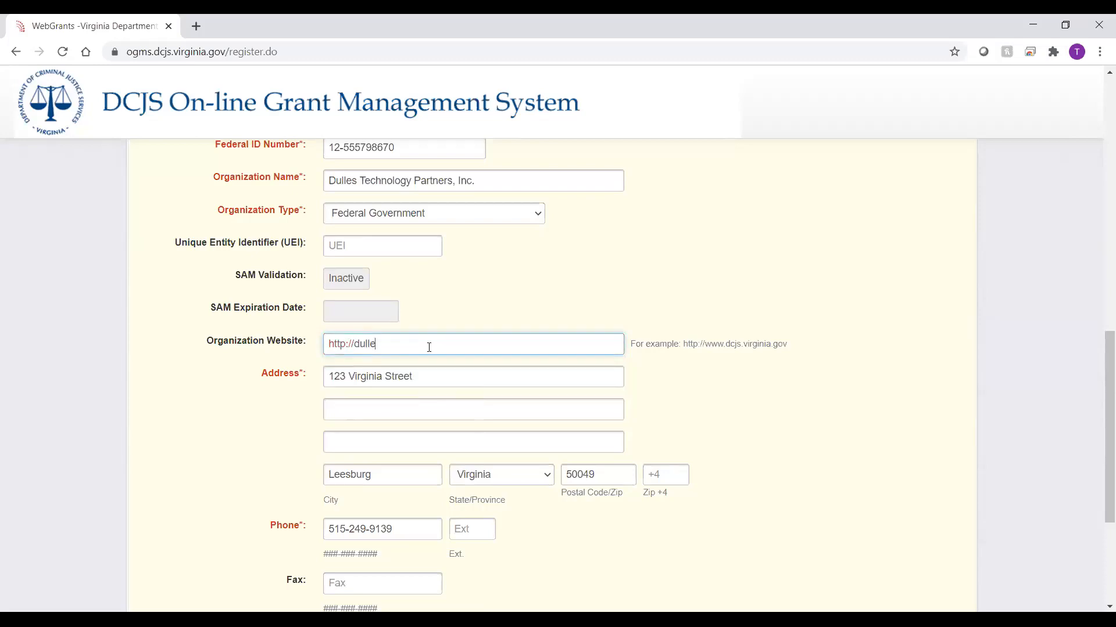
type("stech.net")
left_click(703, 413)
Step: Answer Yes to the Faith Based Organization question in the organization information
scroll(703, 412, "down", 1)
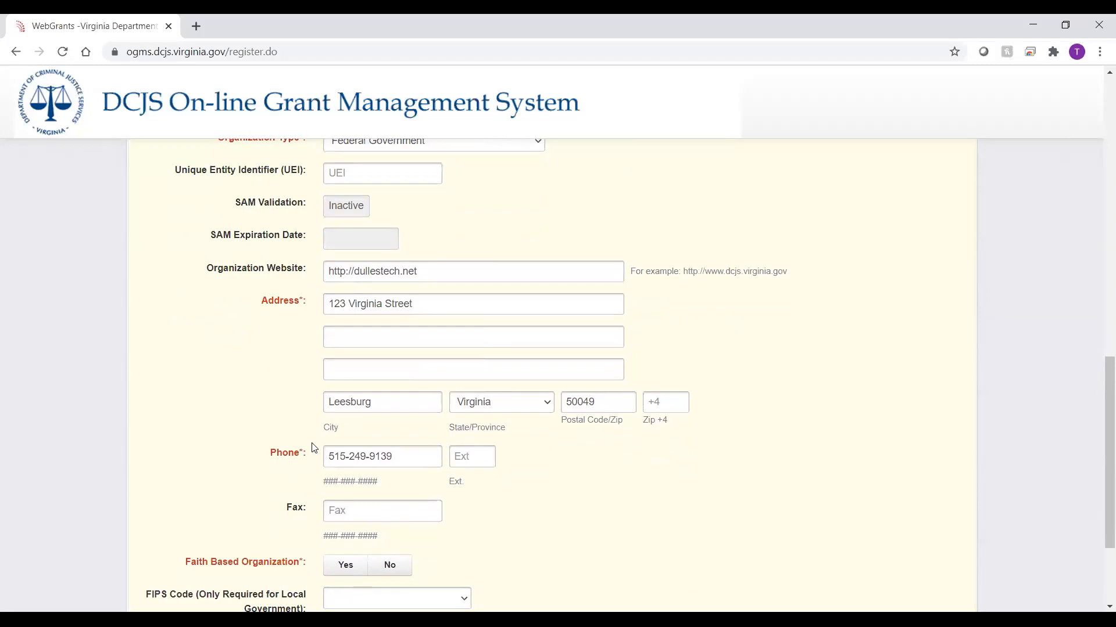
scroll(575, 498, "down", 1)
left_click(378, 437)
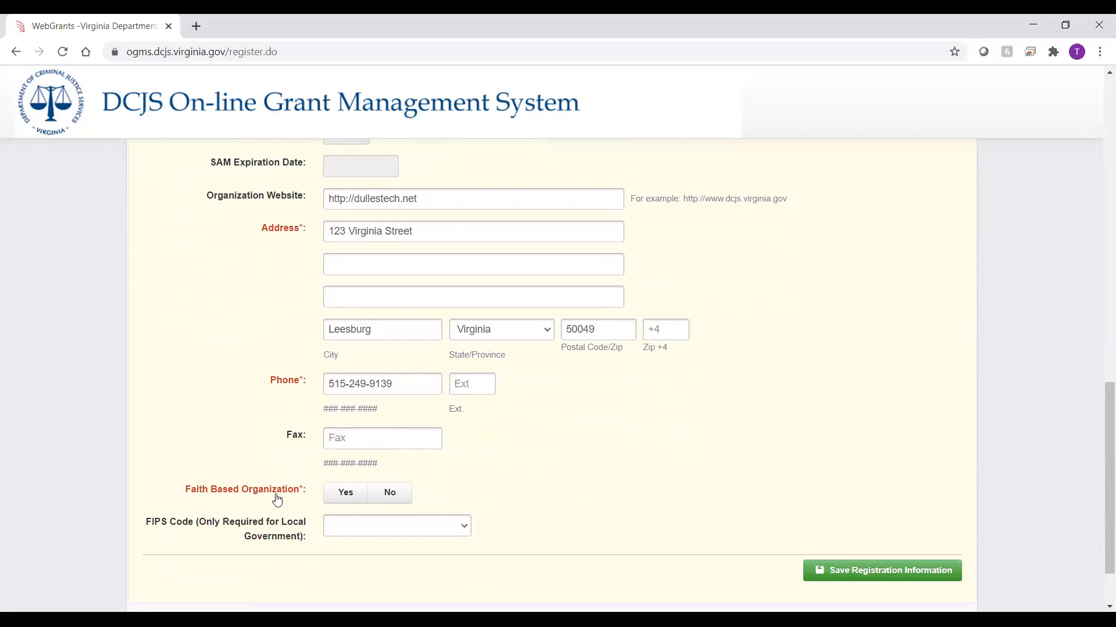
left_click(381, 494)
left_click(343, 493)
left_click_drag(385, 490, 389, 489)
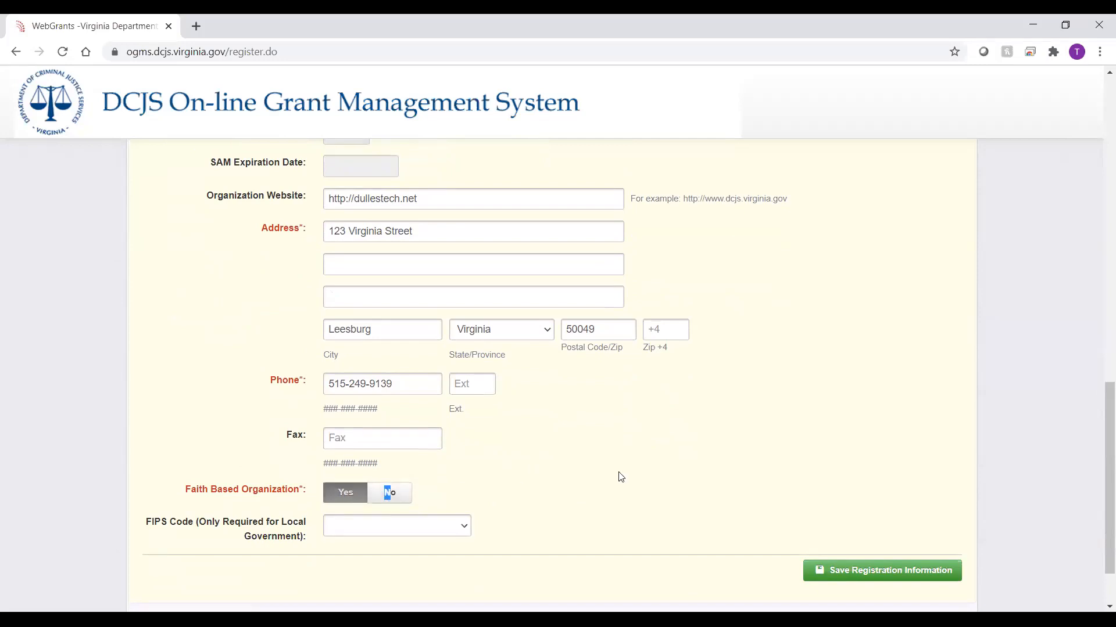
Step: Set the organization's FIPS code to 1-Accomack
scroll(621, 477, "down", 3)
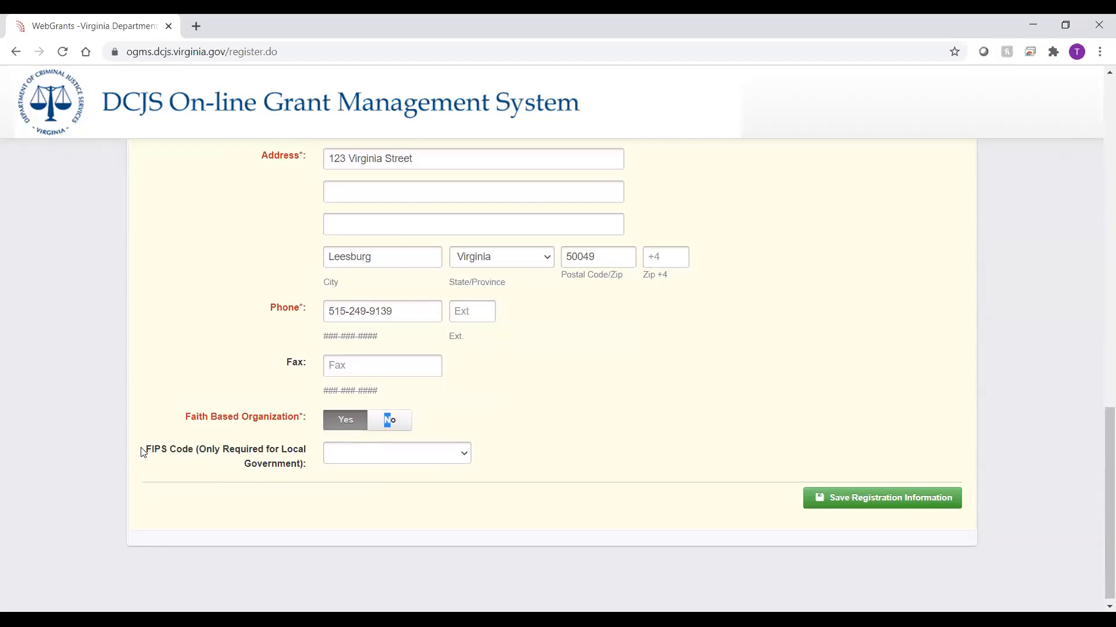
left_click_drag(142, 452, 188, 456)
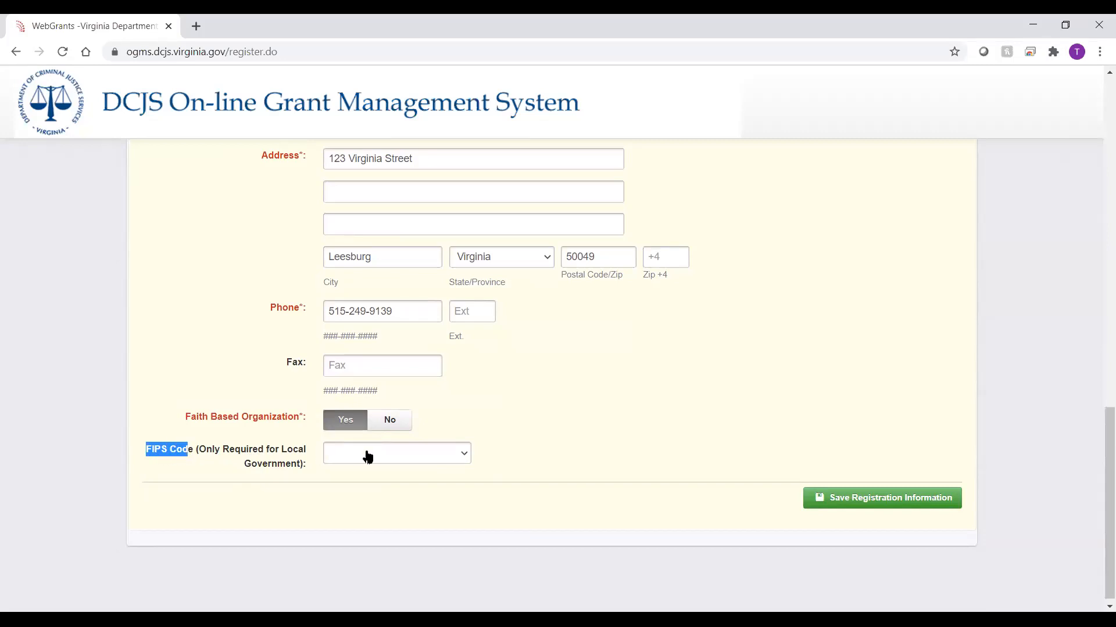
left_click(368, 455)
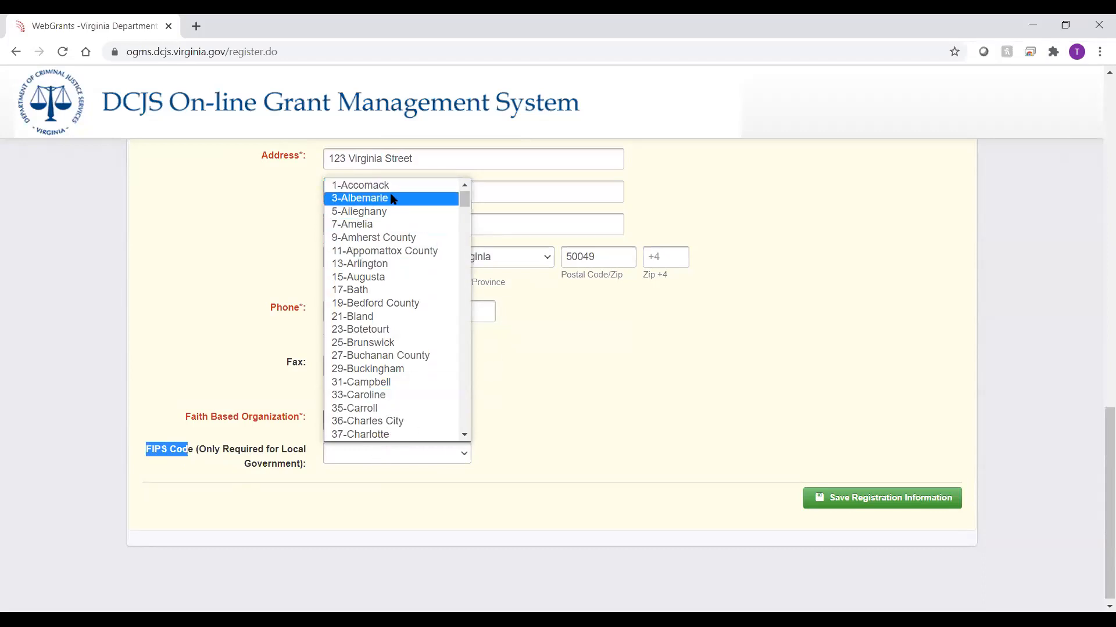
left_click(393, 187)
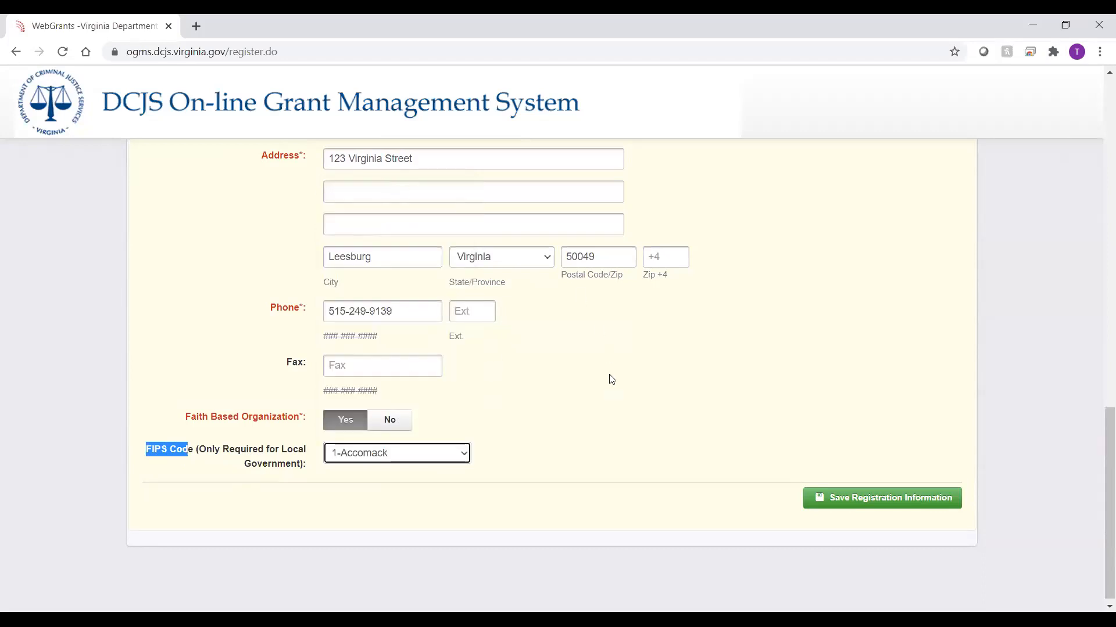
Step: Review the completed personal and organization details and save the registration information
scroll(680, 394, "up", 2)
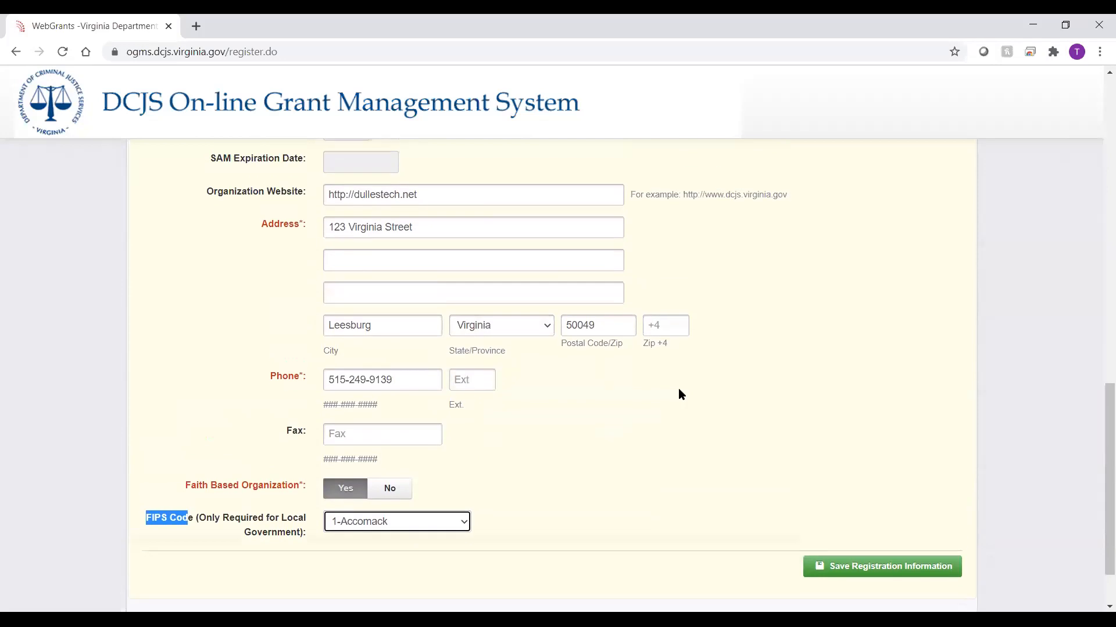
scroll(680, 394, "up", 5)
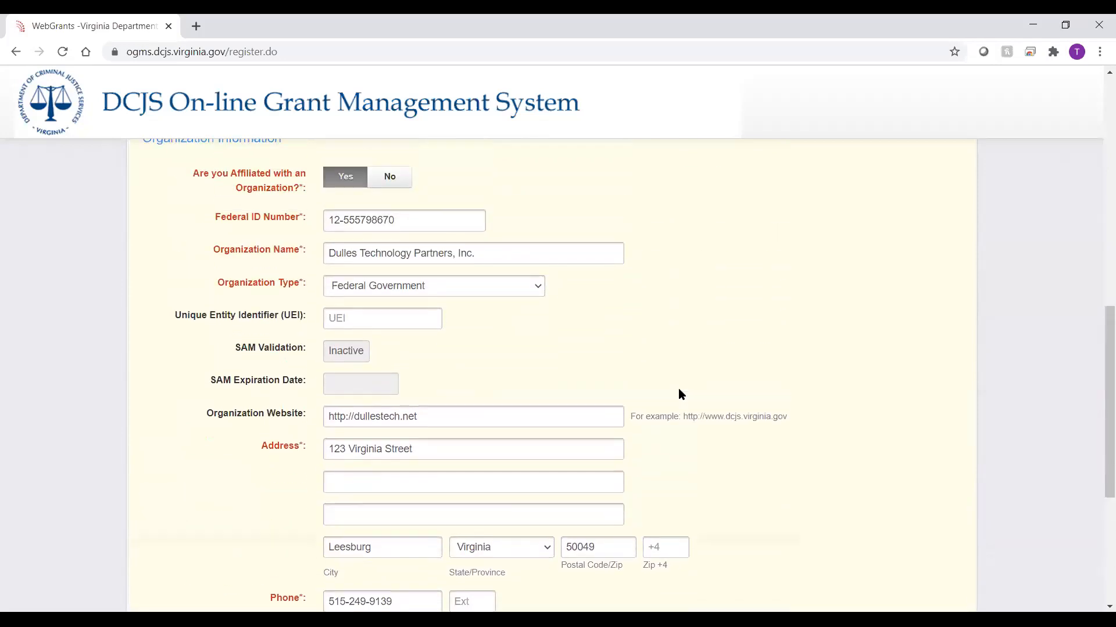
scroll(680, 395, "up", 5)
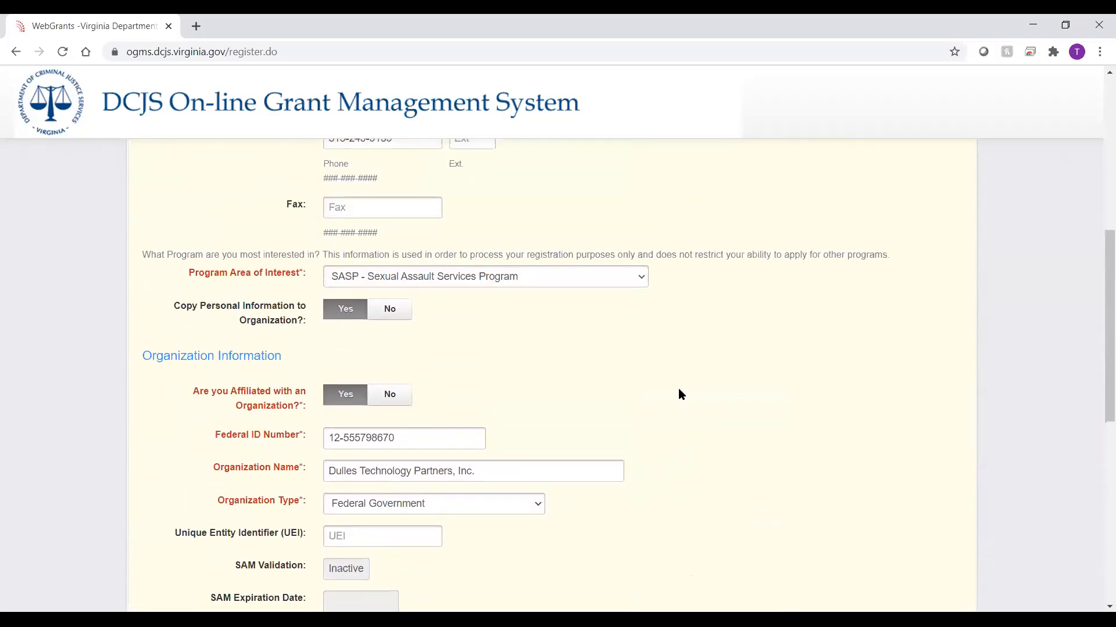
scroll(678, 388, "up", 6)
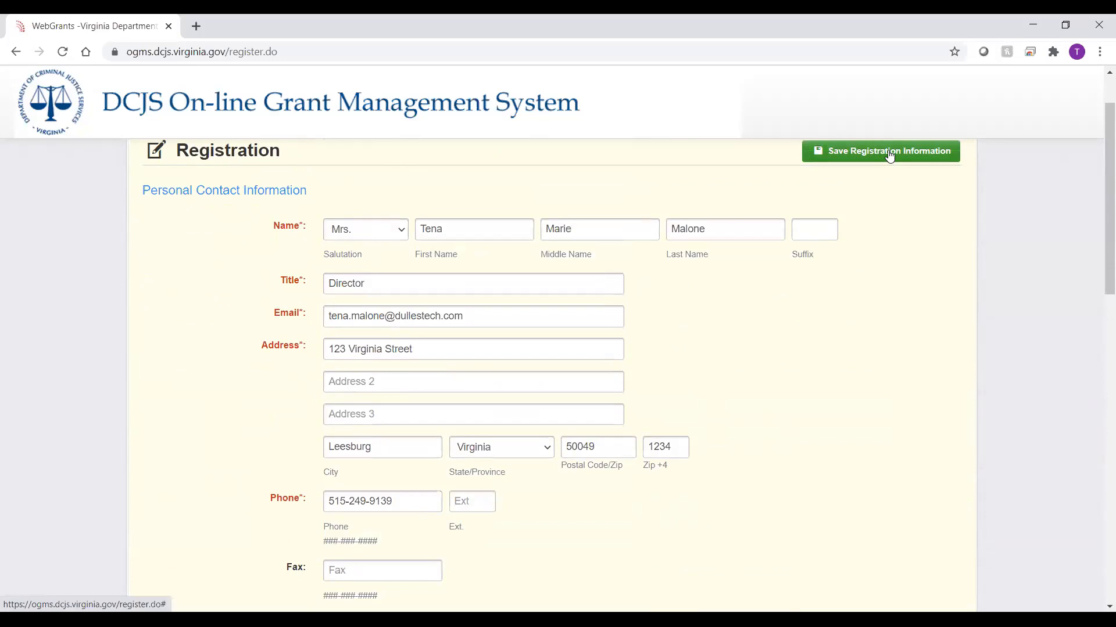
scroll(880, 321, "down", 6)
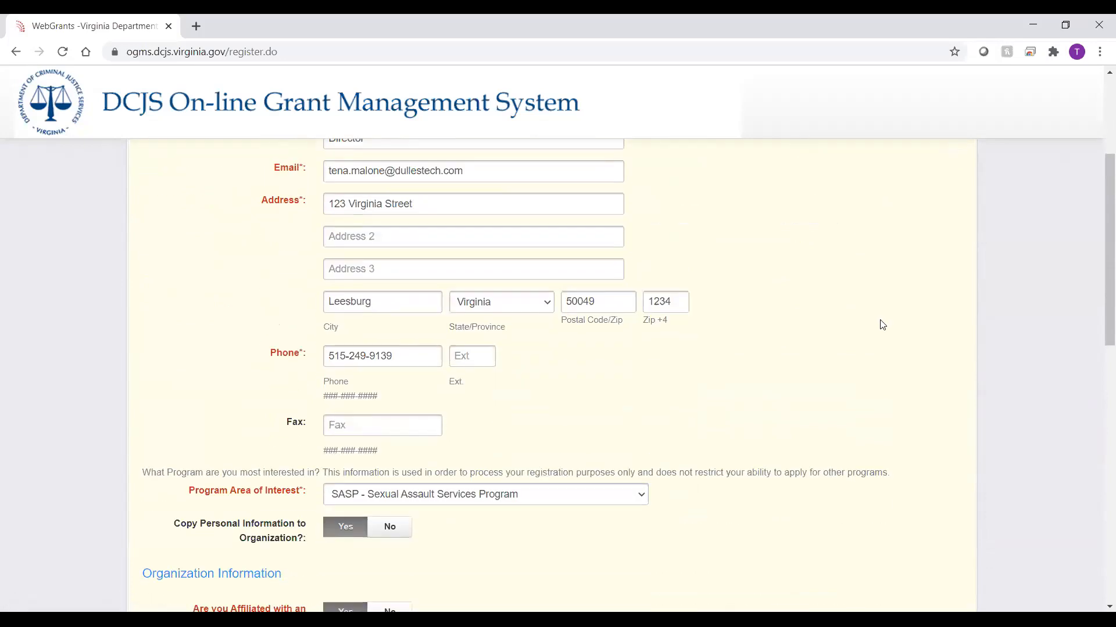
scroll(880, 321, "down", 9)
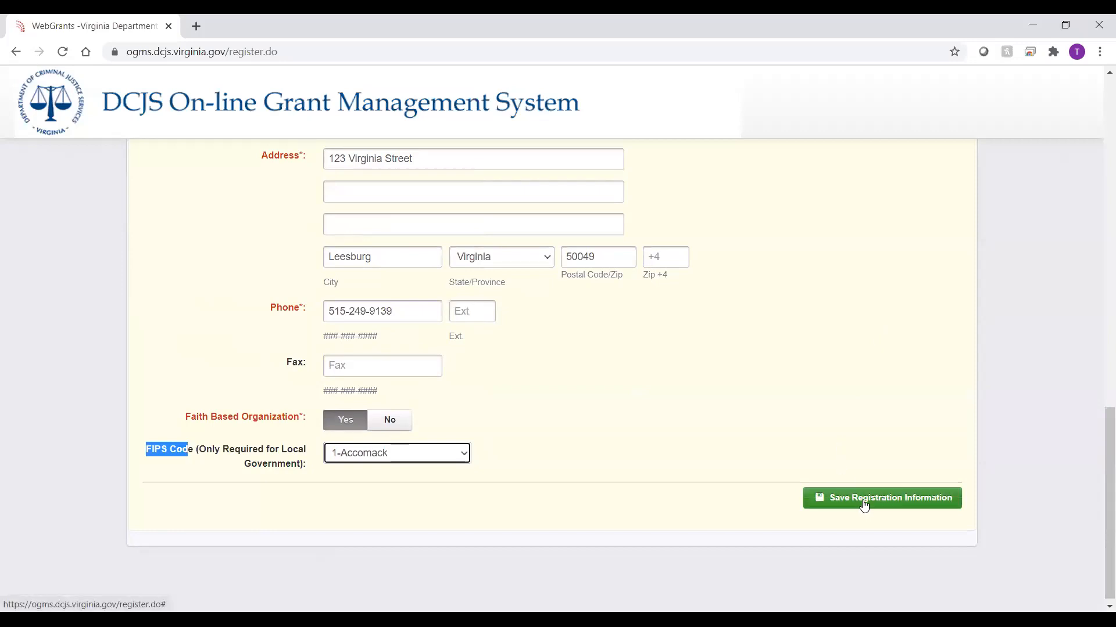
left_click(864, 500)
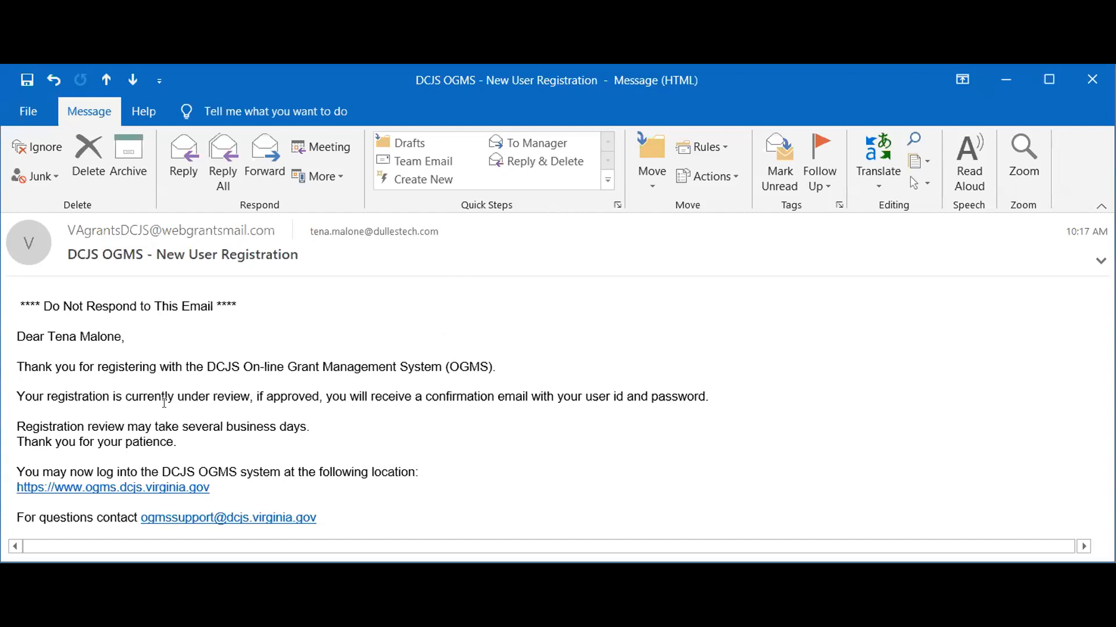
Step: Read the DCJS OGMS New User Registration email in Outlook for the review status and timing, and close it
left_click_drag(19, 307, 278, 306)
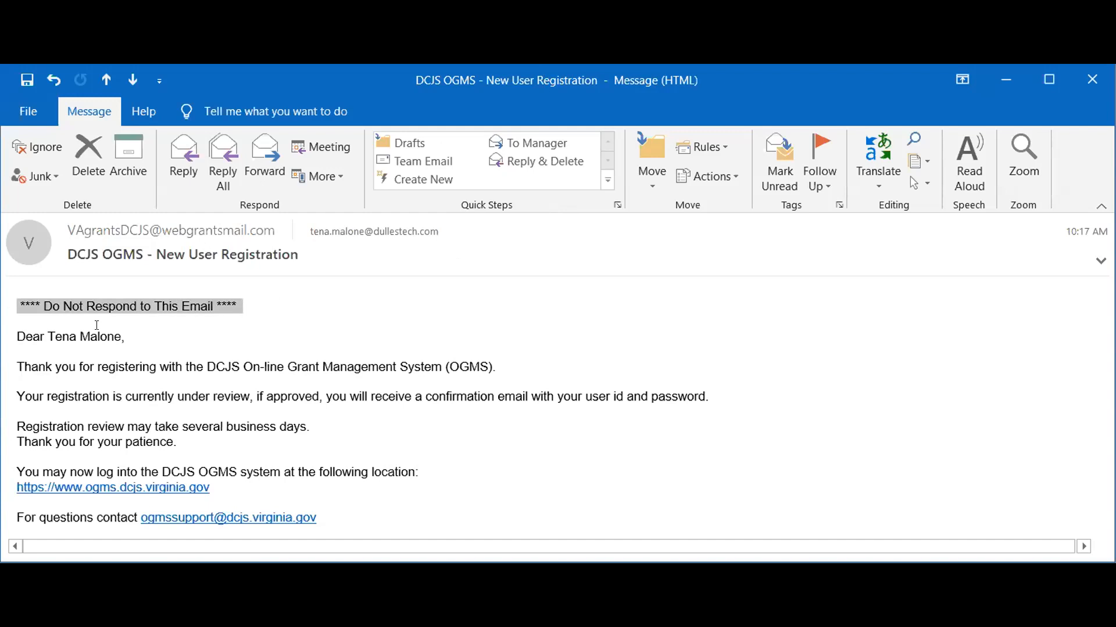
left_click_drag(48, 337, 193, 370)
left_click(58, 367)
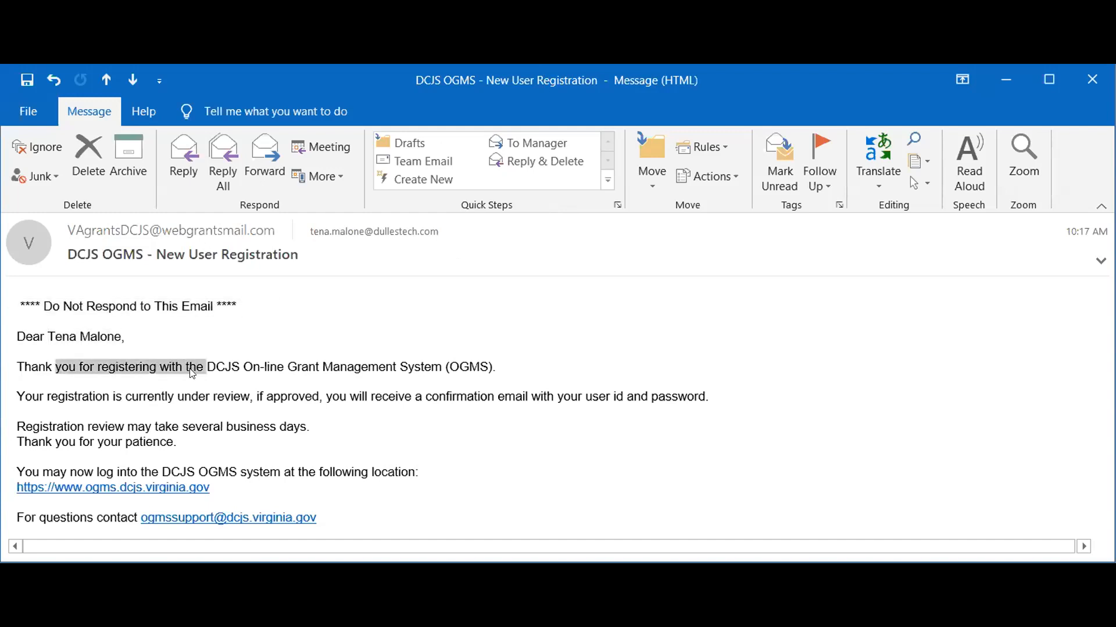
left_click_drag(68, 398, 242, 398)
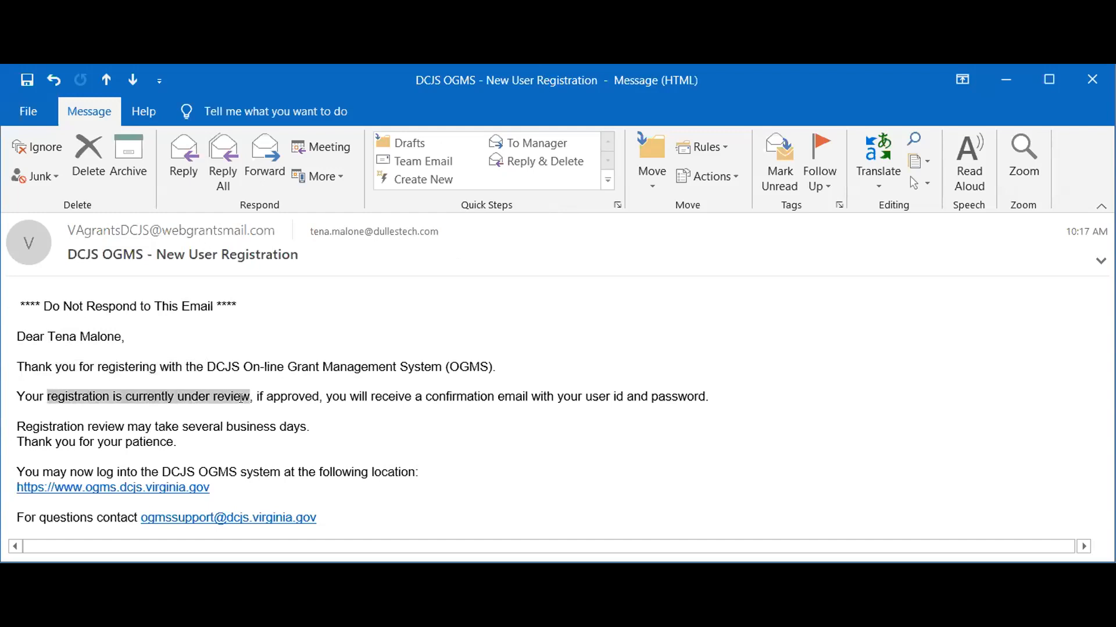
left_click_drag(89, 427, 230, 432)
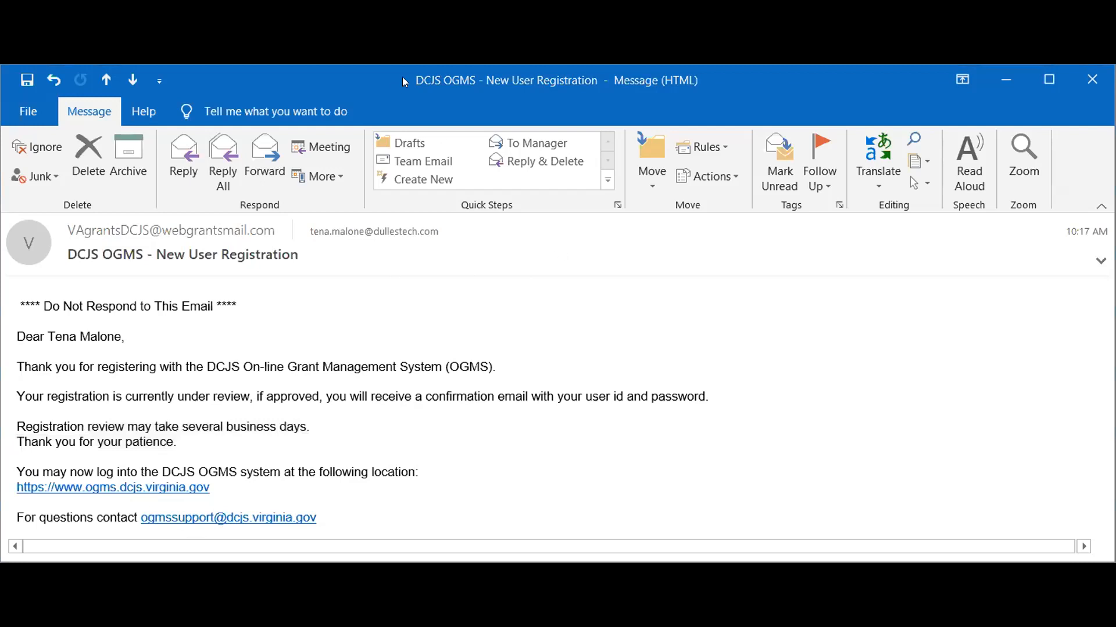
left_click(1086, 80)
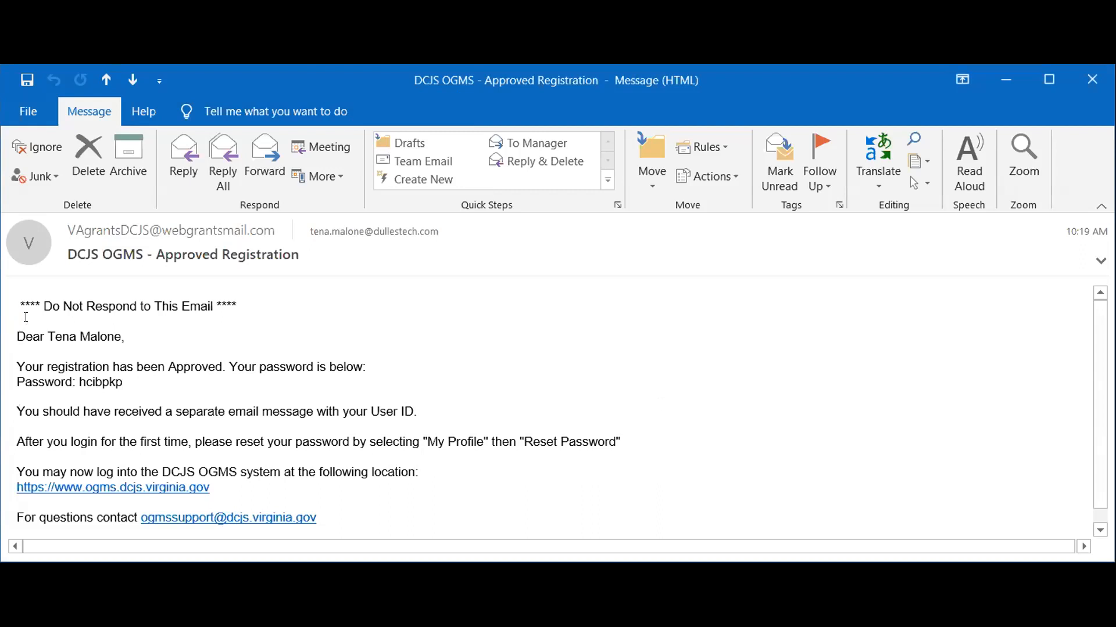
Step: Read the two DCJS OGMS Approved Registration emails to find the temporary password and the user ID
left_click_drag(153, 247, 338, 245)
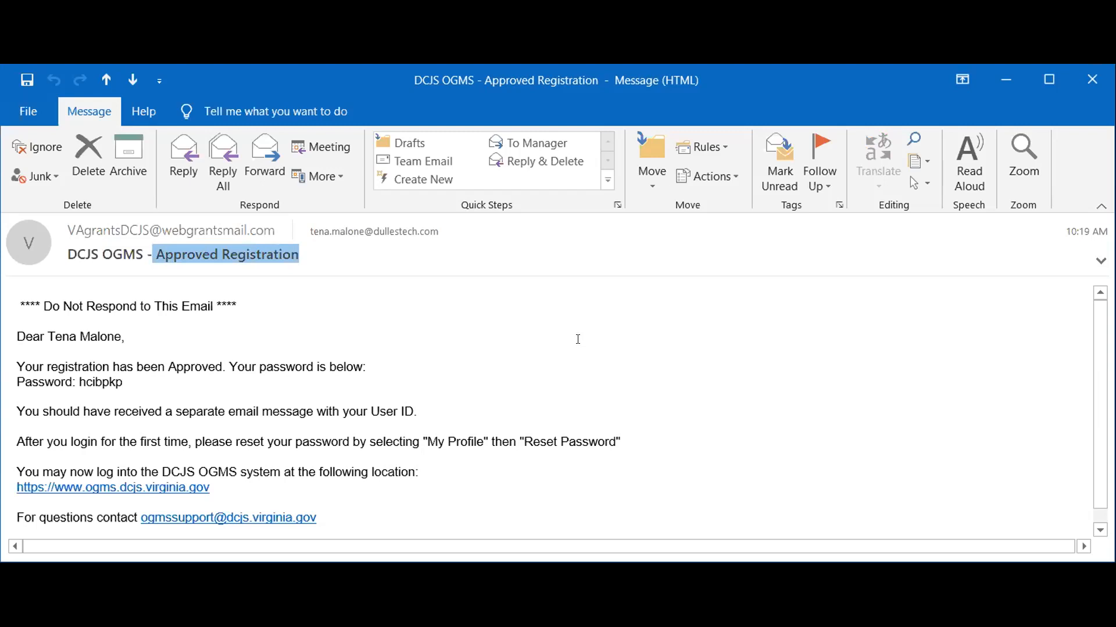
left_click_drag(123, 383, 70, 390)
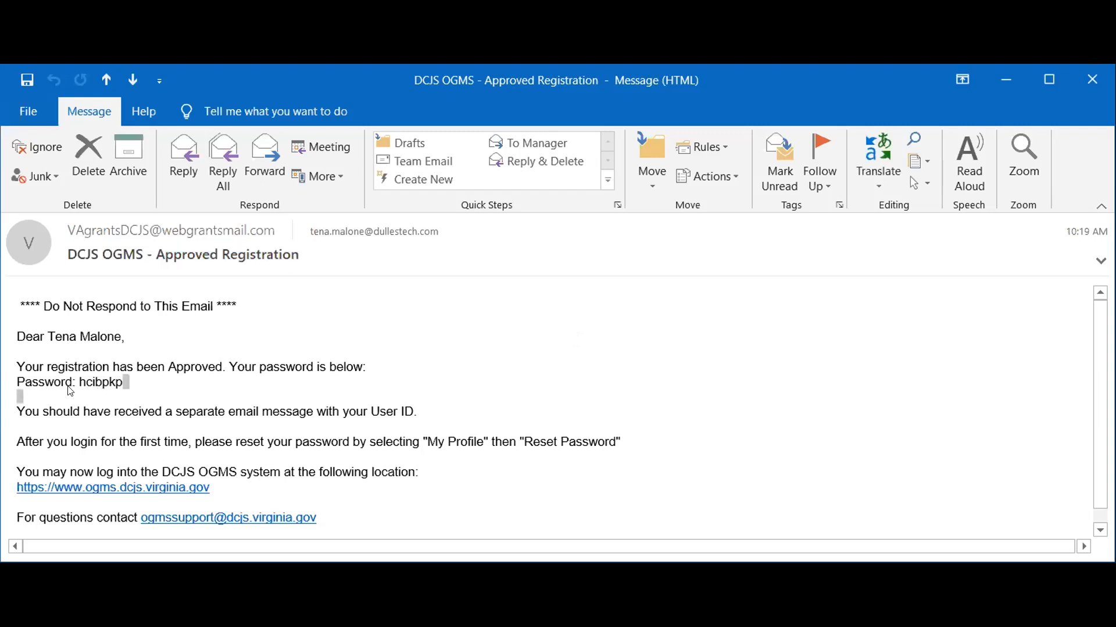
left_click_drag(13, 364, 456, 379)
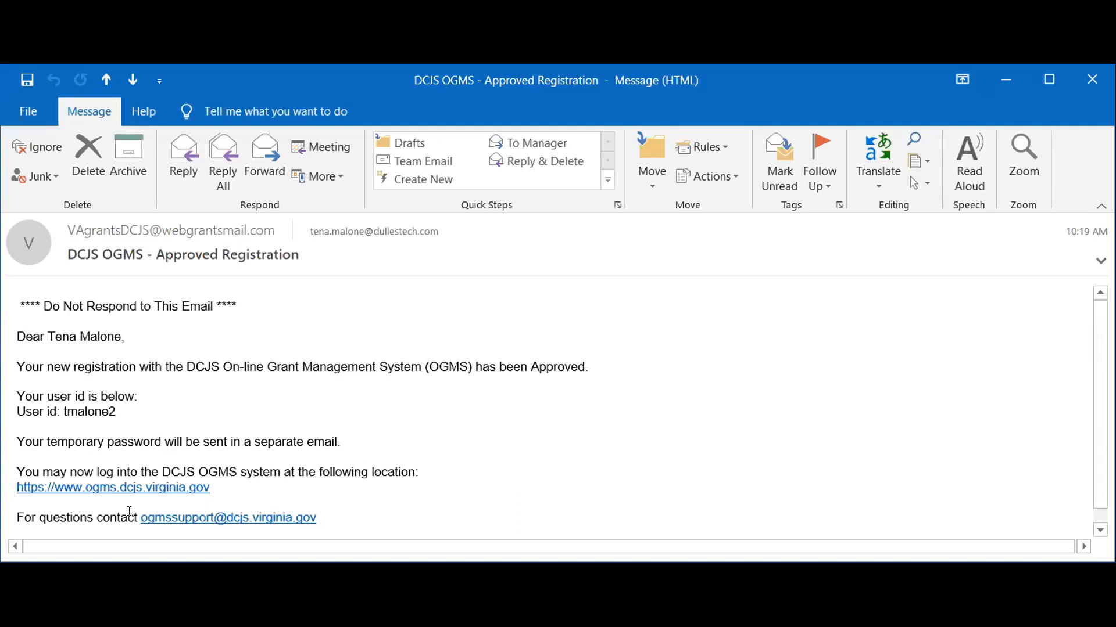
left_click_drag(16, 396, 146, 410)
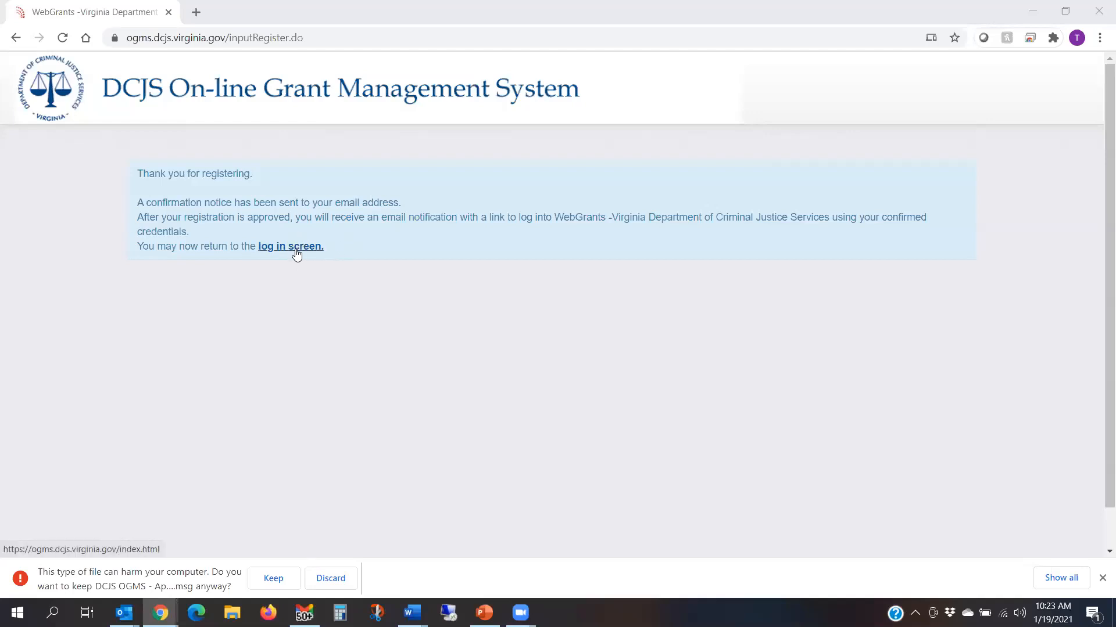
Step: Return to the log in screen and replace the prefilled user ID with the one issued in the approval email
left_click(297, 247)
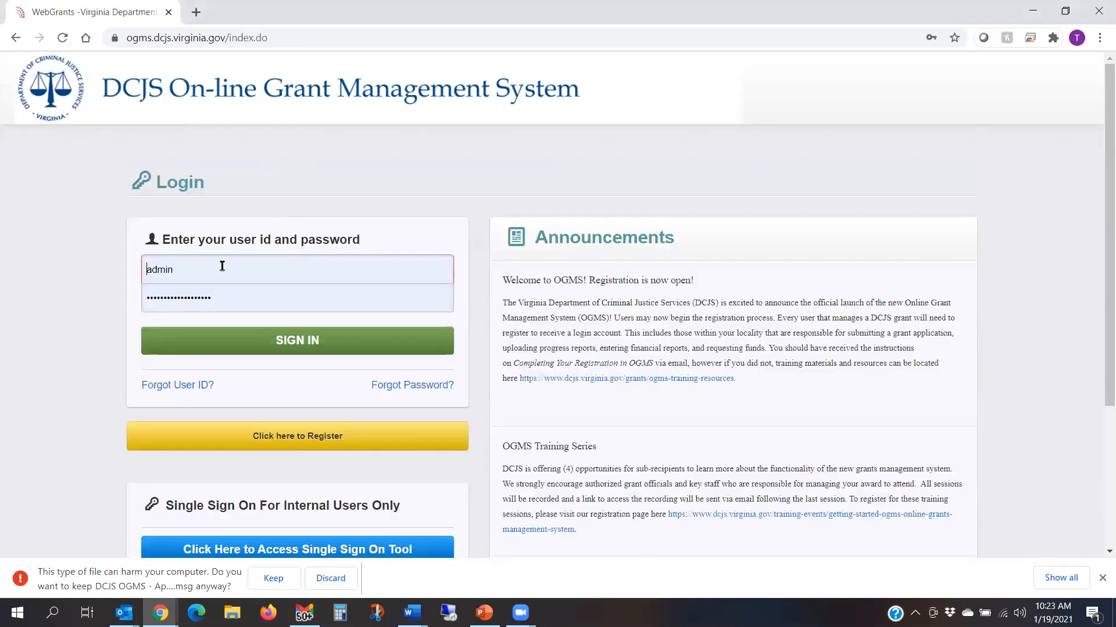
left_click(222, 266)
left_click_drag(222, 266, 59, 270)
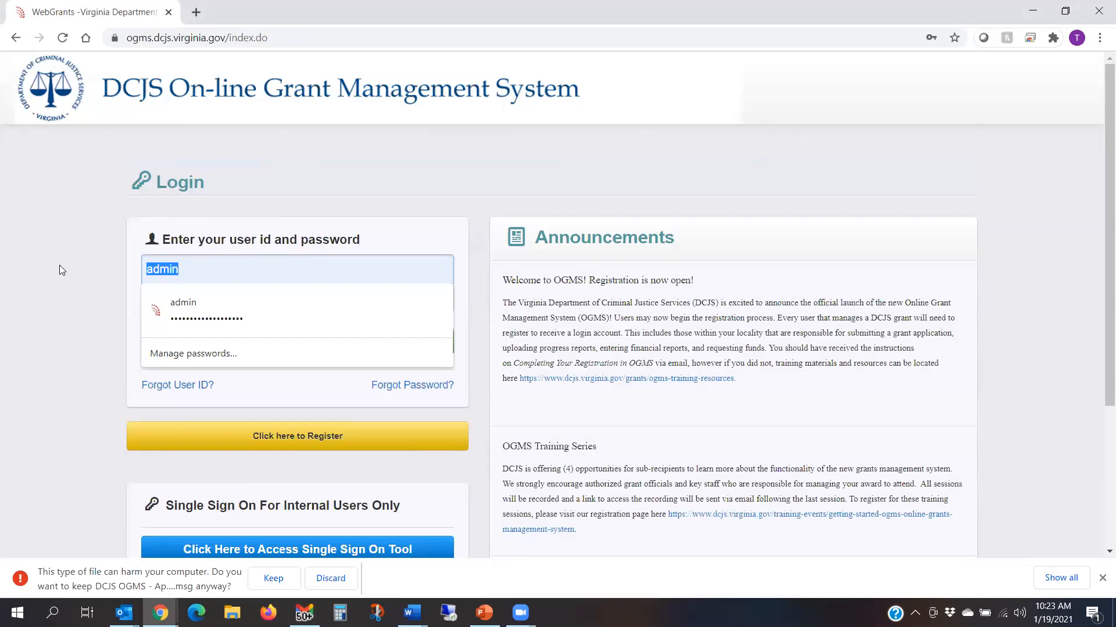
key("BackSpace")
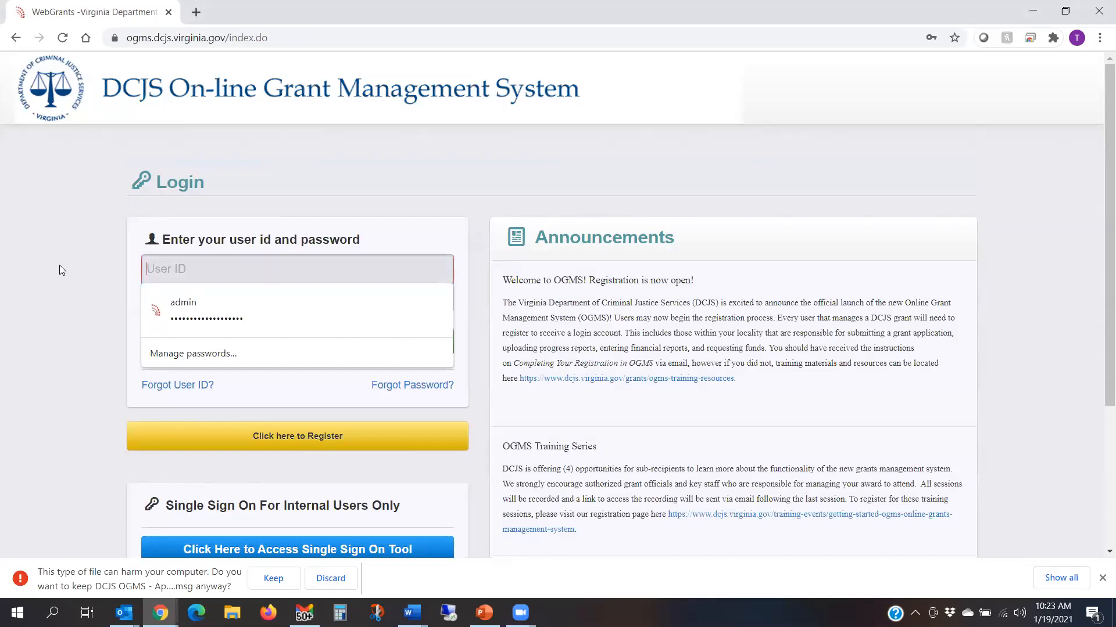
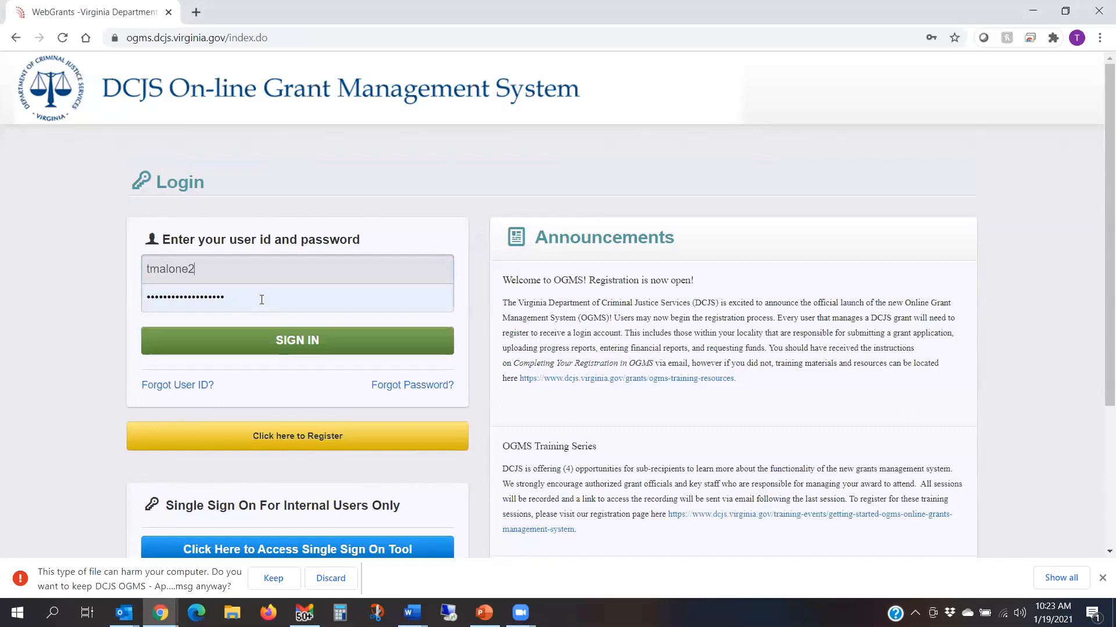
Step: Replace the prefilled password with the temporary password, sign in, and dismiss the browser's offer to save it
left_click(213, 290)
key("ctrl+a")
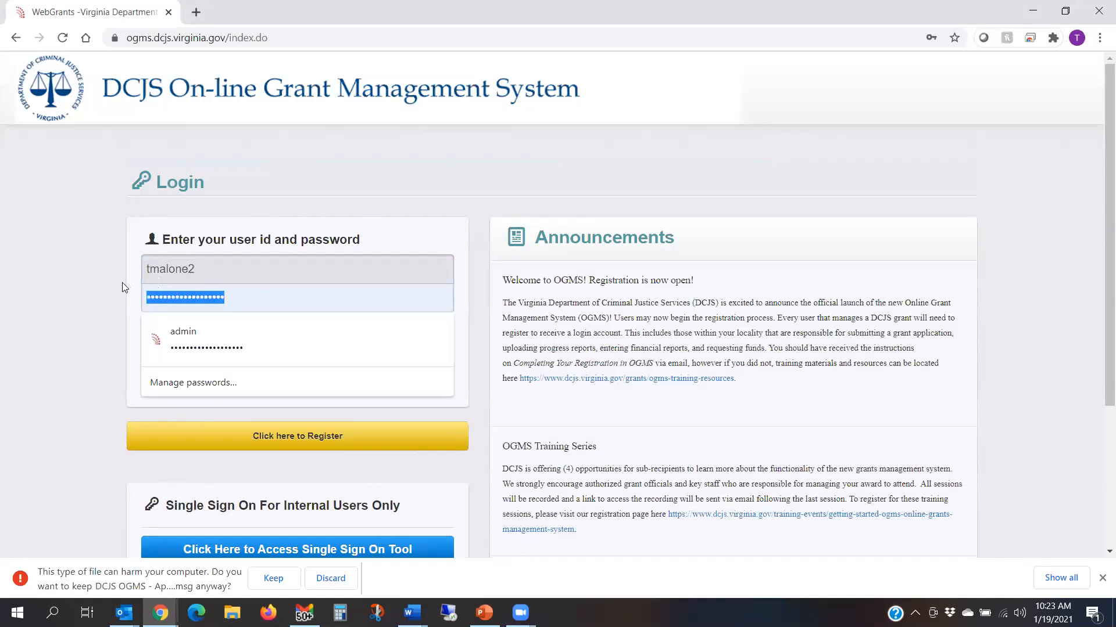
key("BackSpace")
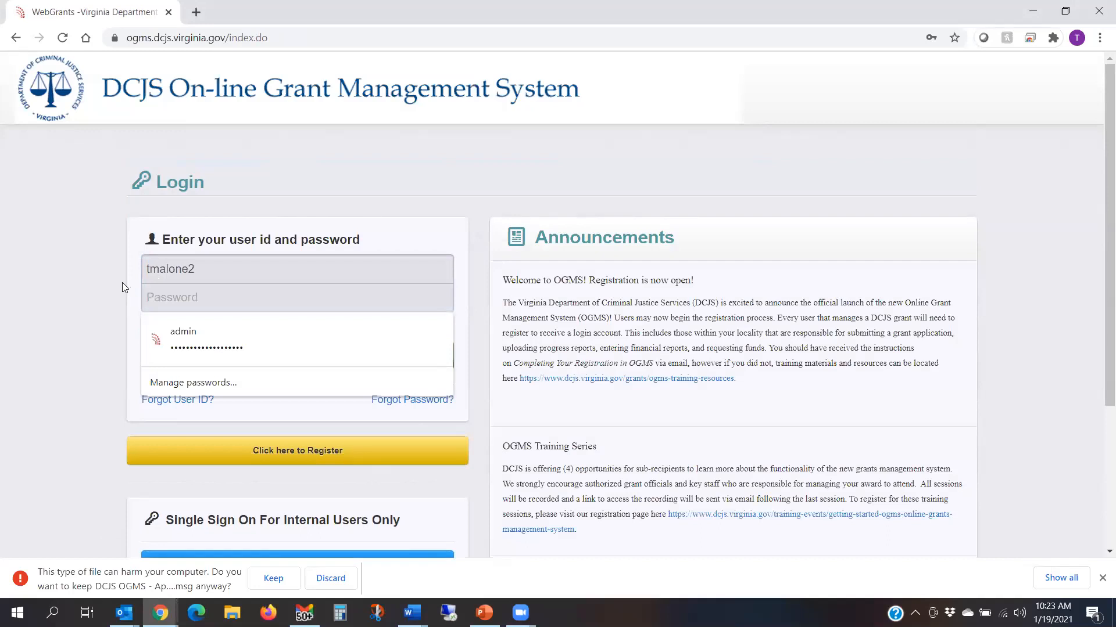
type("****")
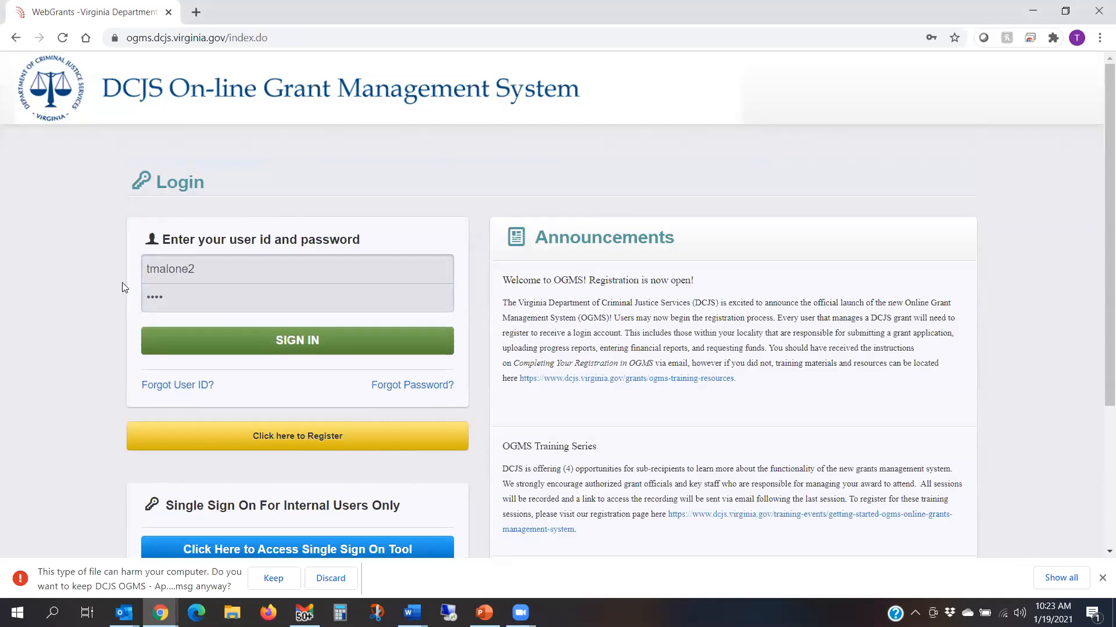
type("***")
left_click(306, 341)
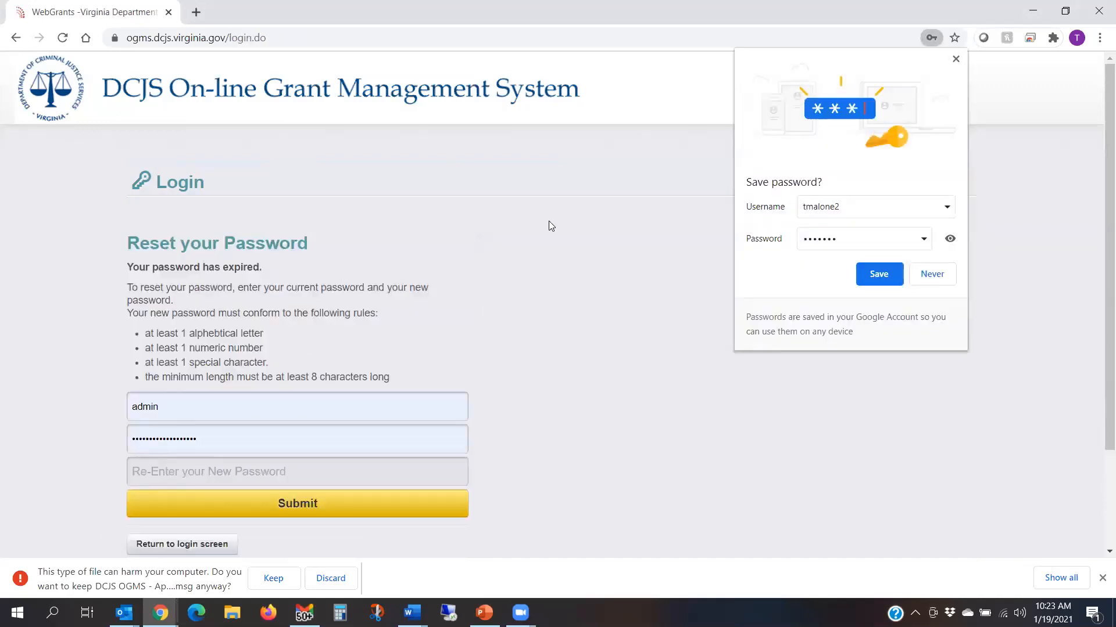
left_click(955, 59)
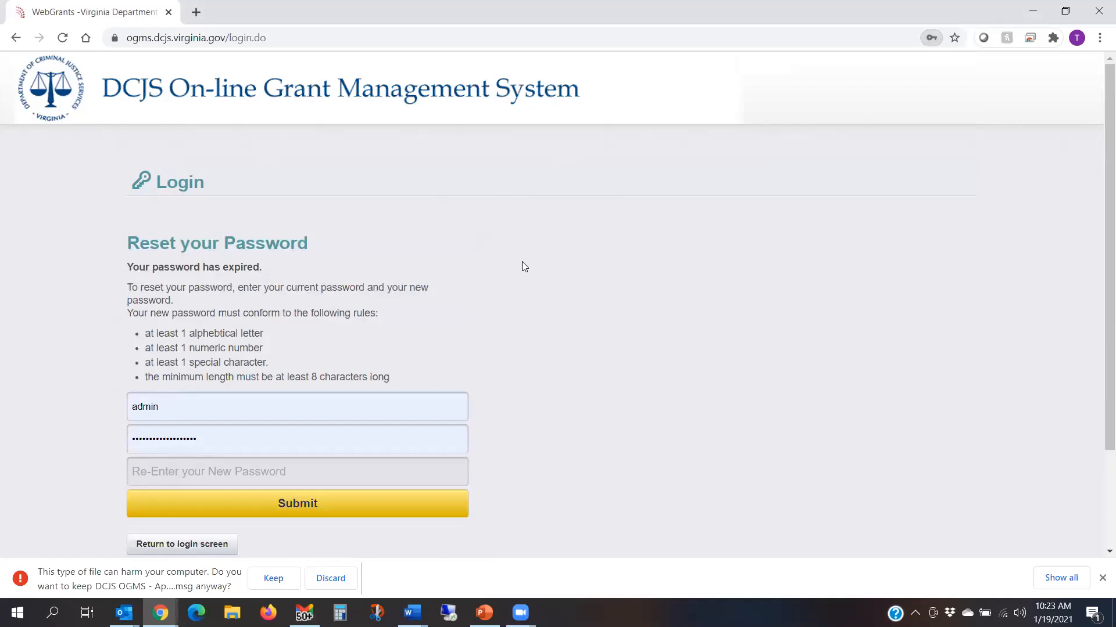
Step: Review the rules for the new password on the Reset your Password page, covering letters, numbers, special characters and length
scroll(513, 261, "down", 2)
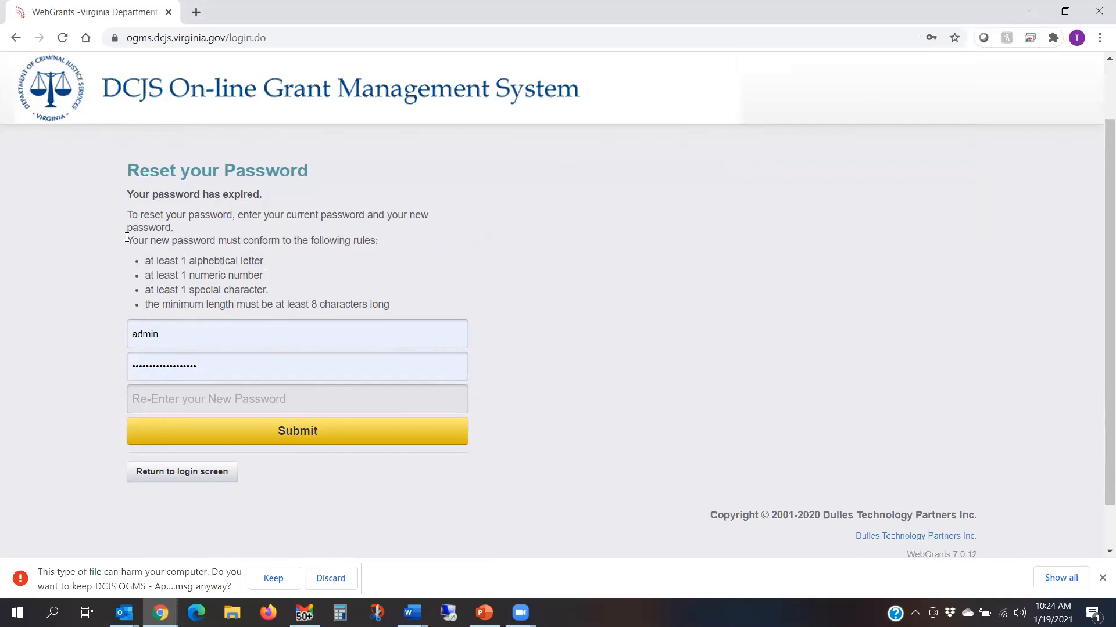
left_click_drag(132, 241, 411, 298)
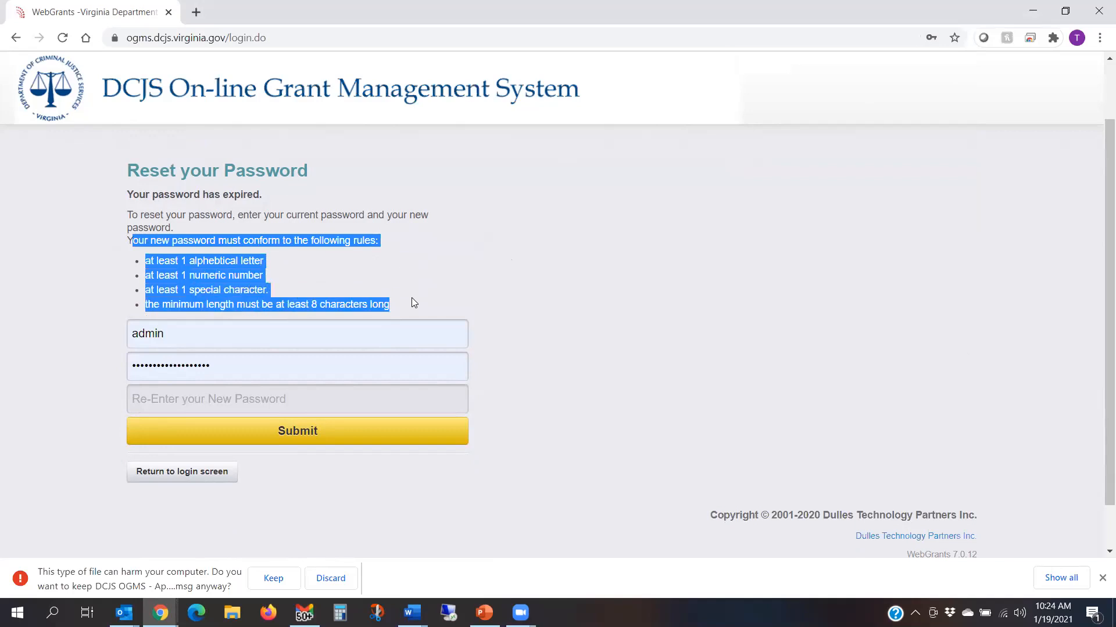
left_click(414, 298)
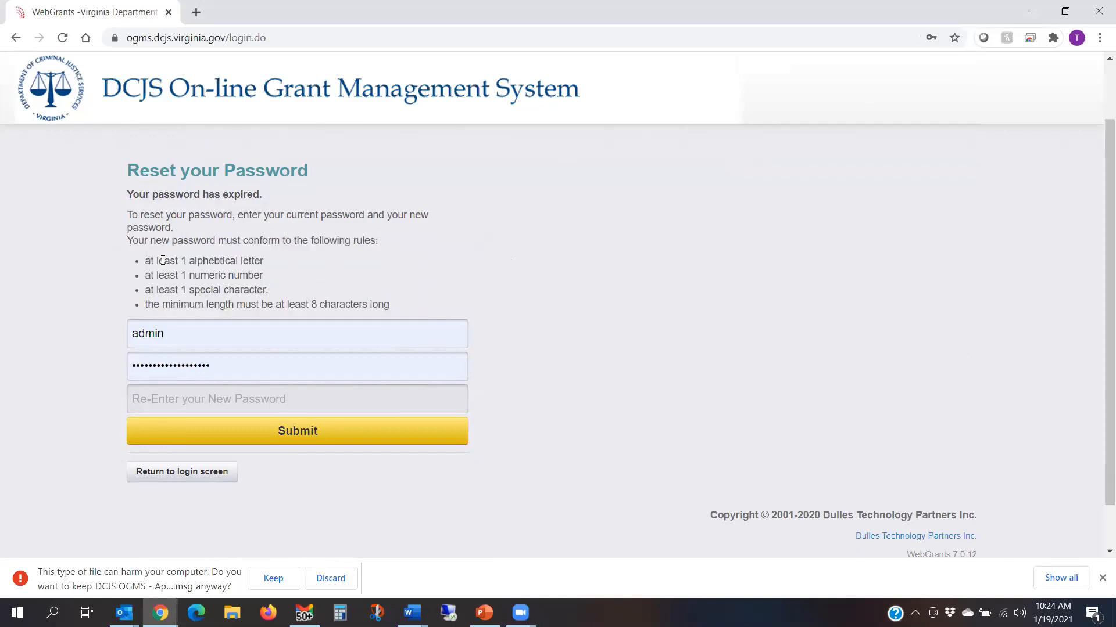
left_click_drag(163, 261, 272, 267)
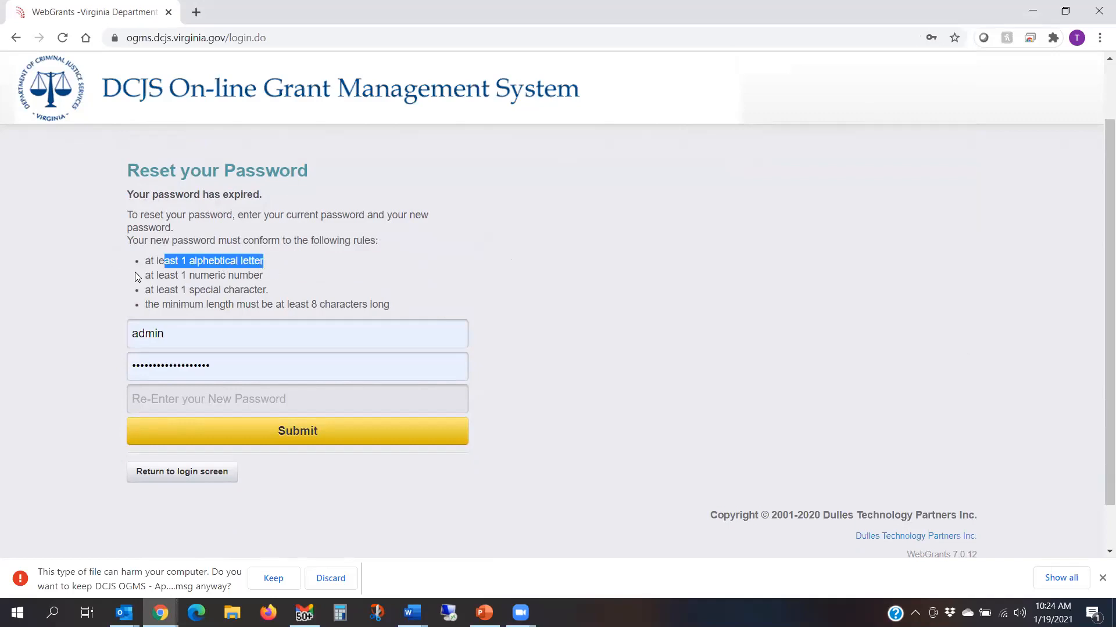
left_click_drag(164, 275, 262, 279)
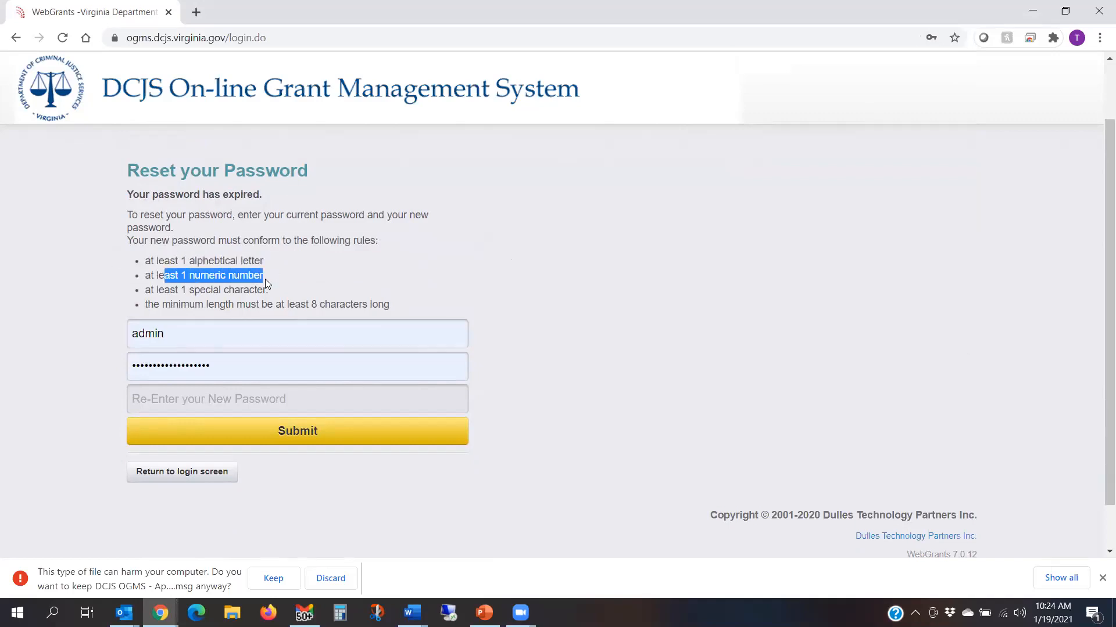
left_click_drag(157, 290, 251, 295)
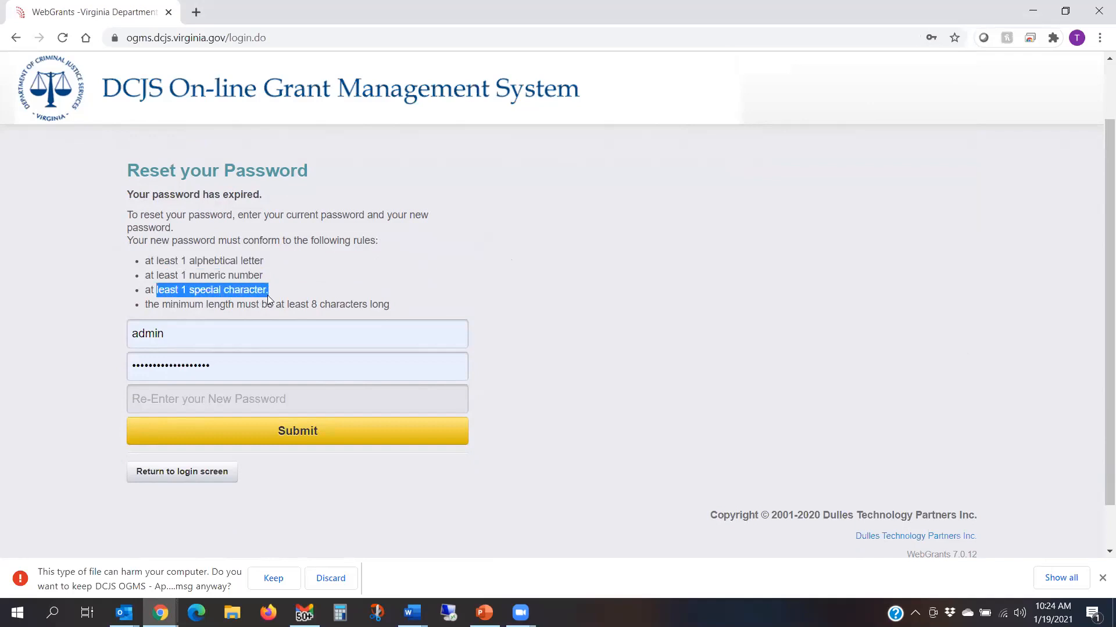
Step: Replace the prefilled text in the current password field with a password
left_click_drag(174, 336, 98, 336)
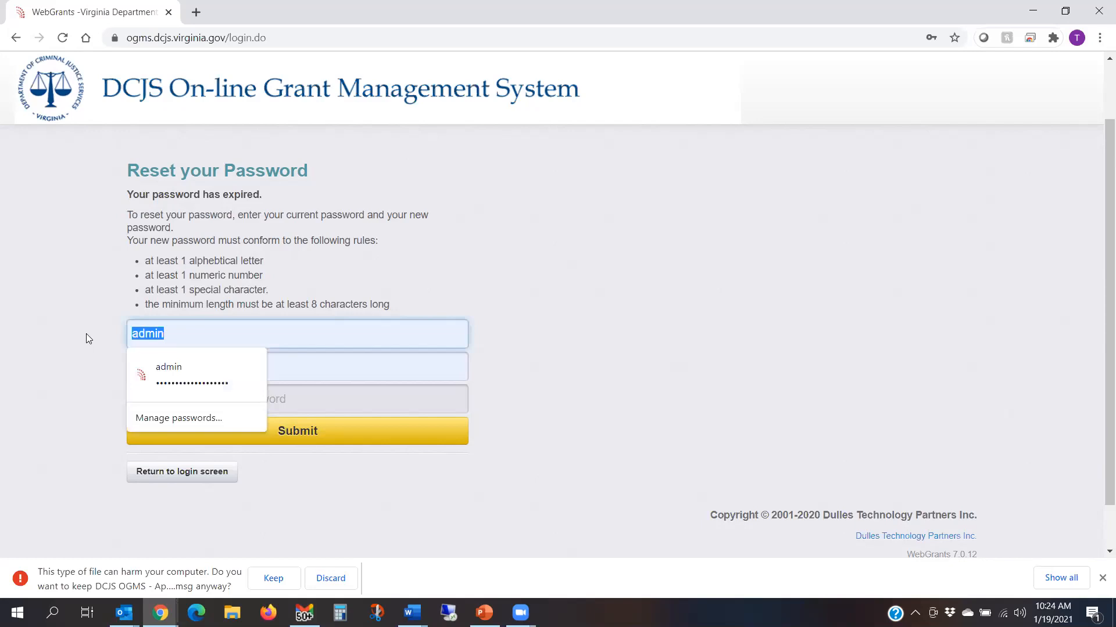
key("BackSpace")
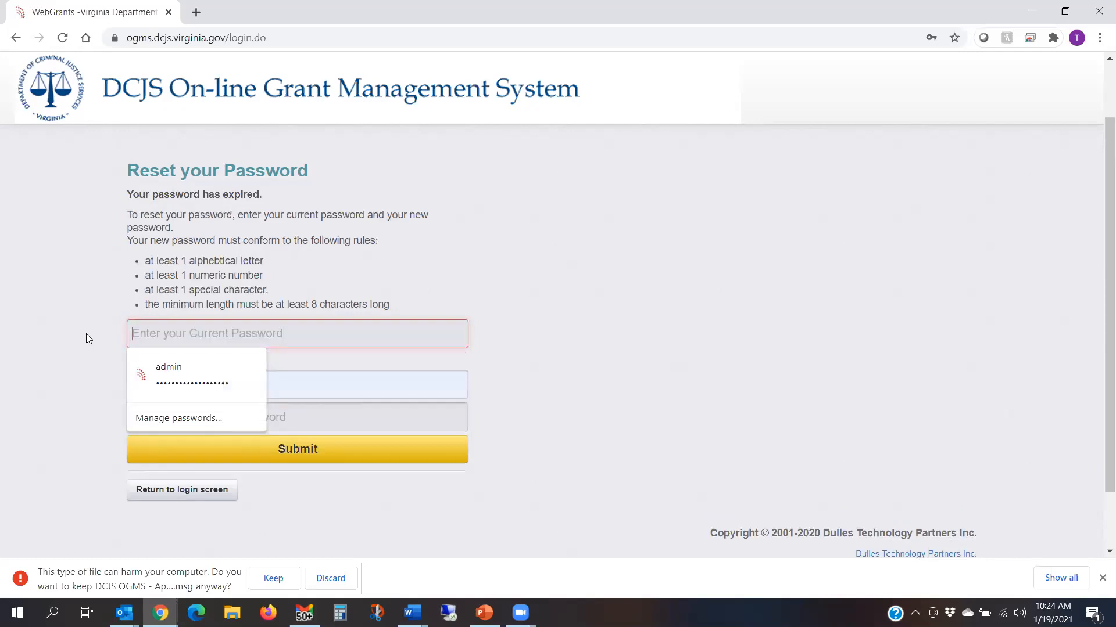
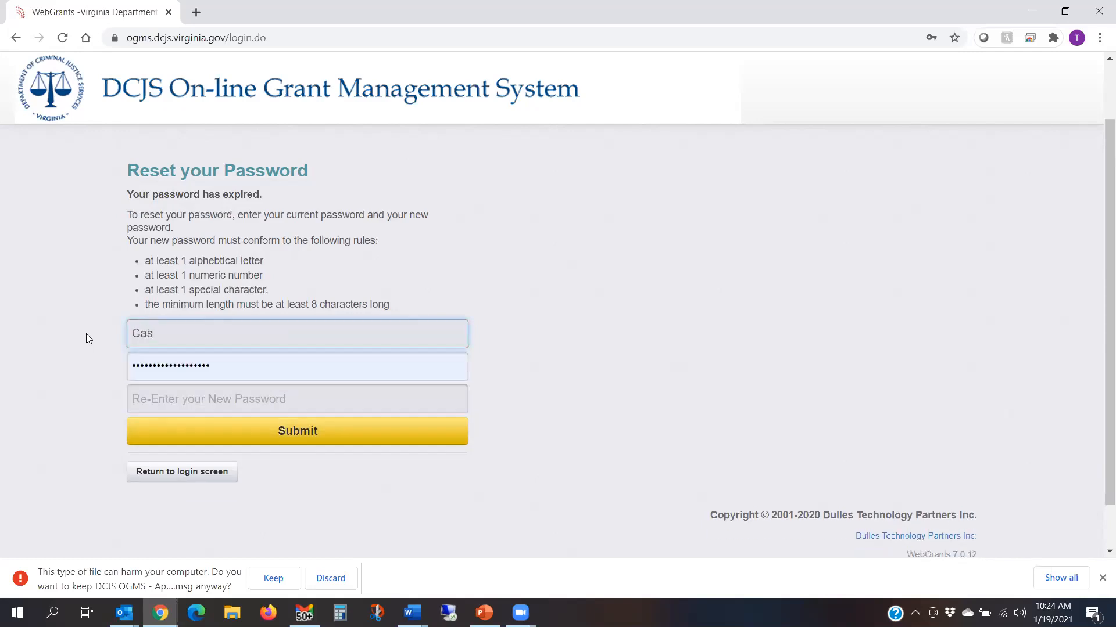
Step: Replace the prefilled entry in the new password field with a new password that meets the rules
left_click(130, 386)
left_click_drag(225, 368, 69, 362)
key("BackSpace")
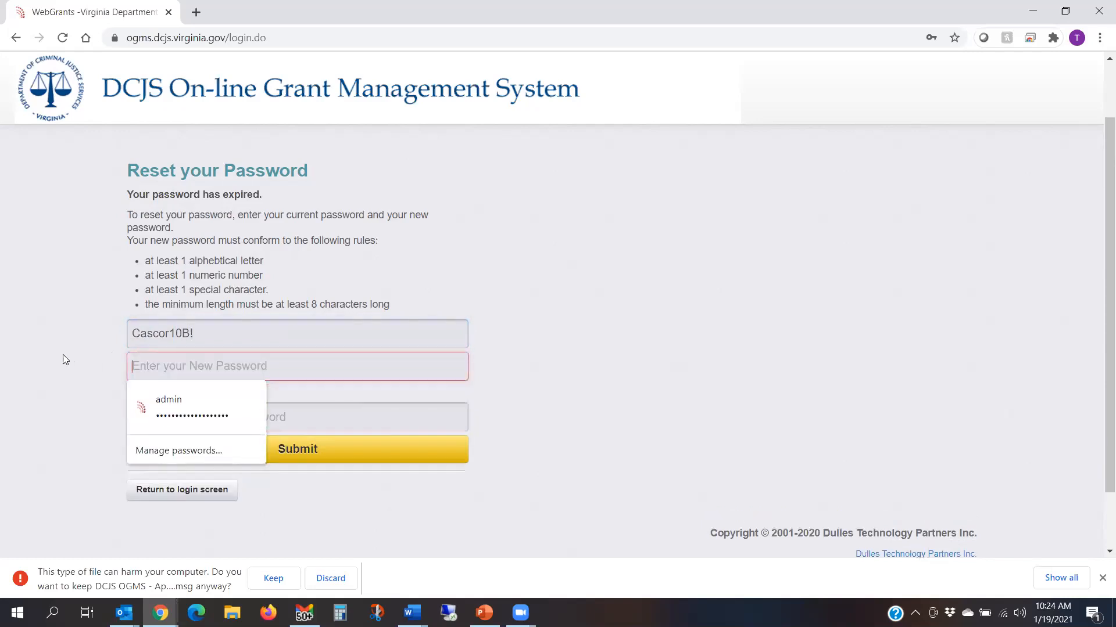
type("••••••••")
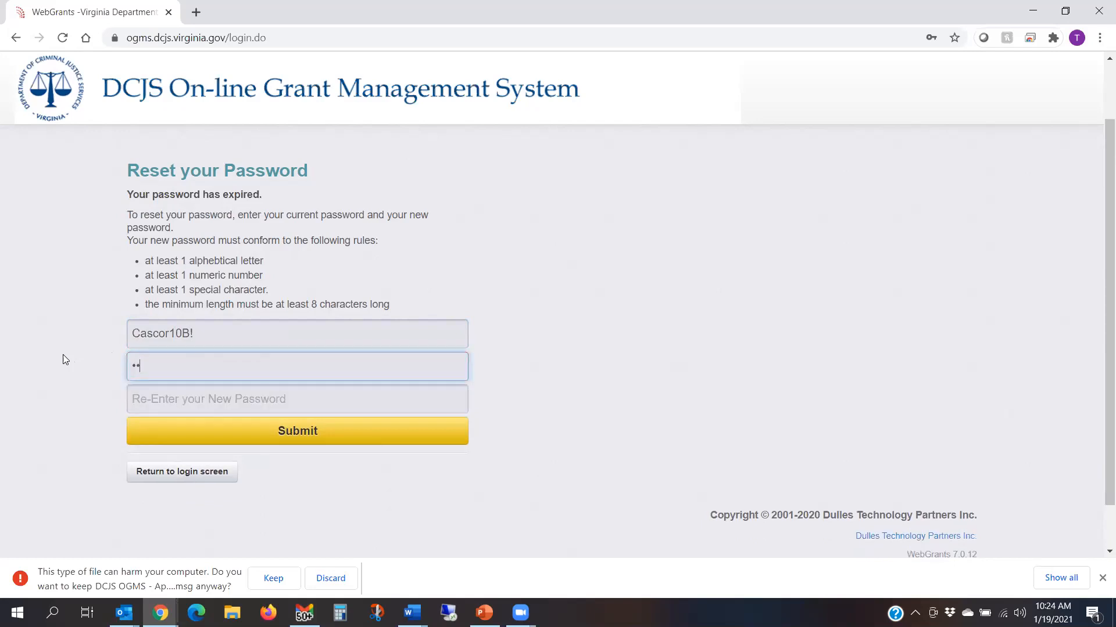
type("••")
left_click(189, 399)
Step: Correct the current password field by replacing its entry with the temporary password from the approval email
left_click(239, 340)
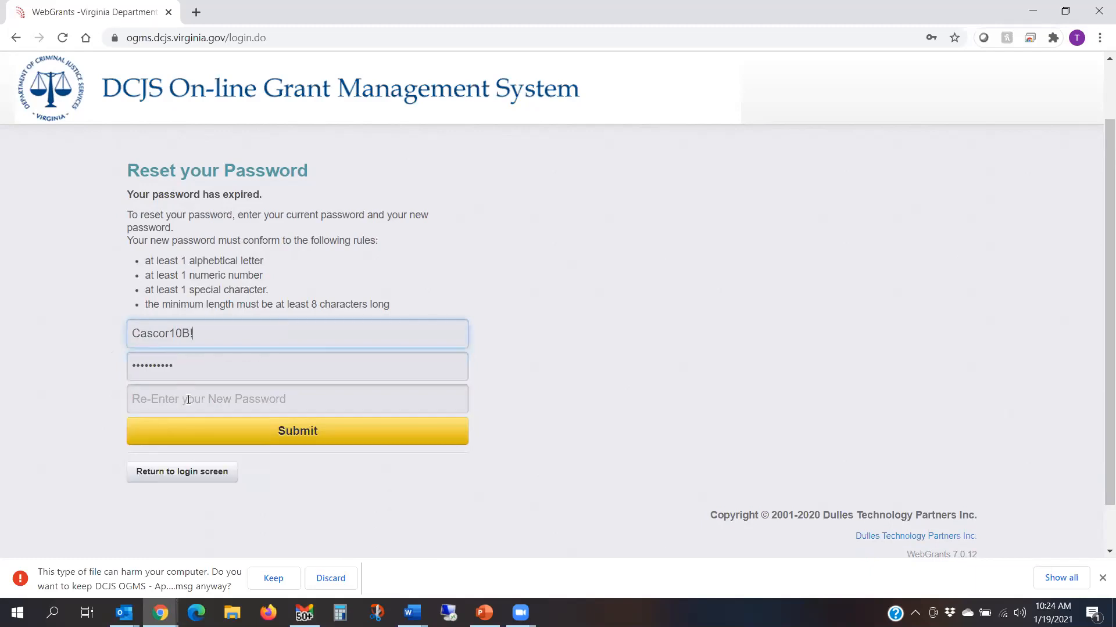
left_click_drag(240, 340, 77, 328)
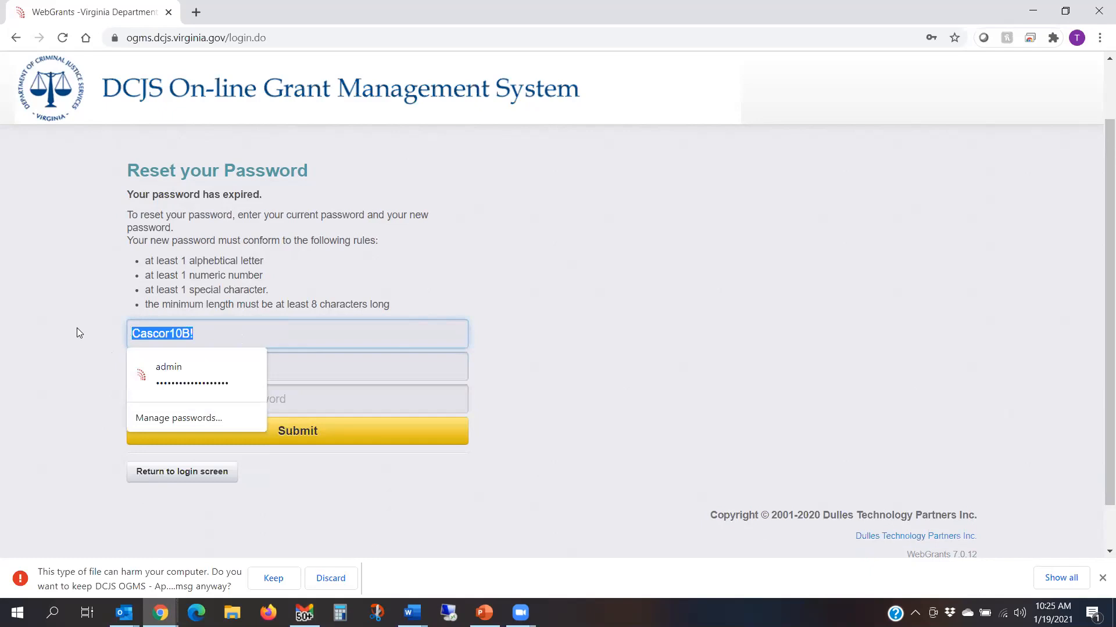
key("BackSpace")
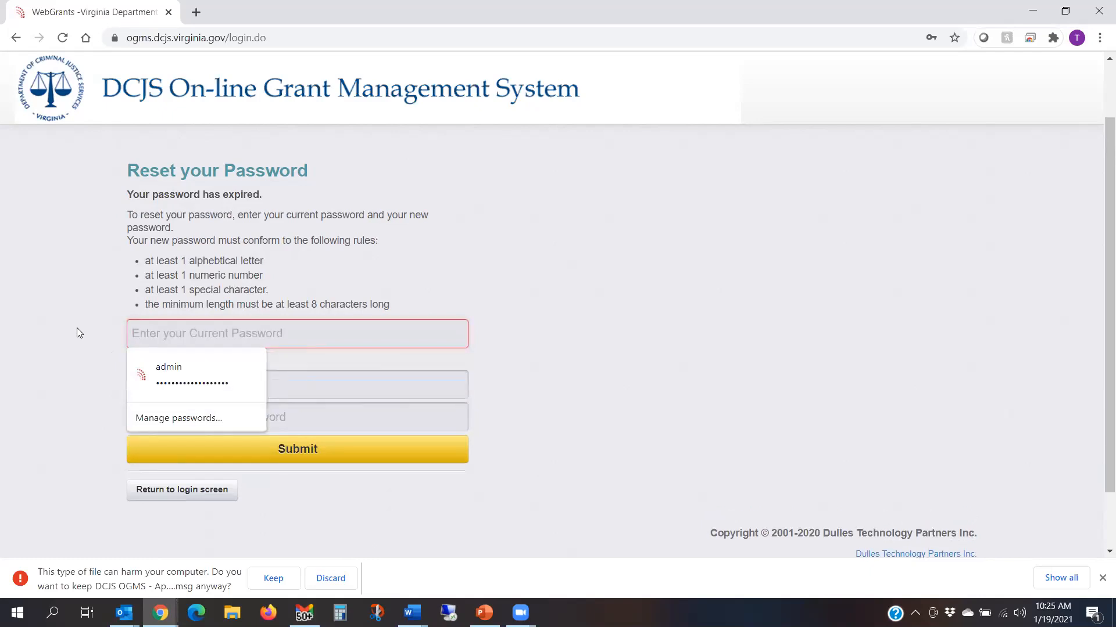
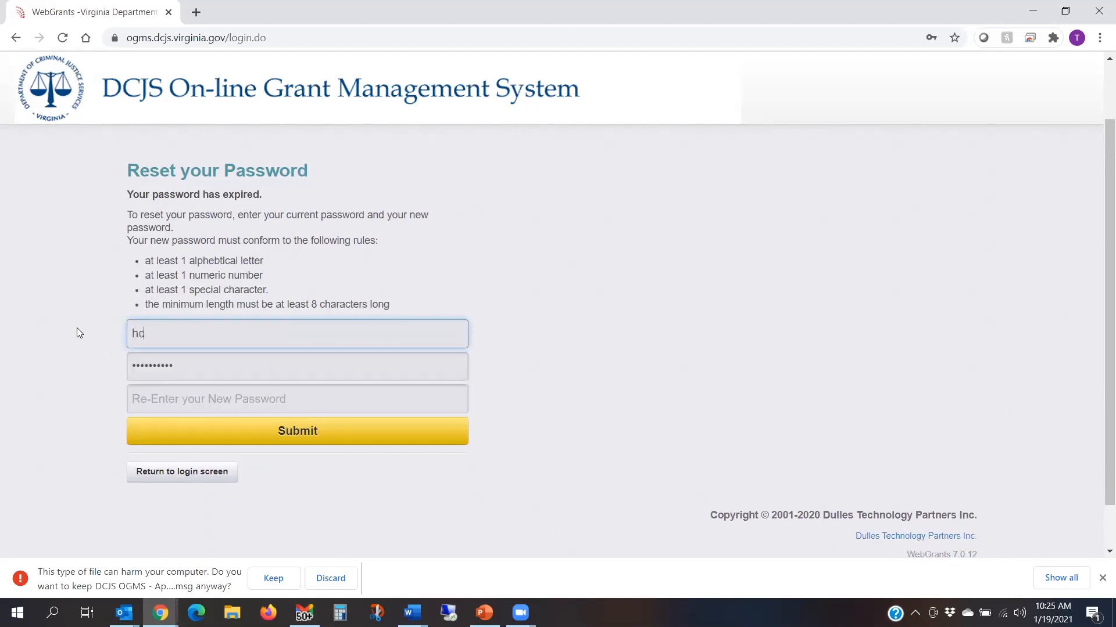
Step: Re-enter the new password in the confirmation field
left_click(264, 399)
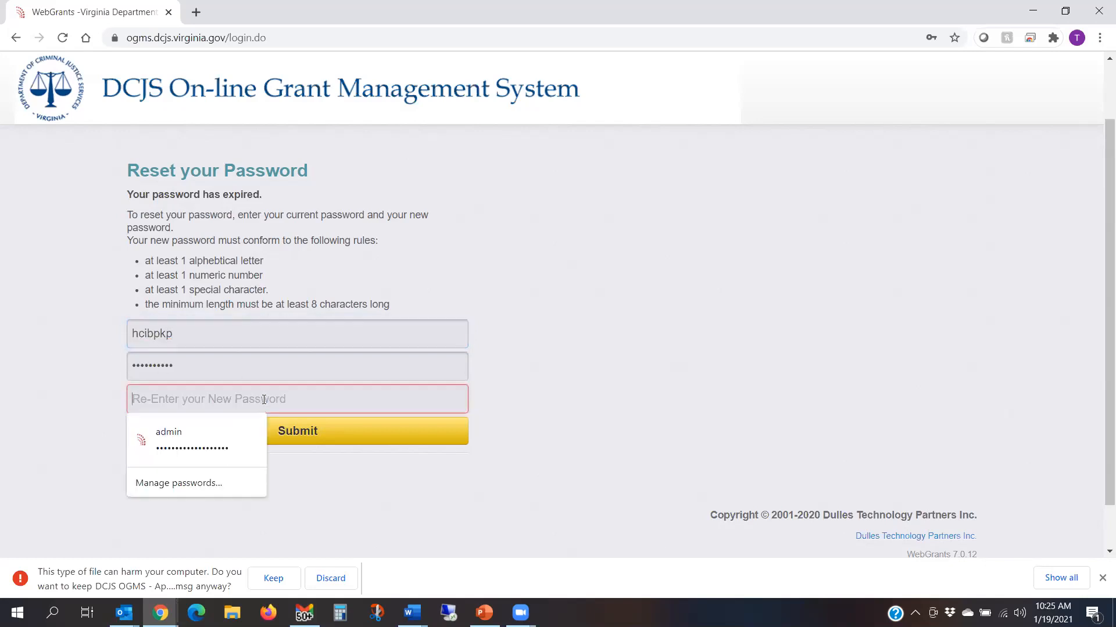
type("••••••••••")
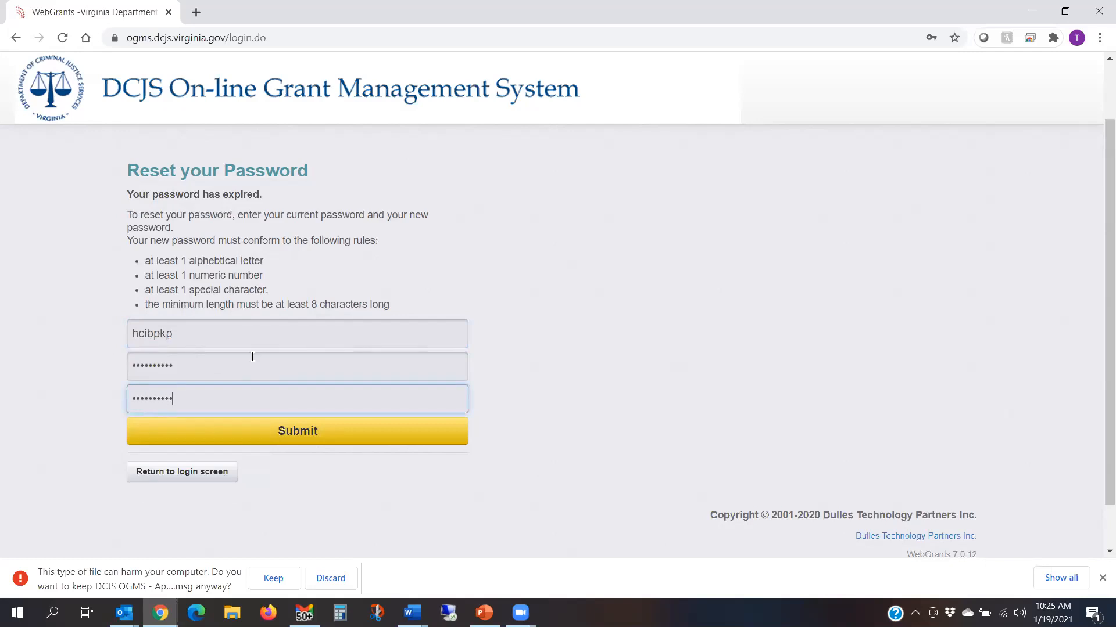
Step: Check the current, new and re-entered password fields against the listed password rules
left_click(196, 336)
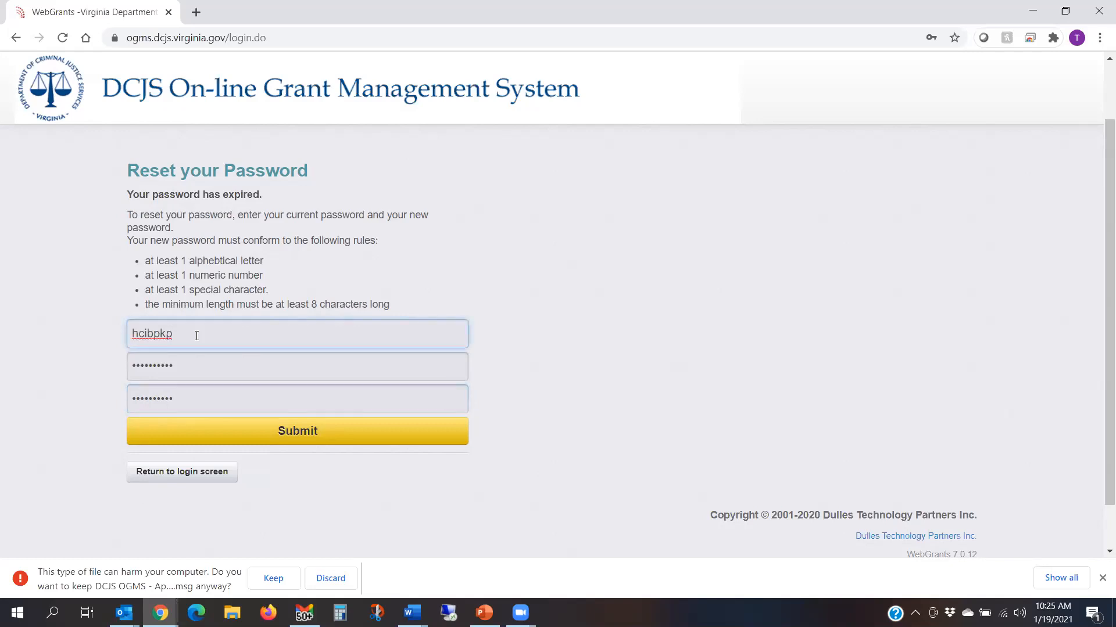
left_click(189, 366)
left_click(183, 402)
left_click(199, 367)
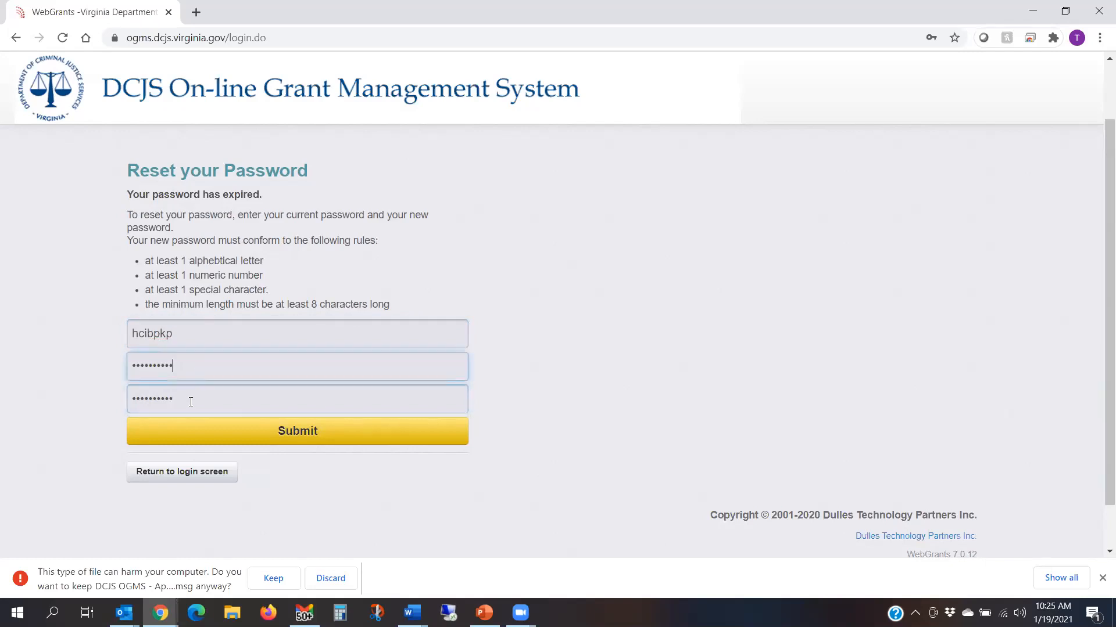
left_click(190, 403)
left_click(195, 367)
left_click(191, 402)
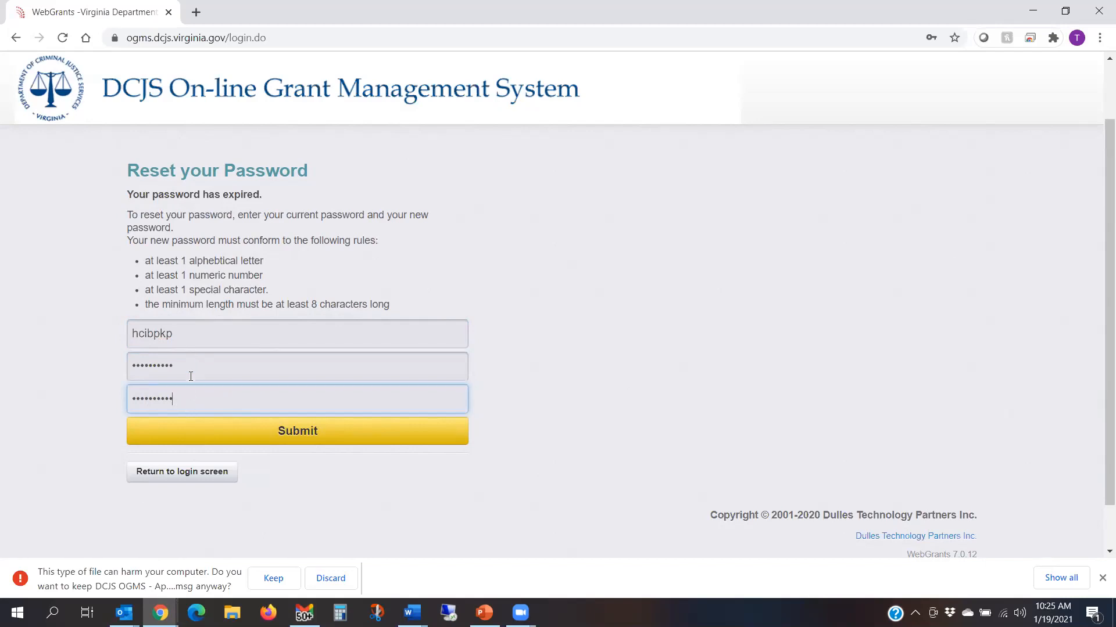
left_click(193, 365)
left_click(194, 401)
left_click_drag(392, 303, 147, 263)
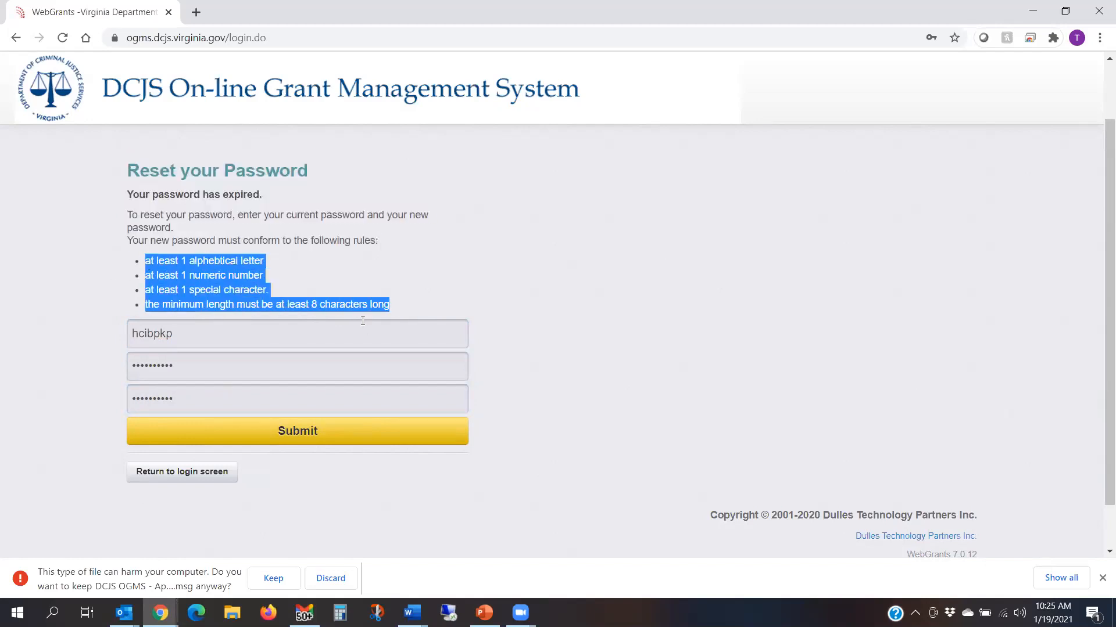
Step: Submit the password reset and dismiss the browser's offer to save the login
left_click(297, 434)
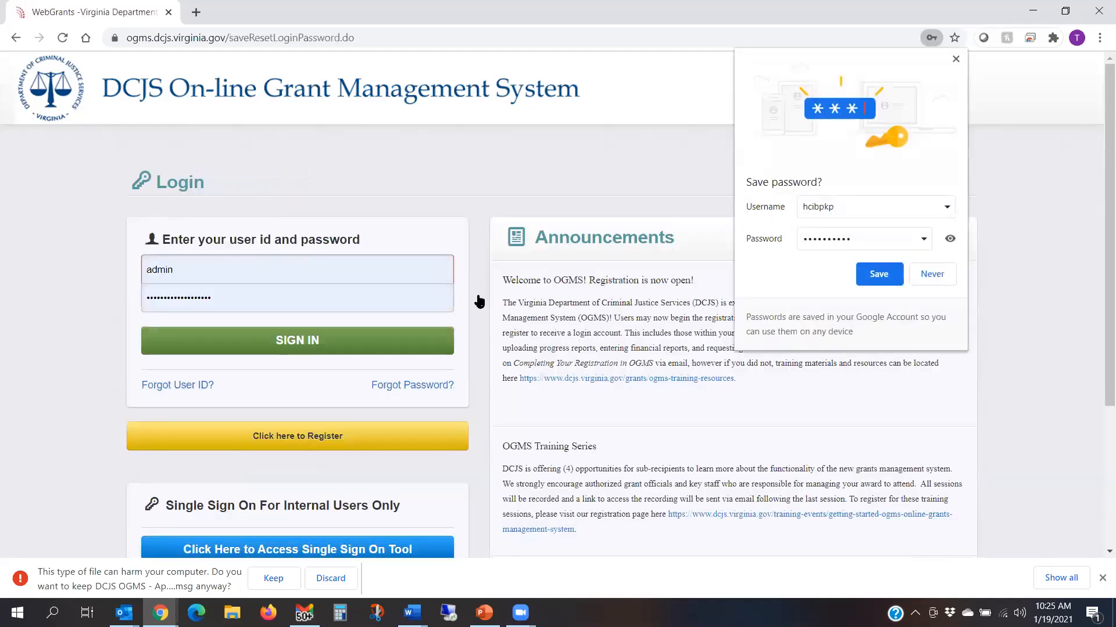
left_click(956, 59)
Step: Replace the prefilled user ID in the login form with the newly registered account's user ID
left_click_drag(199, 269, 94, 268)
key("BackSpace")
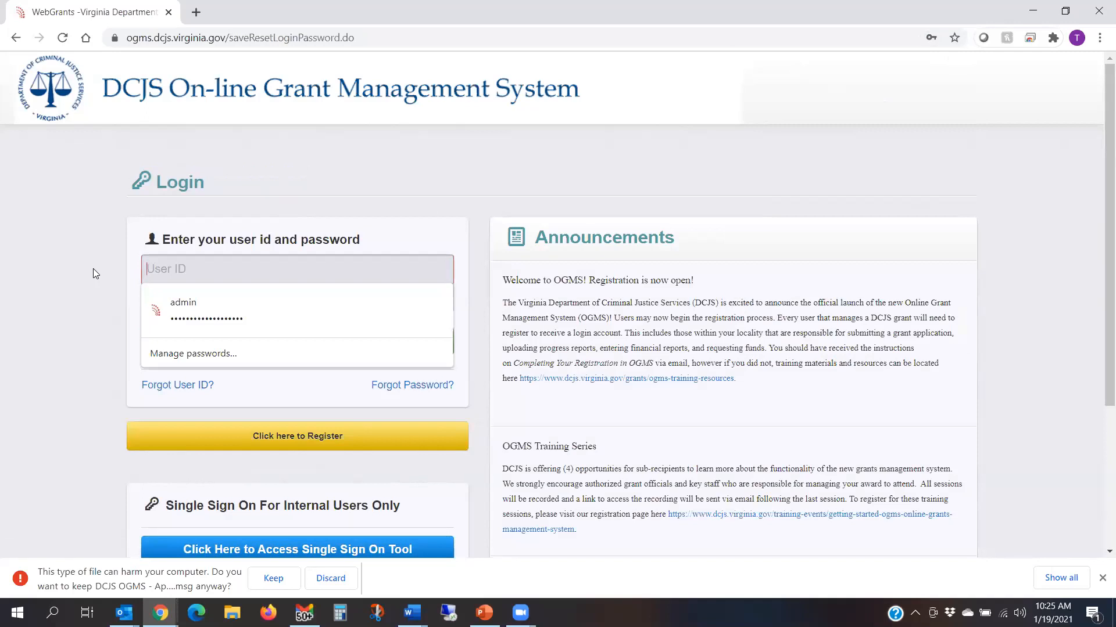
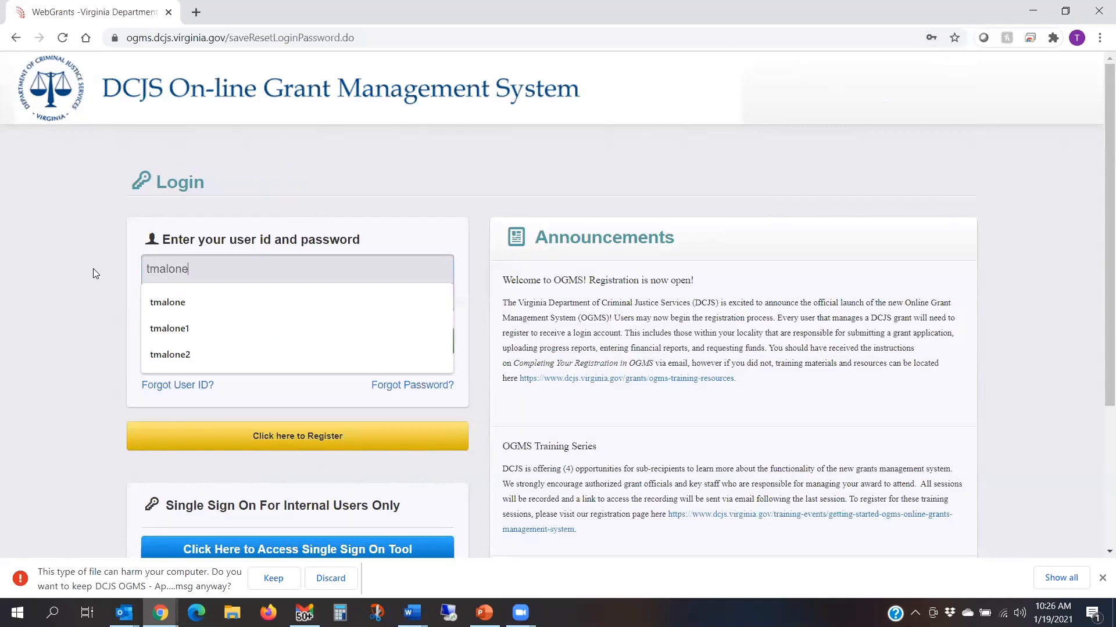
key("Down")
key("Down")
key("Down")
key("Return")
Step: Replace the prefilled password in the login form with the account's new password
key("Tab")
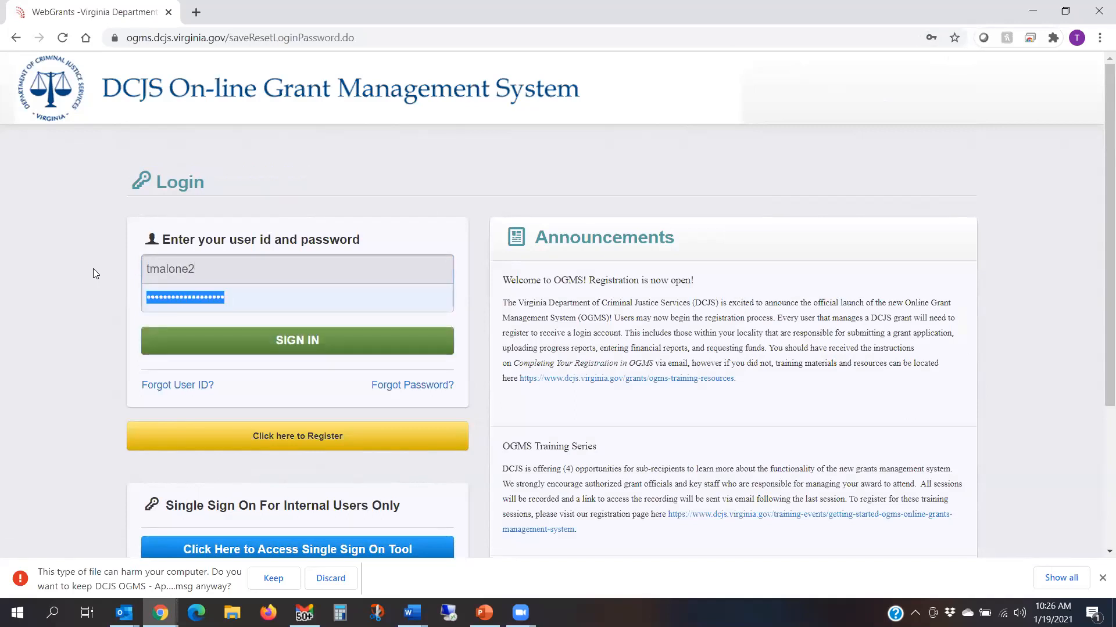
key("BackSpace")
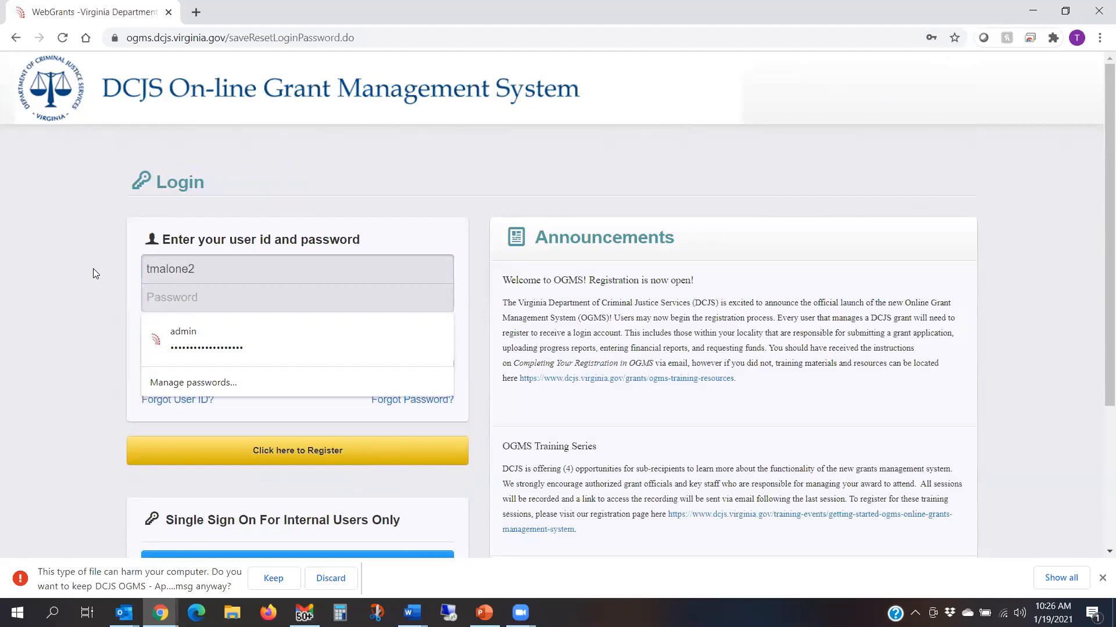
type("**********")
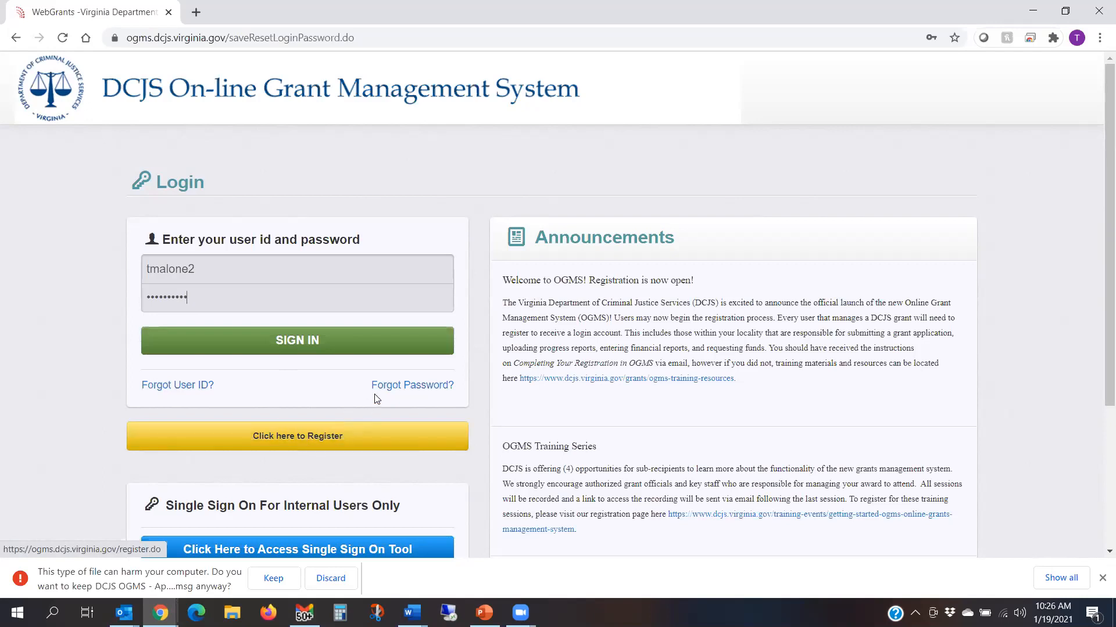
Step: Examine the Forgot User ID and Forgot Password links and the OGMS Technical Support notice in the announcements
left_click_drag(140, 387, 211, 387)
left_click(213, 387)
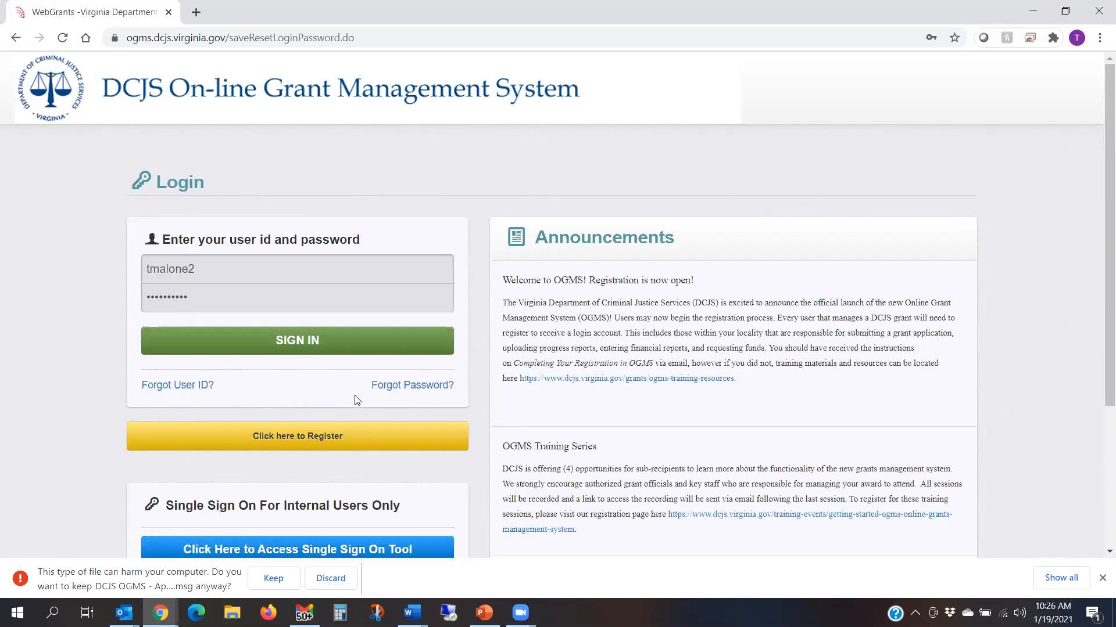
left_click_drag(360, 391, 448, 388)
left_click(453, 386)
scroll(883, 363, "down", 1)
scroll(883, 363, "down", 2)
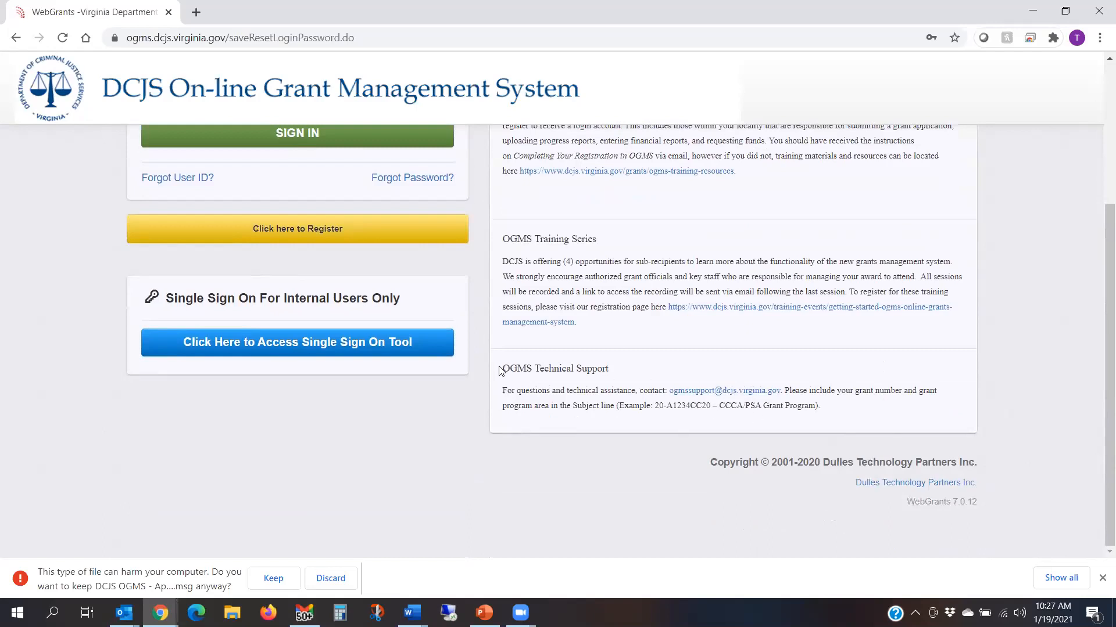
left_click_drag(500, 368, 803, 425)
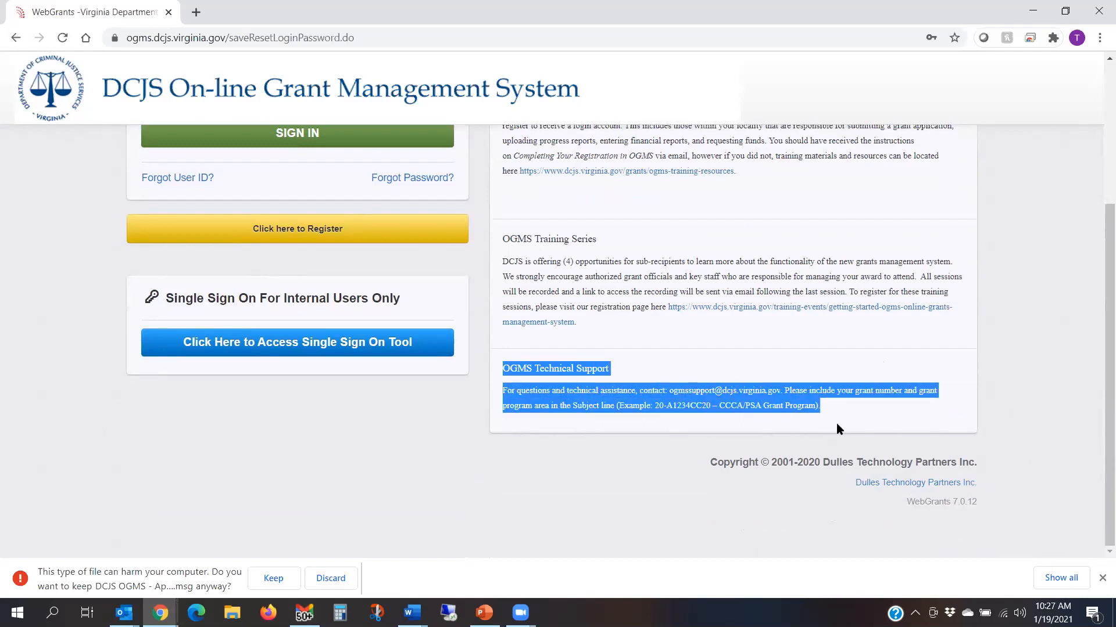
Step: Sign in to the grant management system and dismiss the browser's offer to save the password
scroll(455, 468, "up", 2)
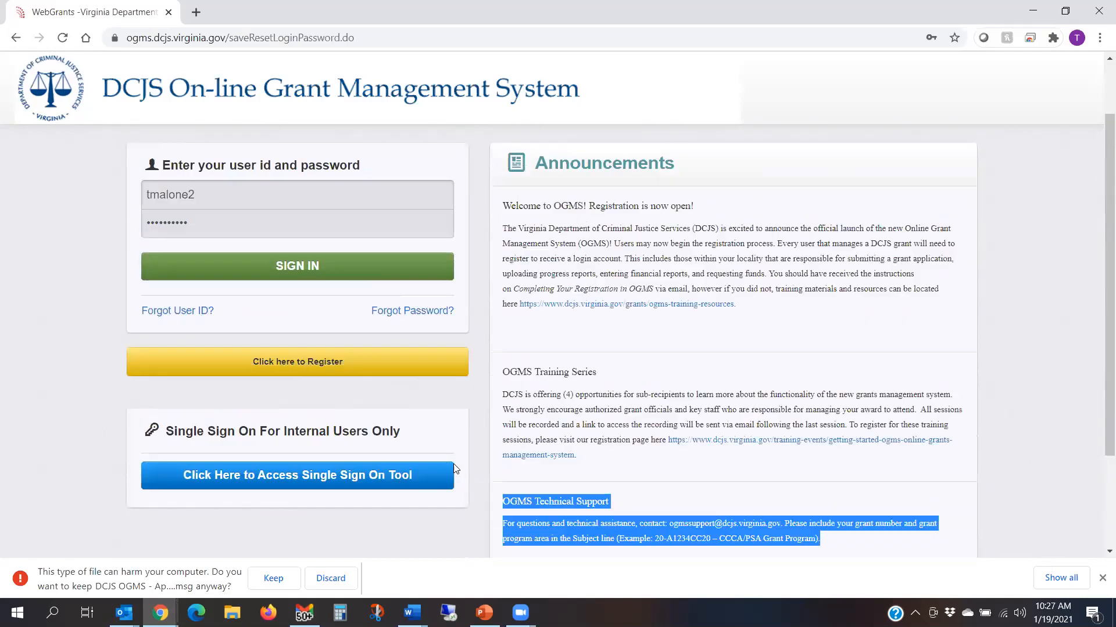
left_click(303, 282)
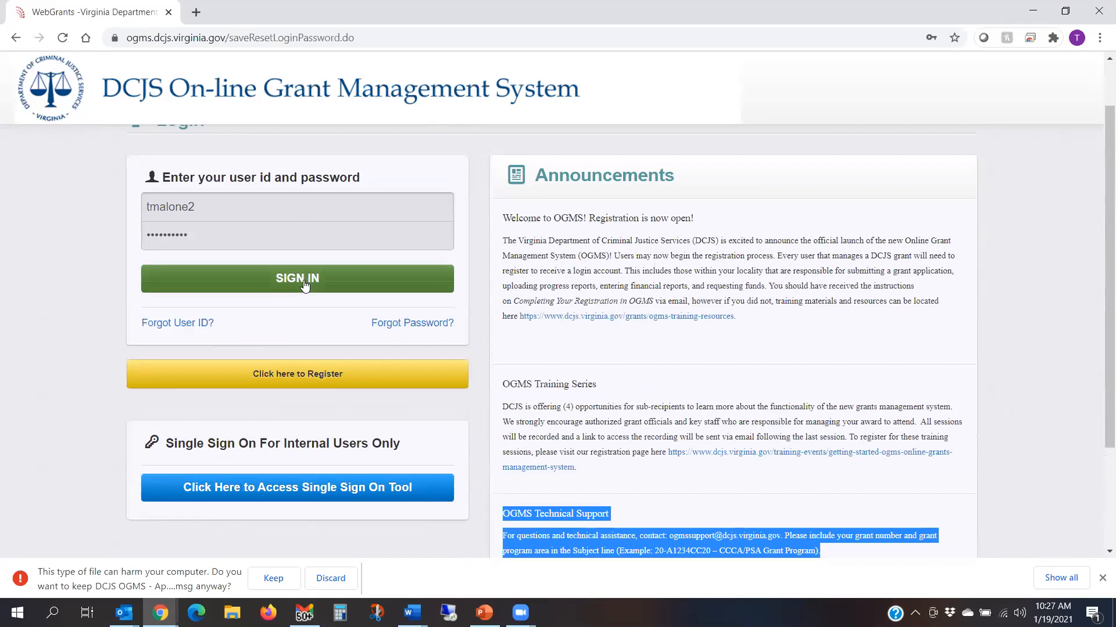
left_click(303, 284)
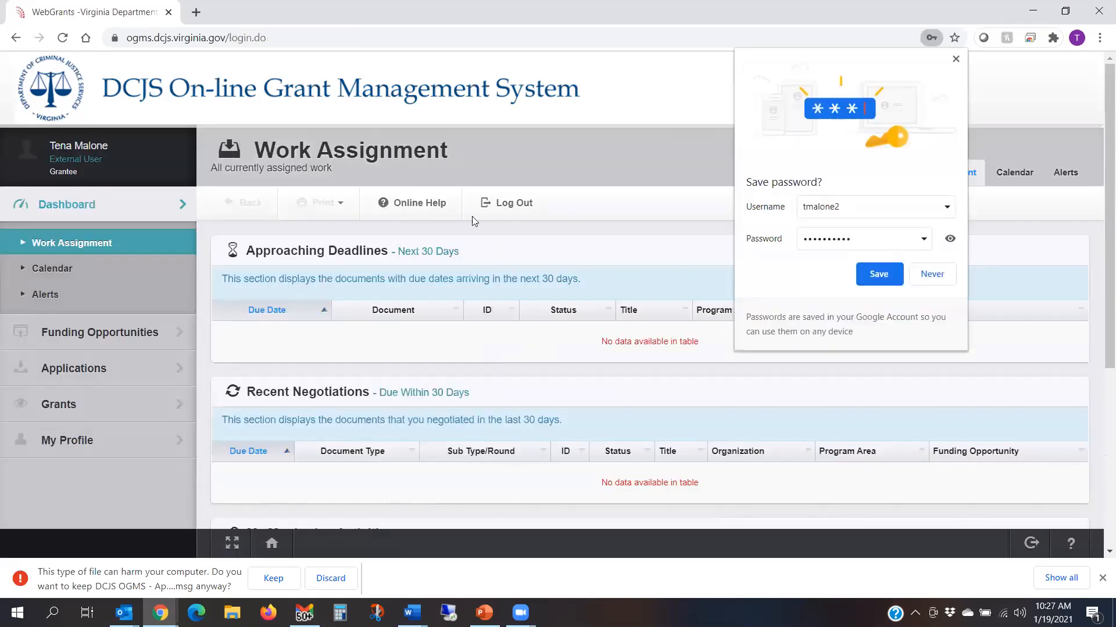
left_click(955, 60)
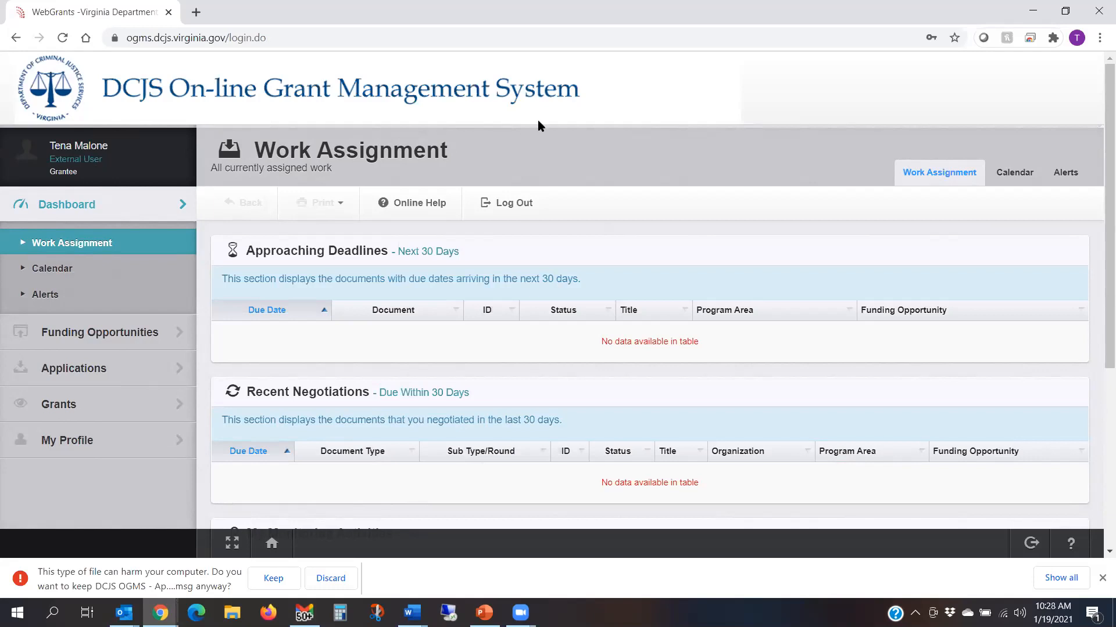
key("alt+Tab")
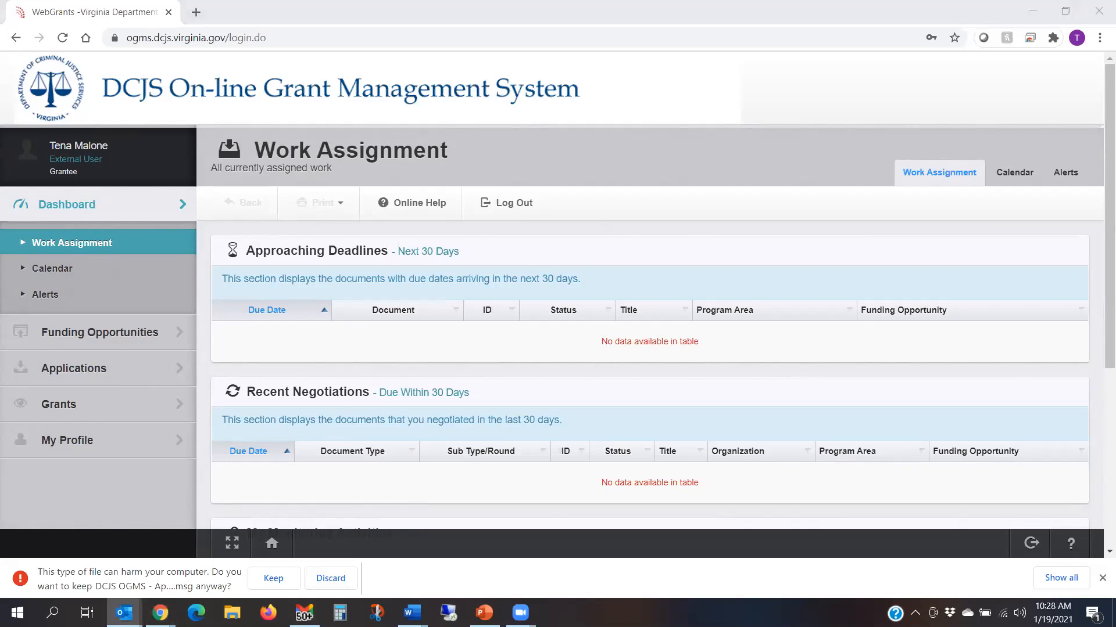
key("alt+Tab")
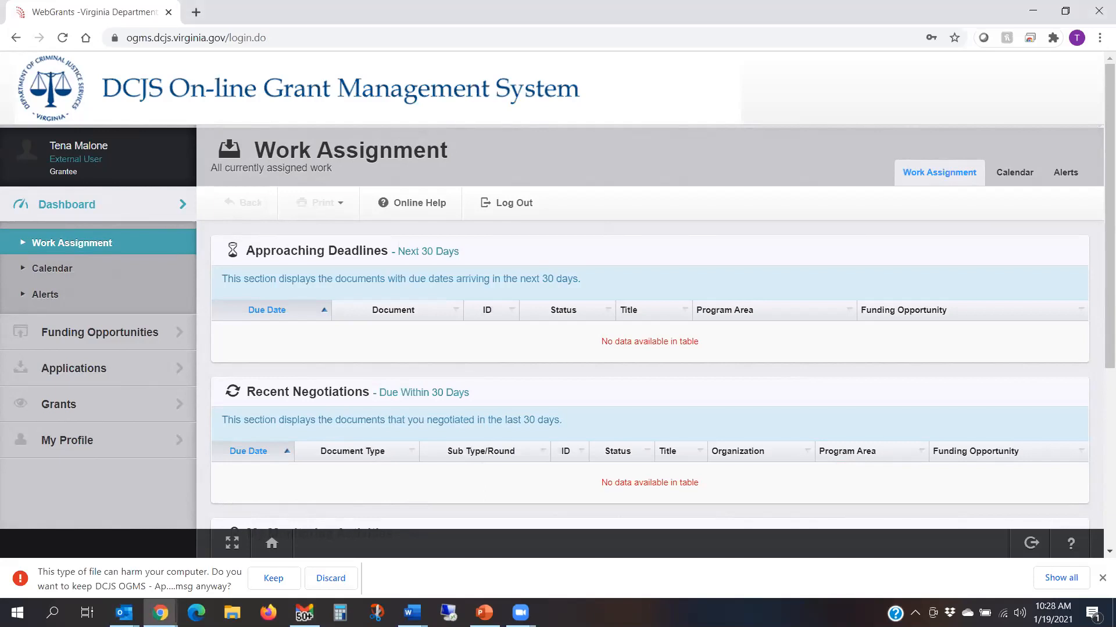
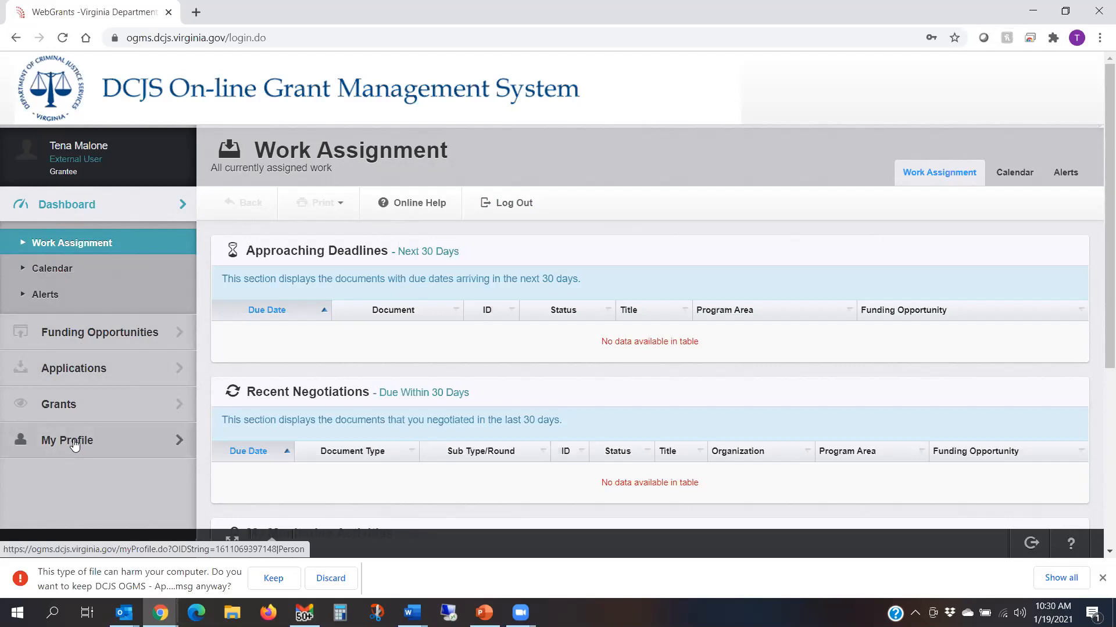
Step: Open My Profile and examine the registered contact details, the Associated Organizations section and the available profile actions
left_click(73, 443)
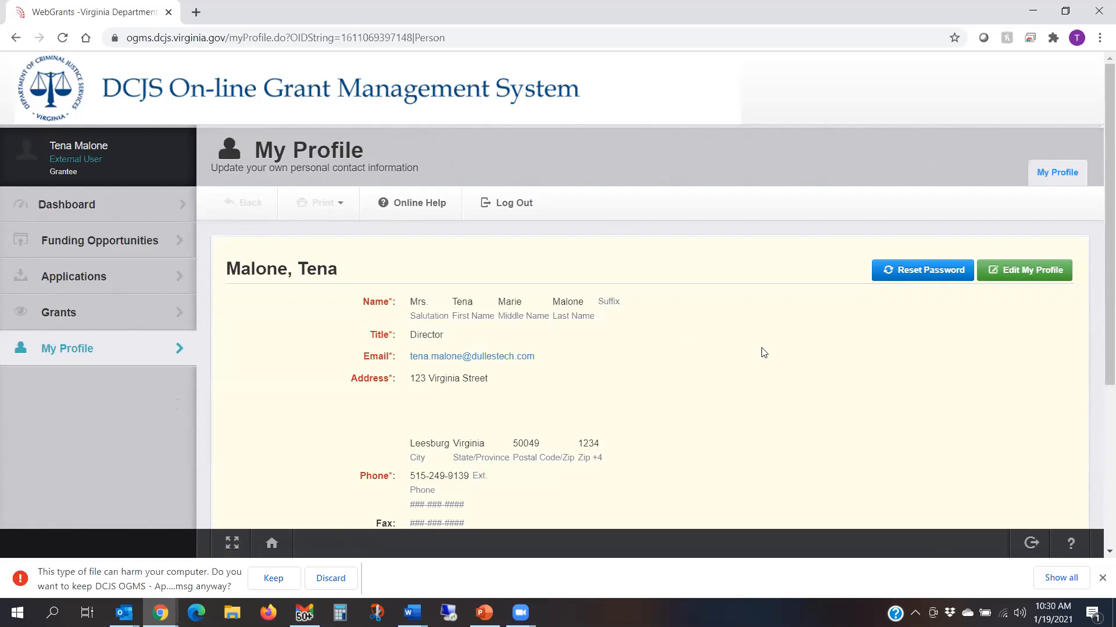
left_click_drag(227, 269, 345, 279)
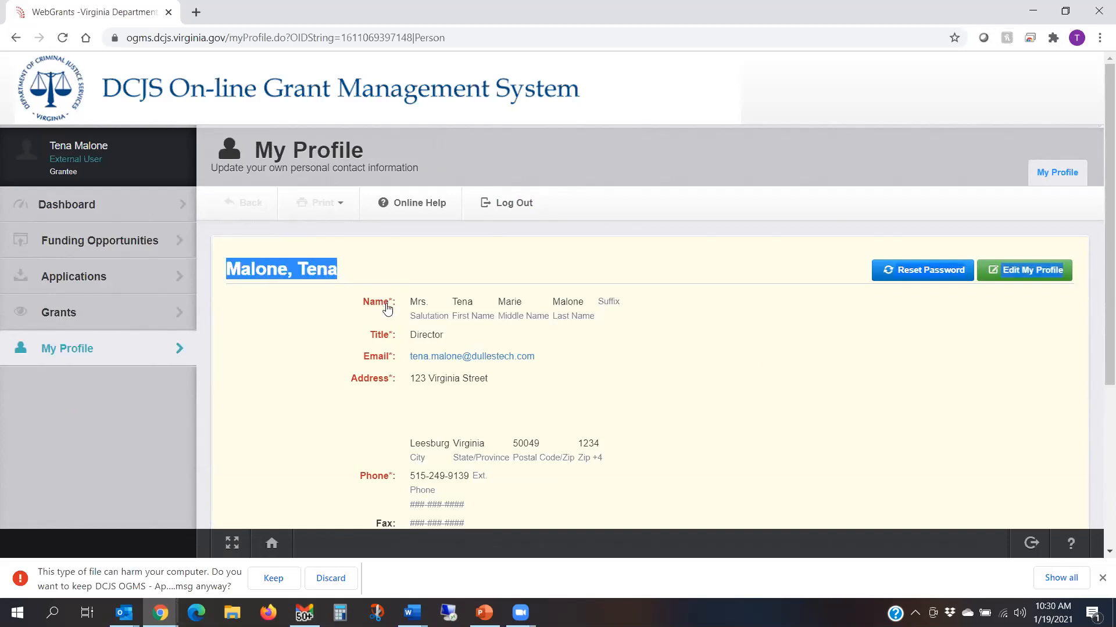
scroll(602, 390, "down", 2)
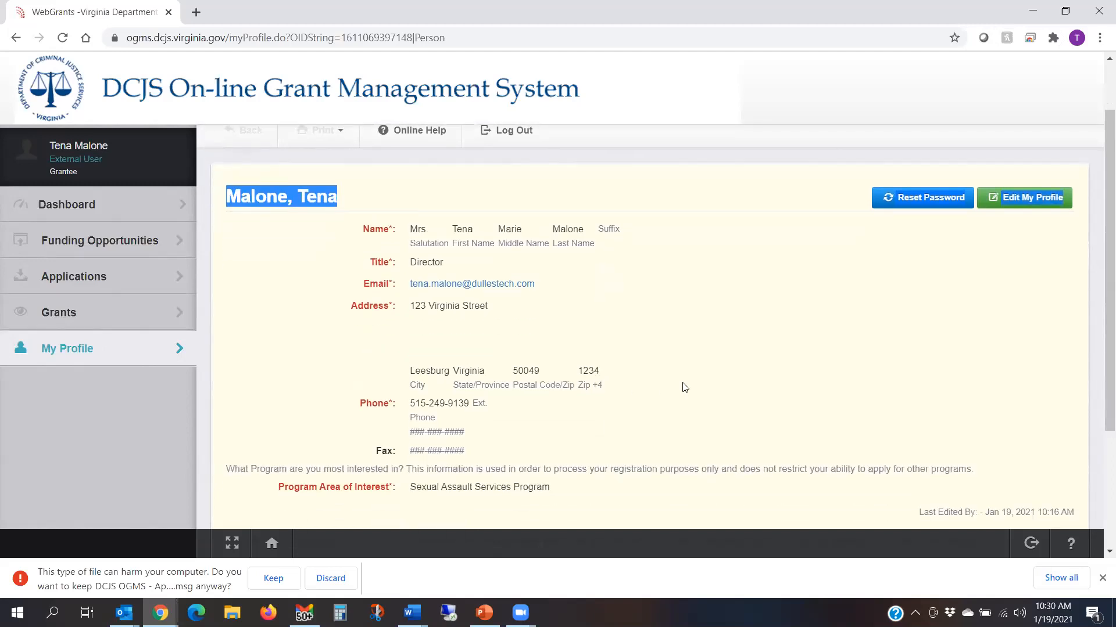
scroll(685, 388, "down", 2)
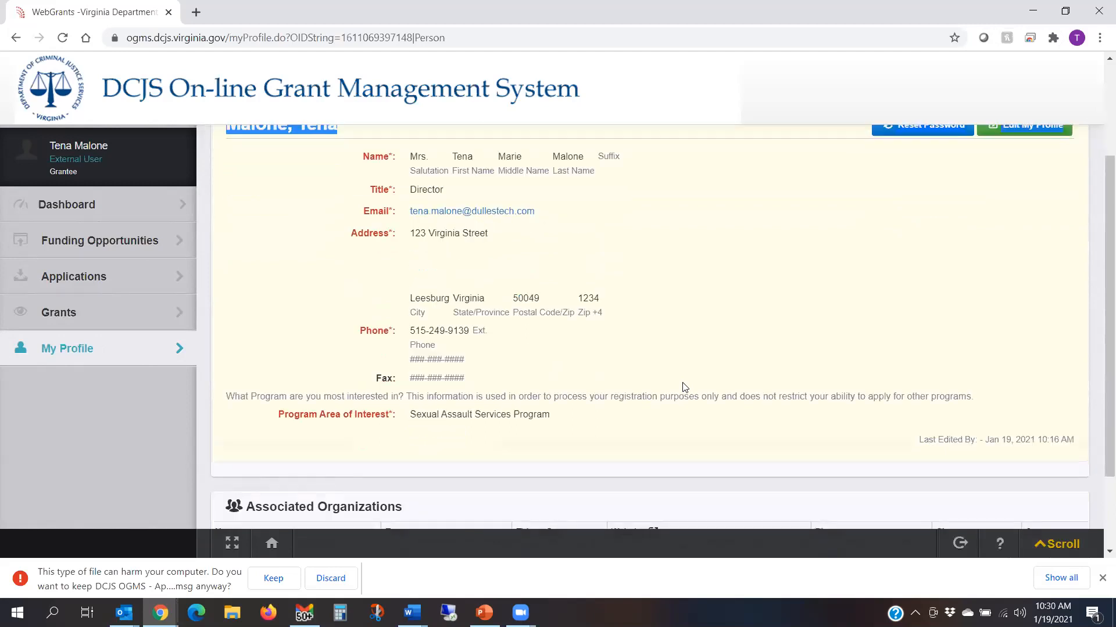
scroll(684, 386, "down", 3)
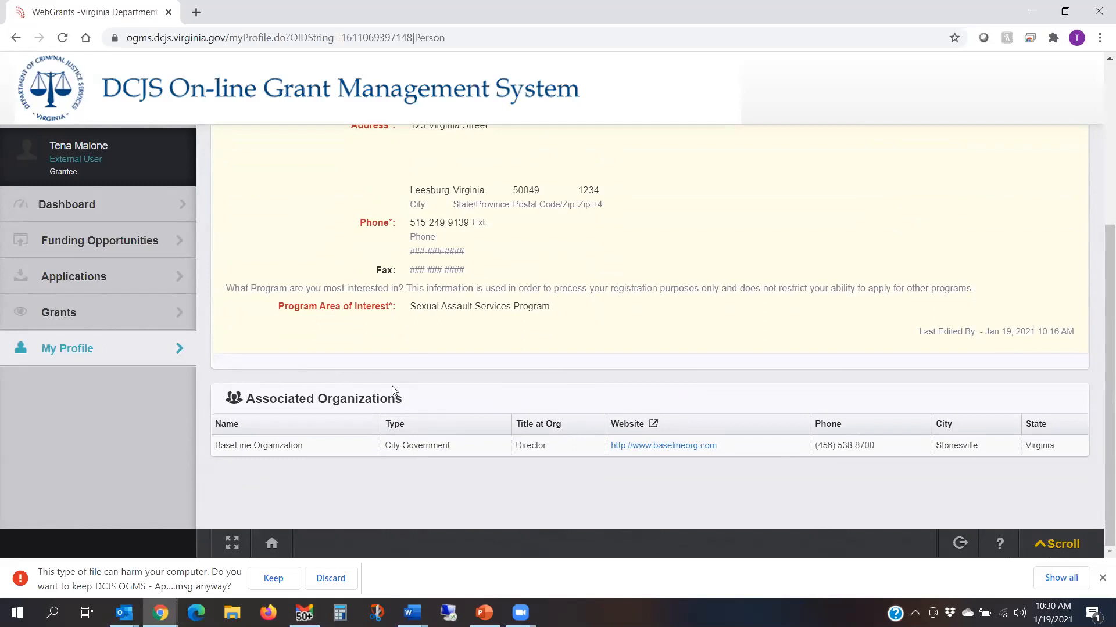
left_click_drag(406, 400, 261, 401)
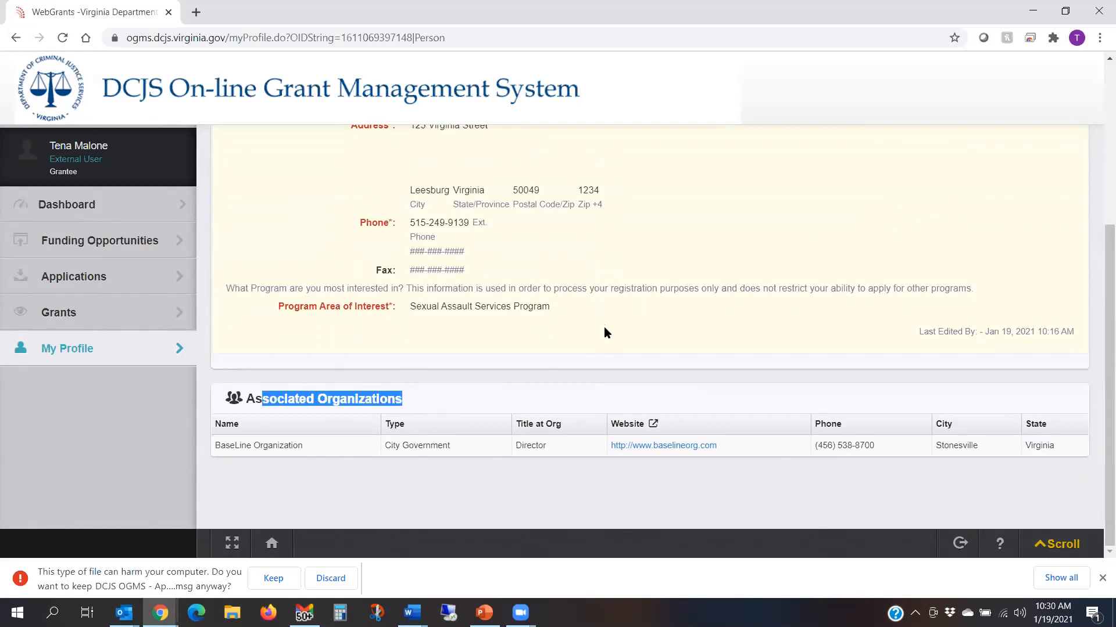
scroll(605, 328, "up", 3)
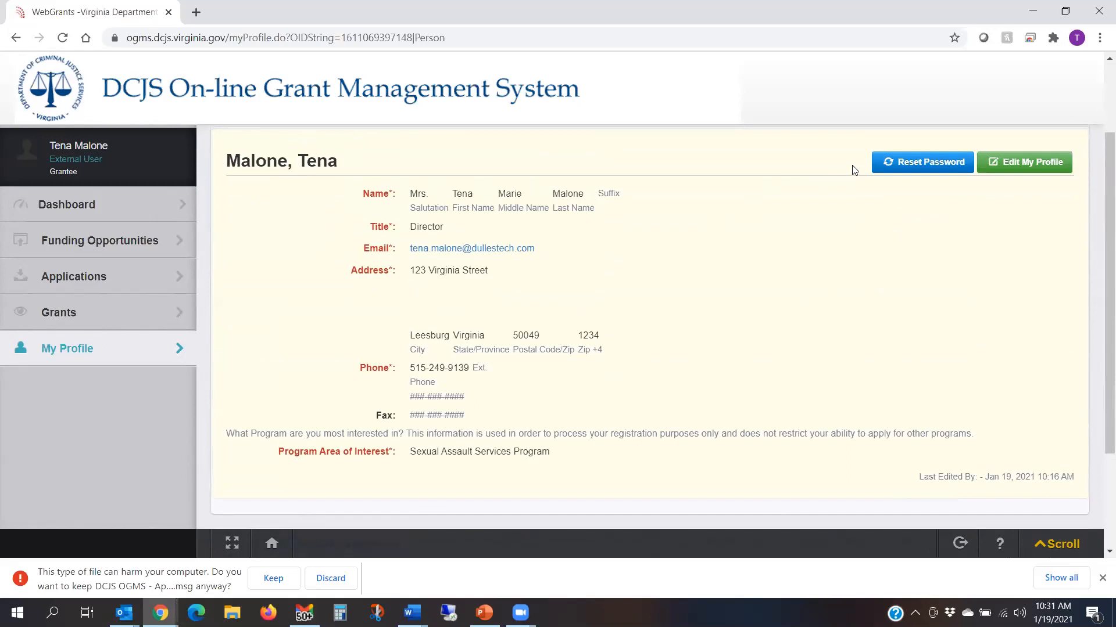
mouse_move(854, 170)
left_mouse_down()
mouse_move(835, 219)
mouse_move(838, 173)
left_mouse_up()
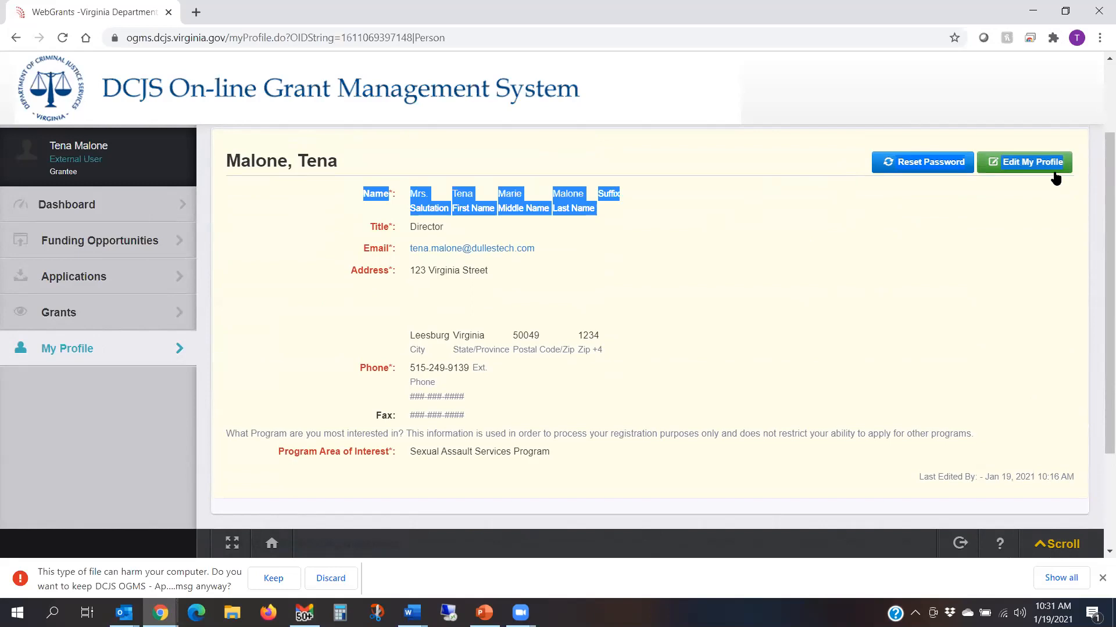
left_click(1025, 217)
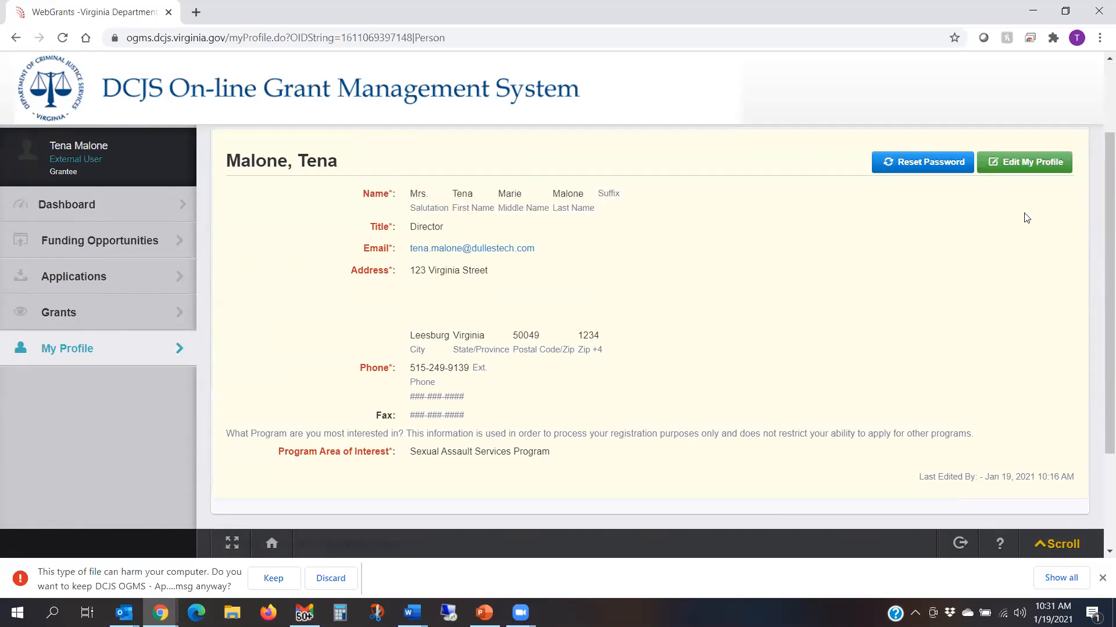
Step: Open the profile for editing and review its name, title, email, address, phone and fax fields
left_click(1016, 169)
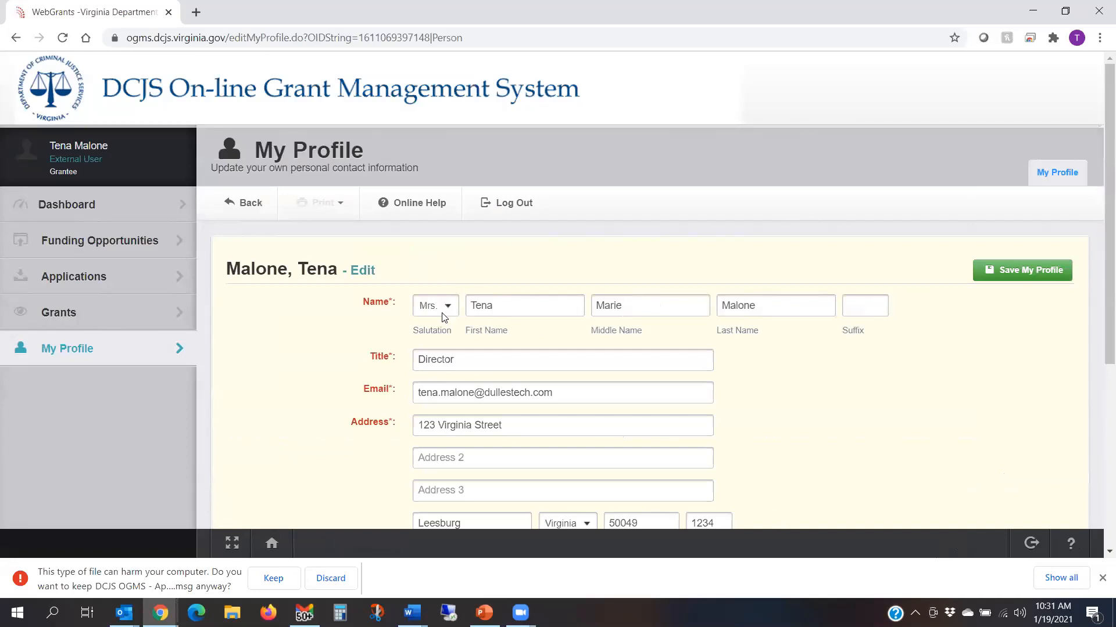
left_click_drag(768, 306, 708, 317)
left_click(810, 391)
scroll(790, 366, "down", 1)
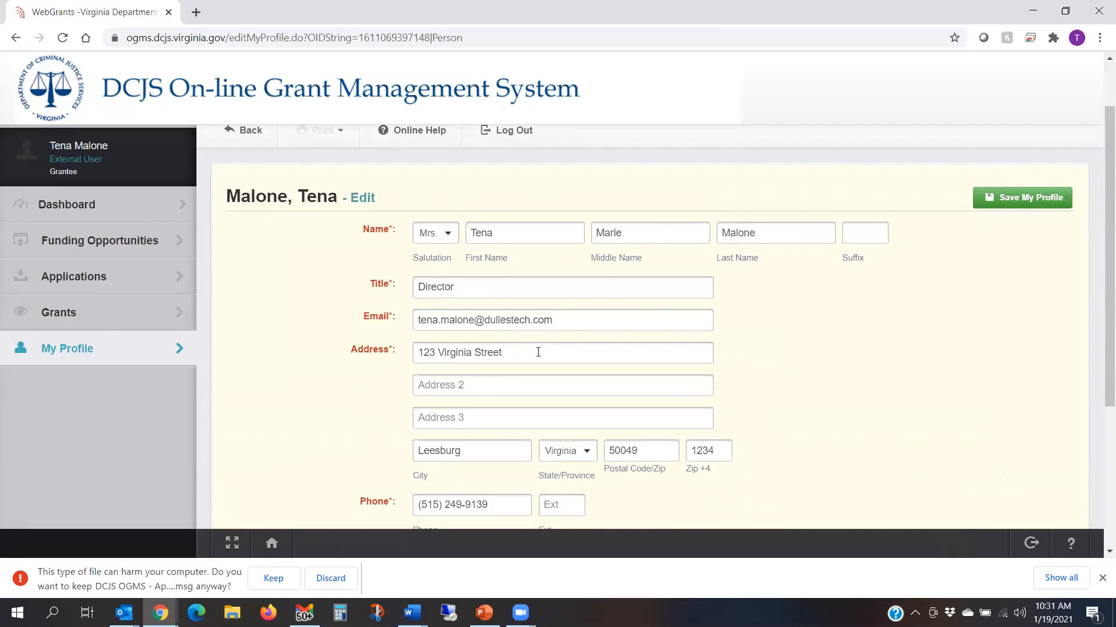
scroll(538, 352, "down", 1)
scroll(538, 353, "down", 1)
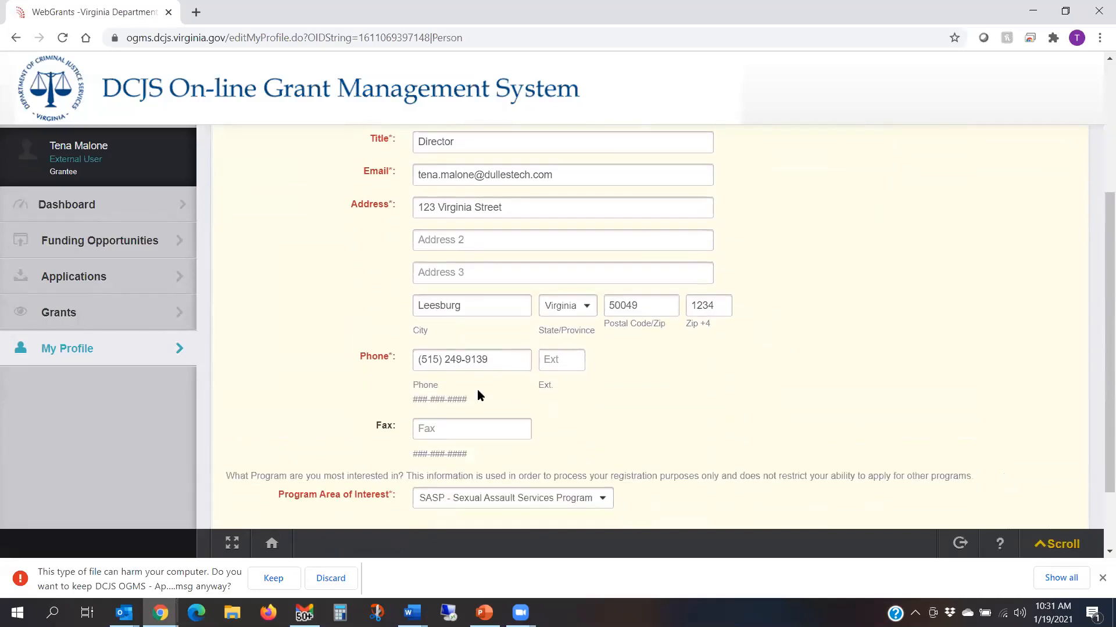
scroll(656, 413, "down", 1)
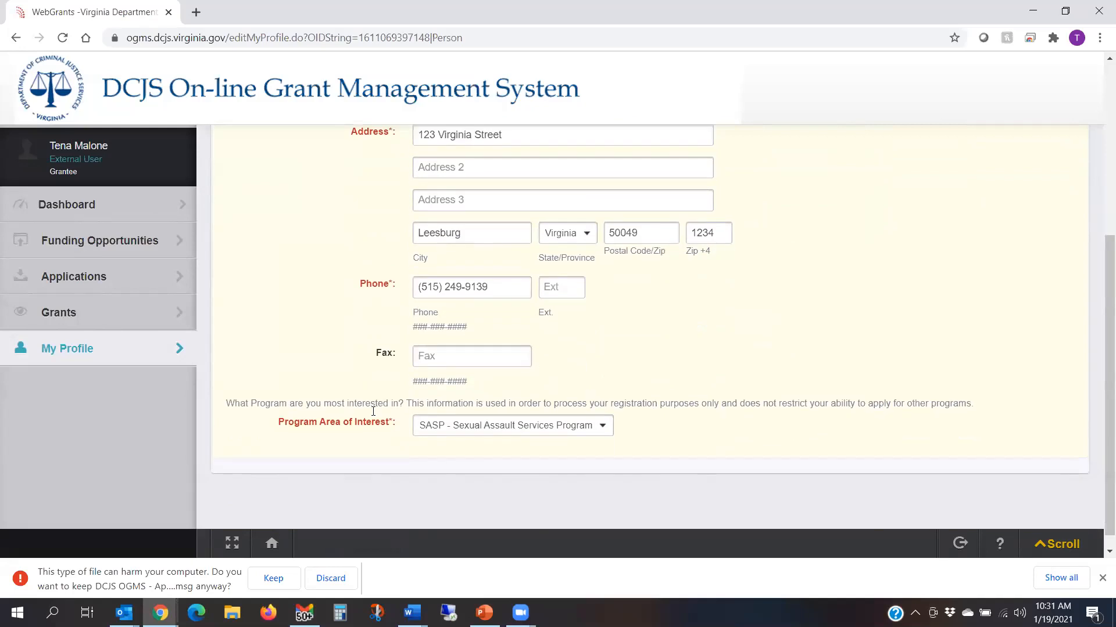
Step: Set the Program Area of Interest to BJAG - Byrne Justice Assistance Grant and save the profile
left_click(457, 425)
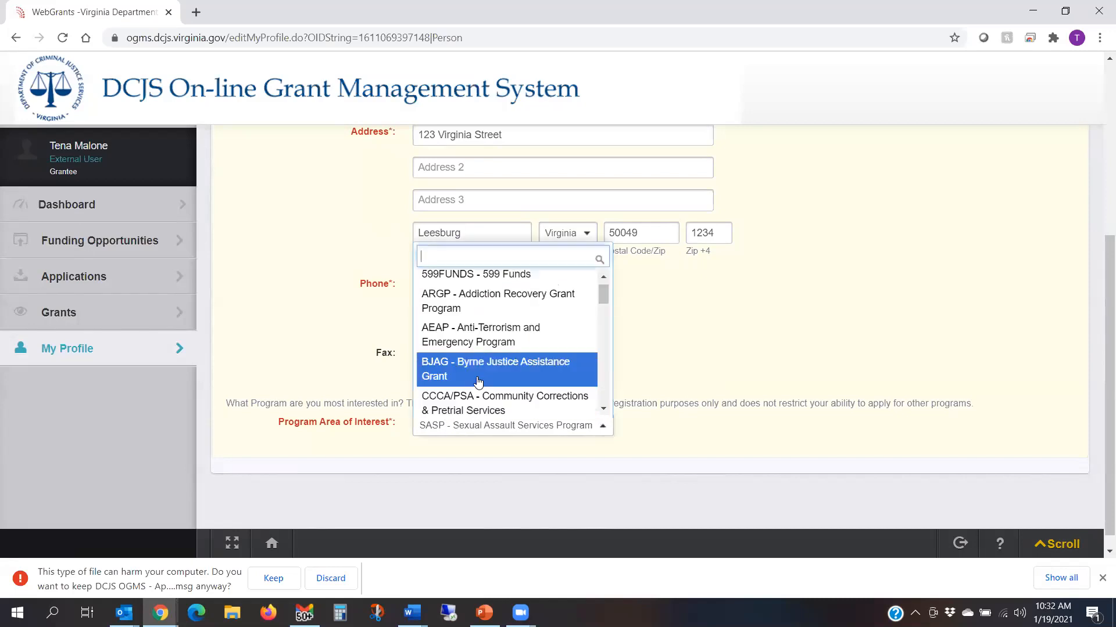
left_click(487, 376)
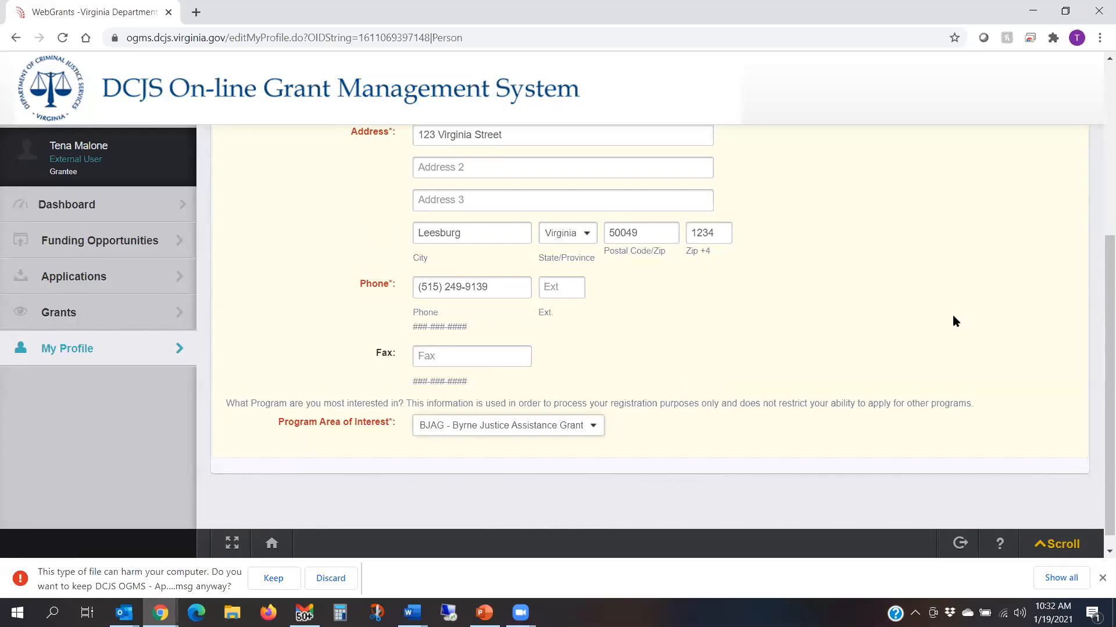
scroll(929, 306, "up", 5)
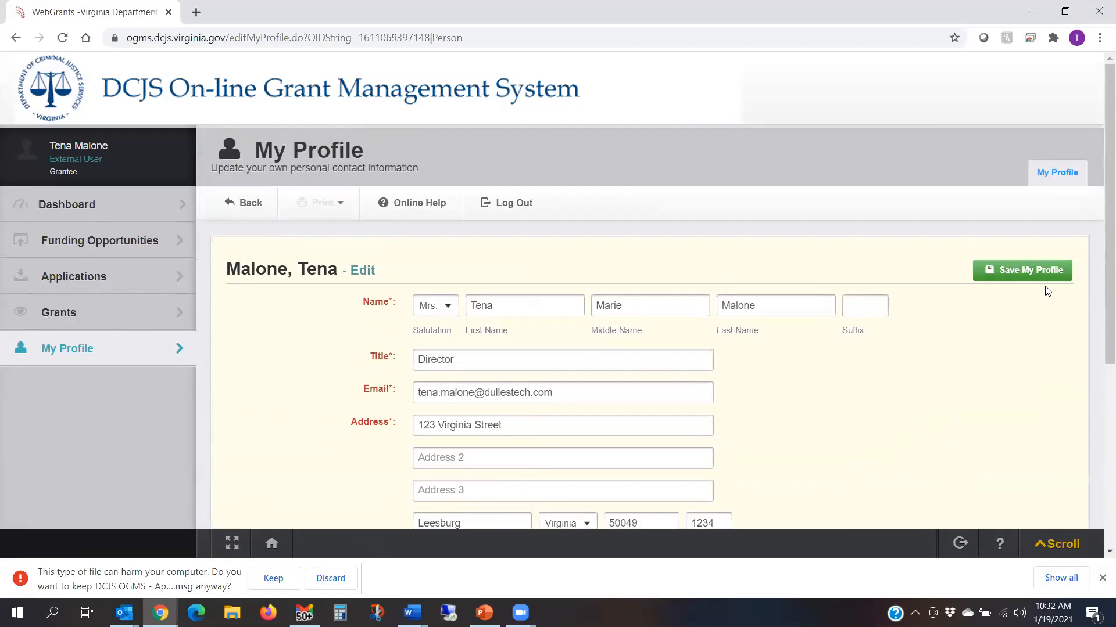
left_click(1039, 271)
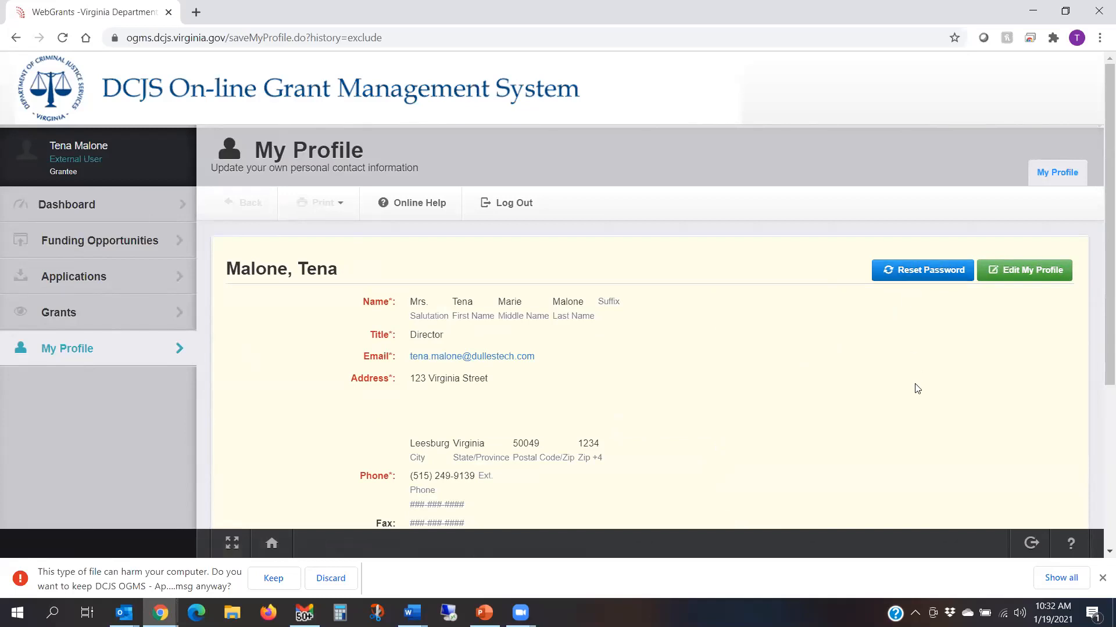
Step: Review the saved profile's program area, last-edited entry and associated organization, and reopen My Profile
scroll(916, 386, "down", 2)
scroll(916, 388, "down", 2)
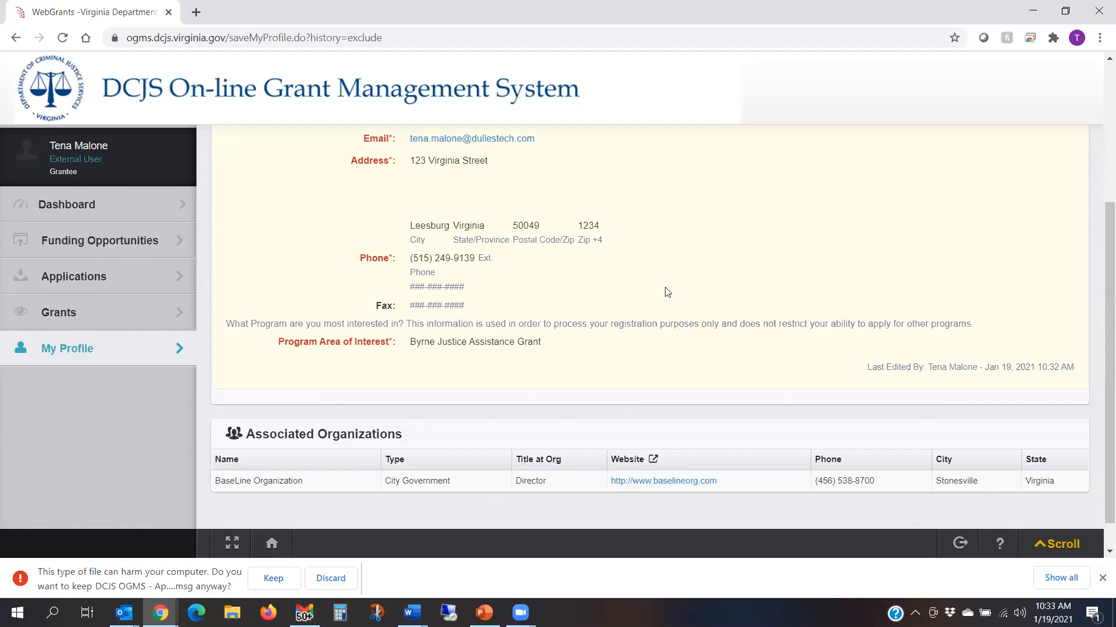
scroll(746, 284, "up", 4)
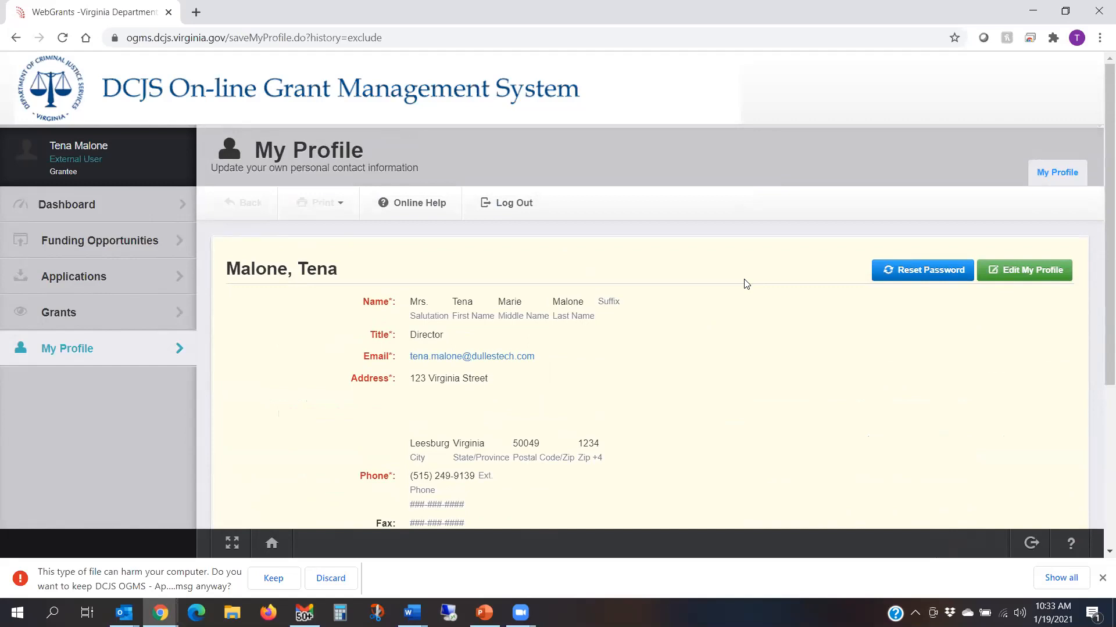
left_click(83, 360)
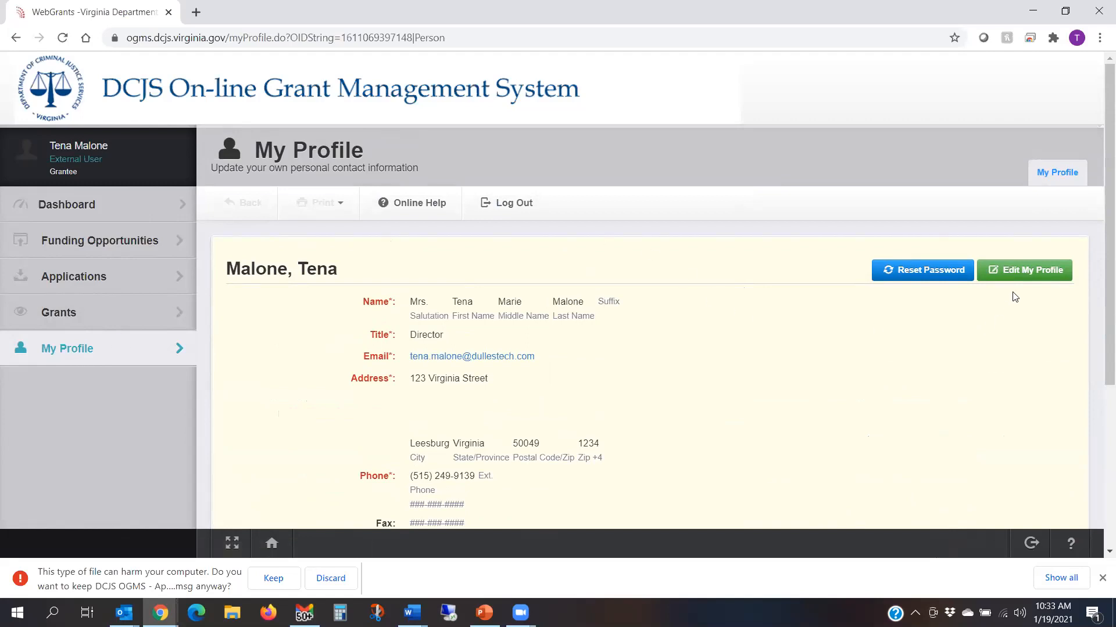
scroll(807, 343, "down", 1)
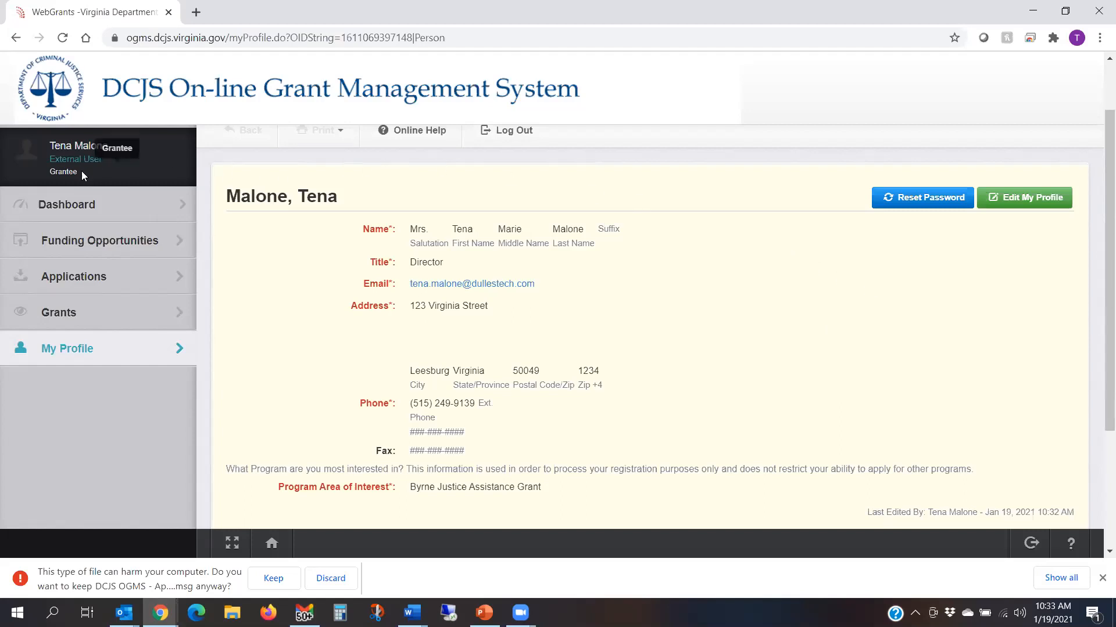
Step: Open the dashboard's Work Assignment page and examine the Approaching Deadlines and Recent Negotiations sections
left_click(76, 210)
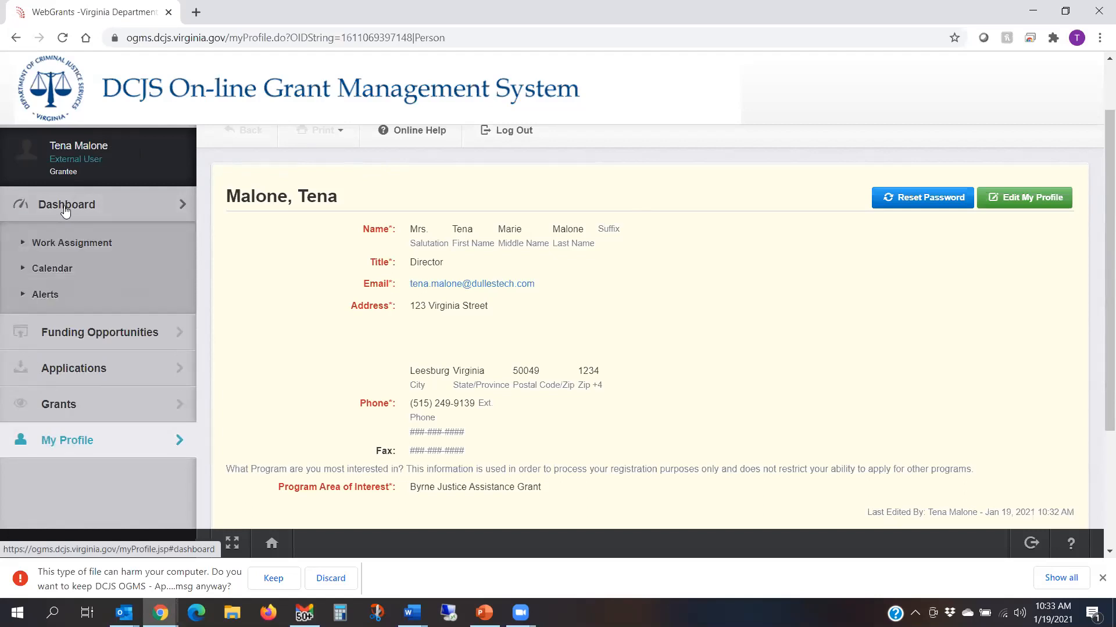
left_click(74, 244)
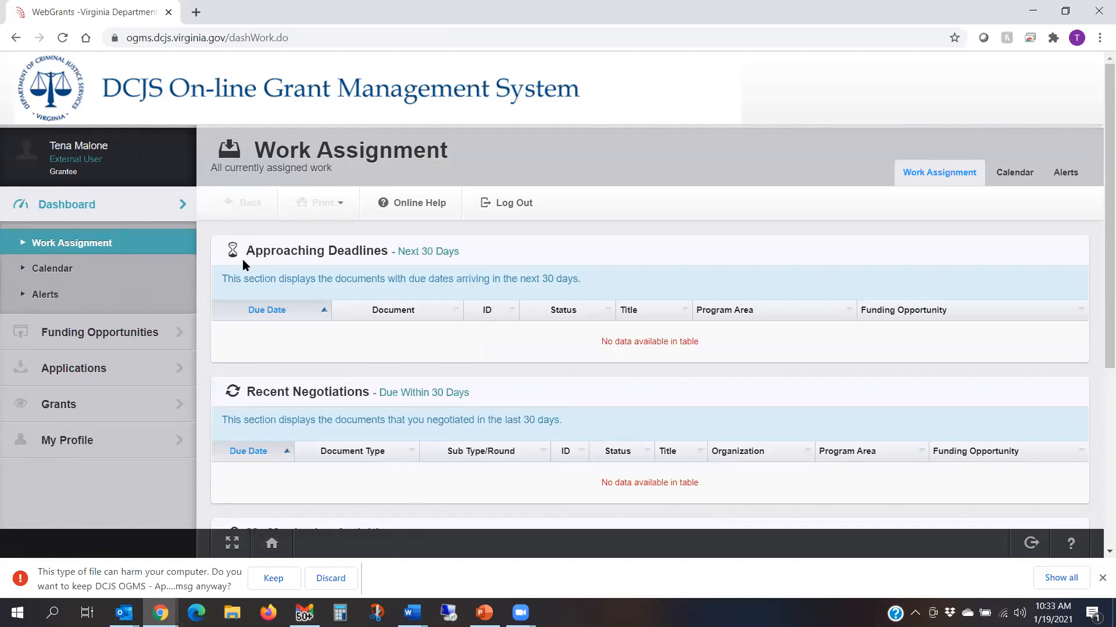
left_click_drag(245, 258, 364, 259)
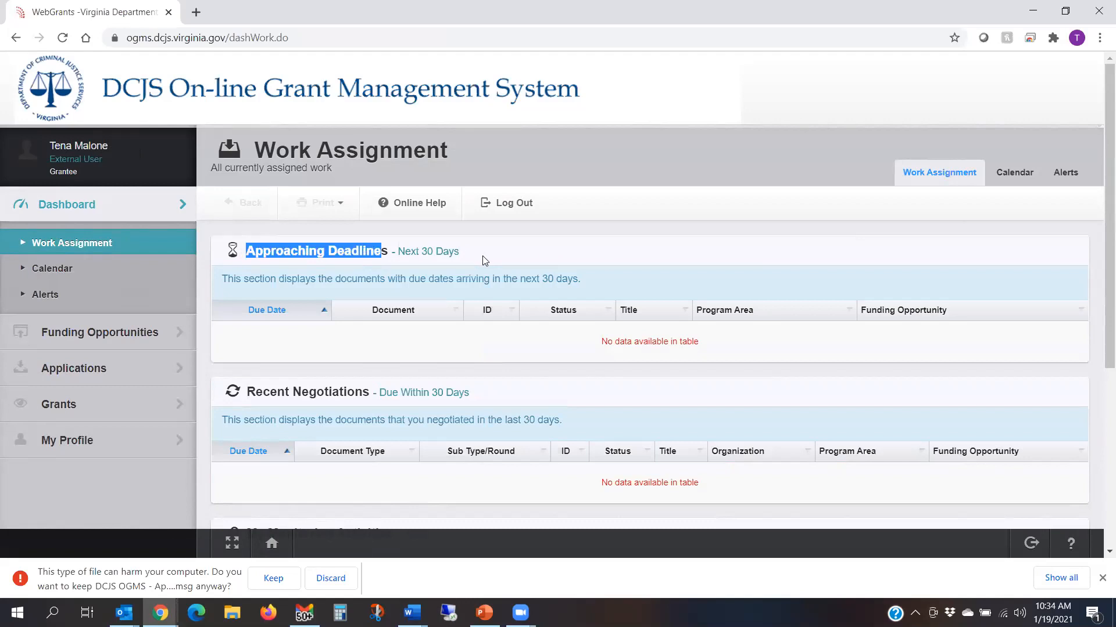
scroll(482, 259, "down", 1)
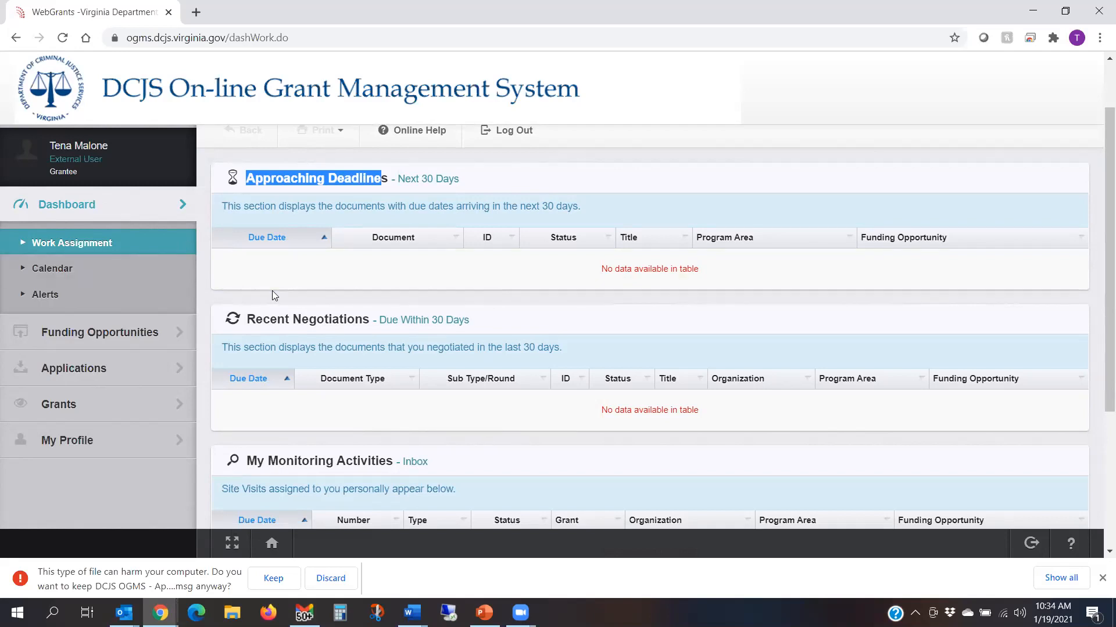
scroll(272, 290, "down", 1)
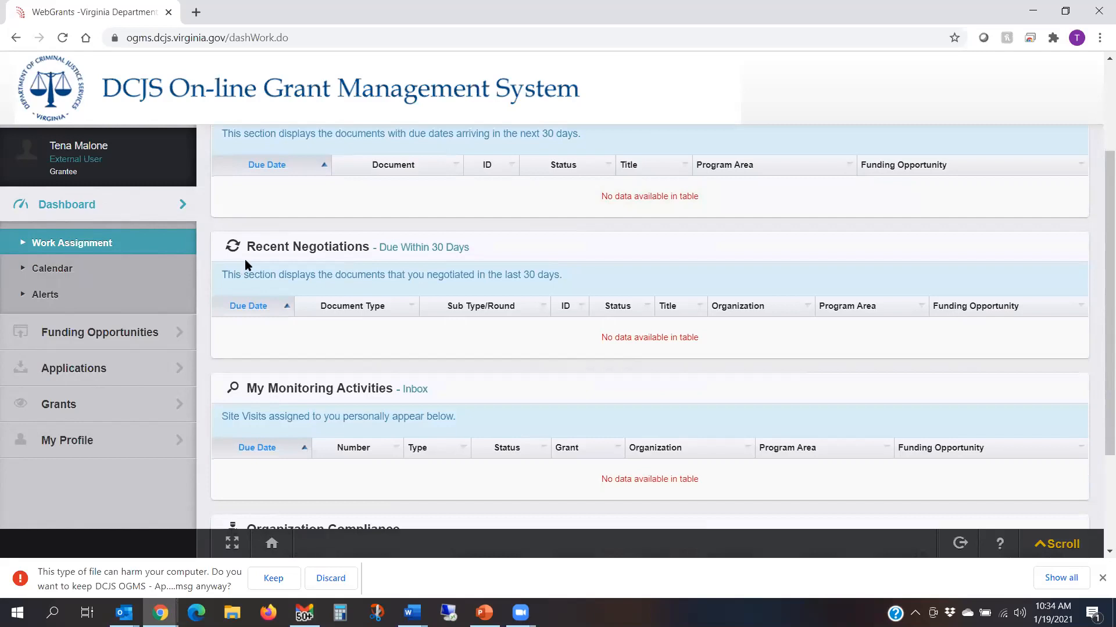
left_click_drag(247, 248, 339, 255)
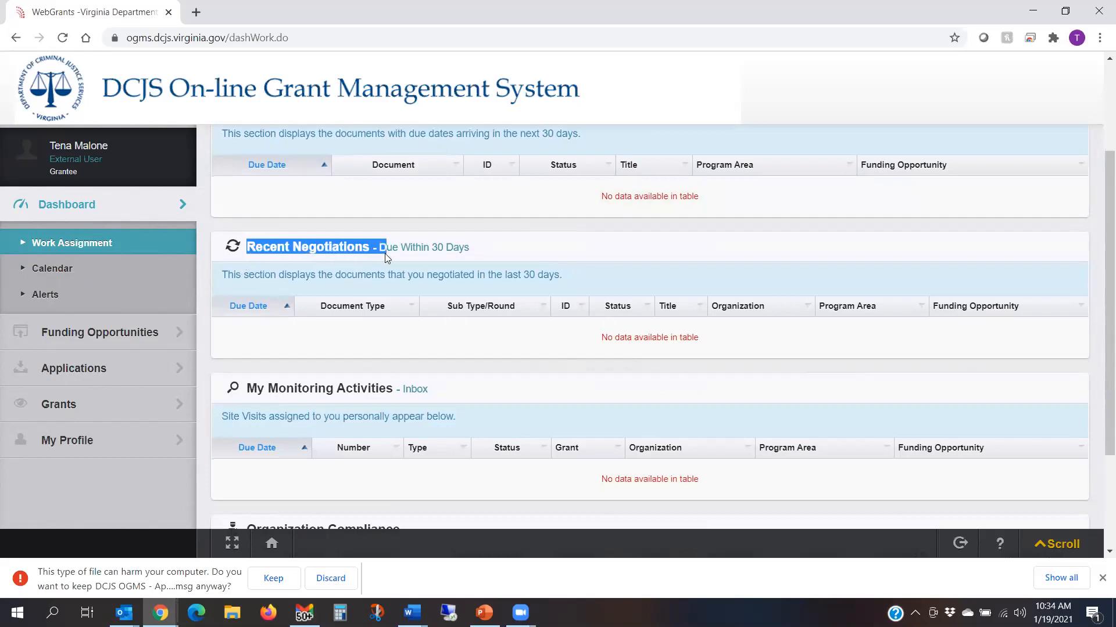
left_click_drag(420, 254, 602, 247)
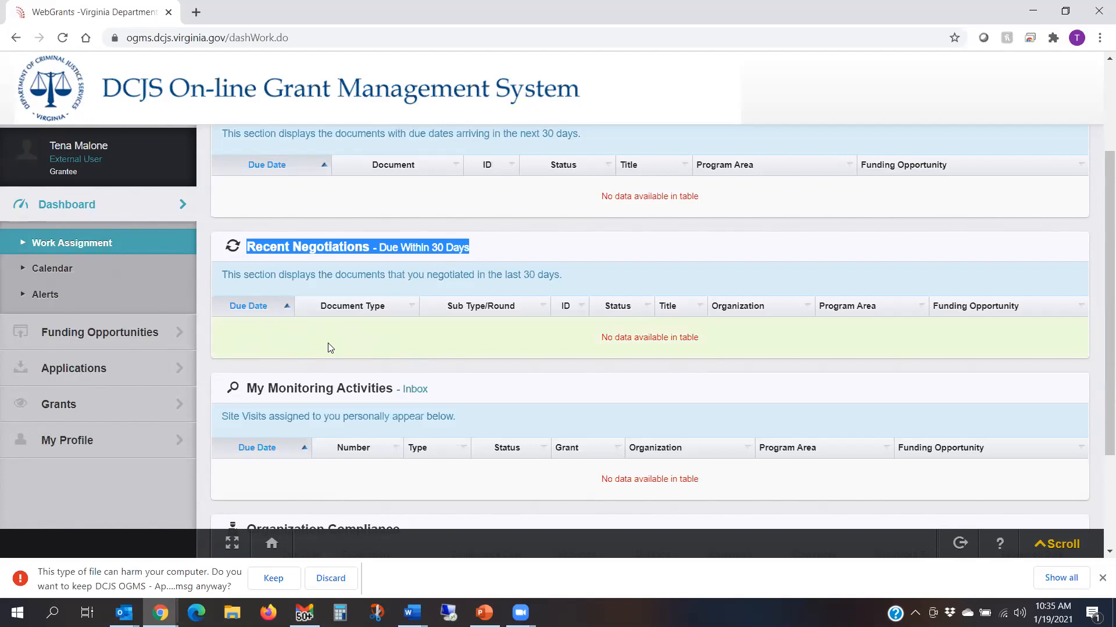
Step: Examine the My Monitoring Activities and Organization Compliance sections of the Work Assignment page
scroll(472, 361, "down", 1)
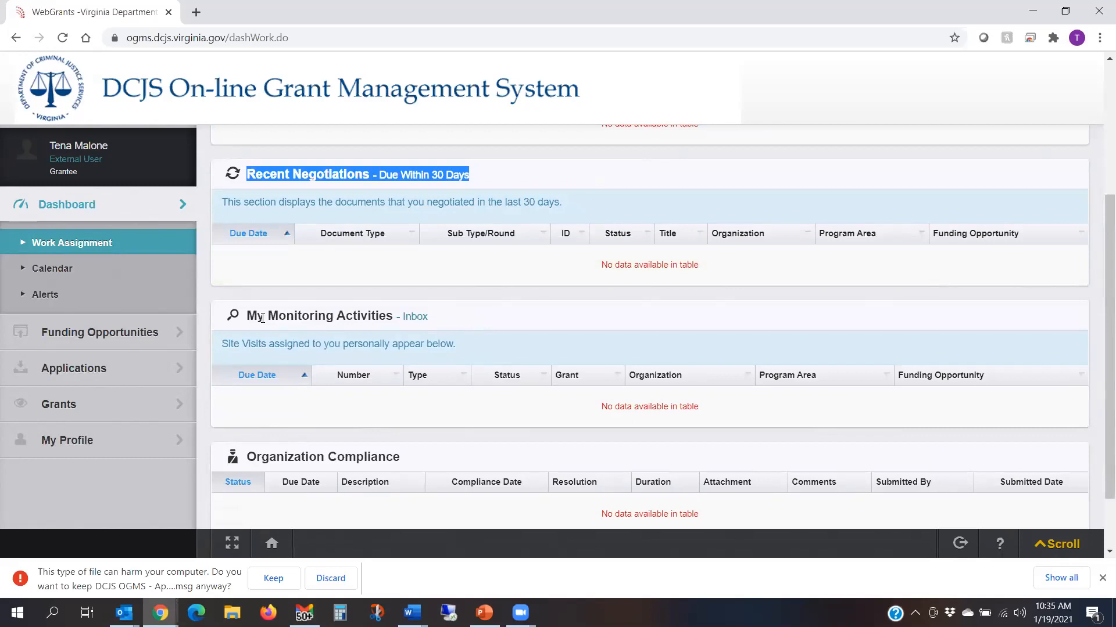
left_click_drag(257, 318, 340, 318)
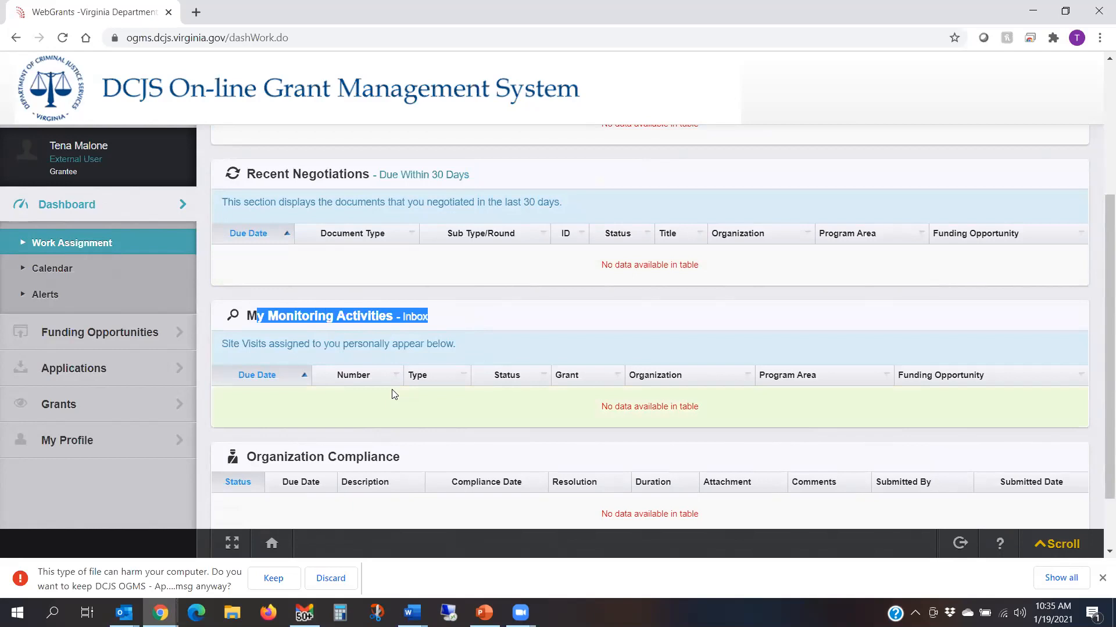
scroll(393, 395, "down", 1)
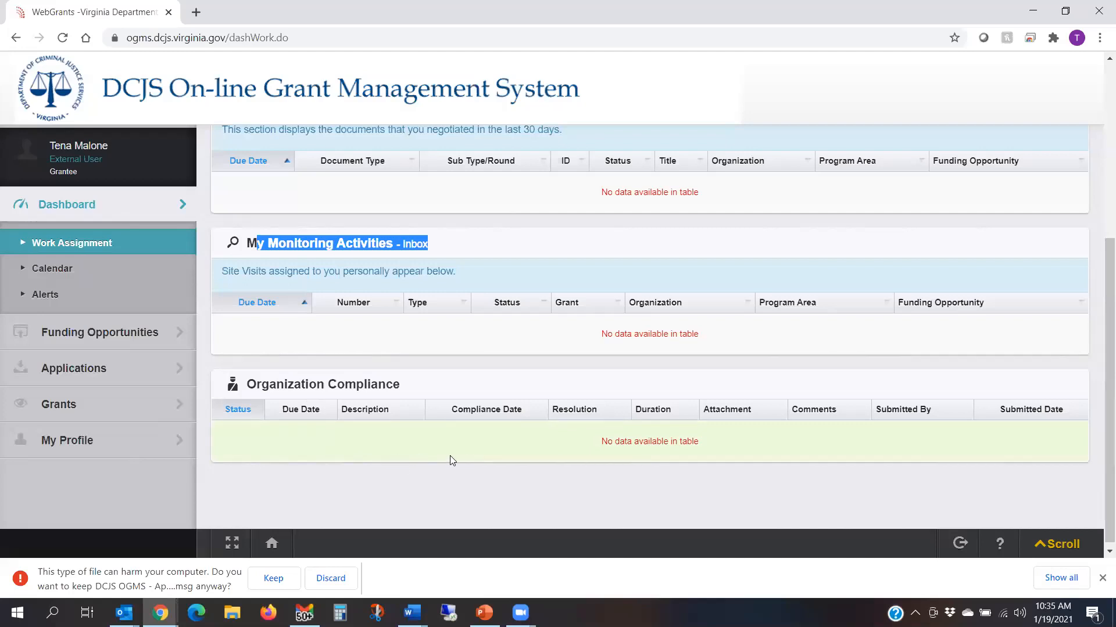
scroll(456, 458, "up", 3)
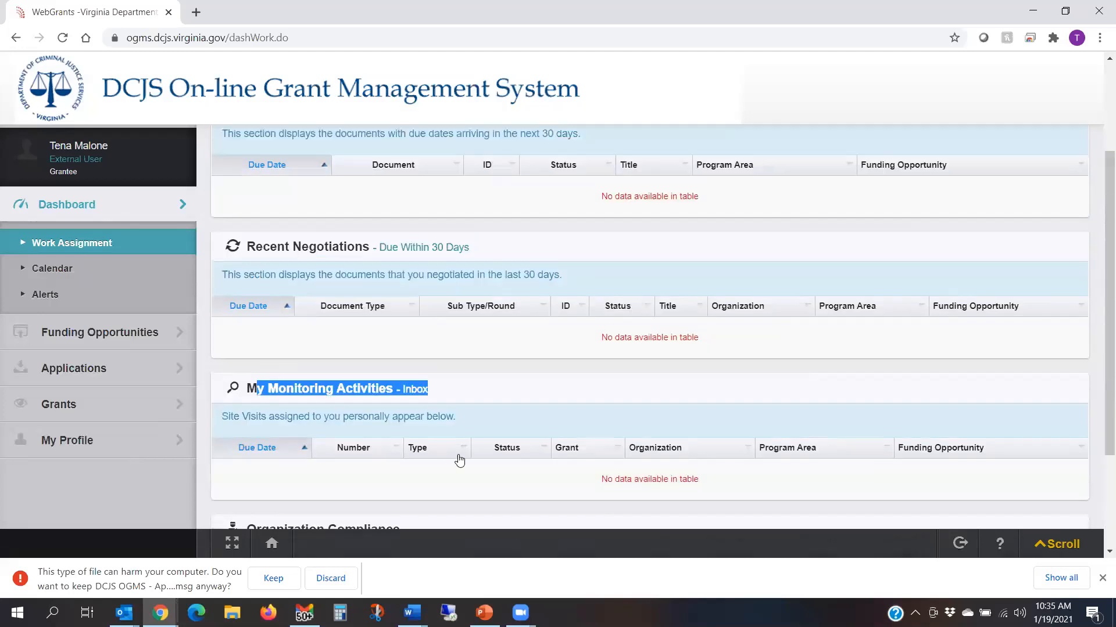
scroll(458, 453, "up", 2)
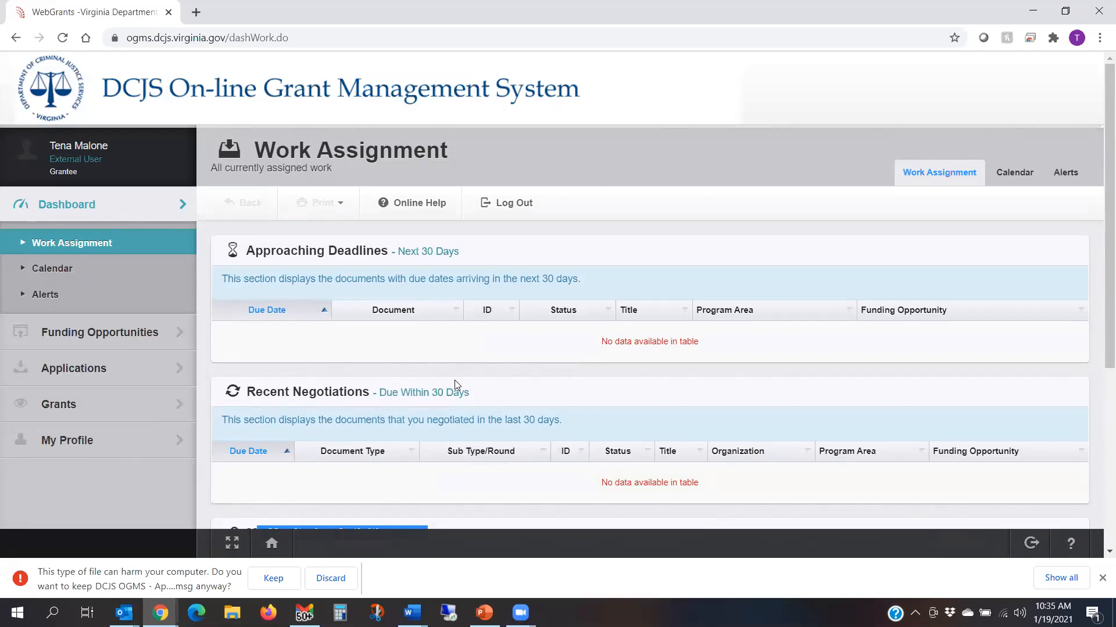
Step: View the dashboard's Calendar of upcoming events and the Alert History of emails sent to this account
left_click(71, 273)
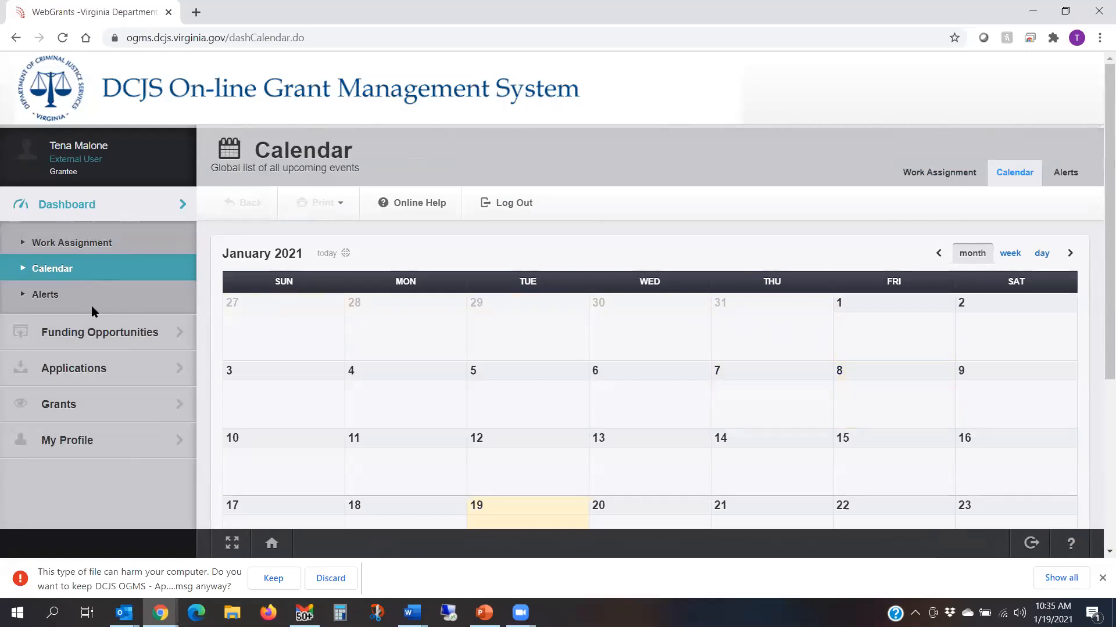
left_click(50, 297)
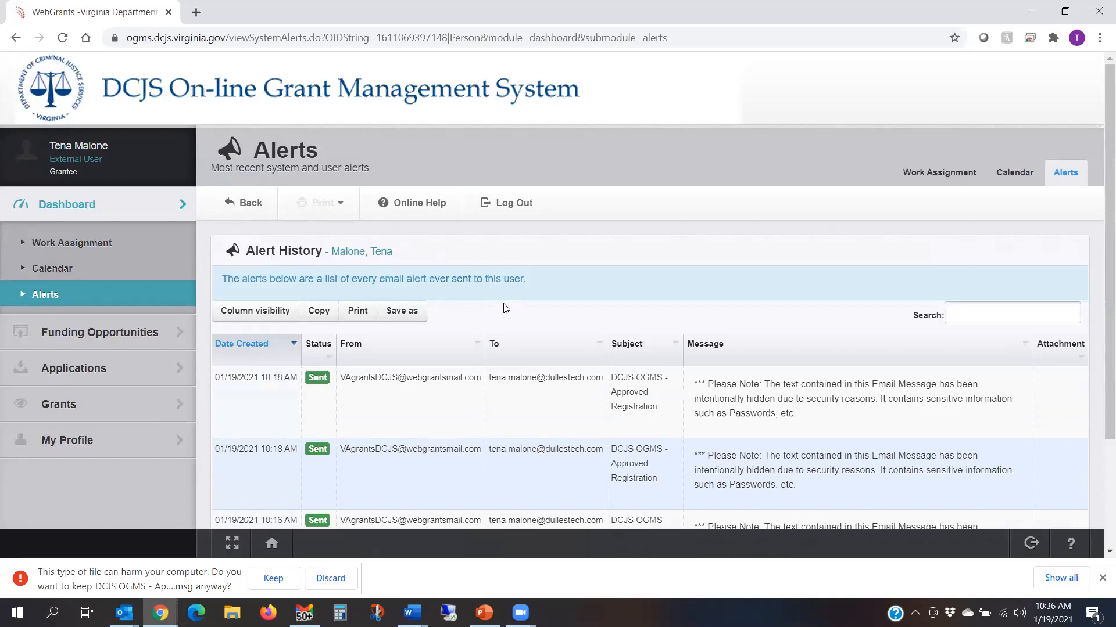
Step: Examine the emails listed in the Alert History, including the sender address and subject of the most recent alert
scroll(506, 308, "down", 2)
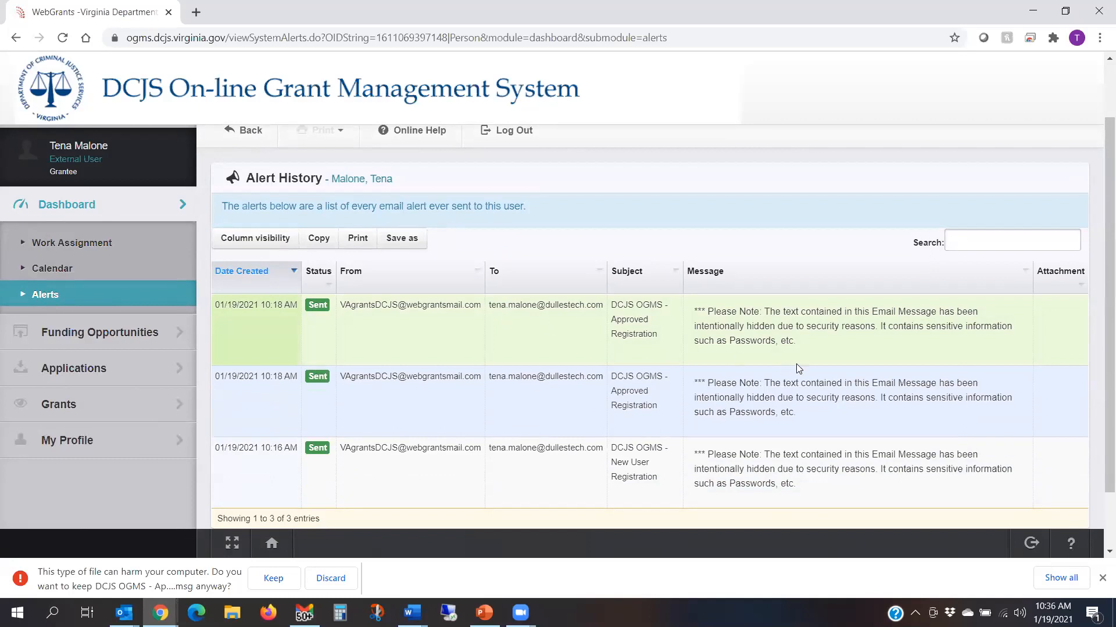
scroll(796, 364, "down", 2)
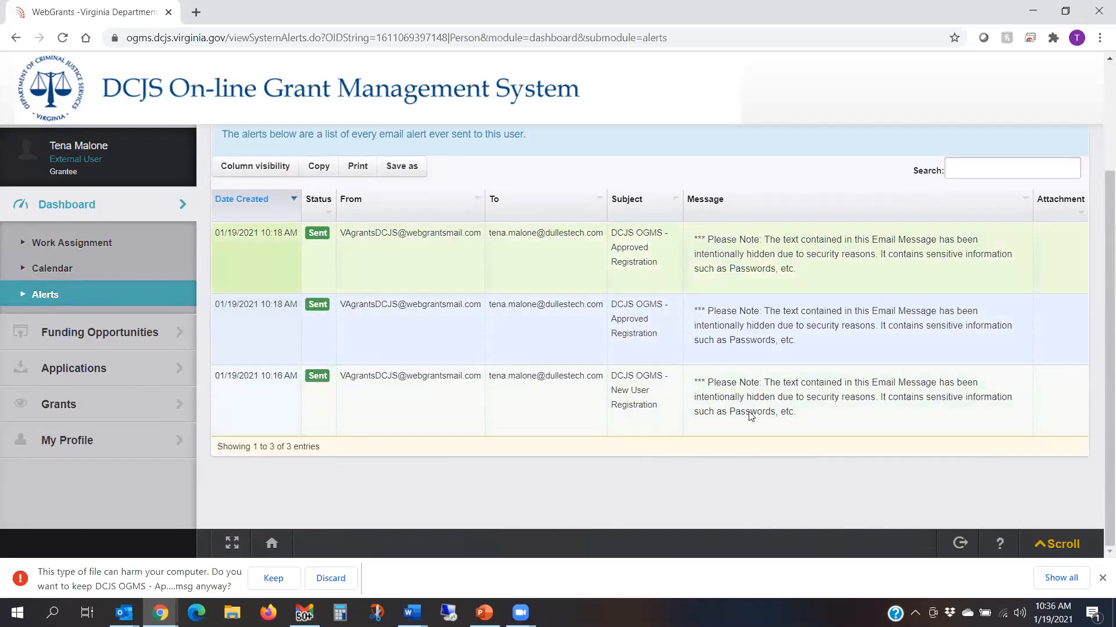
scroll(767, 400, "up", 2)
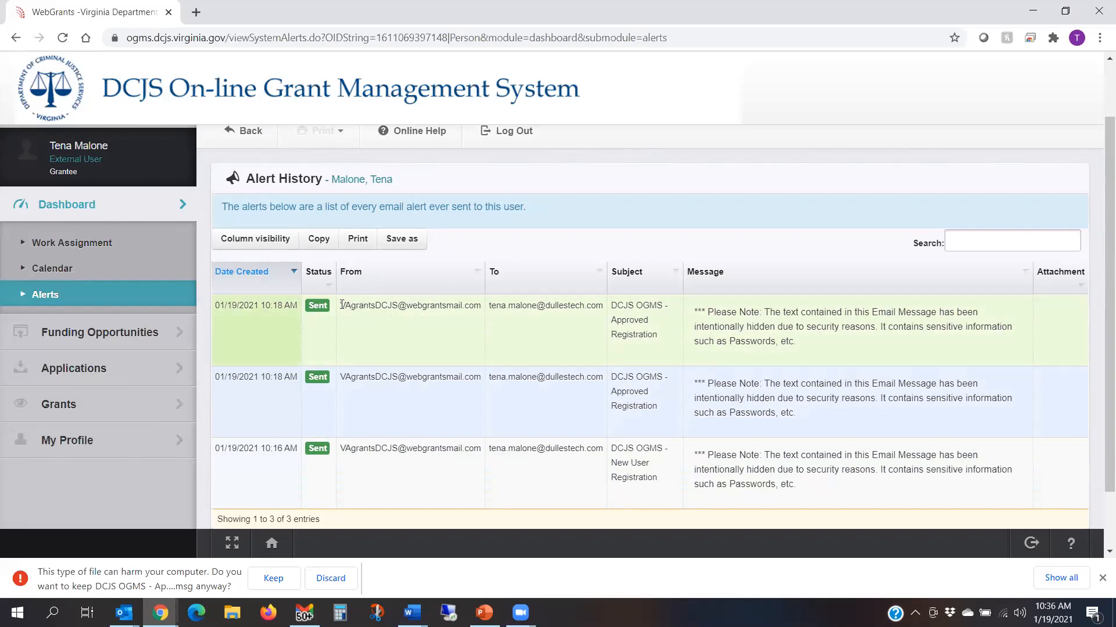
left_click_drag(341, 305, 481, 309)
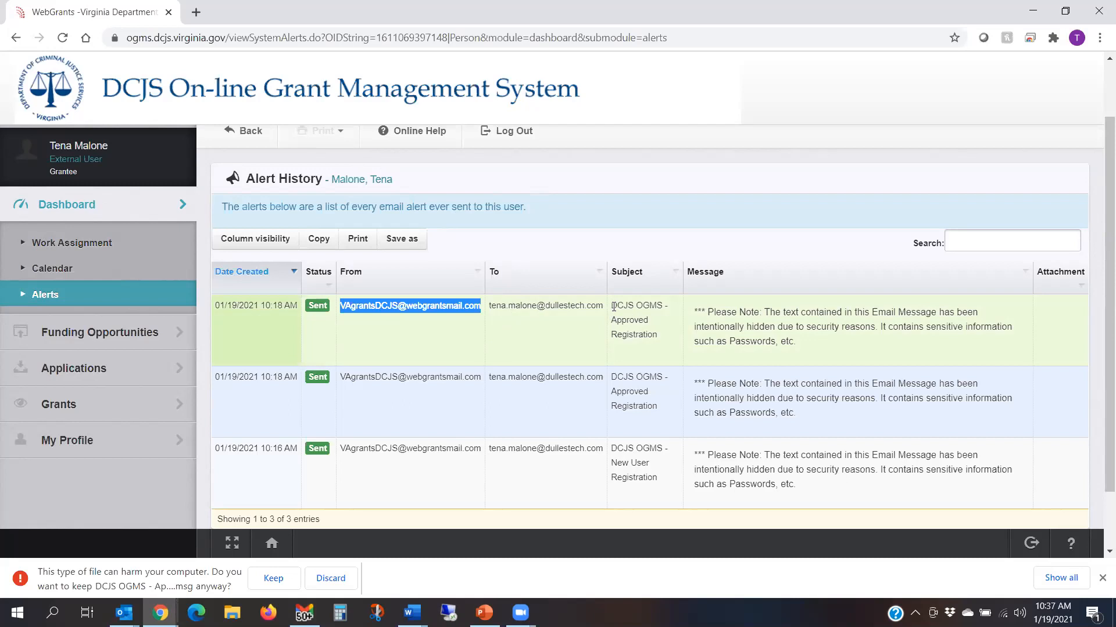
left_click_drag(612, 307, 657, 337)
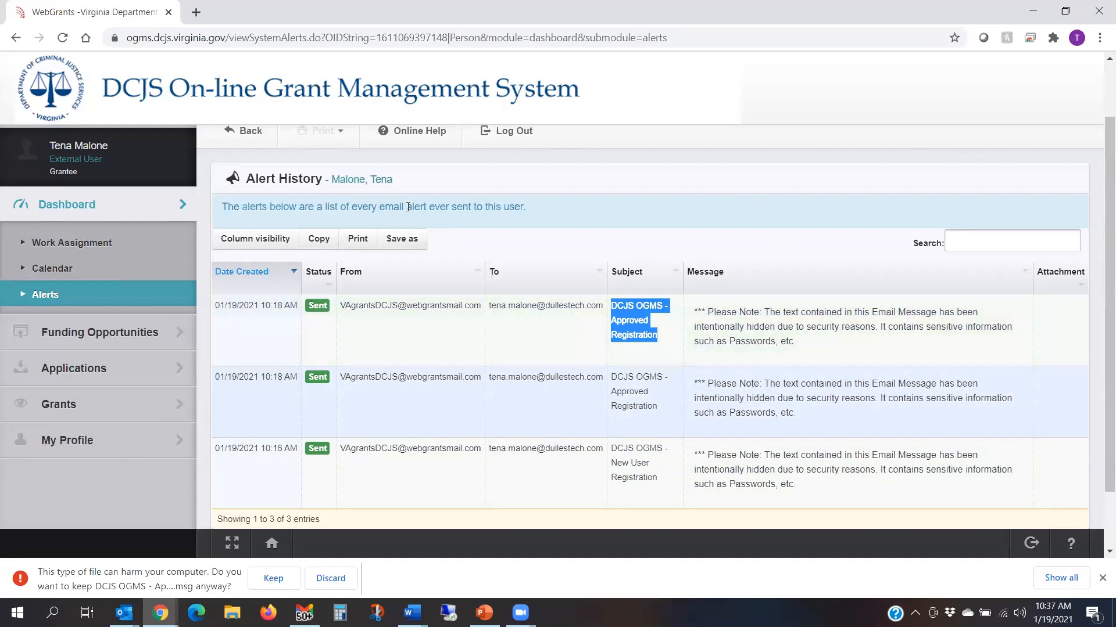
Step: Hide the Status column in the Alert History table and activate the table's search field
left_click(280, 243)
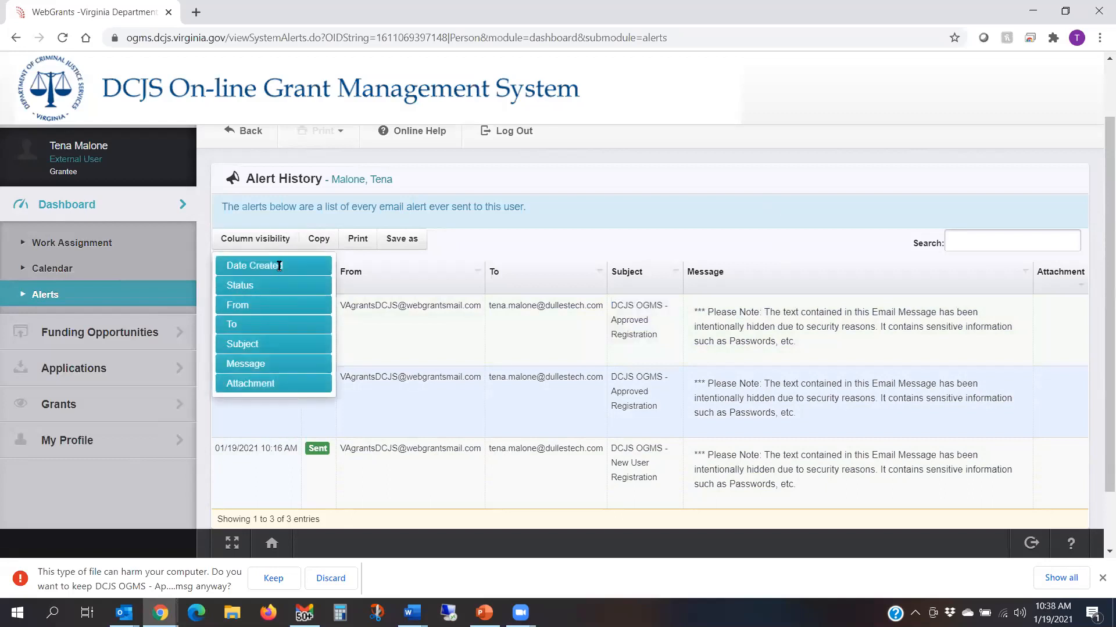
left_click(265, 286)
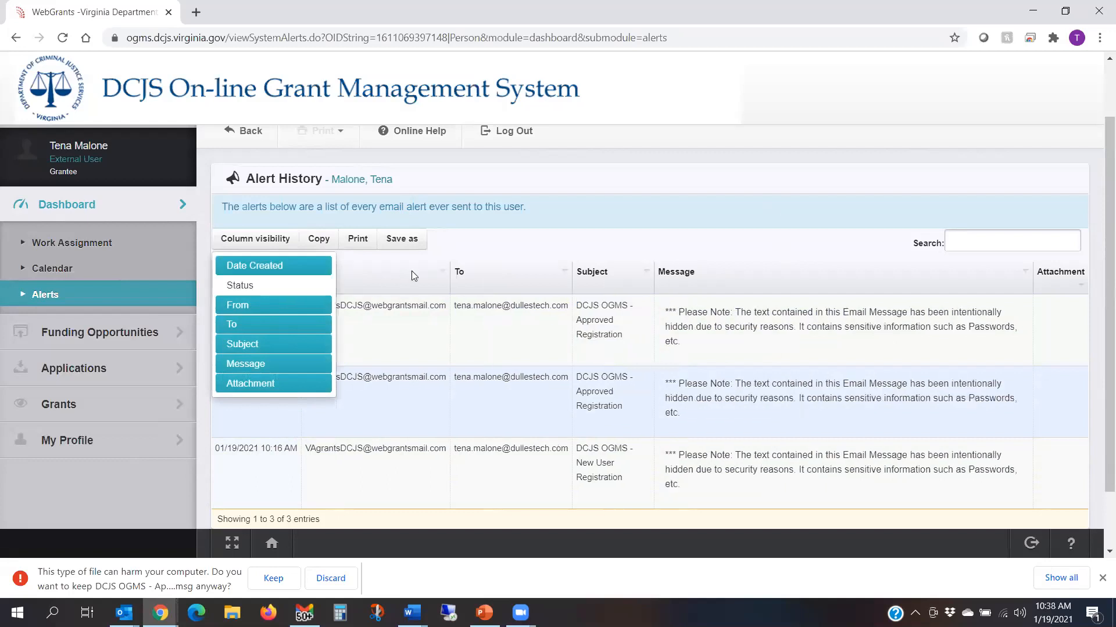
left_click(528, 243)
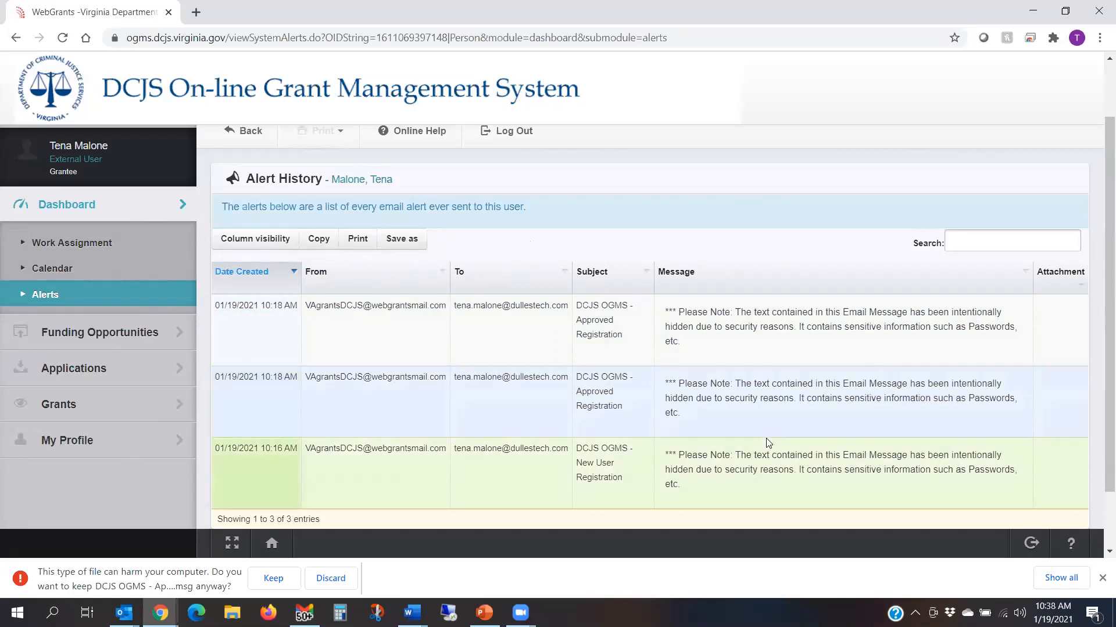
left_click(982, 245)
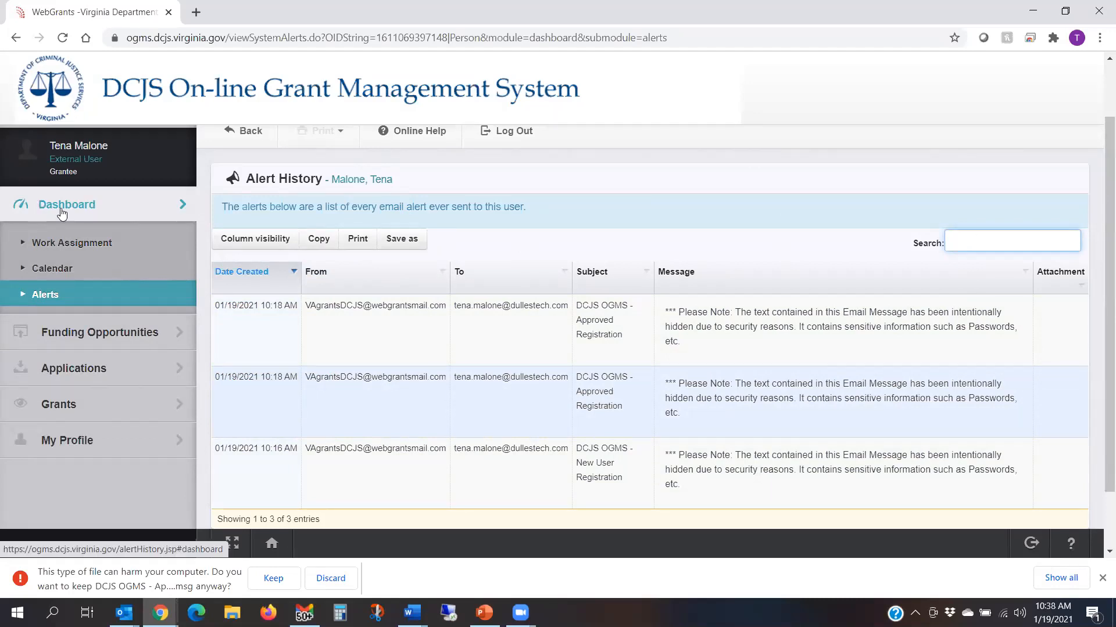
Step: Revisit the dashboard's Work Assignment, Calendar and Alerts pages in turn
left_click(62, 245)
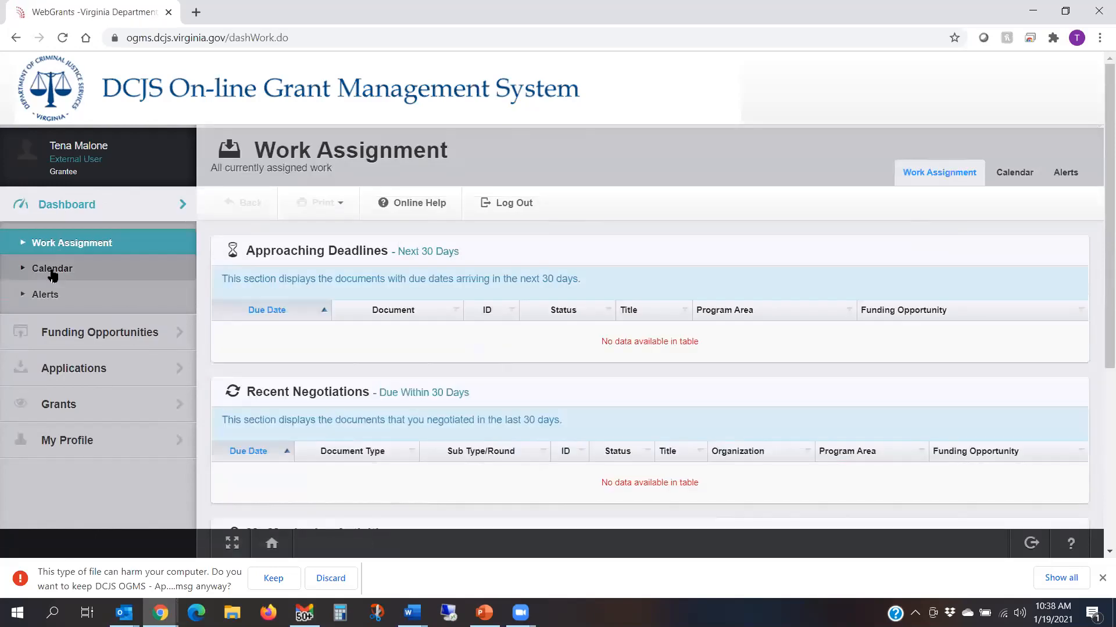
left_click(51, 272)
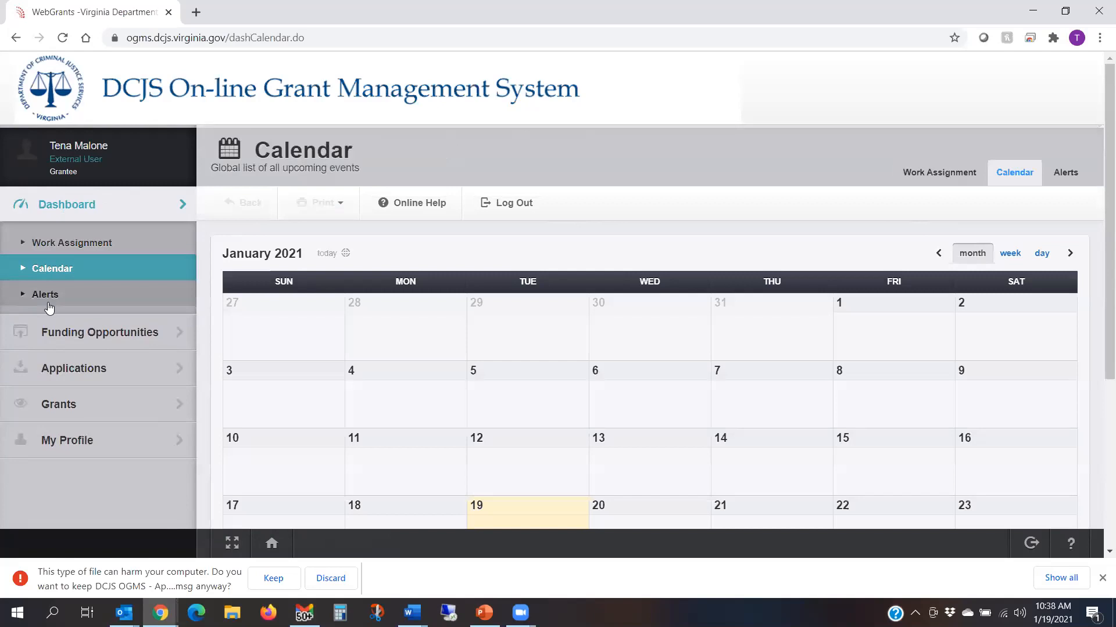
left_click(51, 297)
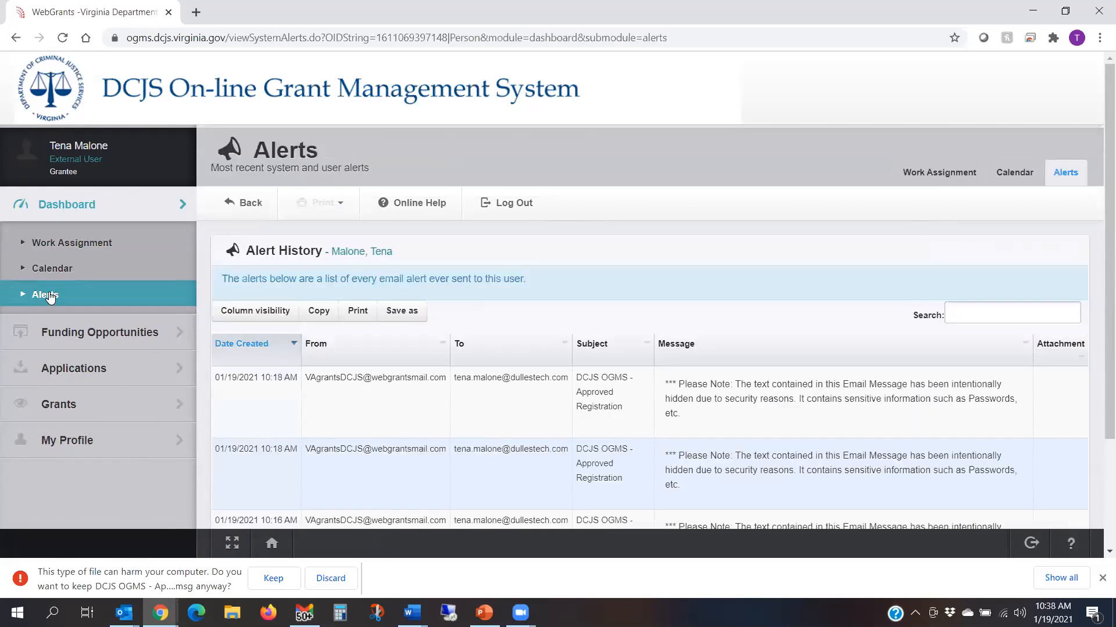
Step: Open the Funding Opportunities list and sort it by Title, ID, Posted Date, Final-Application Due Date and again by Posted Date
left_click(95, 340)
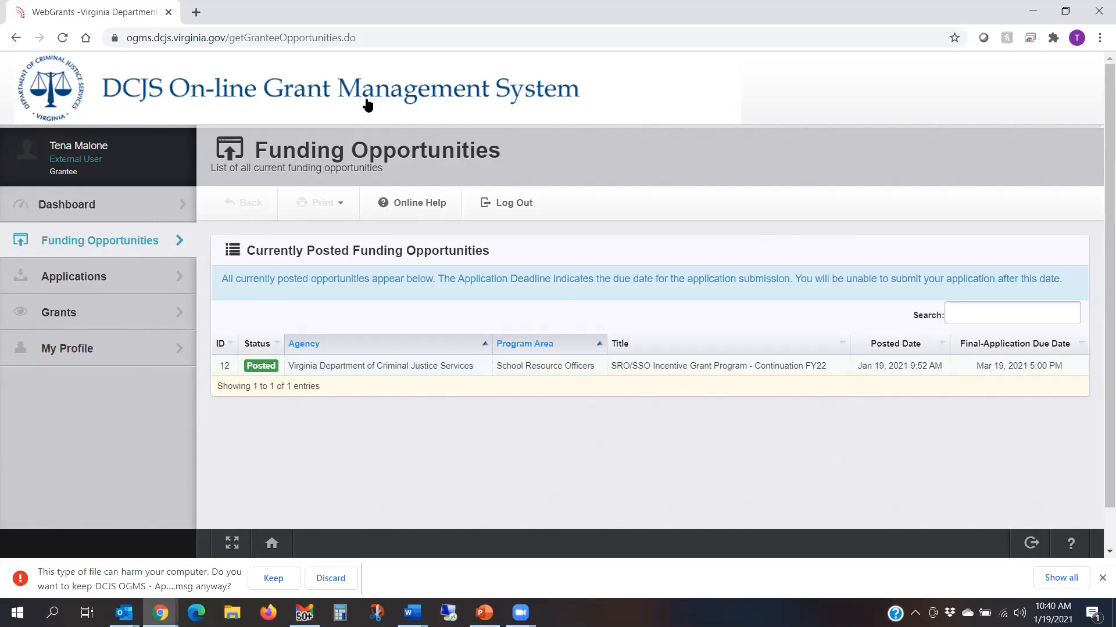
left_click(73, 247)
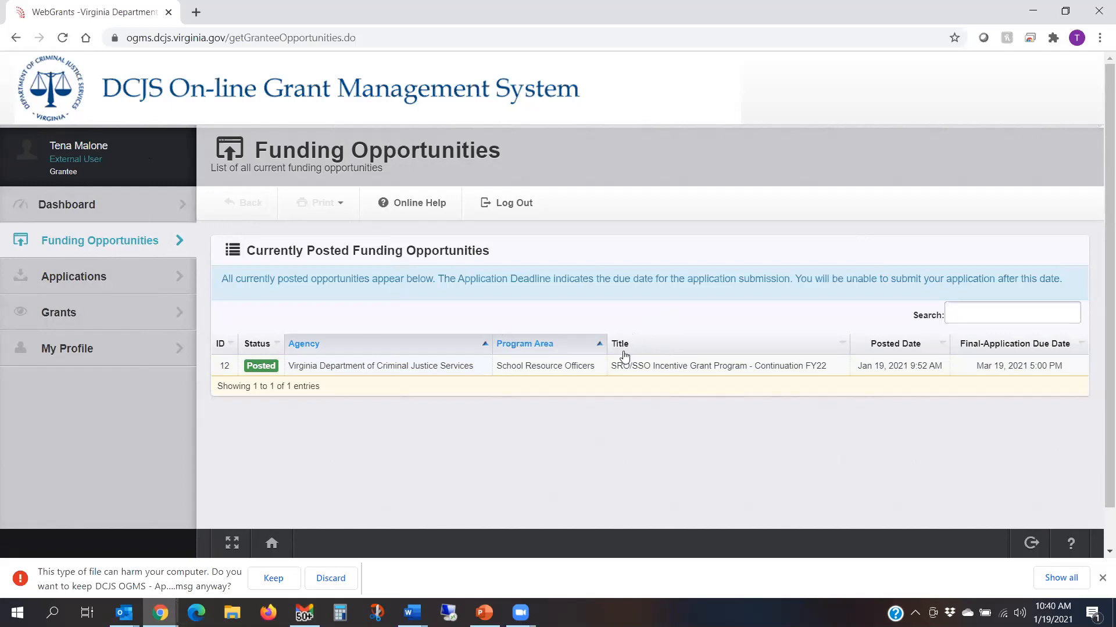
left_click(655, 349)
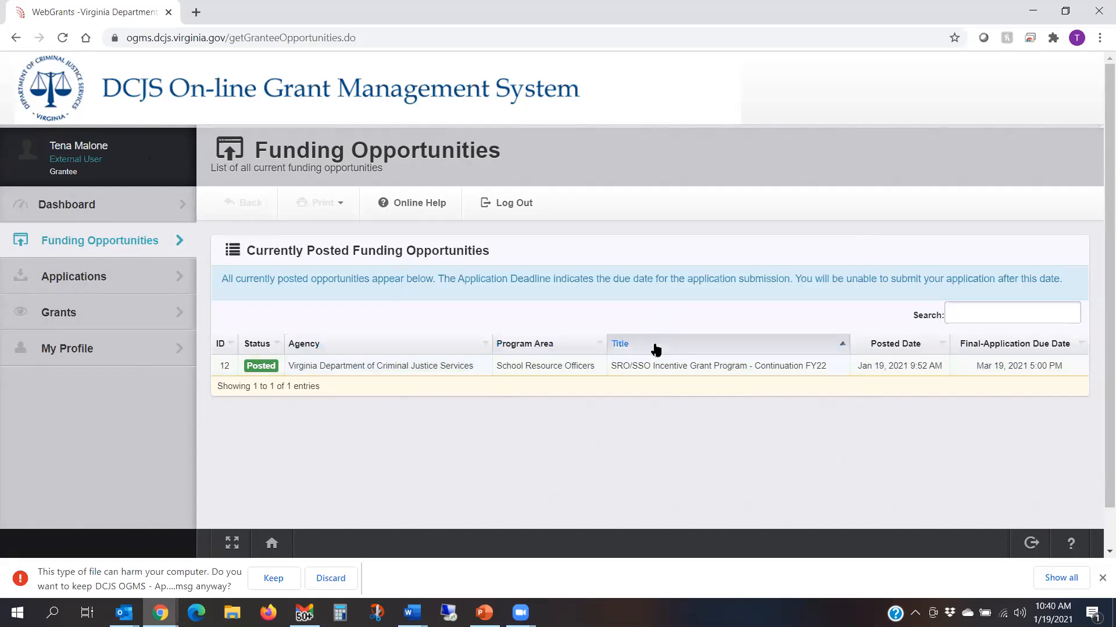
left_click(222, 345)
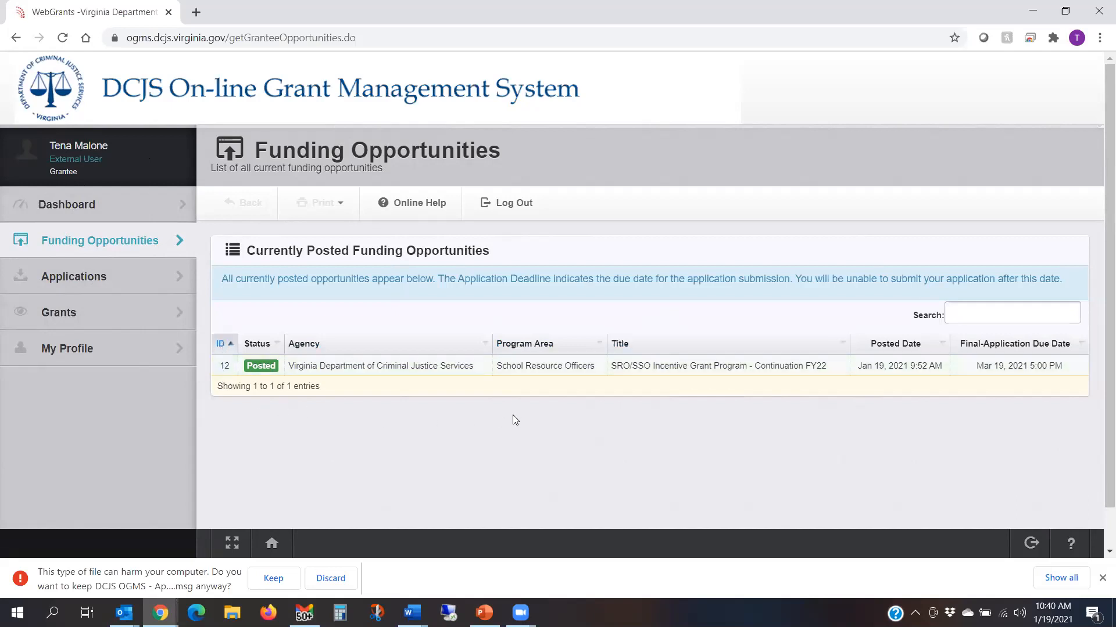
left_click(909, 347)
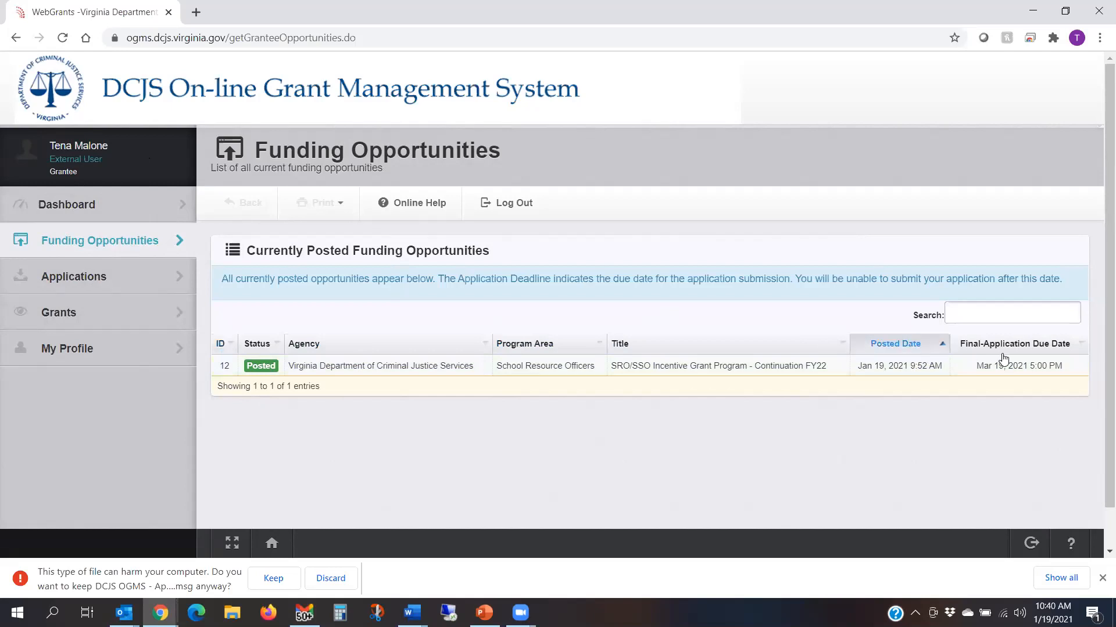
left_click(1007, 347)
left_click(908, 348)
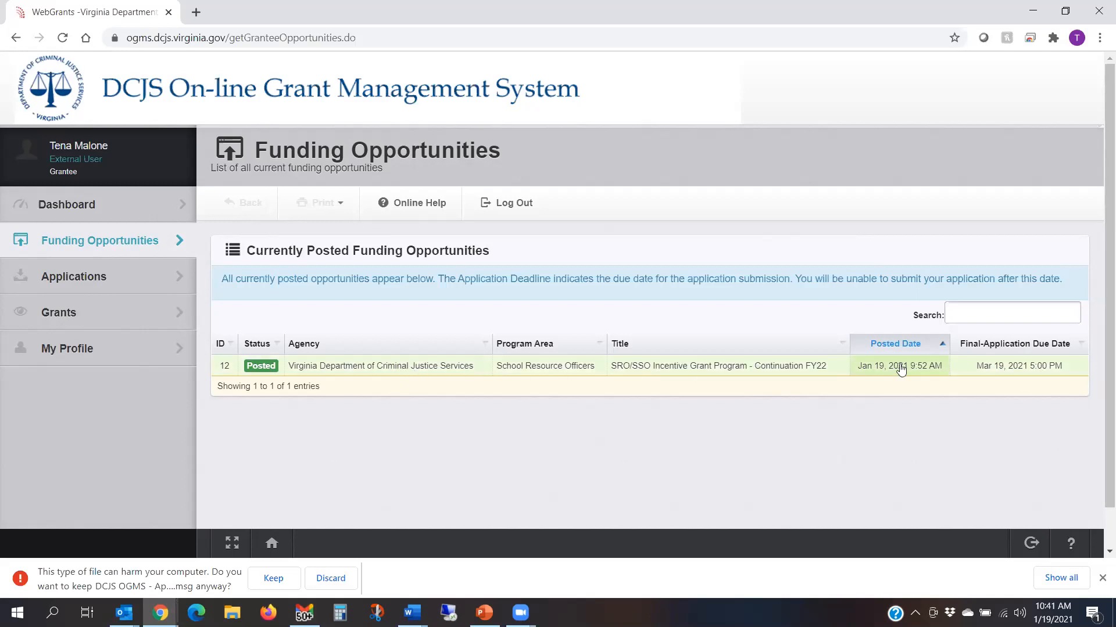
Step: Open the SRO/SSO Incentive Grant Program - Continuation FY22 opportunity and look over its details and the page's available commands
left_click(436, 373)
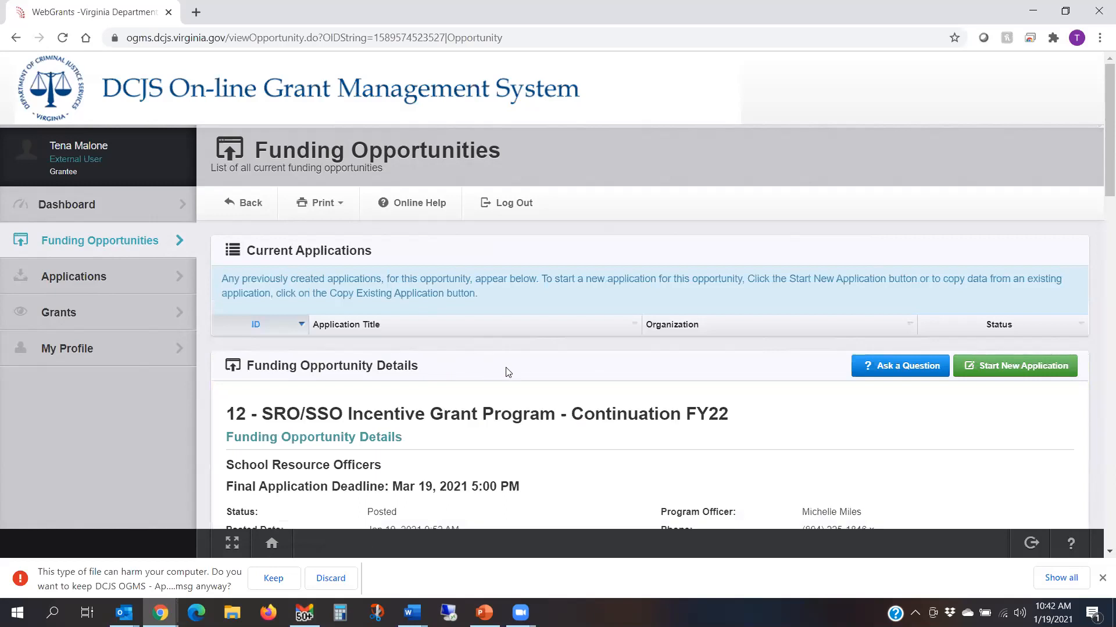
scroll(511, 373, "down", 2)
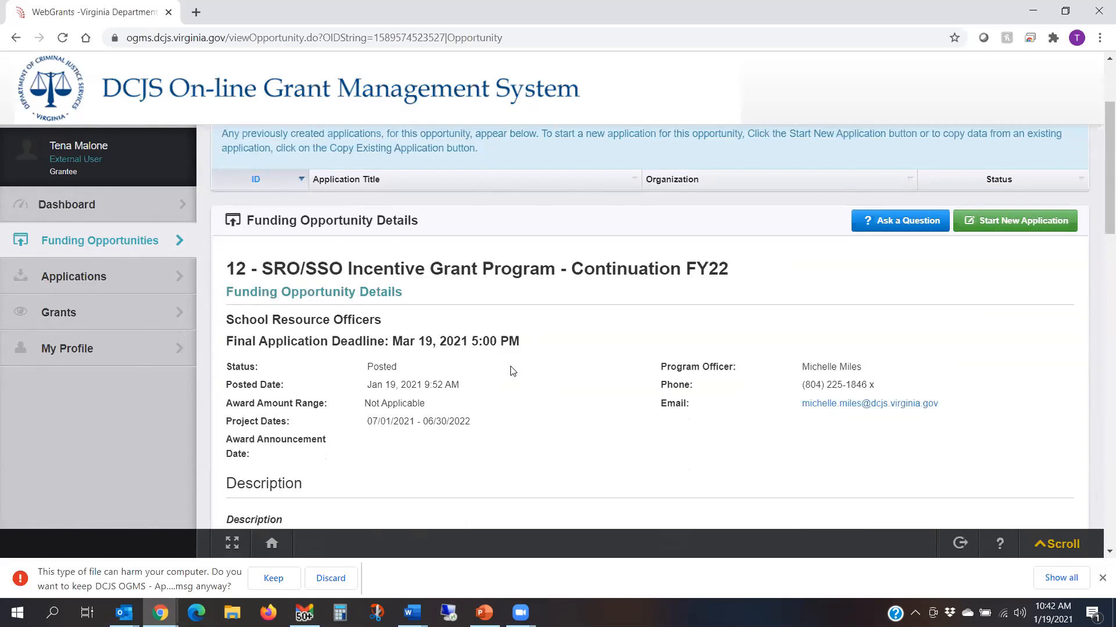
scroll(512, 372, "up", 2)
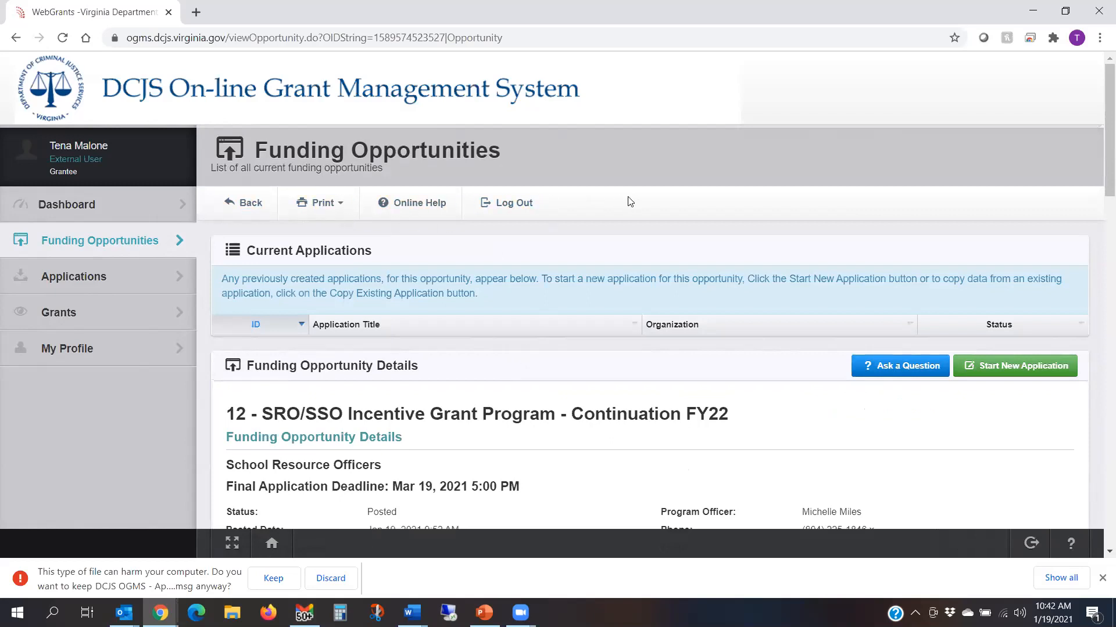
left_click_drag(569, 205, 532, 205)
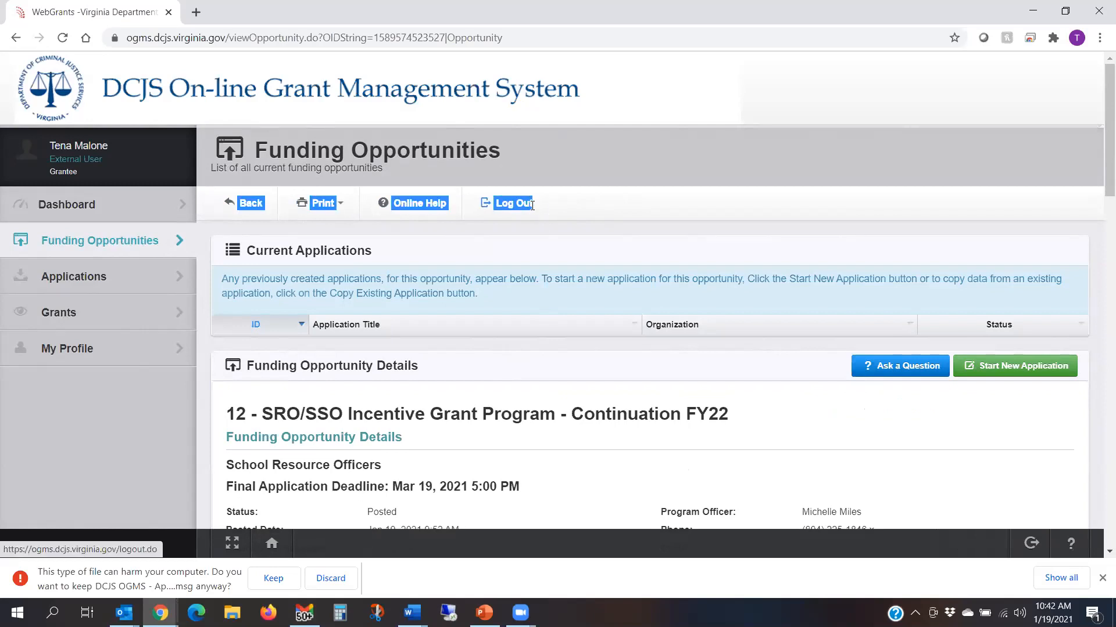
left_click(599, 207)
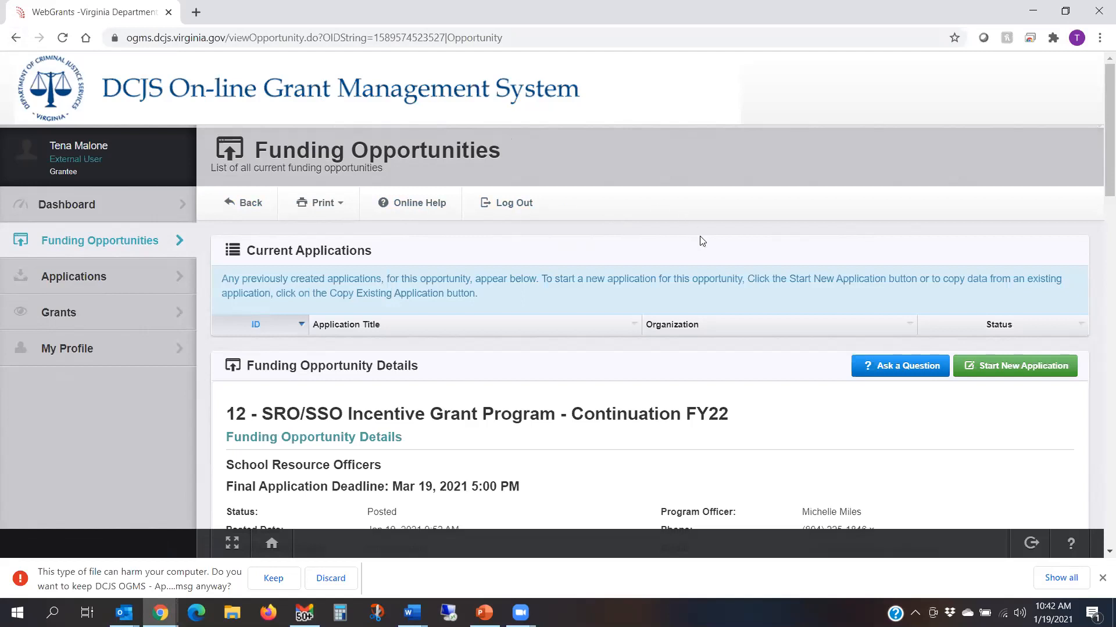
Step: Examine the opportunity's Current Applications section, program officer contact details and grant title
scroll(702, 241, "down", 1)
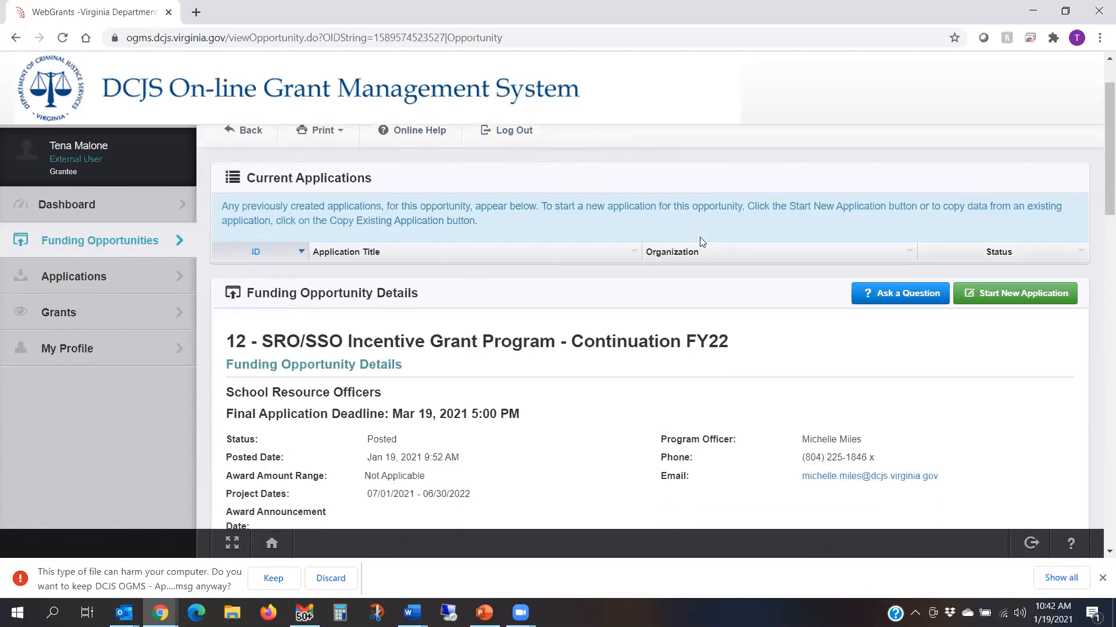
scroll(701, 241, "down", 1)
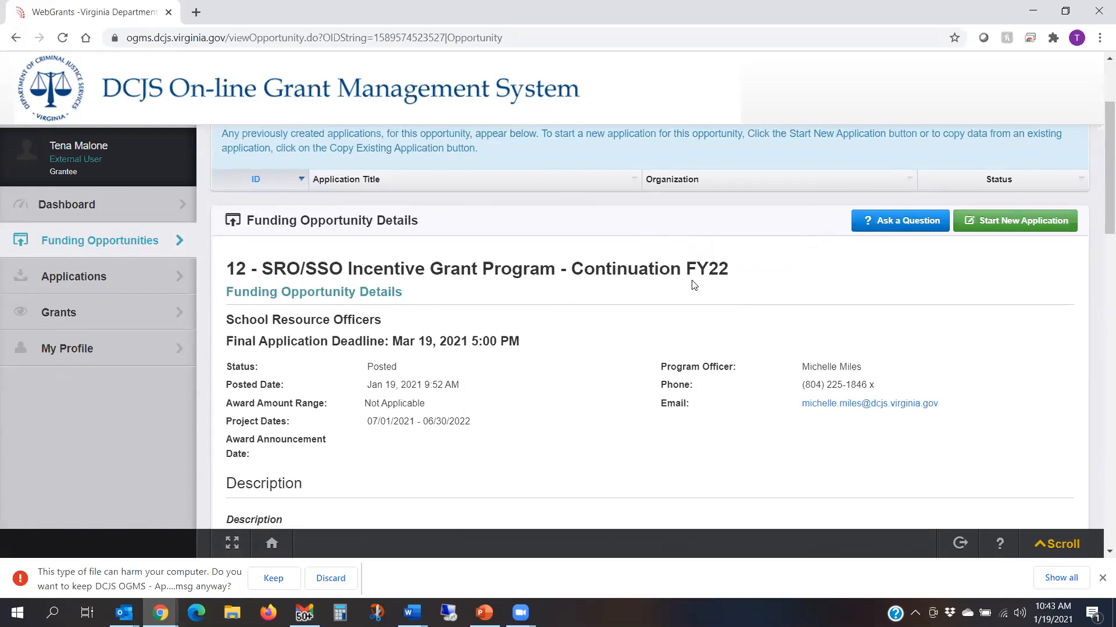
scroll(694, 285, "down", 1)
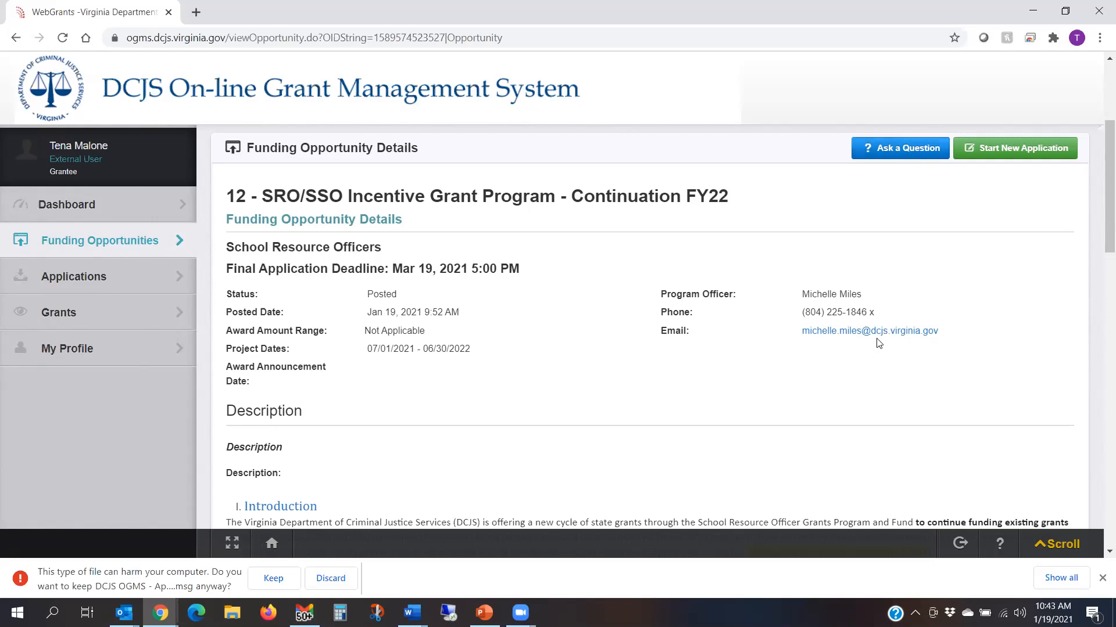
left_click_drag(812, 339, 283, 252)
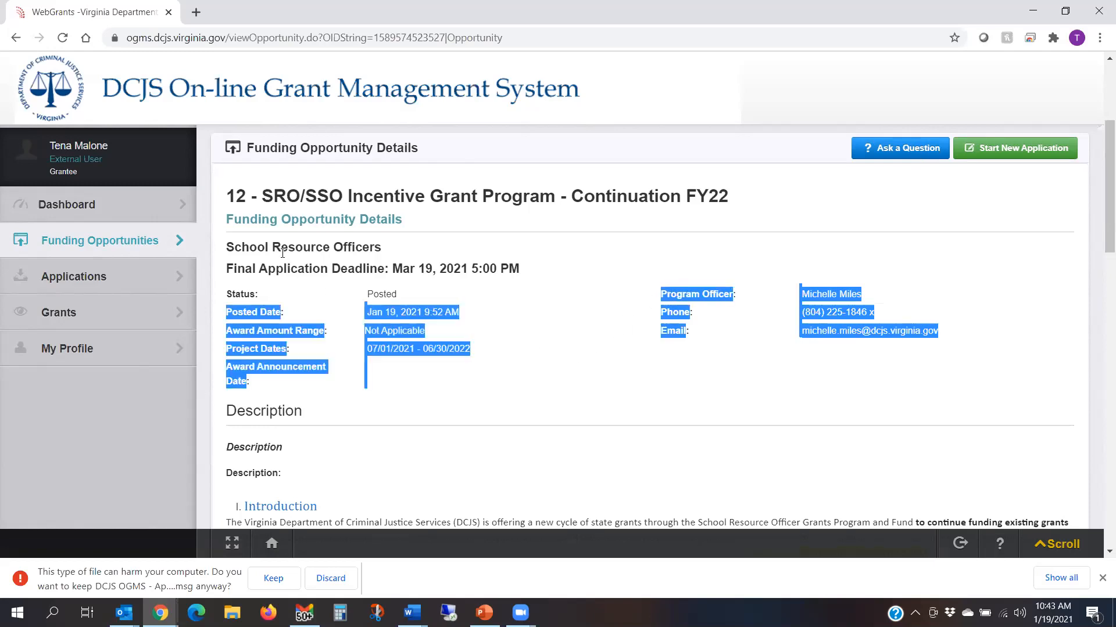
left_click(429, 242)
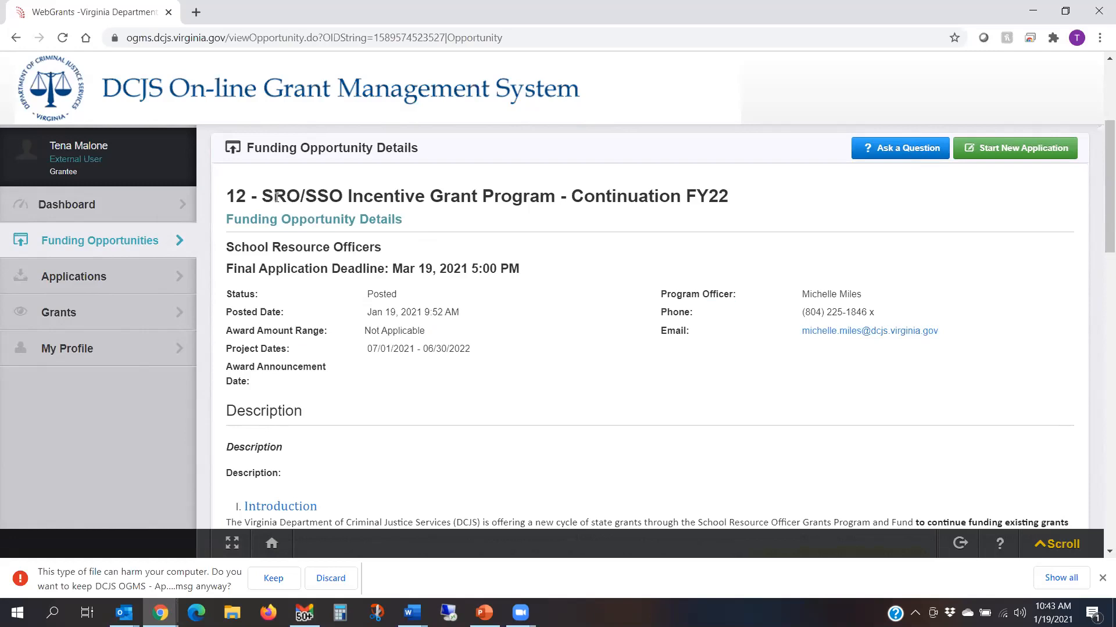
left_click_drag(277, 198, 744, 206)
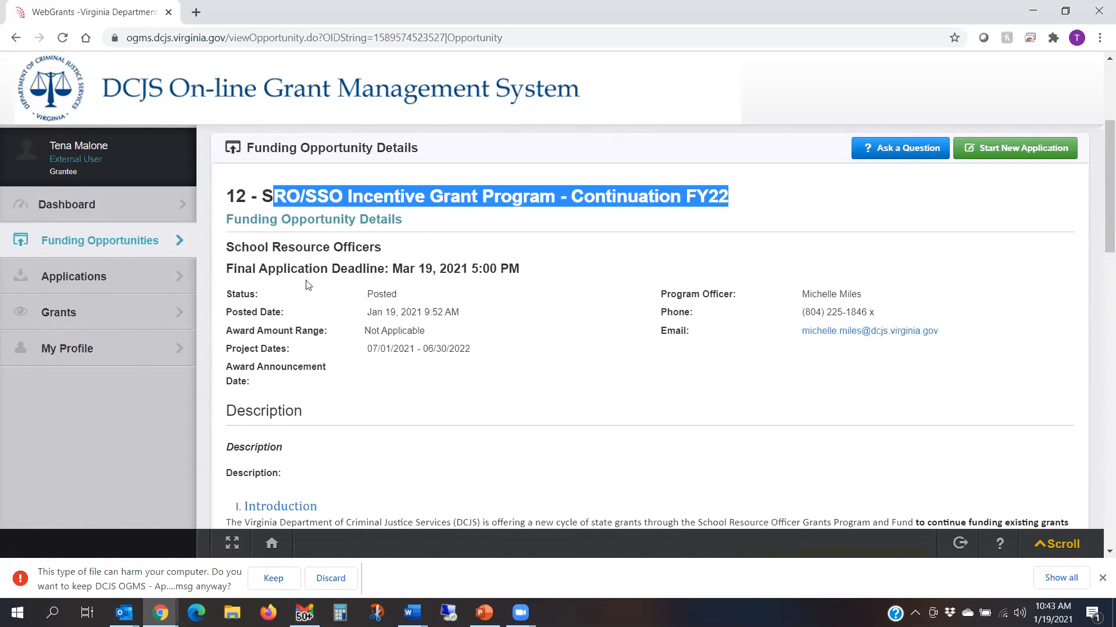
Step: Review the opportunity's final application deadline, posted date, award amount range, project dates and award announcement date
scroll(302, 287, "down", 1)
scroll(303, 292, "down", 1)
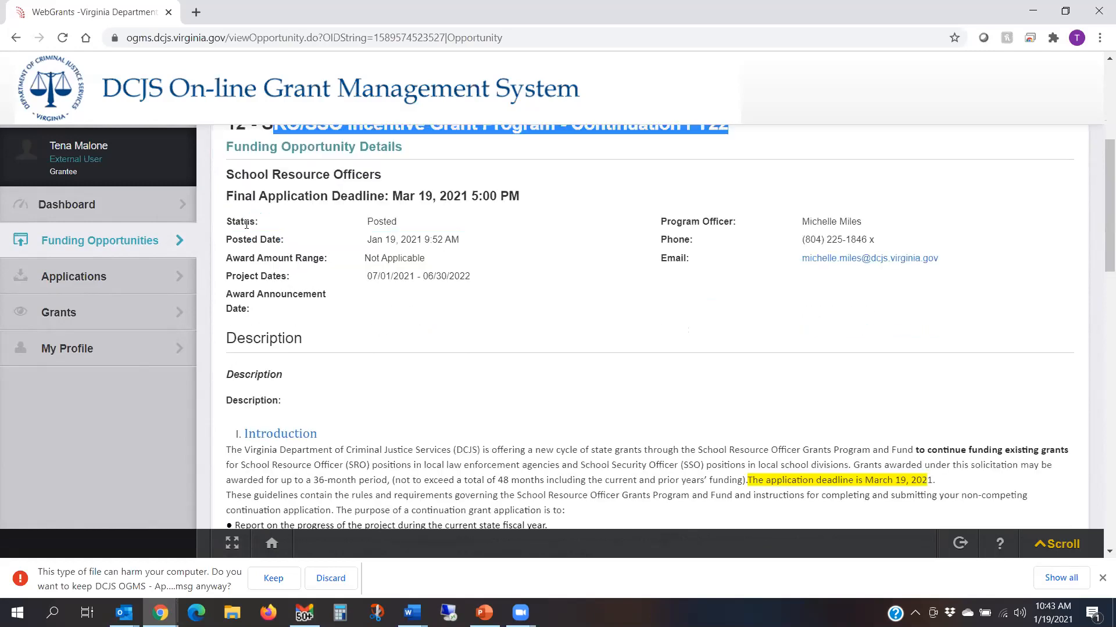
left_click_drag(237, 198, 560, 203)
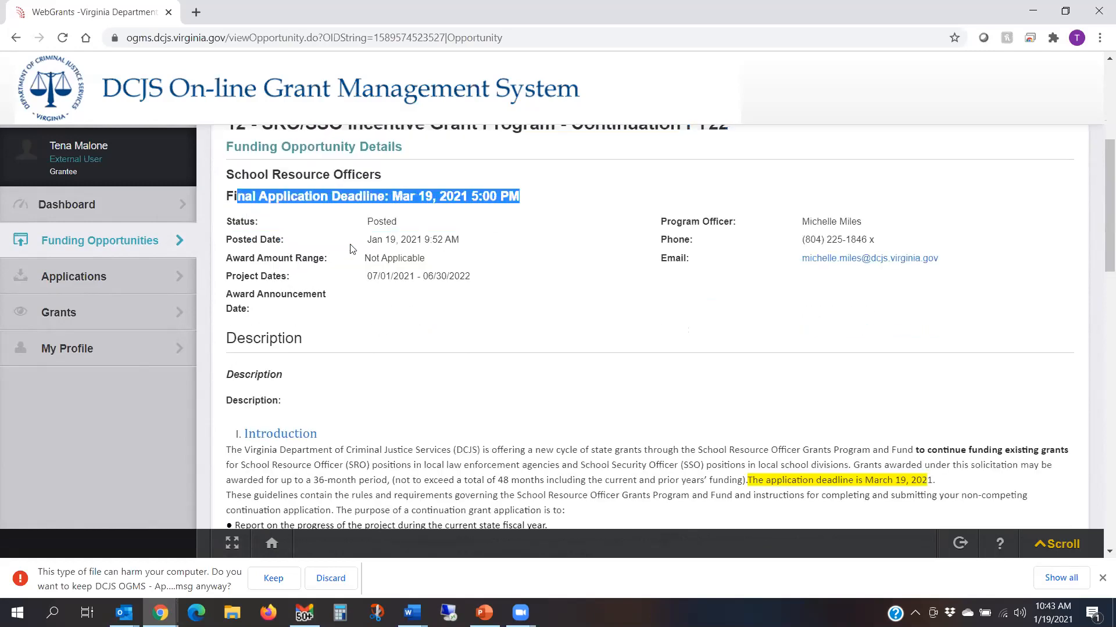
left_click_drag(247, 239, 478, 254)
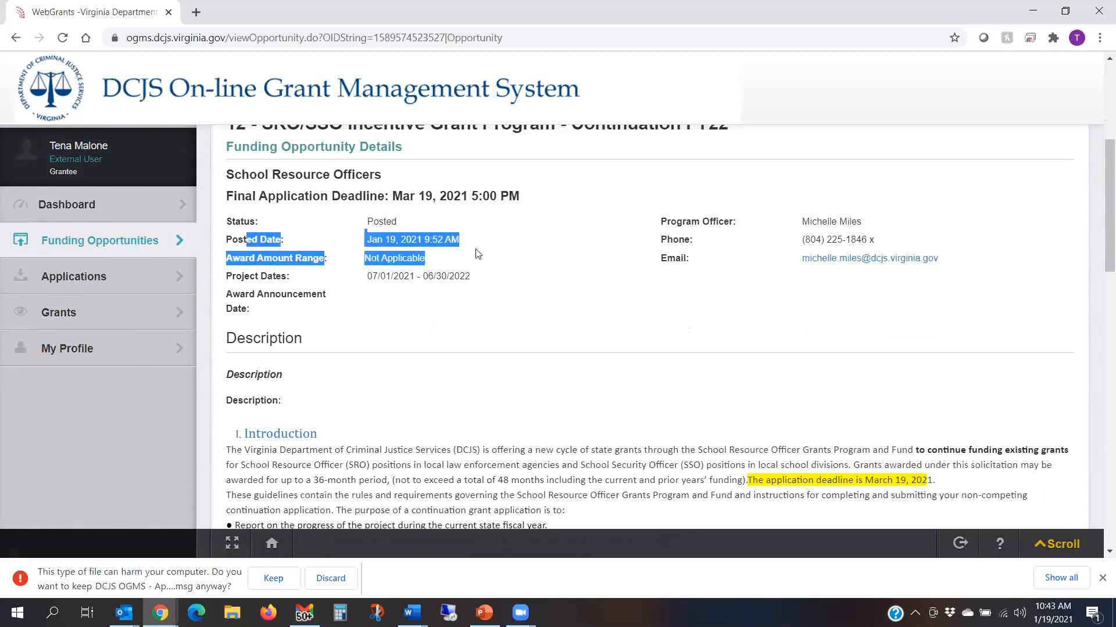
left_click(503, 298)
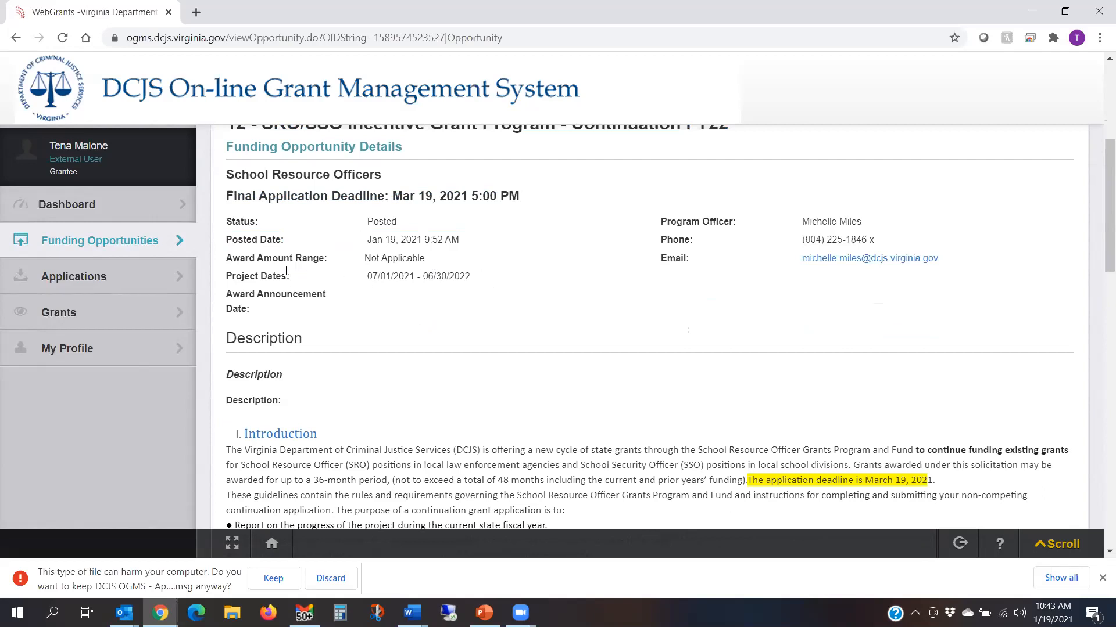
left_click_drag(250, 277, 503, 285)
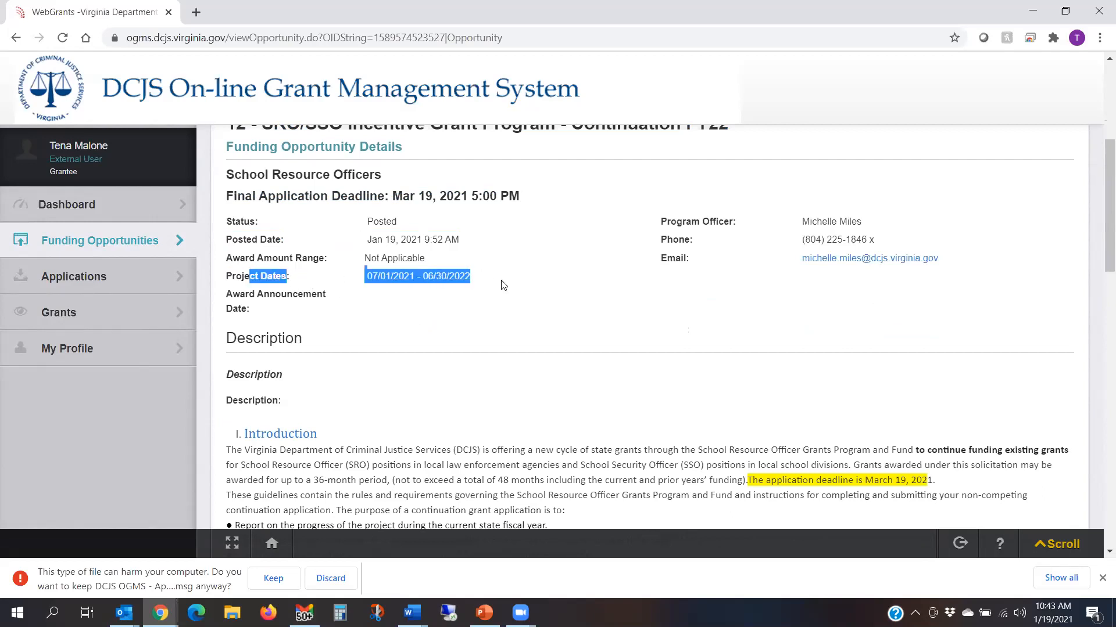
left_click_drag(240, 294, 324, 327)
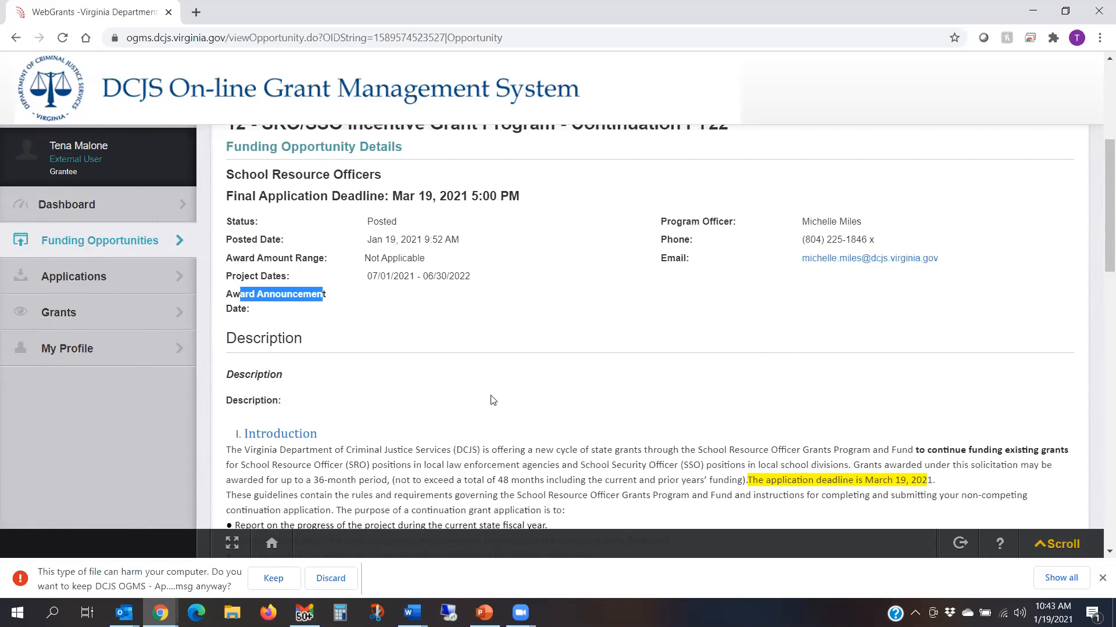
Step: Read the opportunity's description sections from Introduction through Grant Guidelines, including eligibility, application deadline, amount available, grant period and match requirement
scroll(492, 400, "down", 2)
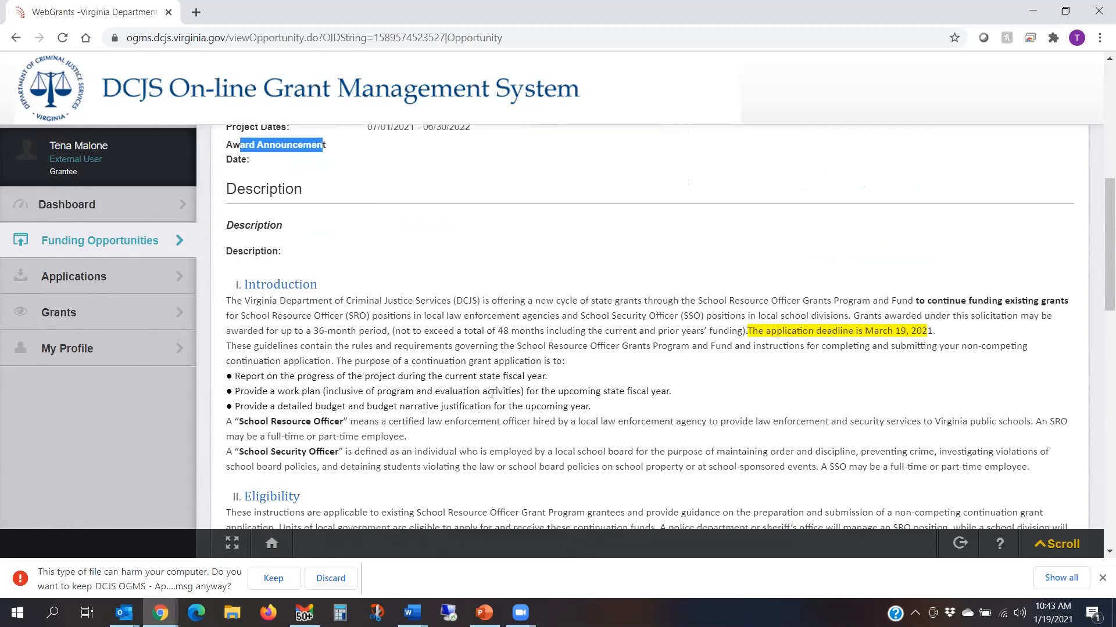
scroll(492, 394, "down", 1)
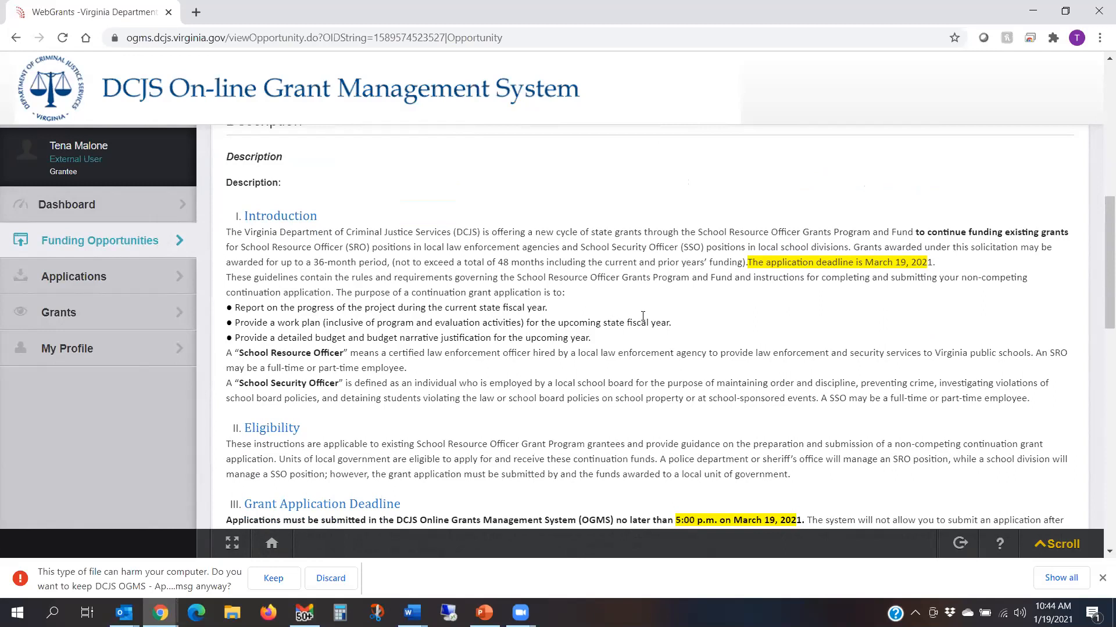
scroll(643, 316, "down", 1)
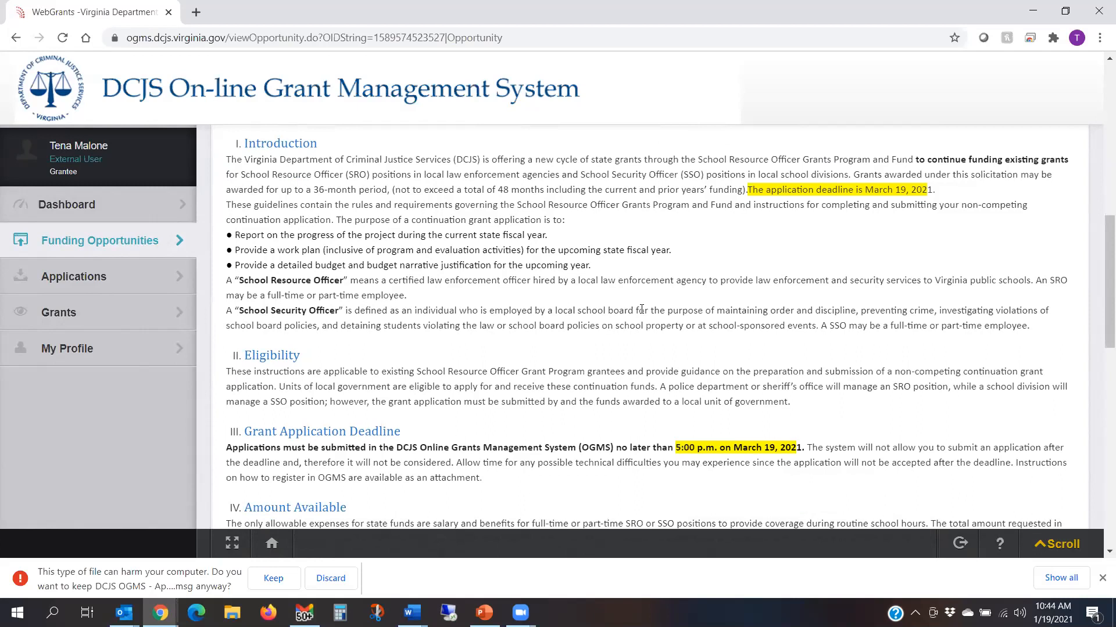
scroll(642, 309, "down", 1)
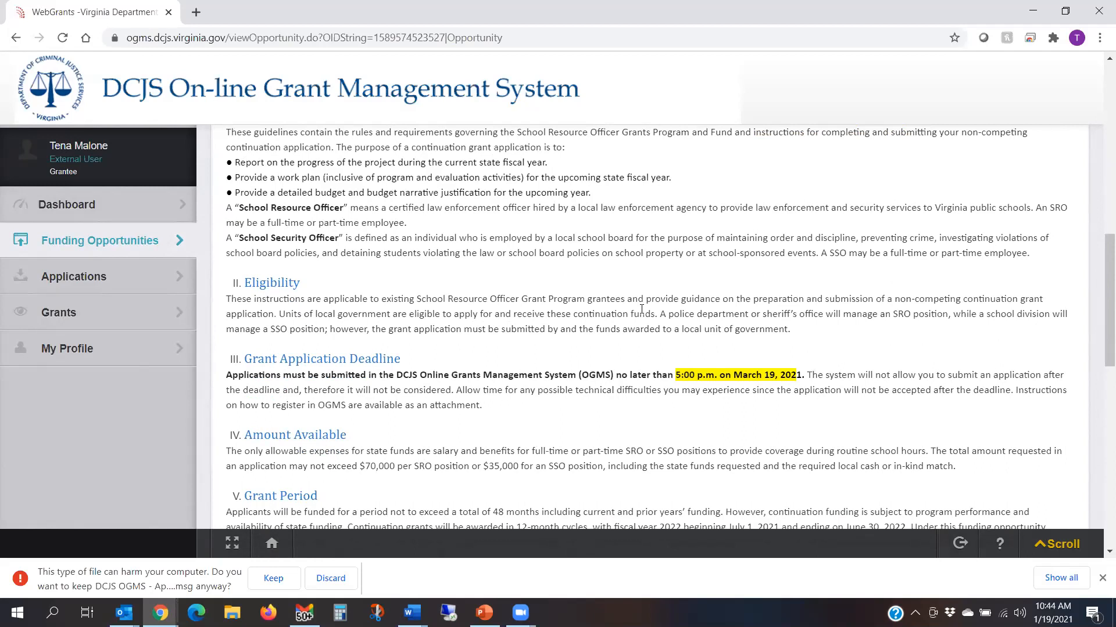
scroll(642, 309, "down", 1)
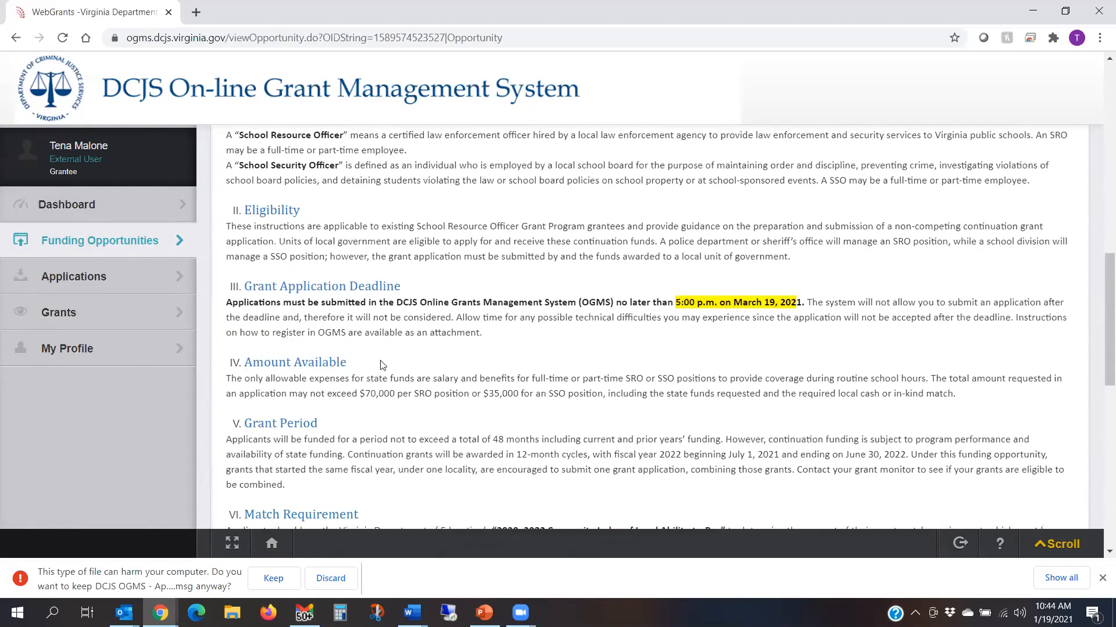
scroll(383, 365, "down", 1)
scroll(383, 363, "down", 1)
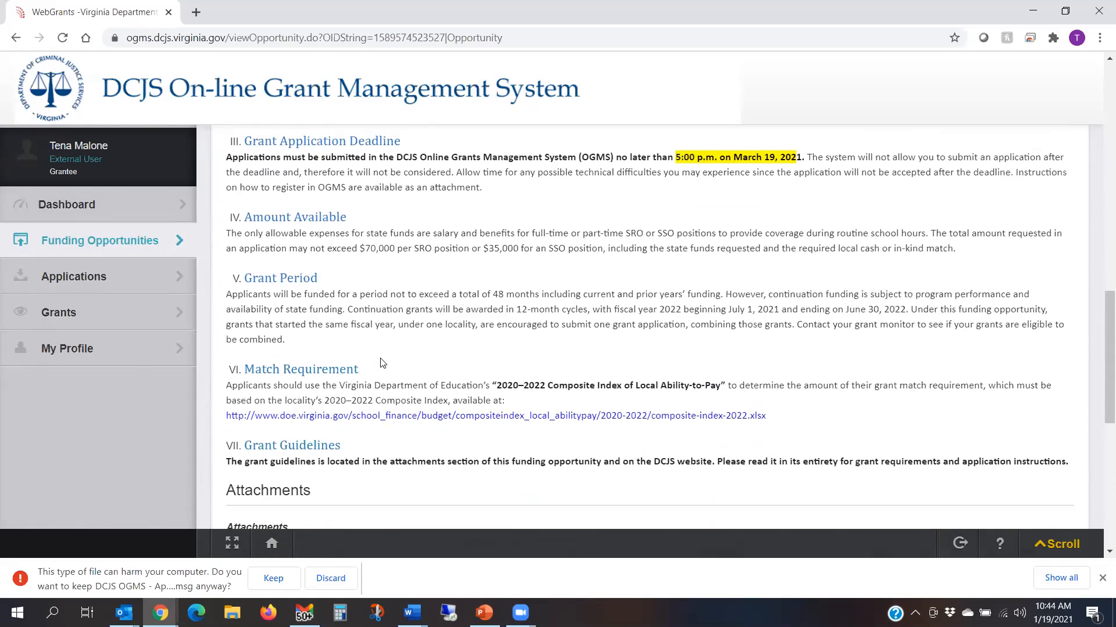
scroll(383, 363, "down", 1)
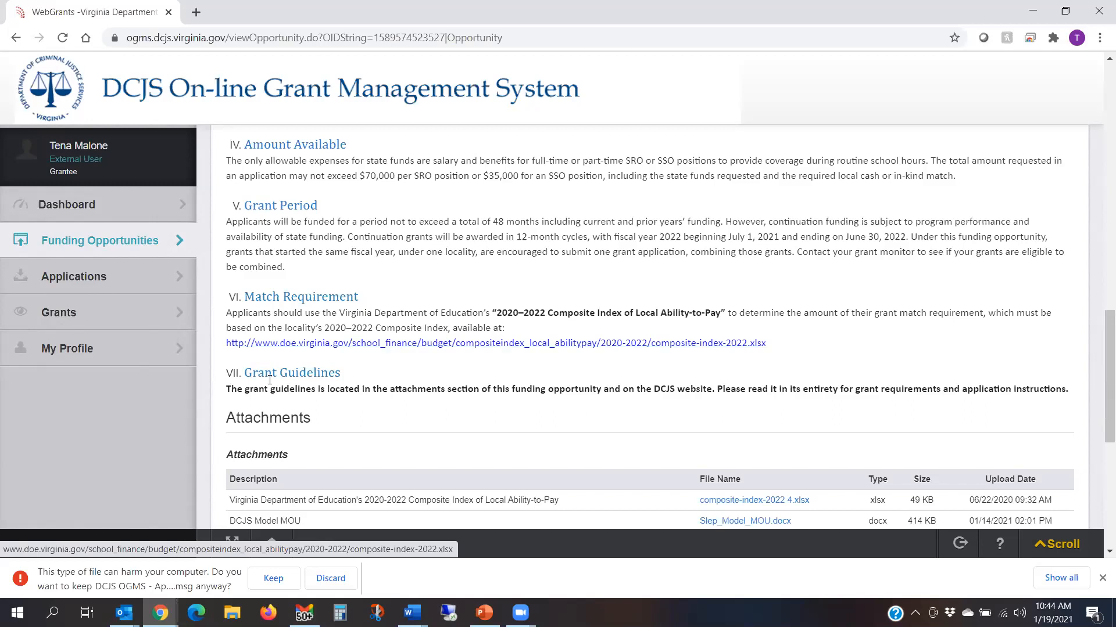
scroll(405, 381, "down", 1)
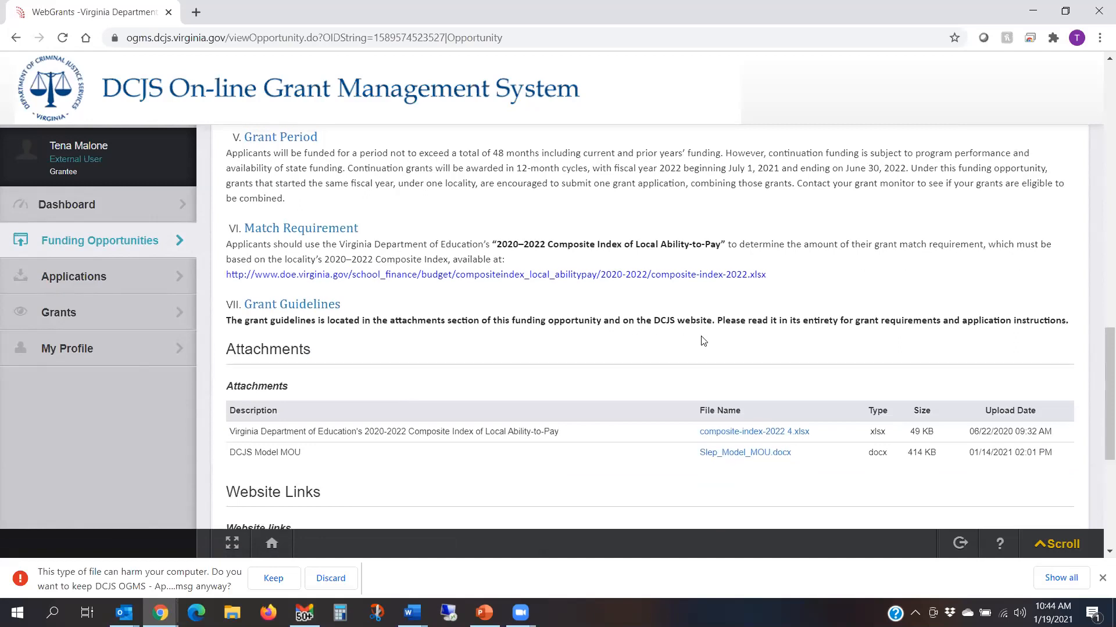
scroll(703, 341, "up", 4)
scroll(703, 341, "up", 3)
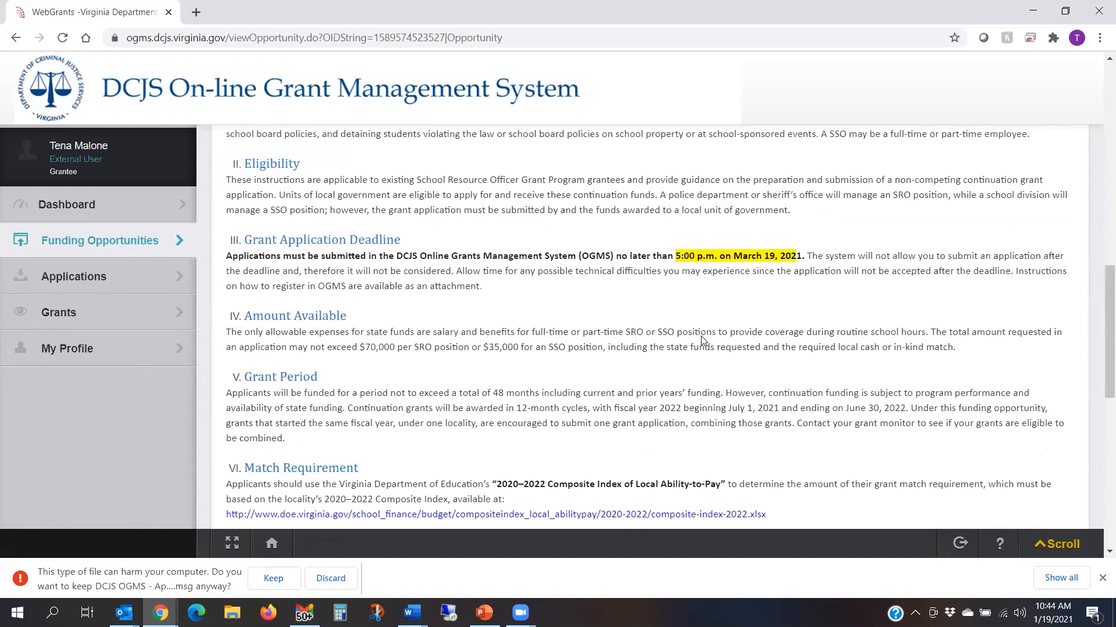
scroll(703, 342, "down", 4)
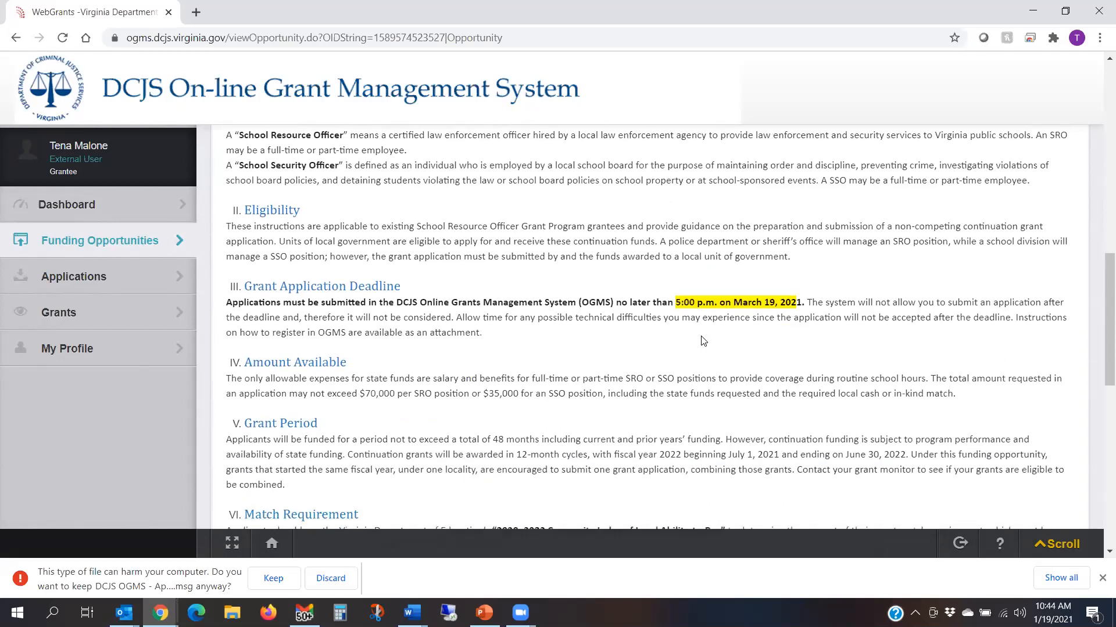
scroll(704, 341, "down", 3)
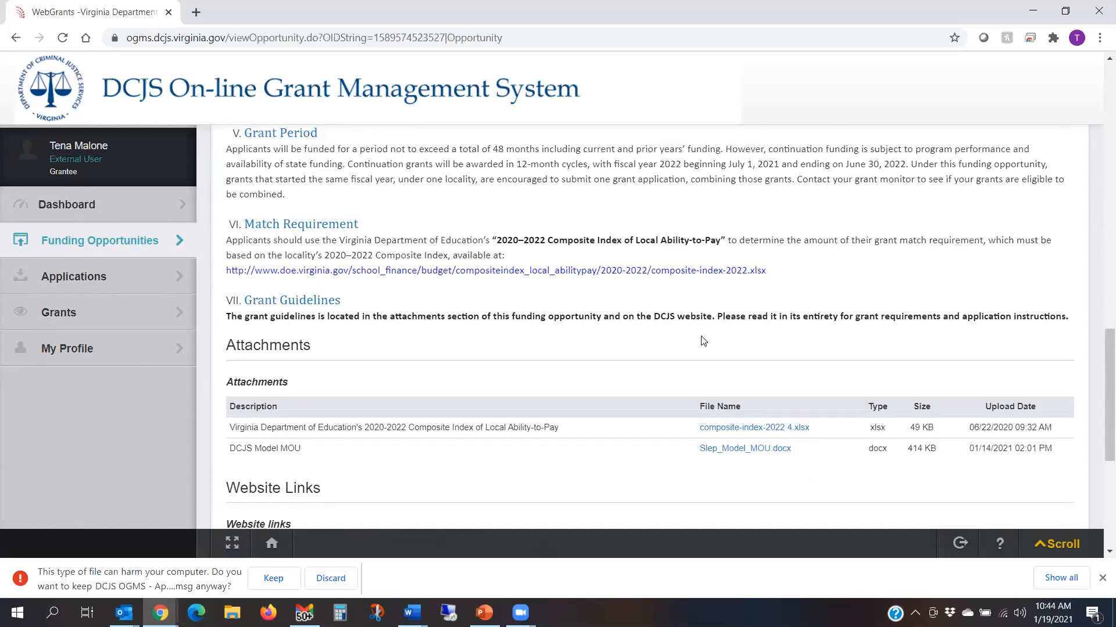
Step: Open the DCJS Model MOU attachment Slep_Model_MOU.docx in Word, close it, and review the opportunity's Website Links section
scroll(703, 341, "down", 1)
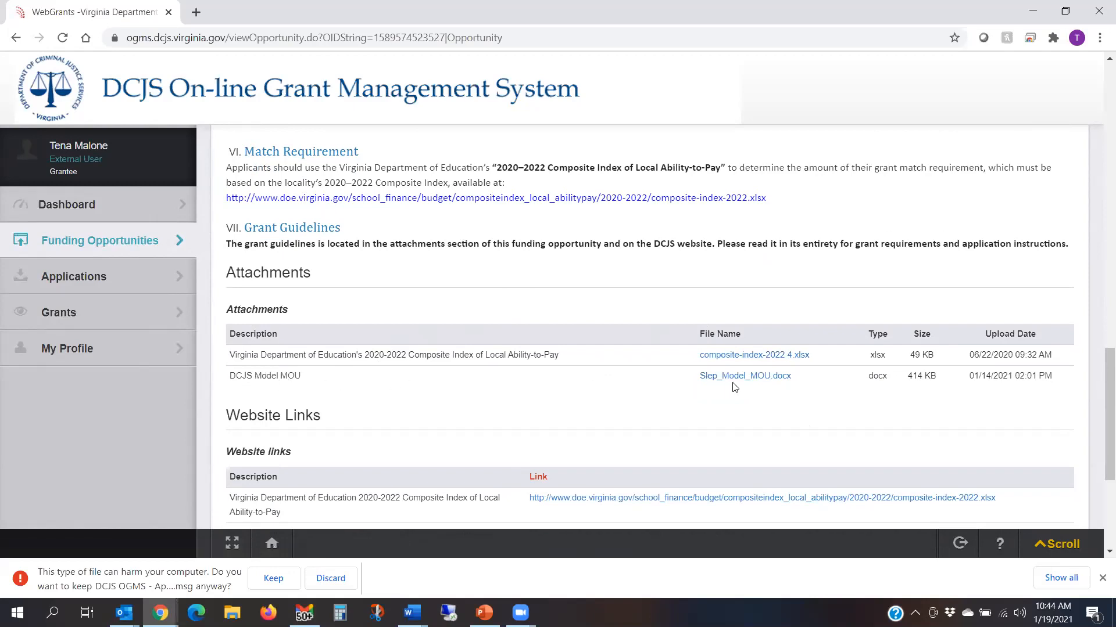
left_click(764, 383)
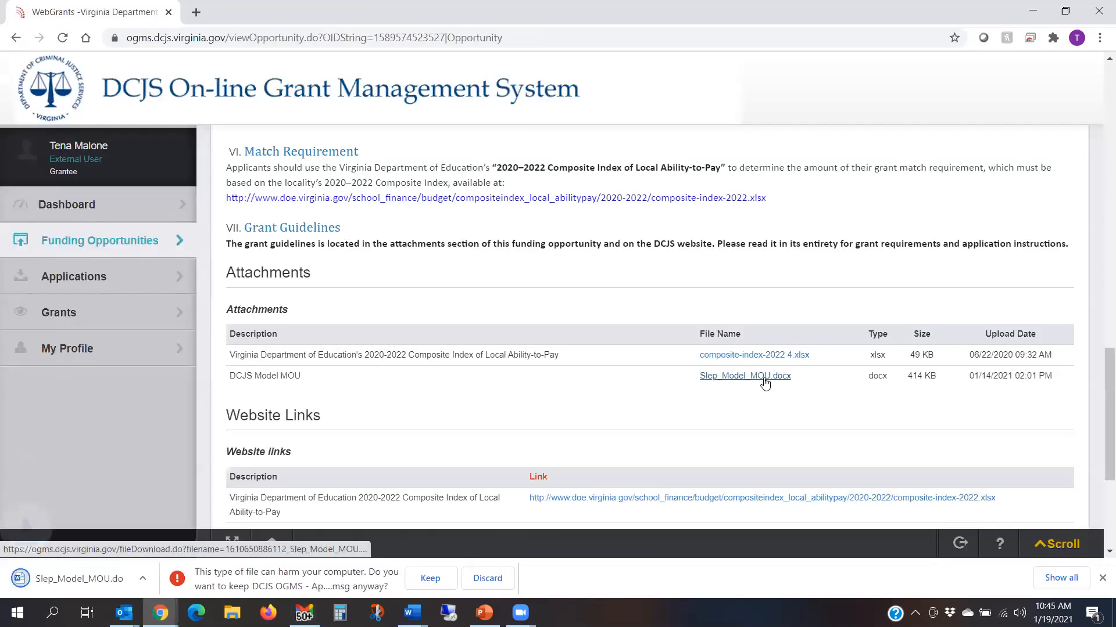
left_click(82, 585)
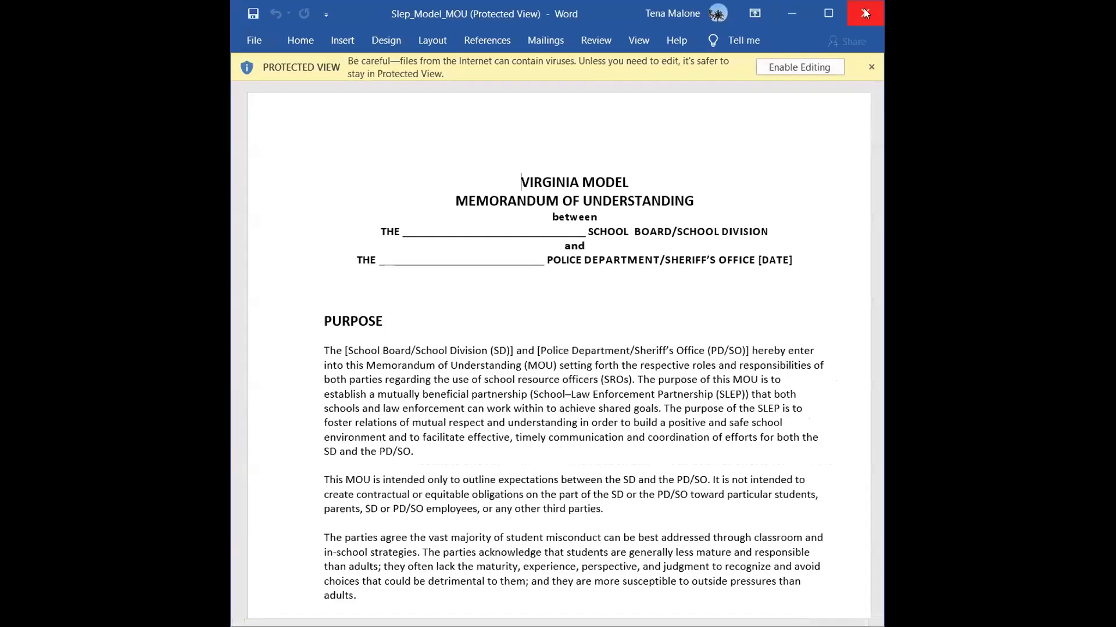
left_click(865, 13)
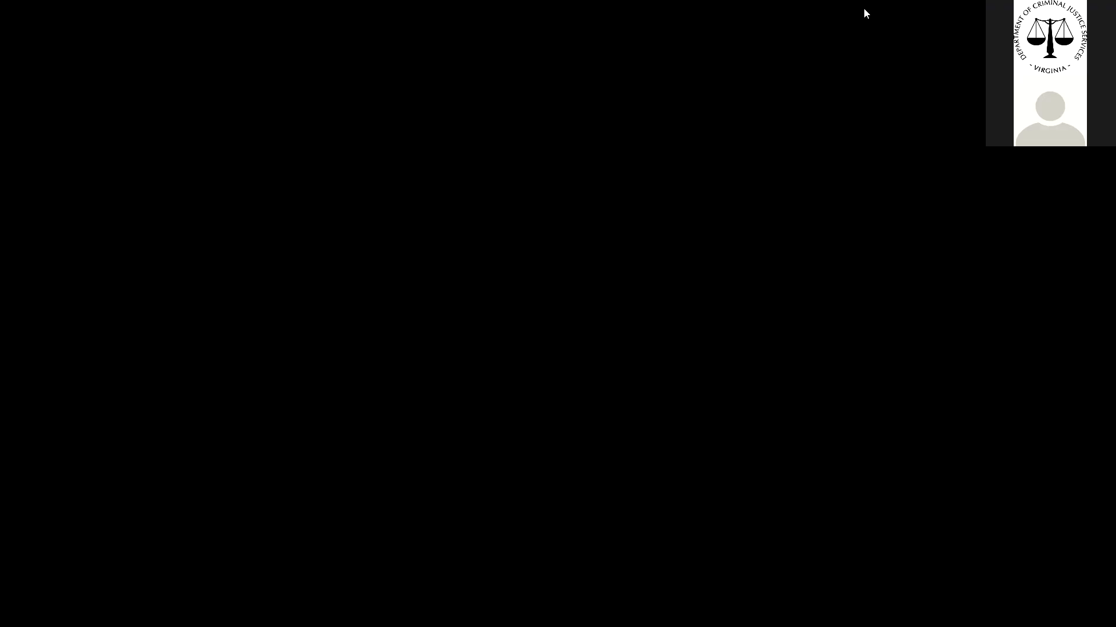
scroll(473, 411, "down", 5)
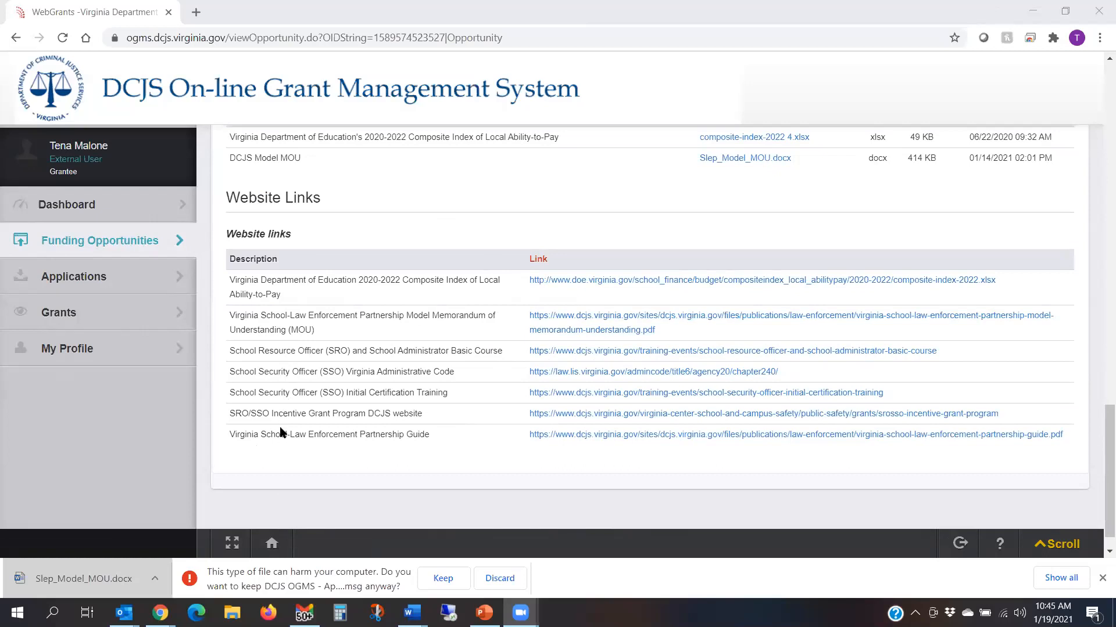
left_click_drag(227, 235, 310, 238)
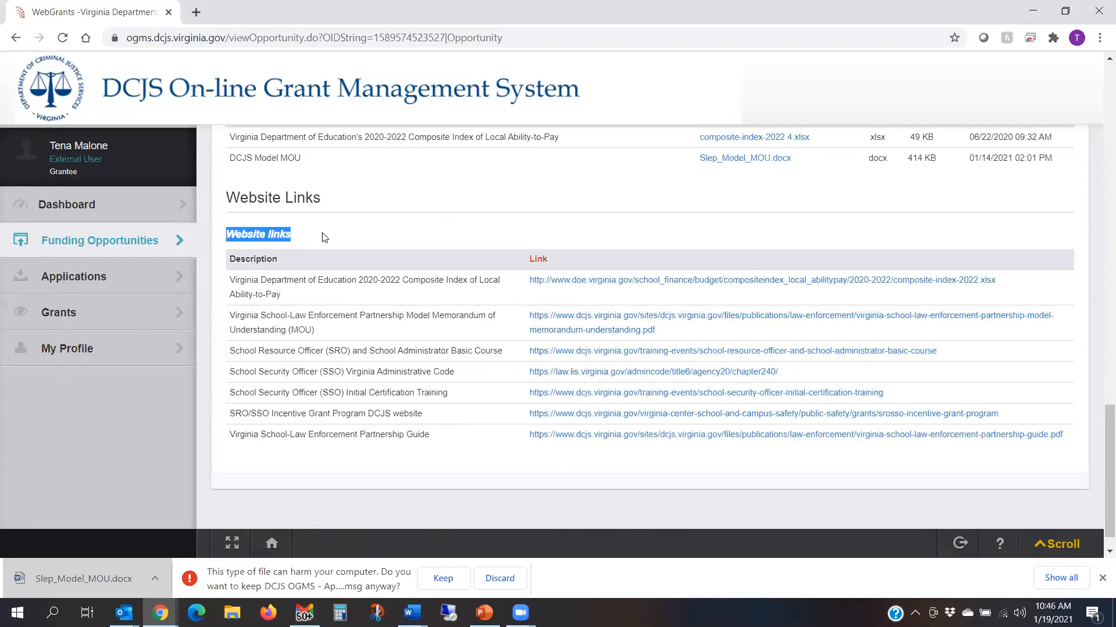
Step: Open the Ask a Question form for the SRO/SSO Incentive Grant Program opportunity, ready for entering the question text
scroll(330, 240, "up", 4)
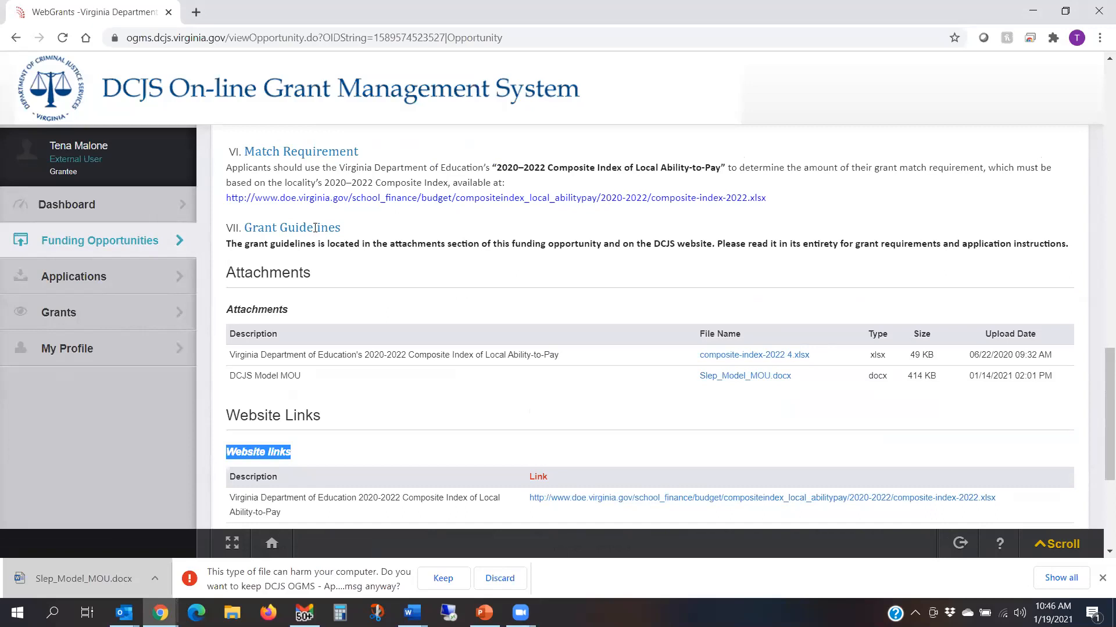
scroll(314, 228, "up", 12)
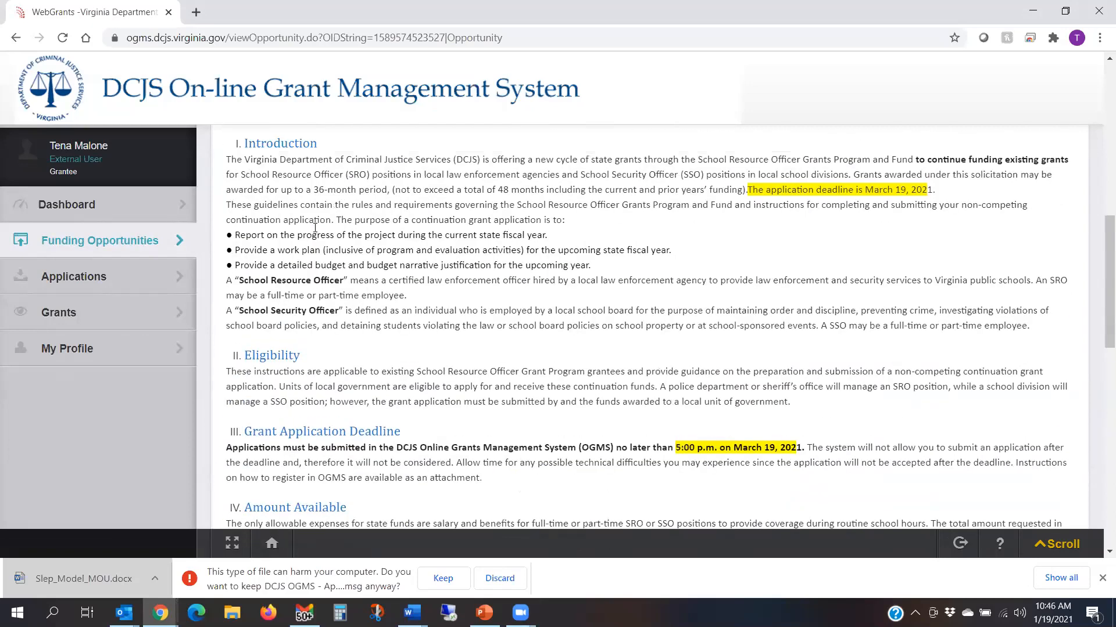
scroll(314, 228, "up", 10)
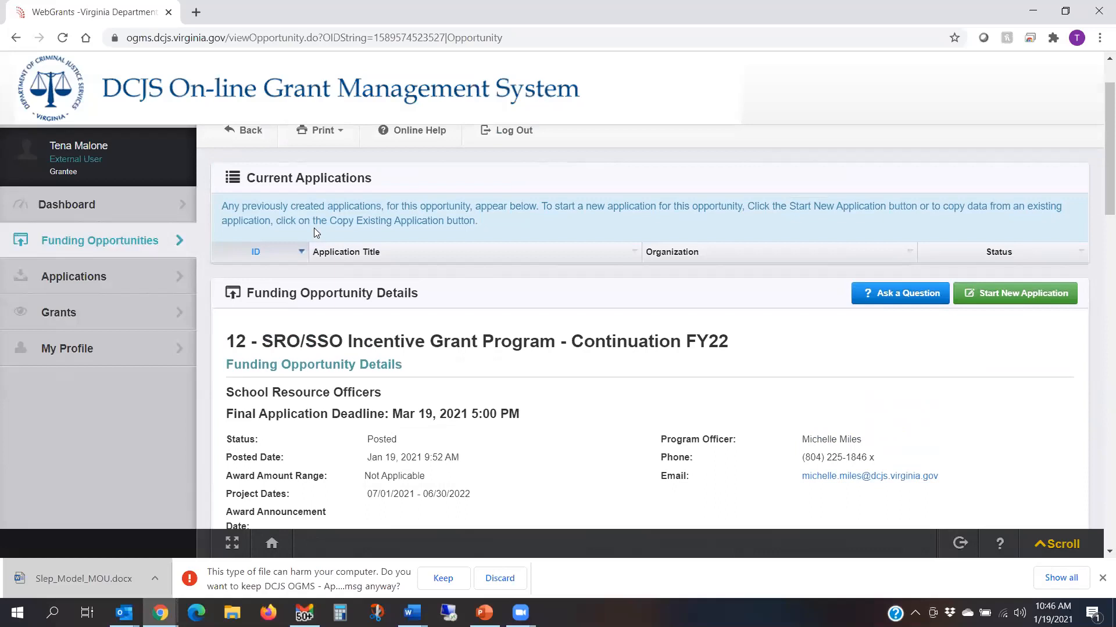
scroll(314, 228, "up", 2)
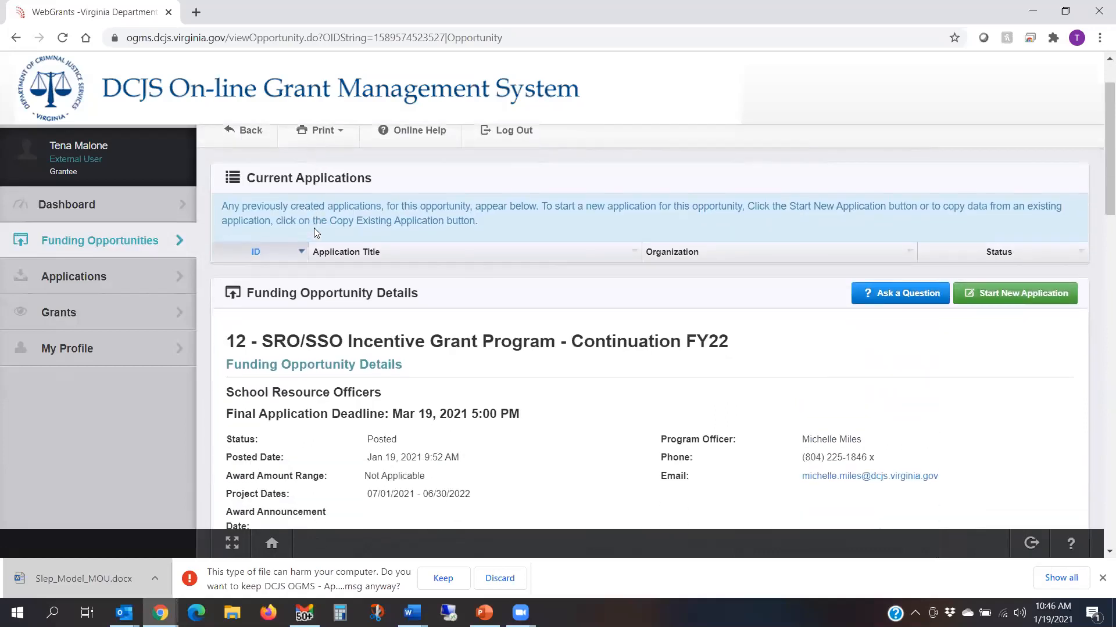
left_click(907, 298)
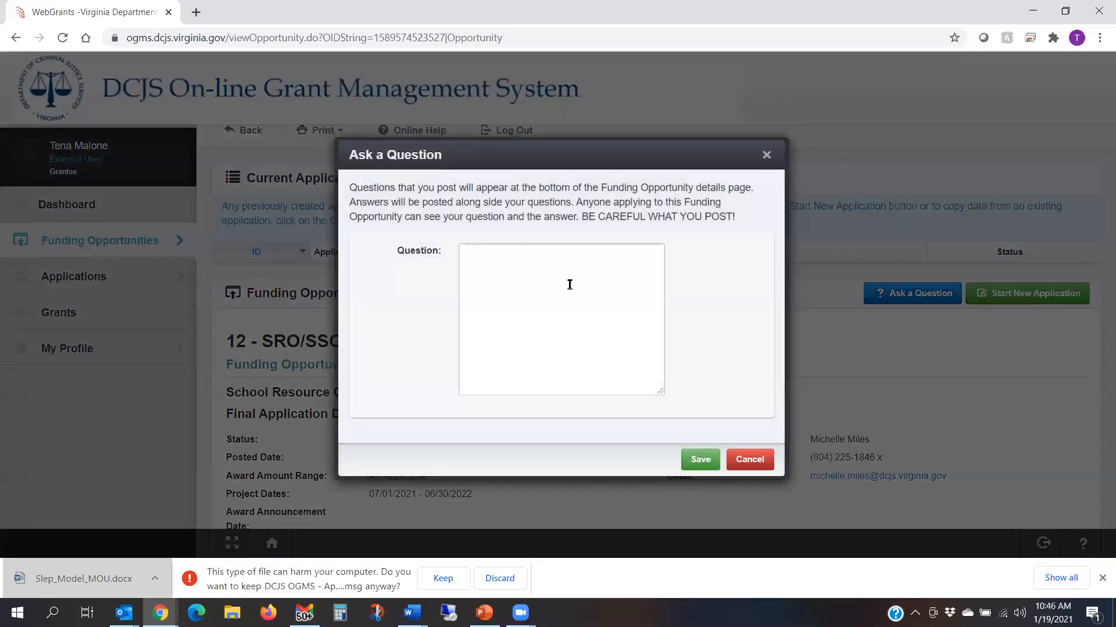
left_click(572, 284)
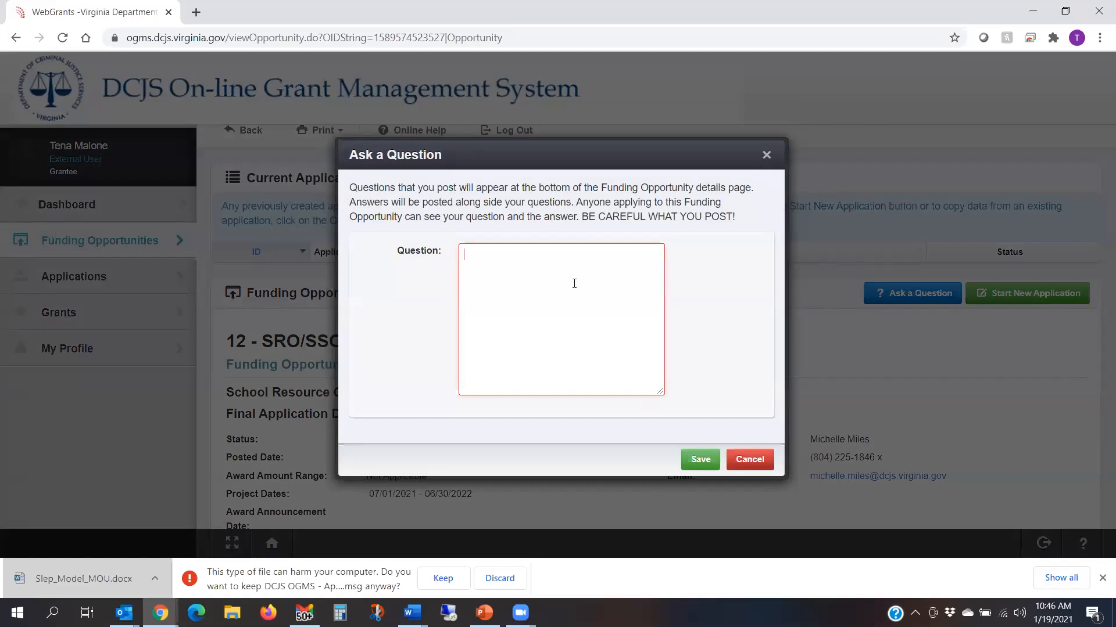
Step: Enter "I'm asking a question about the SRO?SSO Program............" as the question and save it
type("I'm asking a question about the SRO?")
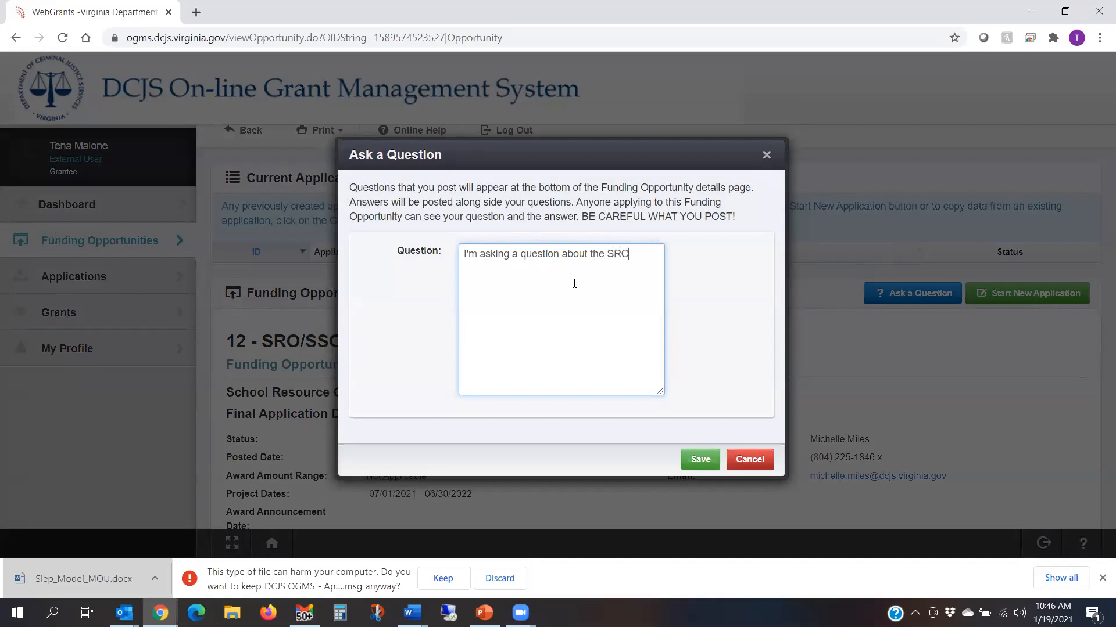
type("SSP")
key("BackSpace")
type("O Program............")
left_click(700, 463)
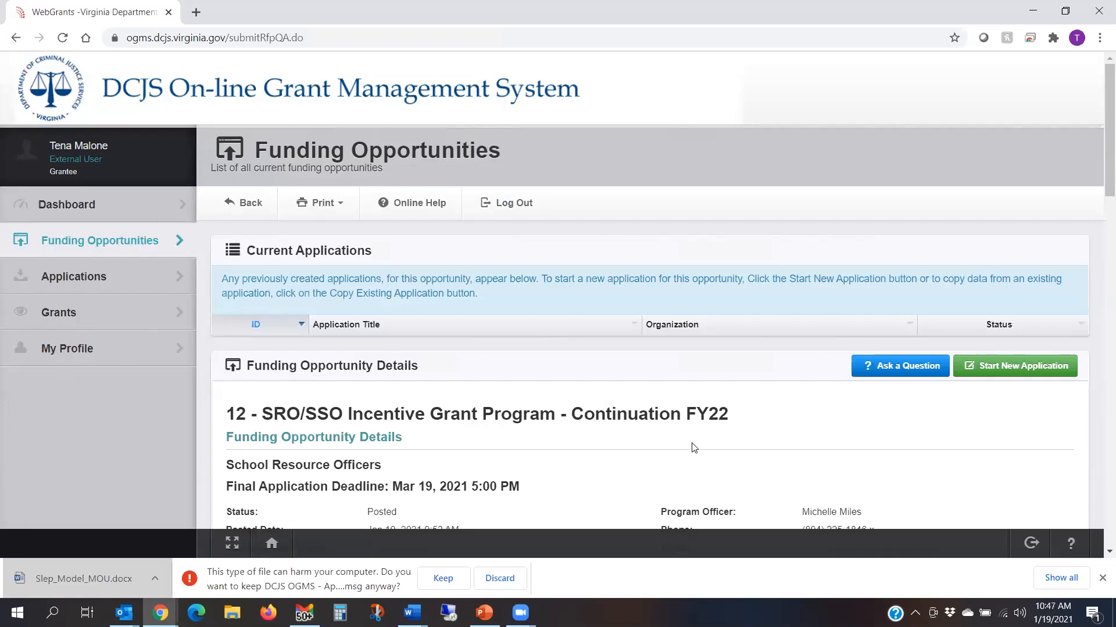
Step: Reload the opportunity page, allowing the form resubmission, and check the end of the details for the posted question
scroll(694, 448, "down", 1)
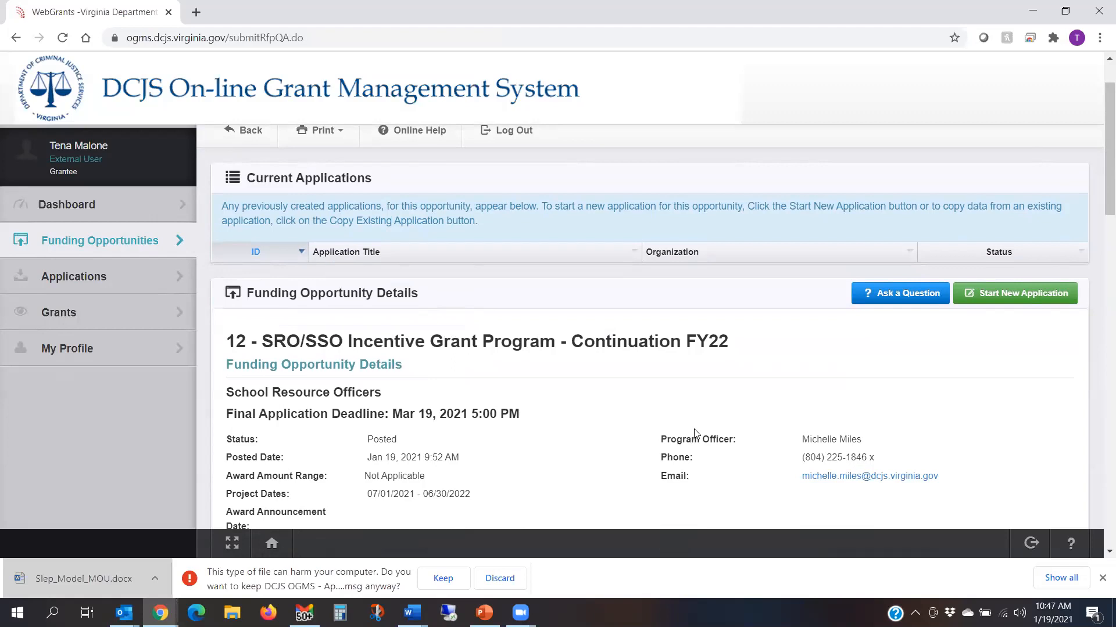
scroll(695, 433, "down", 2)
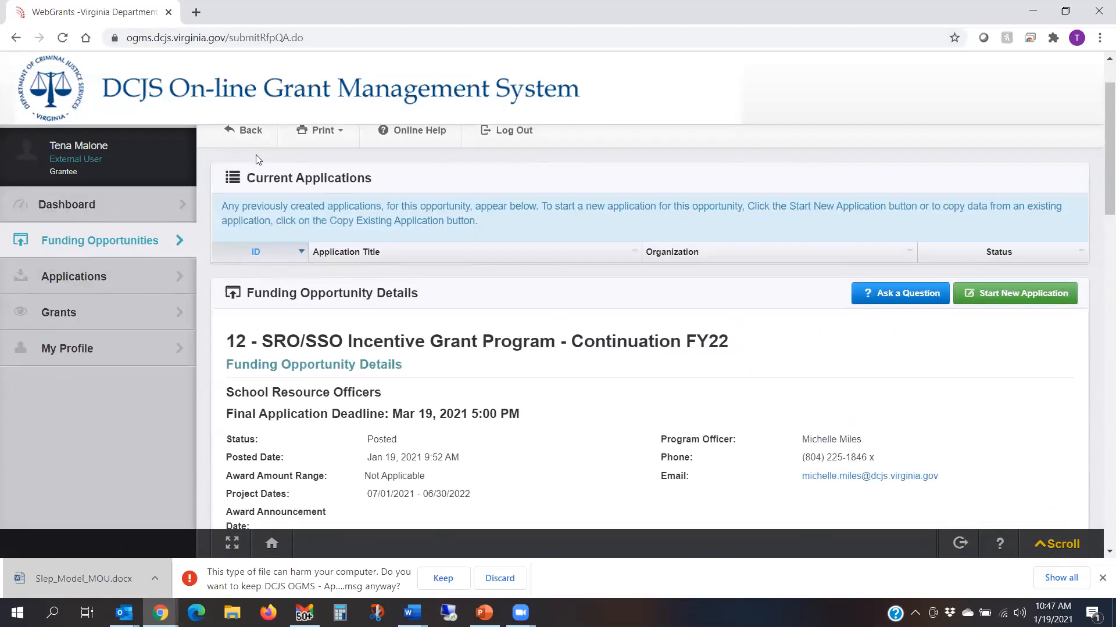
left_click(62, 38)
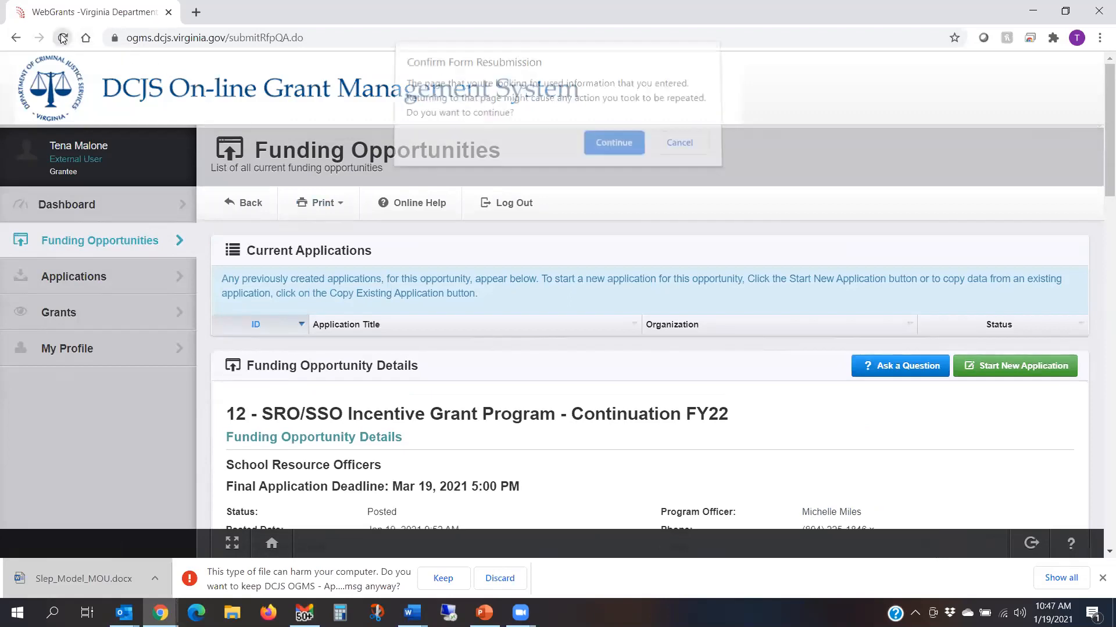
left_click(614, 149)
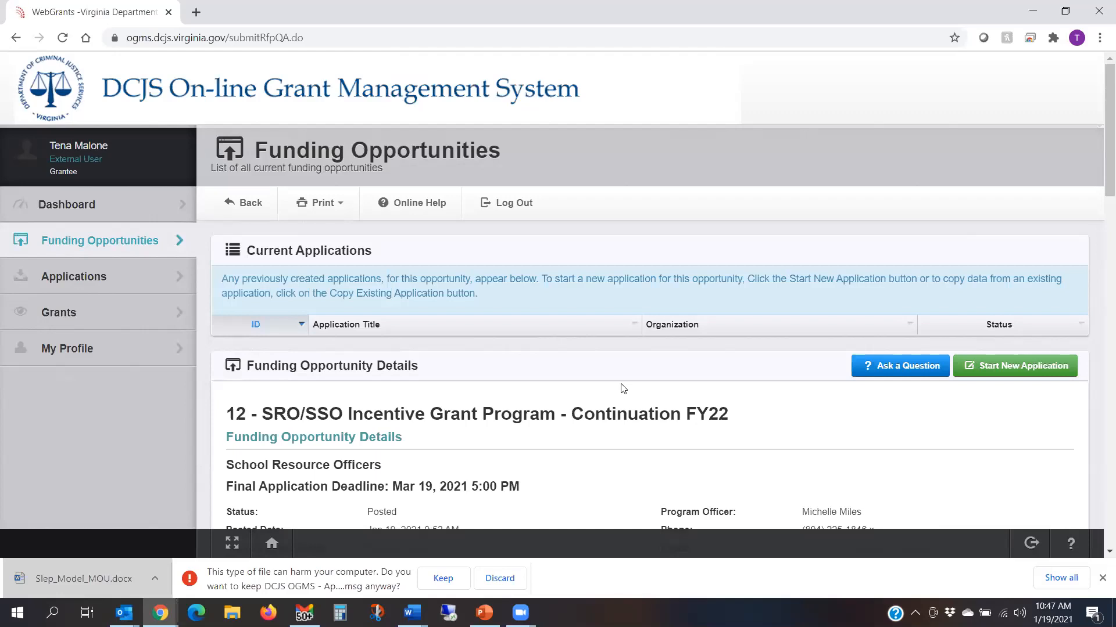
scroll(621, 383, "down", 7)
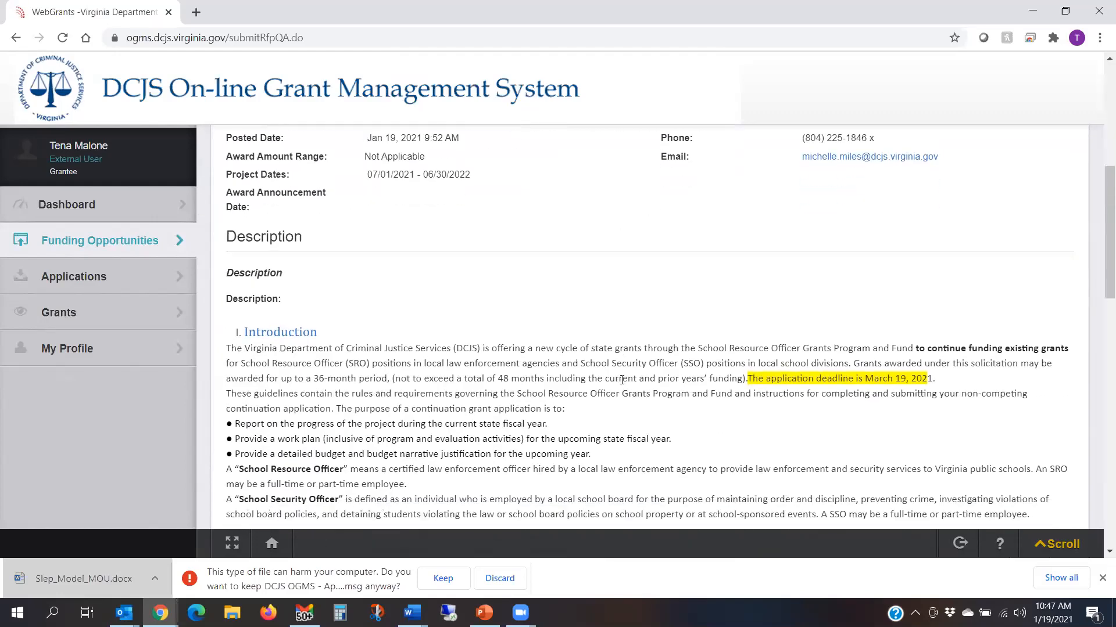
scroll(621, 380, "down", 9)
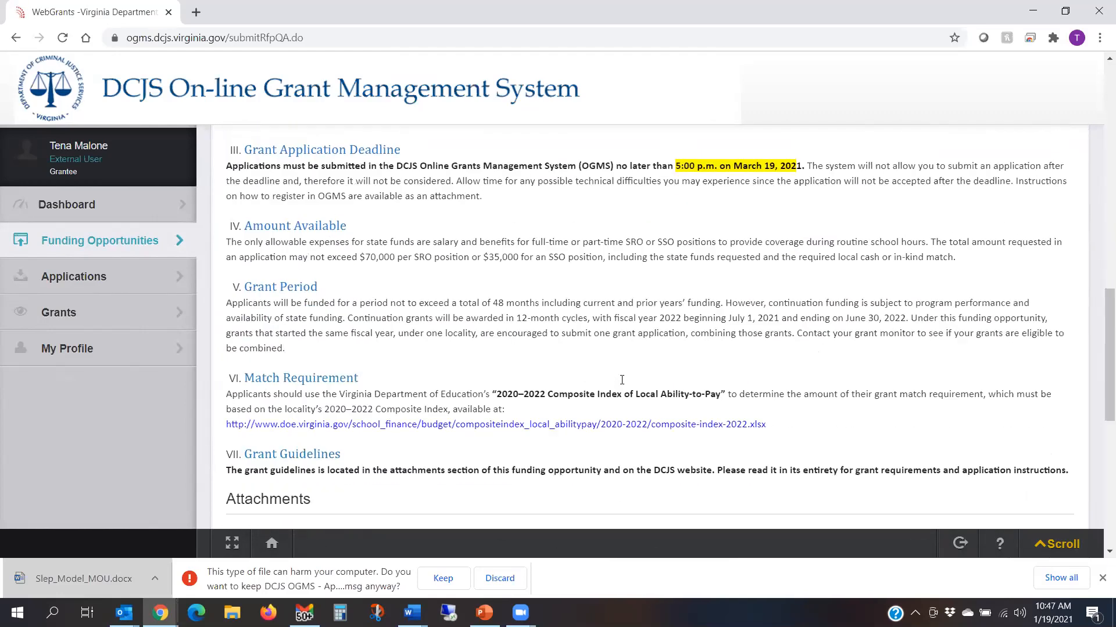
scroll(622, 380, "down", 7)
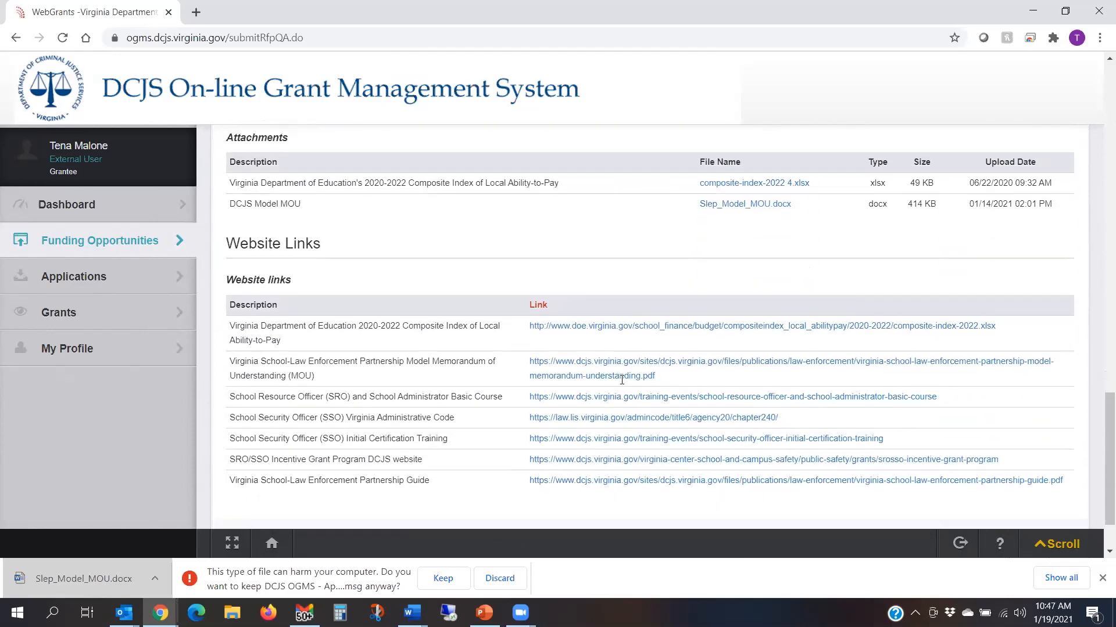
scroll(622, 380, "down", 2)
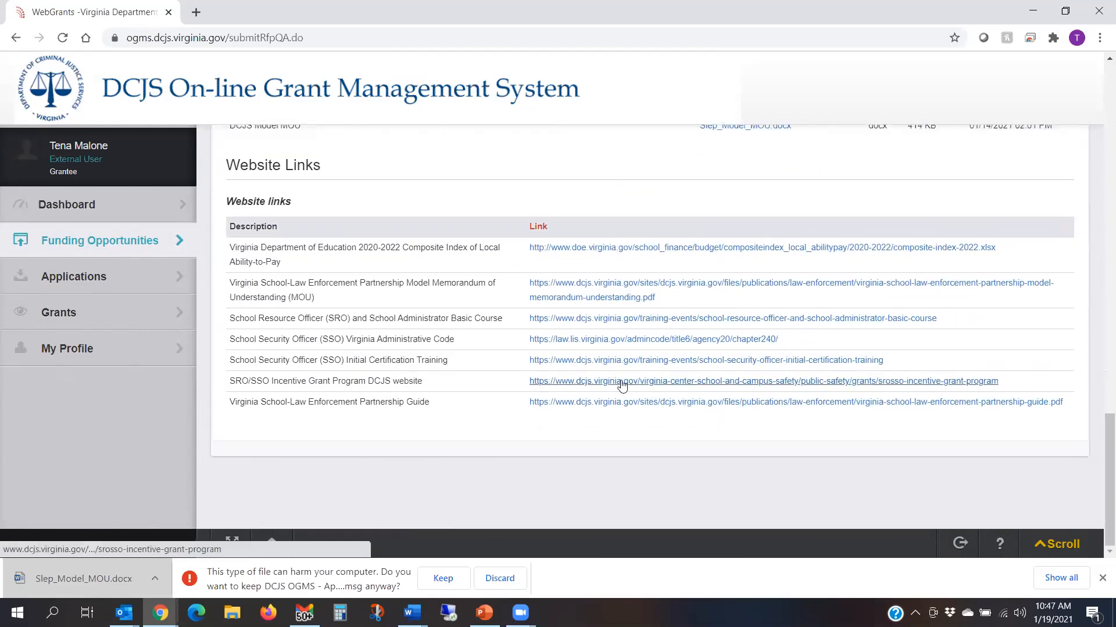
Step: Return to the list of posted funding opportunities and reopen SRO/SSO Incentive Grant Program - Continuation FY22
left_click(142, 242)
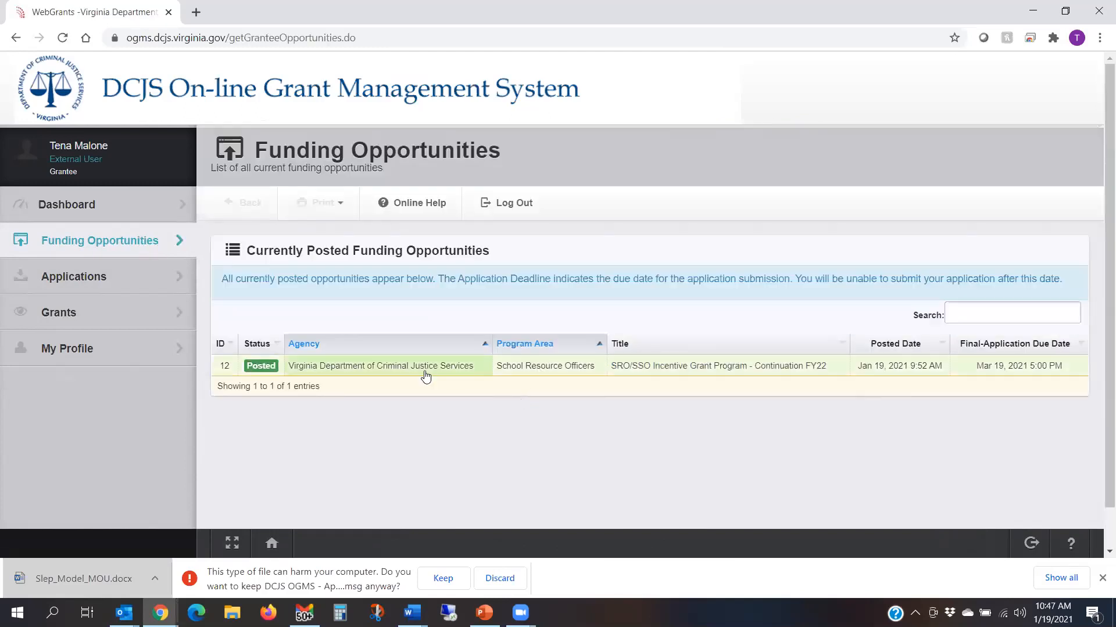
left_click(424, 366)
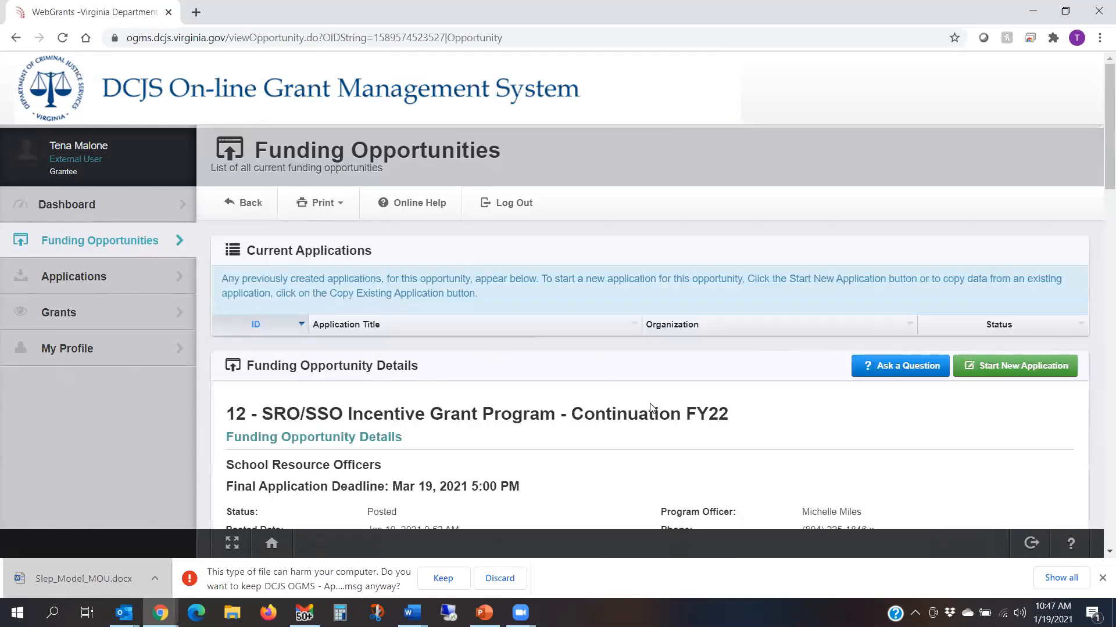
Step: Review the opportunity details down to the Questions section and highlight the posted question with its answer
scroll(649, 405, "down", 2)
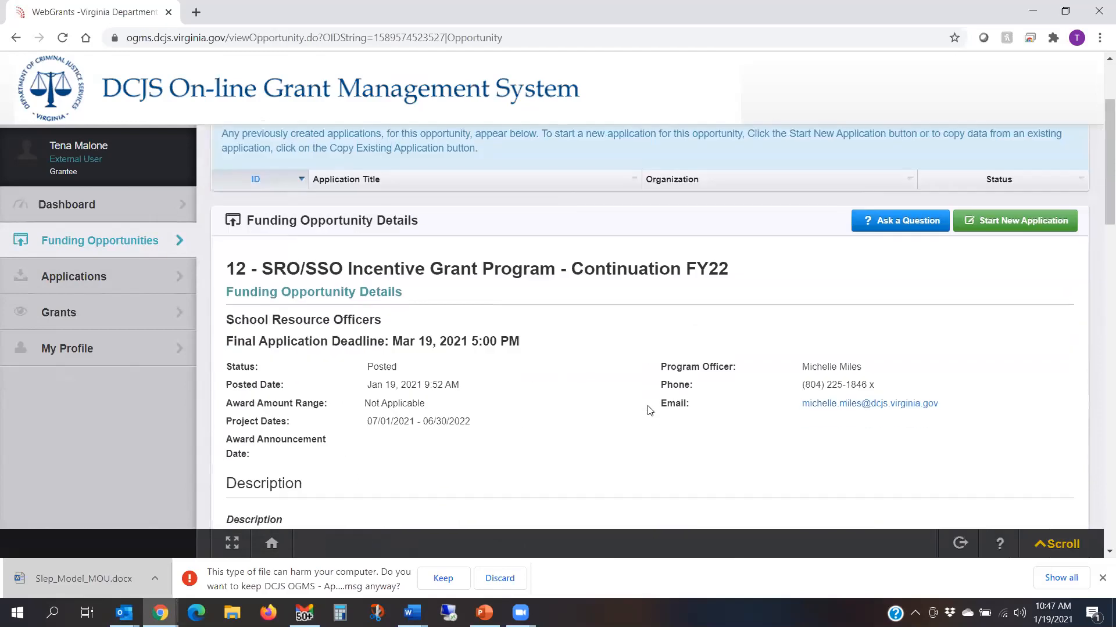
scroll(648, 411, "down", 5)
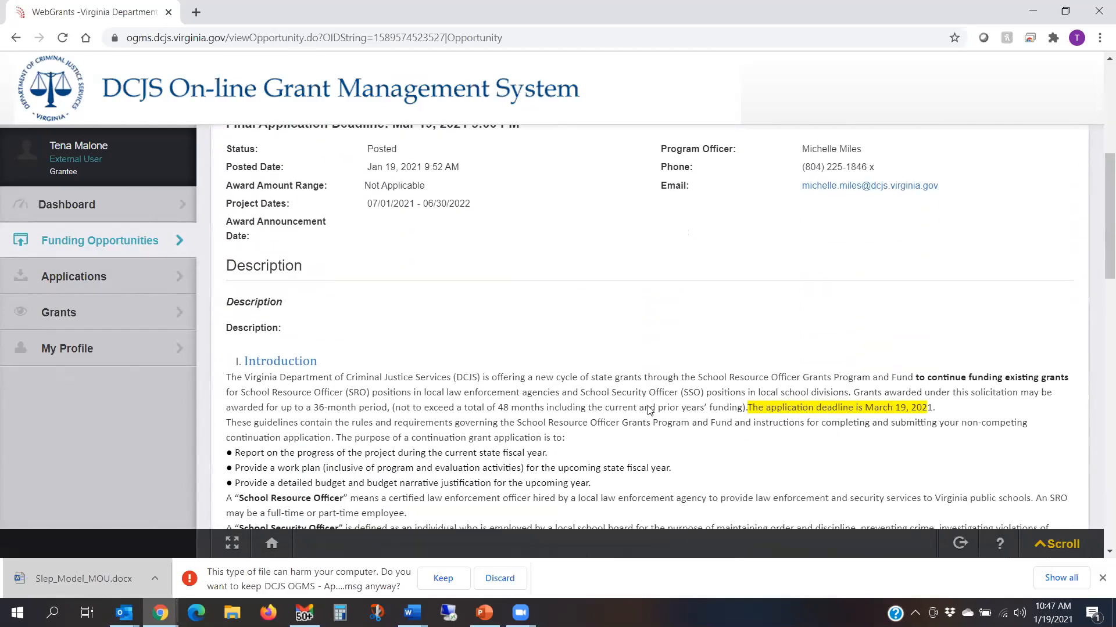
scroll(649, 406, "down", 5)
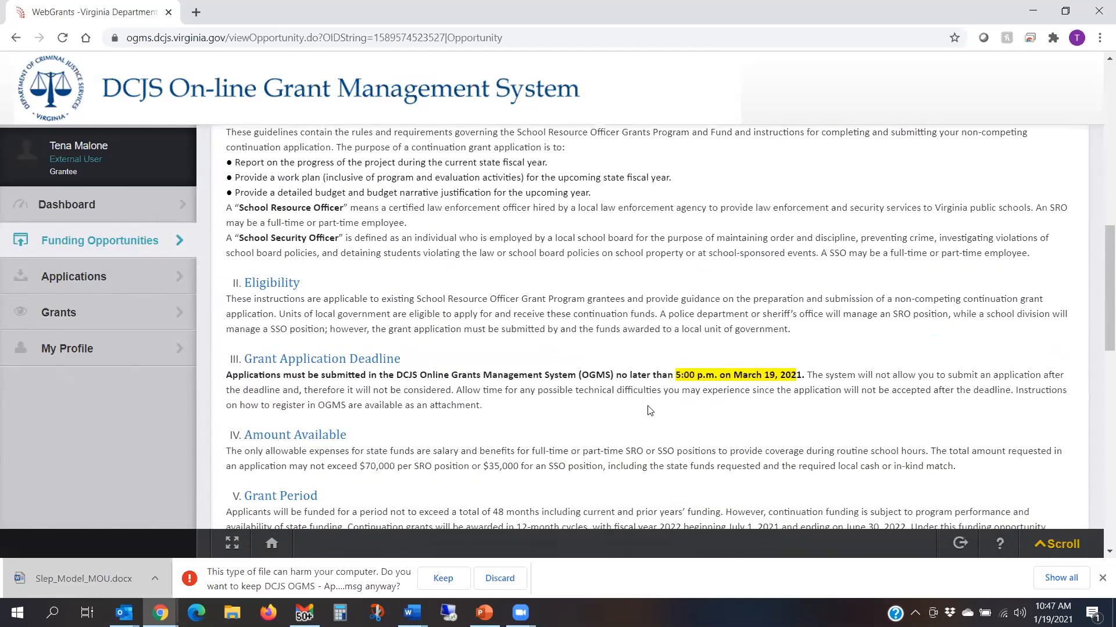
scroll(649, 410, "down", 5)
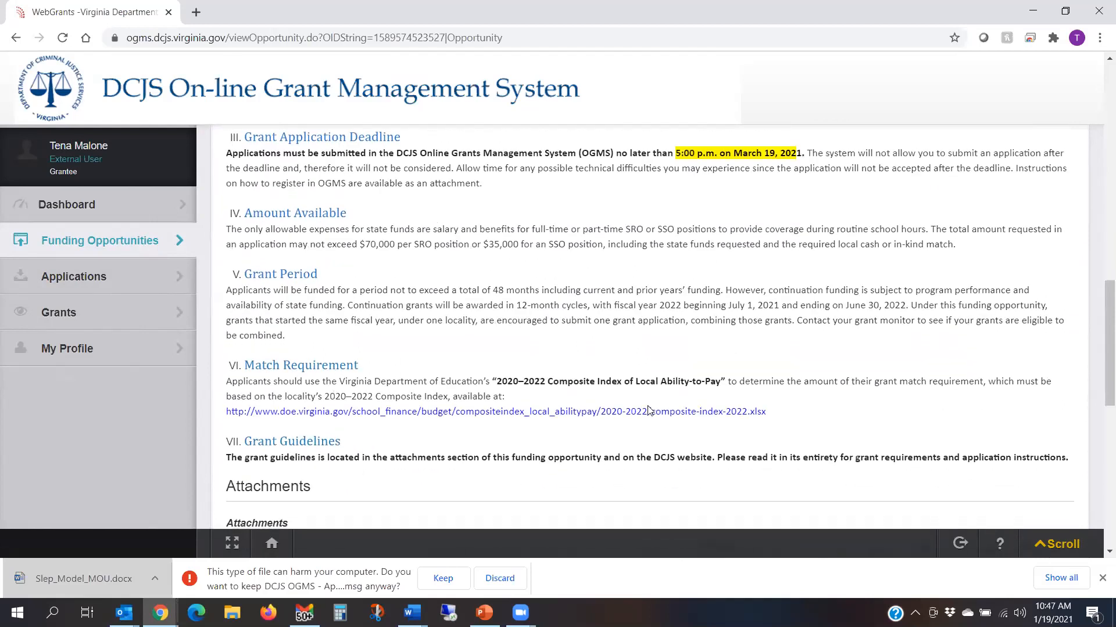
scroll(647, 407, "down", 4)
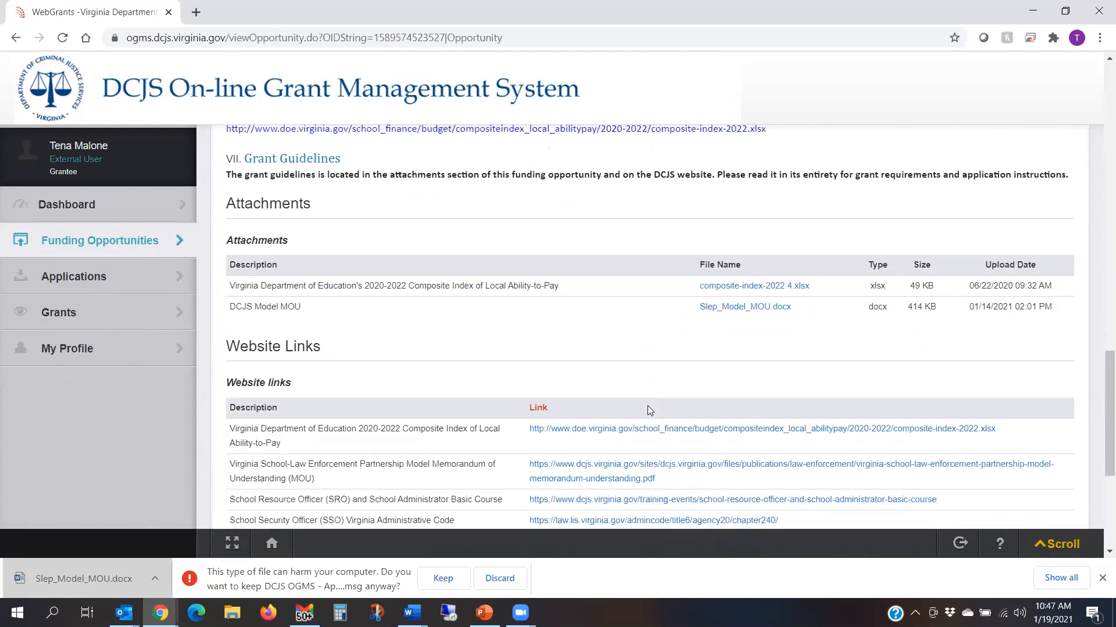
scroll(649, 408, "down", 4)
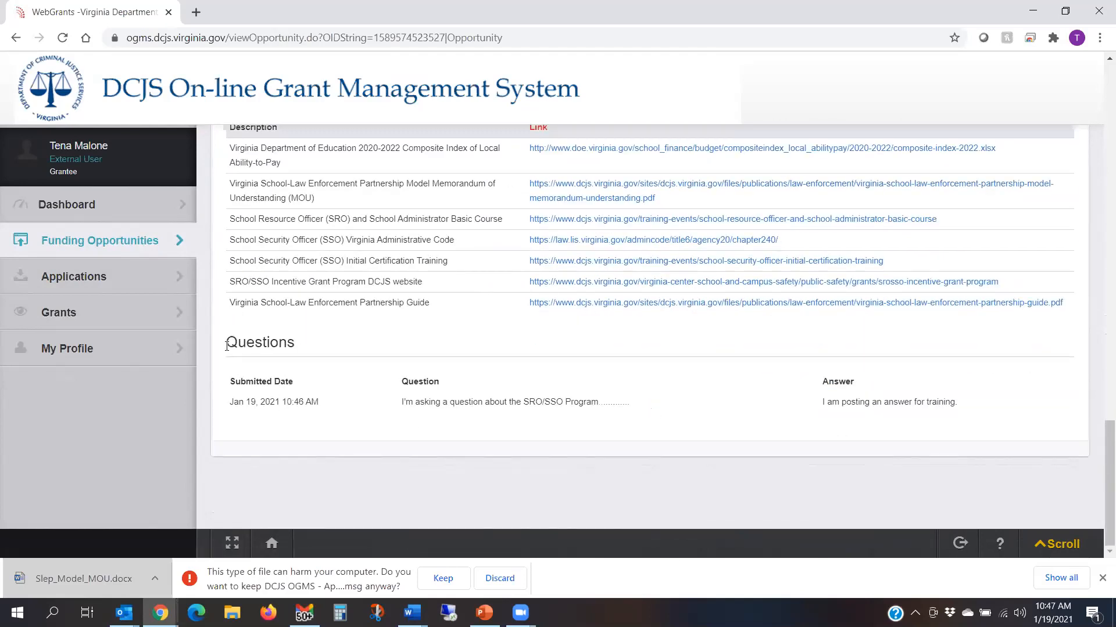
left_click_drag(227, 344, 1002, 405)
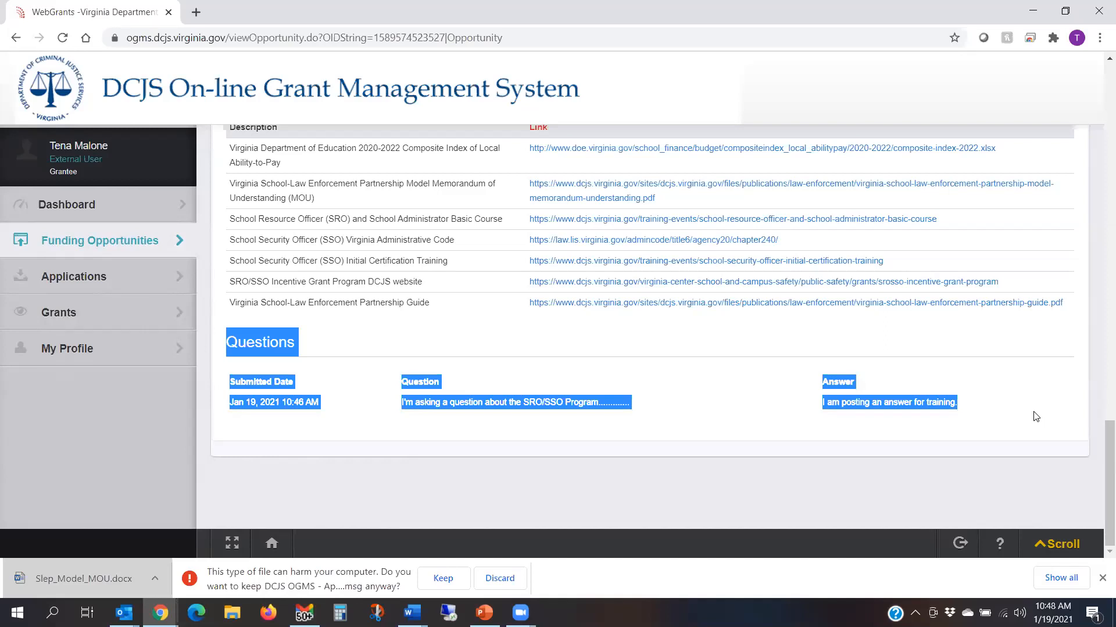
left_click(1036, 416)
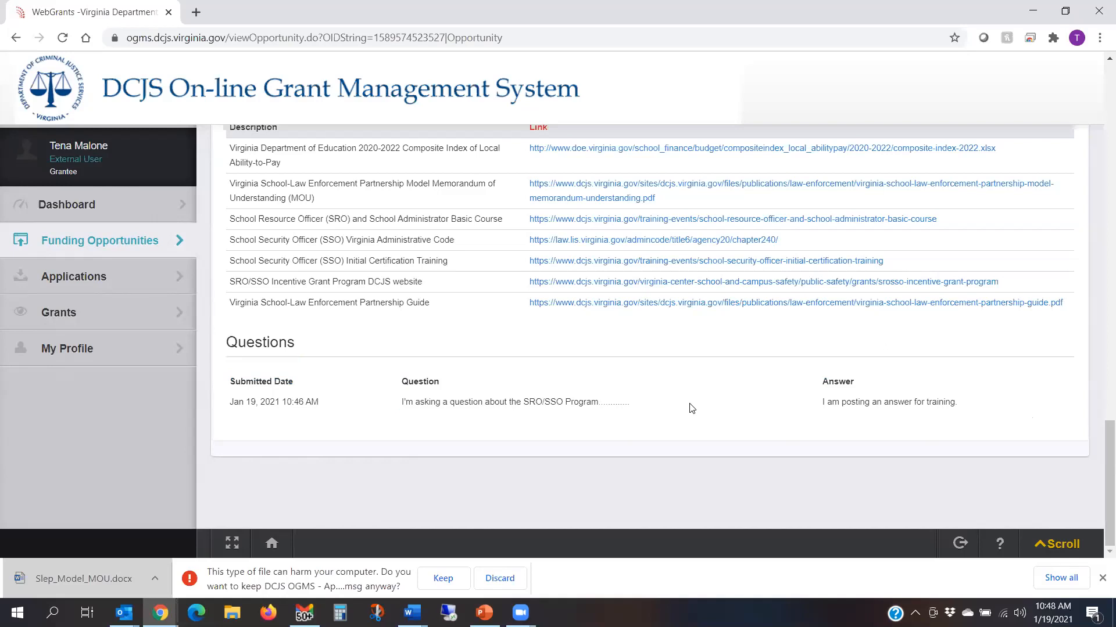
Step: Start a new application for the SRO/SSO Incentive Grant Program - Continuation FY22 opportunity
scroll(692, 409, "up", 1)
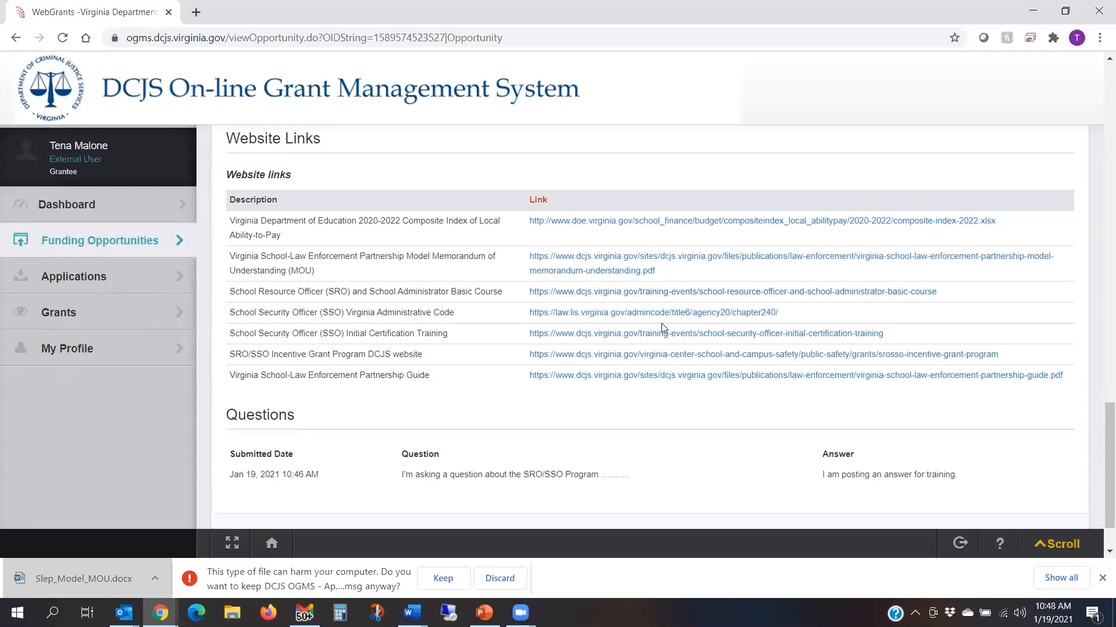
scroll(662, 326, "up", 2)
scroll(662, 326, "up", 15)
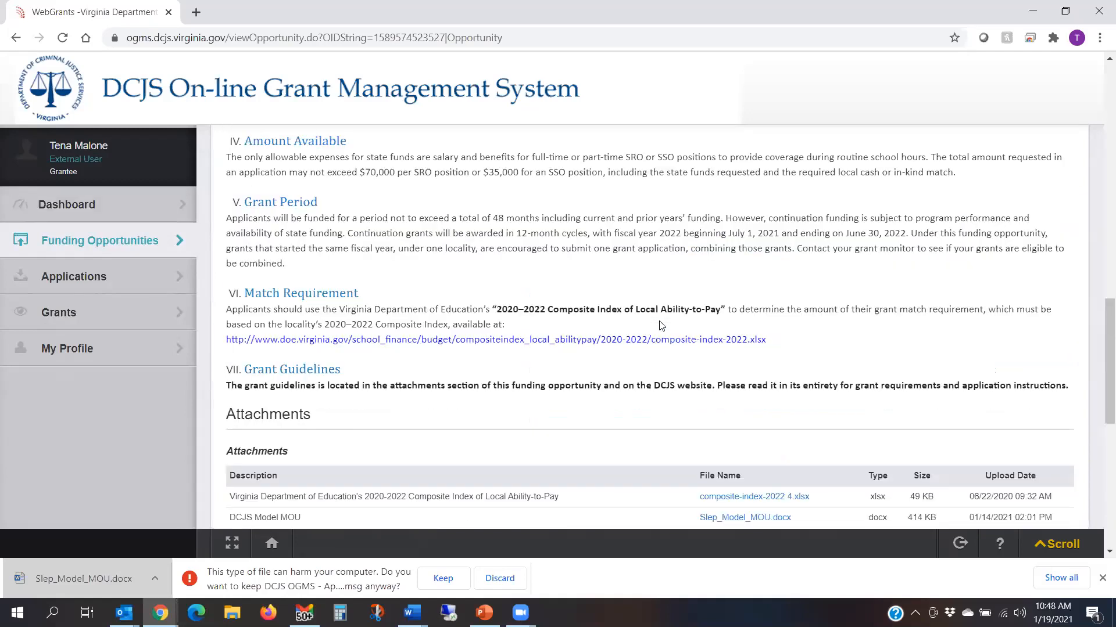
scroll(662, 326, "up", 1)
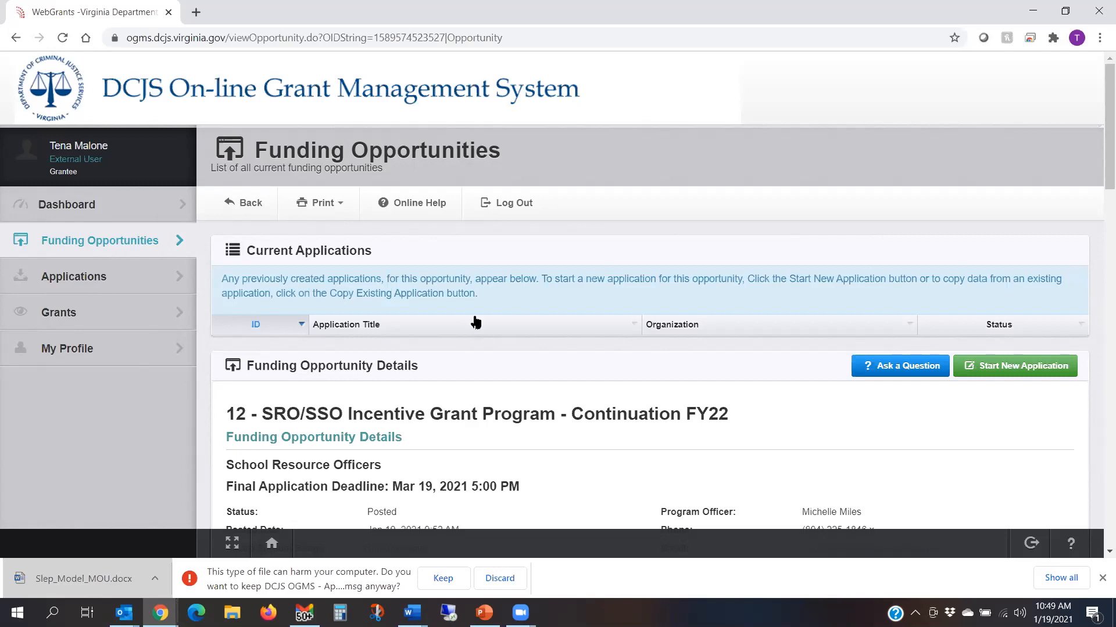
left_click(998, 372)
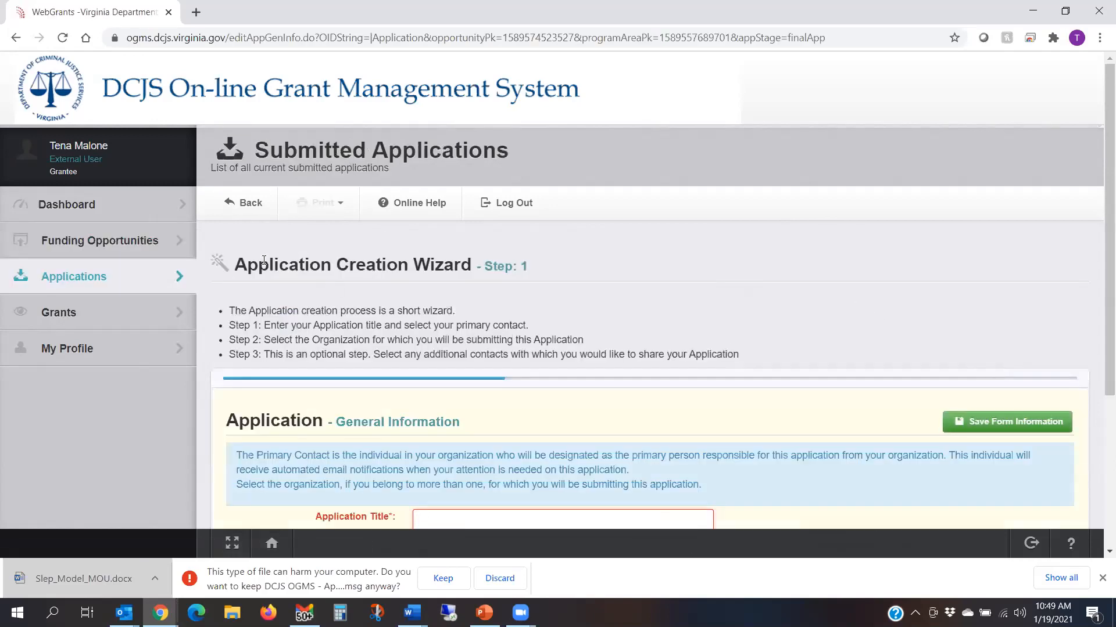
Step: Read the Application Creation Wizard's step overview and the primary contact guidance in General Information
left_click_drag(242, 267, 556, 267)
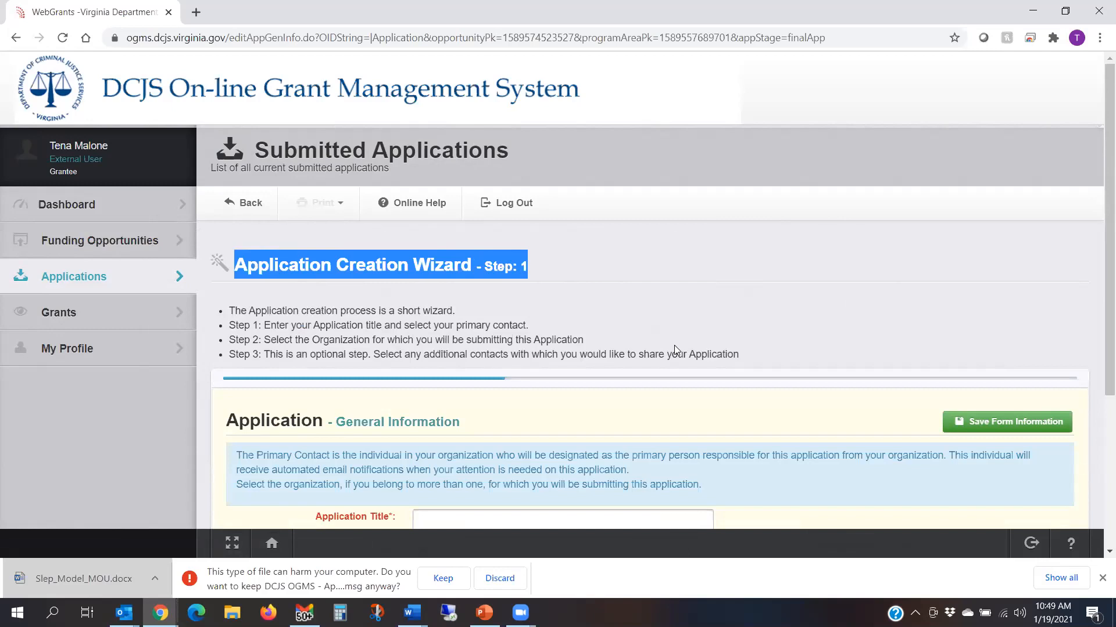
scroll(674, 345, "down", 1)
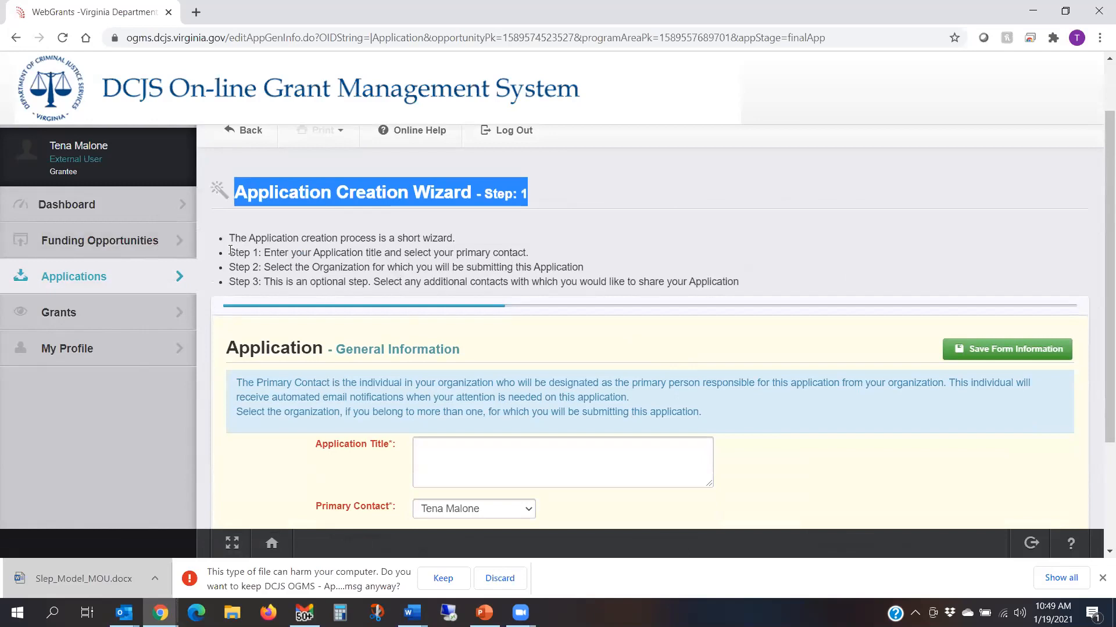
left_click_drag(231, 237, 781, 285)
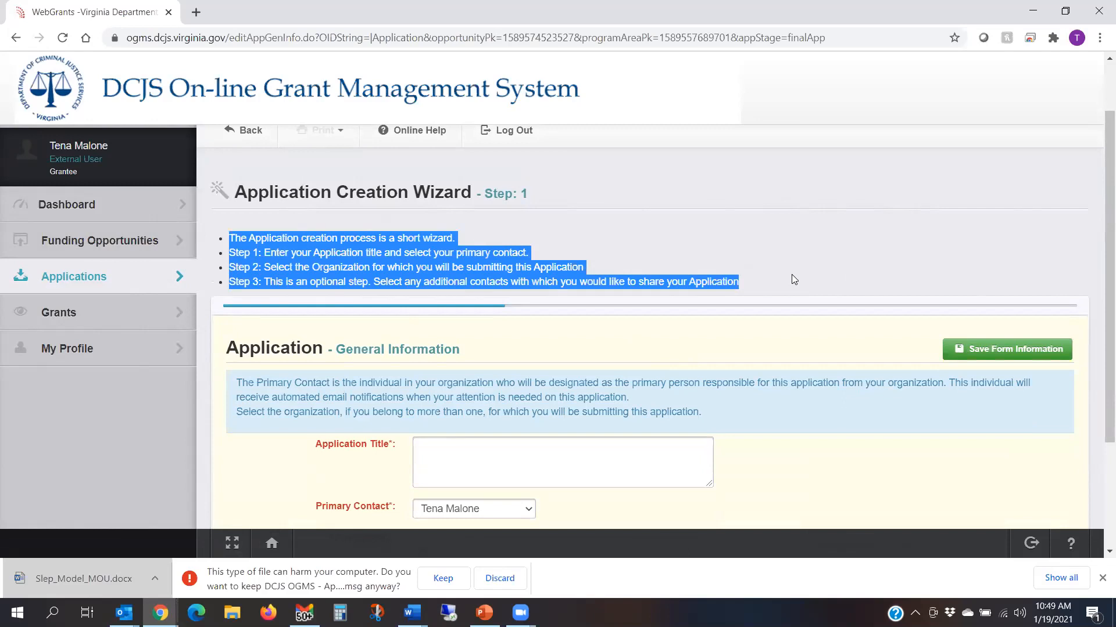
left_click(791, 274)
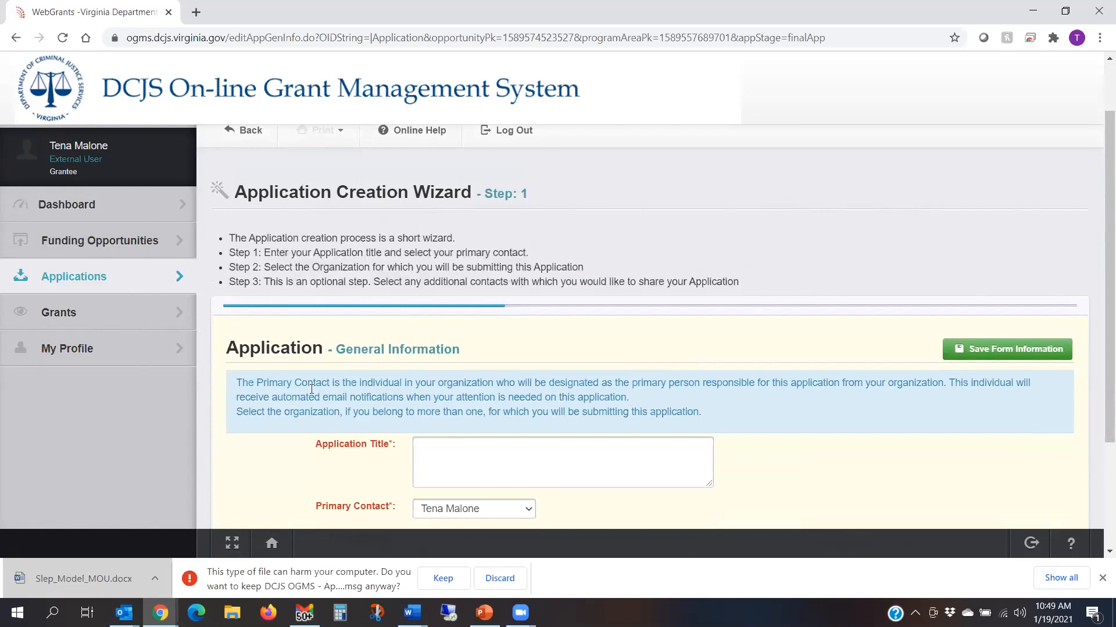
left_click_drag(268, 382, 708, 412)
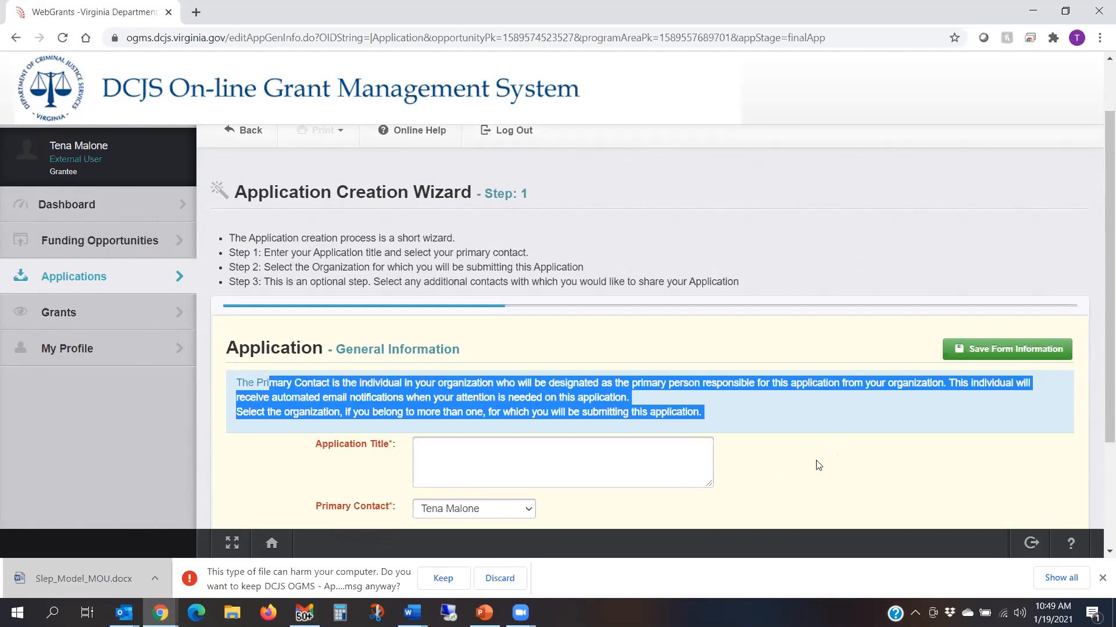
Step: Enter "Application Title for SSO - TM" as the application title
left_click(669, 463)
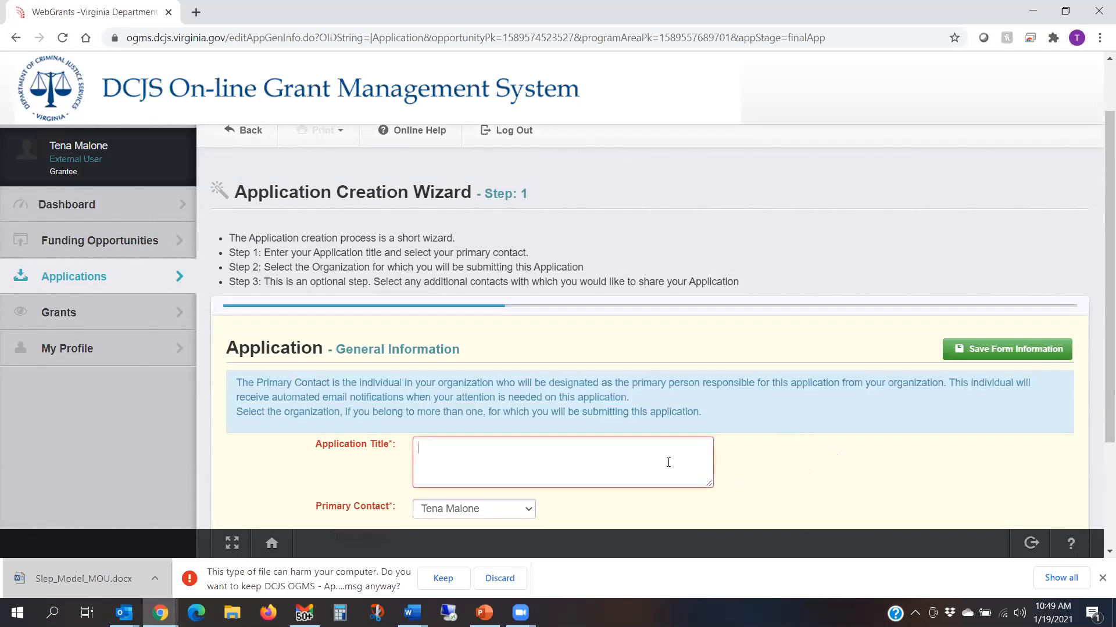
scroll(694, 448, "down", 1)
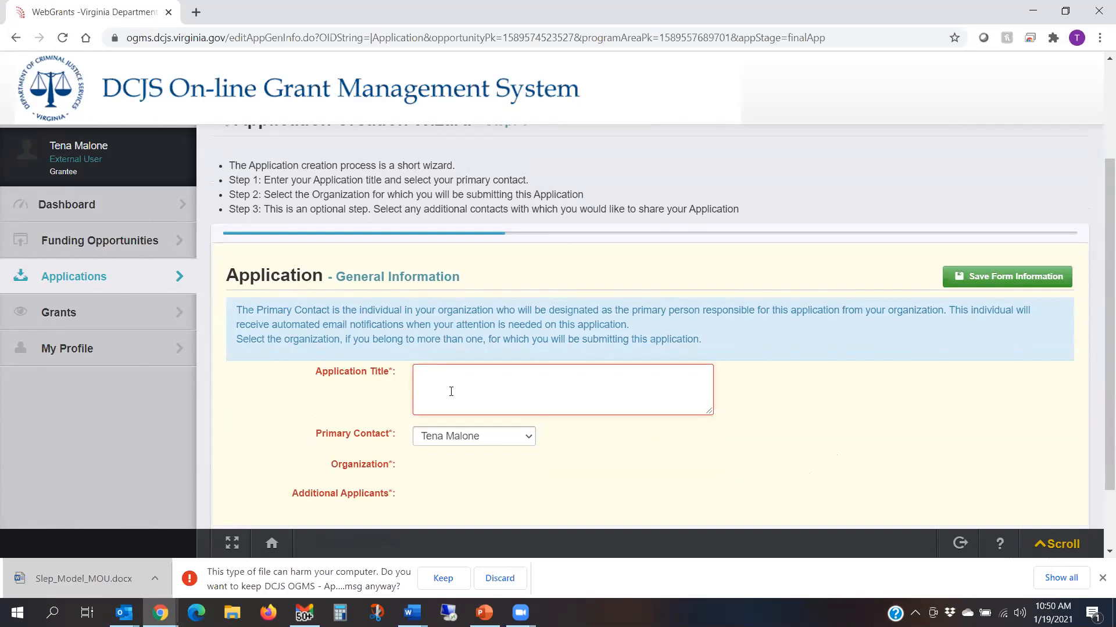
type("Ap")
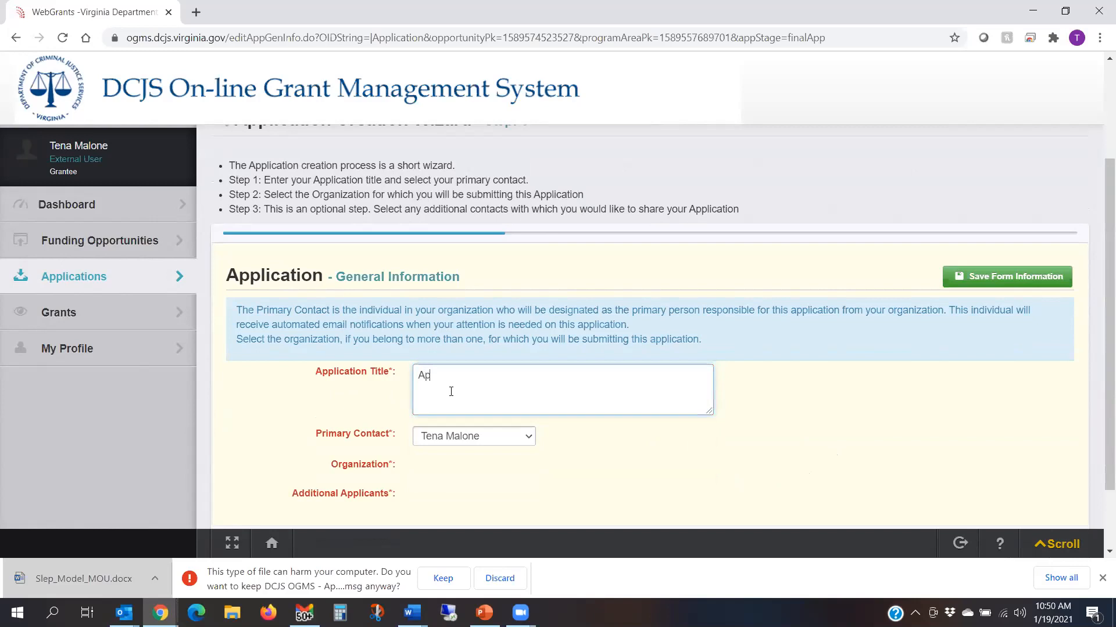
type("plication Title for SSO - TM")
Step: Check the available primary contacts, keep the preselected one, and save the application's general information
left_click_drag(55, 146, 122, 161)
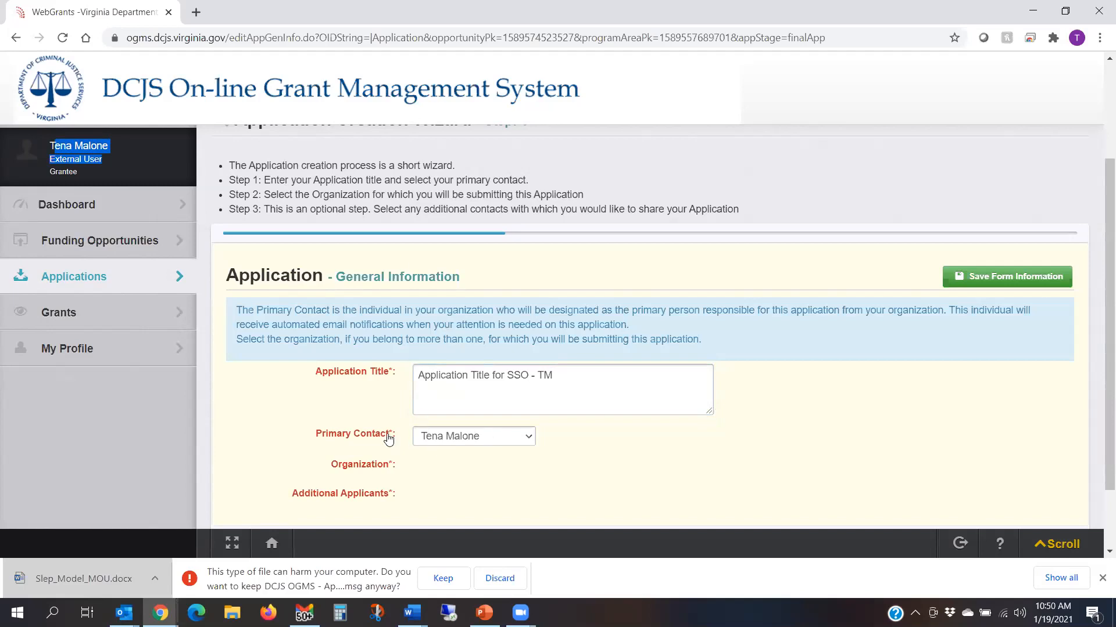
left_click_drag(308, 440, 394, 442)
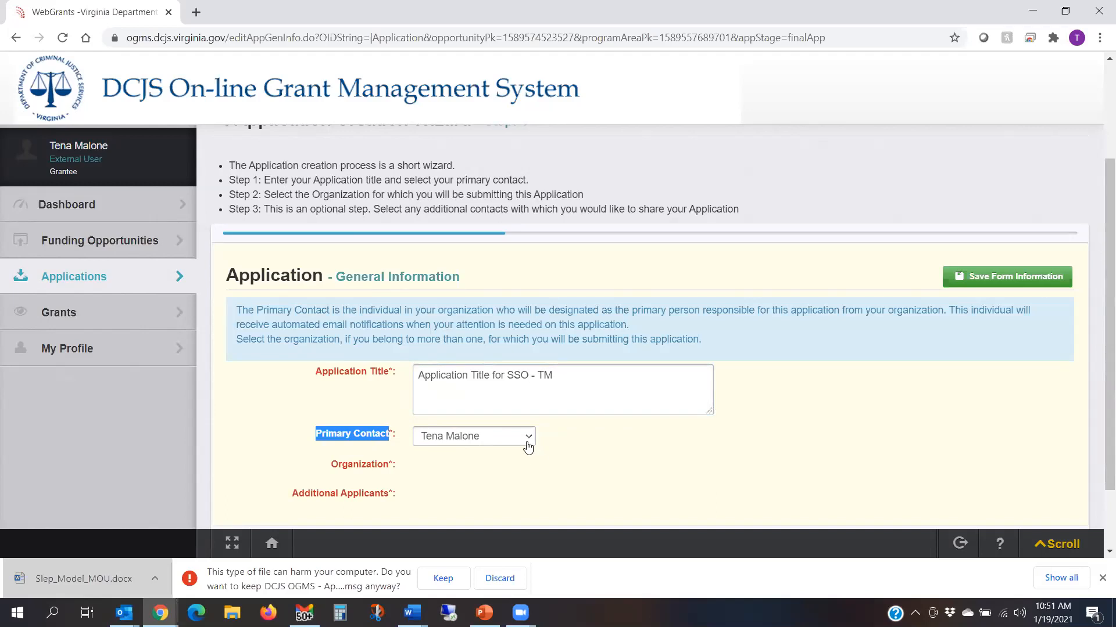
left_click(527, 447)
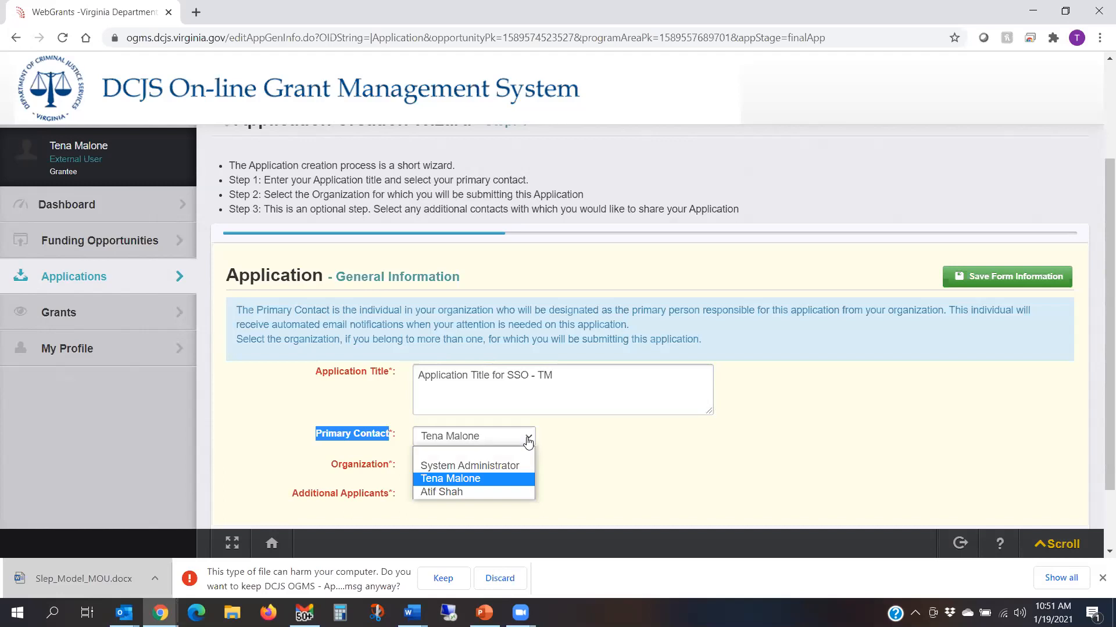
left_click(528, 442)
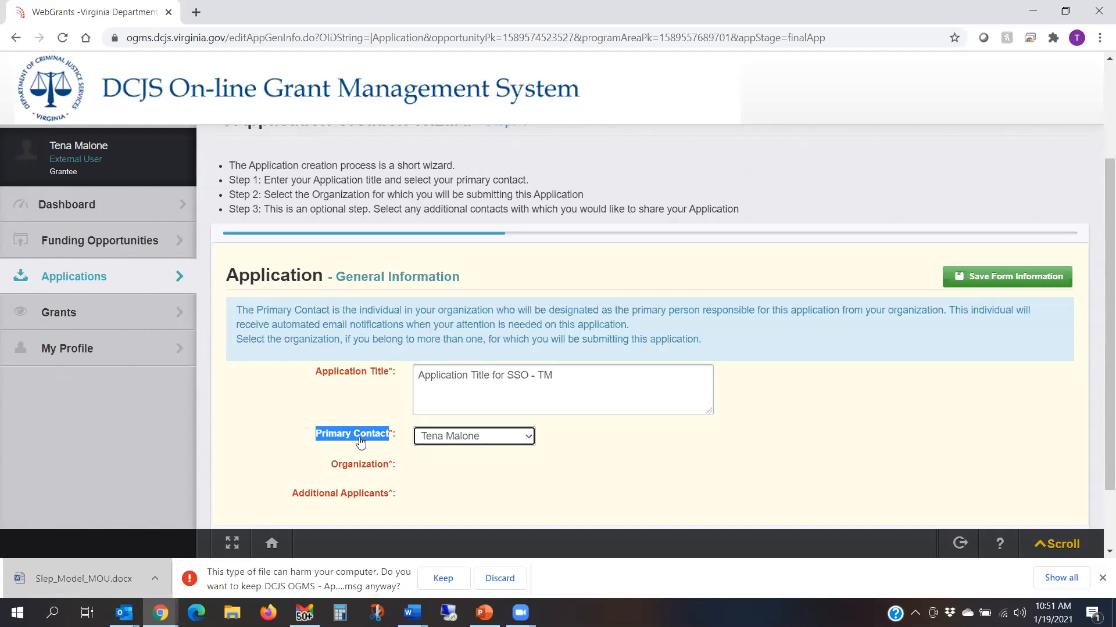
left_click_drag(315, 375, 393, 379)
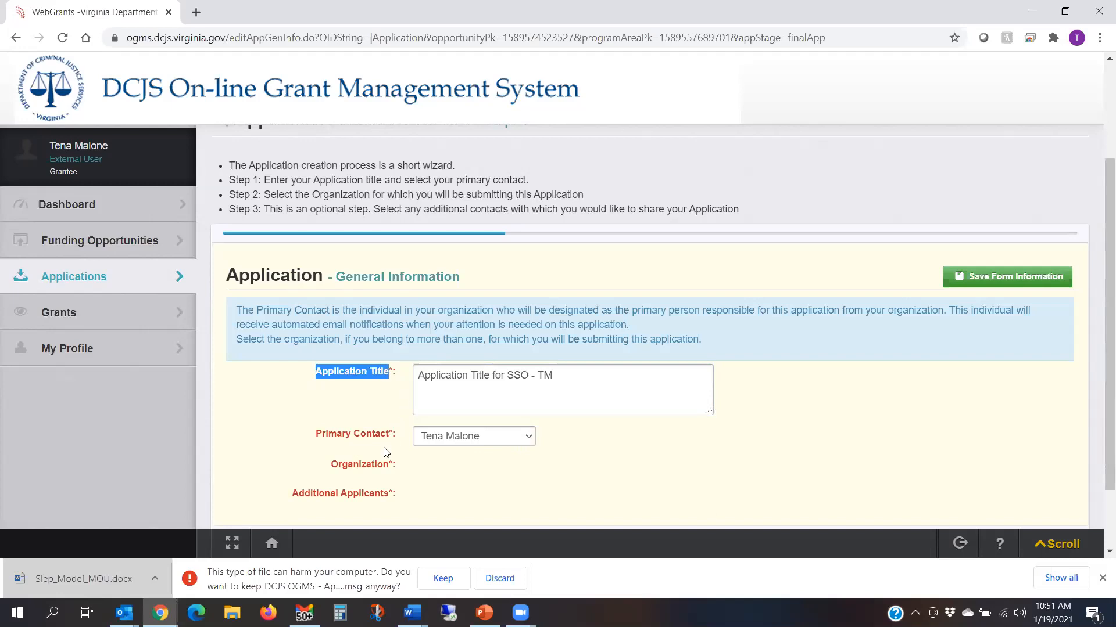
left_click(356, 442)
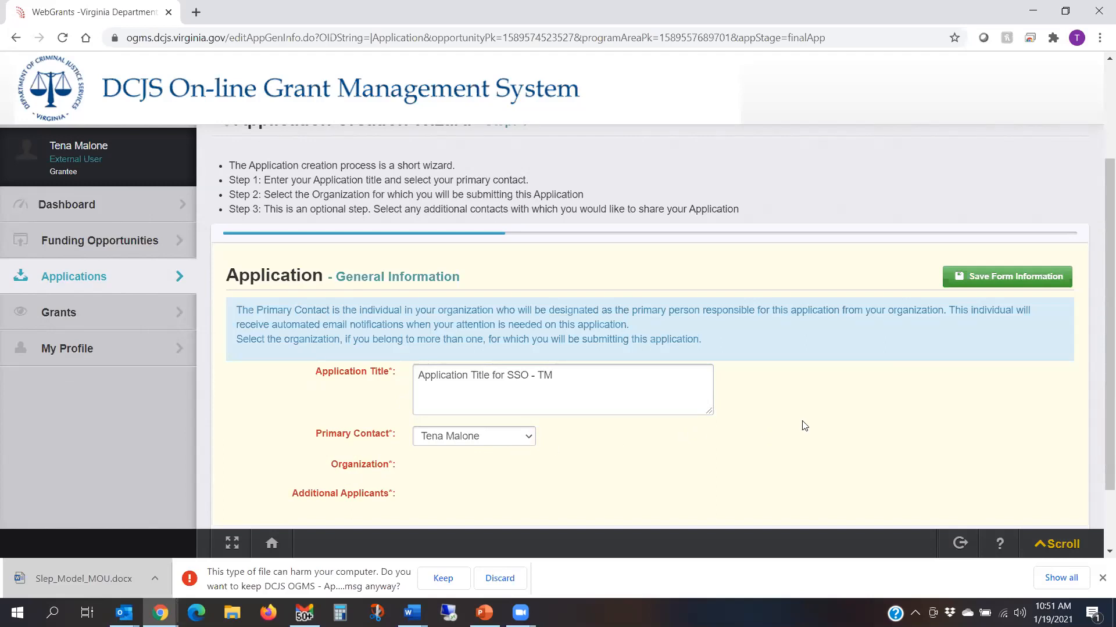
left_click(971, 278)
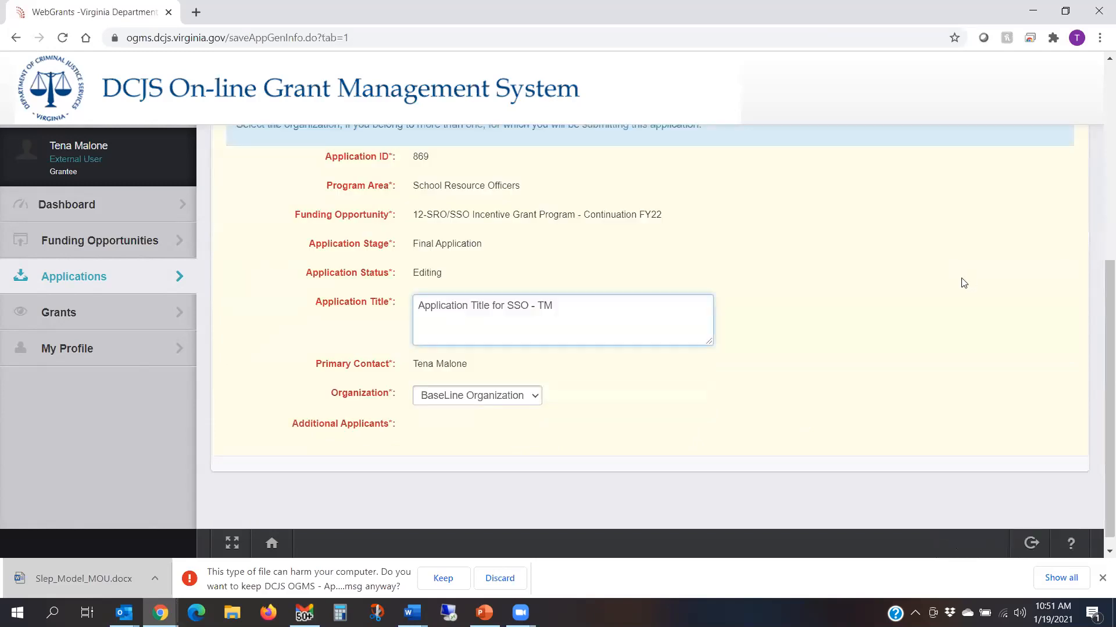
Step: Read the wizard's Step 2 instruction on selecting the organization and the guidance on the primary contact's role
scroll(964, 283, "up", 1)
scroll(961, 278, "up", 1)
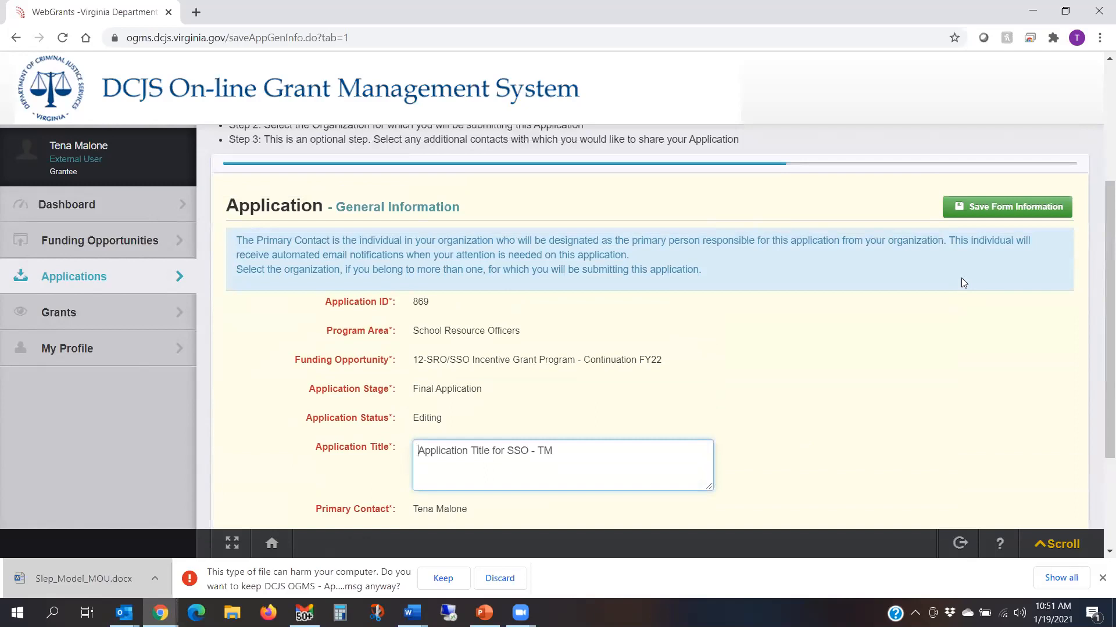
scroll(961, 279, "up", 2)
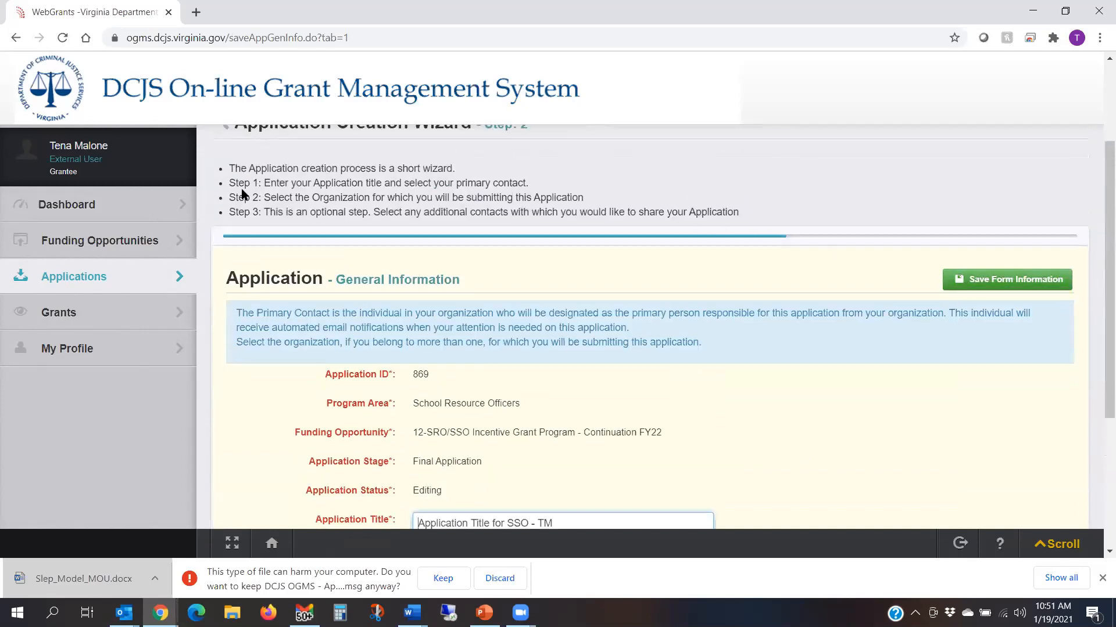
left_click_drag(257, 197, 600, 199)
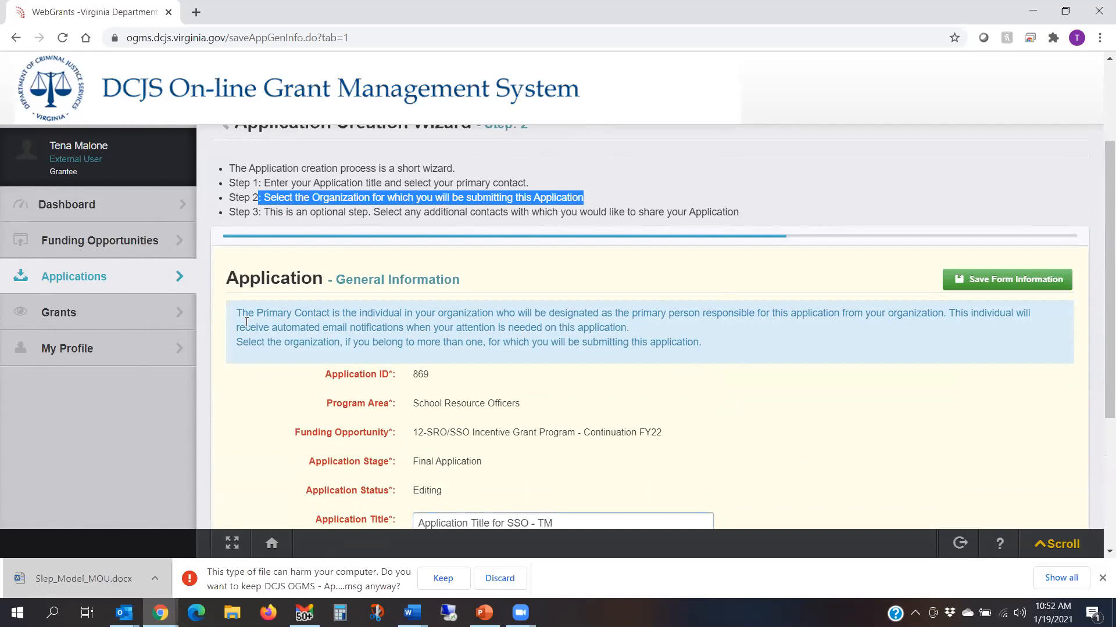
left_click_drag(248, 315, 648, 326)
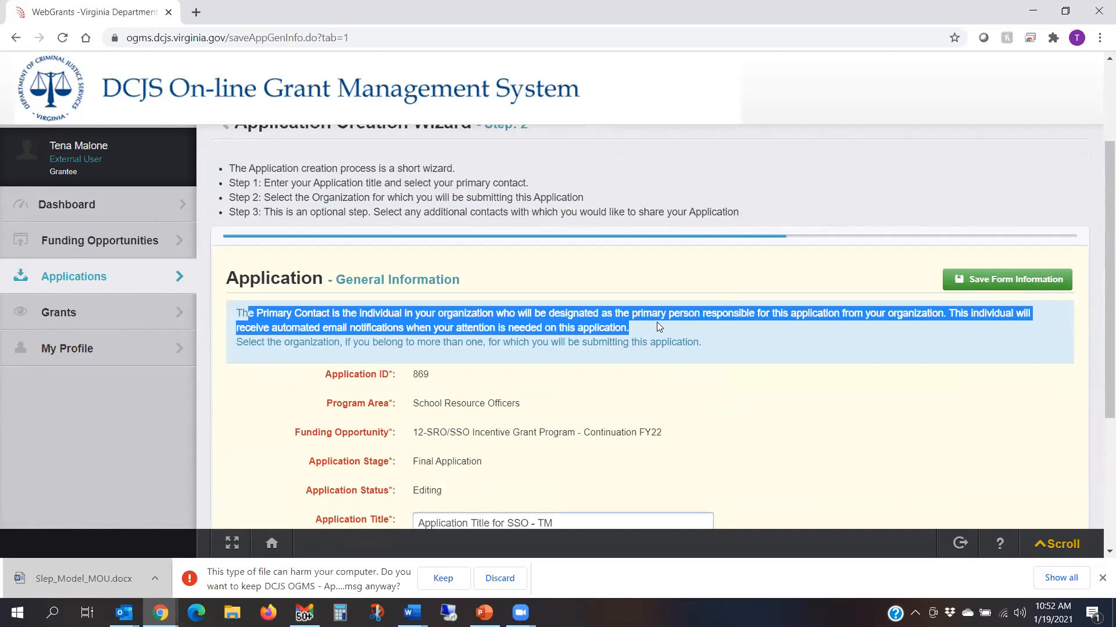
left_click(803, 446)
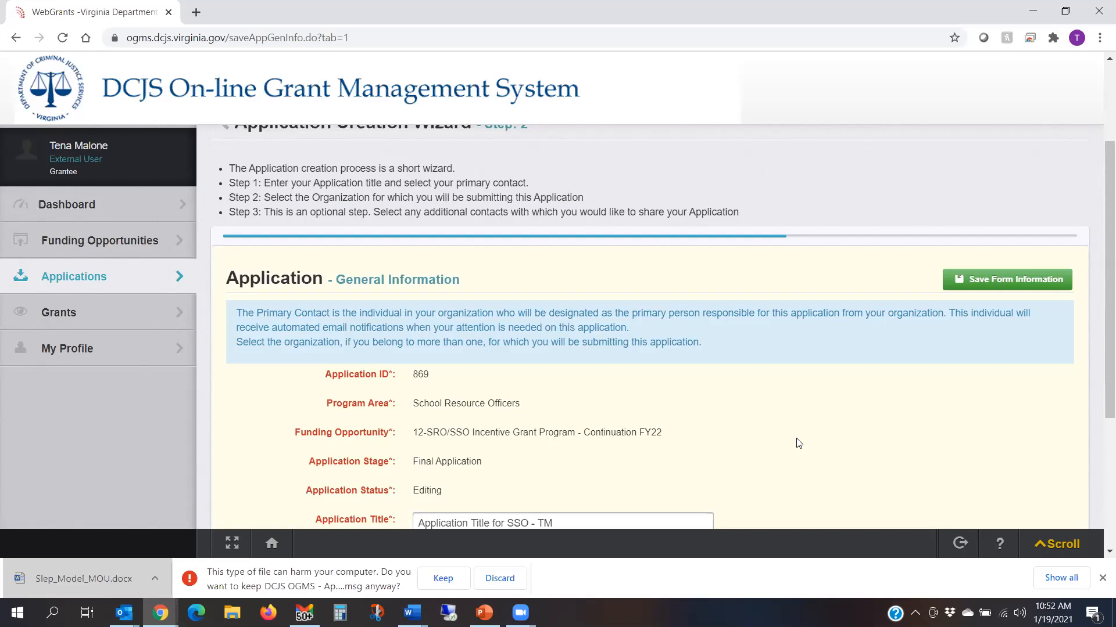
Step: Review the saved application's general information down to the organization field, highlighting the primary contact entry
scroll(799, 443, "down", 1)
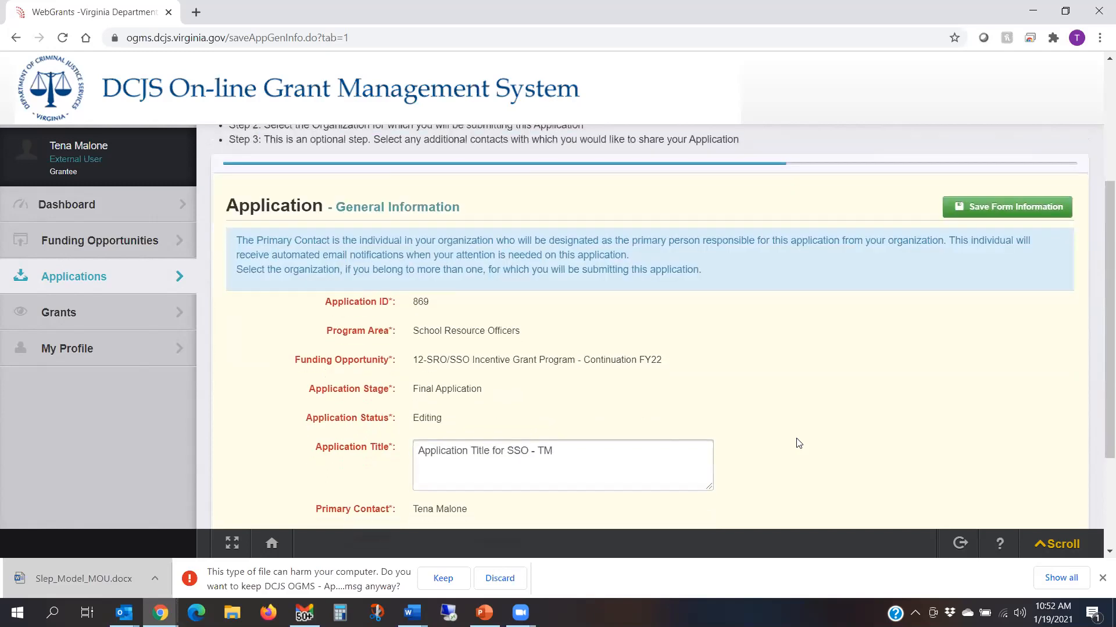
scroll(799, 443, "down", 1)
scroll(797, 443, "down", 1)
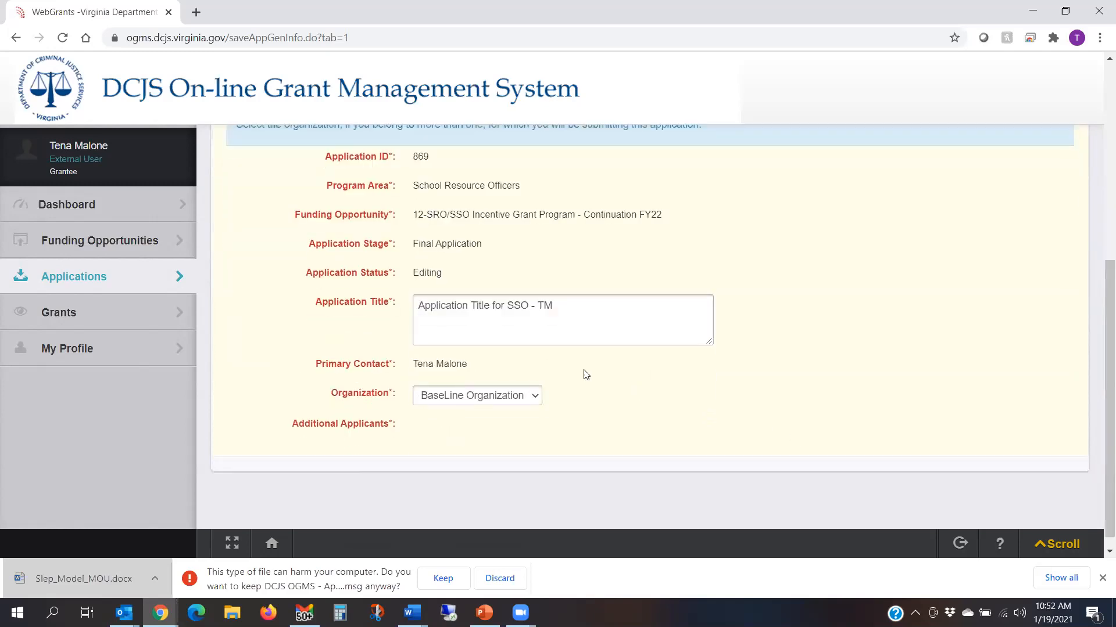
left_click_drag(308, 365, 552, 370)
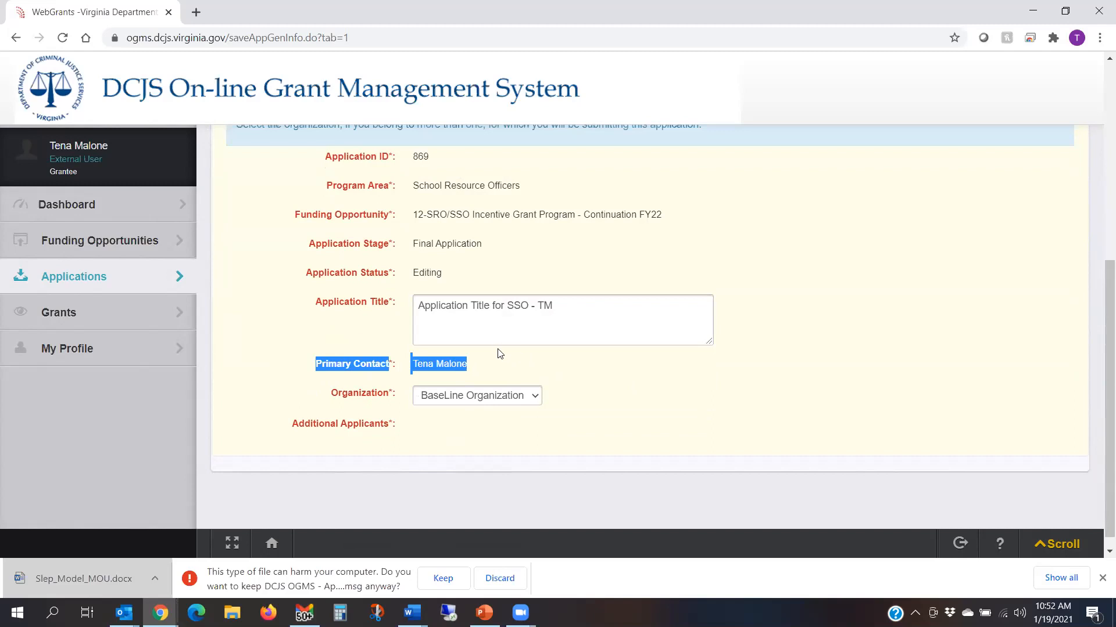
Step: Check the available organizations, keep BaseLine Organization for the application, and save the form information
left_click(522, 397)
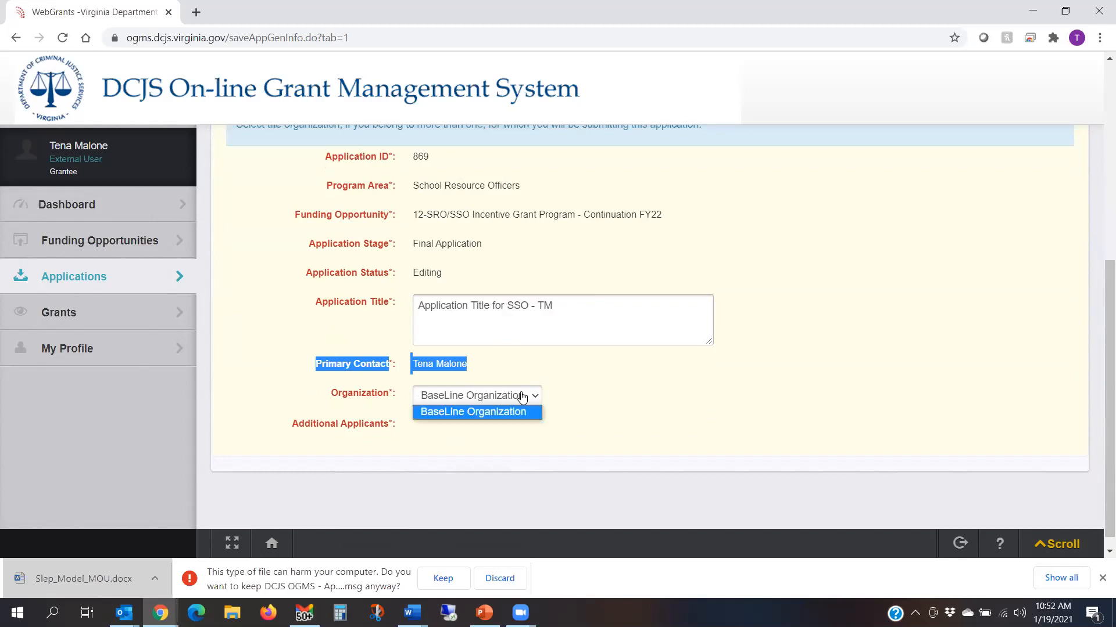
left_click(488, 397)
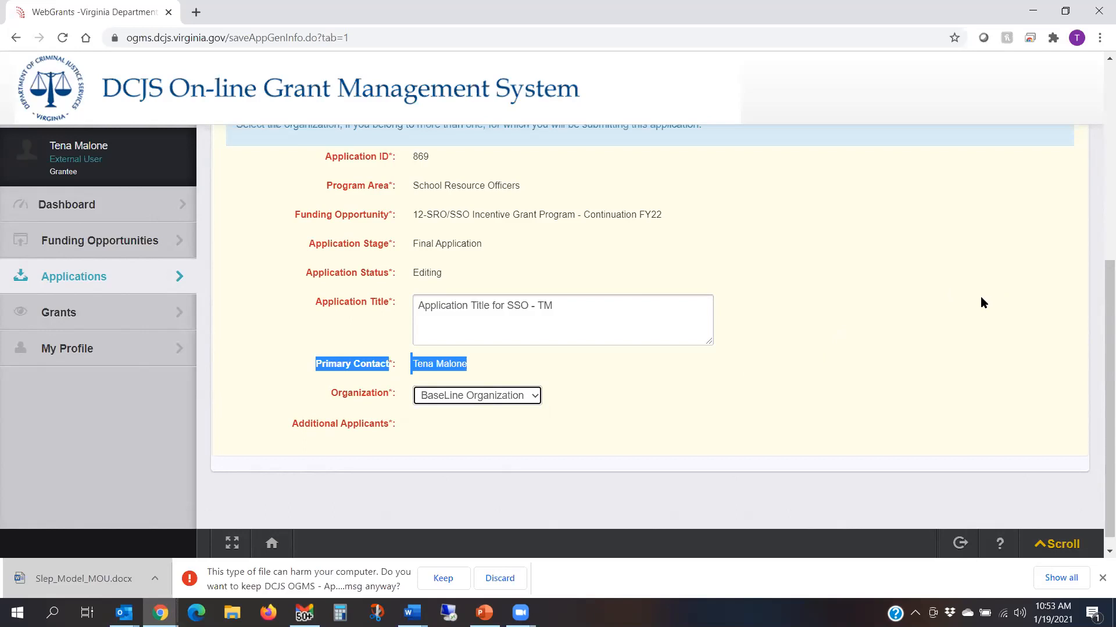
left_click(596, 305)
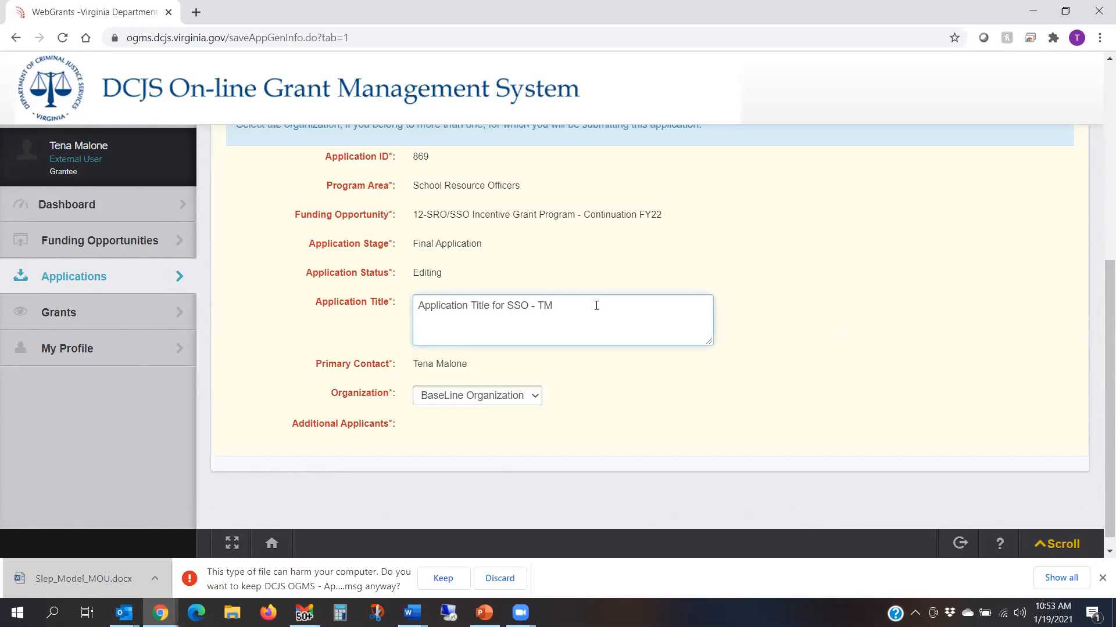
left_click_drag(321, 404, 573, 405)
scroll(916, 273, "up", 3)
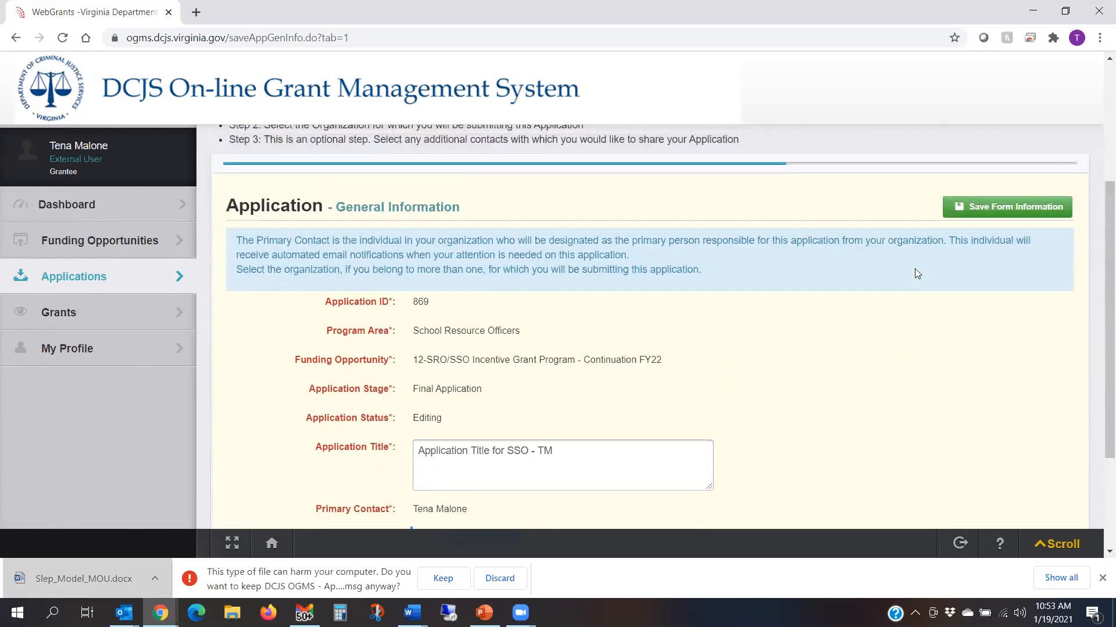
left_click(1023, 209)
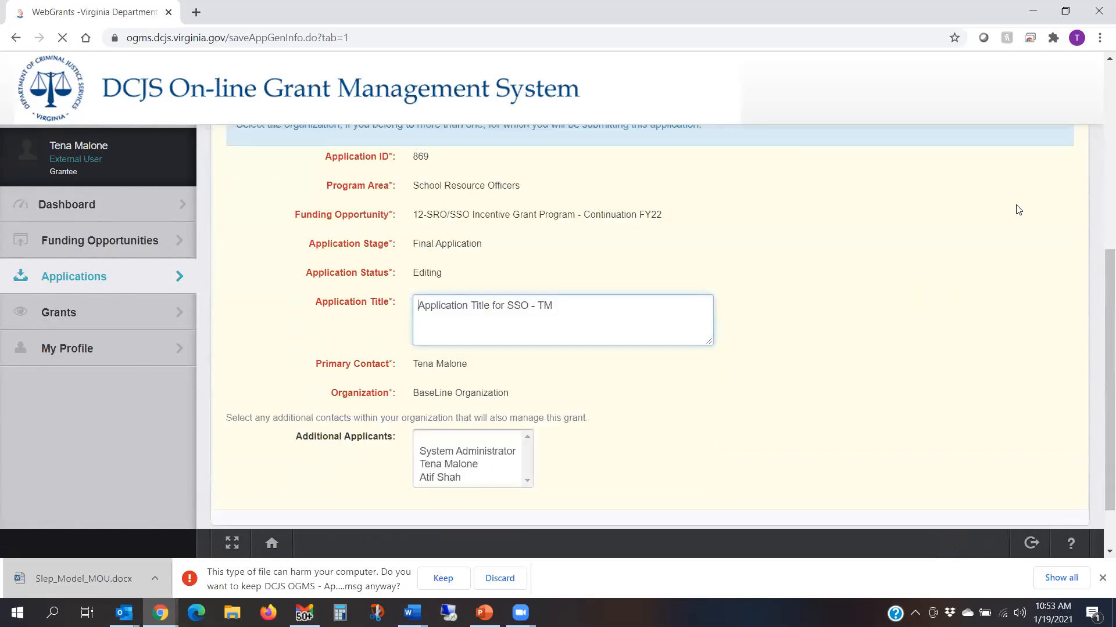
Step: Read the wizard's Step 3 instruction on optionally selecting additional contacts to share the application with
scroll(912, 281, "up", 4)
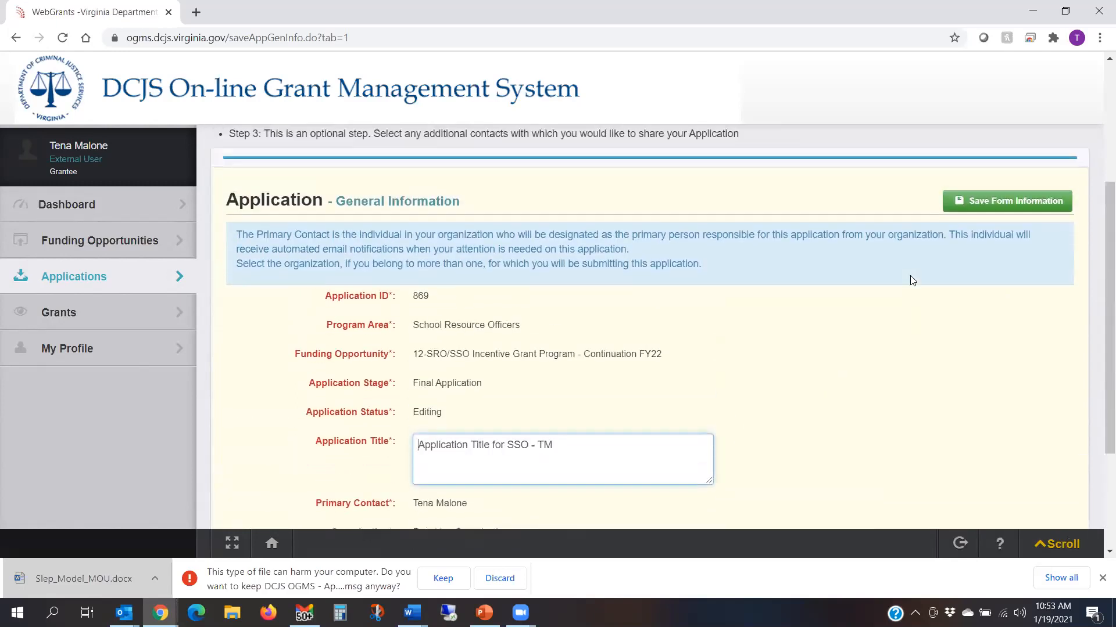
scroll(886, 266, "up", 1)
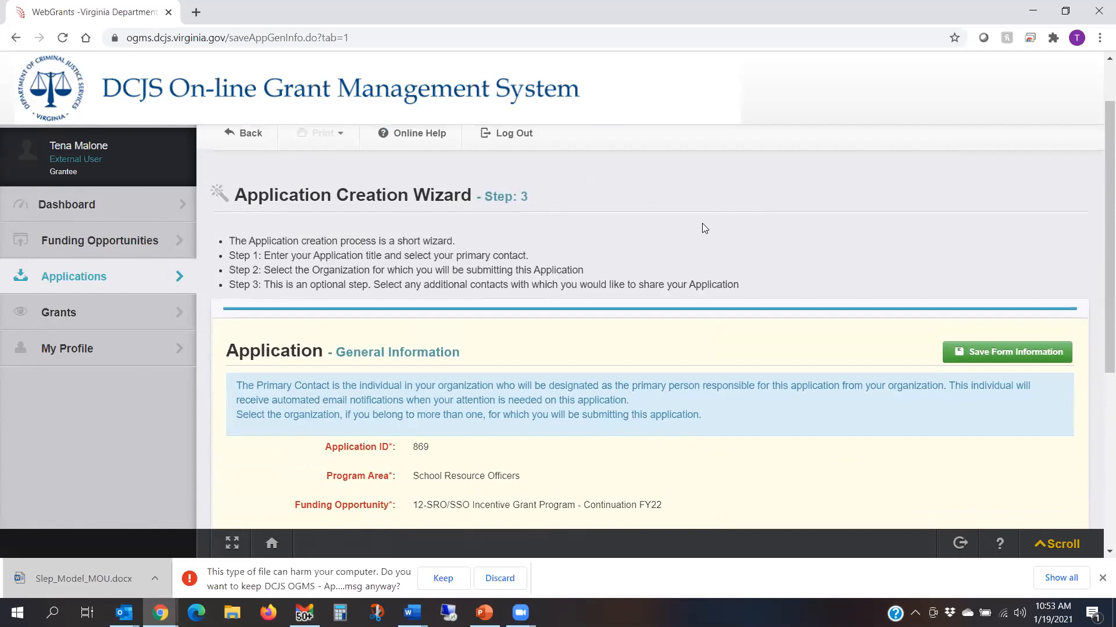
left_click_drag(275, 284, 789, 288)
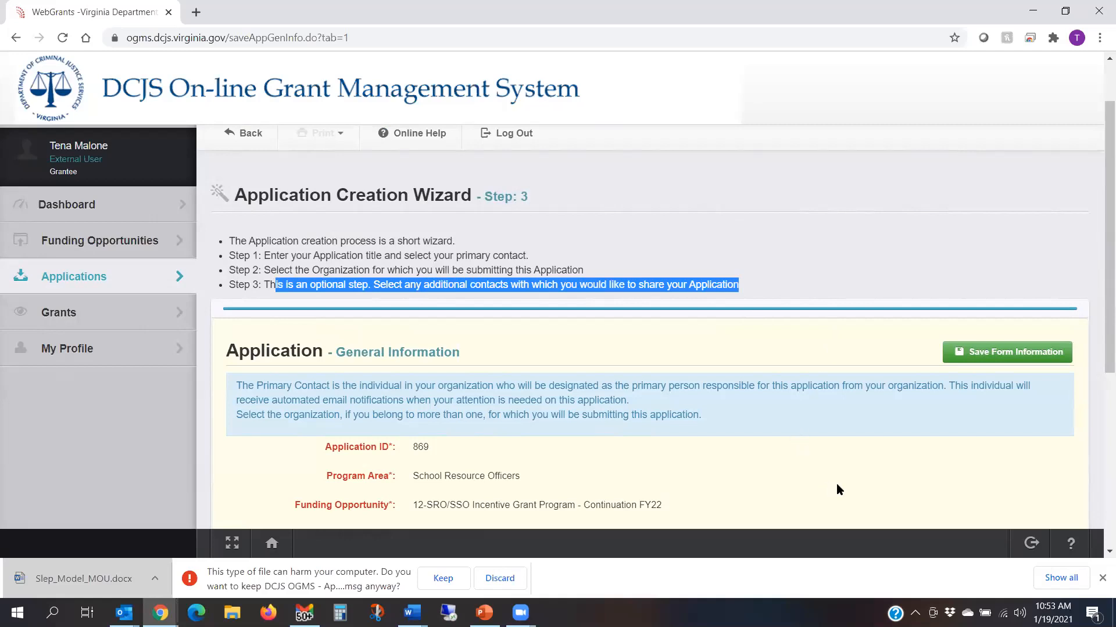
Step: Add the last contact listed under Additional Applicants as an additional manager of the grant
scroll(837, 484, "down", 2)
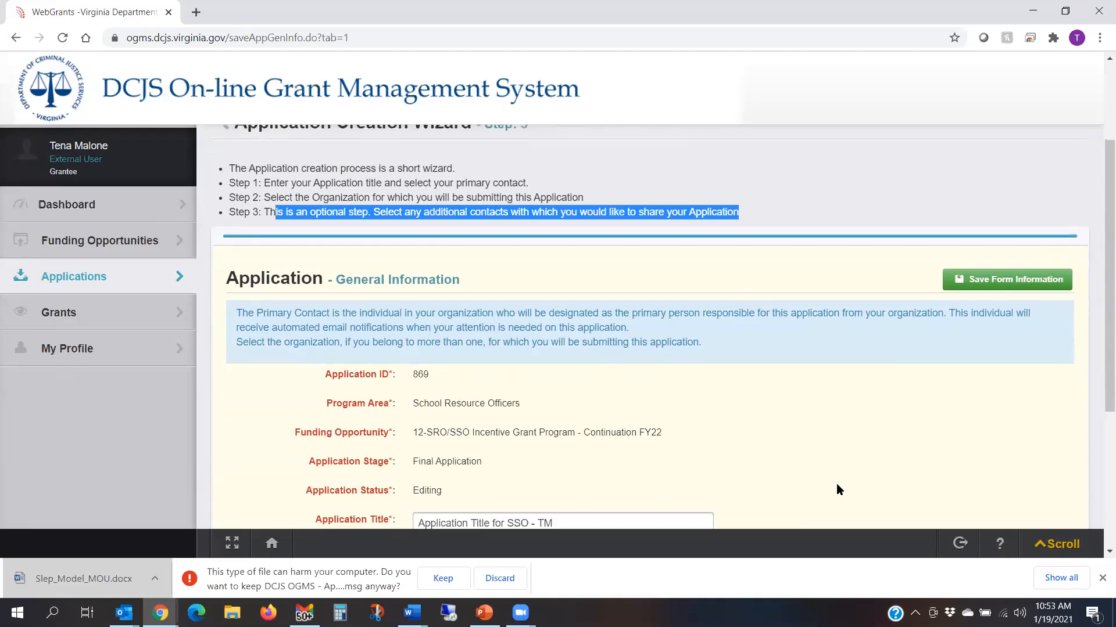
scroll(837, 486, "down", 2)
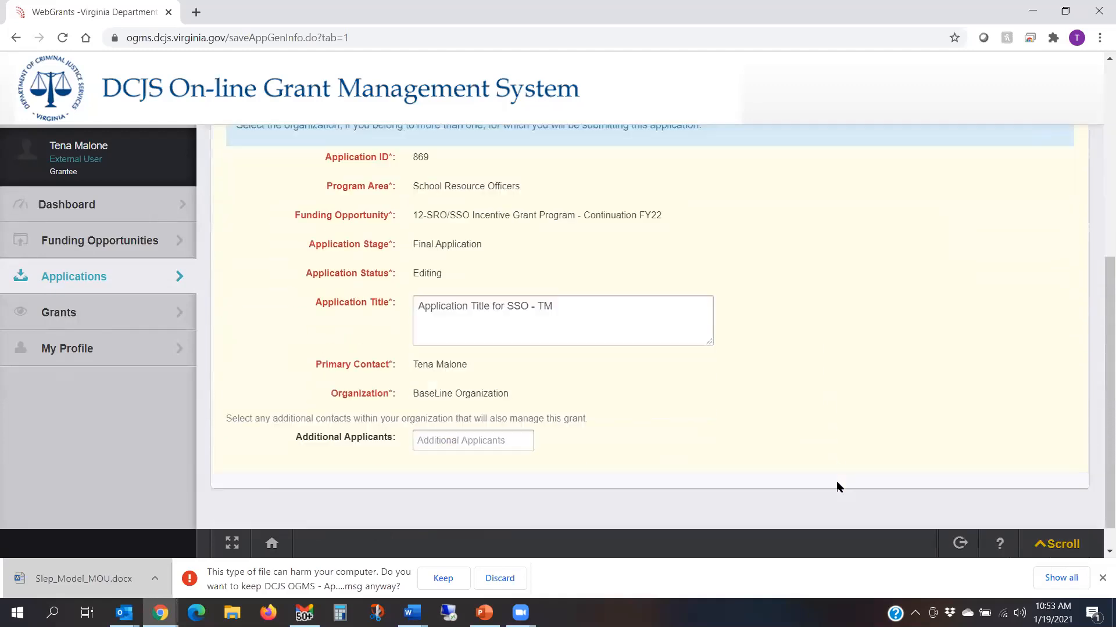
left_click_drag(274, 441, 400, 445)
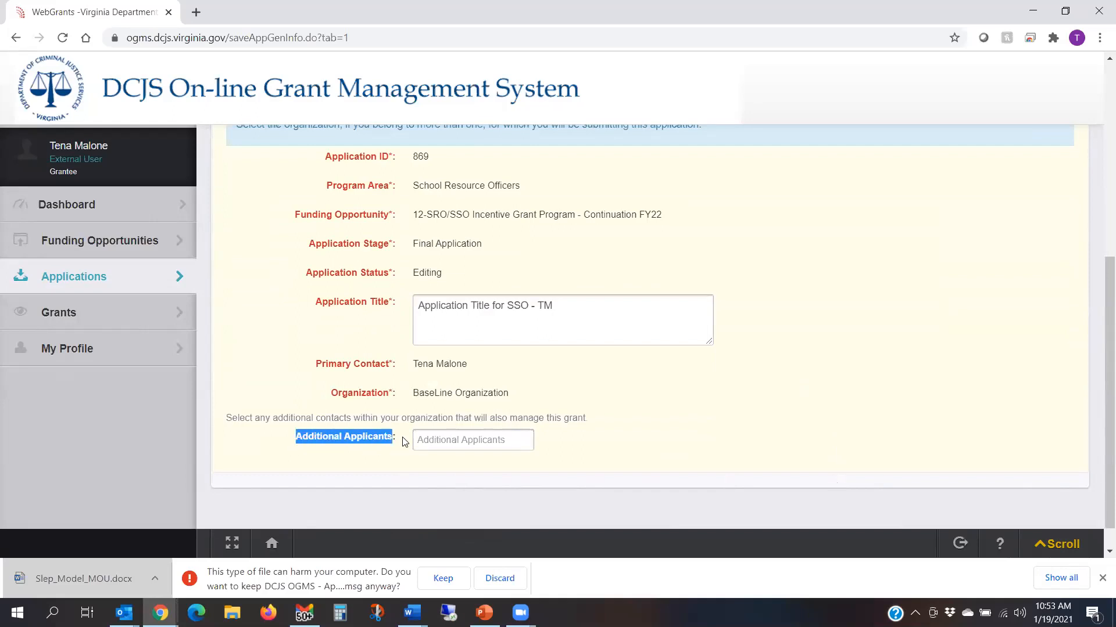
left_click(478, 442)
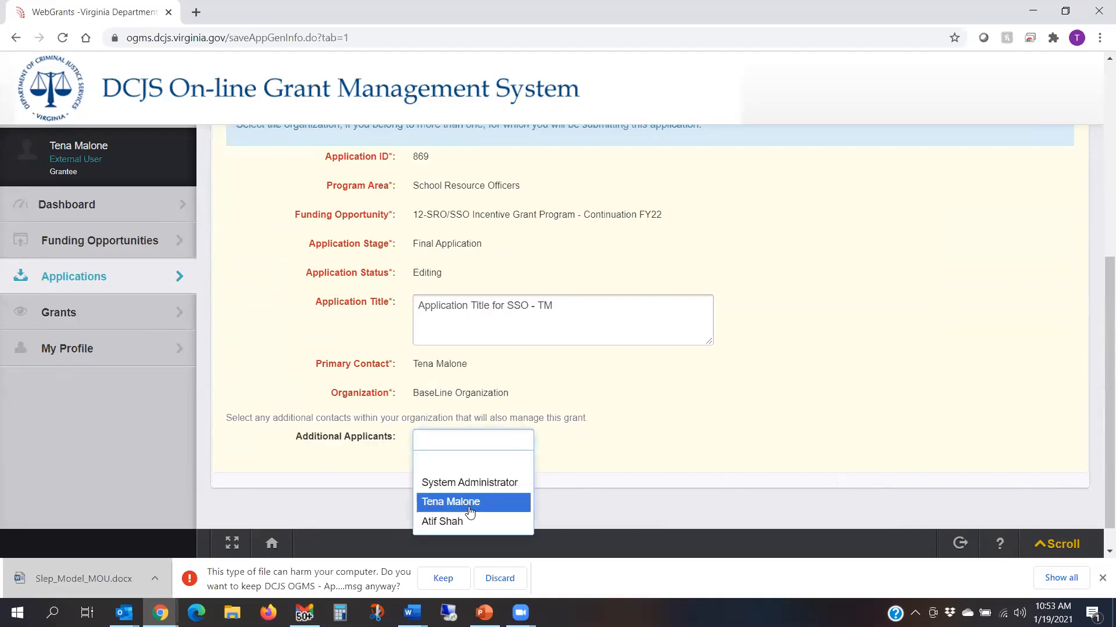
left_click(511, 522)
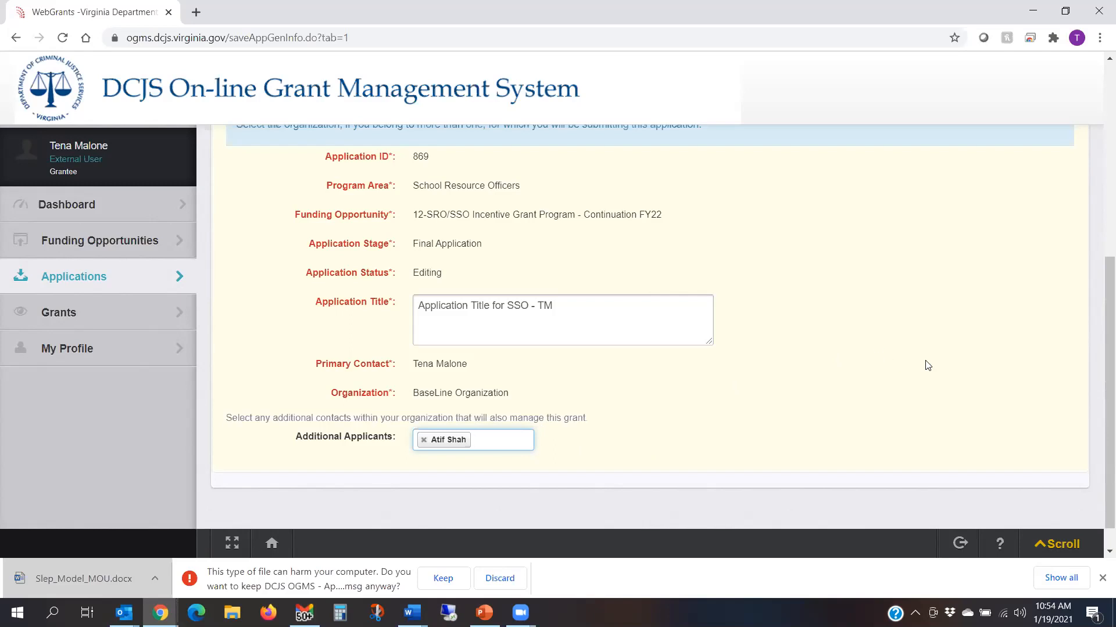
Step: Save the Step 3 general information with the additional applicant to finish the application creation wizard
scroll(927, 365, "up", 3)
scroll(927, 365, "up", 1)
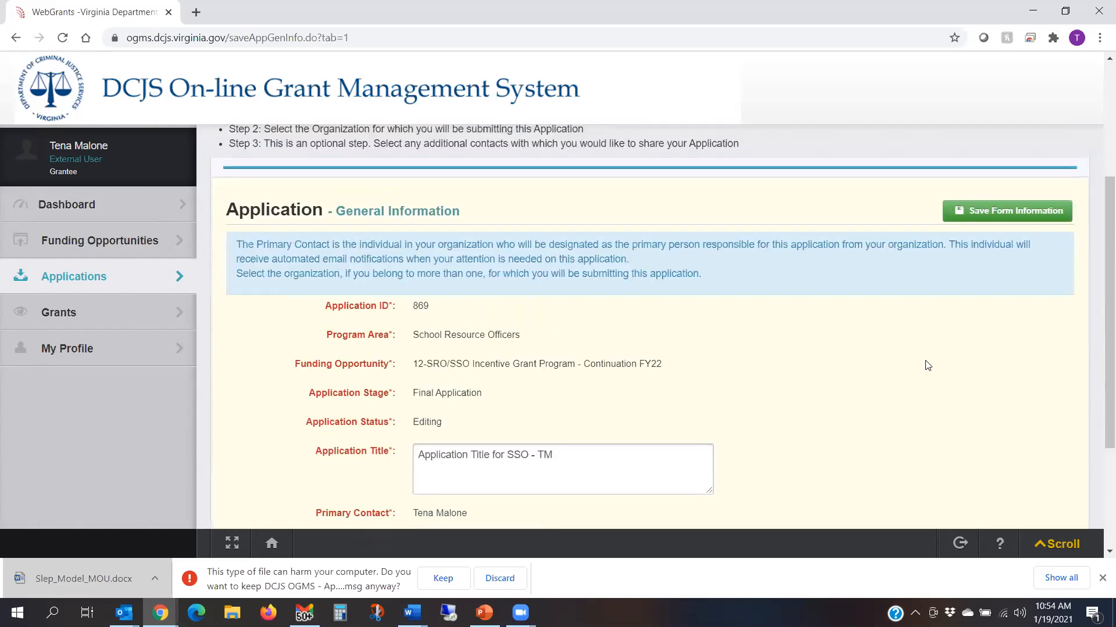
scroll(621, 314, "up", 1)
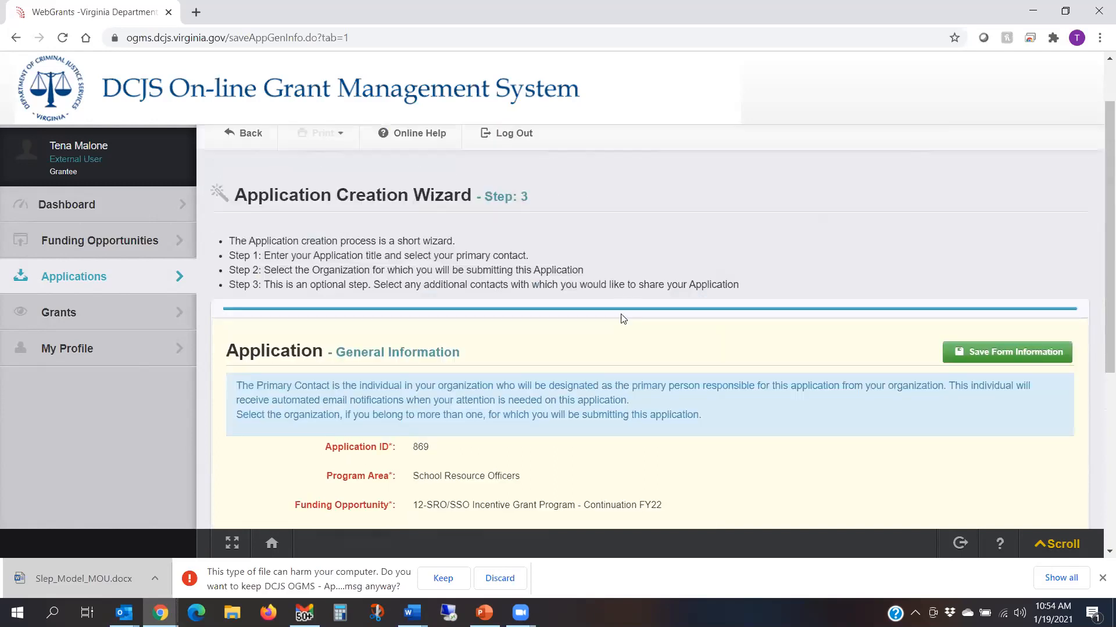
left_click(1006, 353)
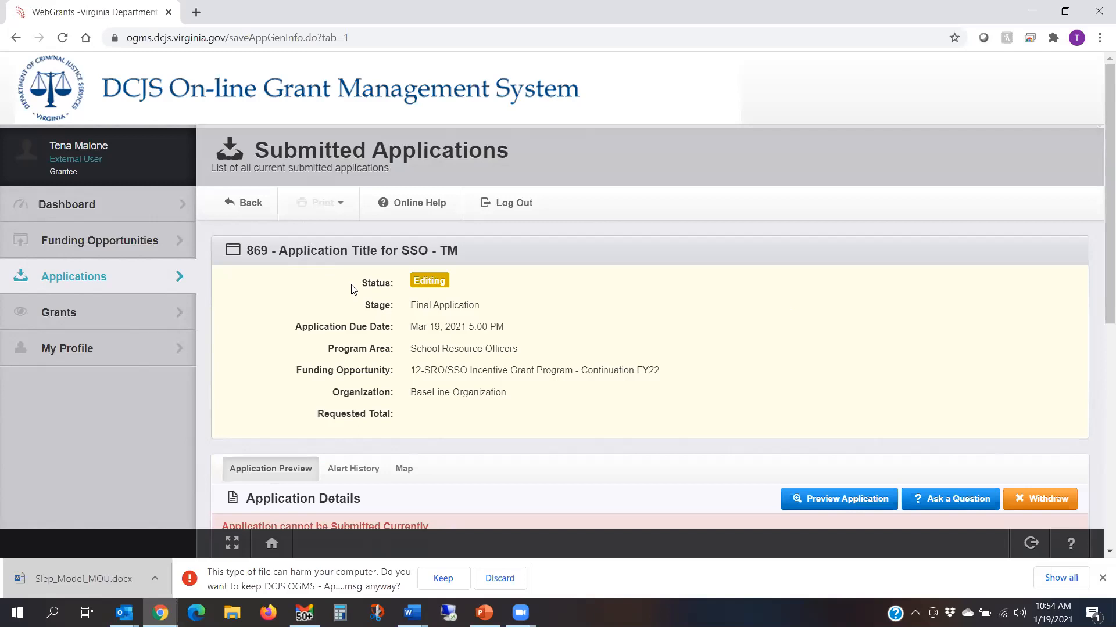
Step: Highlight the status and title in the newly created application's summary
left_click_drag(362, 283, 498, 289)
left_click(545, 306)
double_click(267, 253)
Step: Check the dashboard's Work Assignment page and the list of current applications
left_click(76, 209)
left_click(73, 242)
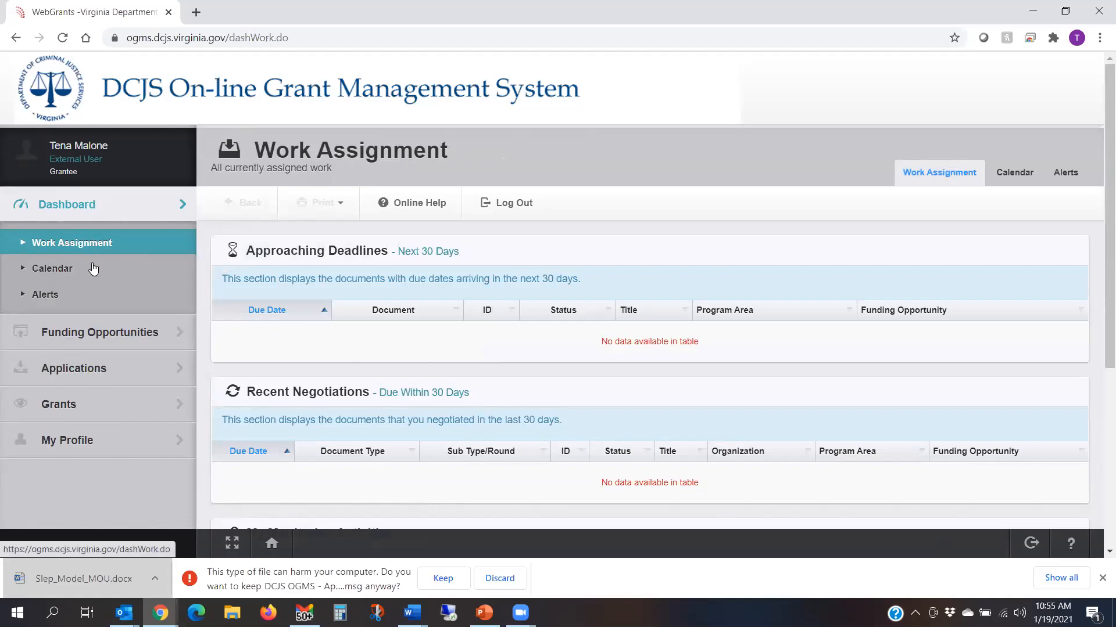
left_click(92, 373)
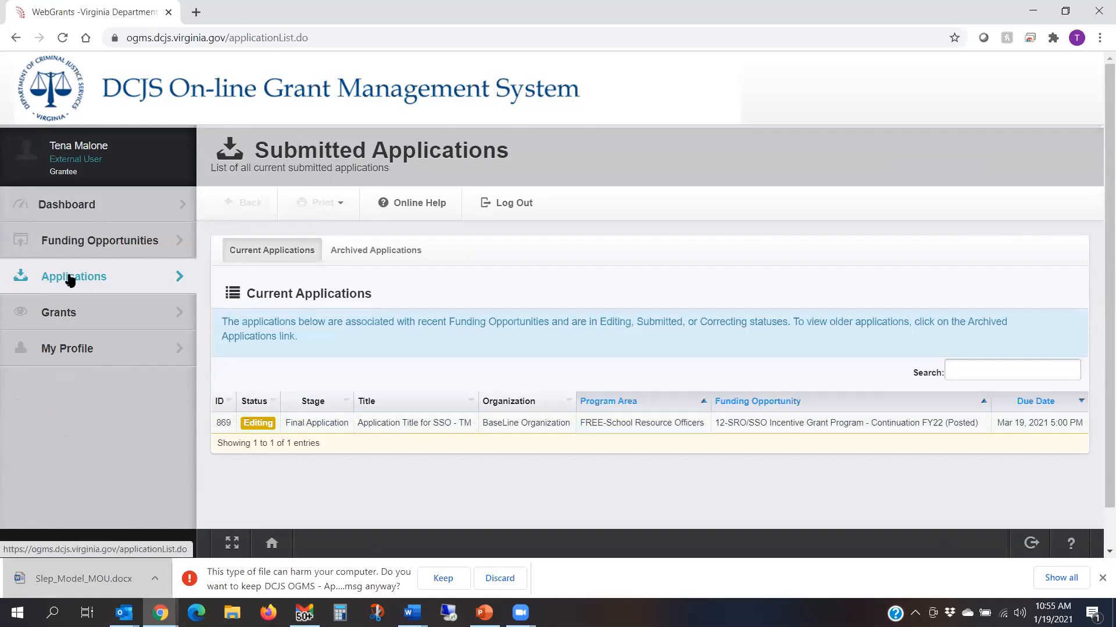
Step: Open the existing application "Application Title for SSO - TM" from the posted SRO/SSO Incentive Grant Program - Continuation FY22 funding opportunity
left_click(91, 244)
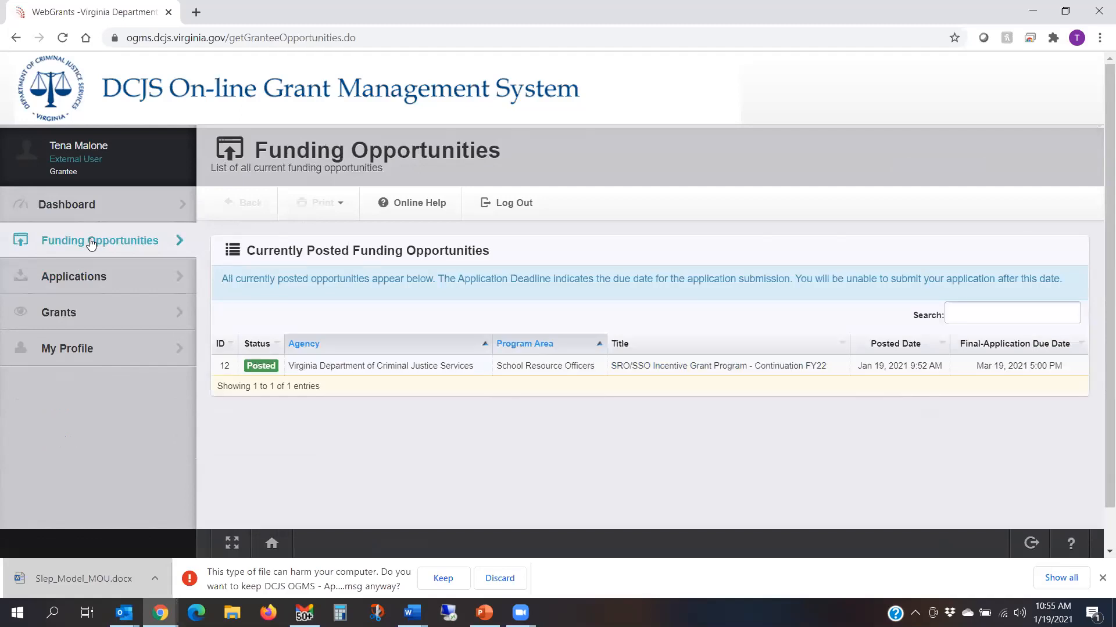
left_click(445, 372)
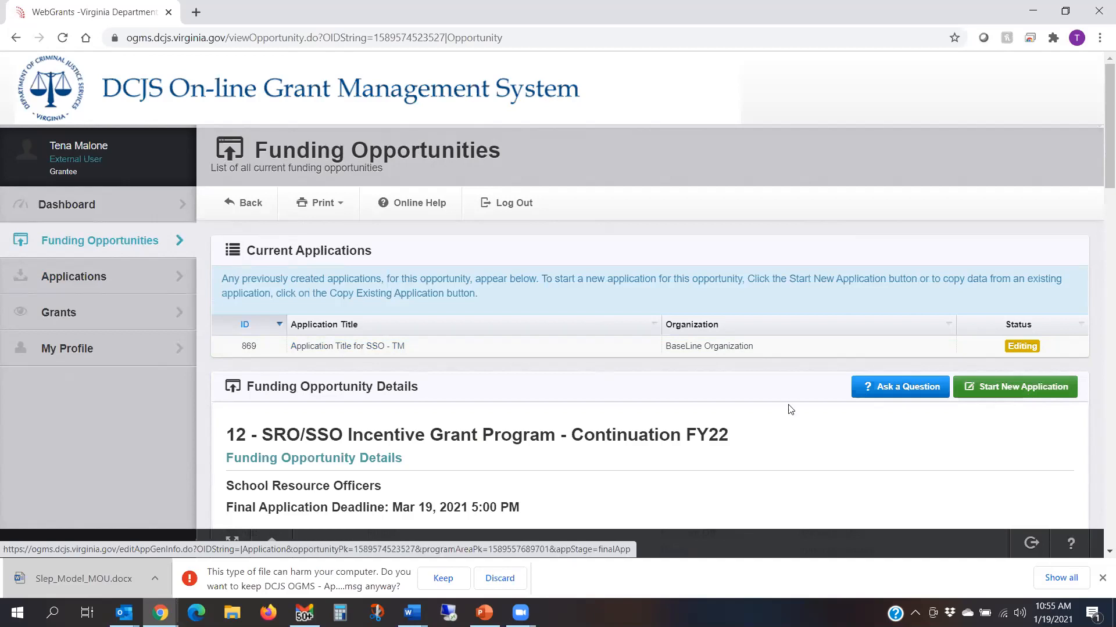
left_click(353, 353)
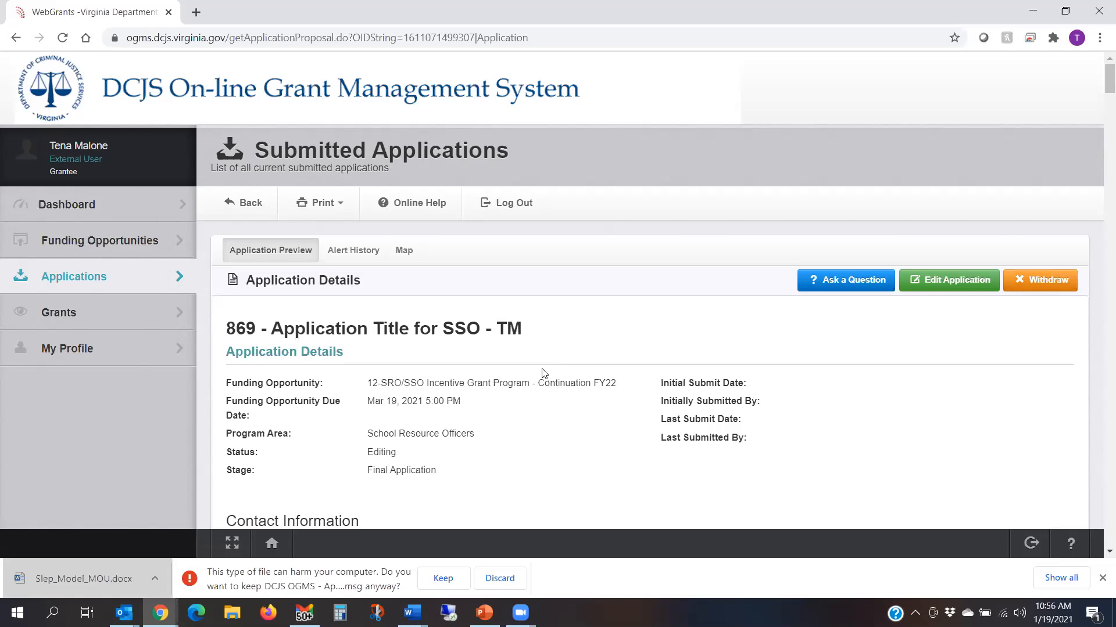
Step: Review the application details, highlighting the funding opportunity, its due date, the program area and the status
scroll(543, 373, "down", 3)
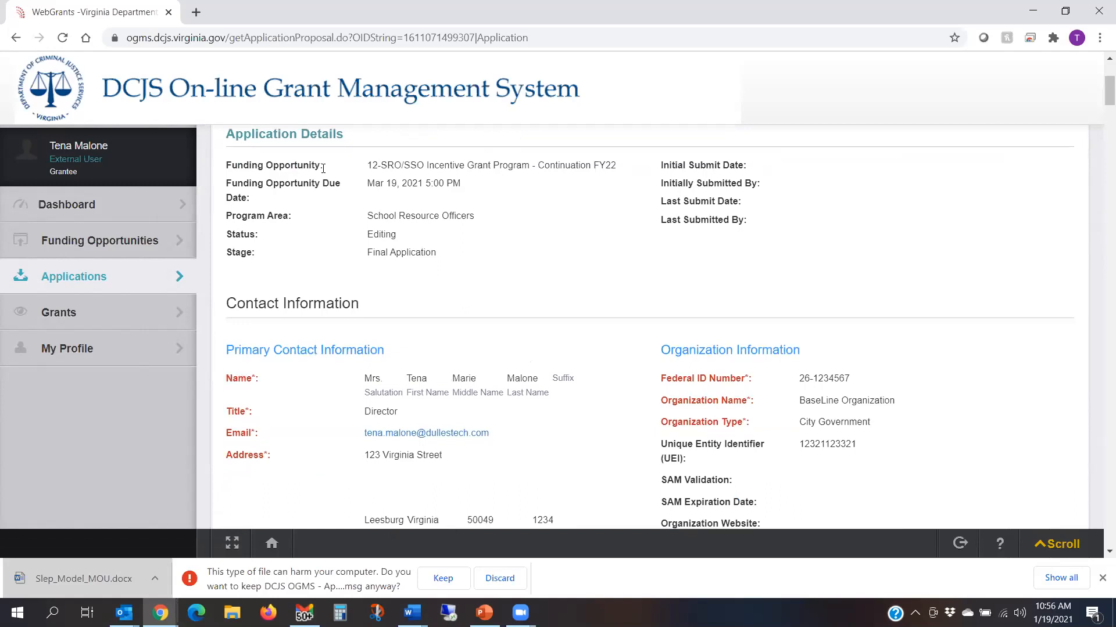
left_click_drag(377, 169, 617, 172)
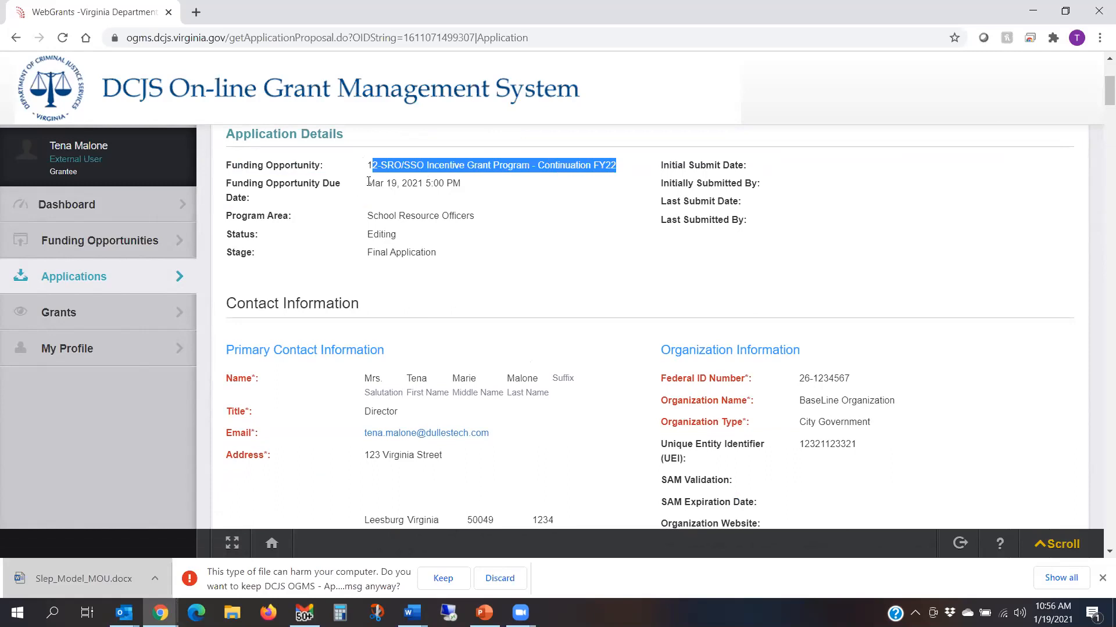
left_click_drag(368, 182, 487, 190)
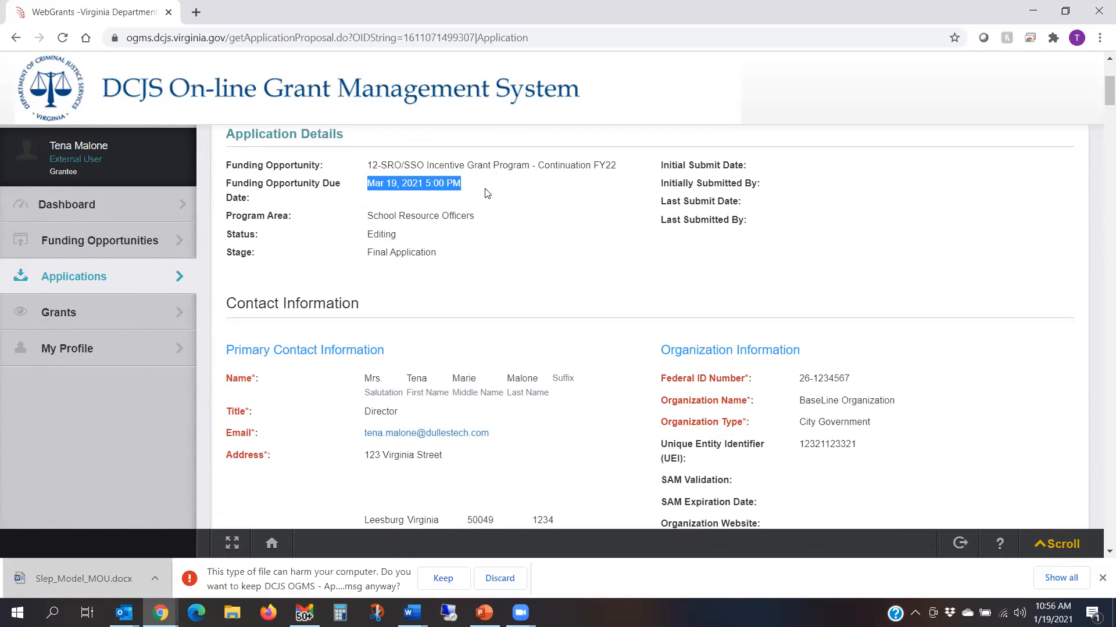
left_click_drag(370, 215, 452, 215)
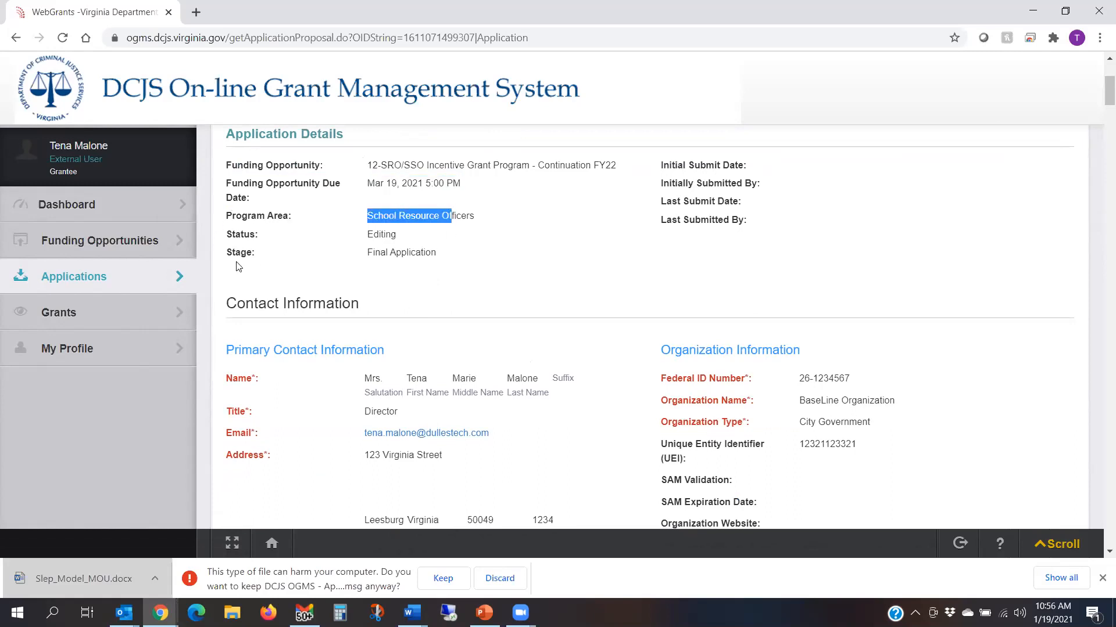
left_click_drag(361, 234, 396, 239)
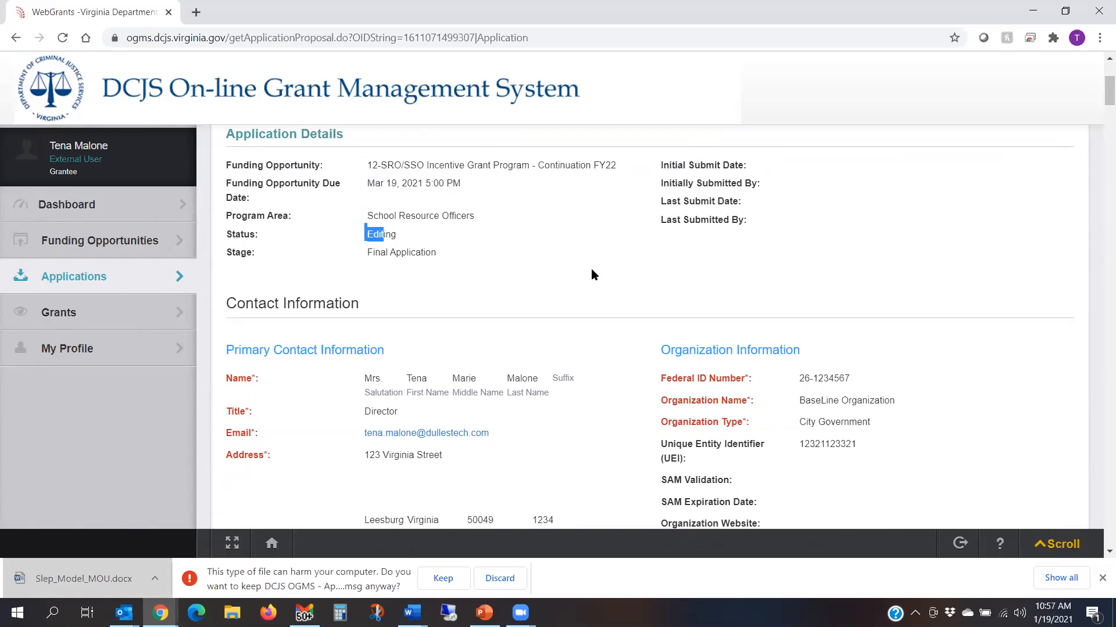
Step: Review the Contact Information section, highlighting the primary contact and organization information headings
scroll(594, 275, "down", 3)
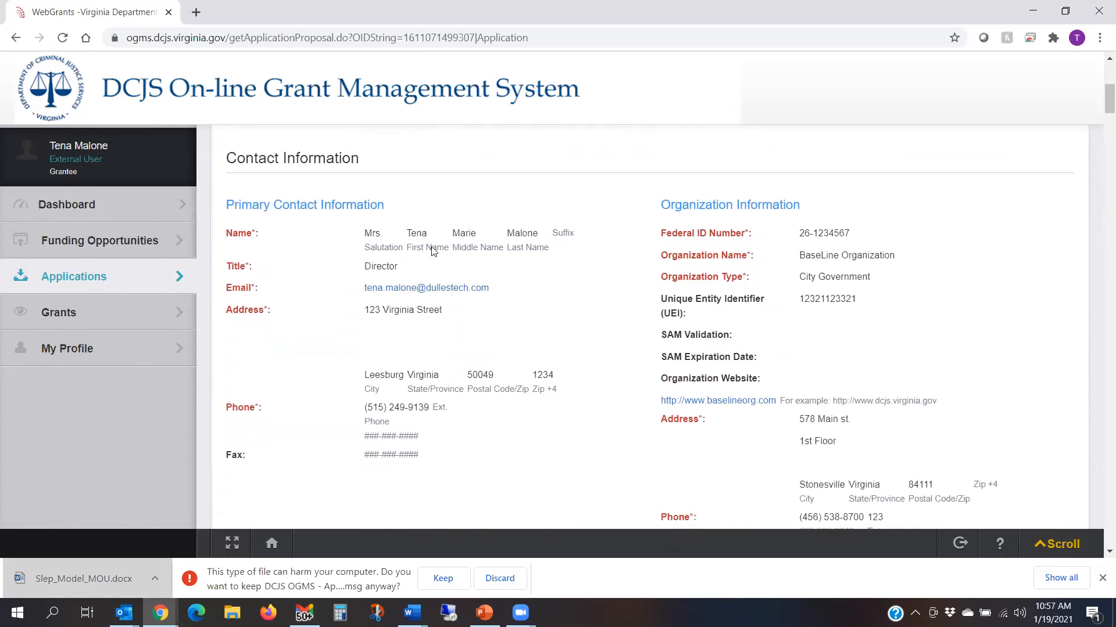
left_click_drag(233, 204, 465, 208)
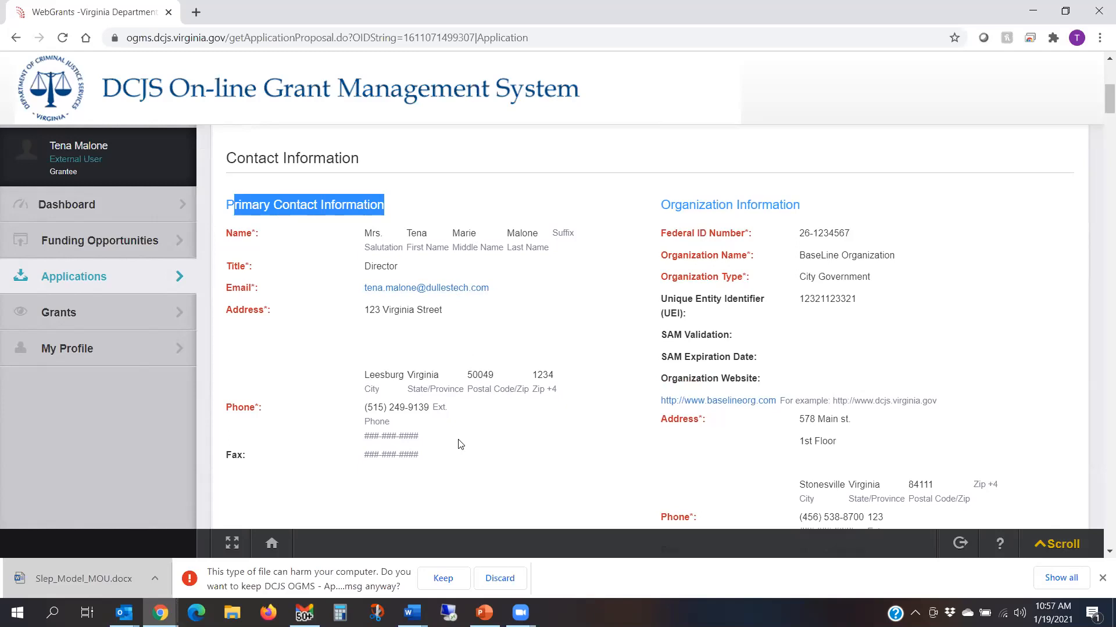
left_click_drag(663, 205, 888, 231)
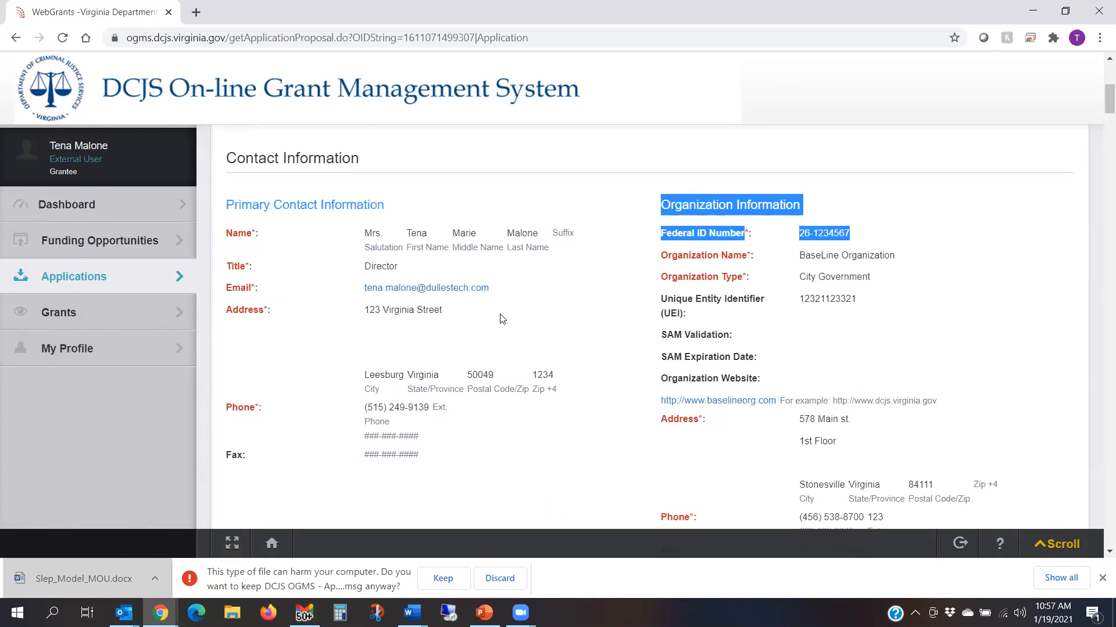
Step: Review the Face Sheet section in the application preview, highlighting its heading, and return to the start of the application
scroll(502, 318, "down", 6)
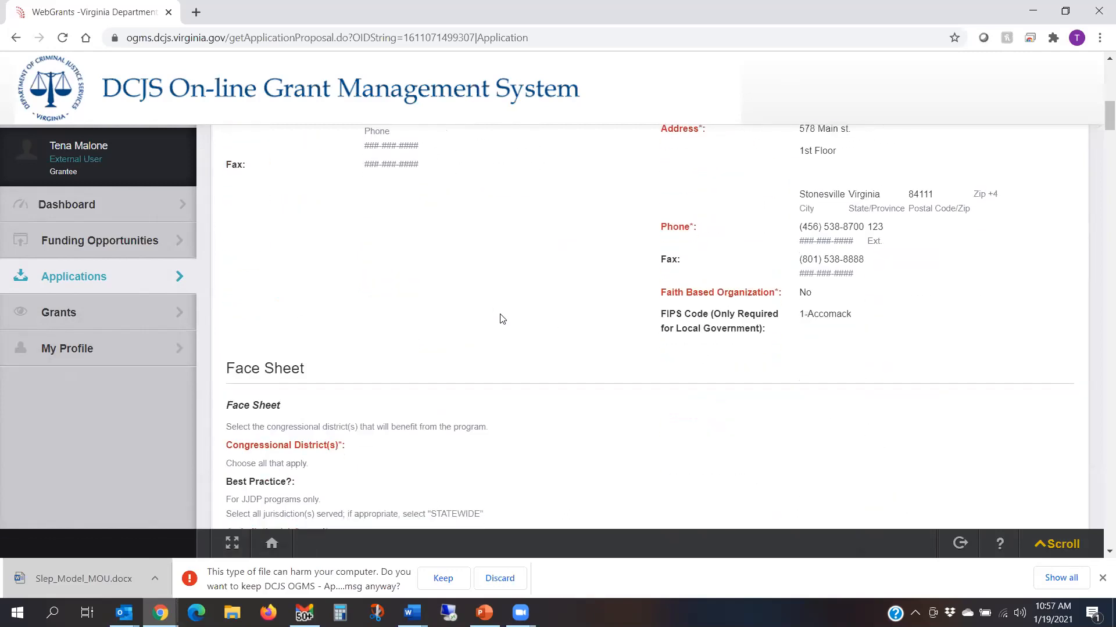
scroll(502, 318, "down", 1)
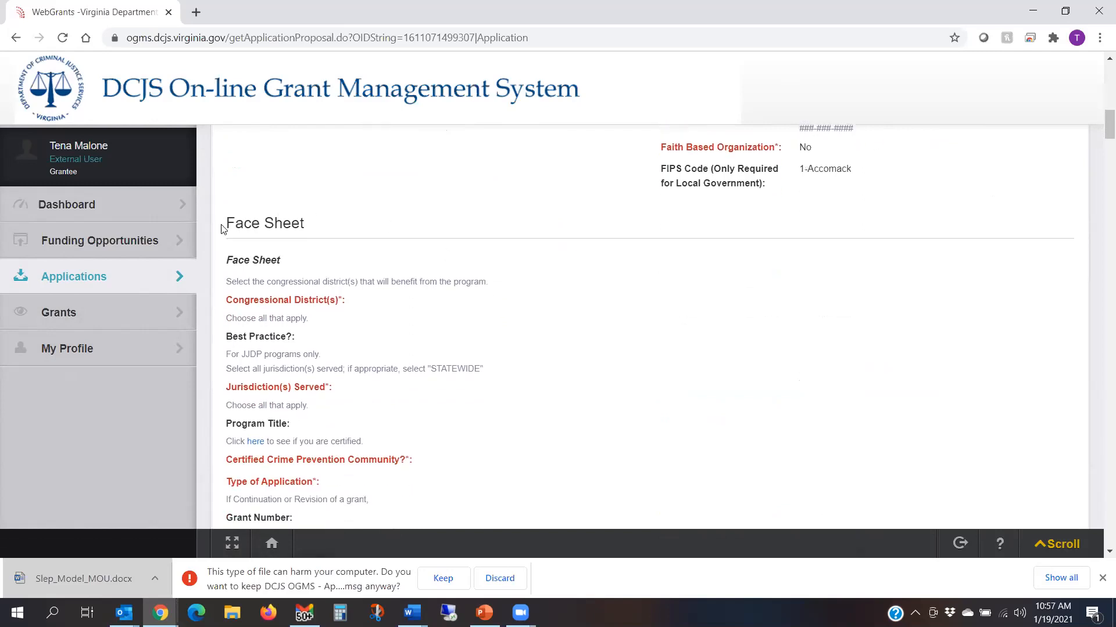
triple_click(245, 223)
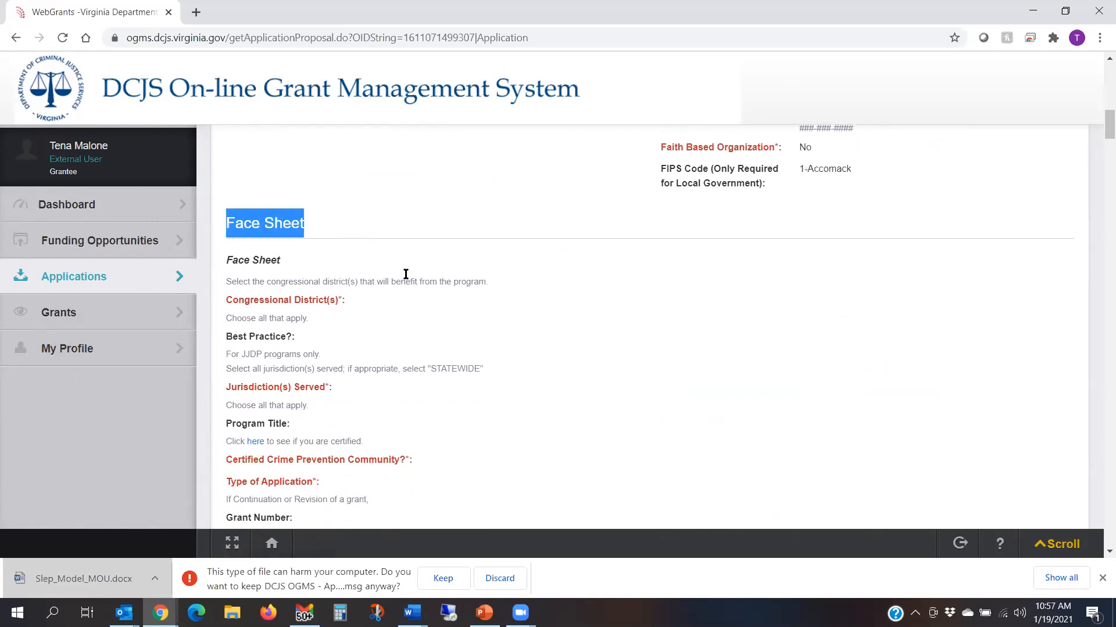
scroll(494, 372, "down", 3)
scroll(495, 370, "up", 4)
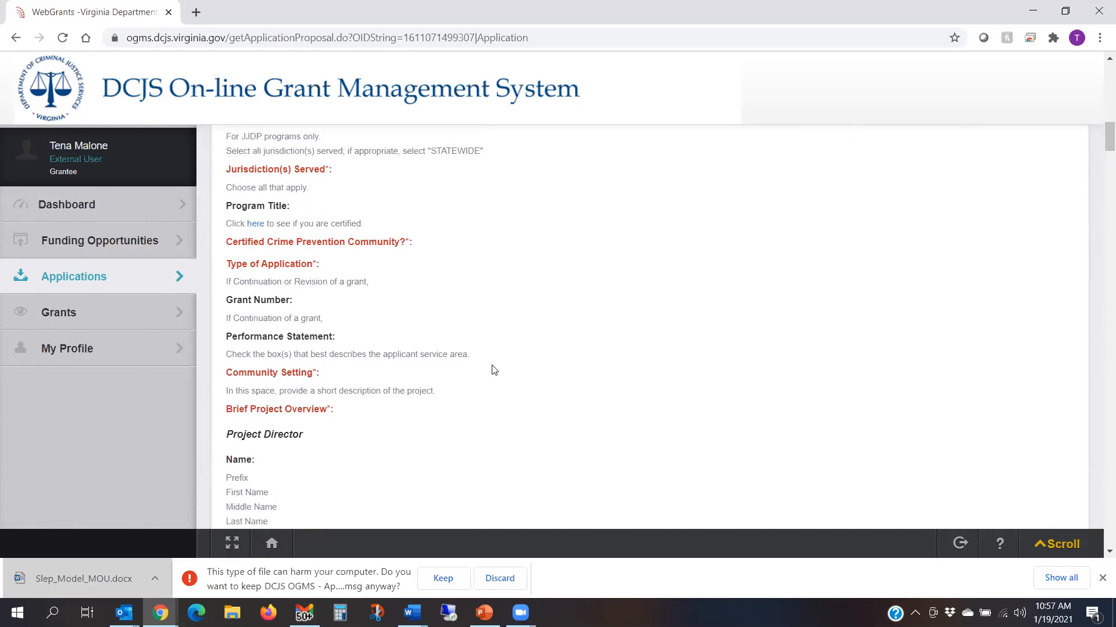
scroll(493, 369, "up", 8)
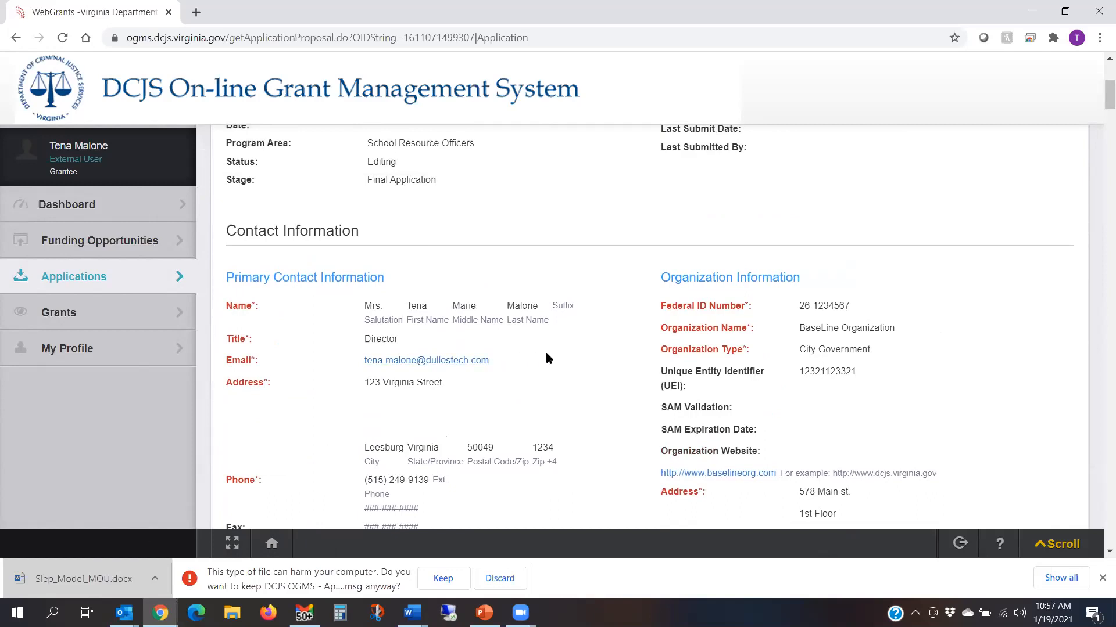
scroll(545, 352, "up", 5)
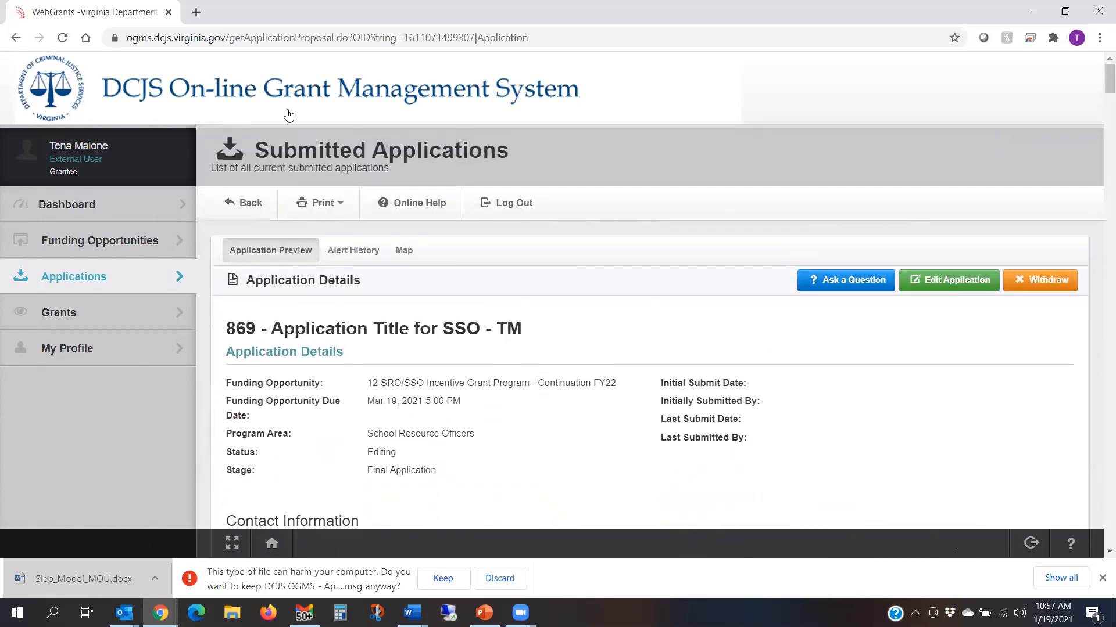
Step: Open the application for editing and highlight the submission notice above its component list
left_click(942, 287)
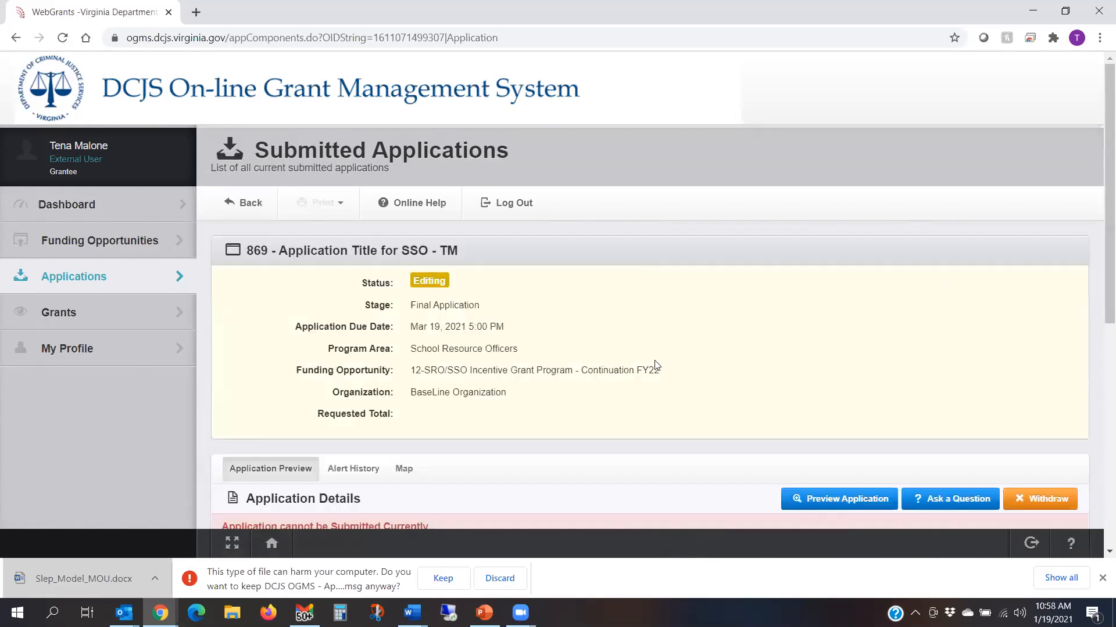
scroll(655, 359, "down", 1)
scroll(655, 359, "down", 3)
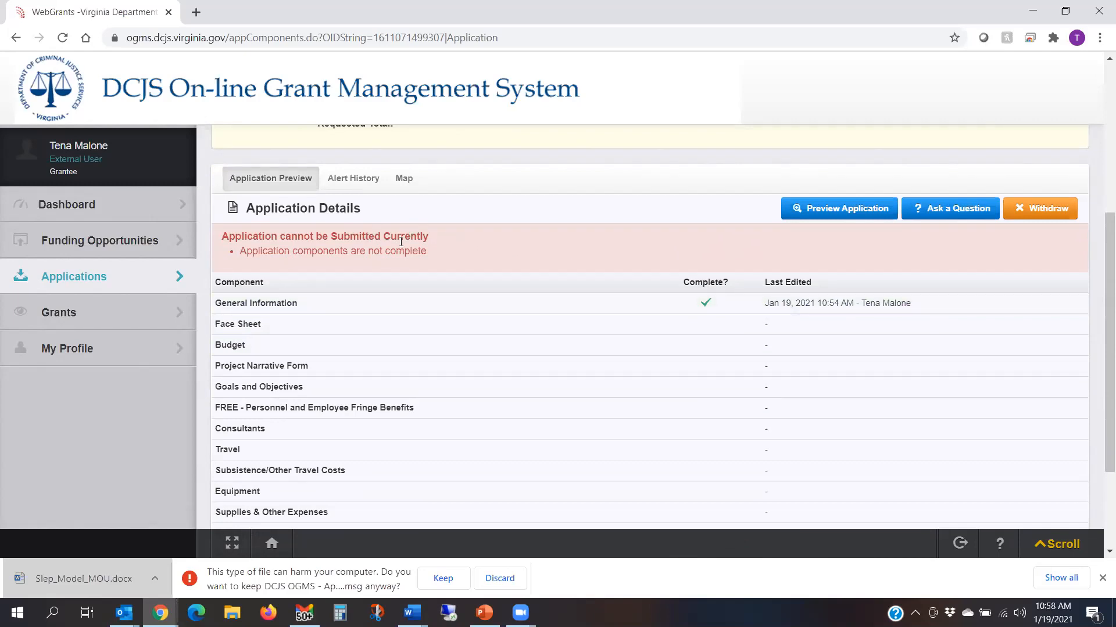
left_click_drag(220, 238, 448, 256)
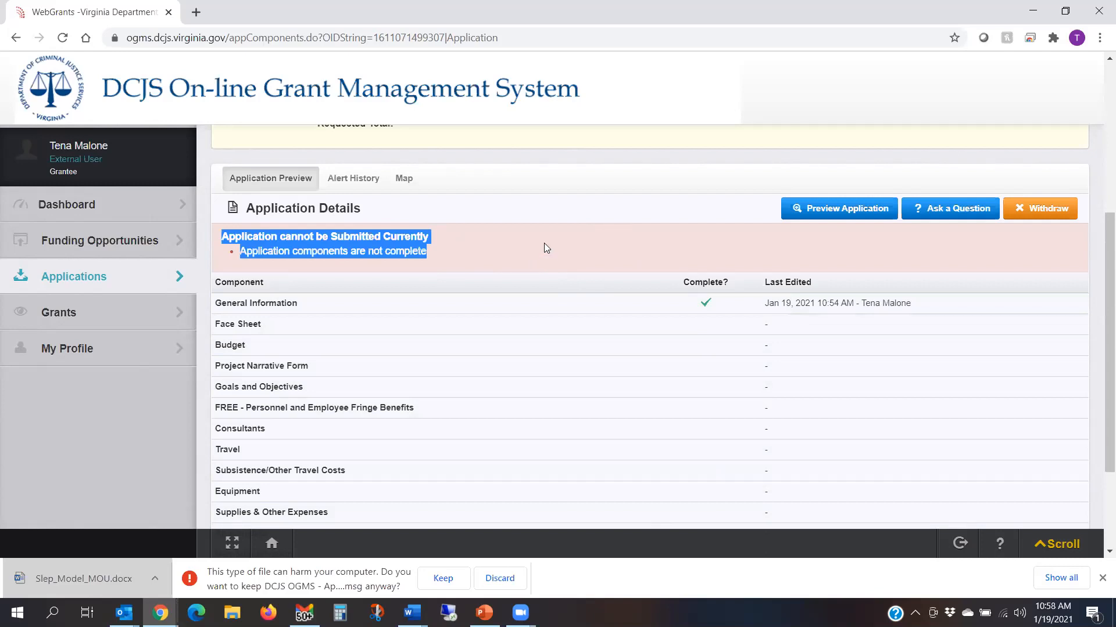
Step: Look over the application's full component list and highlight the funding opportunity in the summary
scroll(544, 244, "down", 1)
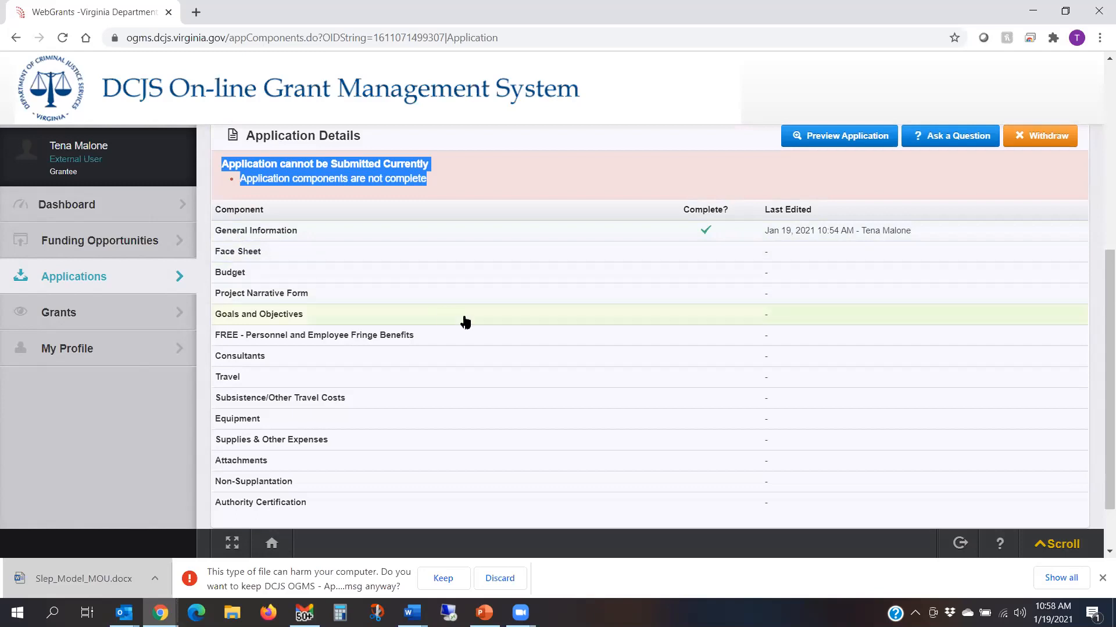
scroll(463, 318, "up", 3)
left_click_drag(680, 230, 405, 234)
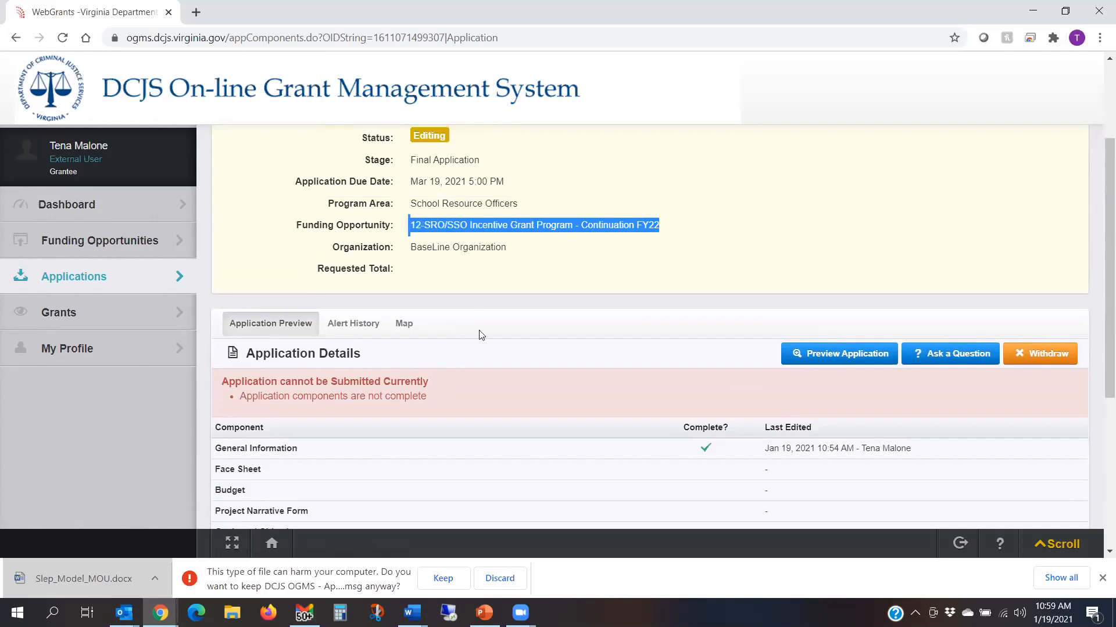
Step: Open the Face Sheet component and look through its fields from Congressional District(s) to Brief Project Overview
scroll(480, 363, "down", 2)
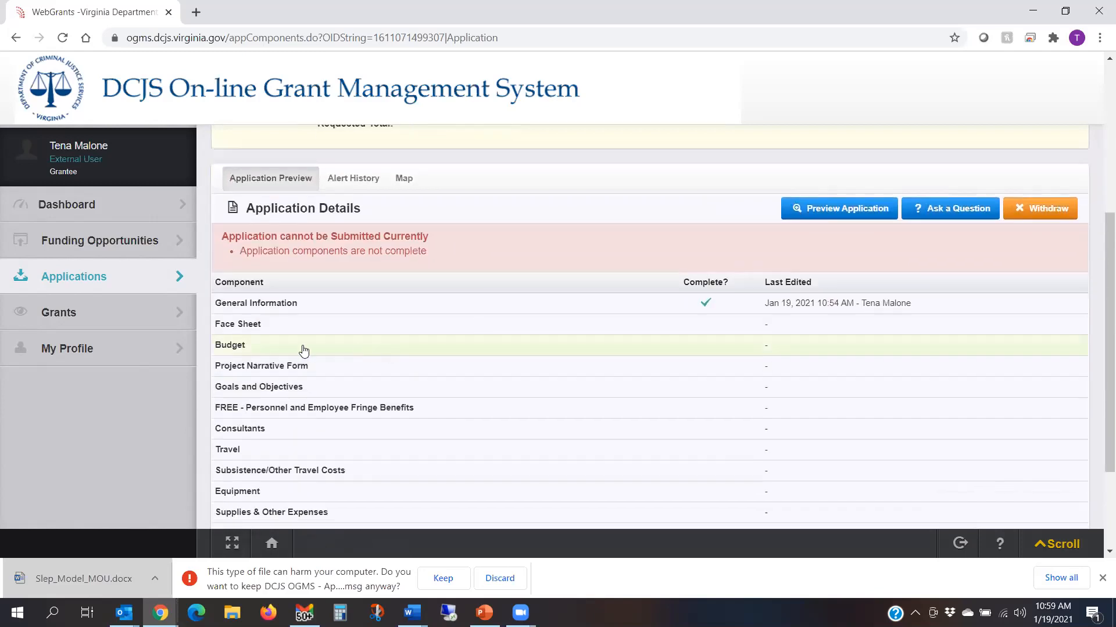
left_click(243, 327)
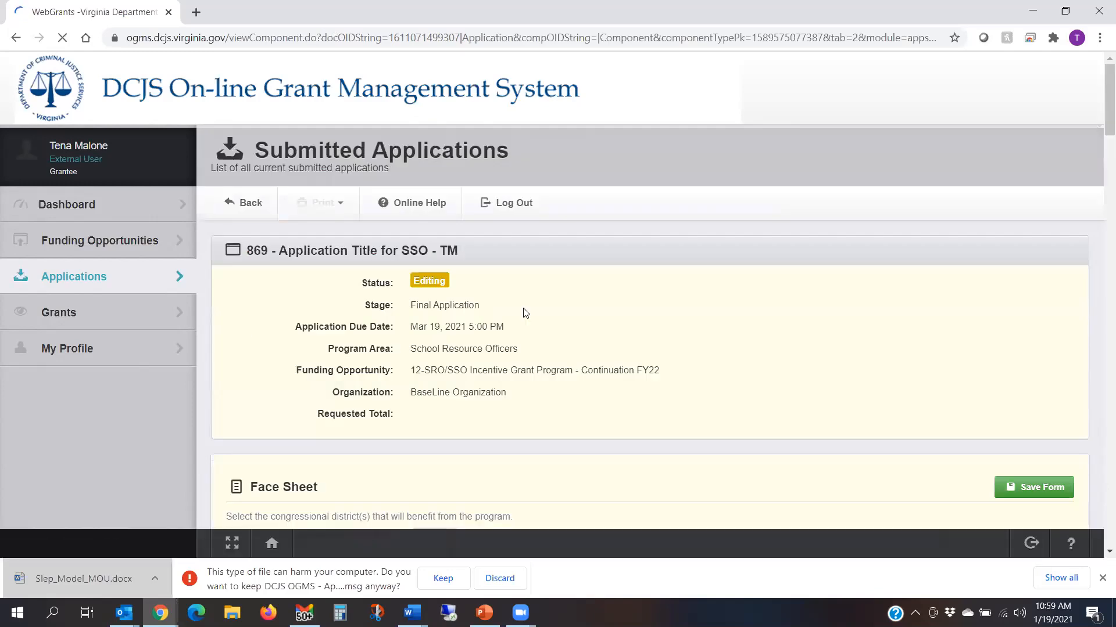
scroll(761, 339, "down", 3)
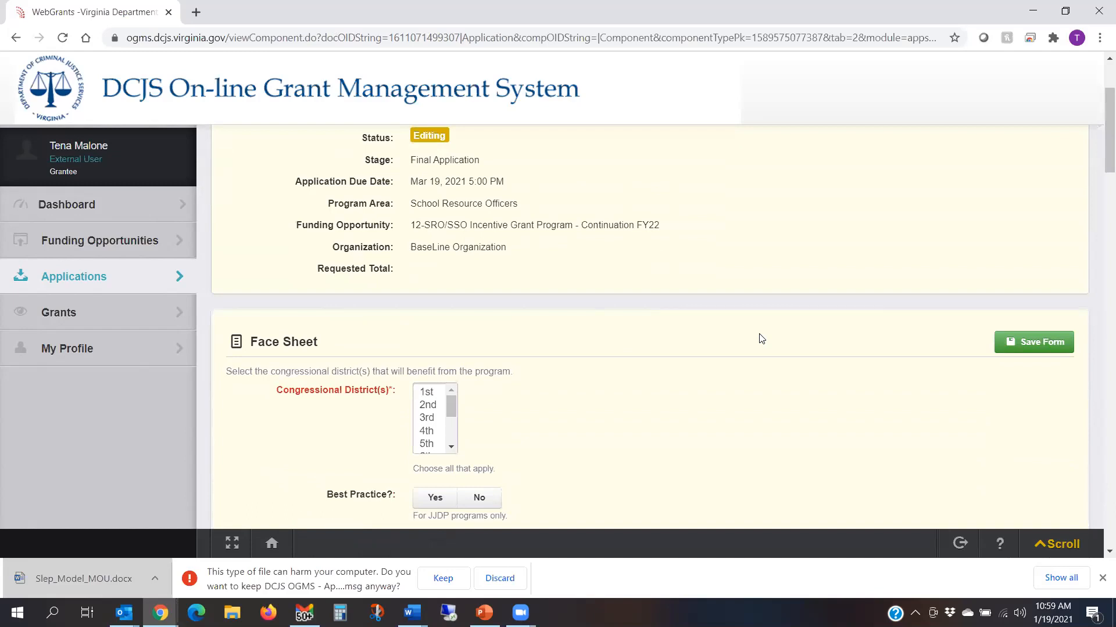
scroll(761, 339, "down", 1)
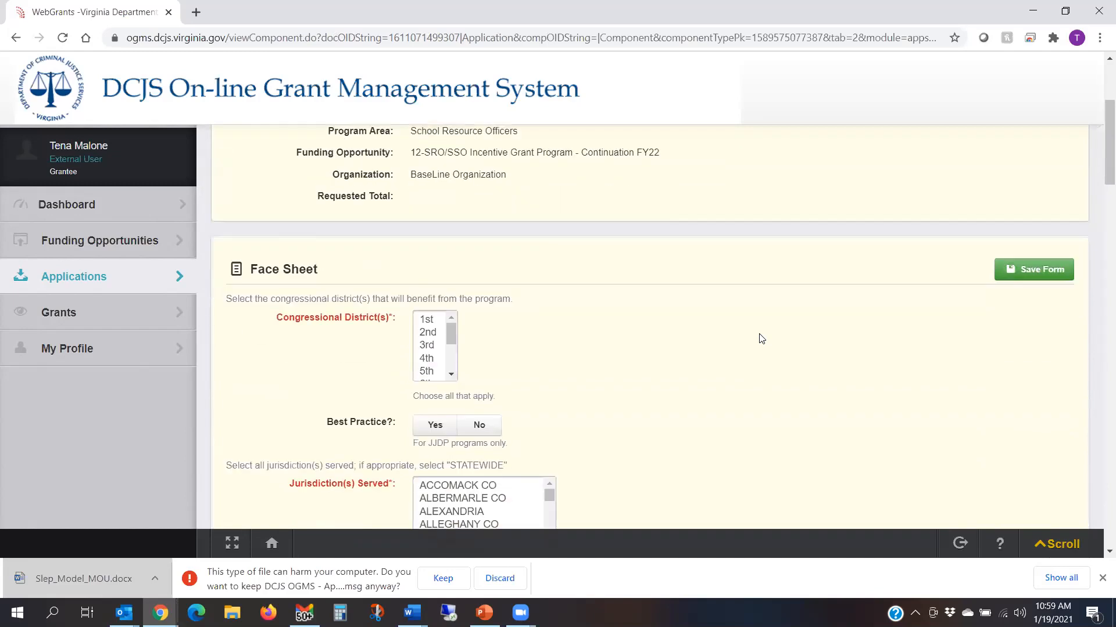
scroll(761, 339, "down", 1)
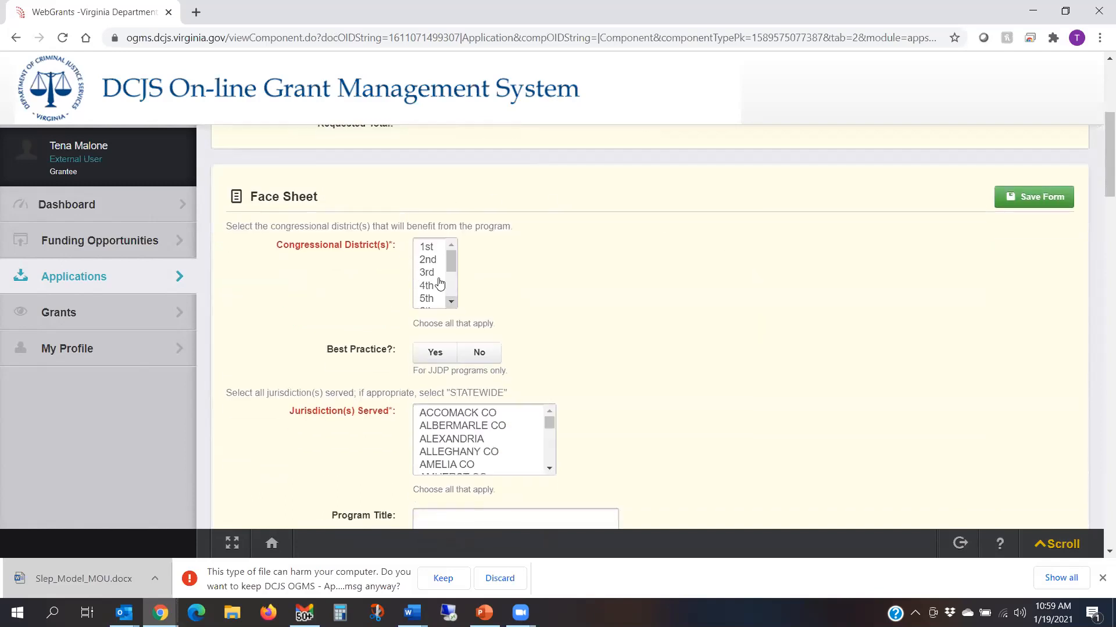
scroll(625, 398, "down", 1)
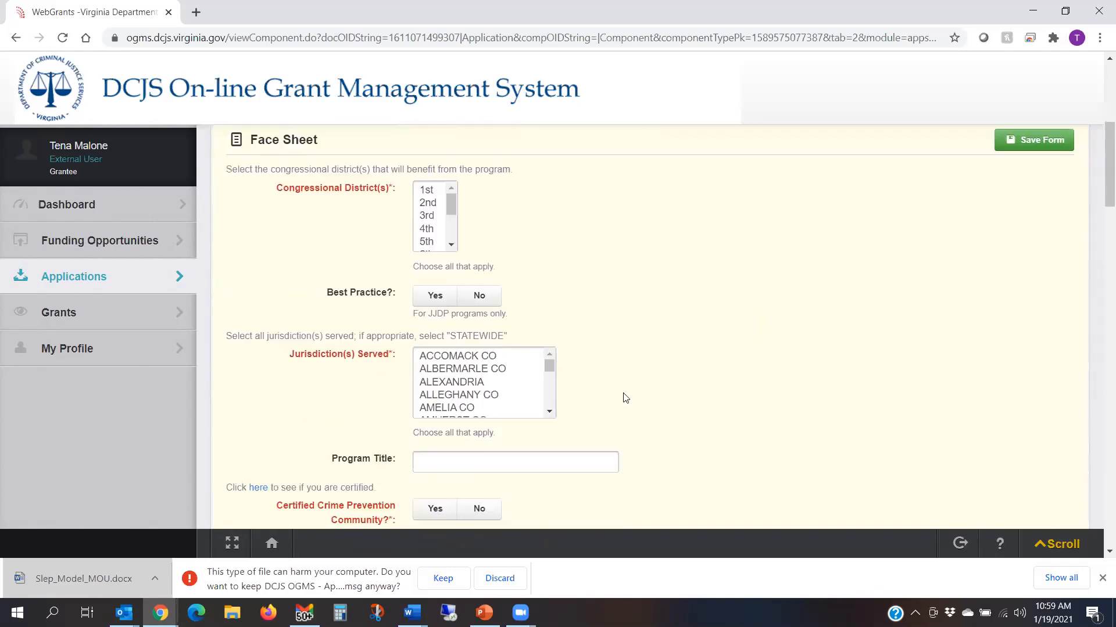
scroll(625, 398, "down", 5)
scroll(625, 398, "down", 1)
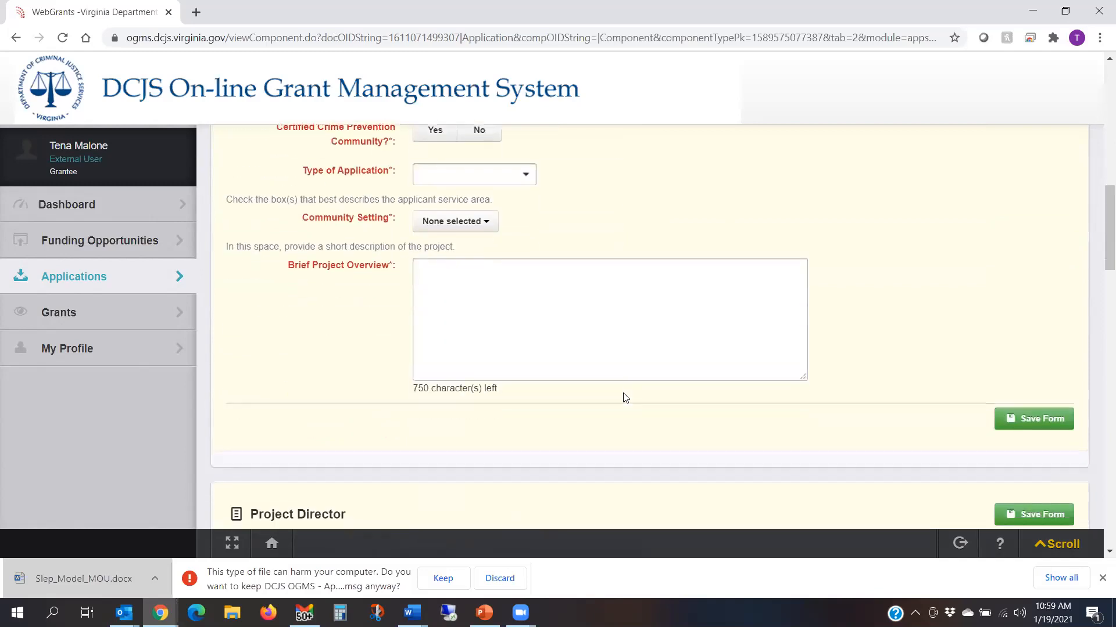
scroll(625, 398, "up", 1)
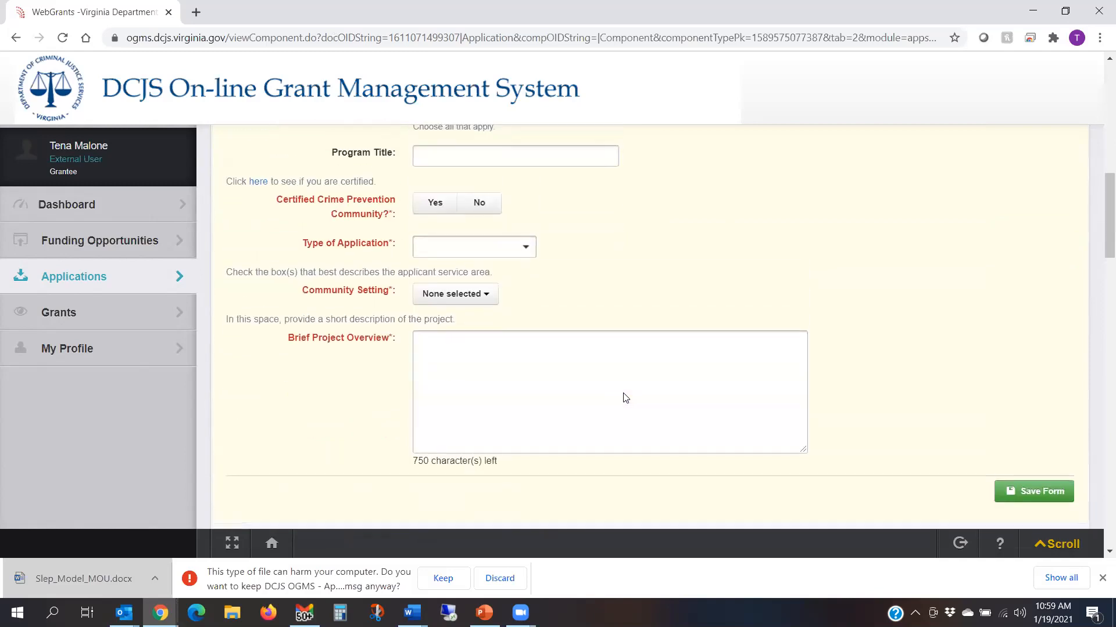
Step: Return to the beginning of the Face Sheet and highlight the instruction for selecting congressional districts
scroll(625, 398, "up", 1)
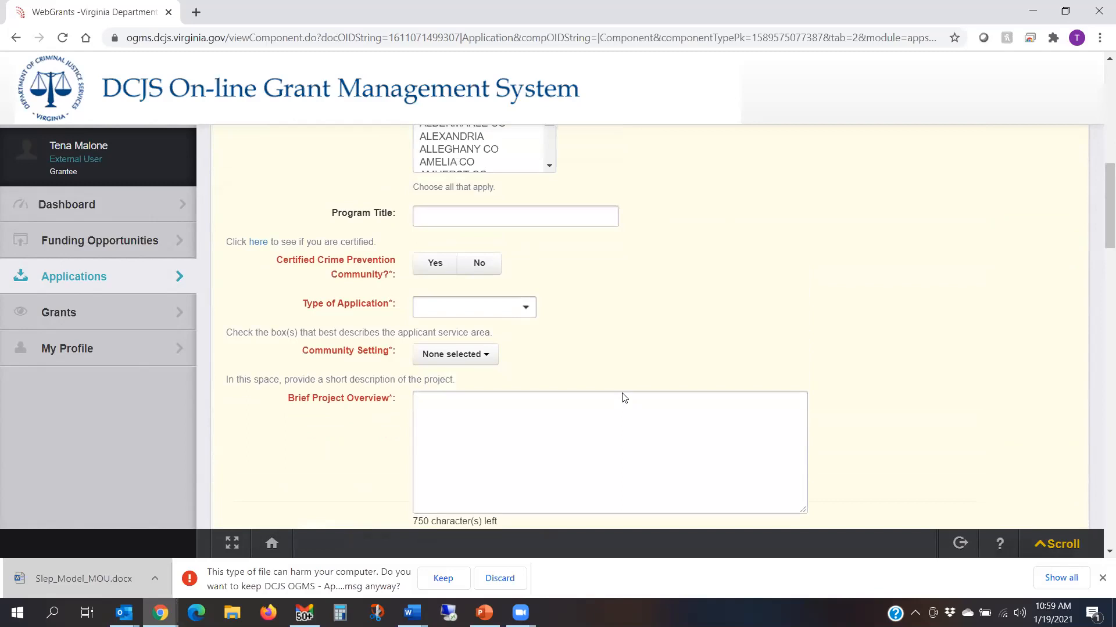
scroll(624, 397, "up", 4)
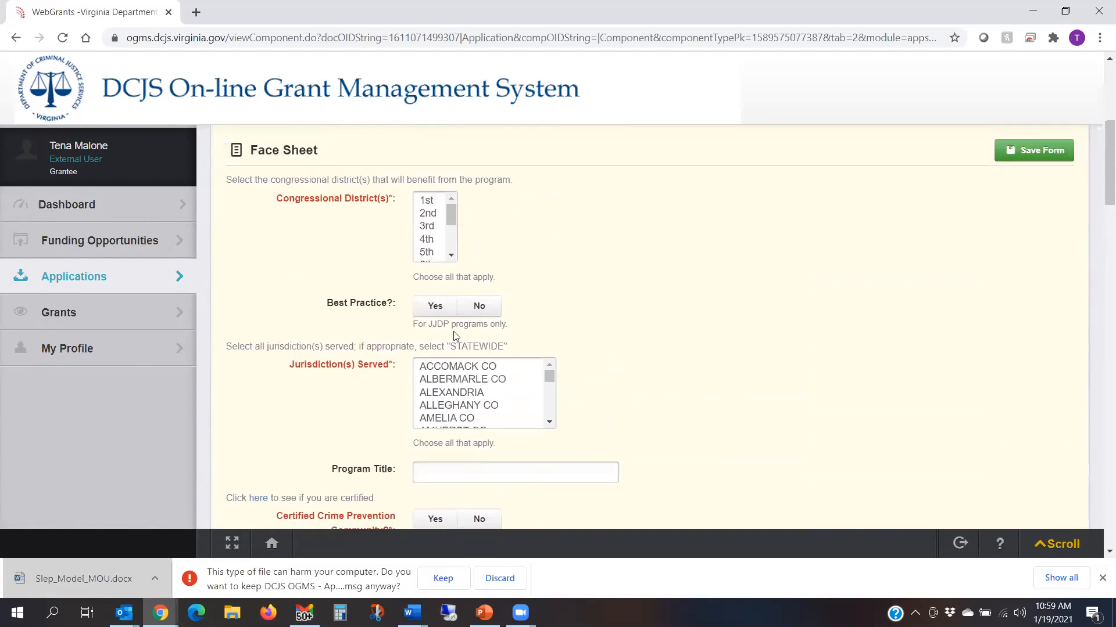
scroll(453, 336, "up", 2)
left_click_drag(232, 299, 558, 301)
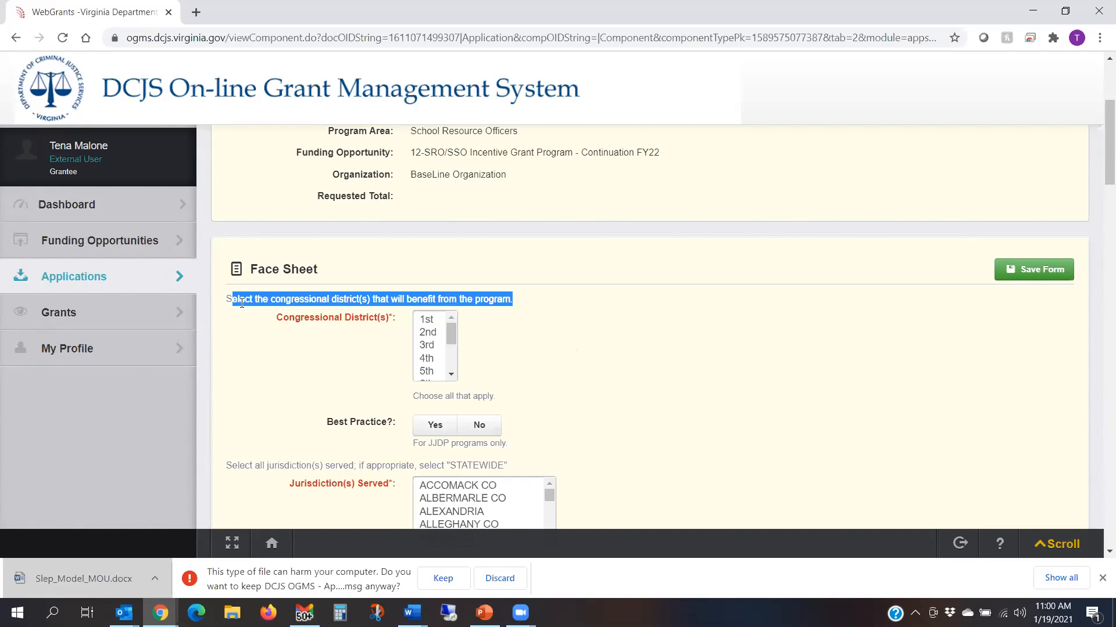
left_click_drag(222, 300, 527, 302)
Step: Select the 1st through 5th districts under Congressional District(s) and view the remaining districts in the list
left_click(427, 320)
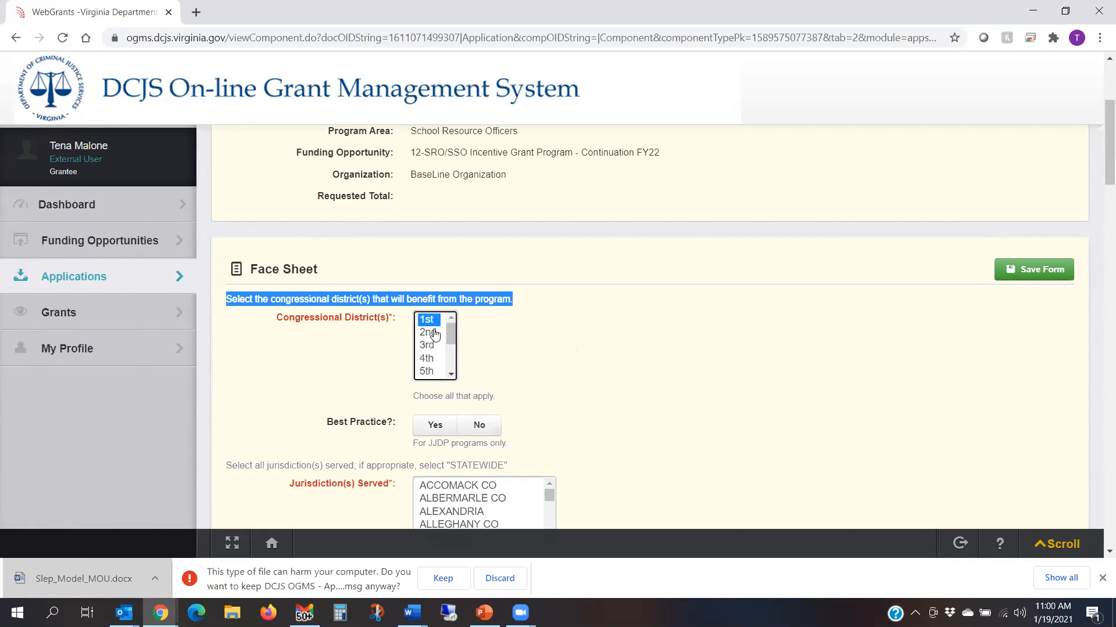
left_click(434, 333)
left_click(433, 346)
left_click_drag(427, 320, 428, 372)
mouse_move(449, 328)
left_mouse_down()
mouse_move(450, 351)
mouse_move(453, 316)
mouse_move(452, 347)
left_mouse_up()
left_click(610, 371)
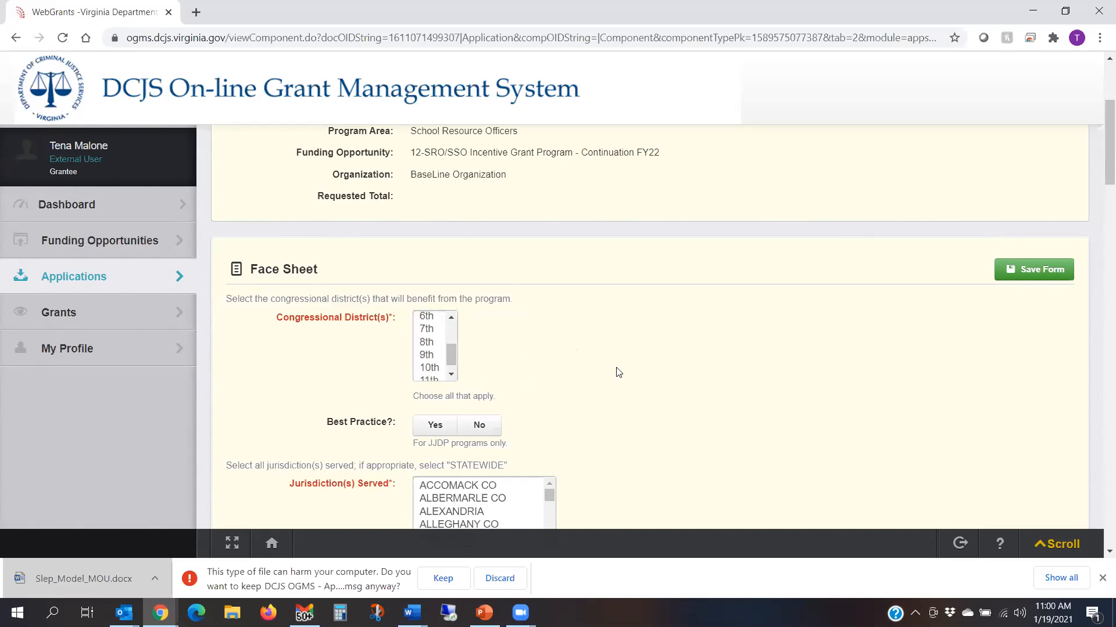
Step: Try both answers for Best Practice? and leave it set to Yes
scroll(616, 372, "down", 1)
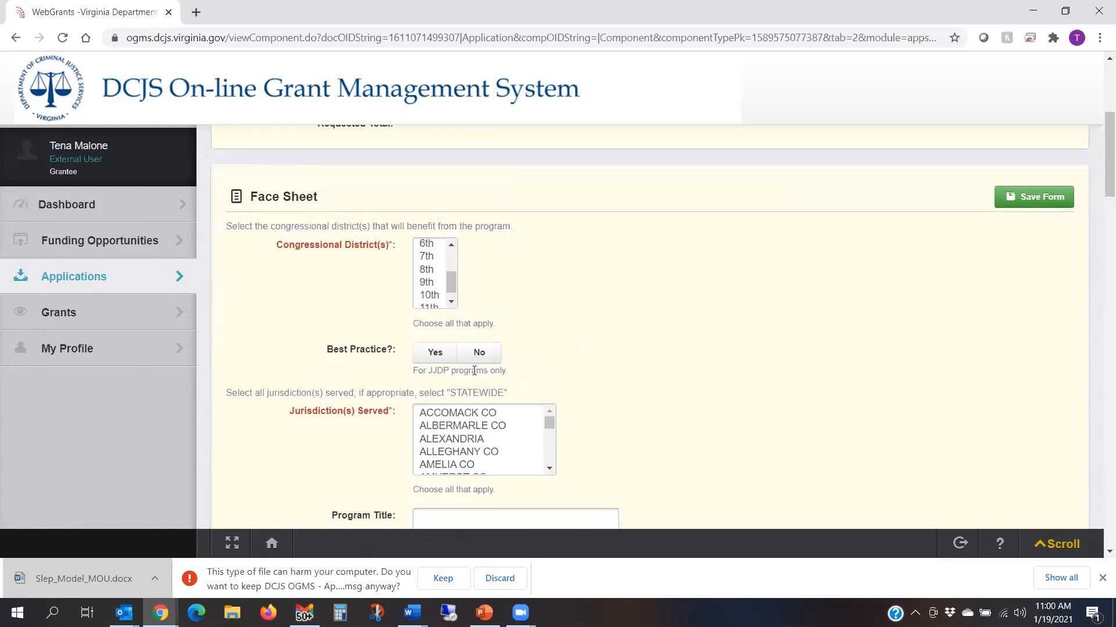
left_click(428, 355)
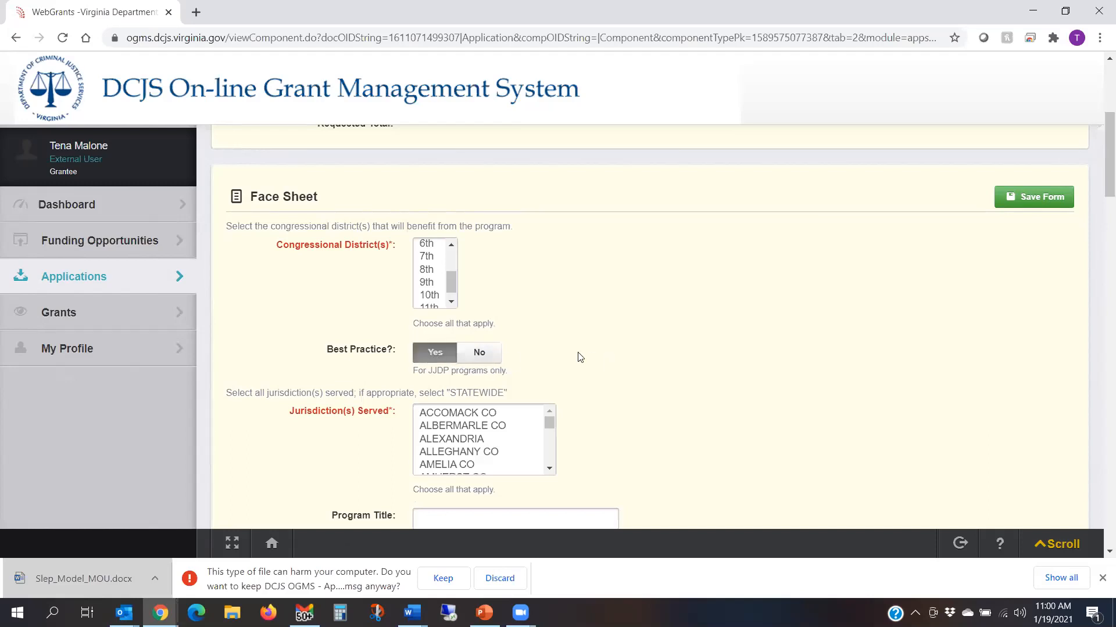
left_click(480, 354)
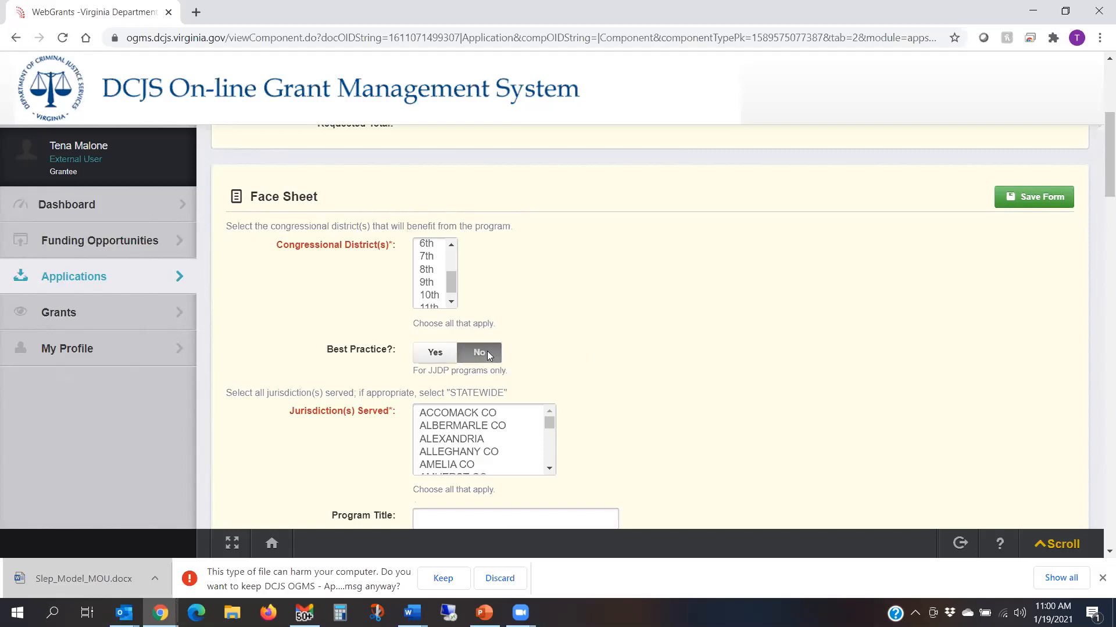
left_click(428, 359)
Step: Select Accomack Co, Alexandria, Amelia Co, Bedford City, Bland Co and Botetourt Co as the Jurisdiction(s) Served
scroll(770, 365, "down", 1)
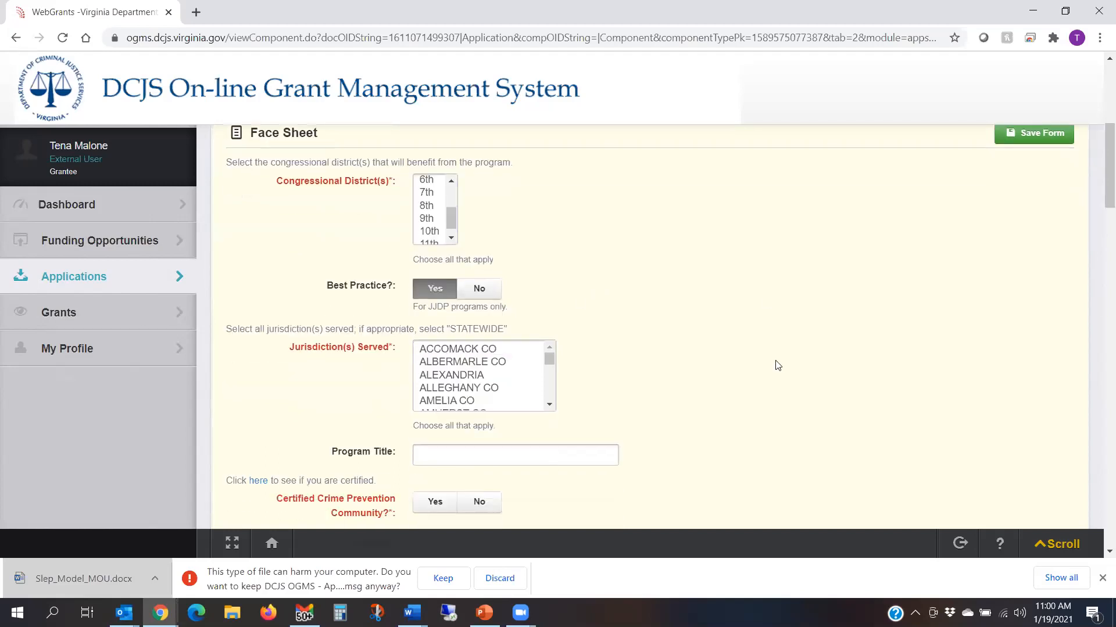
scroll(352, 283, "down", 1)
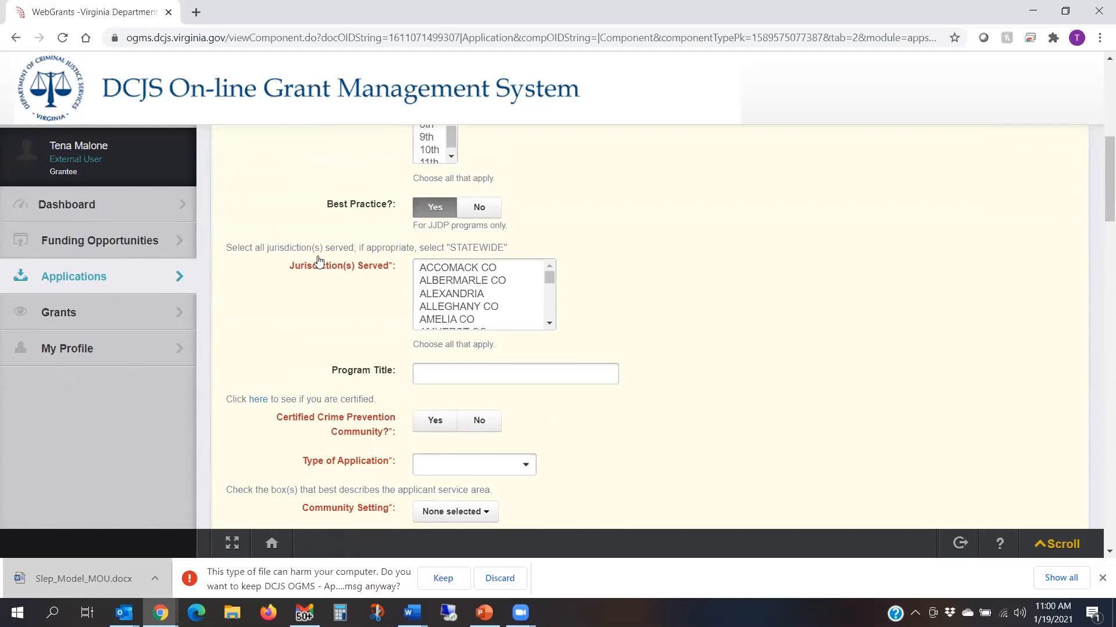
left_click(446, 269)
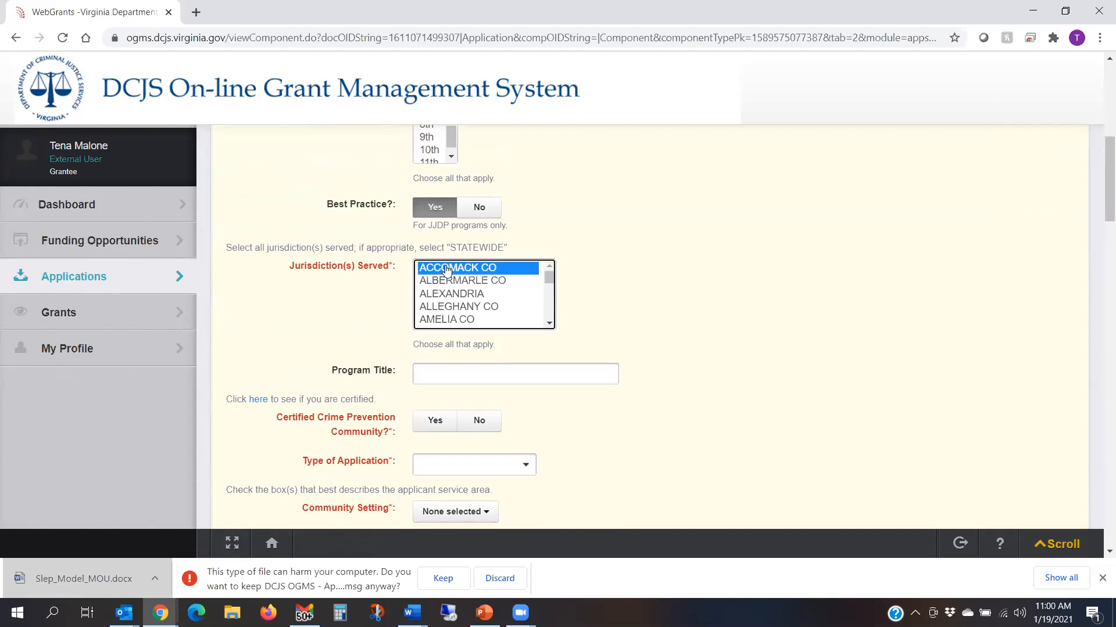
left_click(451, 294, "ctrl")
left_click(453, 321, "ctrl")
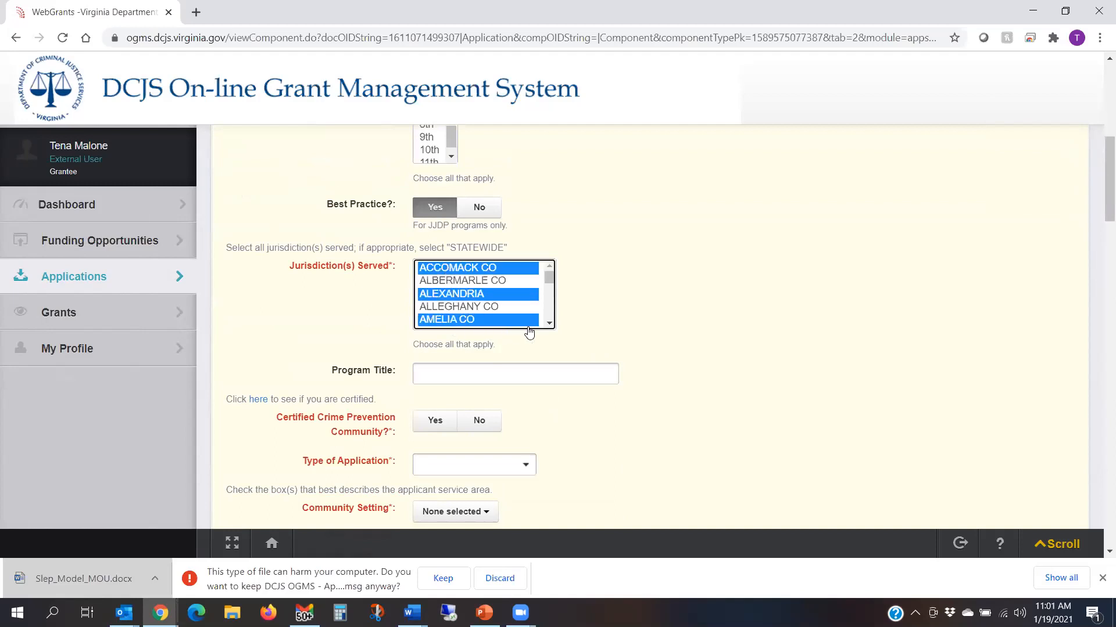
left_click(549, 324)
scroll(549, 323, "down", 3)
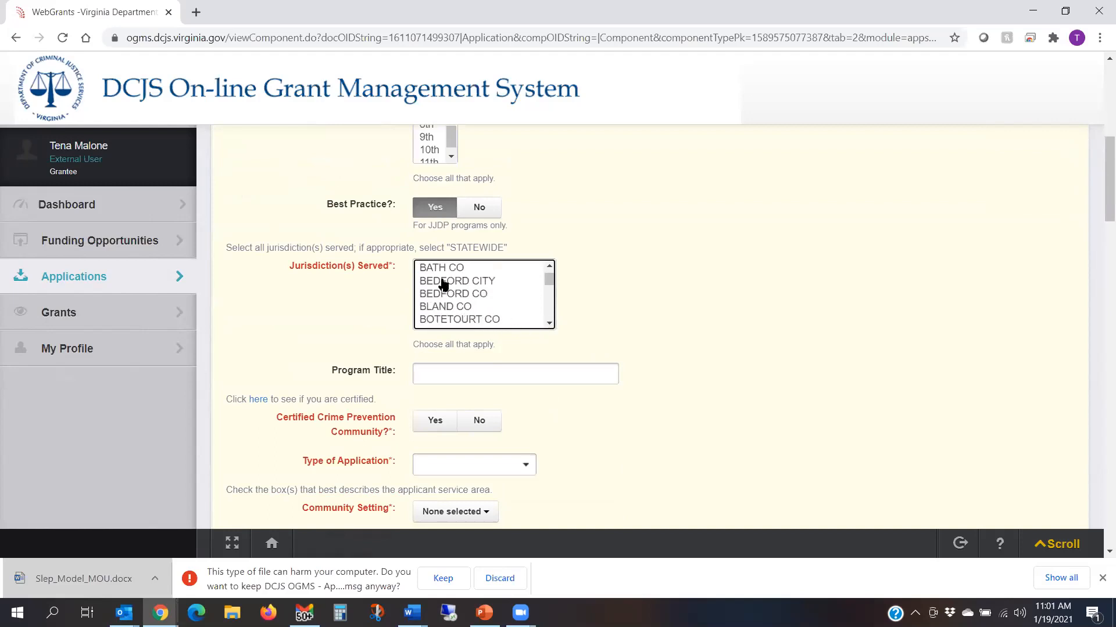
left_click(443, 282, "ctrl")
left_click(453, 306, "ctrl")
left_click(501, 320, "ctrl")
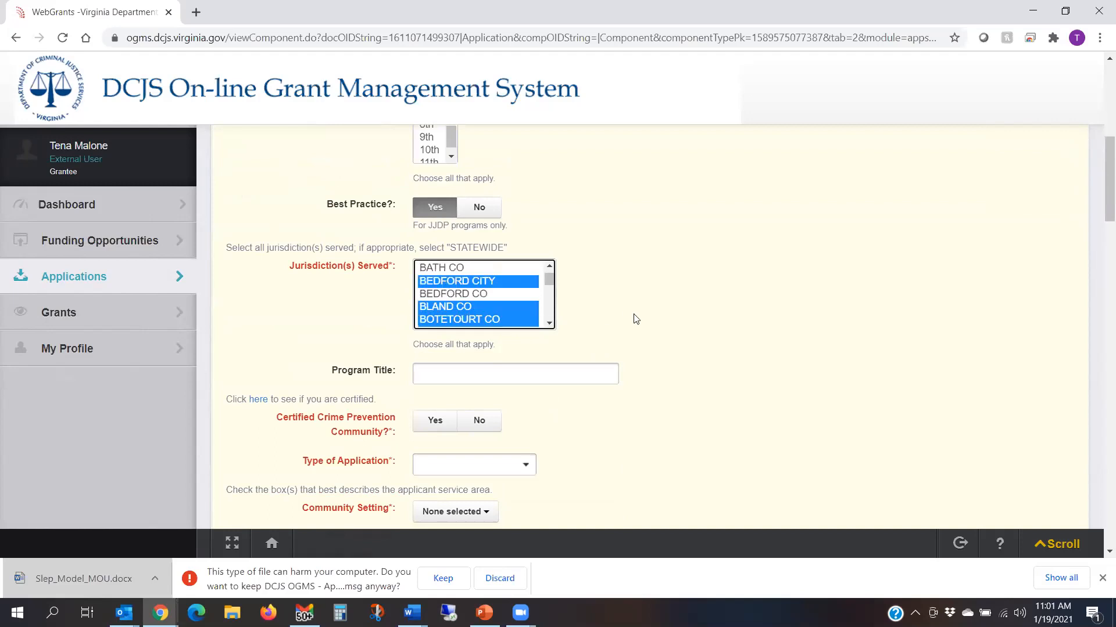
Step: Consult the linked list of certified communities in a new tab and set Certified Crime Prevention Community? to Yes
scroll(617, 311, "down", 1)
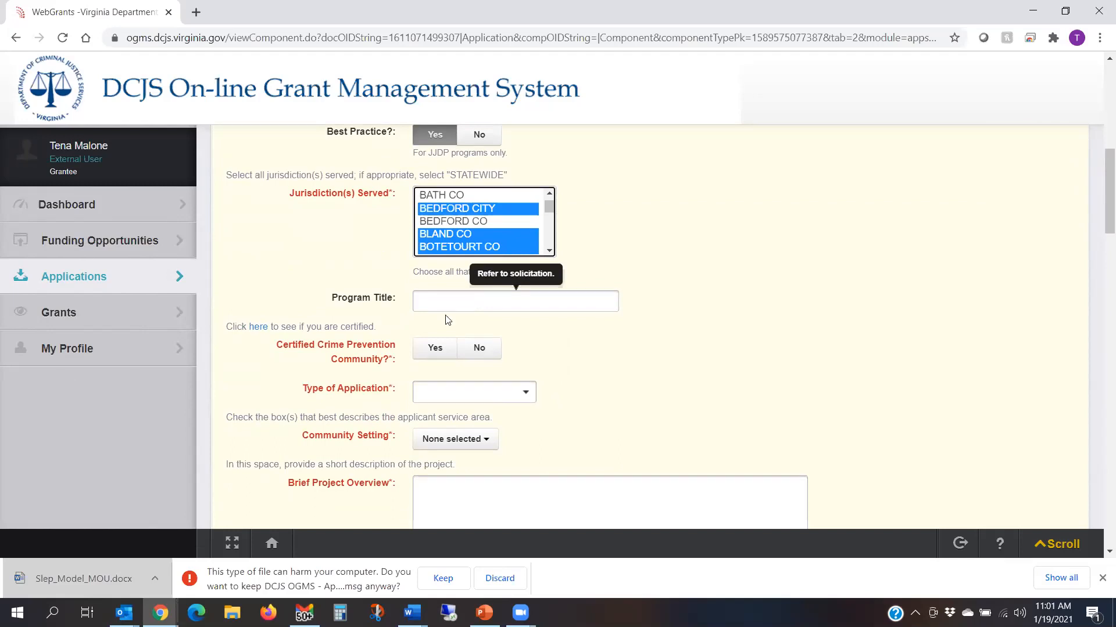
left_click_drag(317, 310, 393, 309)
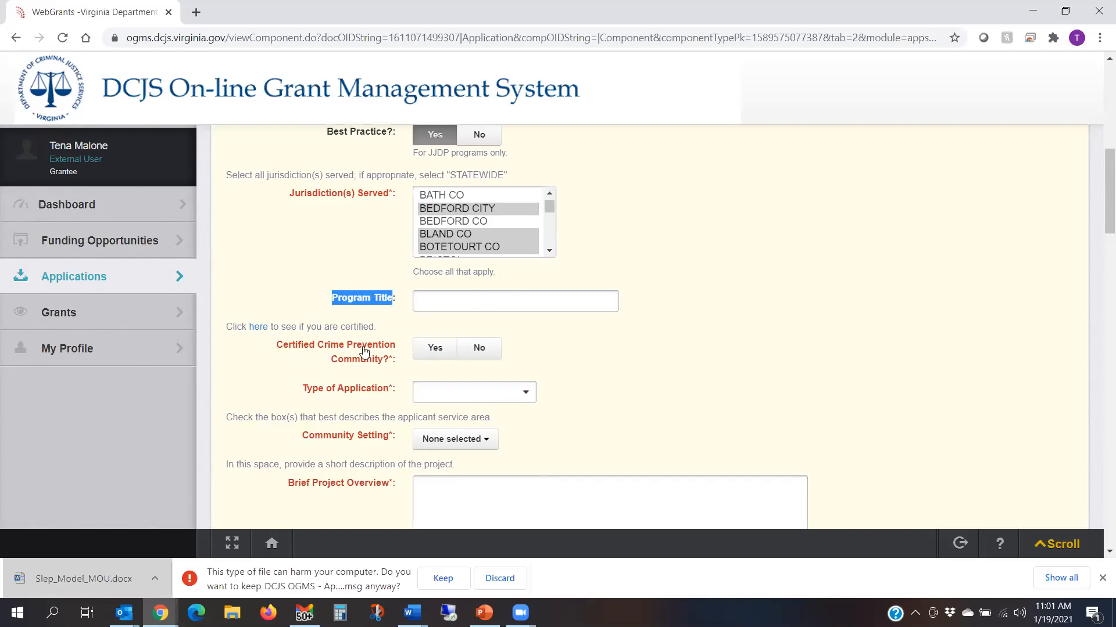
right_click(260, 331)
left_click(302, 340)
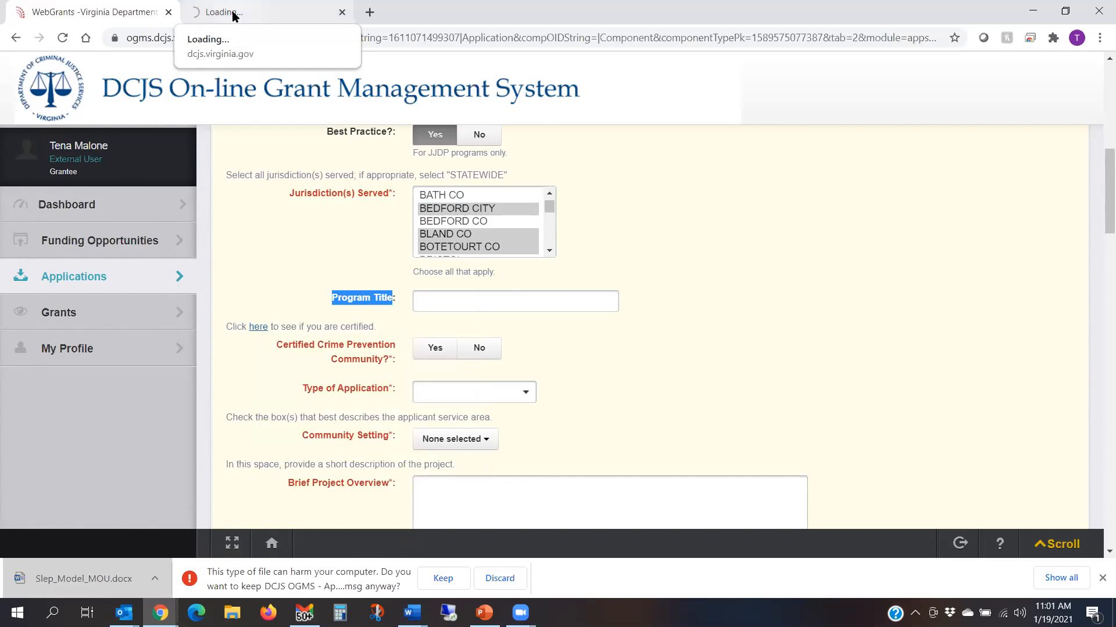
left_click(233, 16)
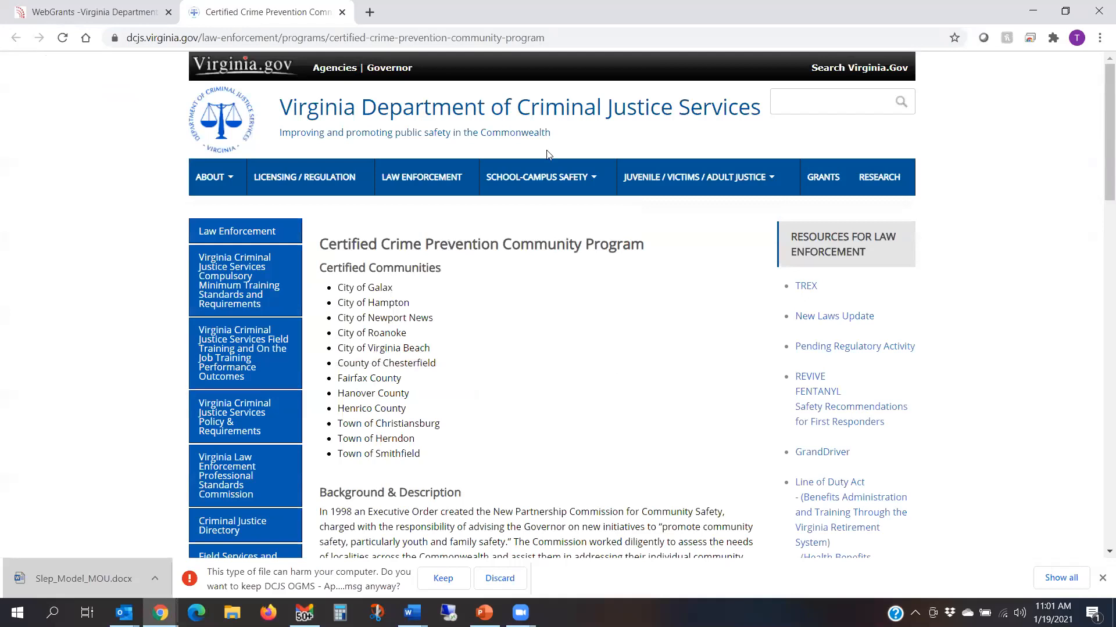
left_click(79, 13)
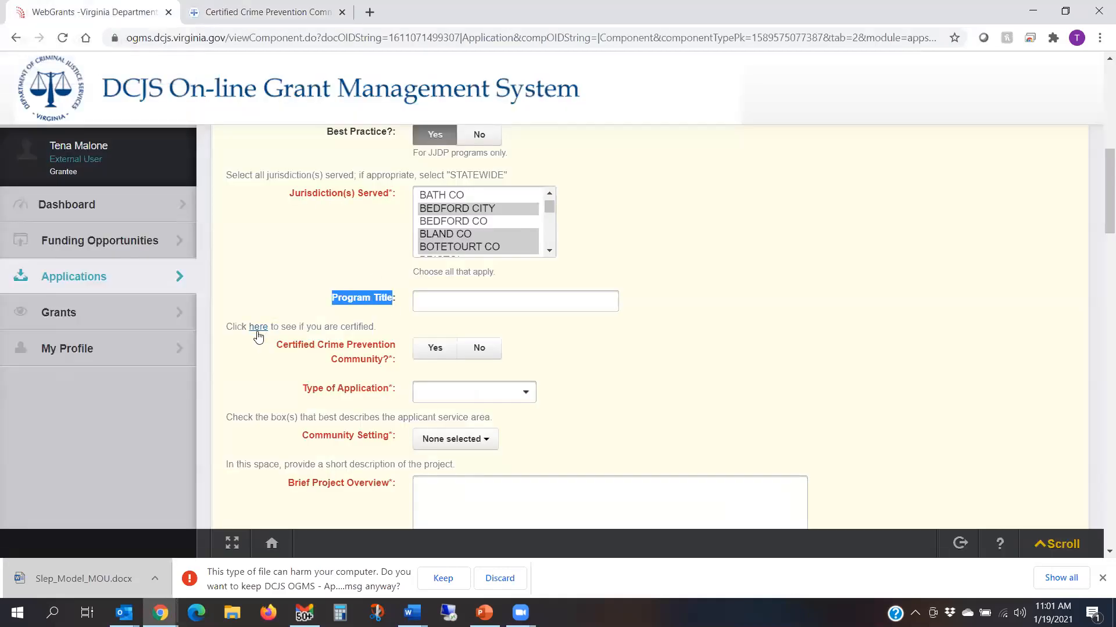
left_click(430, 348)
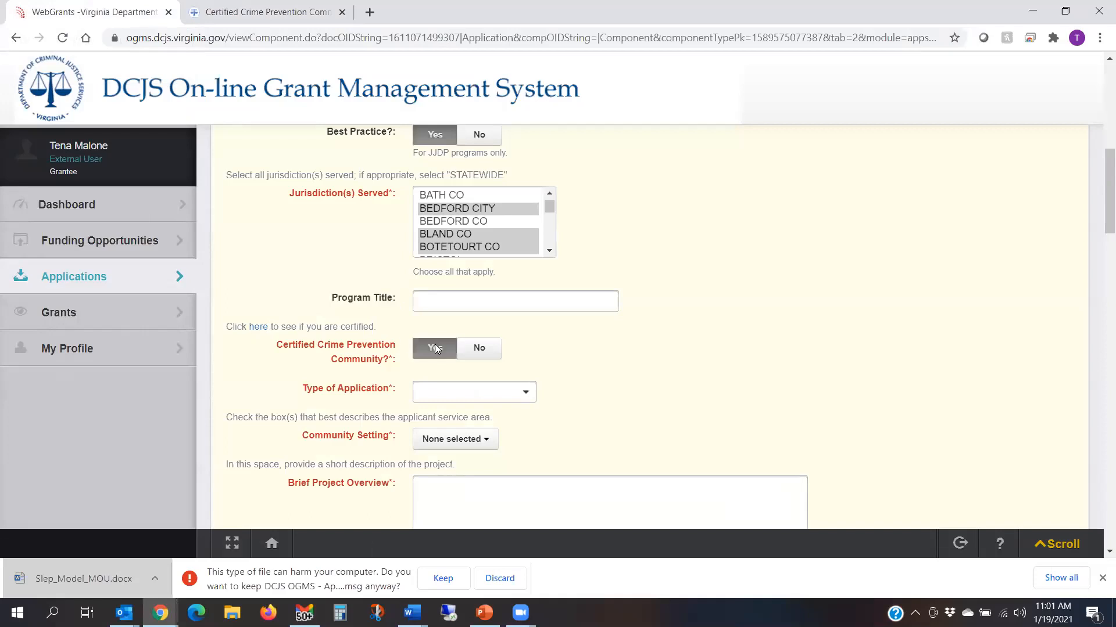
Step: Switch Type of Application between New and Continuation of Grant to compare the fields each one requires
left_click(477, 394)
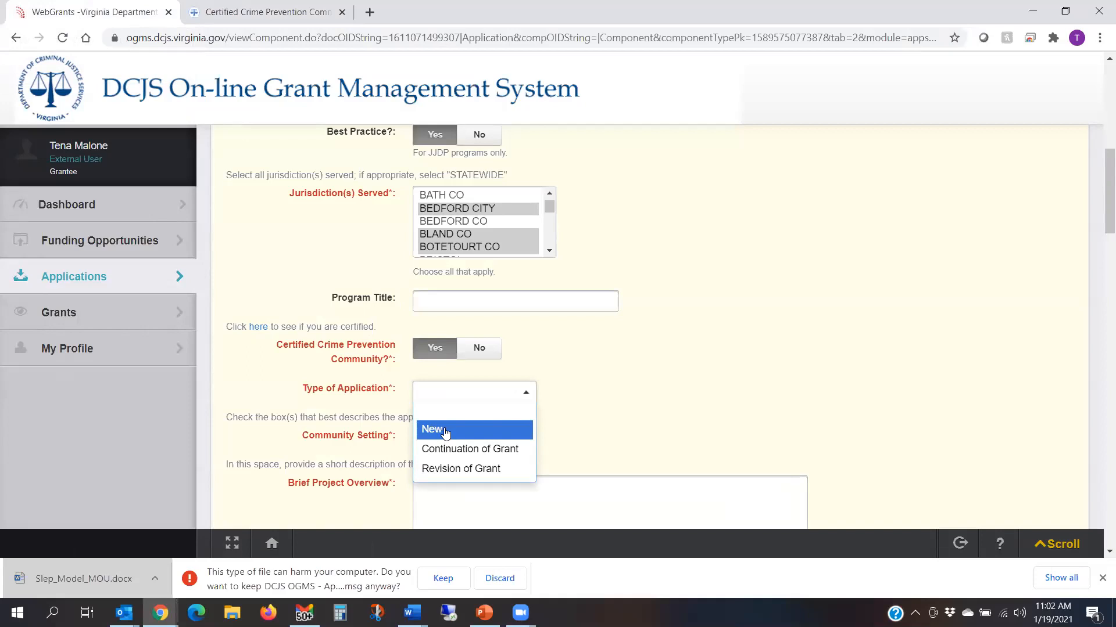
left_click(442, 431)
left_click(499, 400)
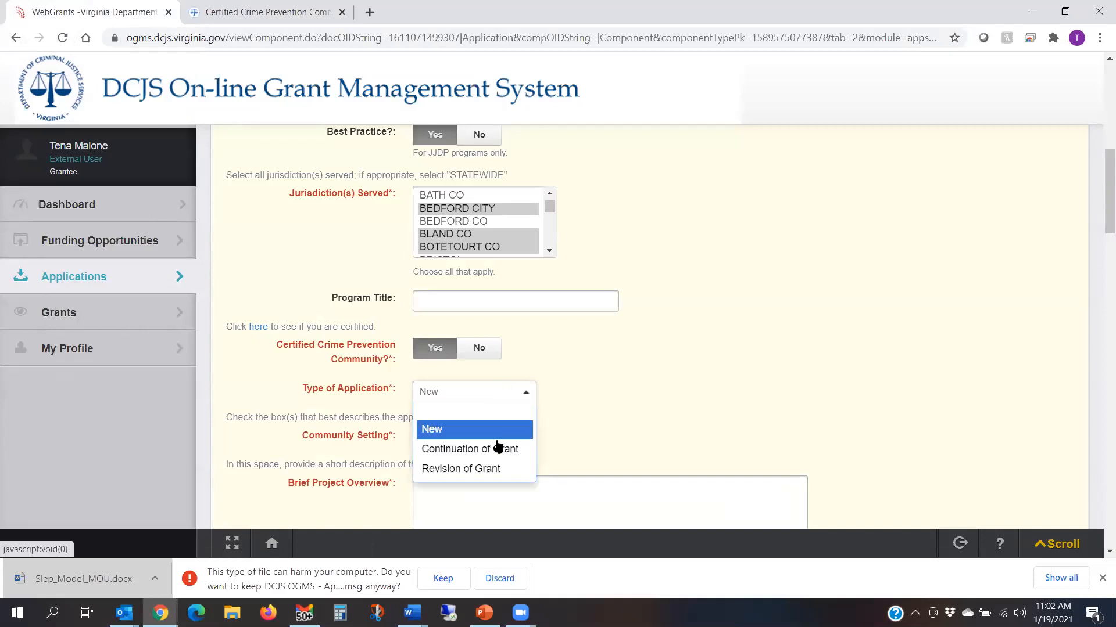
left_click(498, 448)
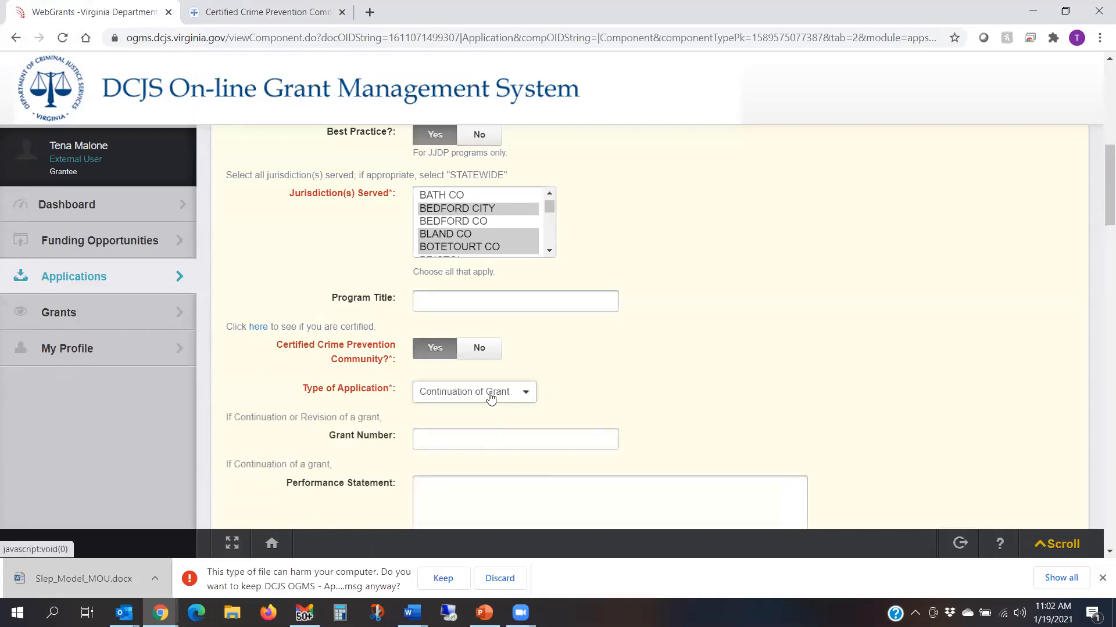
left_click(490, 395)
left_click(462, 429)
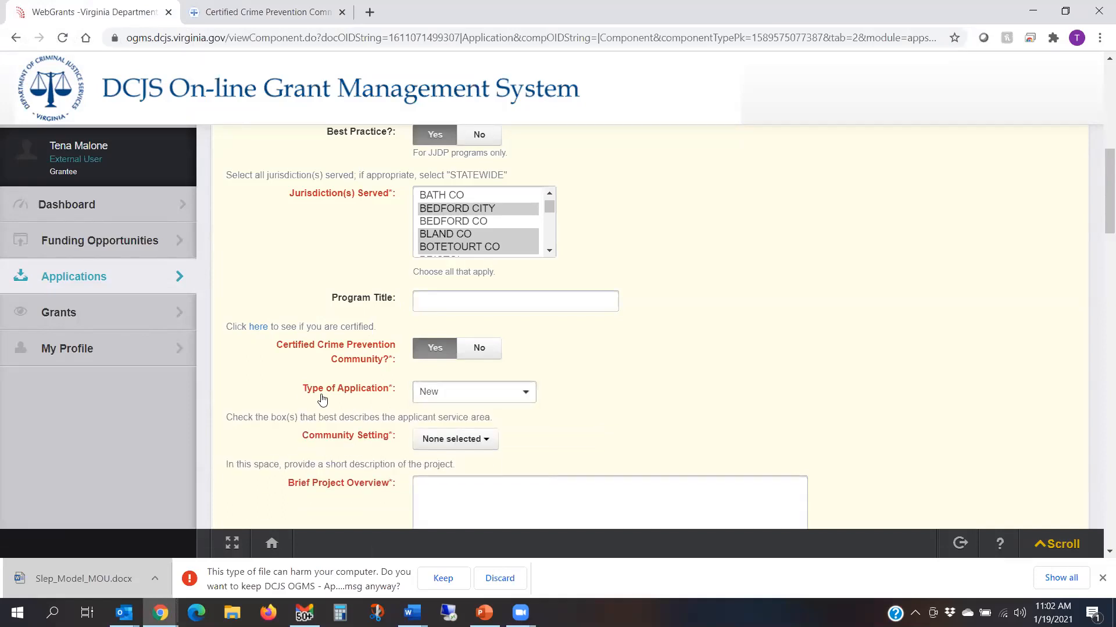
left_click_drag(302, 390, 389, 390)
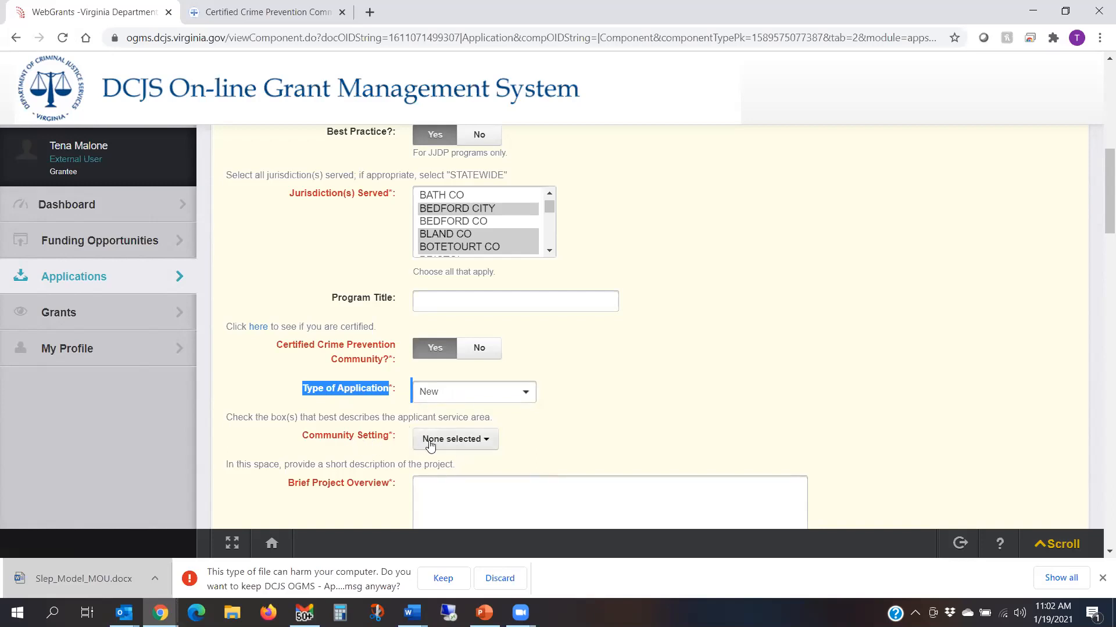
Step: Set Type of Application to Continuation of Grant and enter 12345 as the Grant Number
left_click(467, 393)
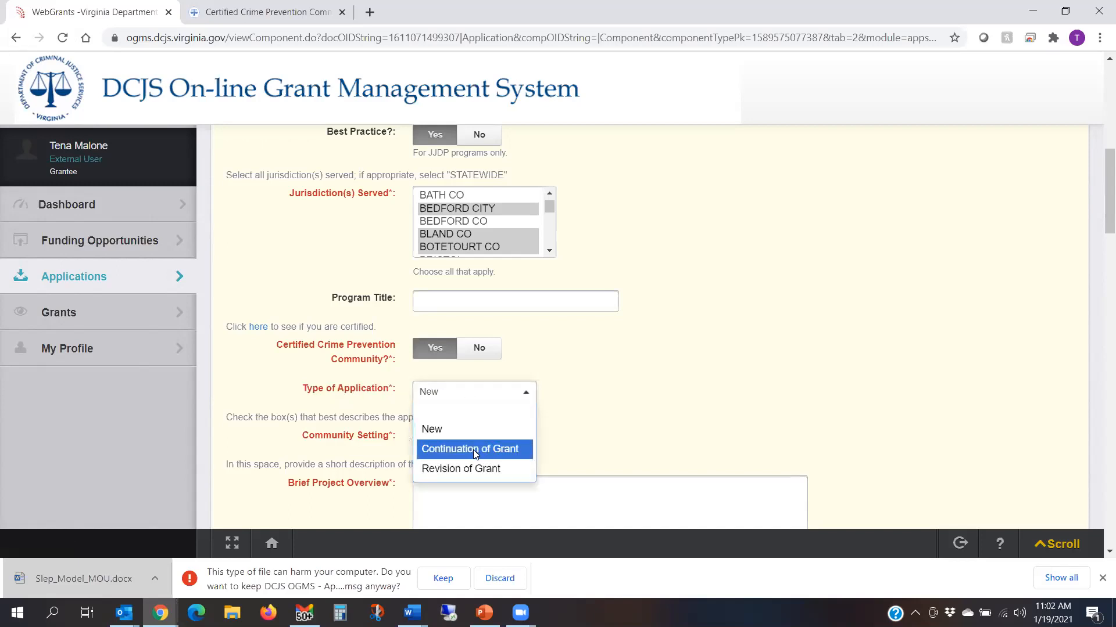
left_click(473, 450)
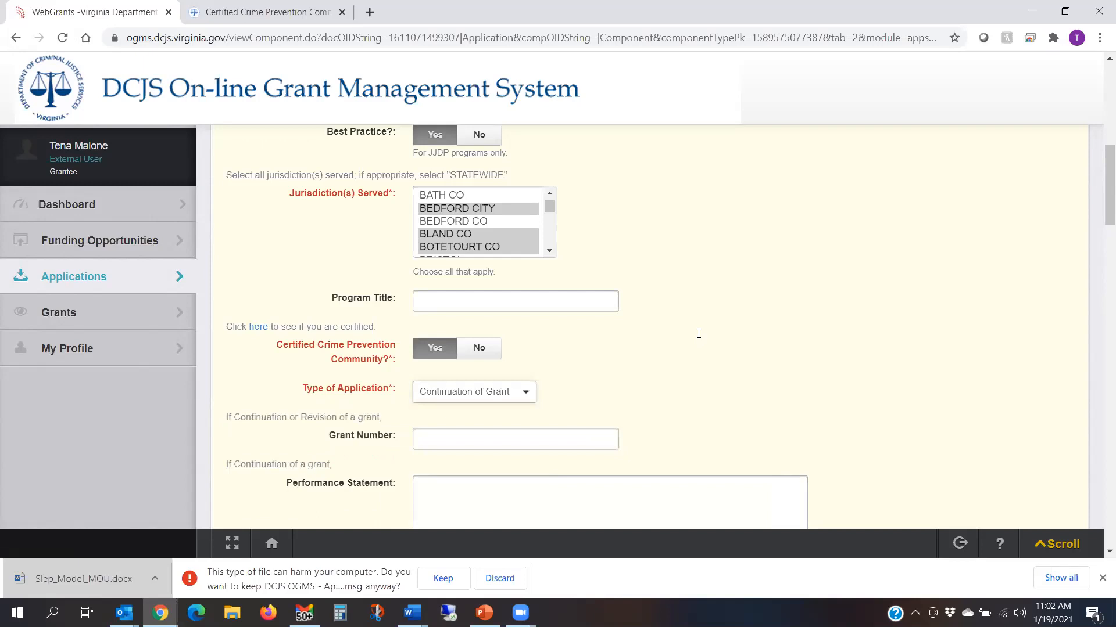
scroll(316, 242, "down", 3)
left_click_drag(252, 199, 484, 227)
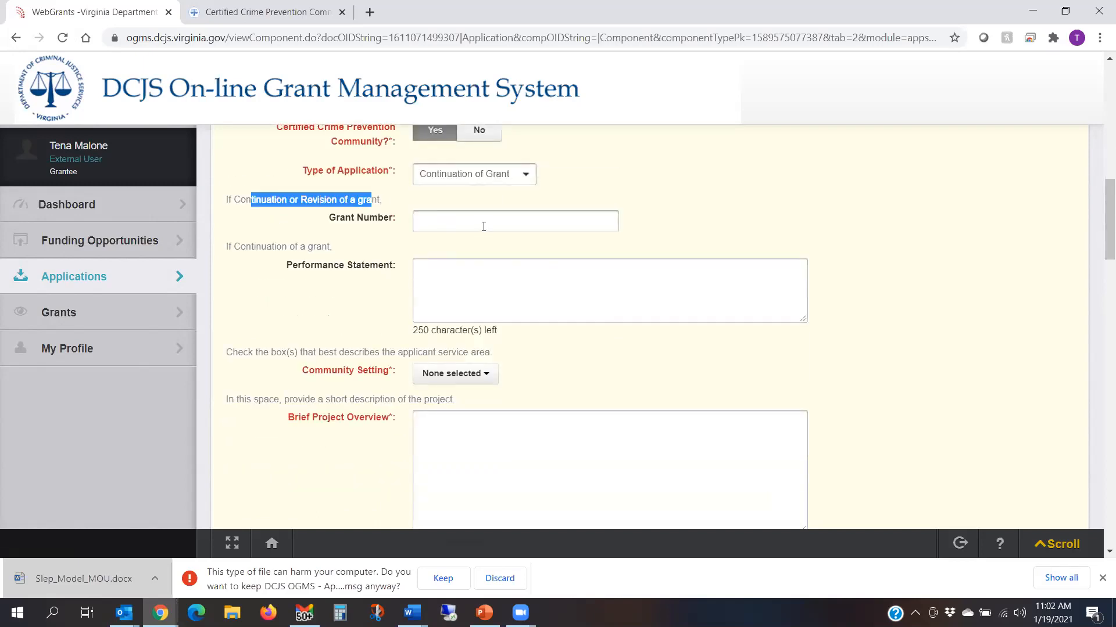
left_click(483, 226)
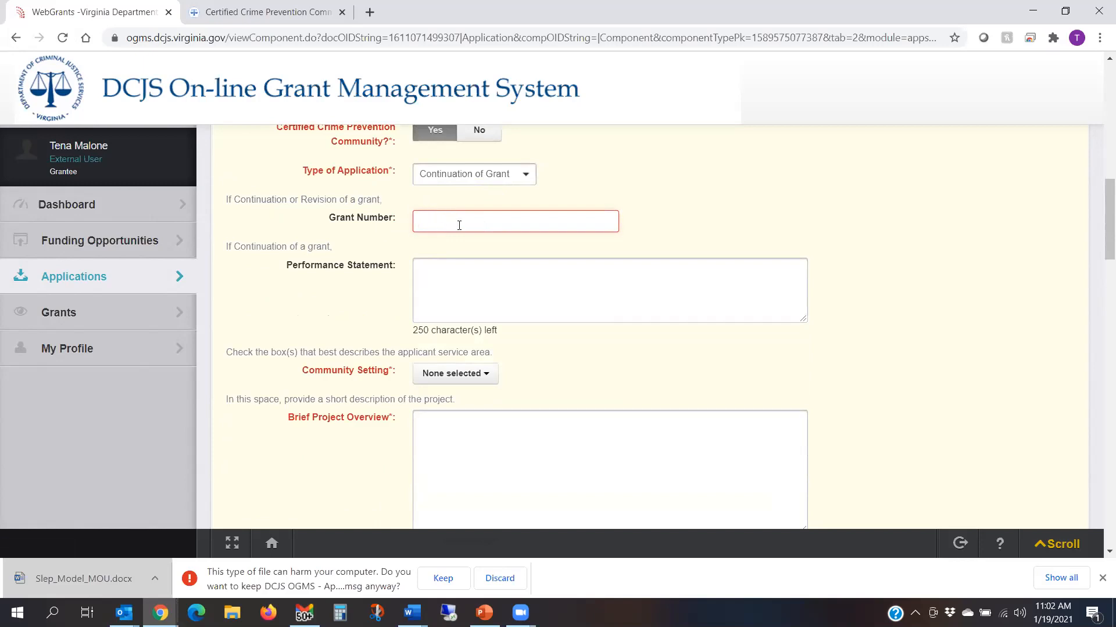
type("12345")
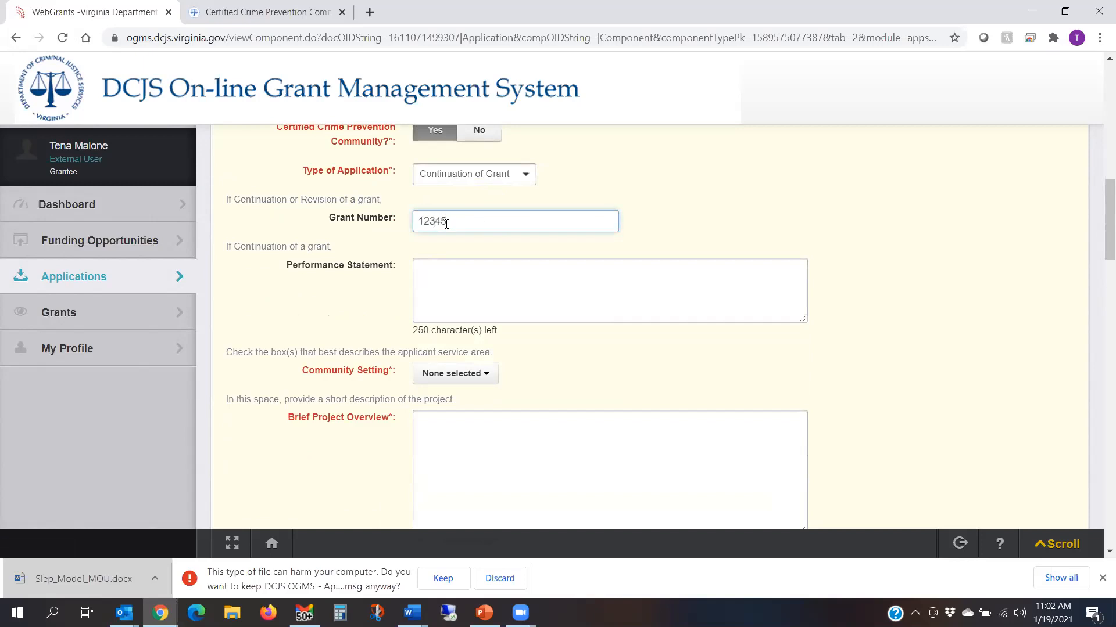
Step: Enter "Performance Statement if i would keep" as the Performance Statement
left_click(437, 290)
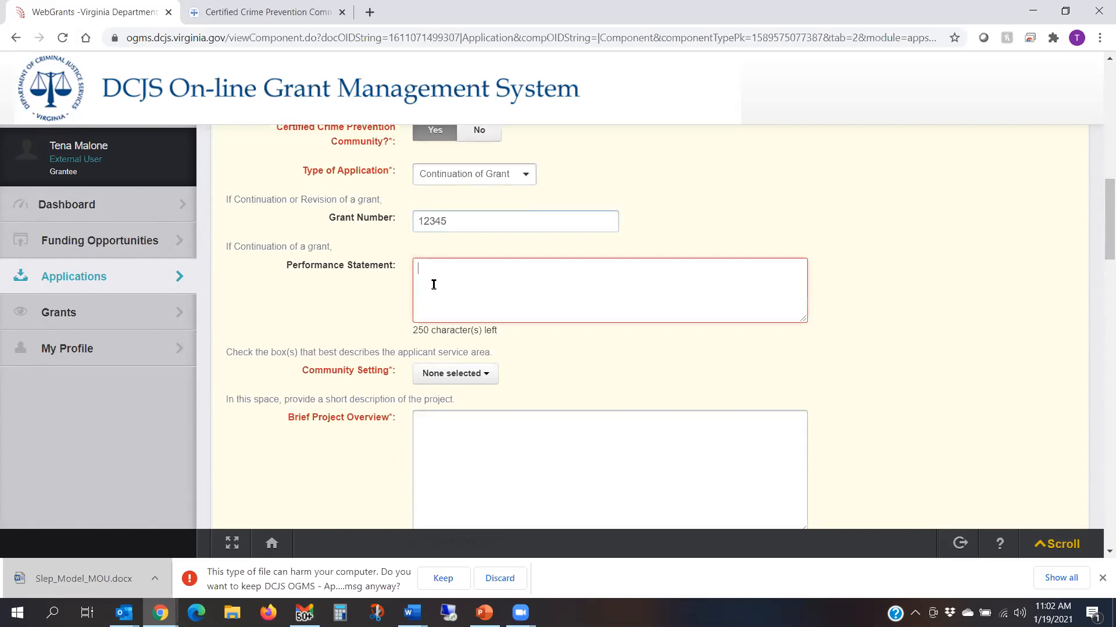
type("Per")
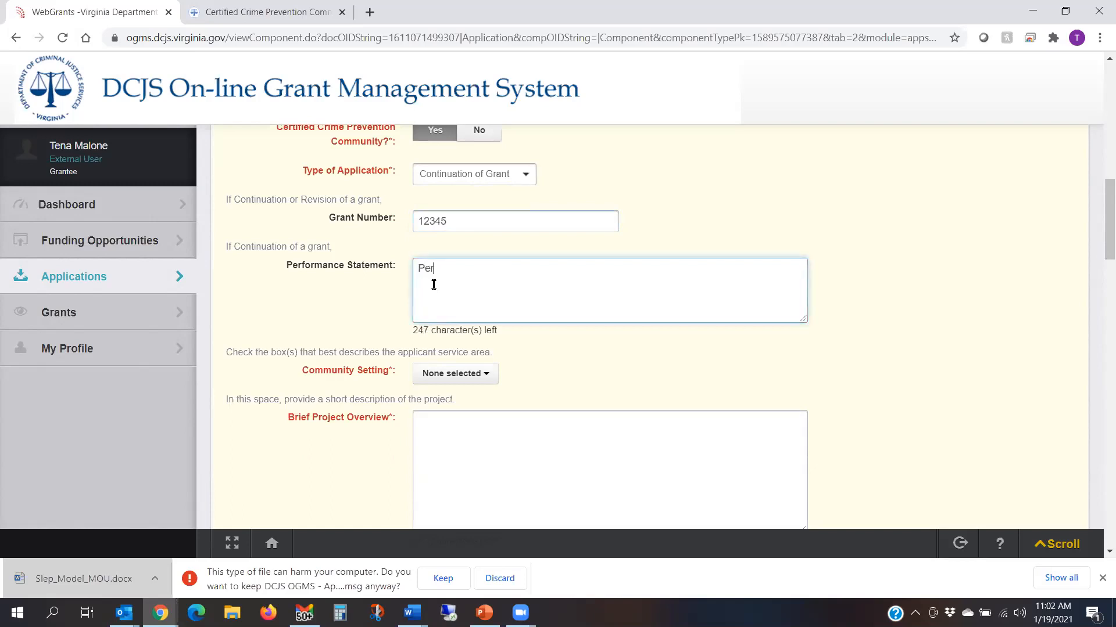
type("formance Statement")
left_click_drag(501, 330, 411, 319)
left_click(585, 265)
type("if i would keep")
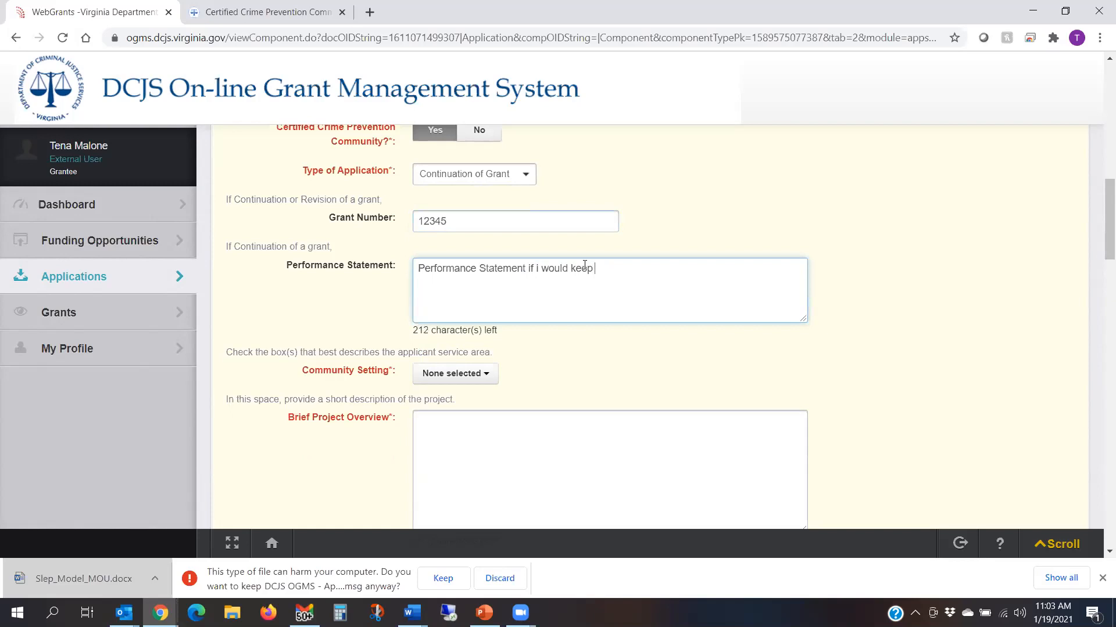
Step: Set the Community Setting to Rural and Statewide only
left_click(459, 374)
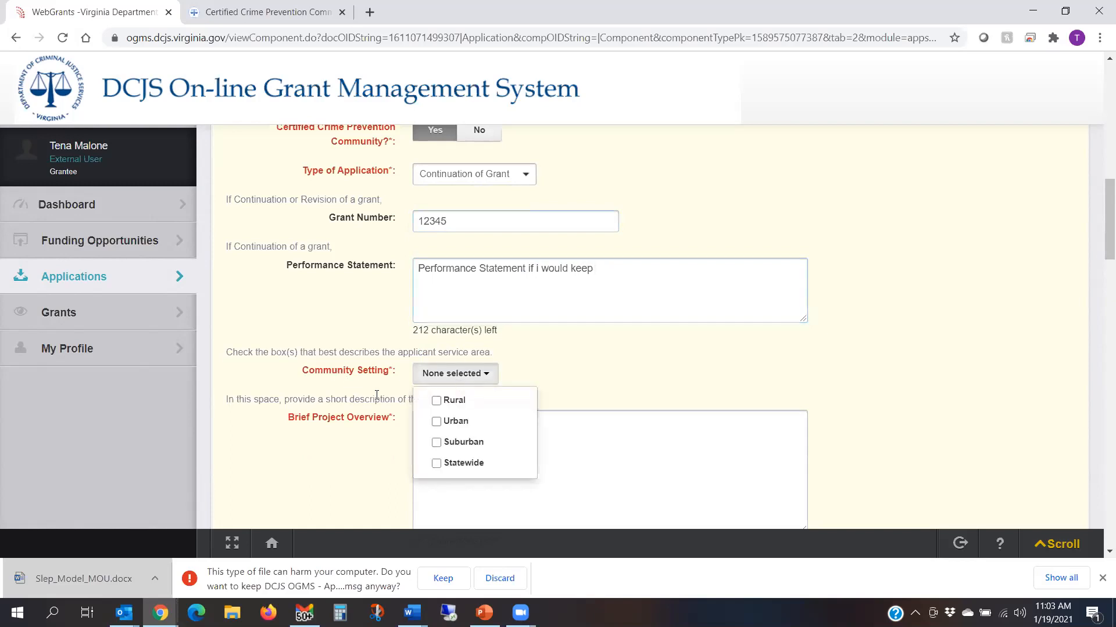
left_click(437, 401)
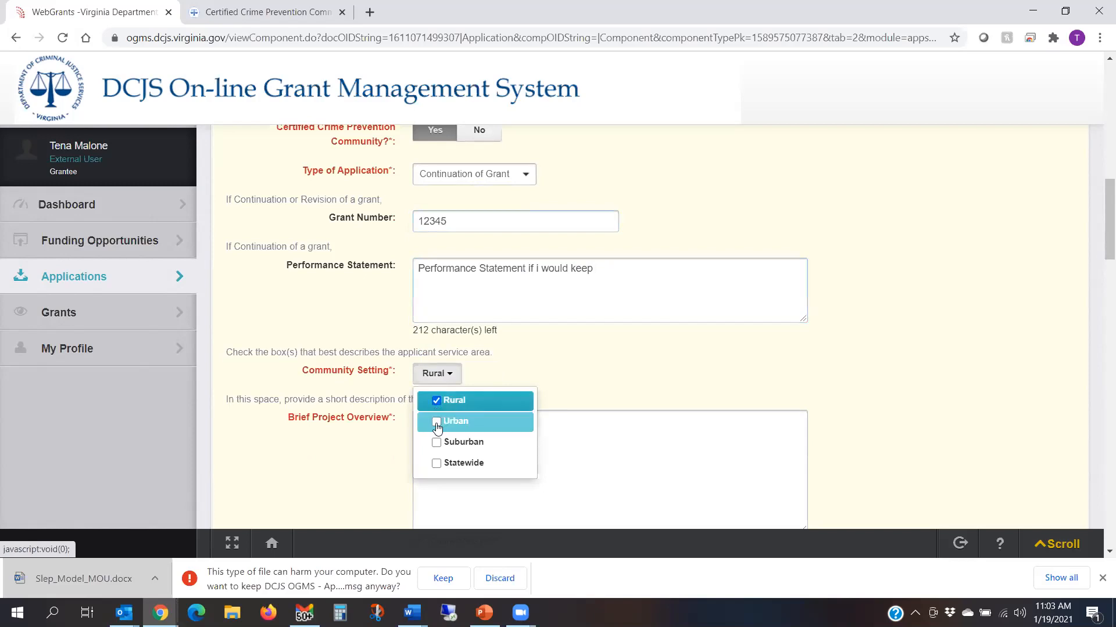
left_click(437, 422)
left_click(437, 445)
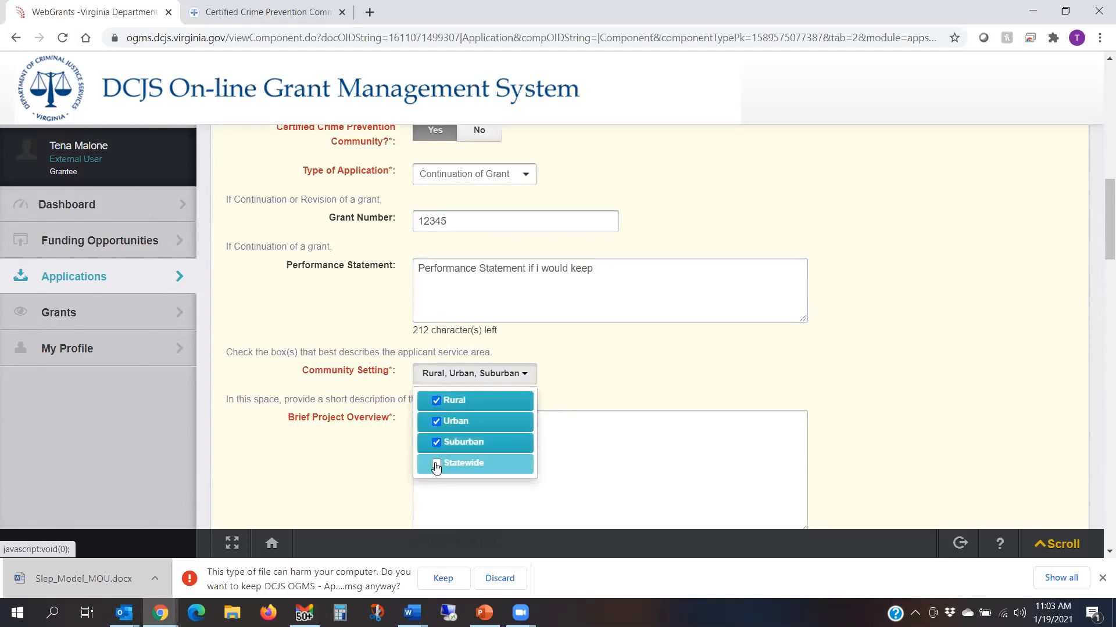
left_click(436, 466)
left_click(436, 444)
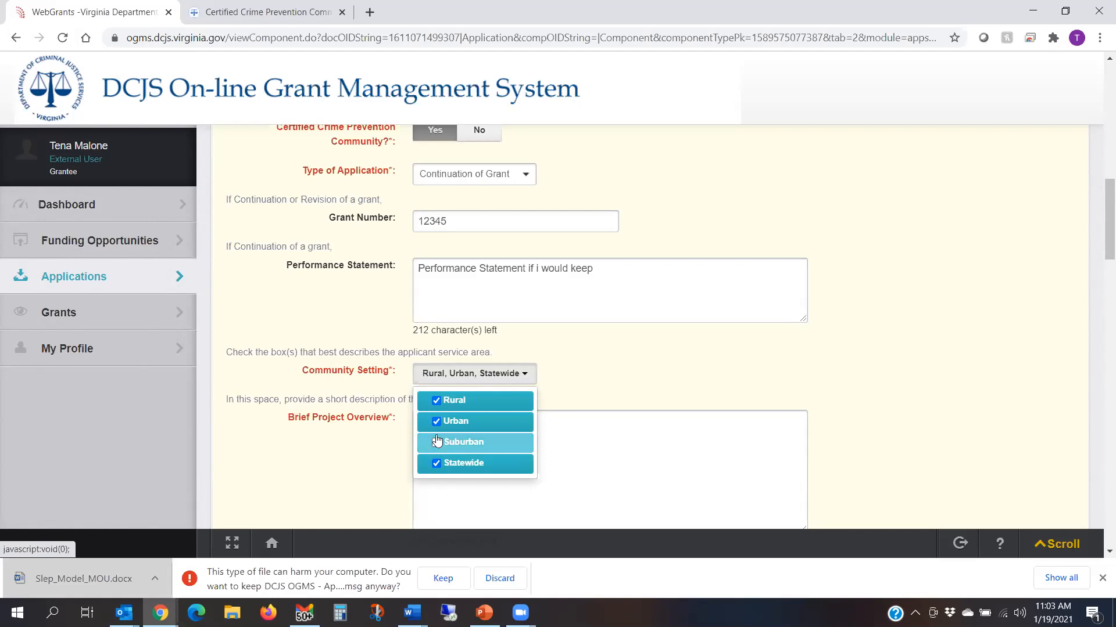
left_click(437, 426)
left_click(773, 356)
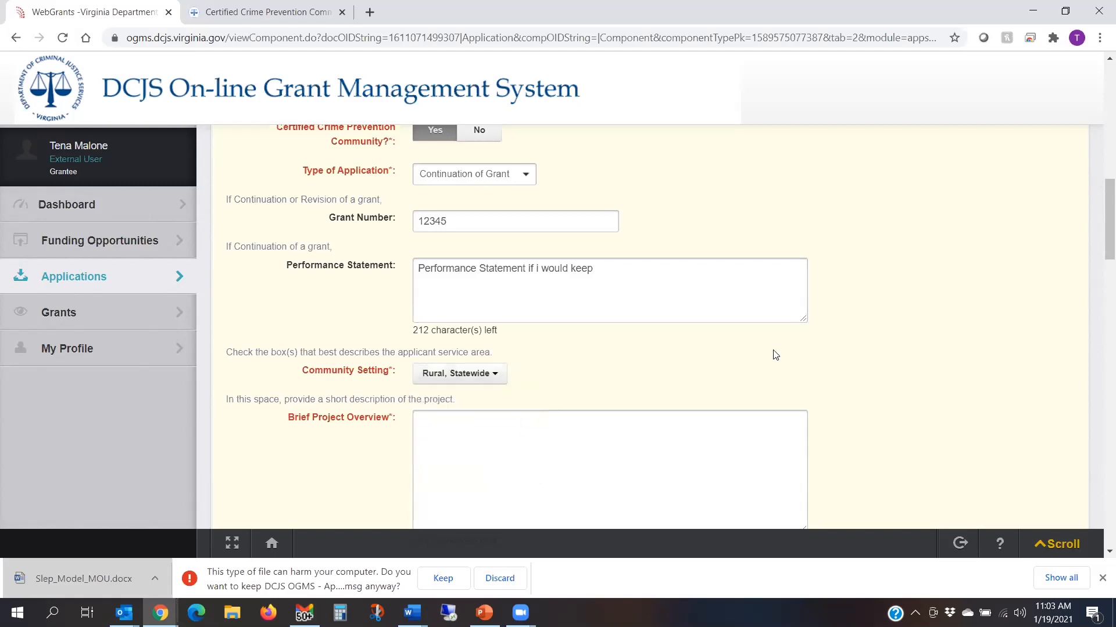
Step: Enter "Project Overview" as the Brief Project Overview and save the Face Sheet form
scroll(430, 324, "down", 2)
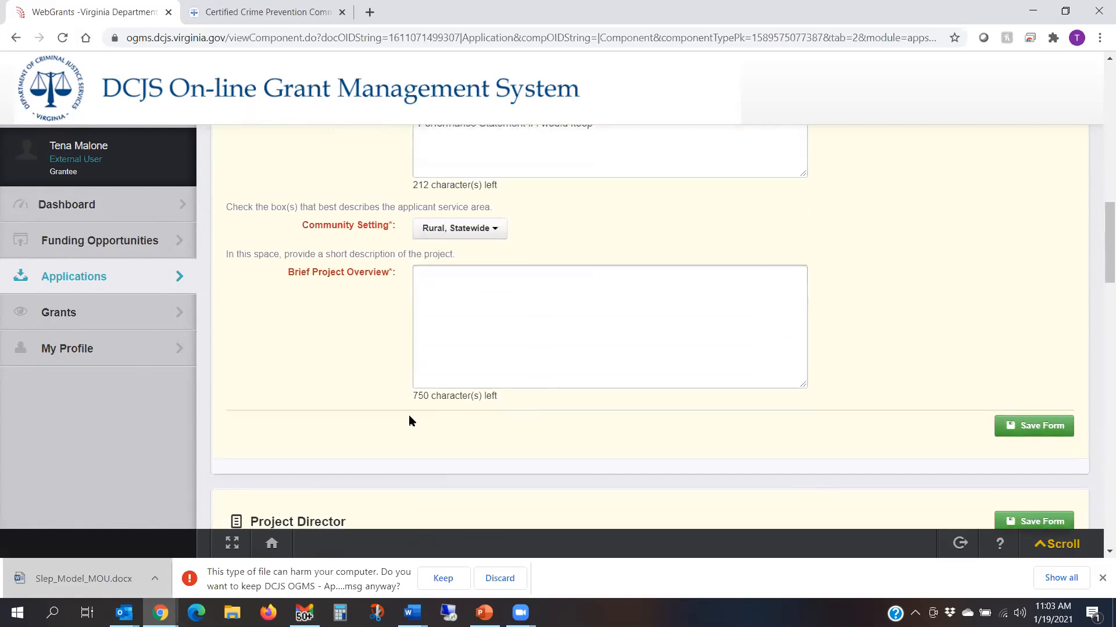
left_click_drag(394, 401, 510, 400)
left_click(515, 314)
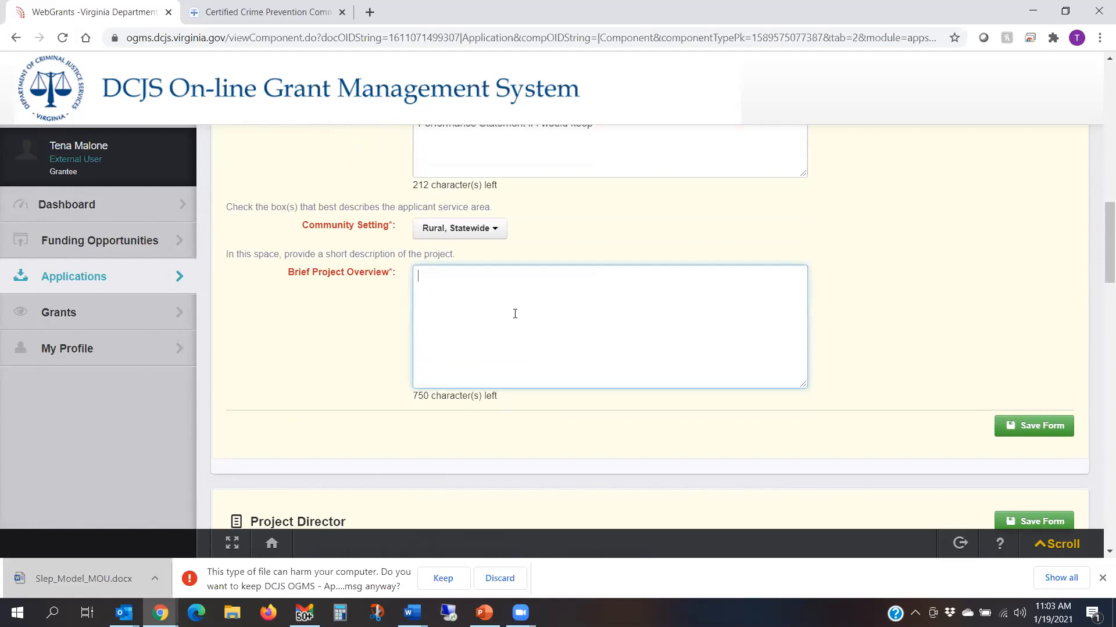
type("Project Overview")
left_click(1040, 430)
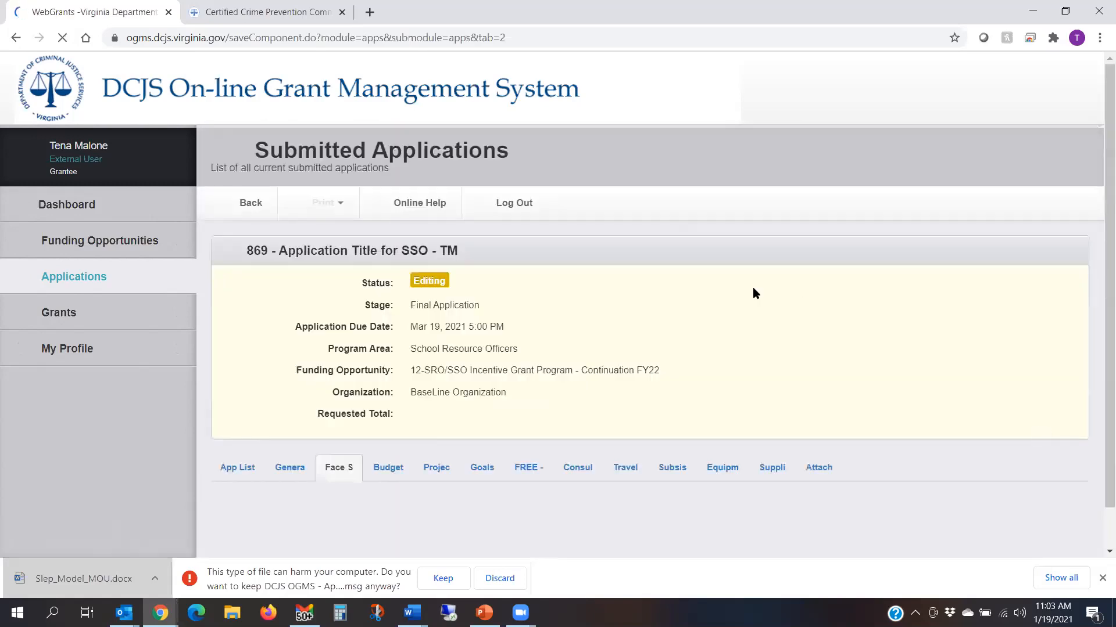
Step: Review the saved Face Sheet entries and try to mark the Face Sheet as complete
scroll(726, 295, "down", 4)
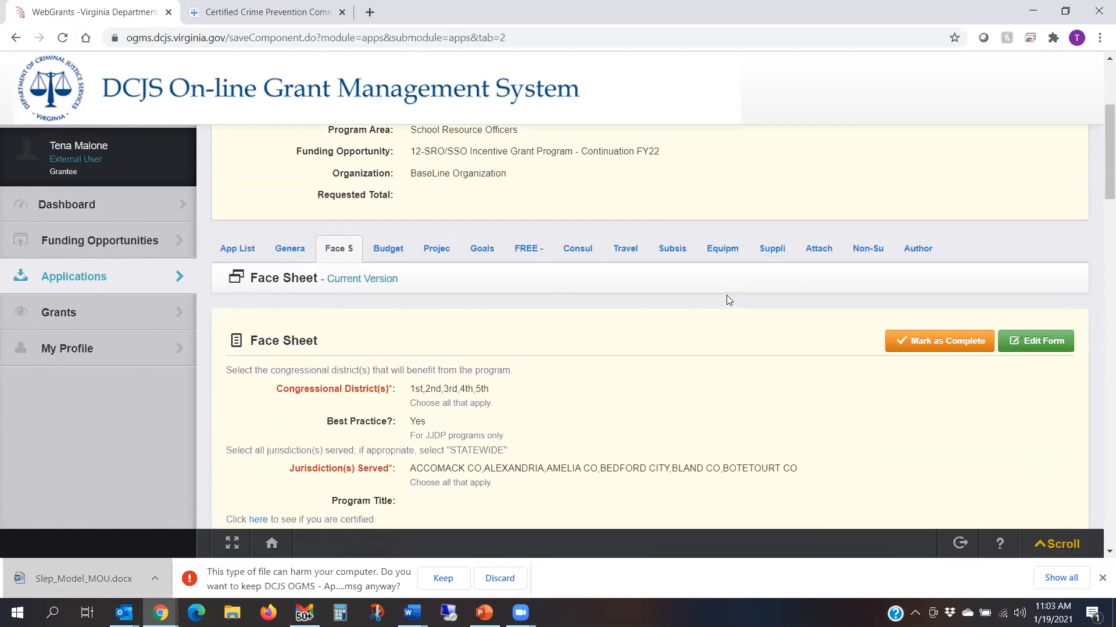
scroll(727, 298, "down", 3)
scroll(727, 298, "down", 3)
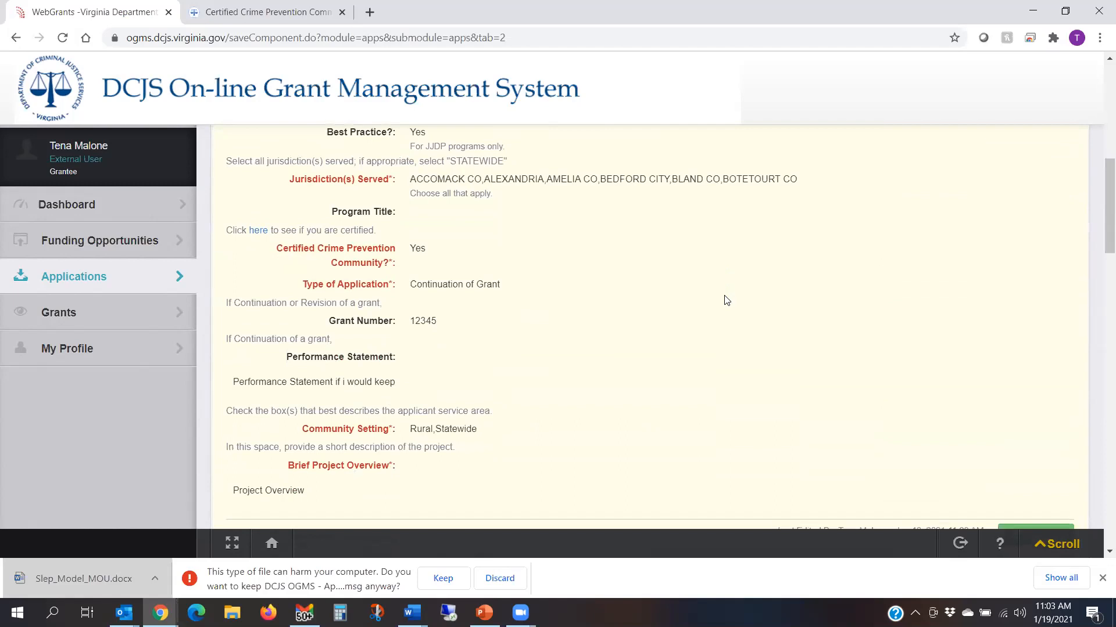
scroll(726, 300, "down", 1)
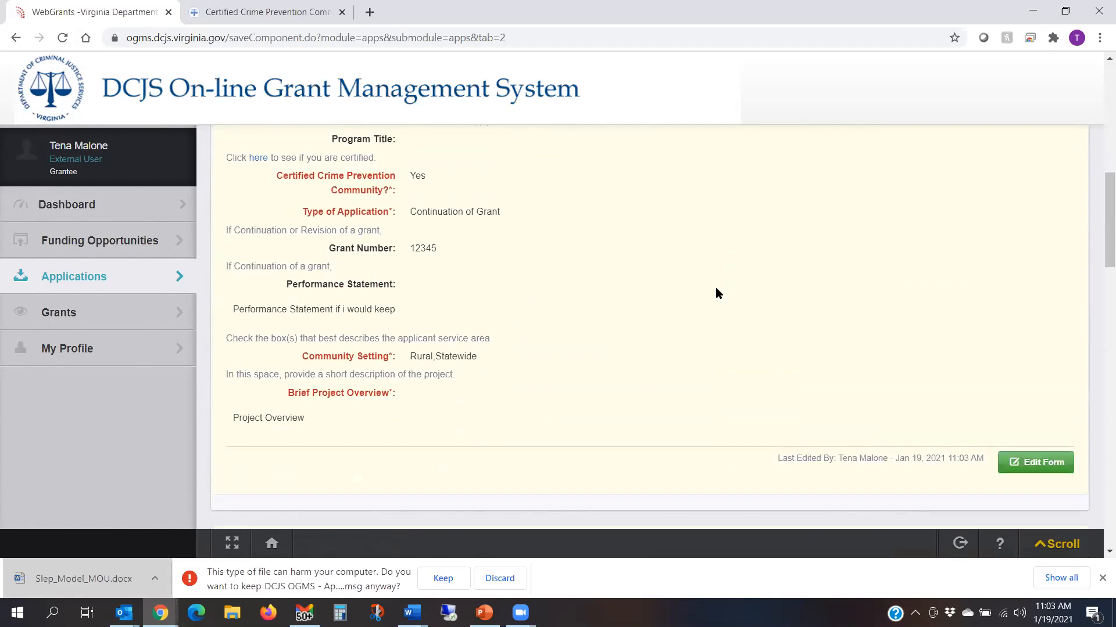
scroll(715, 288, "up", 3)
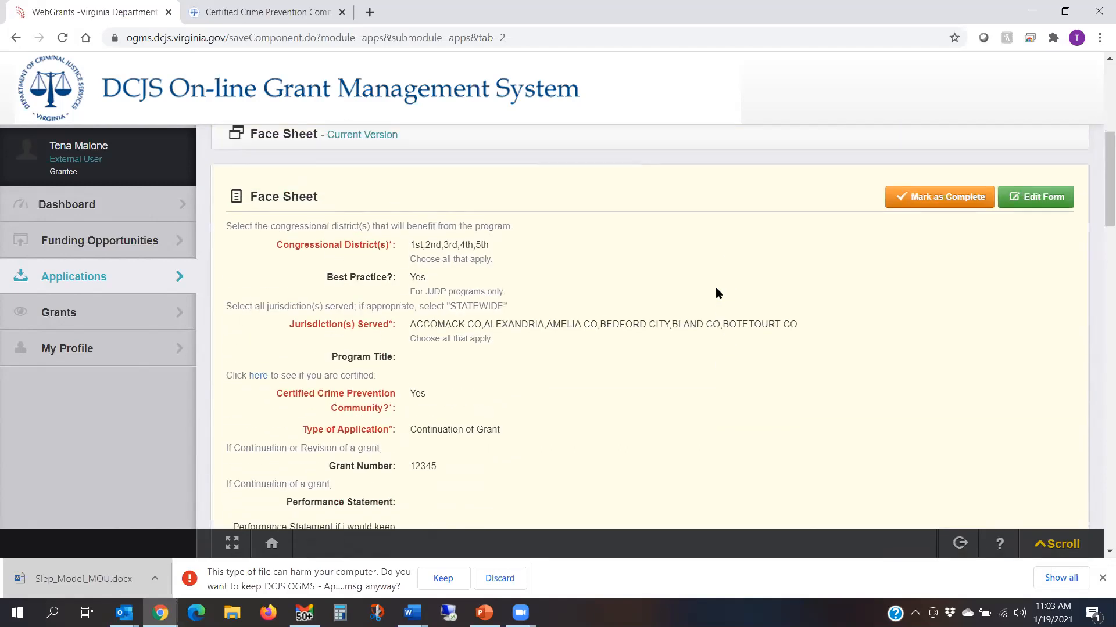
left_click(957, 200)
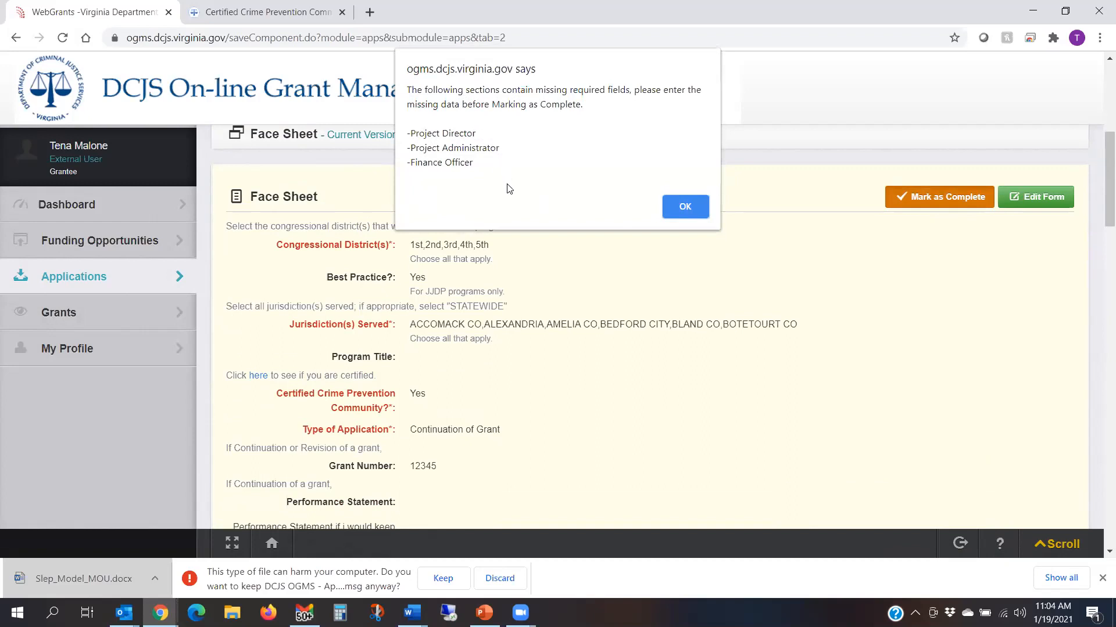
left_click(684, 208)
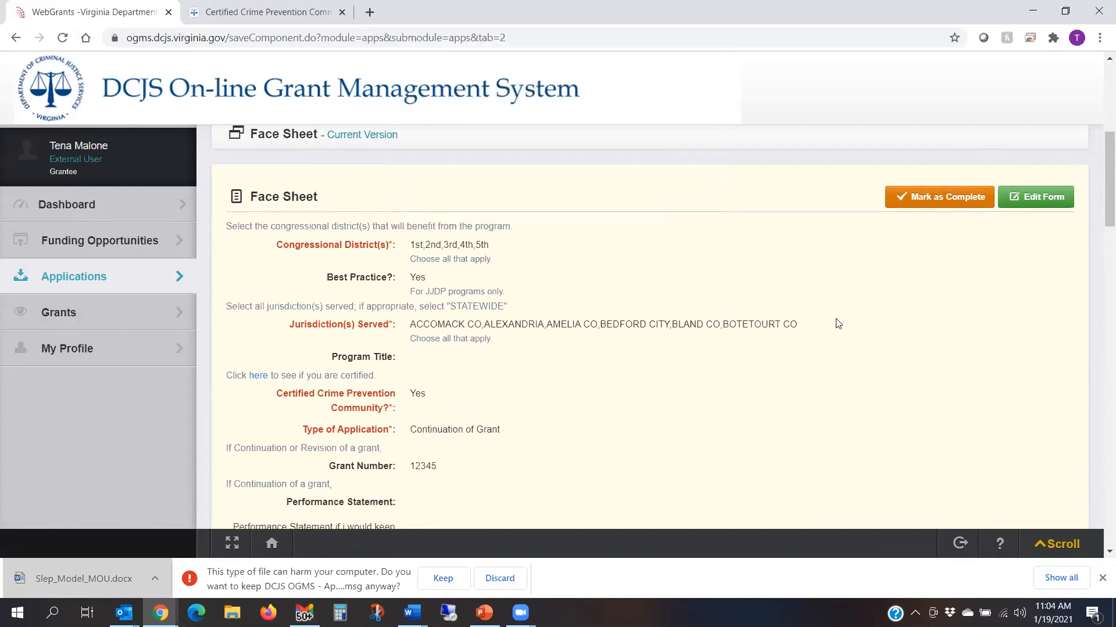
Step: Reopen the Face Sheet for editing and examine the contact fields required in the Project Director section
left_click(1038, 204)
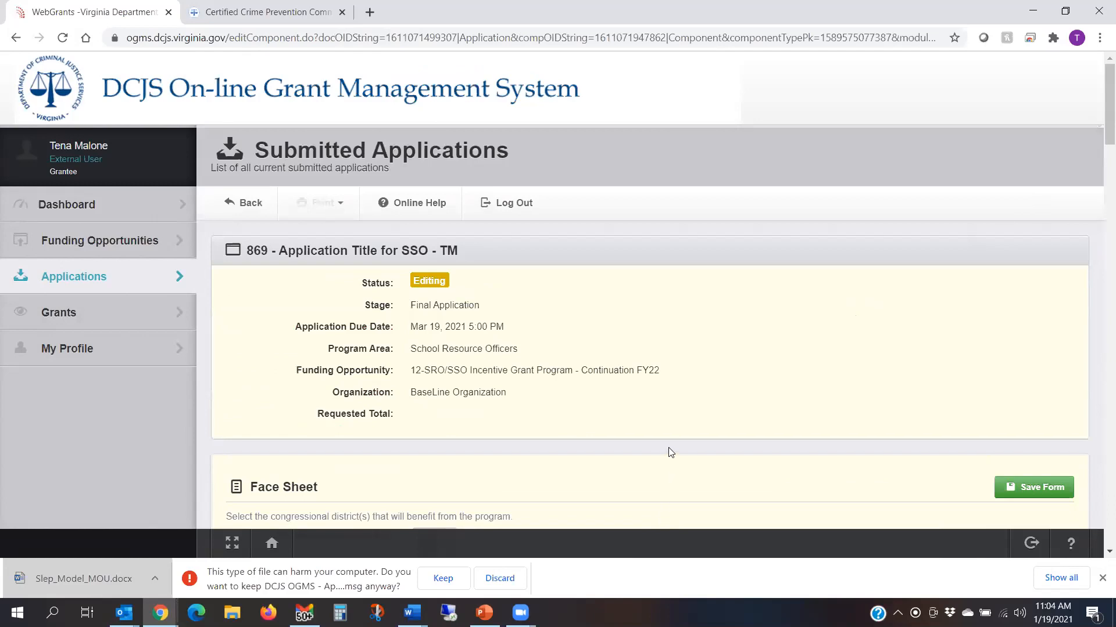
scroll(672, 454, "down", 2)
scroll(673, 450, "down", 7)
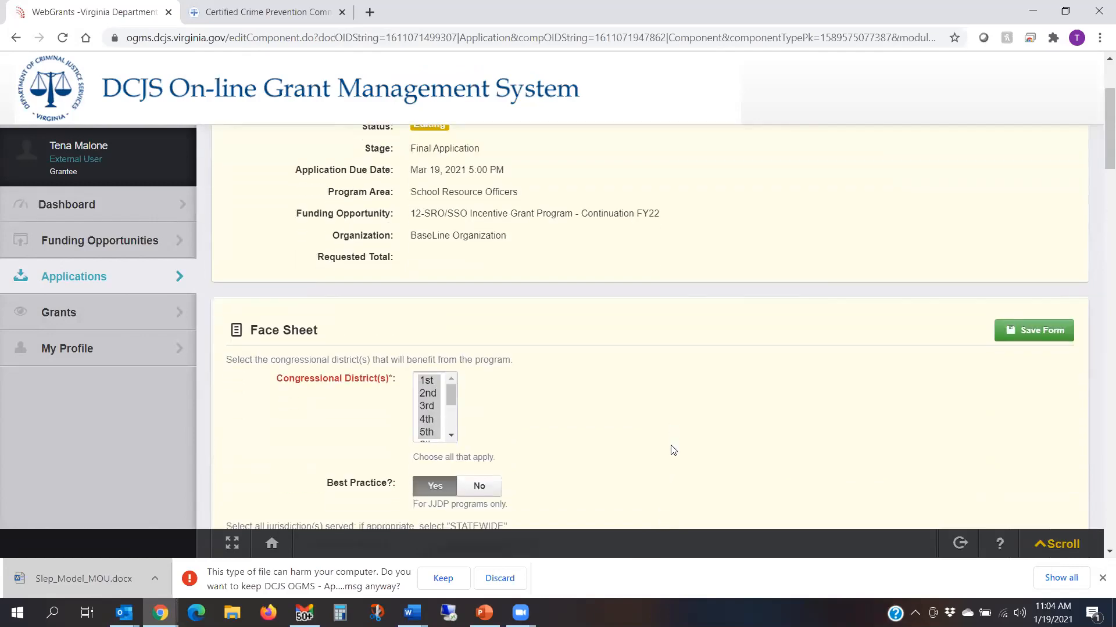
scroll(673, 451, "down", 7)
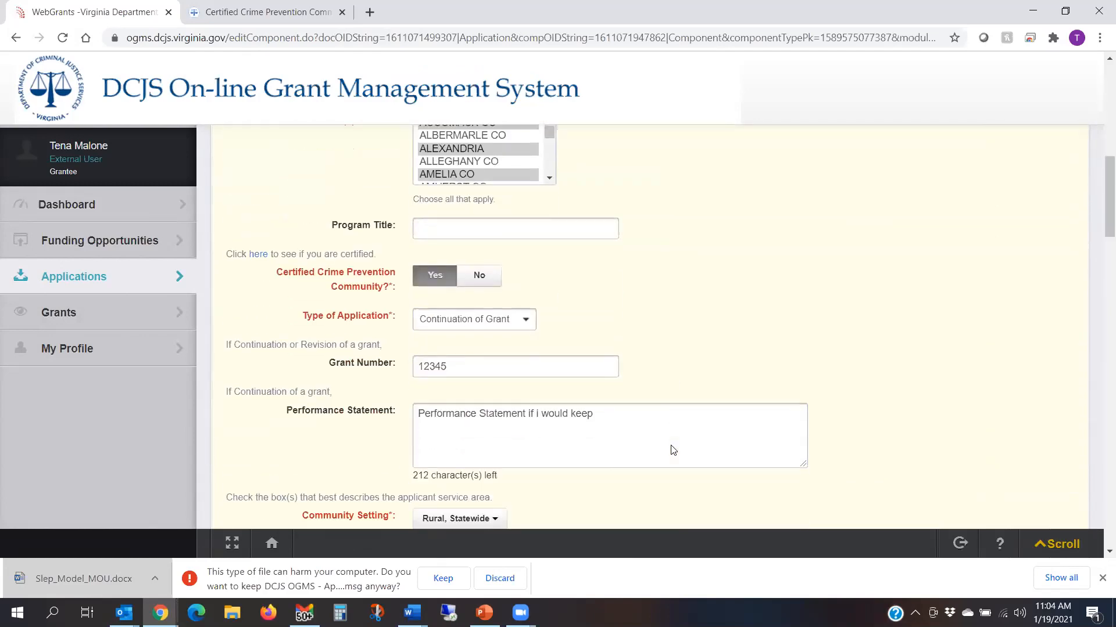
scroll(671, 445, "down", 4)
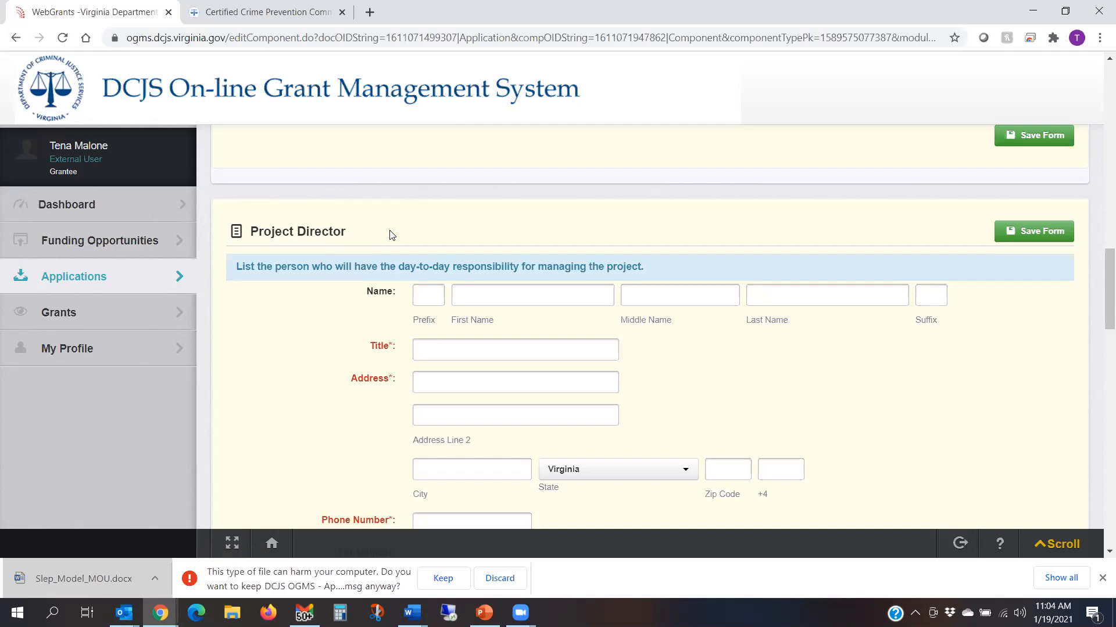
scroll(389, 234, "down", 1)
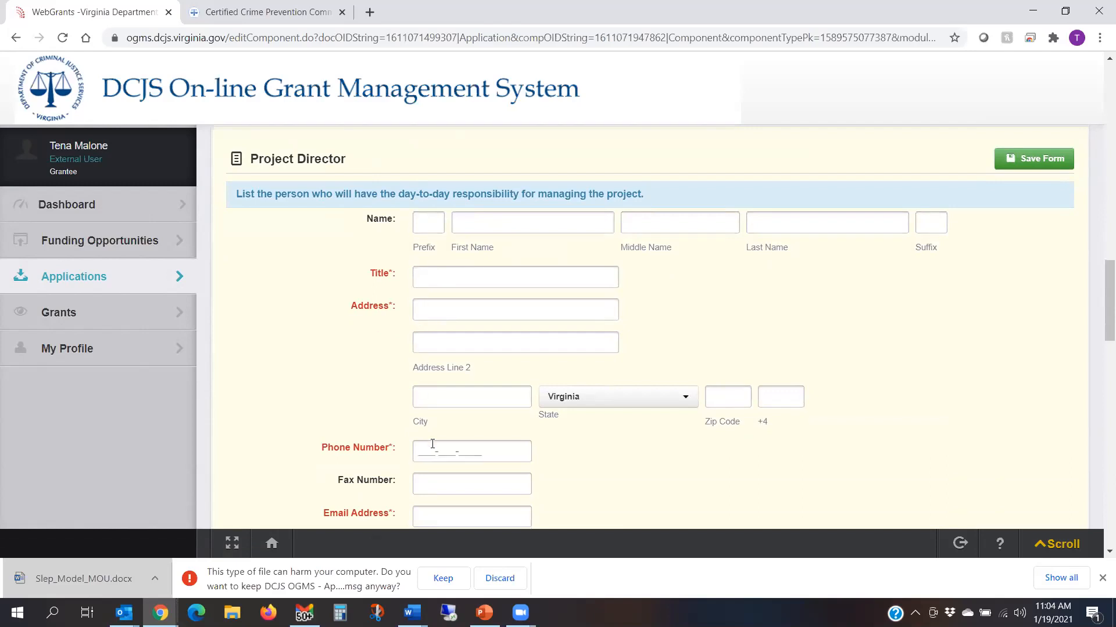
scroll(432, 444, "down", 1)
scroll(433, 444, "down", 2)
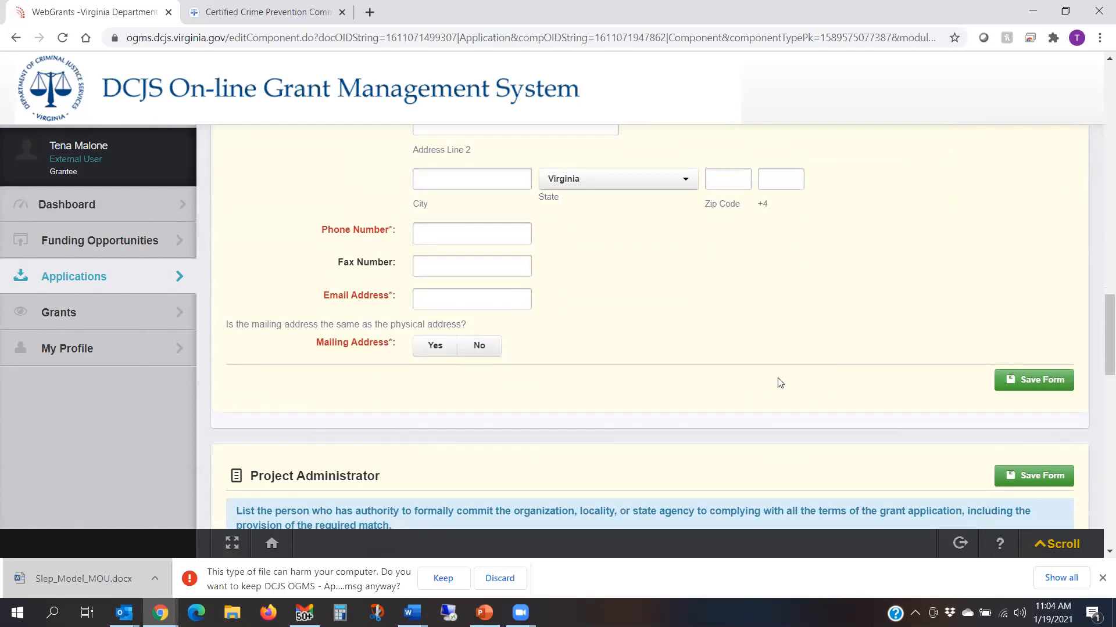
Step: Examine the Project Administrator section's instruction, name fields and required contact details
scroll(780, 382, "down", 3)
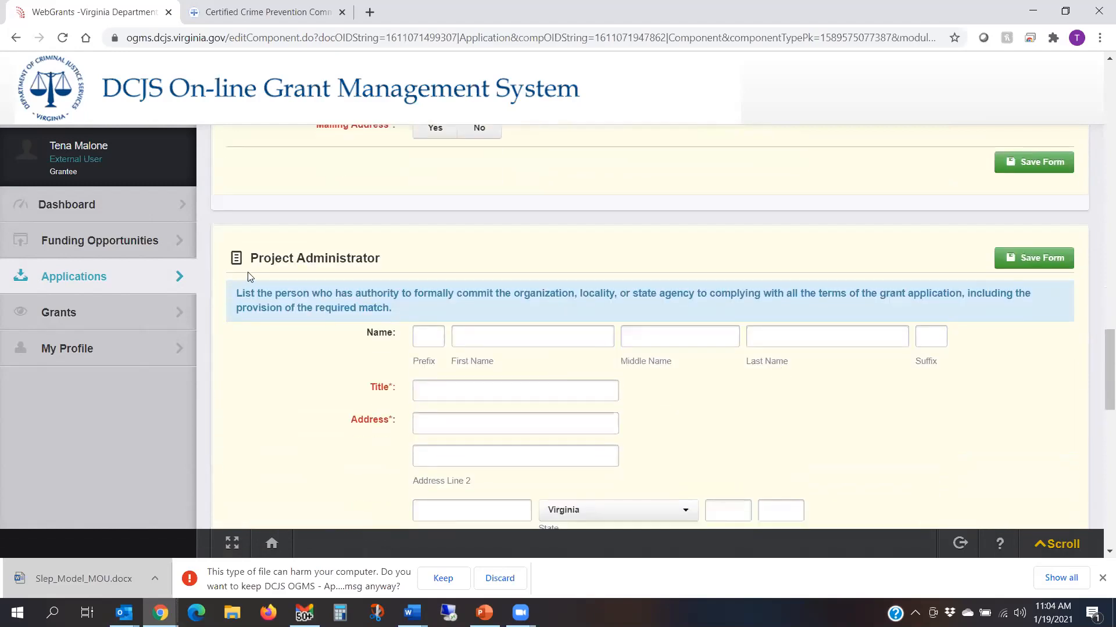
left_click_drag(243, 295, 401, 314)
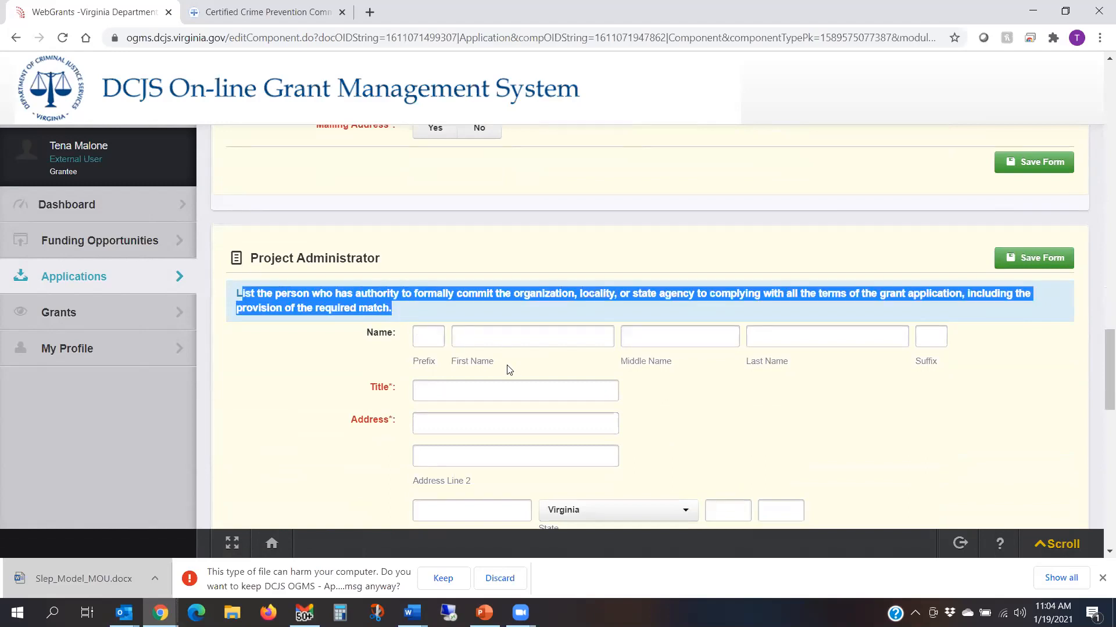
left_click_drag(462, 361, 668, 364)
left_click_drag(760, 361, 810, 366)
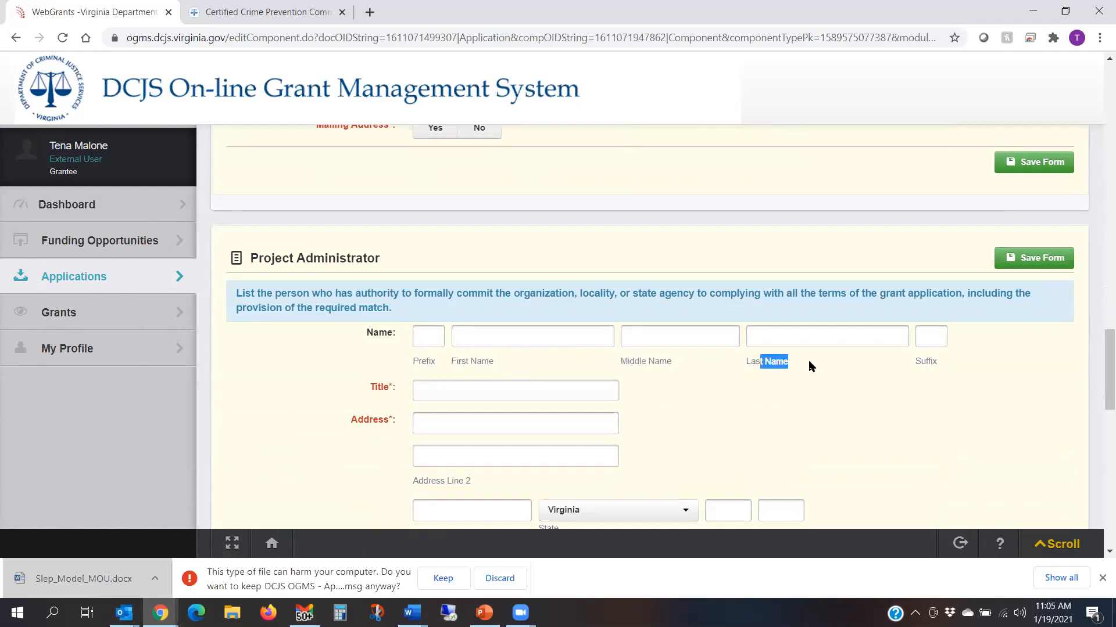
scroll(807, 397, "down", 1)
scroll(810, 400, "down", 2)
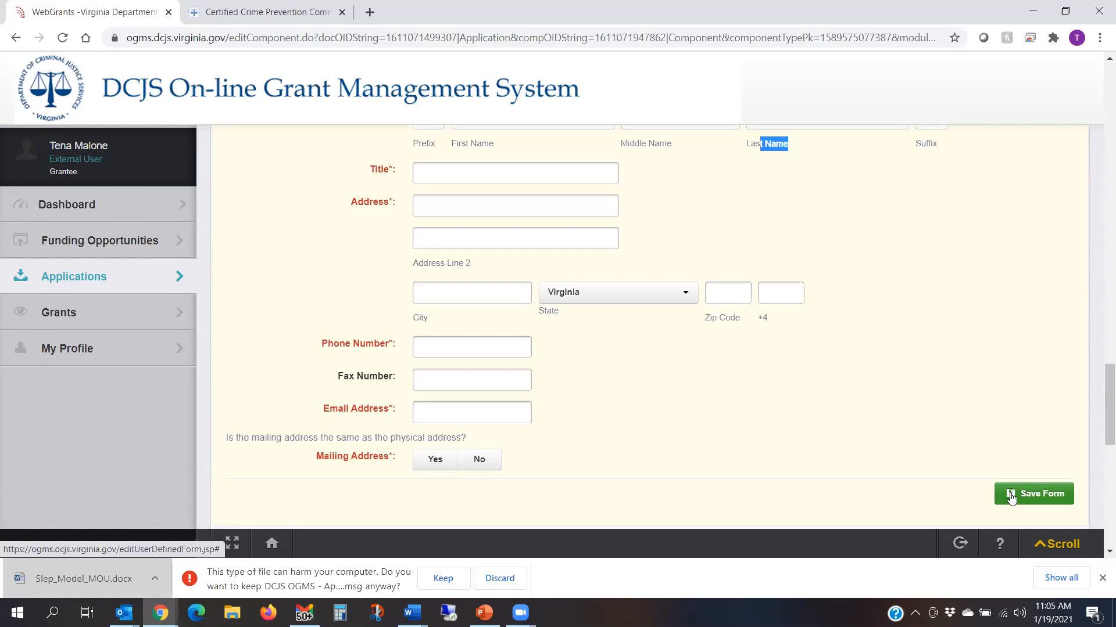
Step: Save the Face Sheet from the Project Director section and check the saved Congressional District(s) field
scroll(1022, 376, "up", 1)
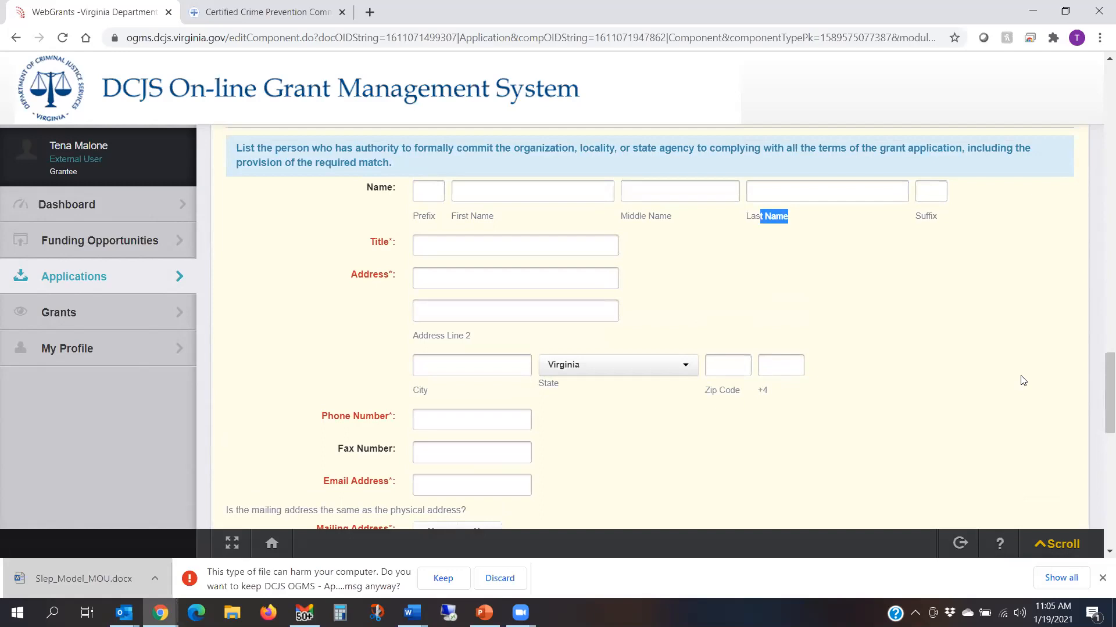
scroll(1022, 380, "up", 2)
scroll(1023, 380, "up", 2)
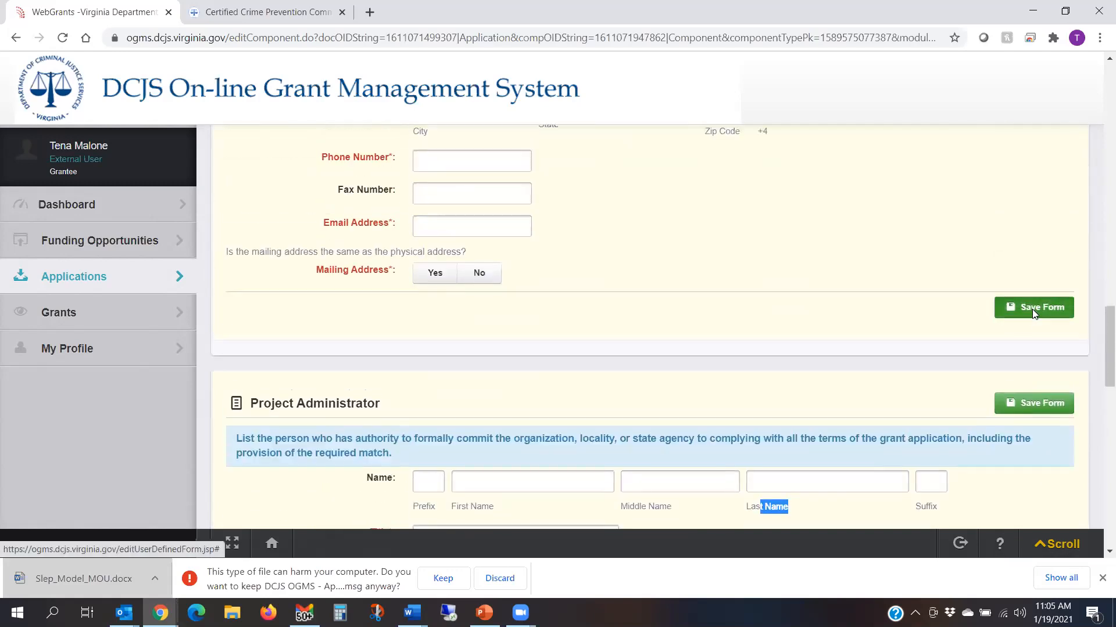
left_click(1032, 310)
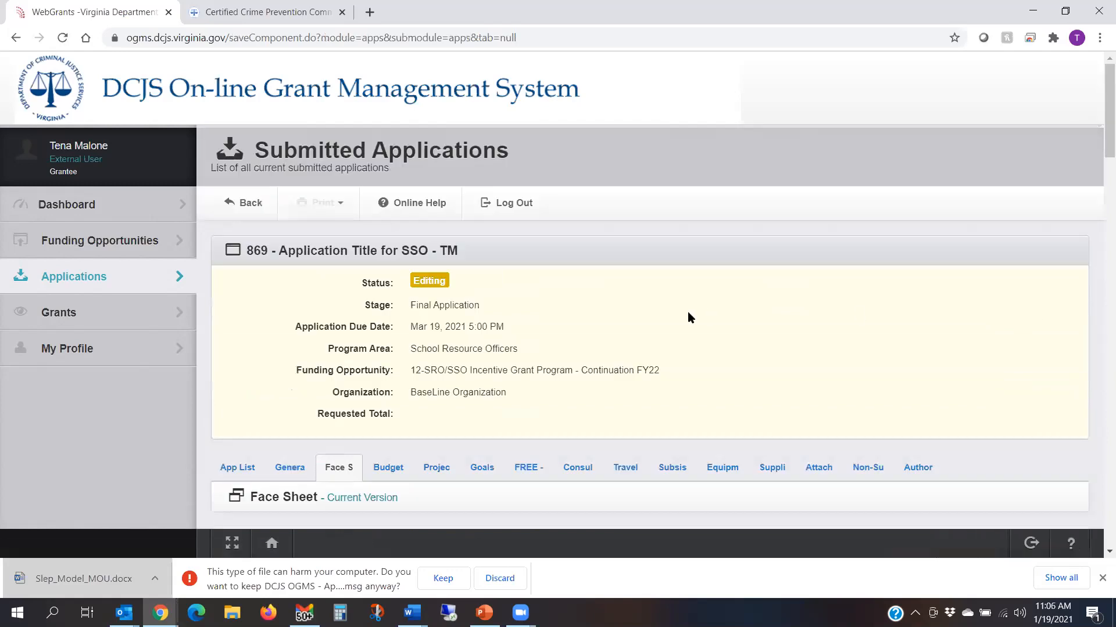
scroll(690, 317, "down", 2)
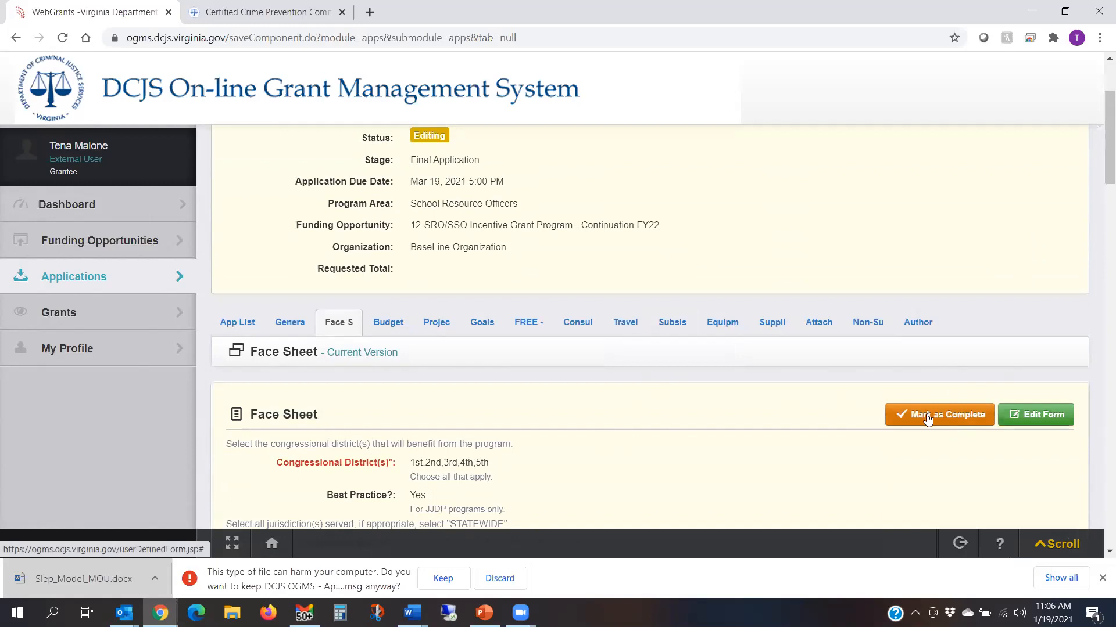
left_click_drag(267, 463, 389, 465)
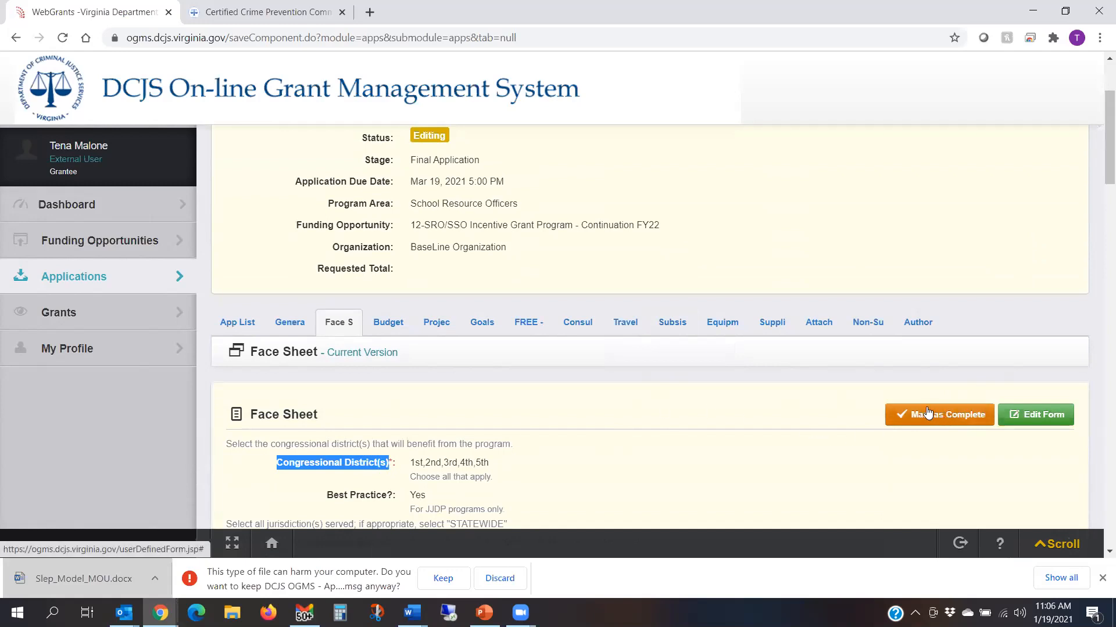
Step: View the Budget grid after leaving its editing mode without saving, and return to the application's form list
left_click(389, 325)
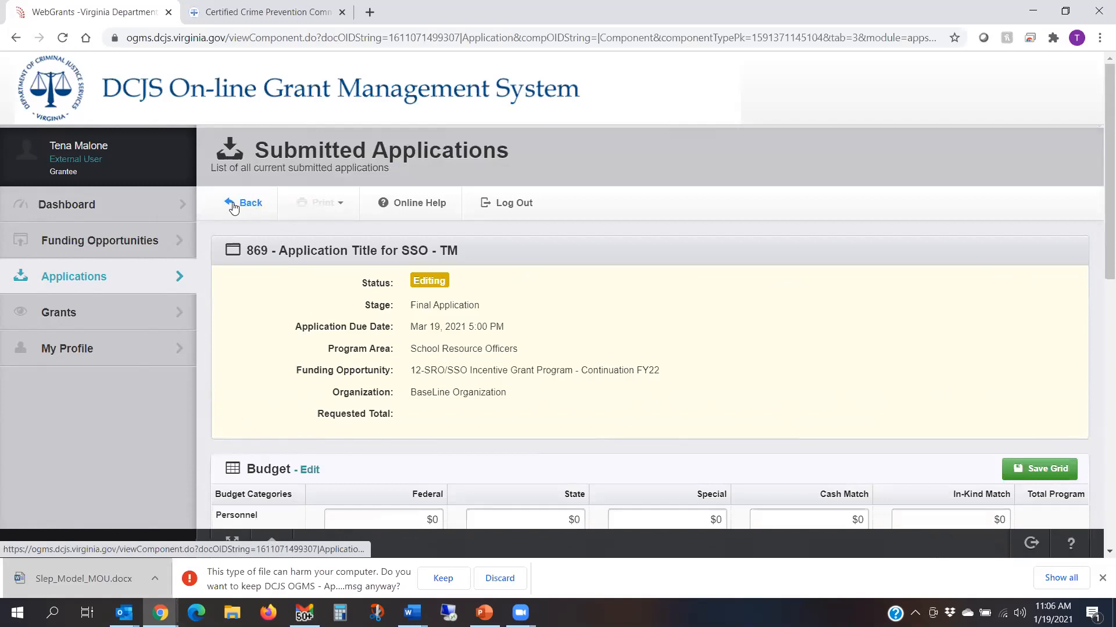
left_click(251, 211)
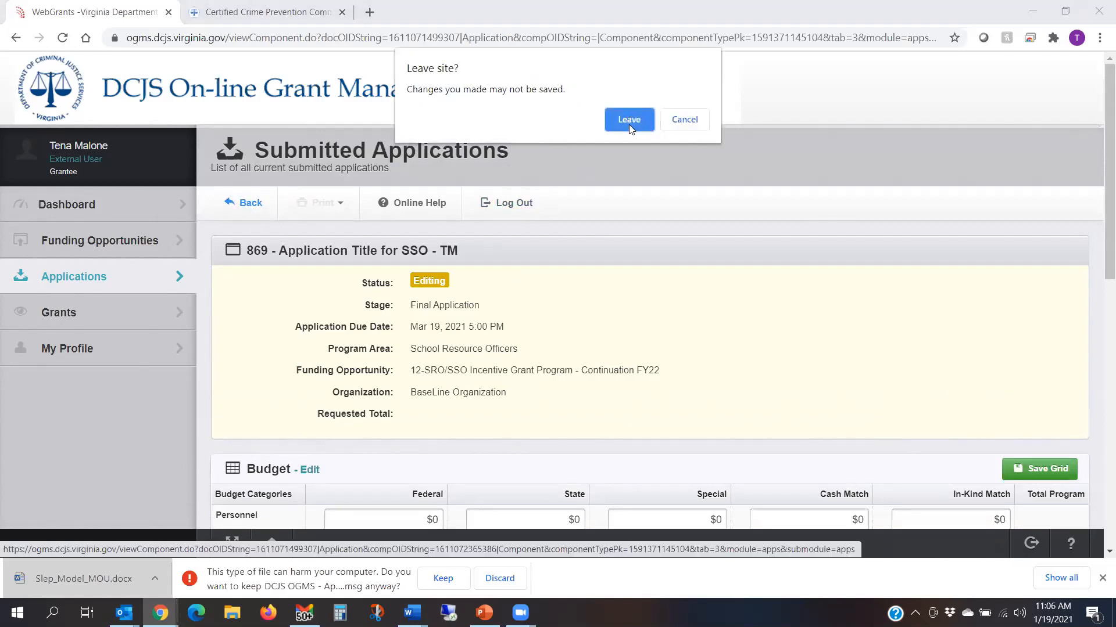
left_click(628, 125)
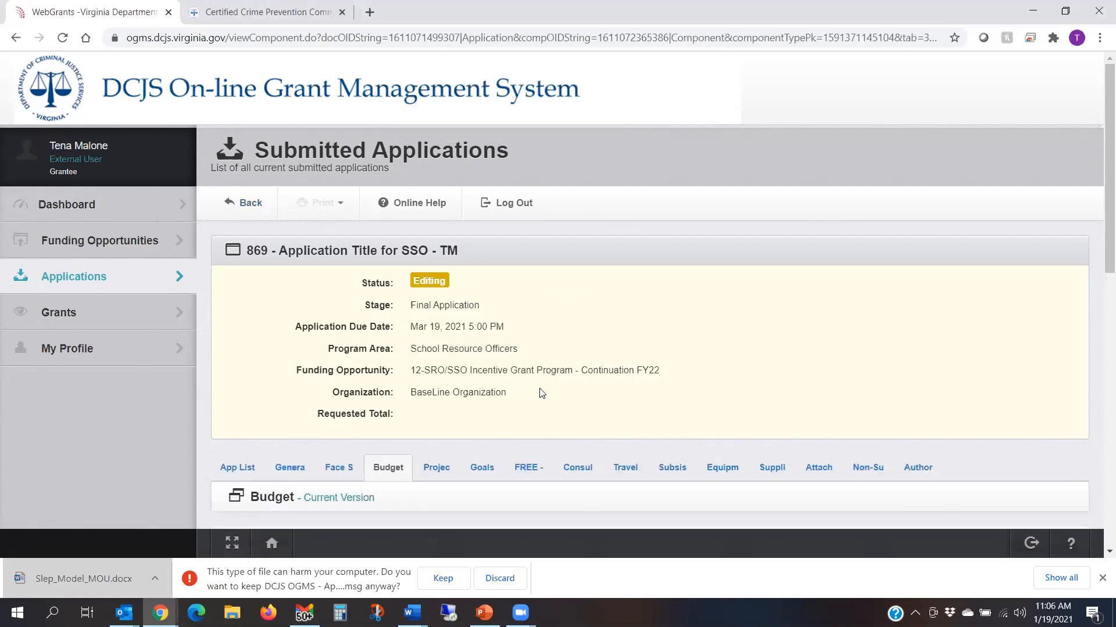
scroll(539, 393, "down", 2)
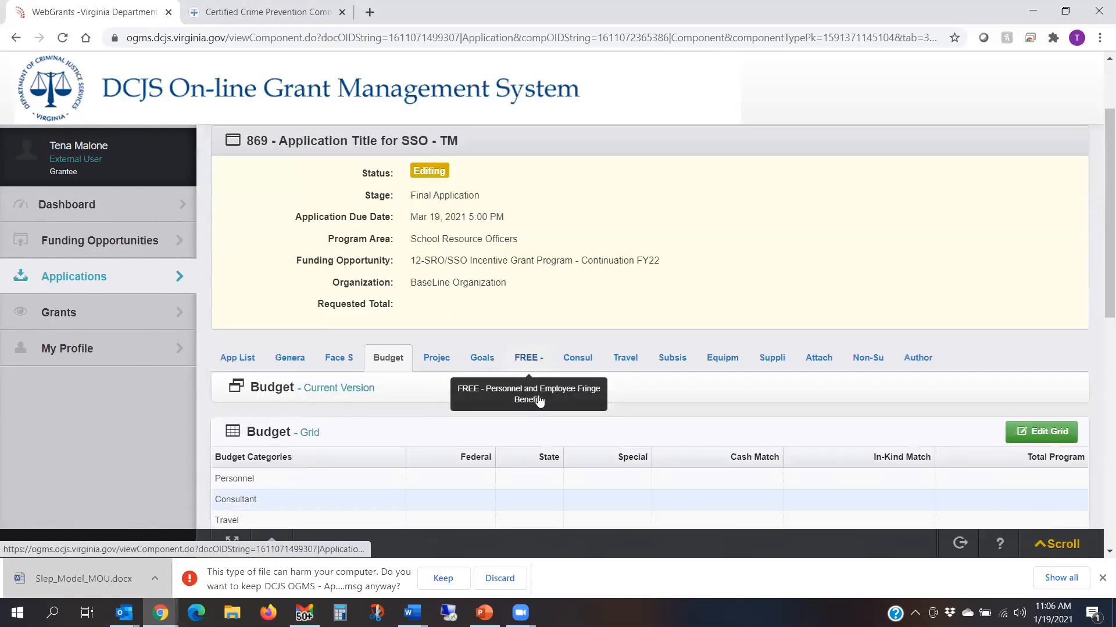
scroll(540, 400, "down", 2)
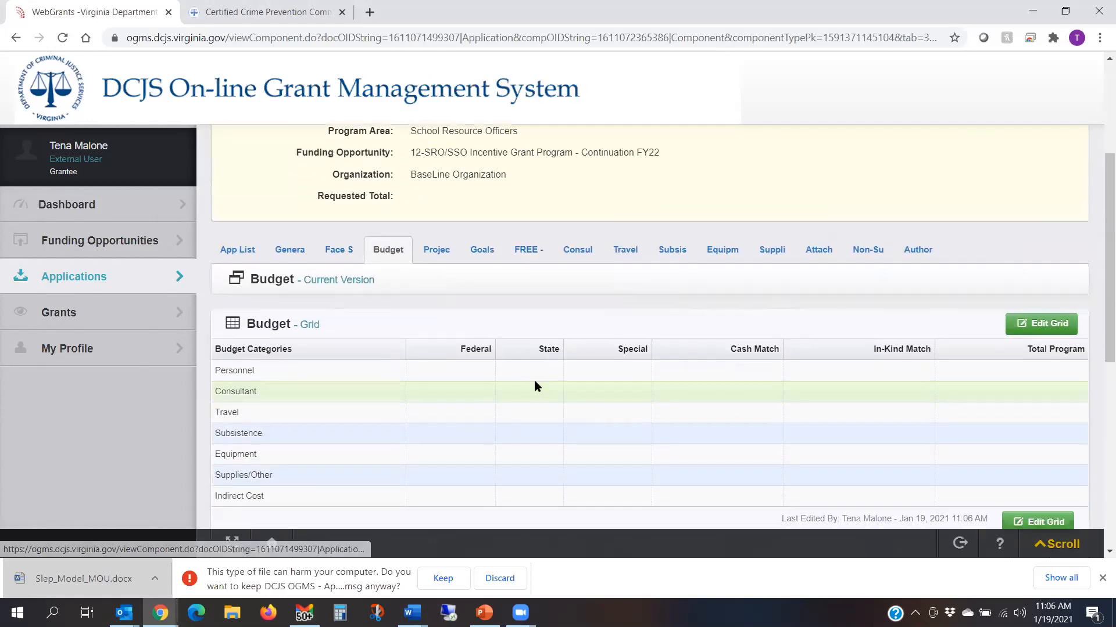
left_click(233, 249)
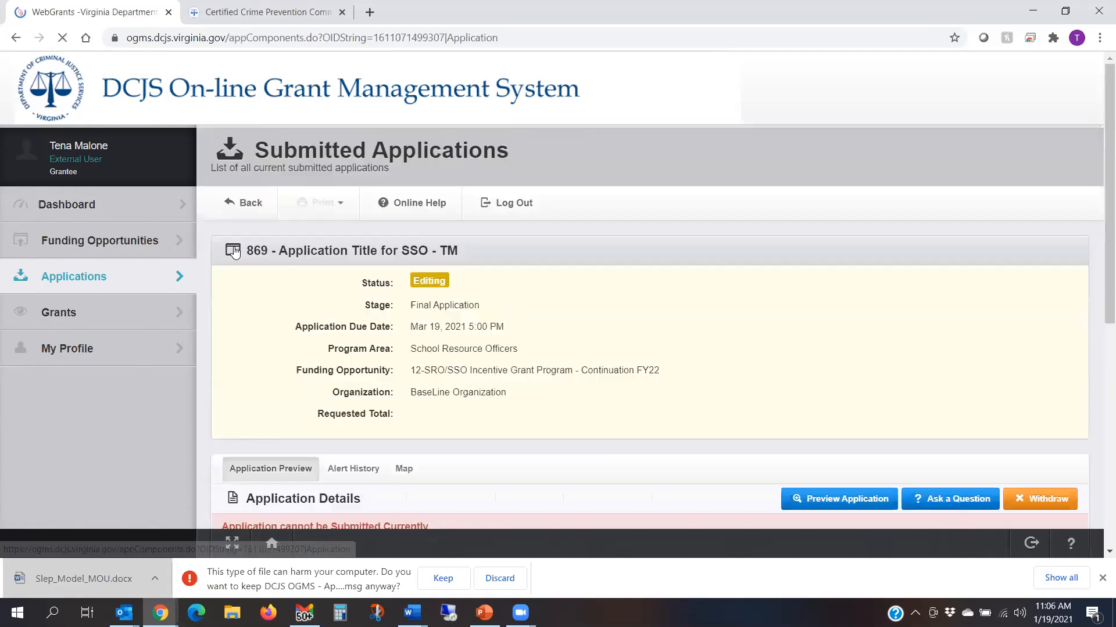
Step: Open the Budget component from the application's component list and view its Budget grid
scroll(384, 260, "down", 6)
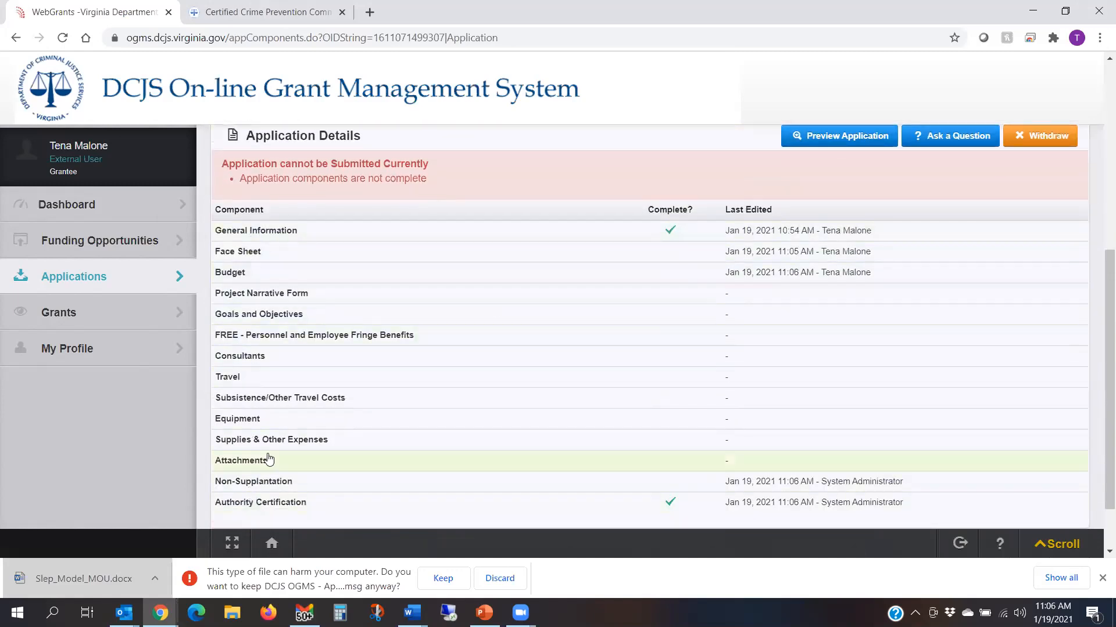
scroll(323, 259, "up", 5)
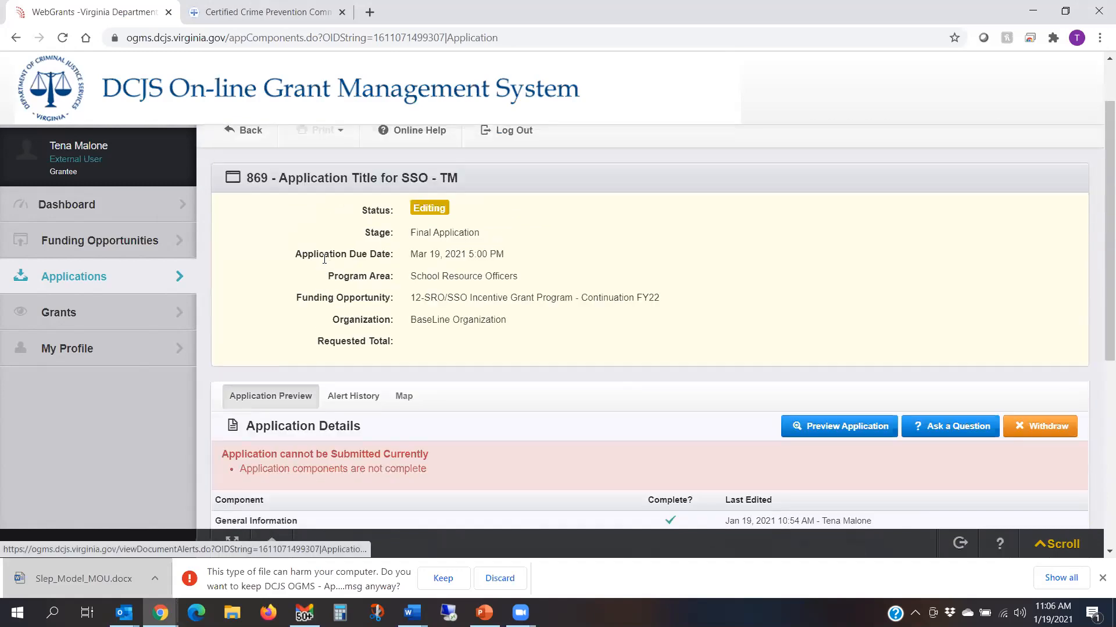
scroll(294, 460, "down", 2)
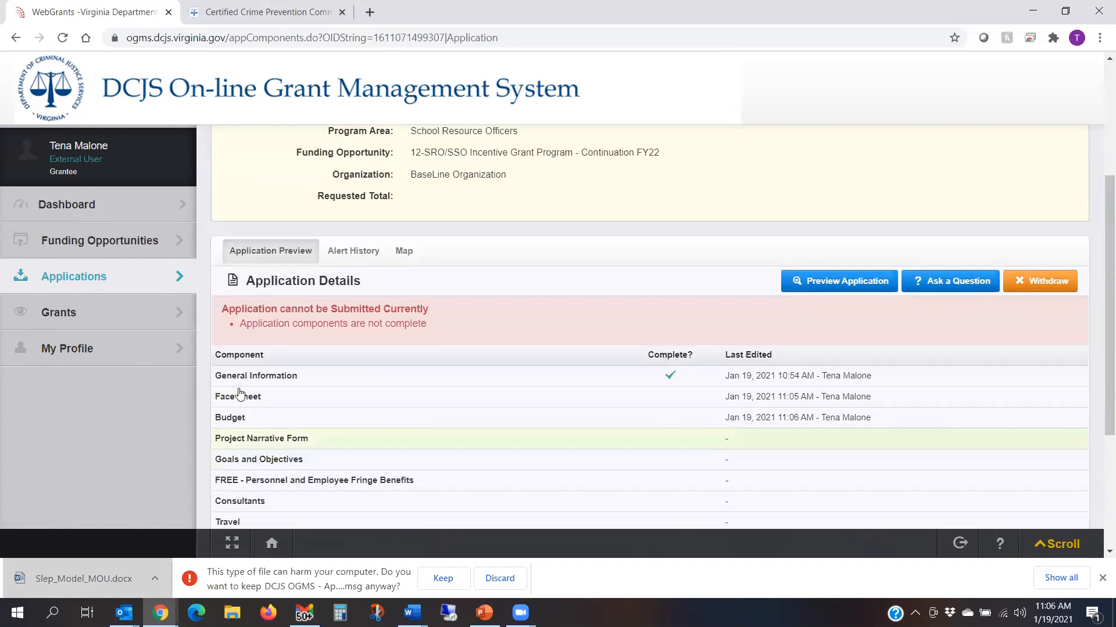
left_click(230, 420)
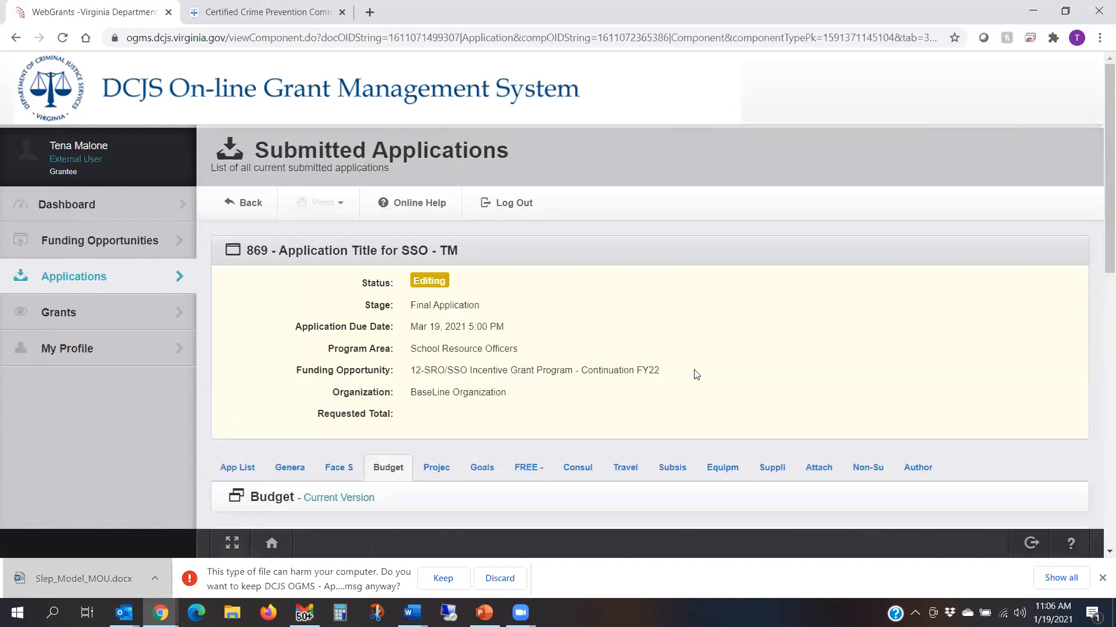
scroll(698, 376, "down", 2)
scroll(697, 375, "down", 2)
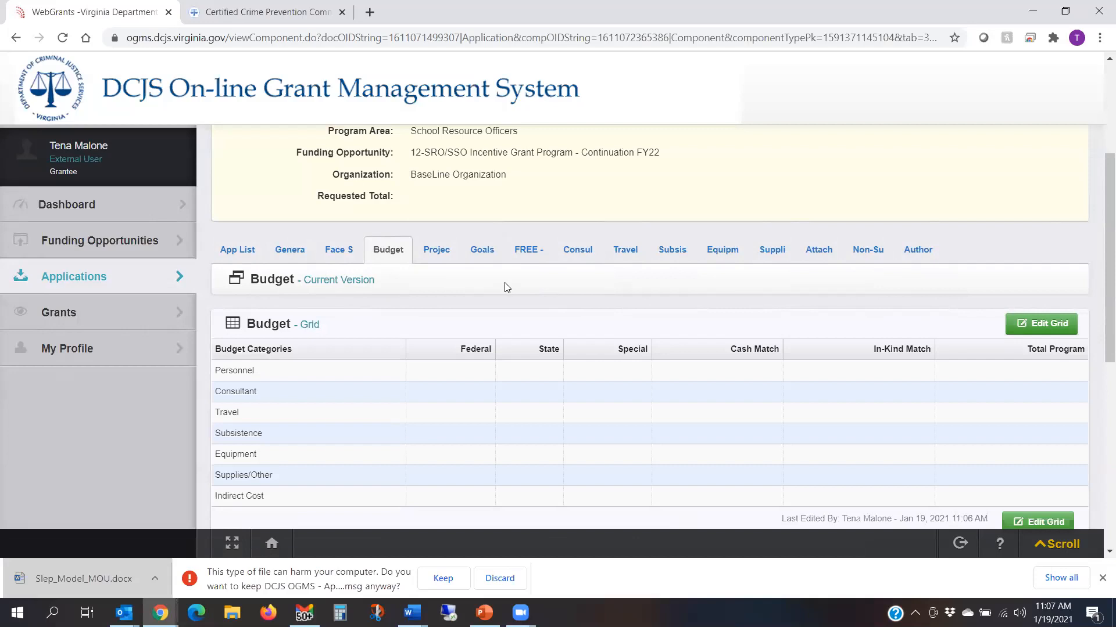
left_click_drag(322, 324, 254, 321)
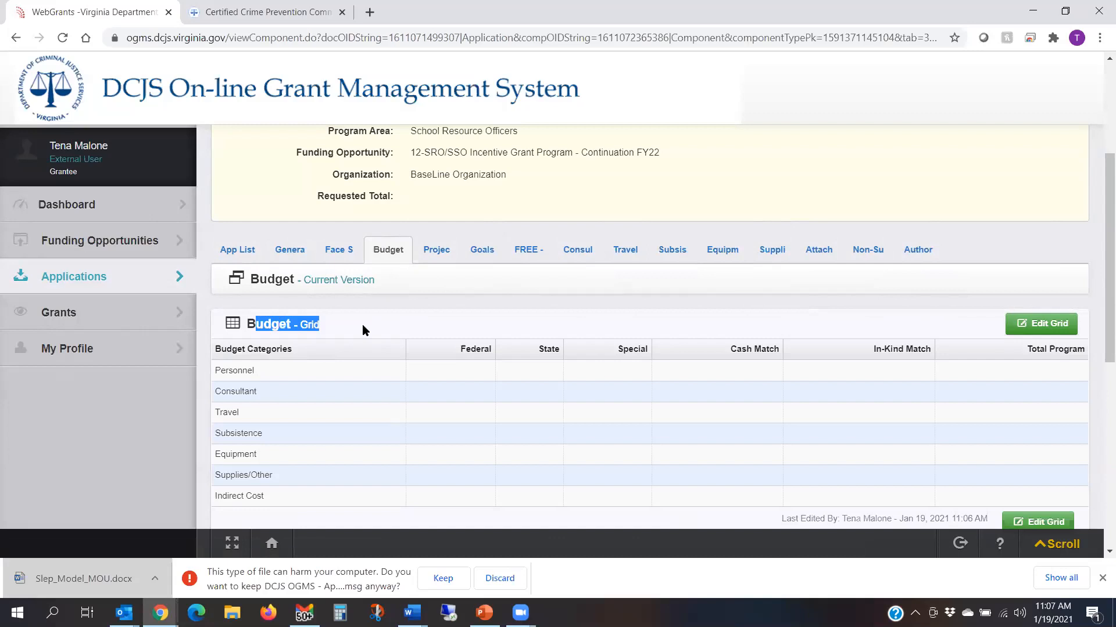
Step: Open the Budget grid for editing and set the Personnel amounts to Federal 10000, State 50000 and Special 2000
left_click(1049, 325)
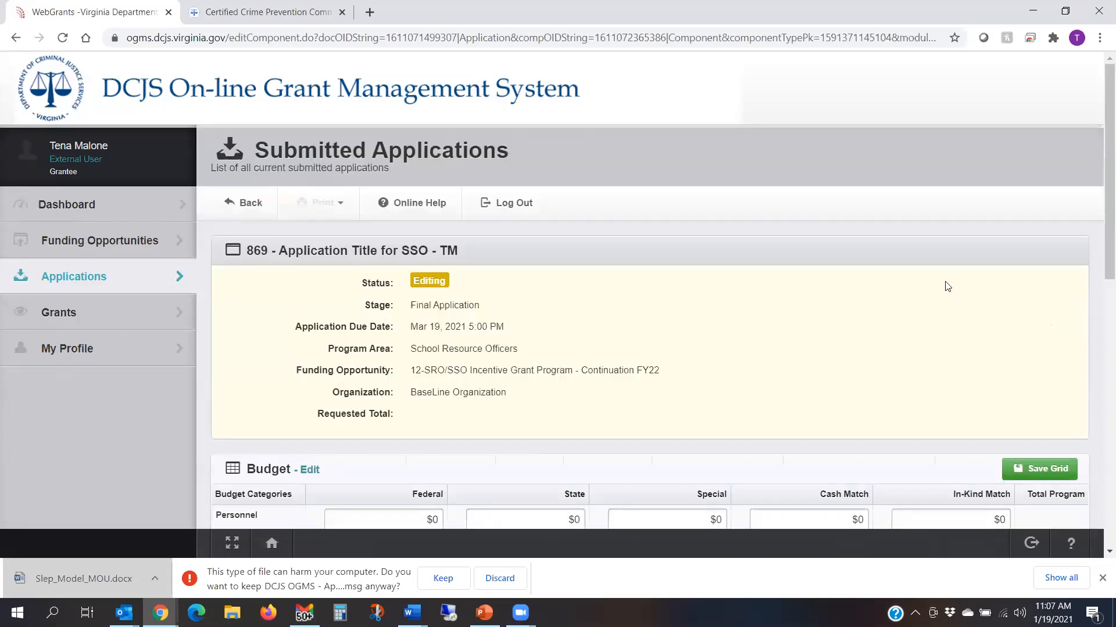
scroll(957, 292, "down", 4)
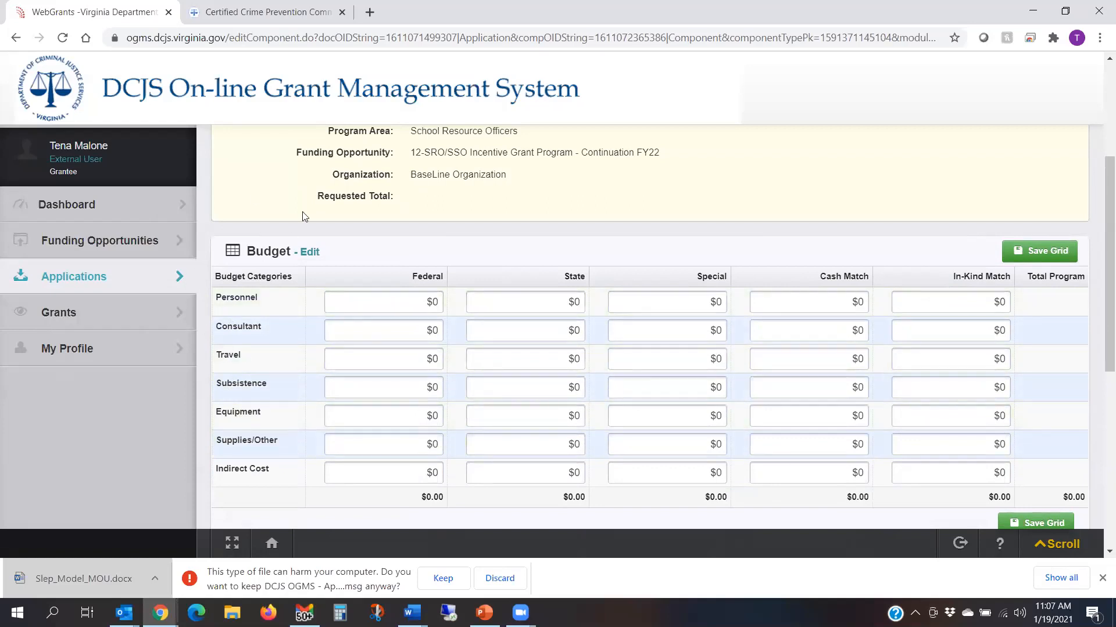
left_click(377, 301)
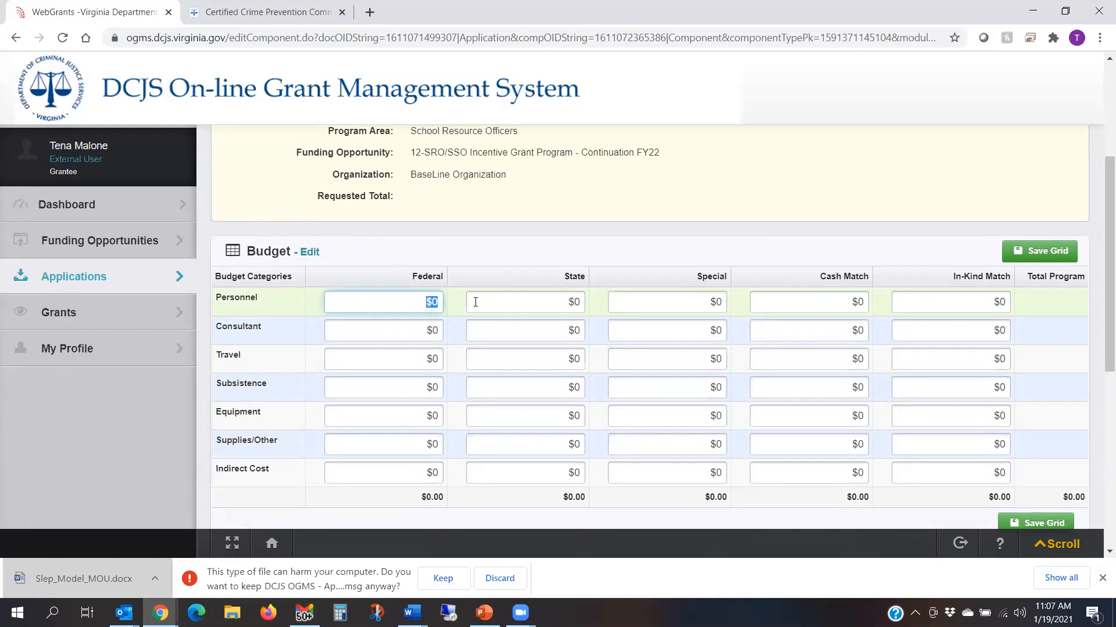
type("10000")
left_click(476, 301)
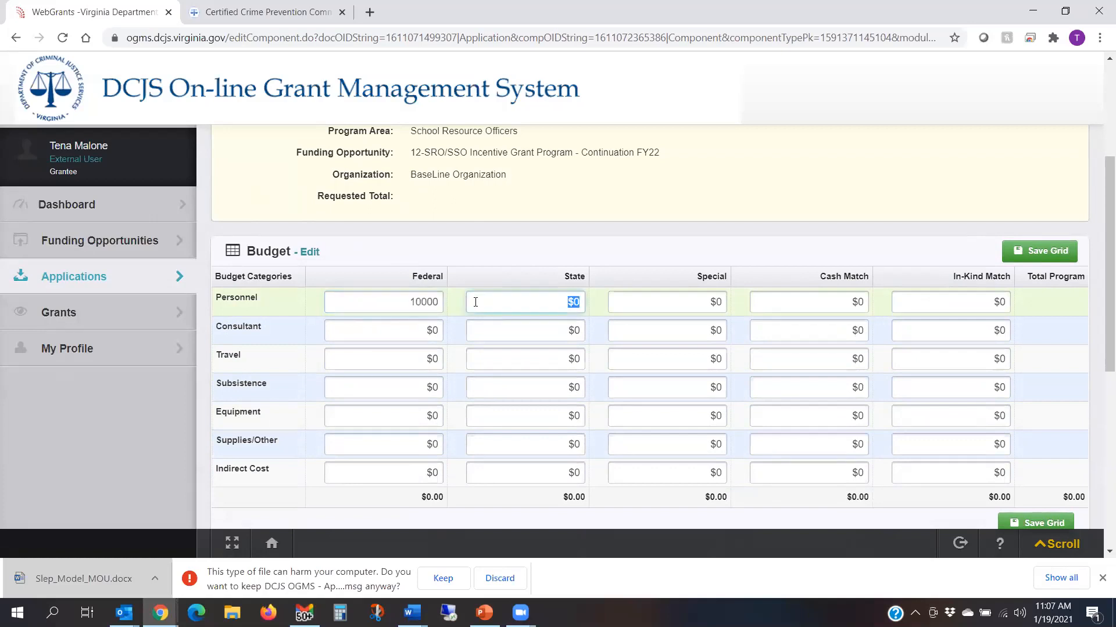
type("50000")
key("Tab")
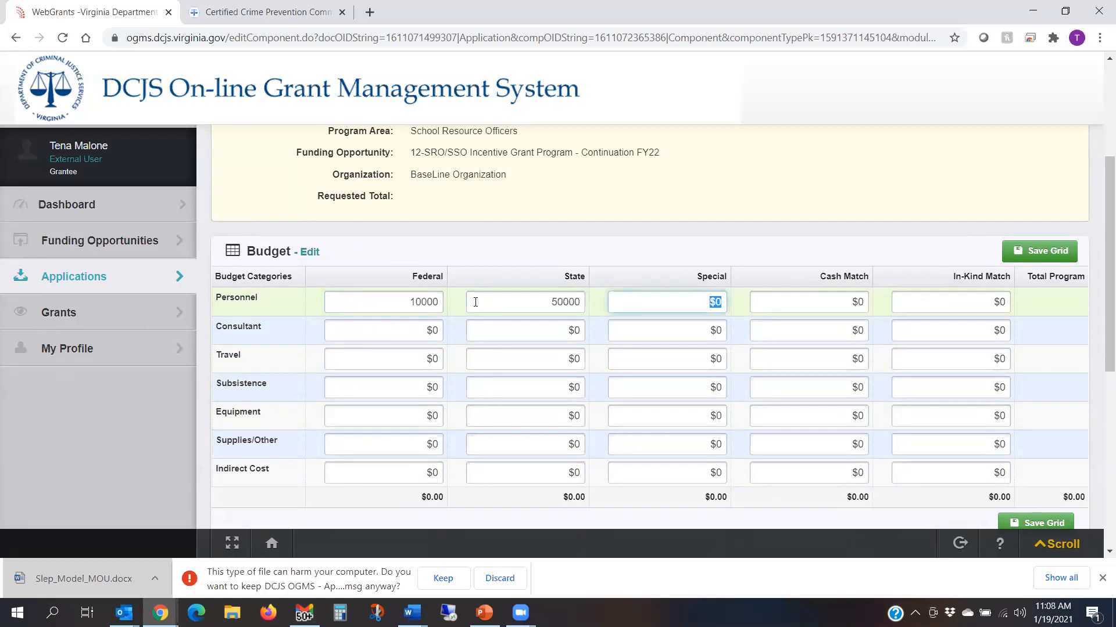
type("2000")
key("Tab")
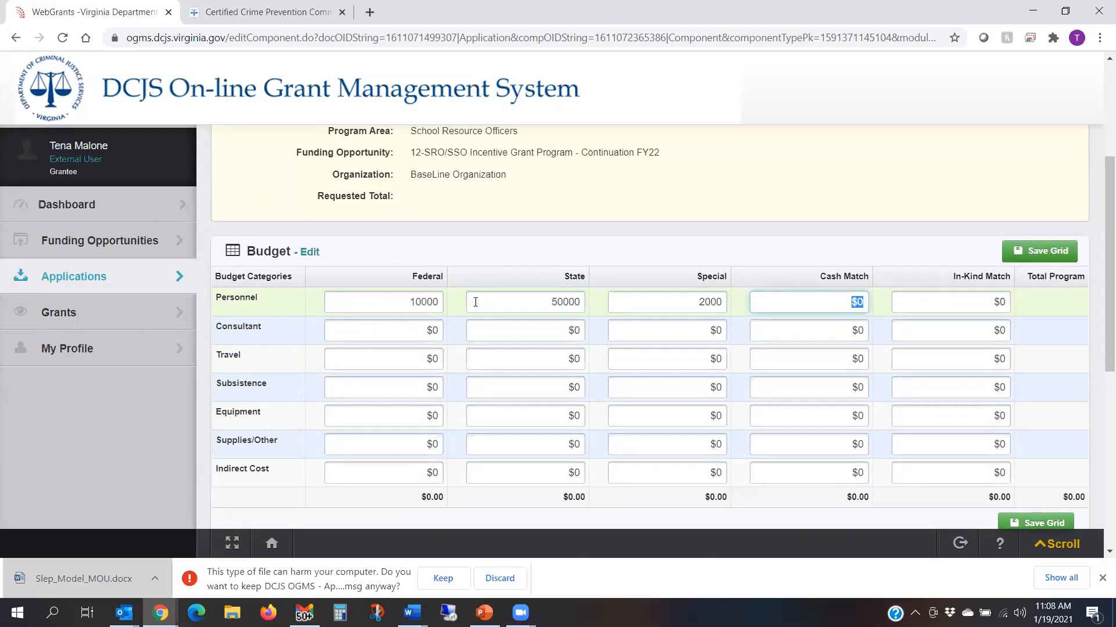
Step: Set the Personnel Cash Match to 28500 and the Personnel In-Kind Match to 25800
type("28500")
key("Tab")
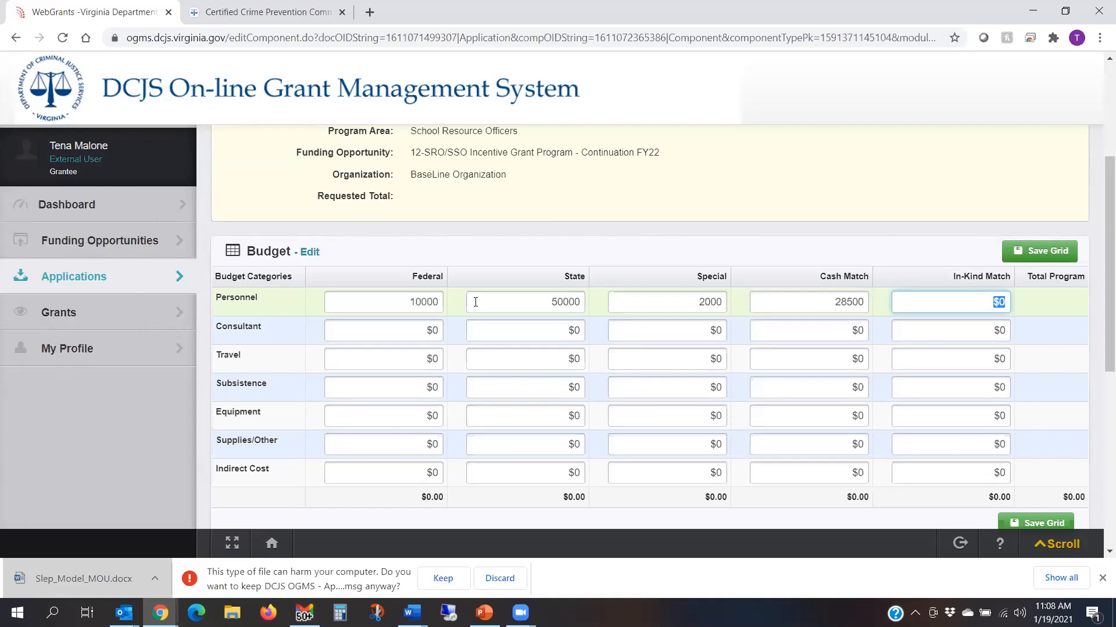
type("25800")
key("Tab")
key("Tab")
key("Tab")
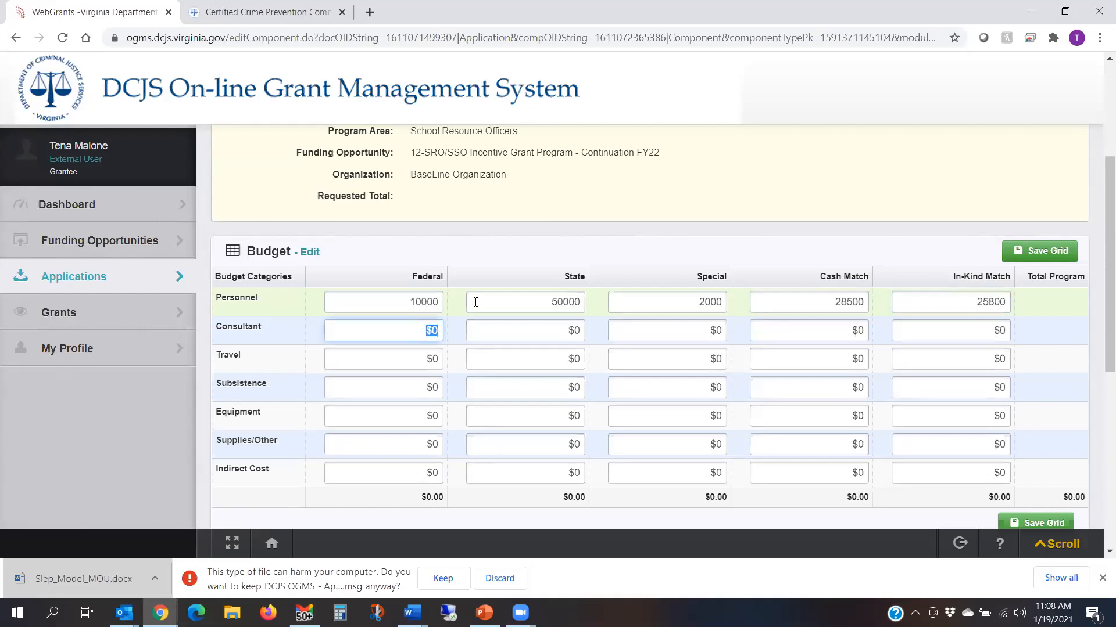
Step: Set the Indirect Cost In-Kind Match to 50 and save the Budget grid
key("Tab")
key("Tab")
key("Tab")
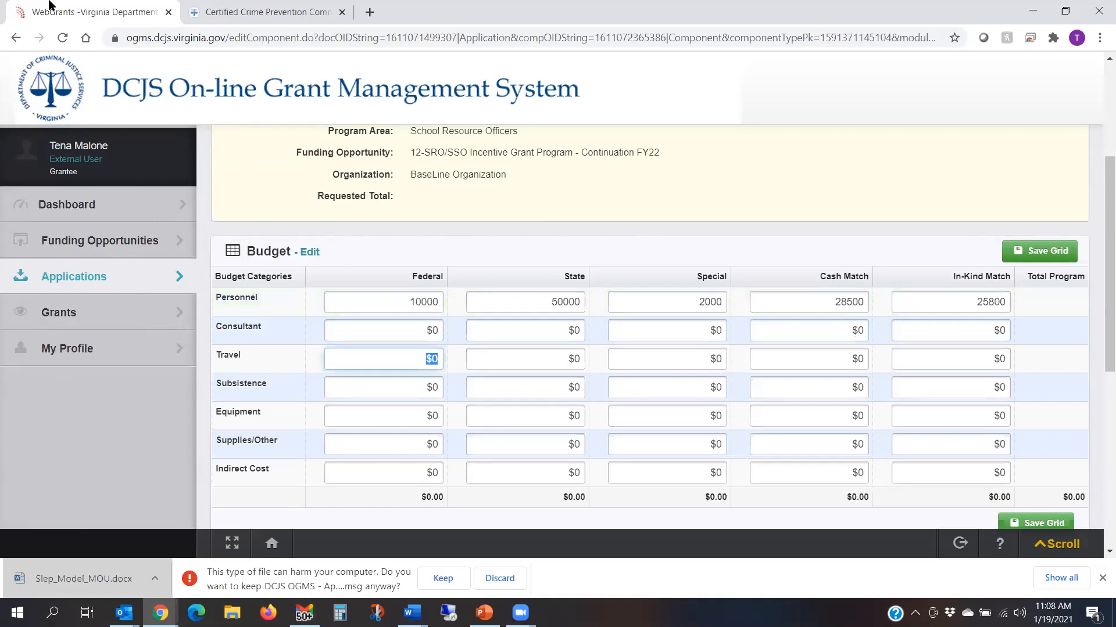
left_click(946, 469)
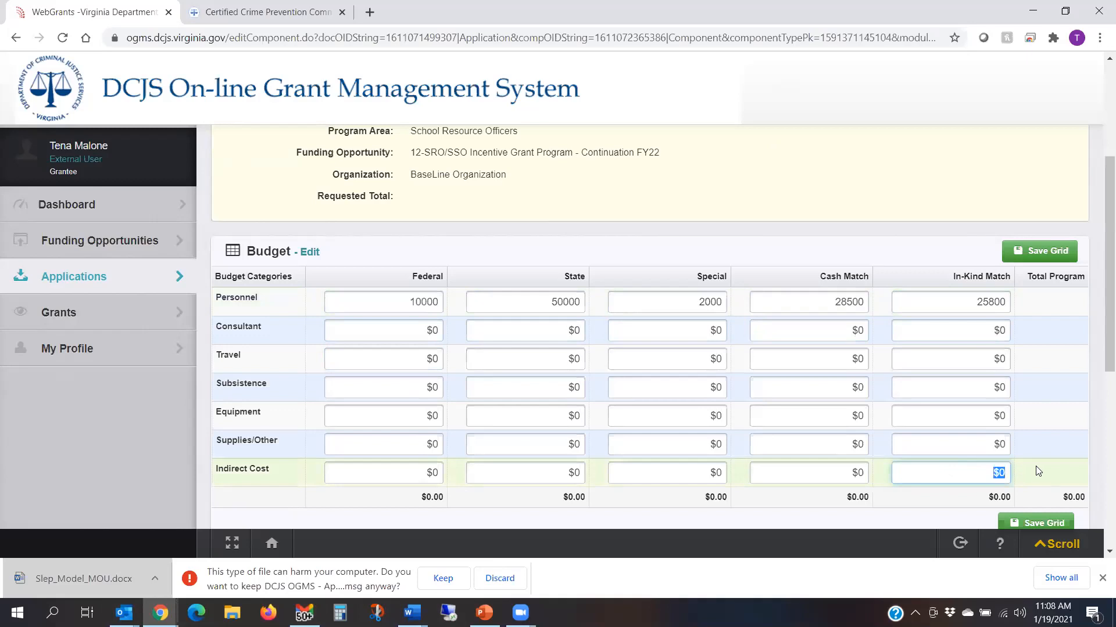
type("50")
left_click(1040, 253)
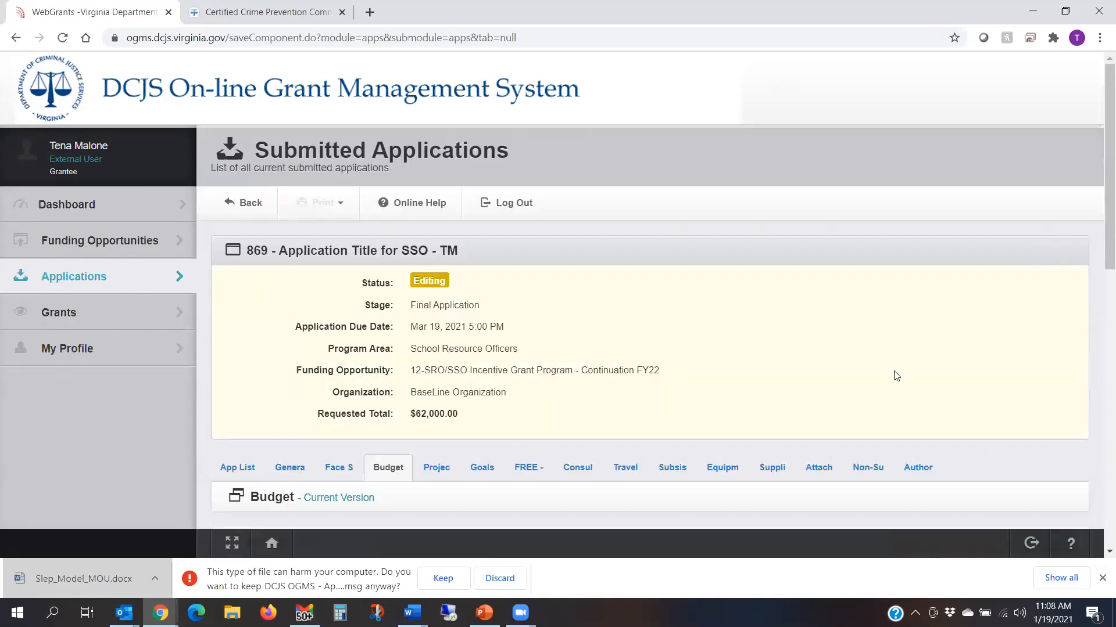
Step: Check the saved grid's column totals, and reopen the Budget for editing to save its Match Percentage form
scroll(896, 372, "down", 4)
scroll(895, 375, "down", 3)
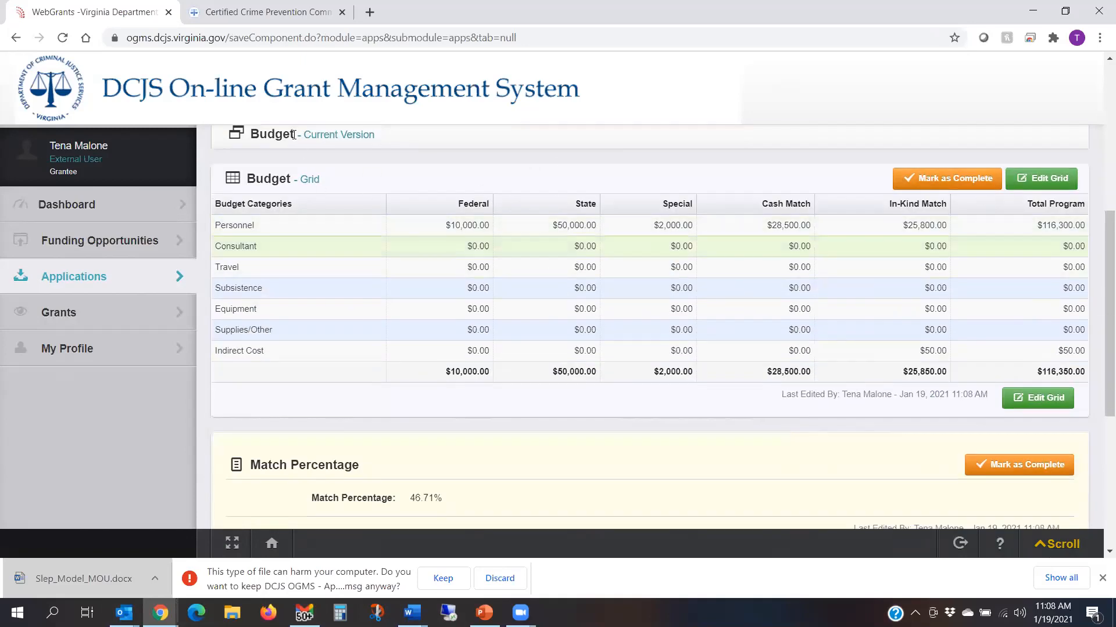
left_click_drag(437, 374, 931, 392)
left_click(544, 387)
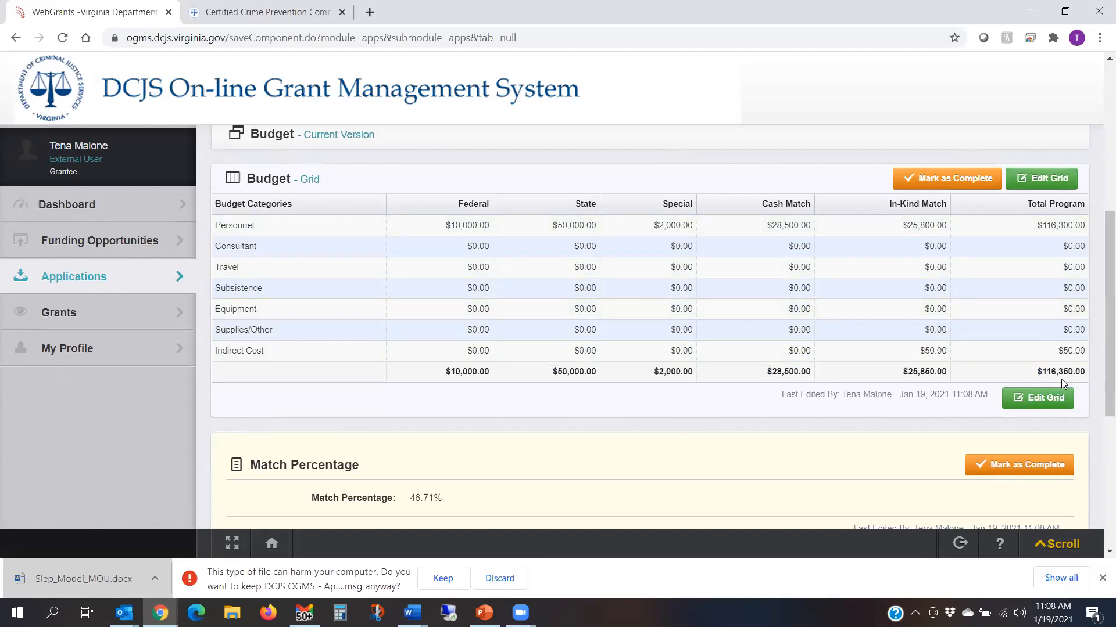
left_click(1037, 403)
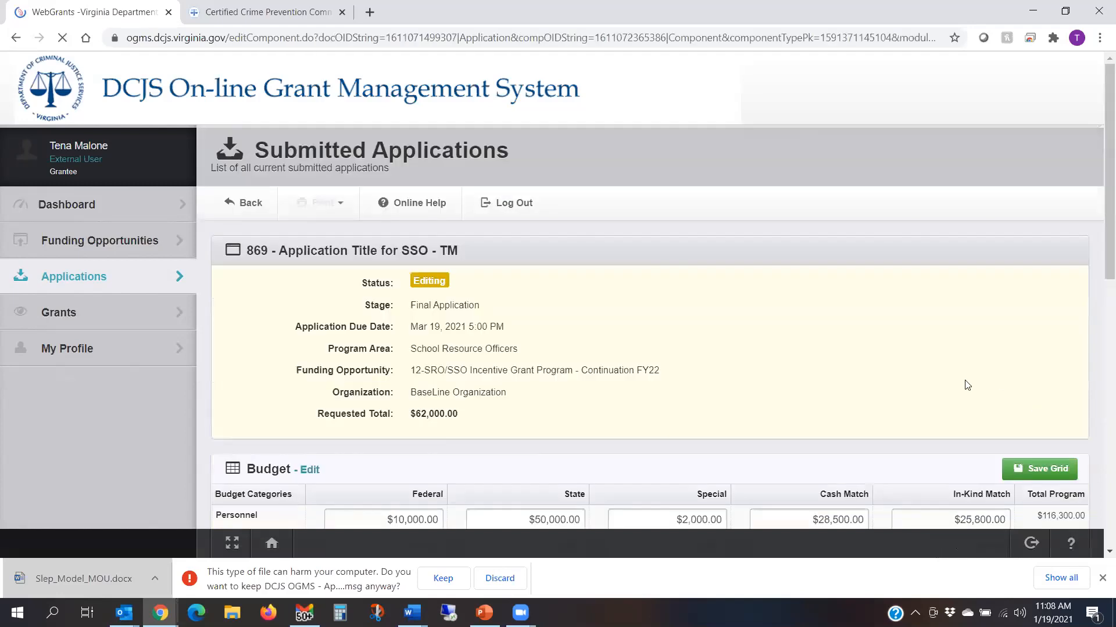
scroll(937, 328, "down", 6)
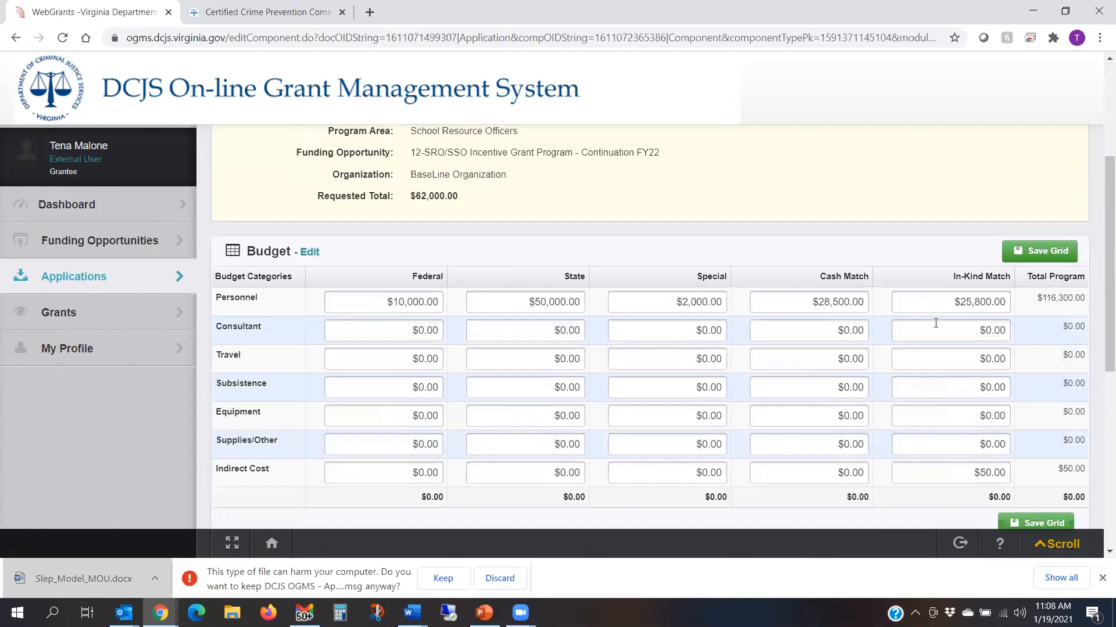
scroll(936, 323, "down", 2)
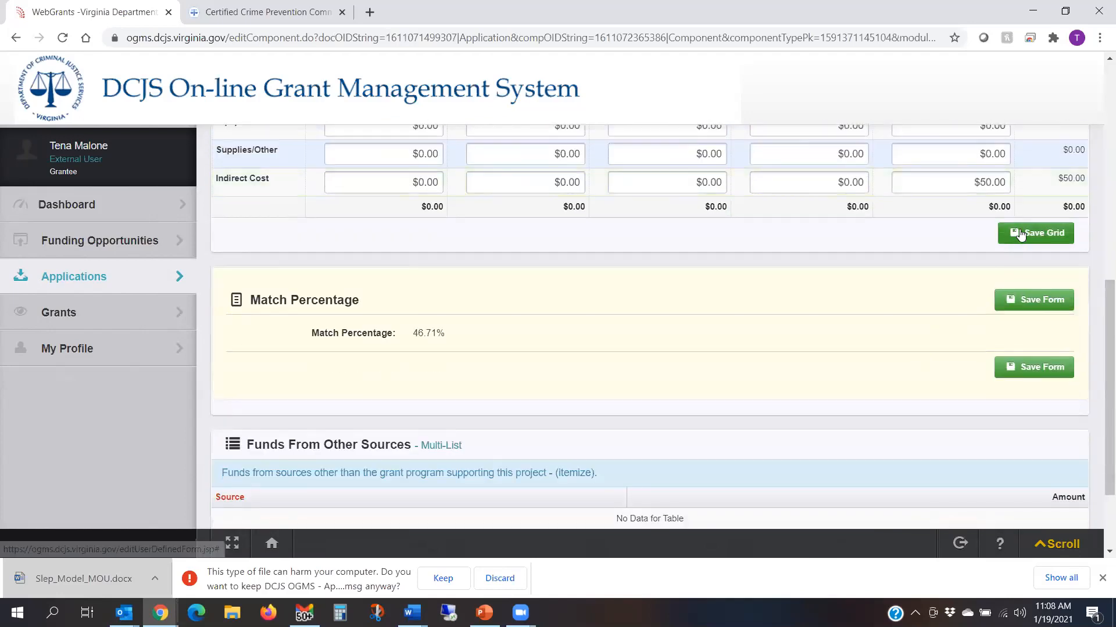
left_click(1043, 301)
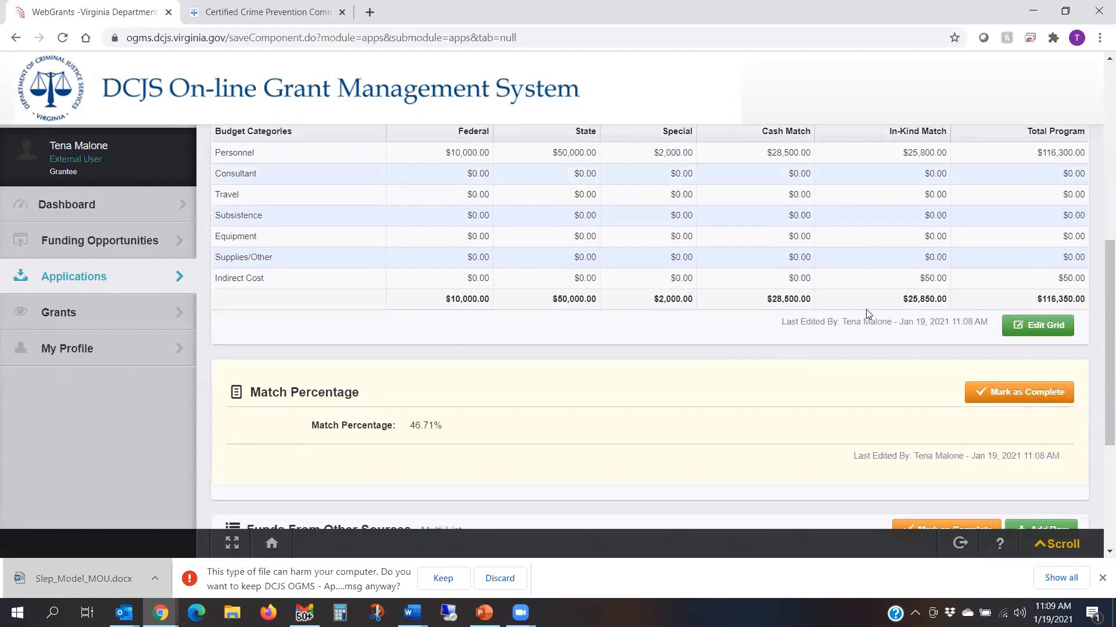
Step: Examine the Match Percentage section and the Funds From Other Sources list in the saved Budget
scroll(866, 310, "down", 3)
scroll(866, 311, "down", 2)
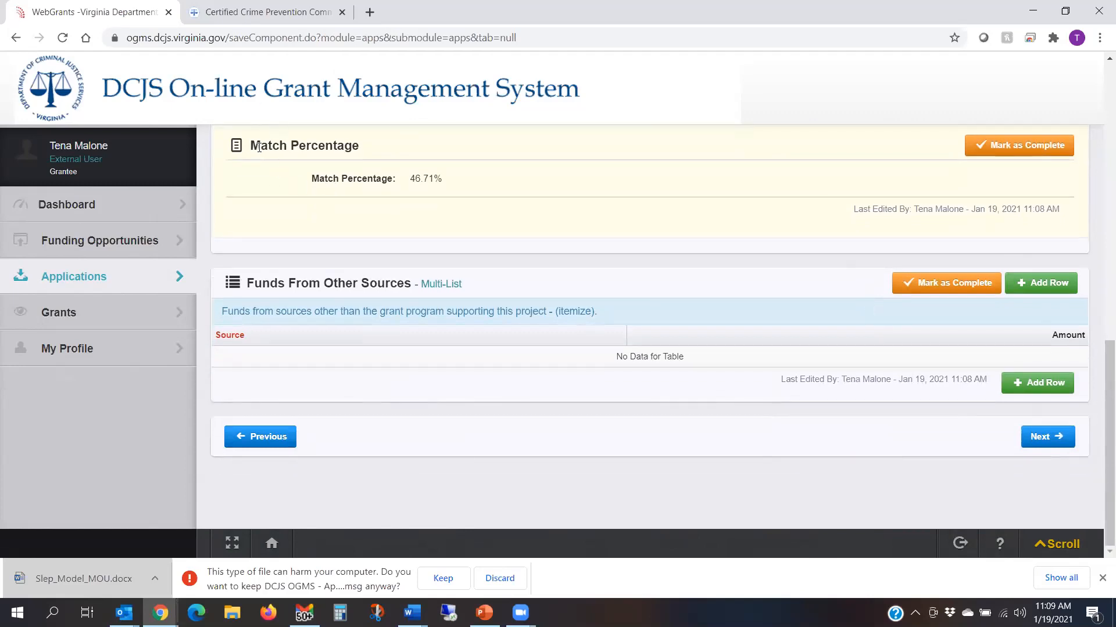
left_click_drag(259, 147, 539, 182)
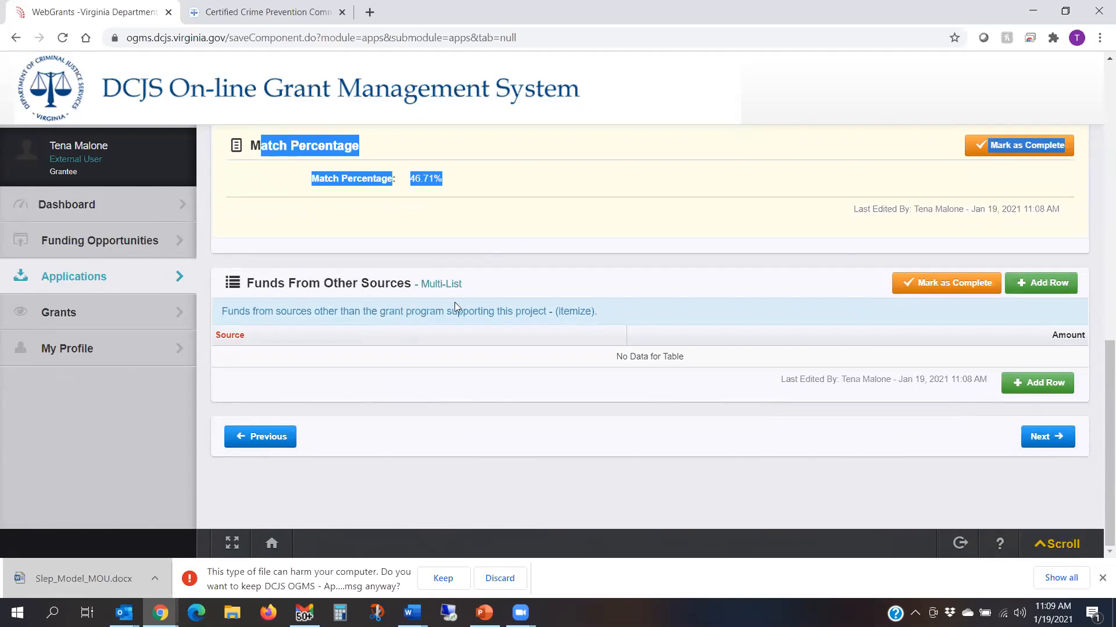
left_click(485, 290)
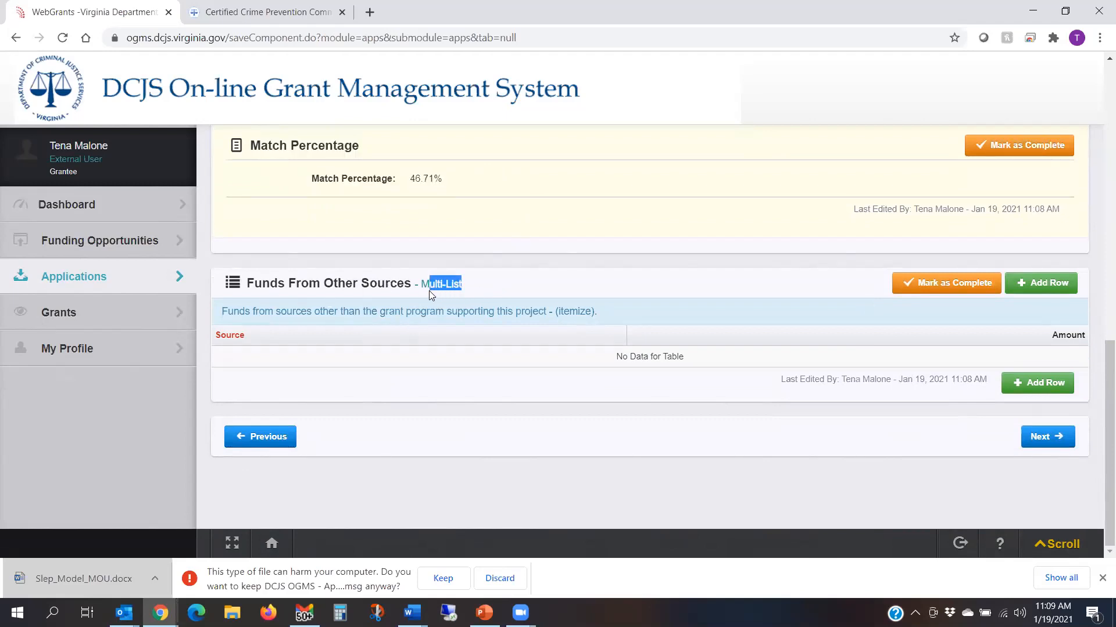
left_click_drag(412, 290, 261, 295)
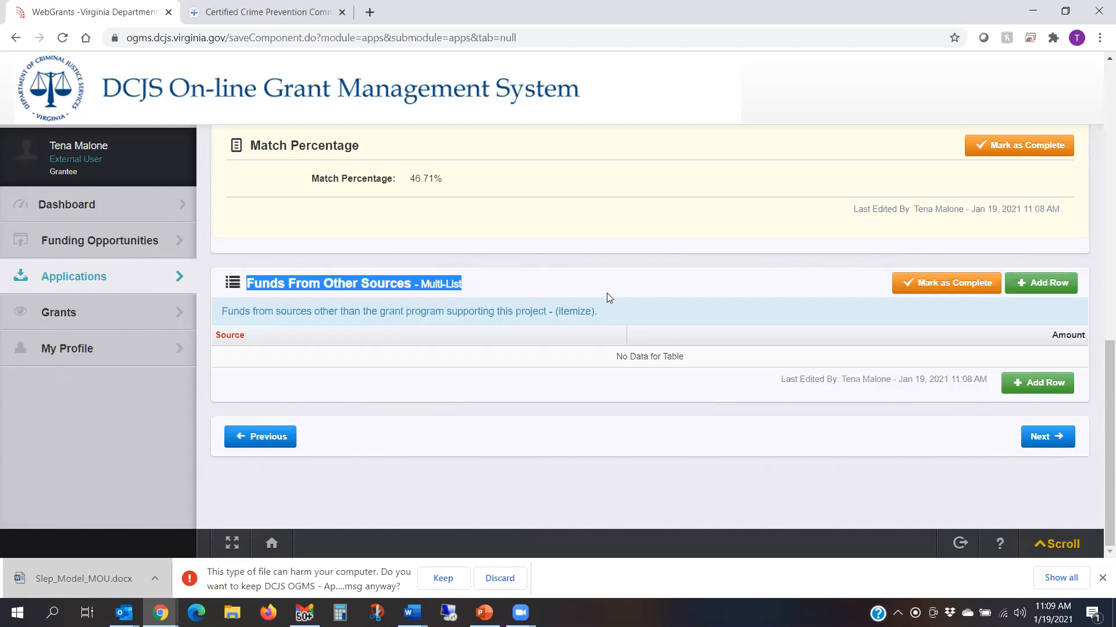
Step: Add and save a Funds From Other Sources row with source "Source 1" and amount 500
left_click(1040, 289)
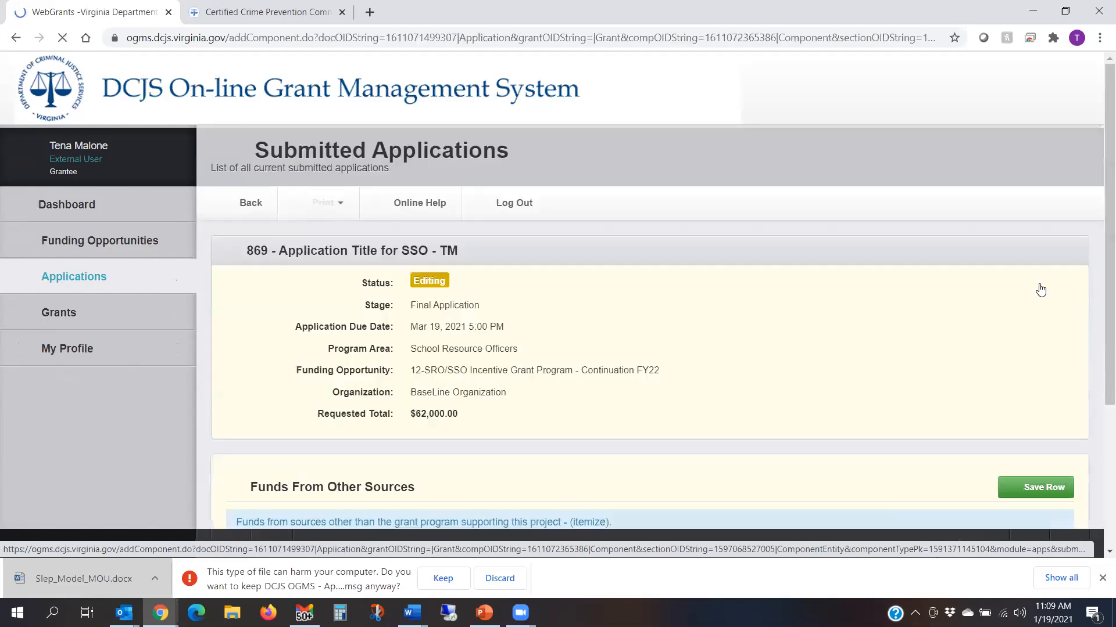
scroll(816, 322, "down", 1)
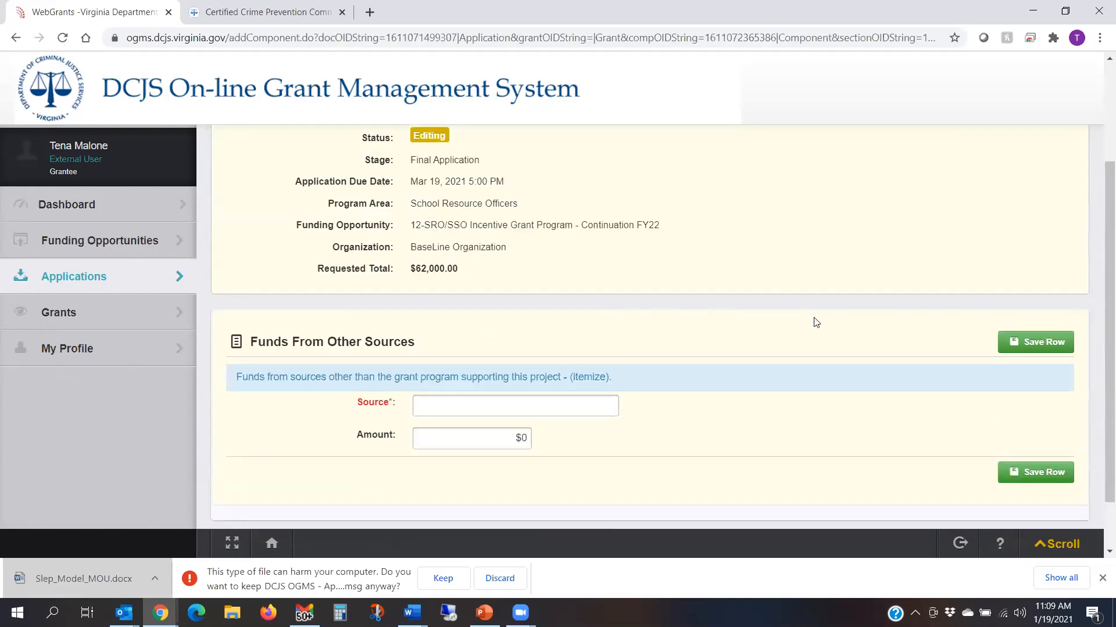
left_click(465, 406)
type("Source 1")
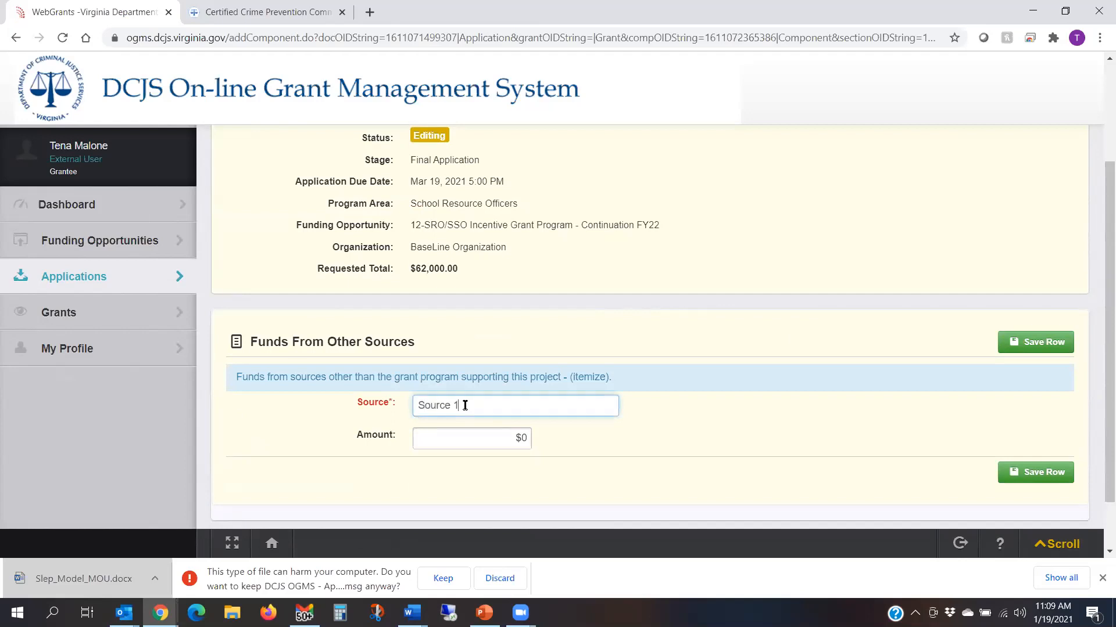
key("Tab")
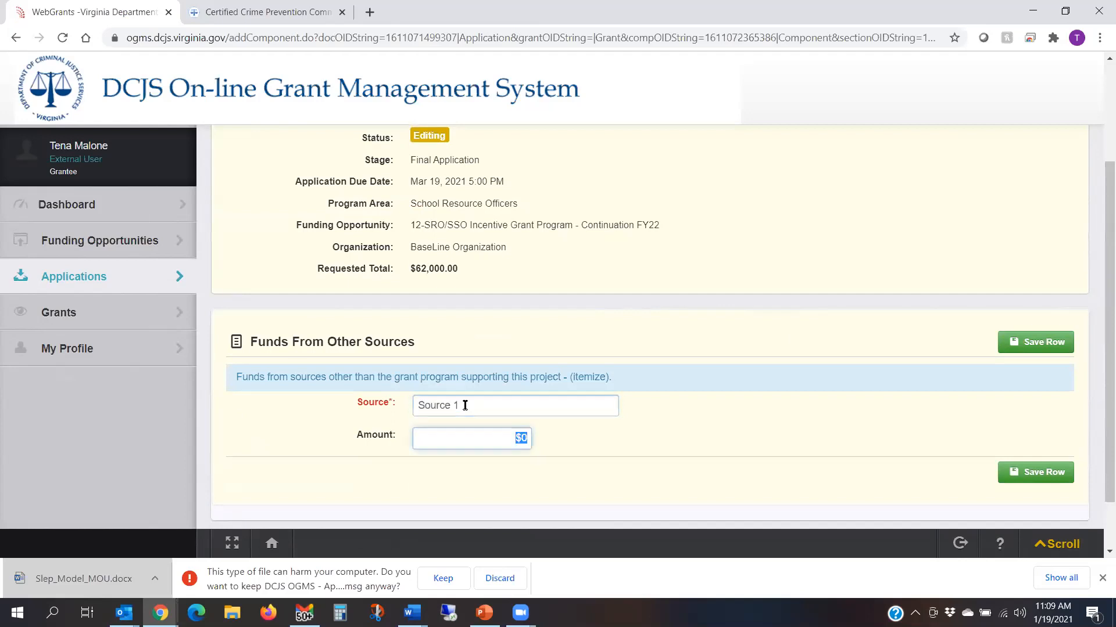
type("500")
left_click(1033, 342)
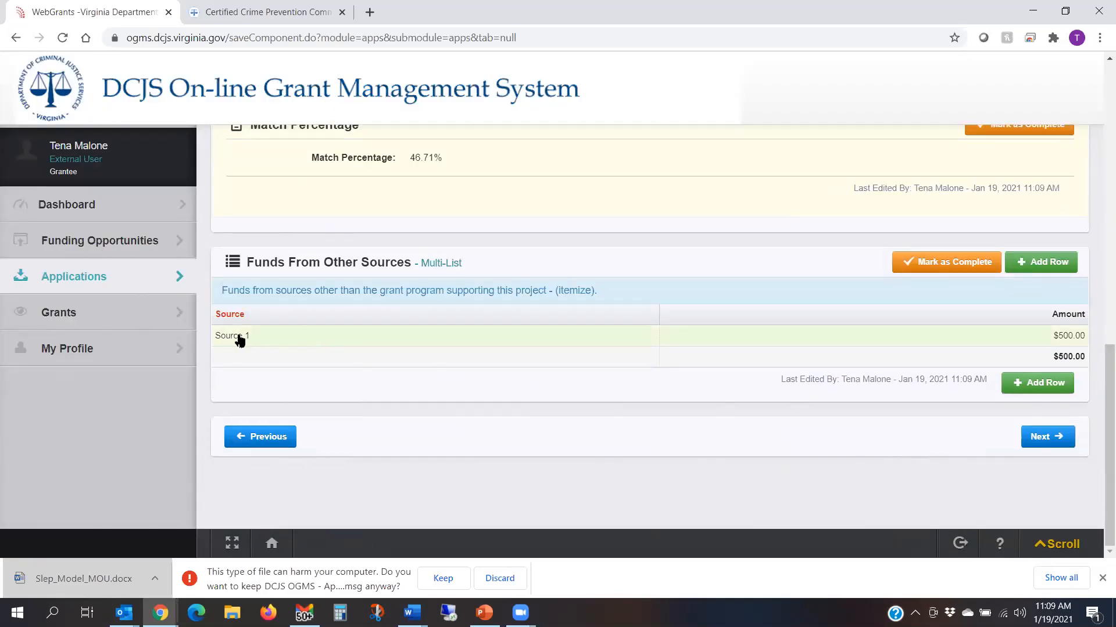
Step: Add and save a second Funds From Other Sources row with source "Source 2" and amount 750
left_click(1046, 265)
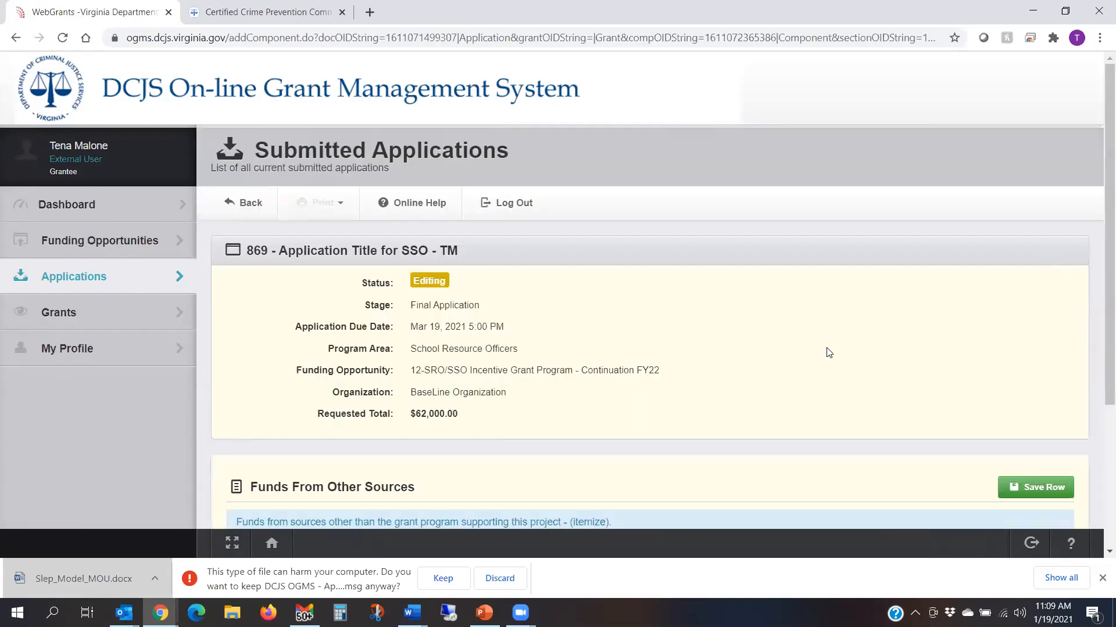
scroll(828, 353, "down", 5)
left_click(430, 338)
type("Sour")
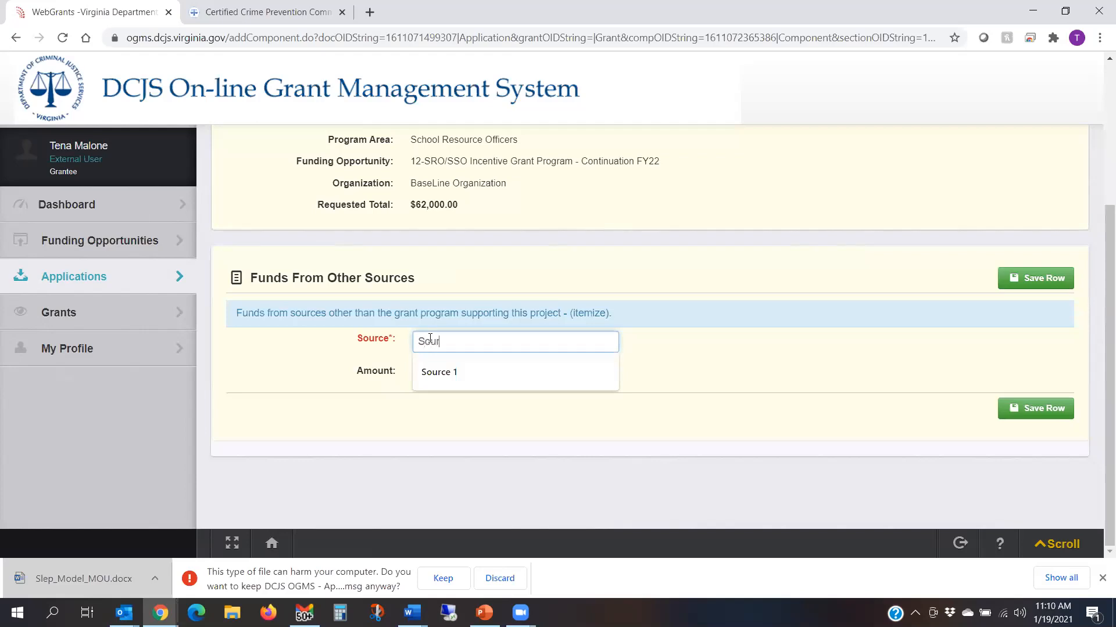
type("ce 2")
key("BackSpace")
type("2")
left_click(472, 378)
type("750")
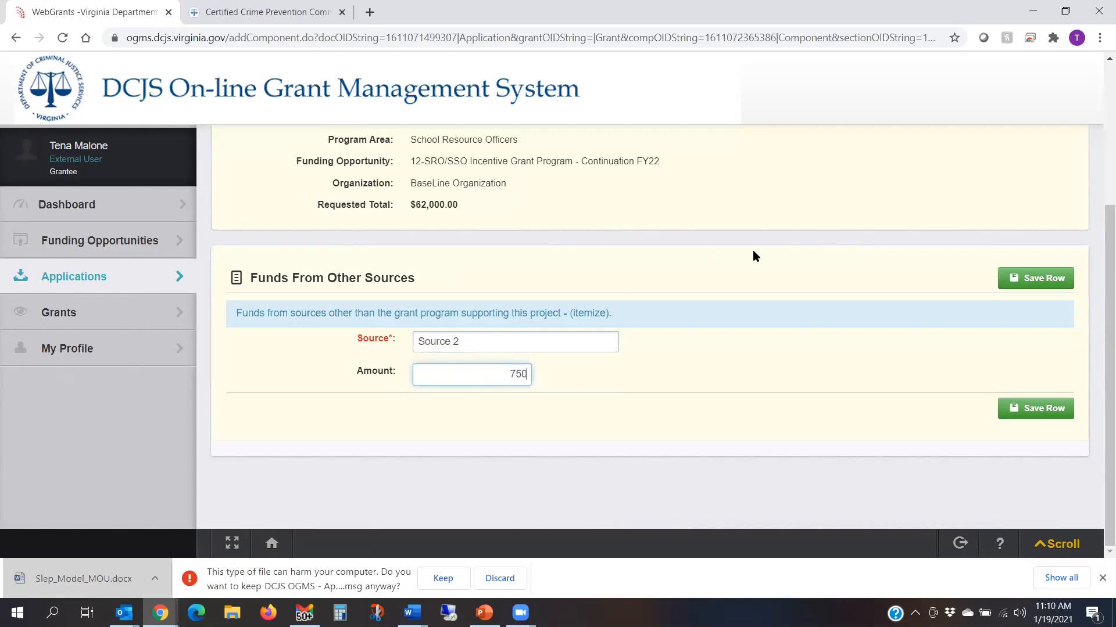
left_click(1040, 280)
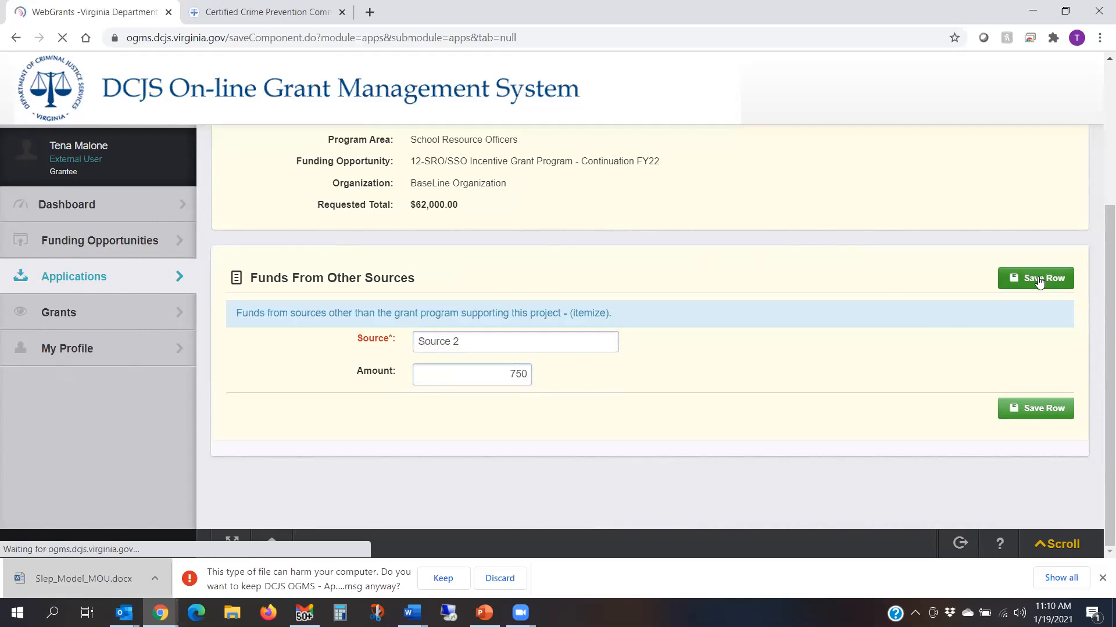
Step: Reopen the Budget grid and save it with 7,500 in Subsistence Cash Match and 7,500 in Equipment Federal
scroll(908, 361, "down", 6)
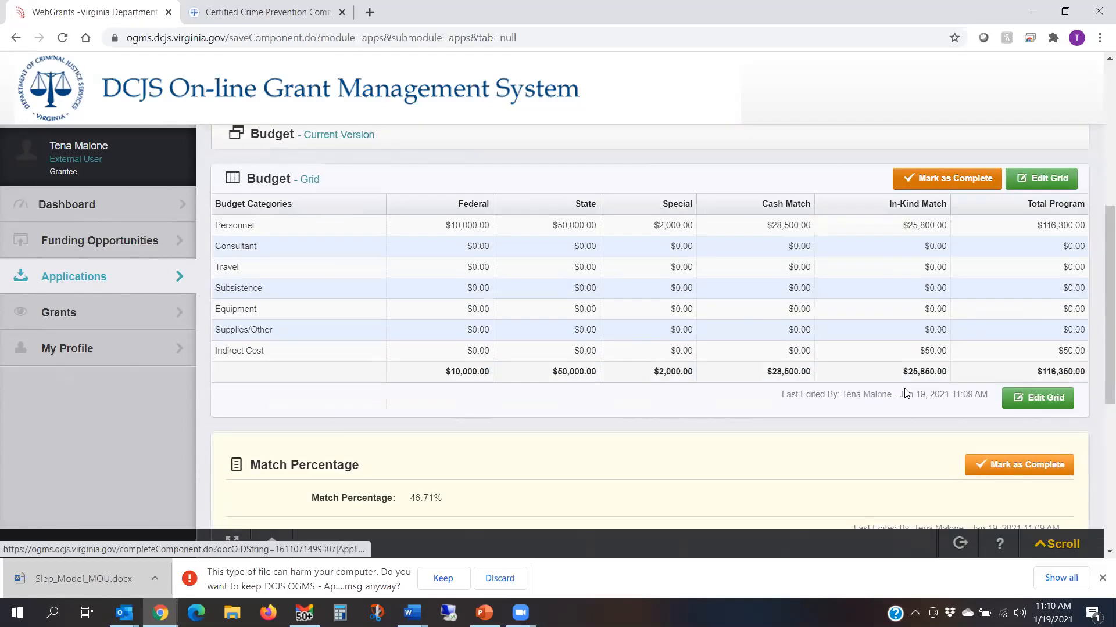
scroll(905, 393, "down", 6)
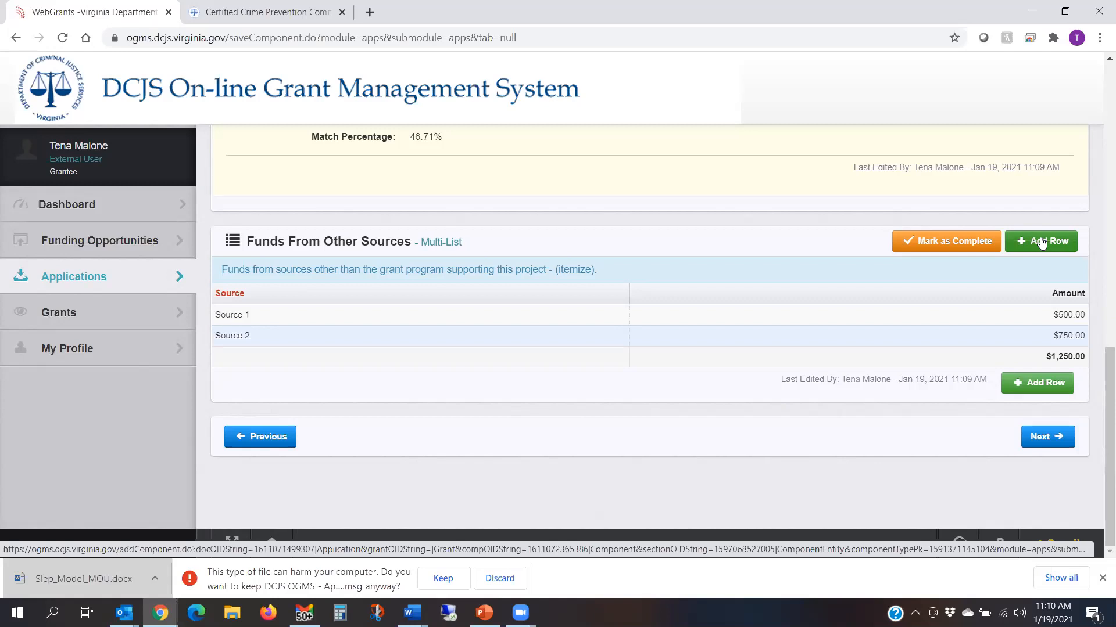
scroll(797, 248, "up", 6)
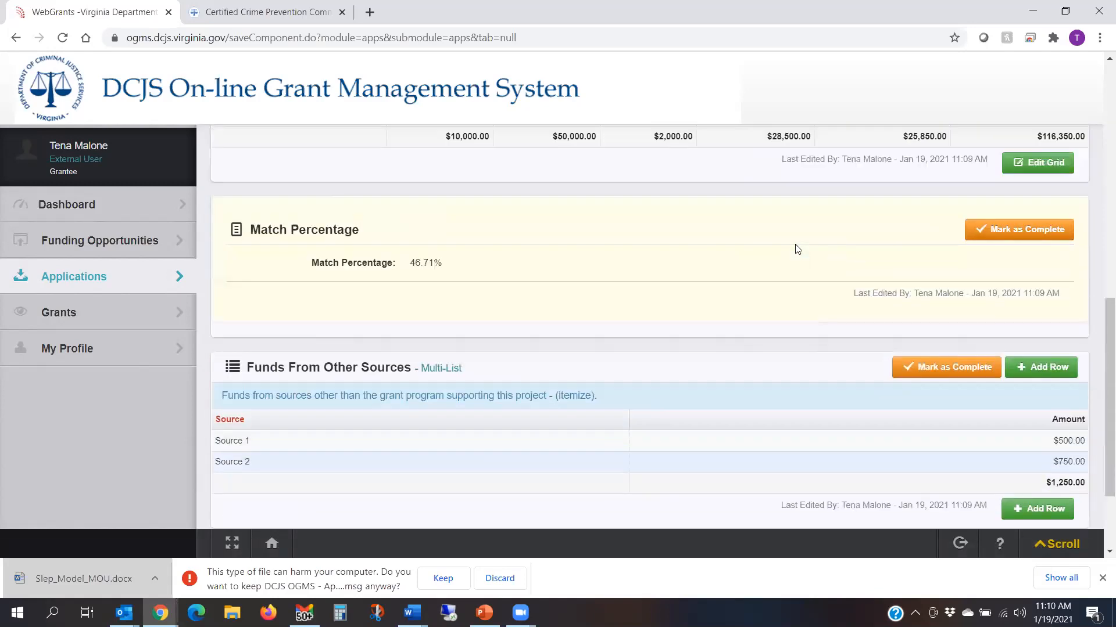
scroll(797, 249, "up", 1)
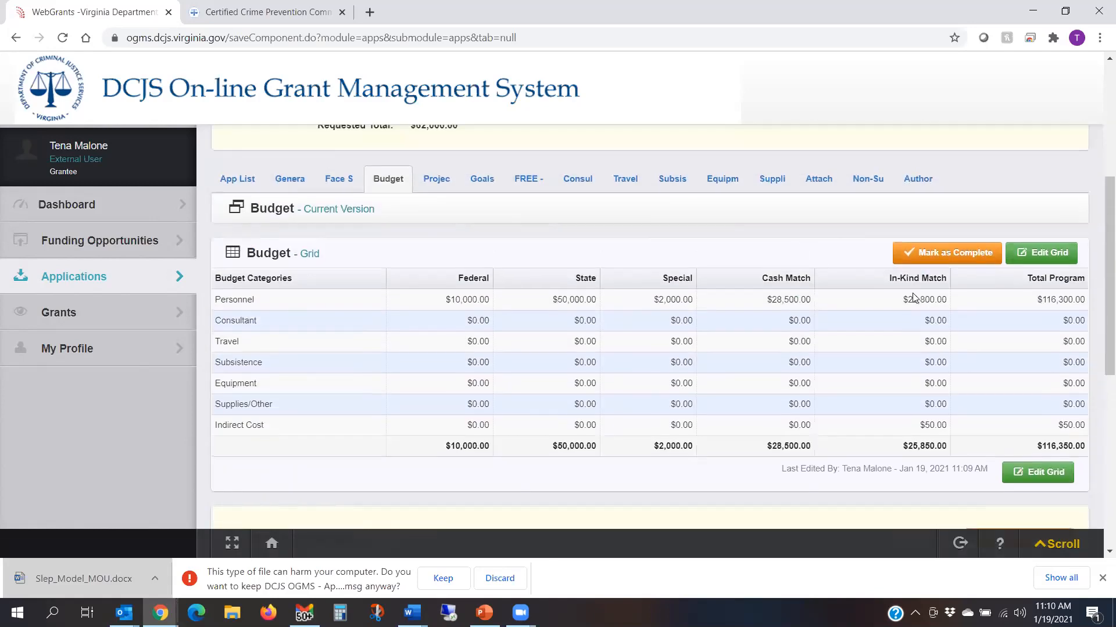
left_click(1049, 254)
scroll(731, 362, "down", 2)
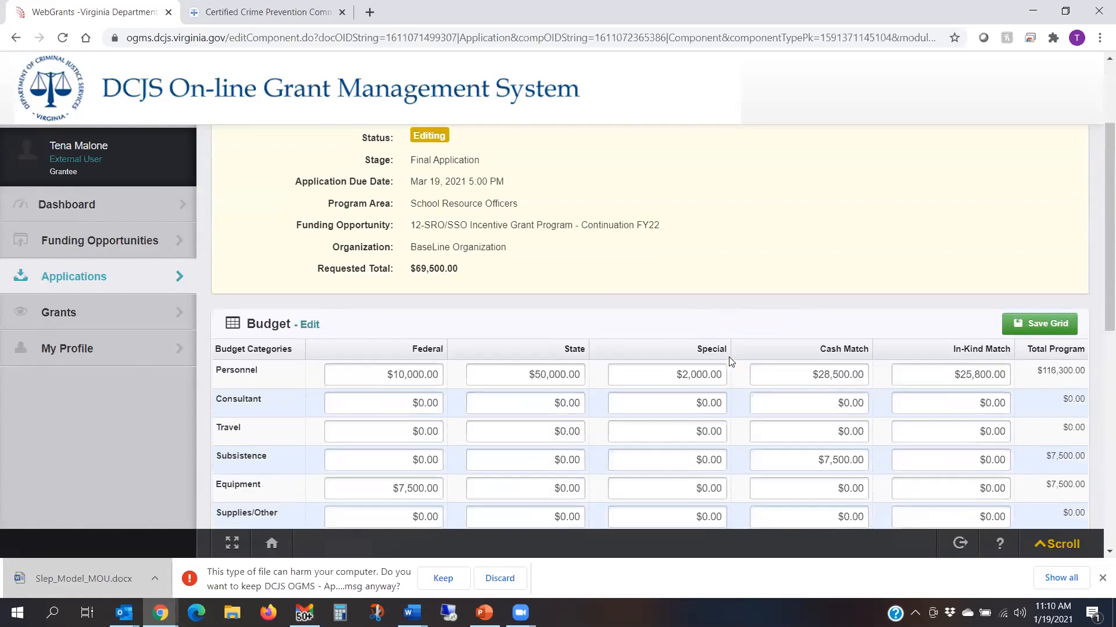
scroll(731, 362, "down", 1)
left_click(1049, 253)
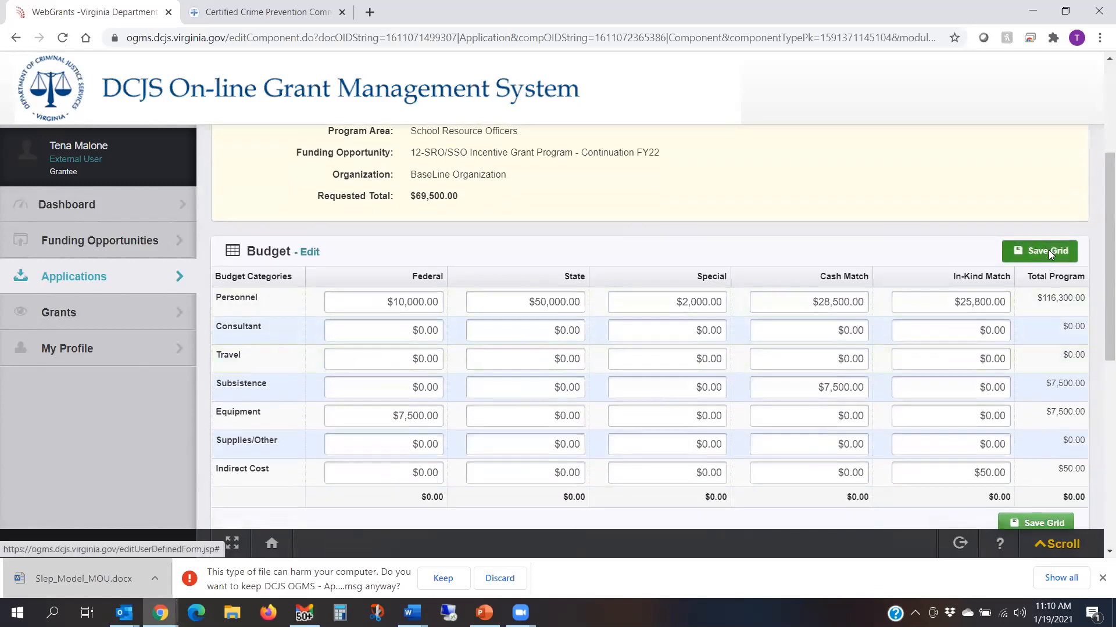
Step: Add and save a third Funds From Other Sources row with source "Source 3" and amount 6500
scroll(797, 353, "down", 3)
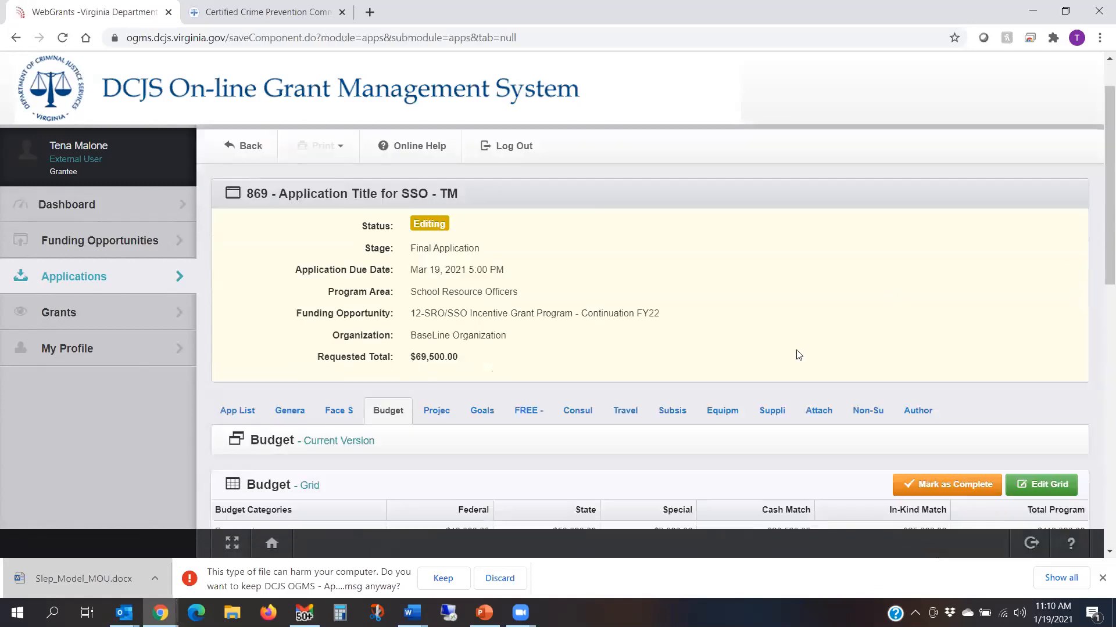
scroll(797, 352, "down", 9)
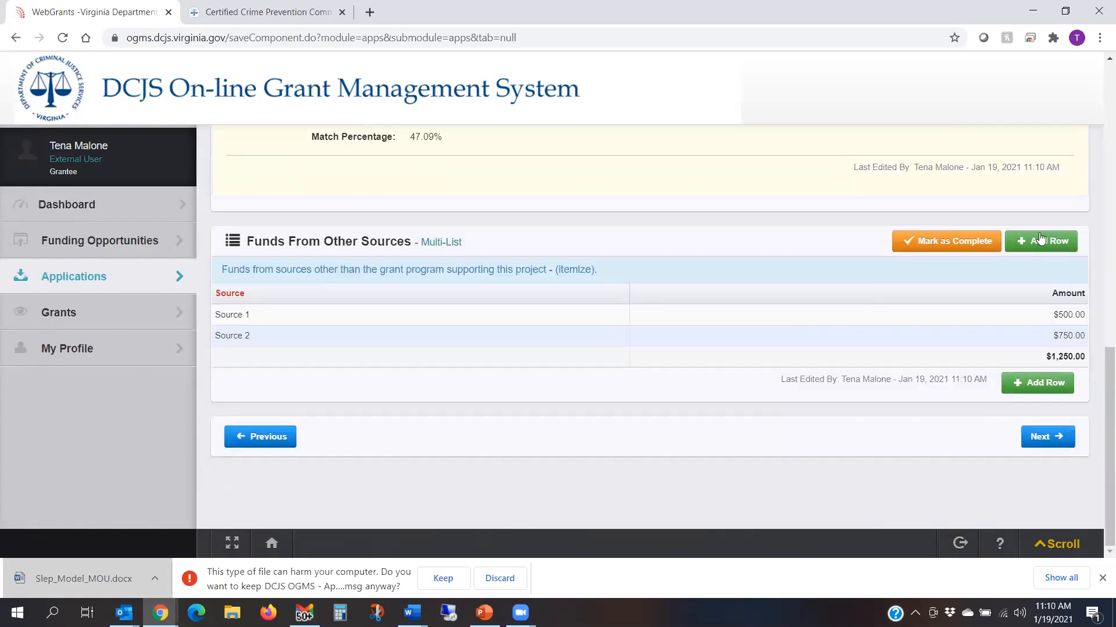
left_click_drag(466, 241, 429, 242)
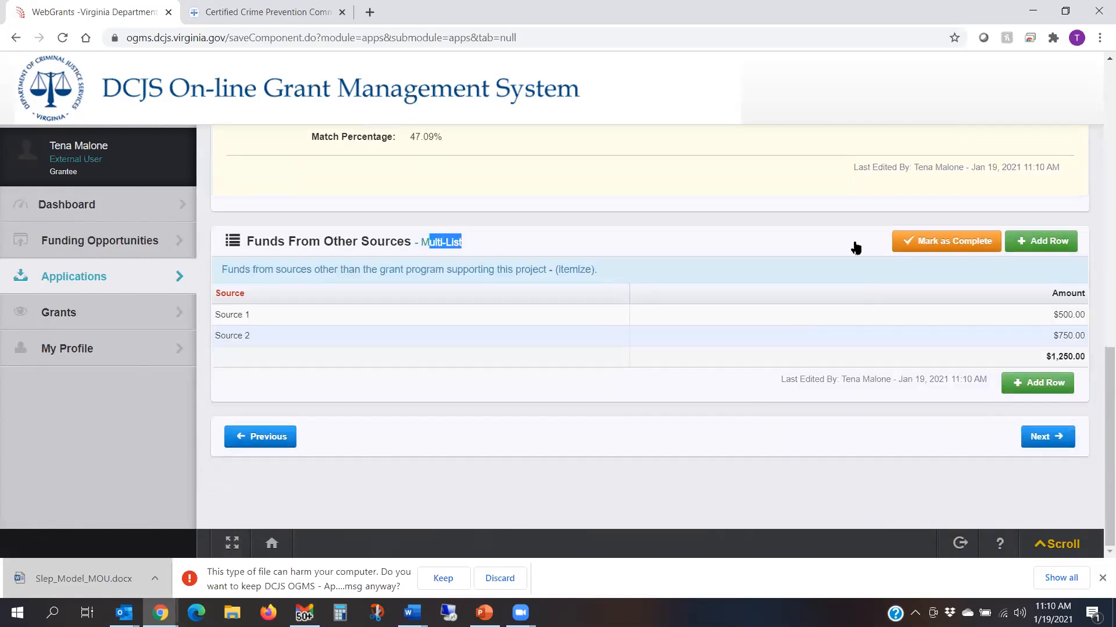
left_click(1029, 246)
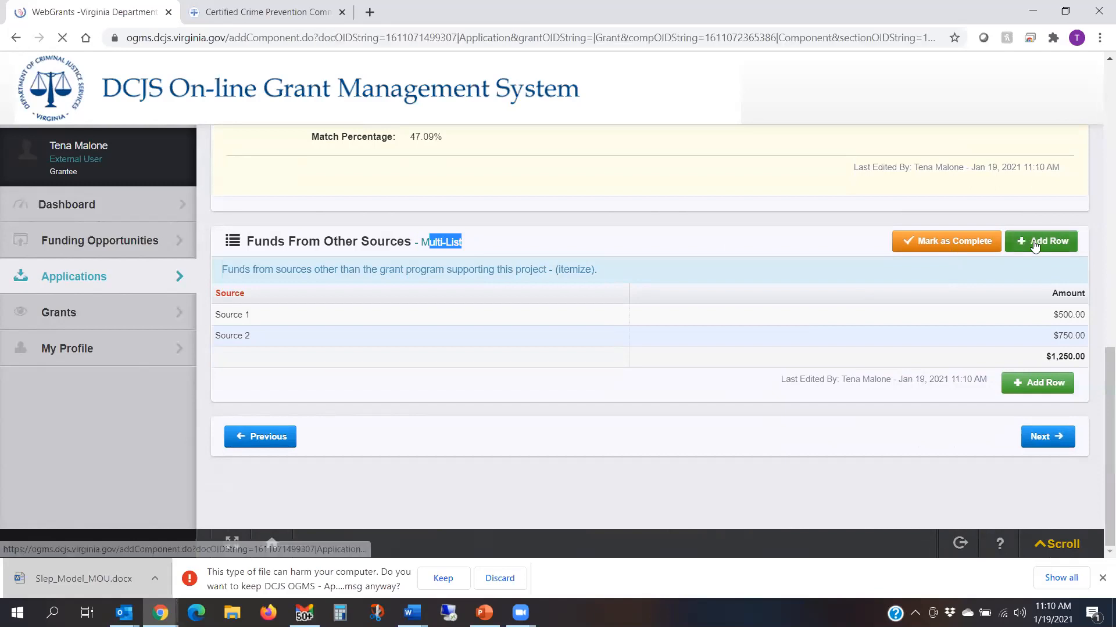
scroll(556, 389, "down", 3)
left_click(450, 343)
type("Source 2")
key("BackSpace")
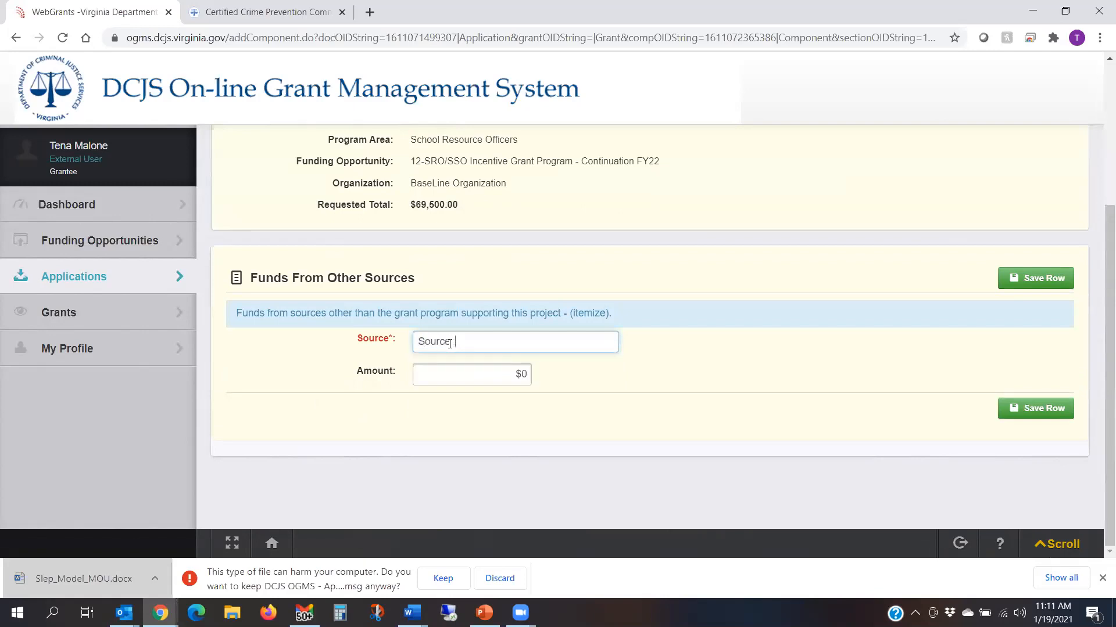
key("Tab")
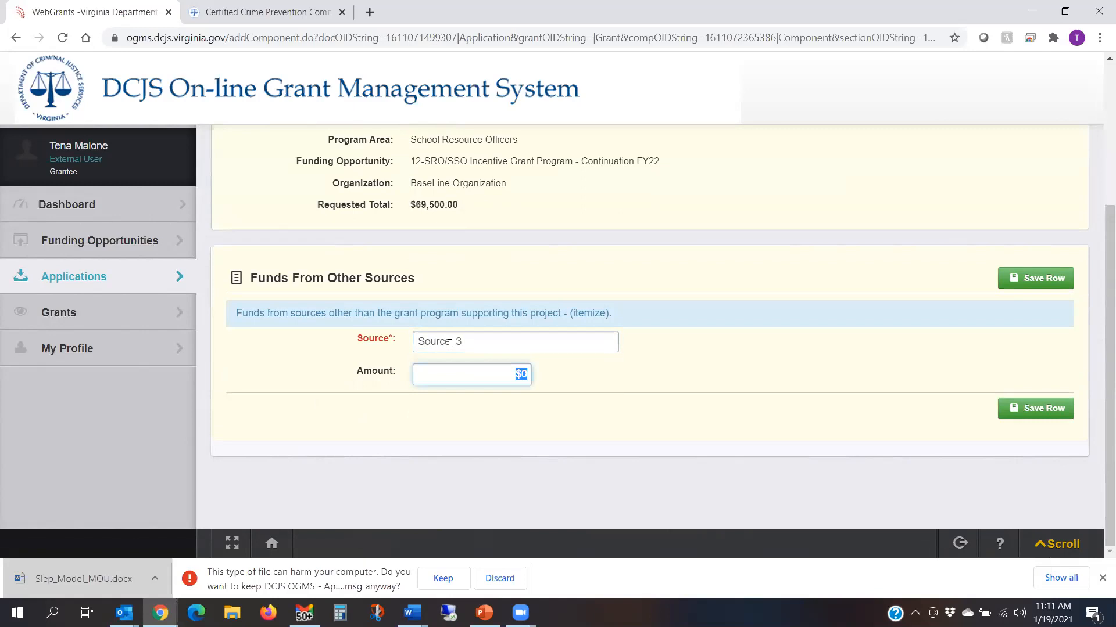
type("6500")
left_click(1016, 279)
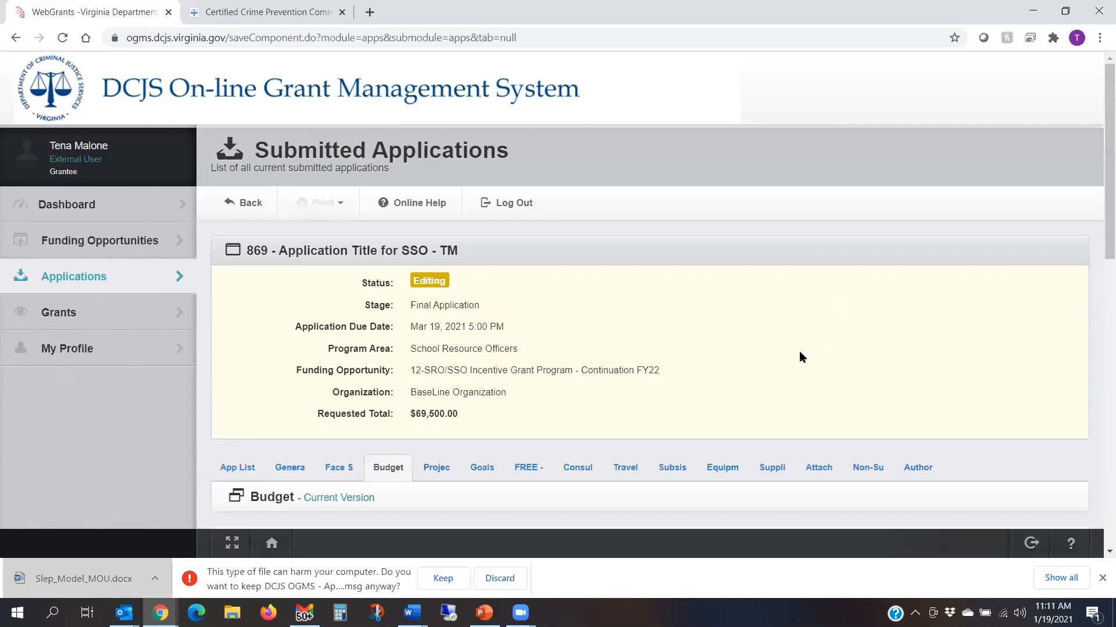
Step: Set the amount of the existing "Source 3" row under Funds From Other Sources to 650 and save the row
scroll(799, 355, "down", 8)
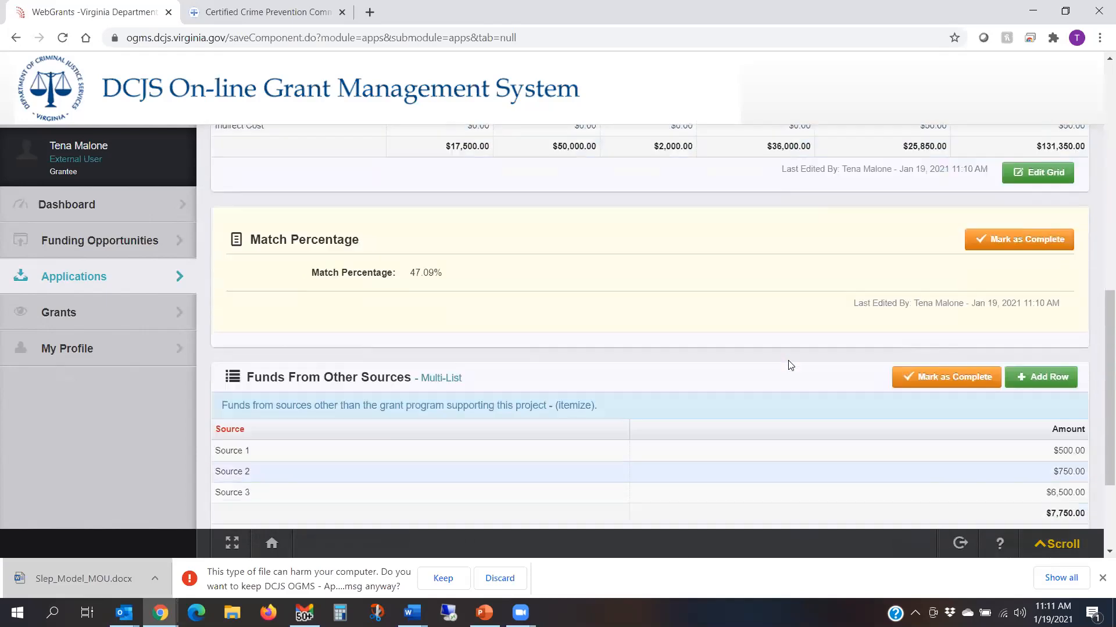
scroll(790, 365, "down", 3)
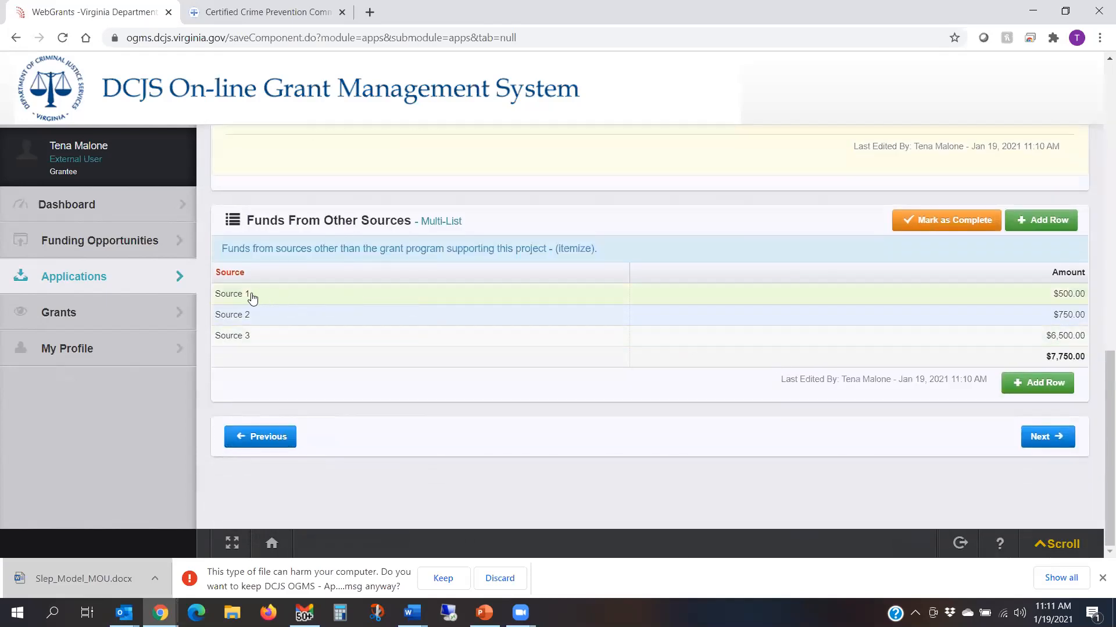
left_click(234, 338)
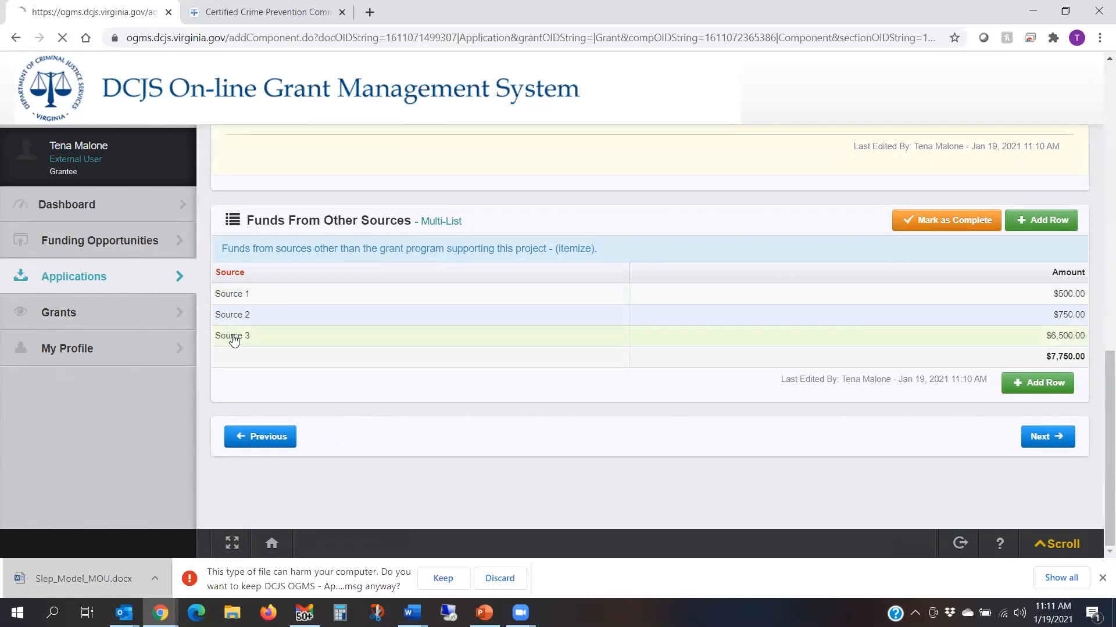
scroll(655, 363, "down", 2)
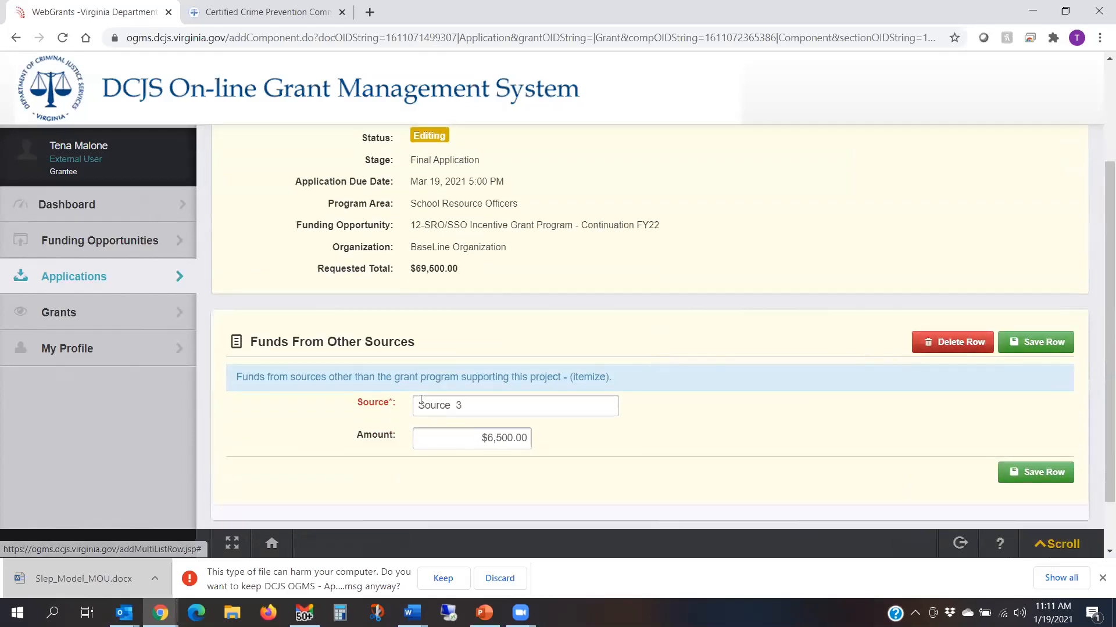
left_click_drag(466, 438, 584, 443)
type("650")
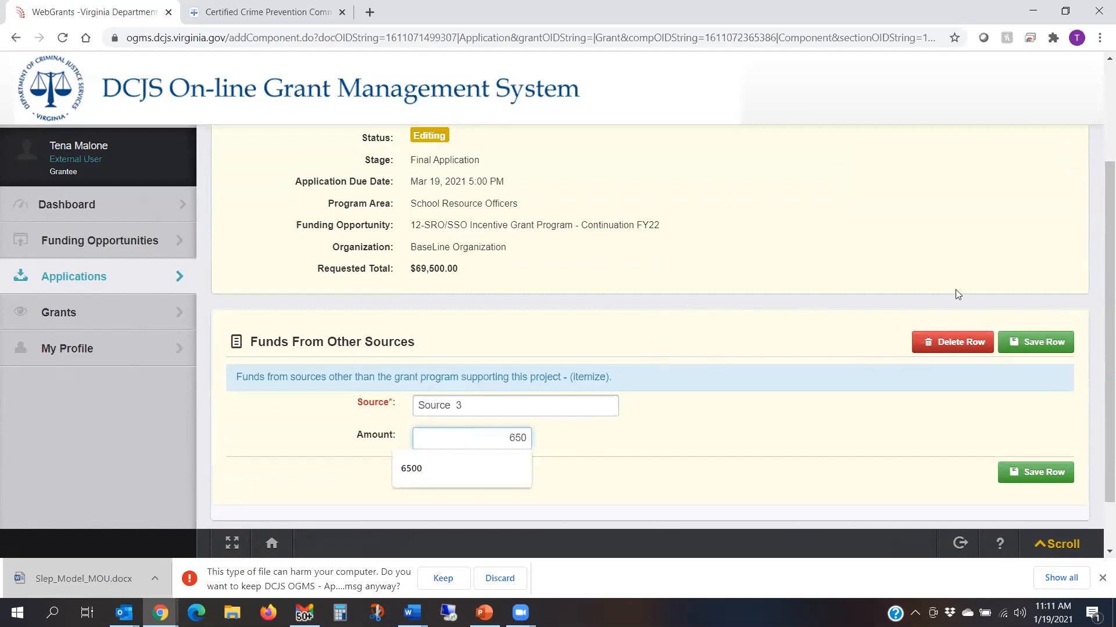
left_click(1030, 345)
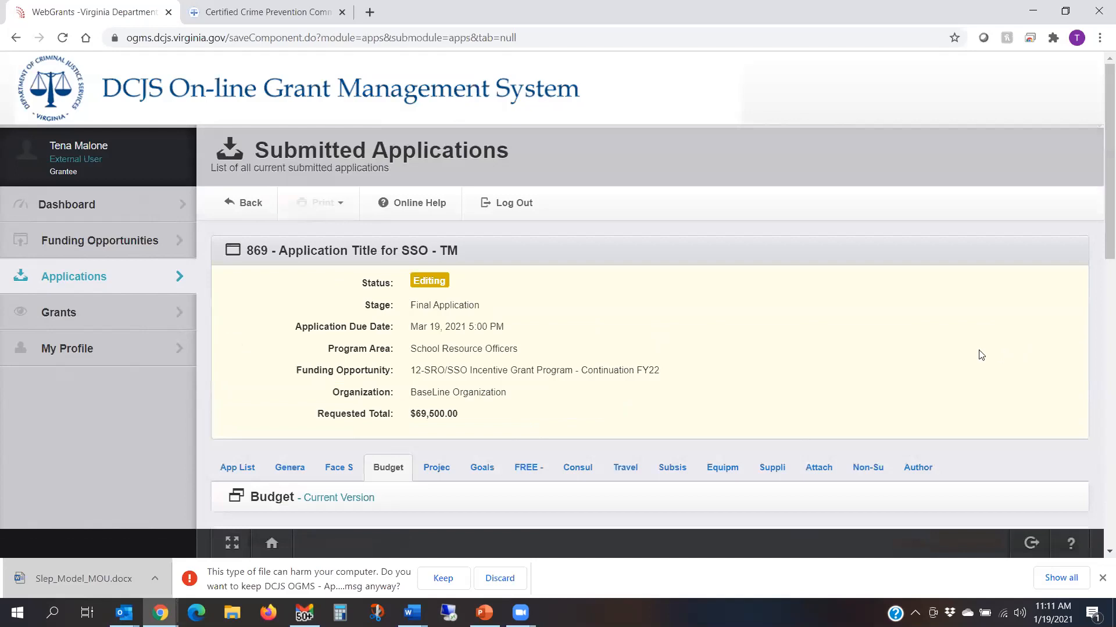
Step: Mark the application's Budget component as complete
scroll(963, 361, "down", 1)
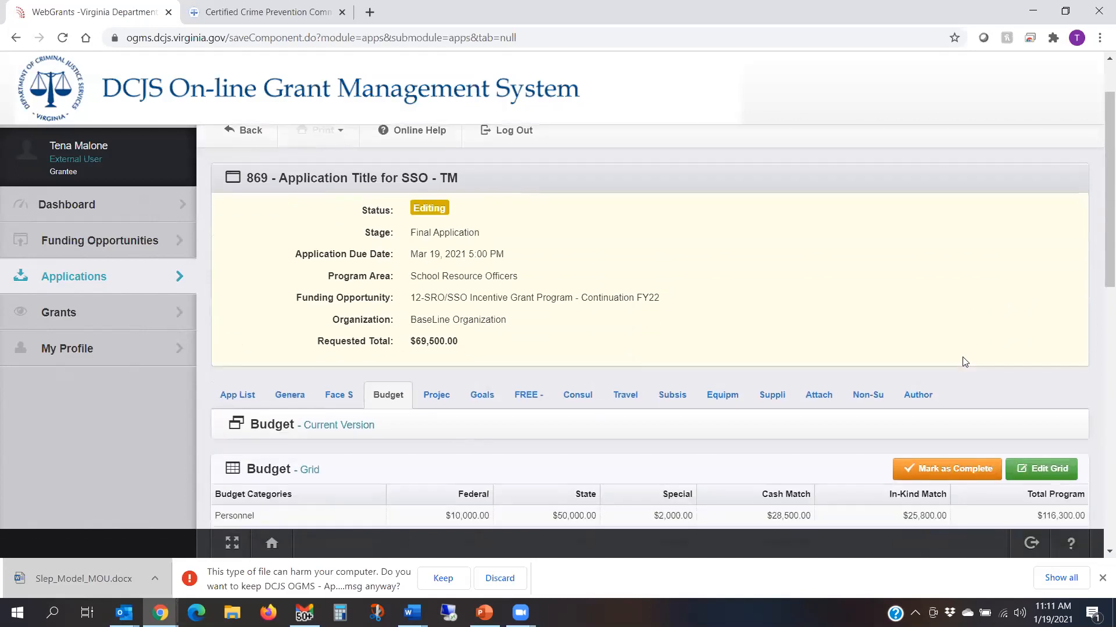
scroll(962, 361, "down", 1)
scroll(962, 361, "down", 2)
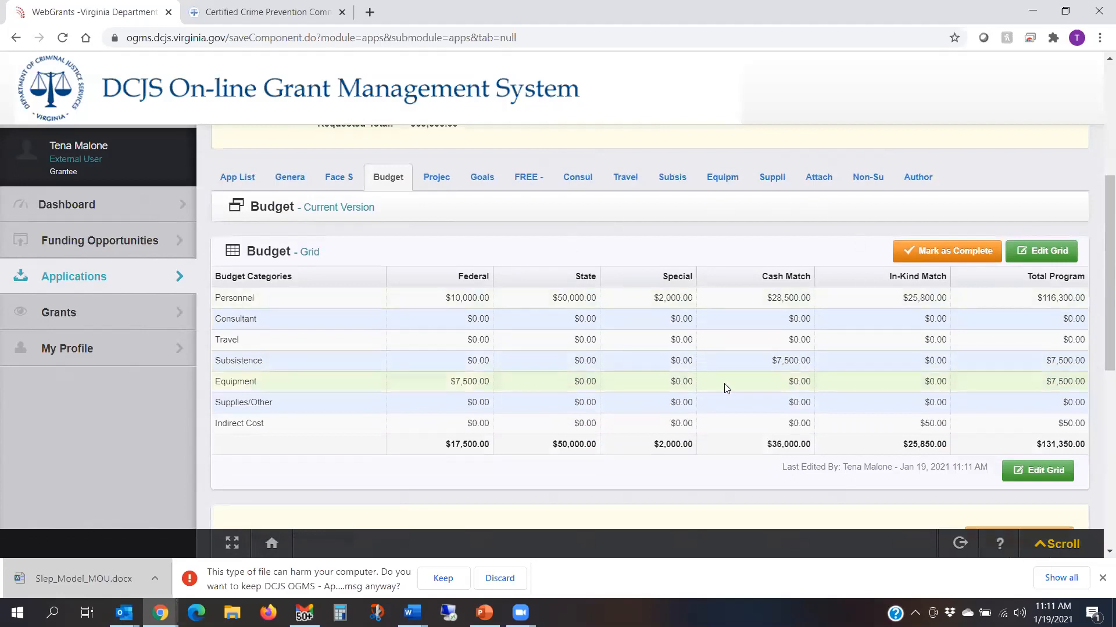
left_click(945, 256)
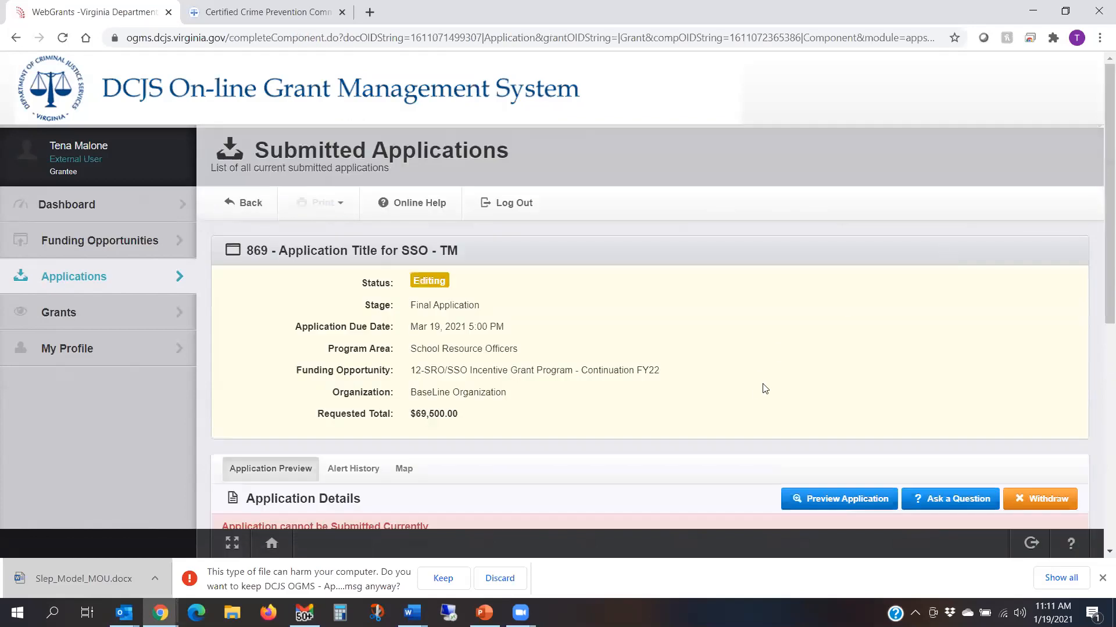
Step: Check the completion marks in the application's component list and open the Project Narrative Form
scroll(764, 388, "down", 5)
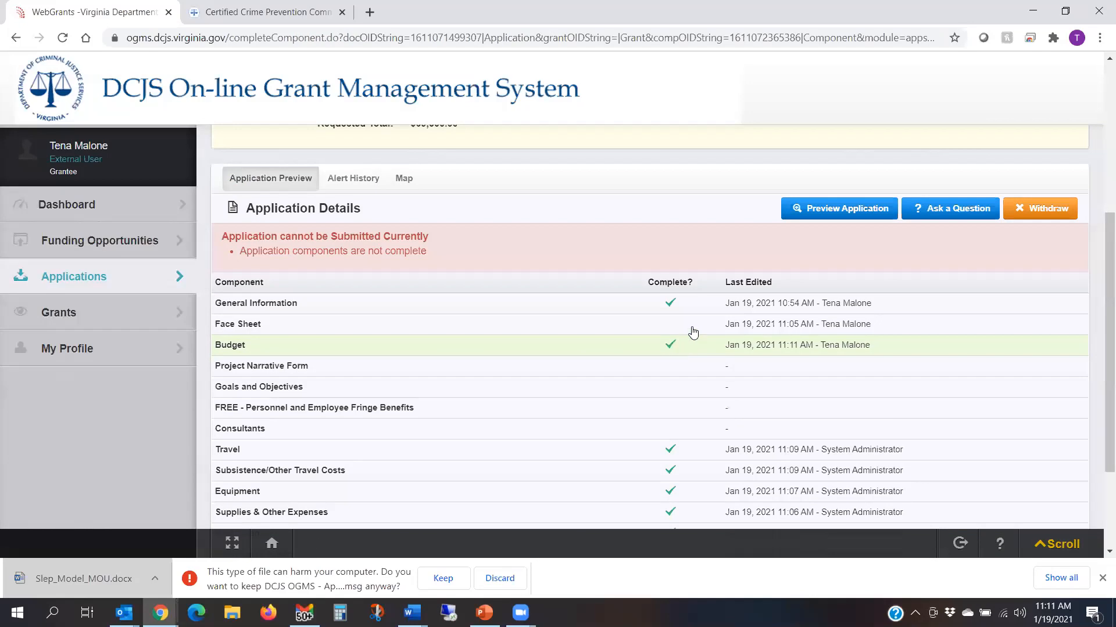
scroll(750, 376, "down", 3)
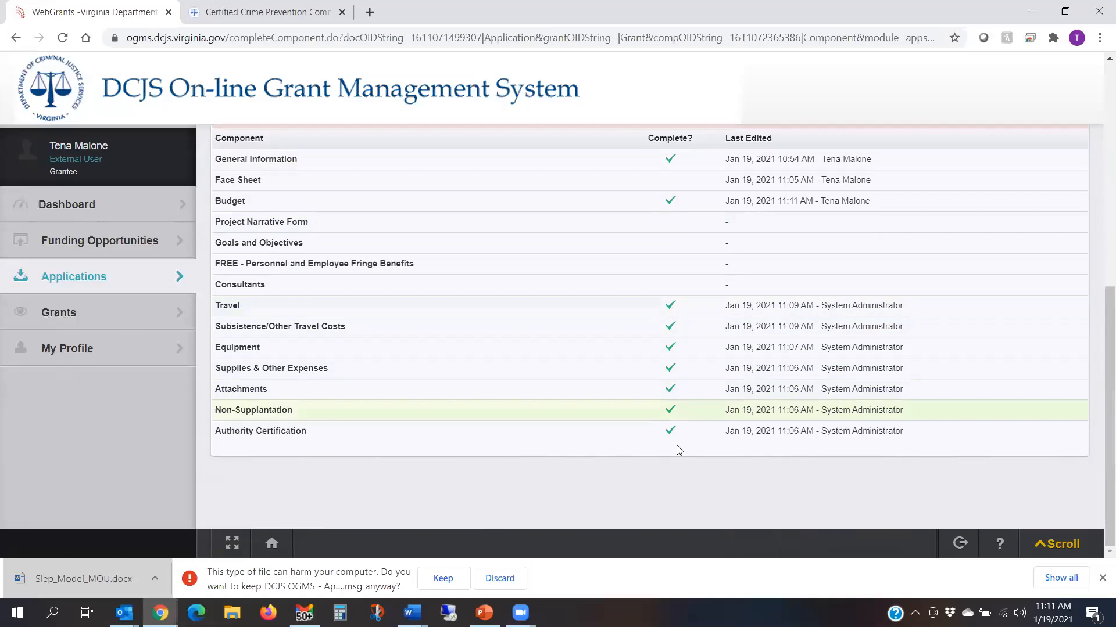
scroll(691, 305, "up", 3)
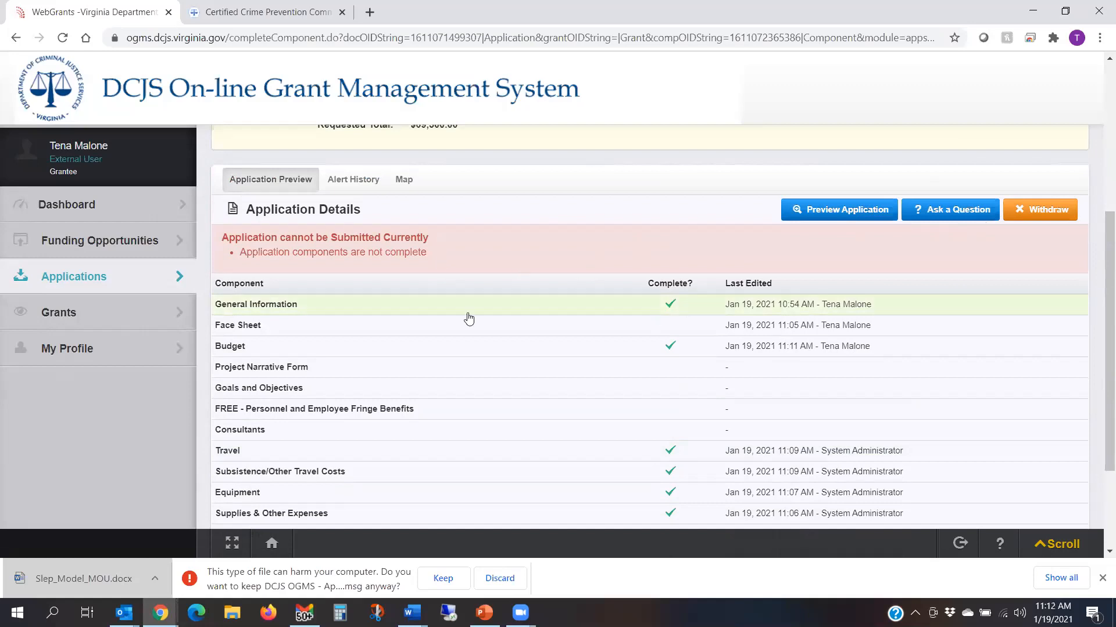
left_click(243, 372)
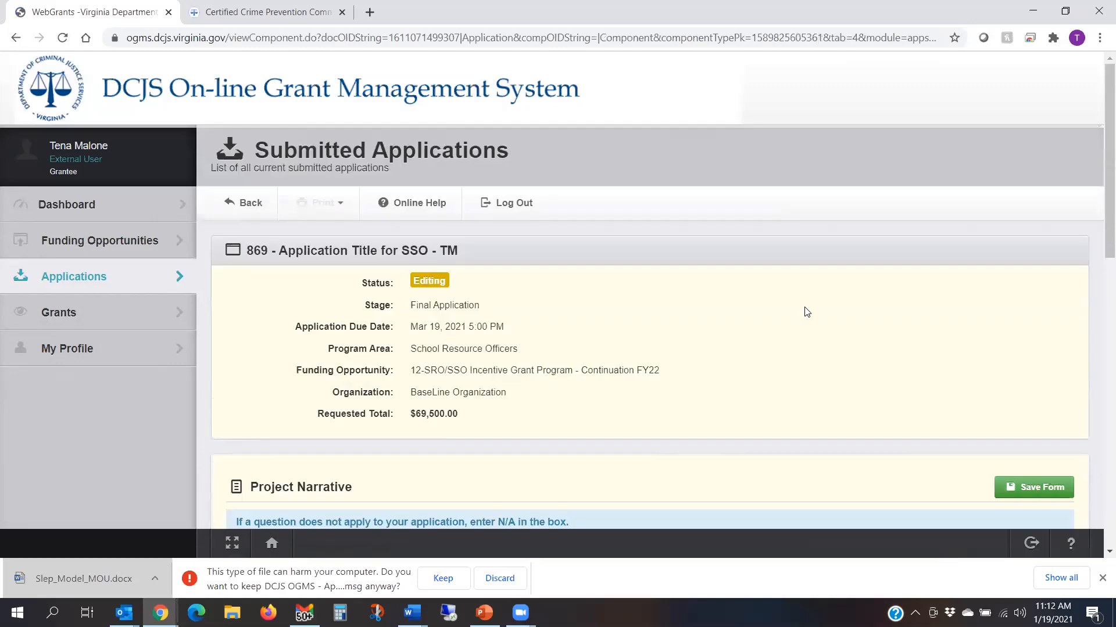
Step: Examine the Project Narrative questions and their character limits, from Demonstration of Need through Sustainment Plan
scroll(807, 312, "down", 3)
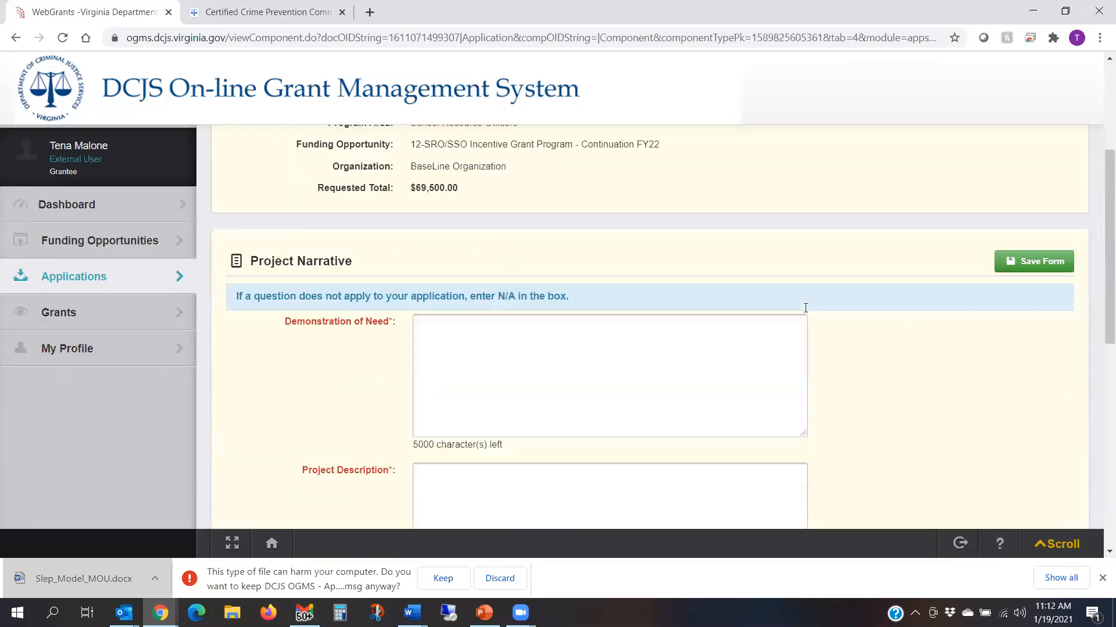
left_click(605, 307)
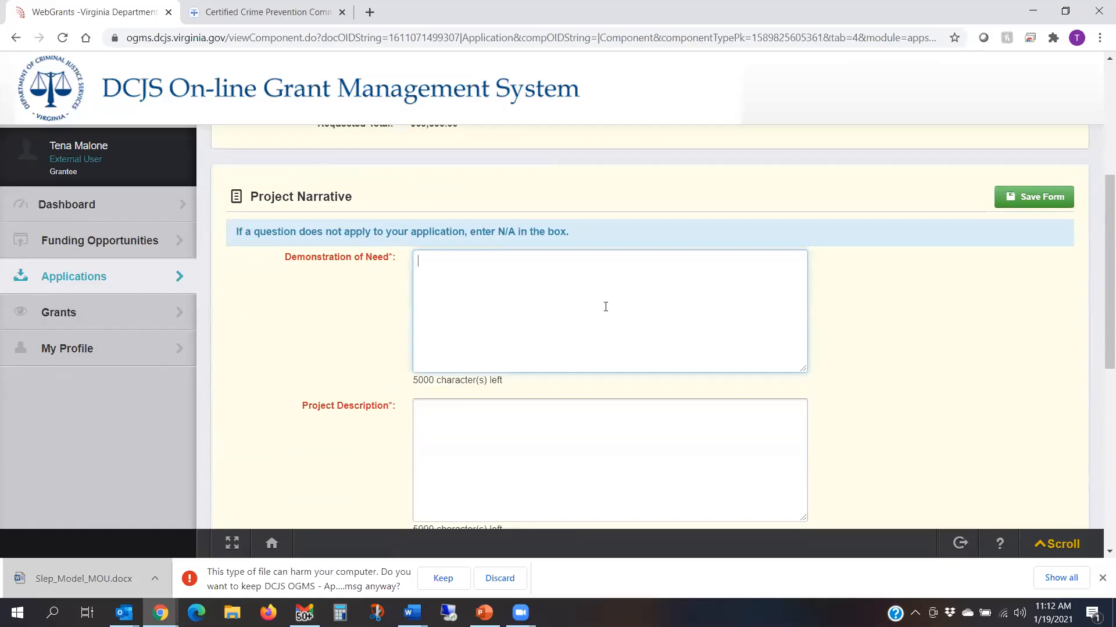
scroll(605, 306, "down", 6)
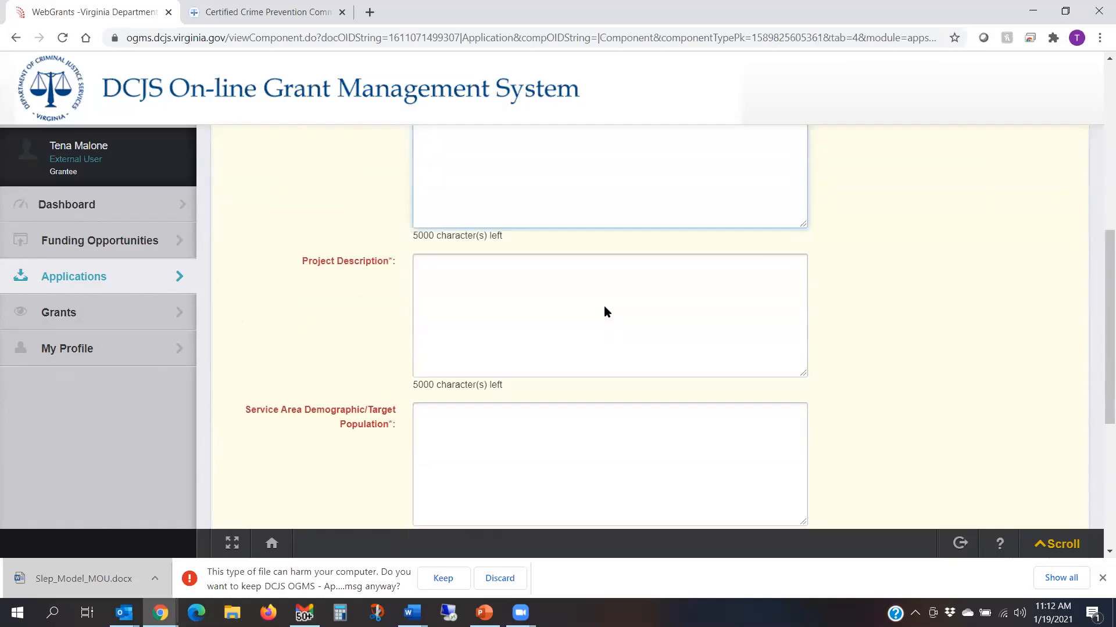
scroll(605, 306, "down", 2)
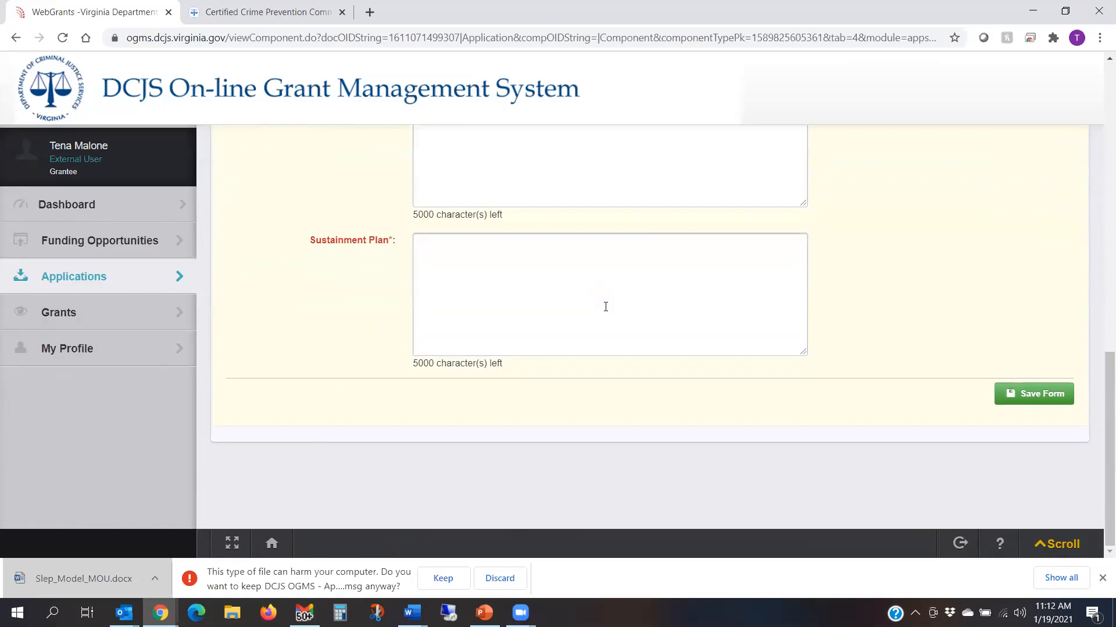
scroll(605, 307, "up", 6)
scroll(606, 305, "up", 3)
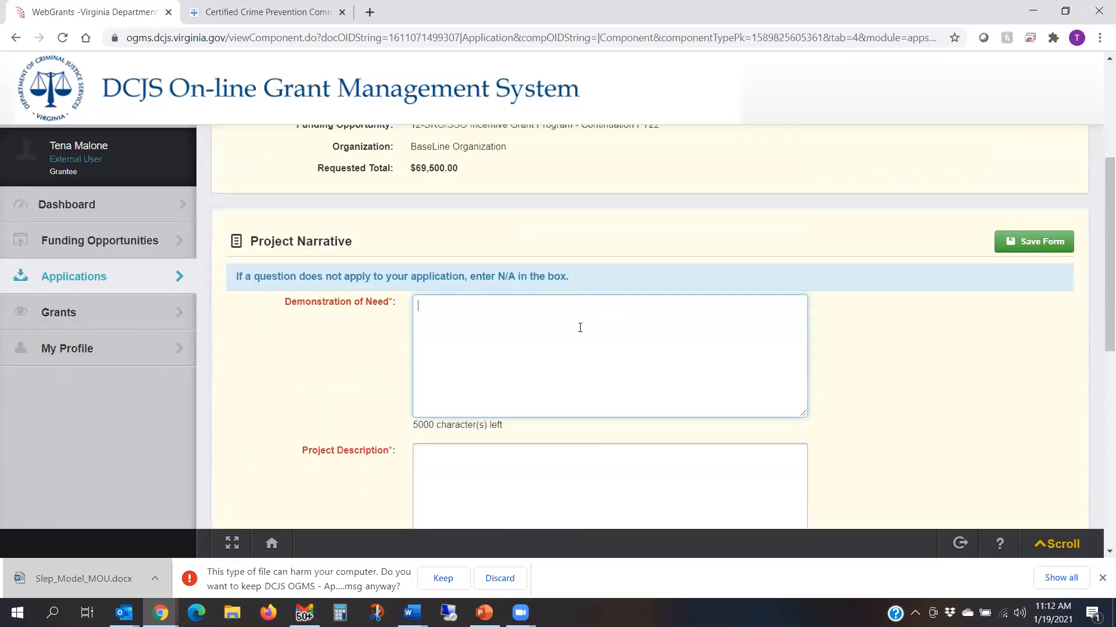
left_click_drag(525, 430, 414, 426)
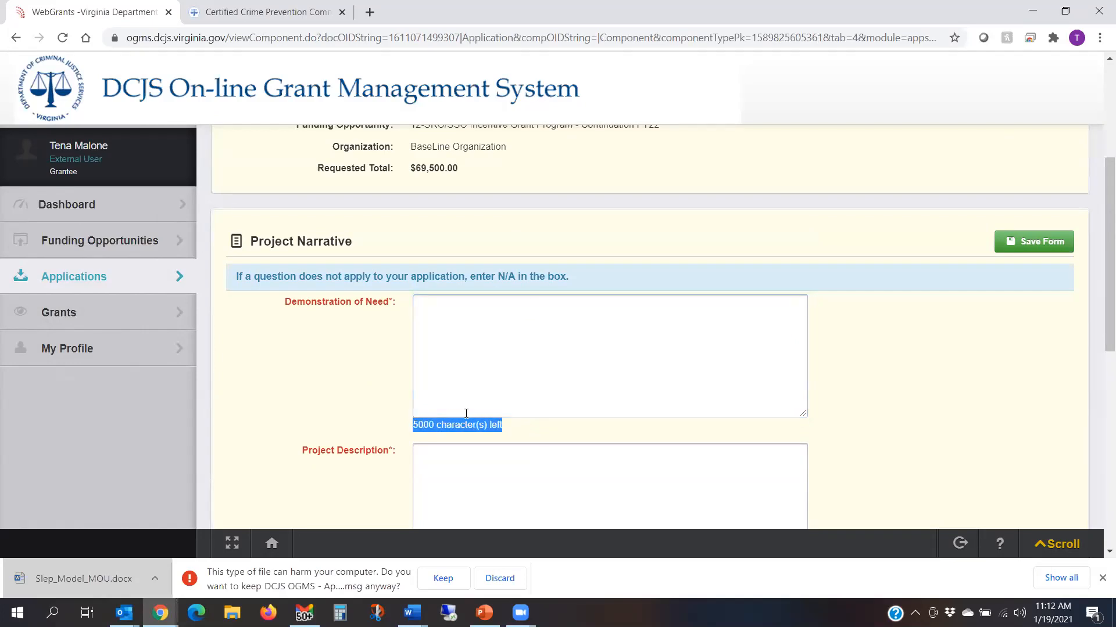
scroll(465, 413, "down", 3)
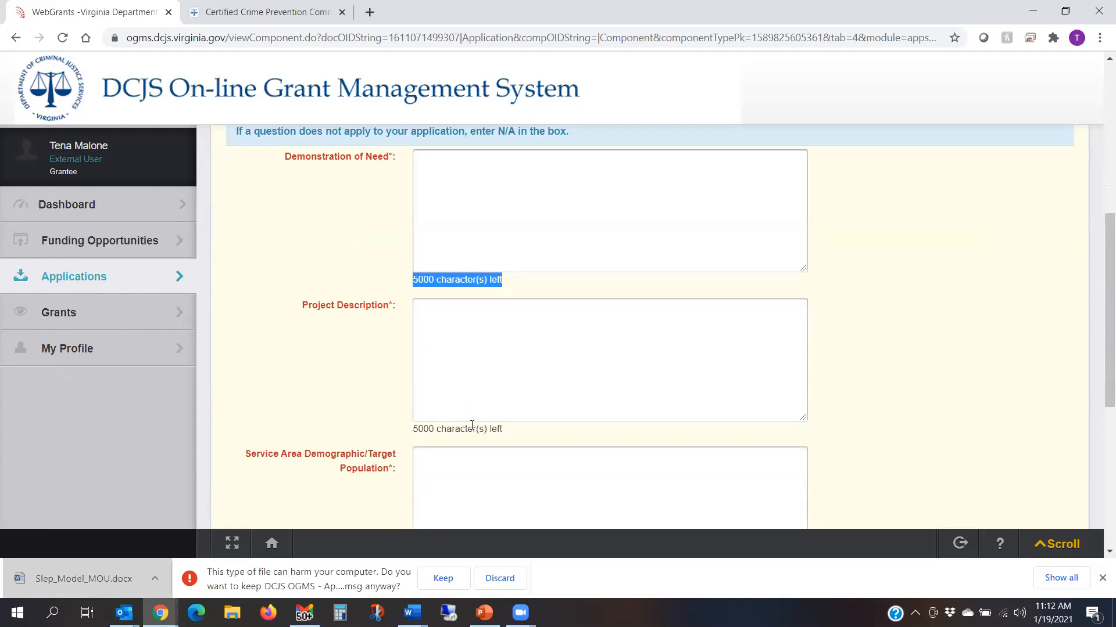
scroll(473, 429, "down", 3)
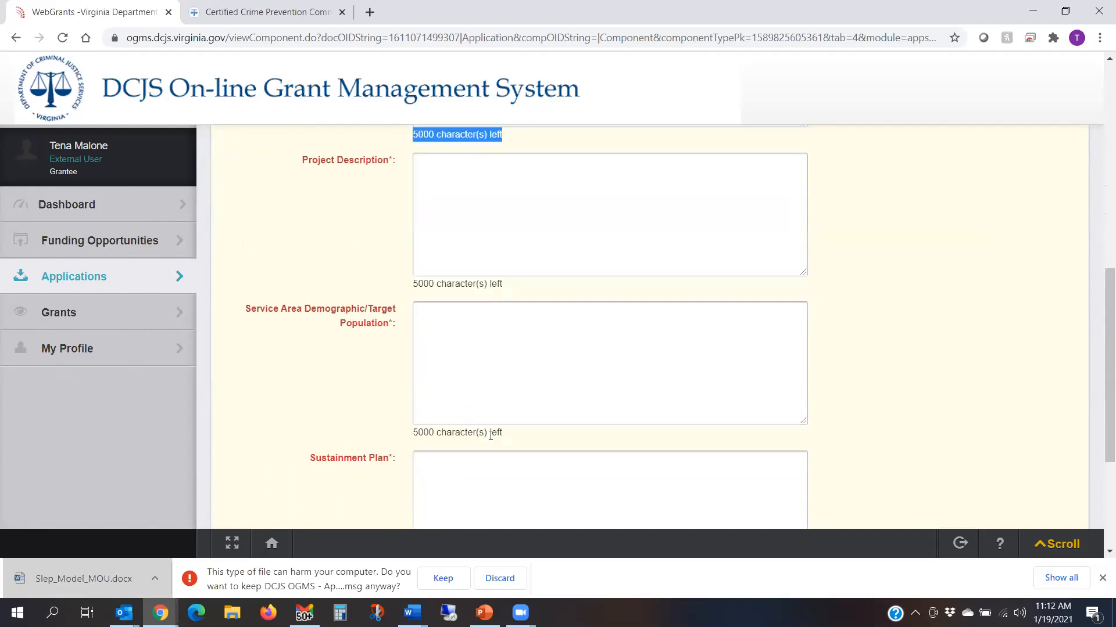
scroll(505, 440, "down", 3)
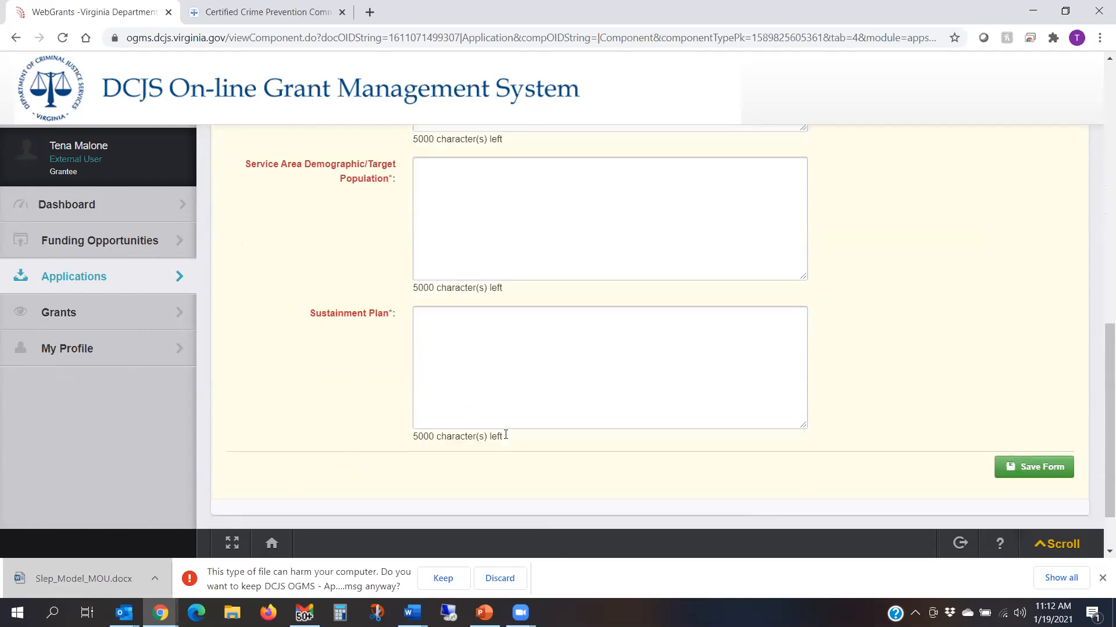
scroll(505, 434, "up", 9)
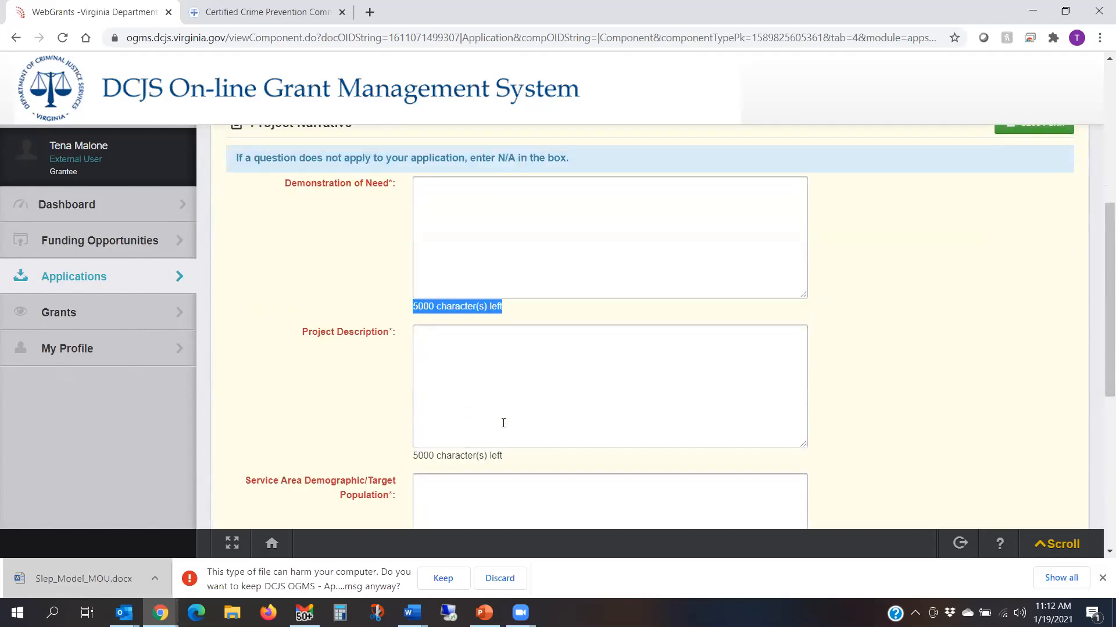
Step: Enter "N/A" as the Demonstration of Need and "Project Description" as the Project Description in the Project Narrative
left_click_drag(255, 203, 572, 198)
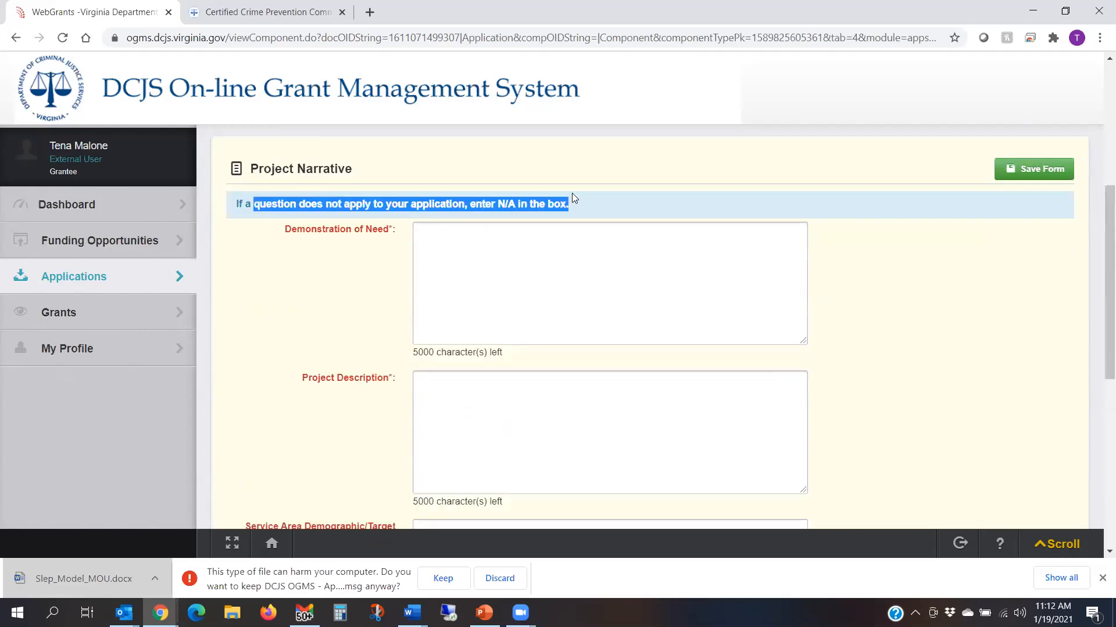
left_click(561, 242)
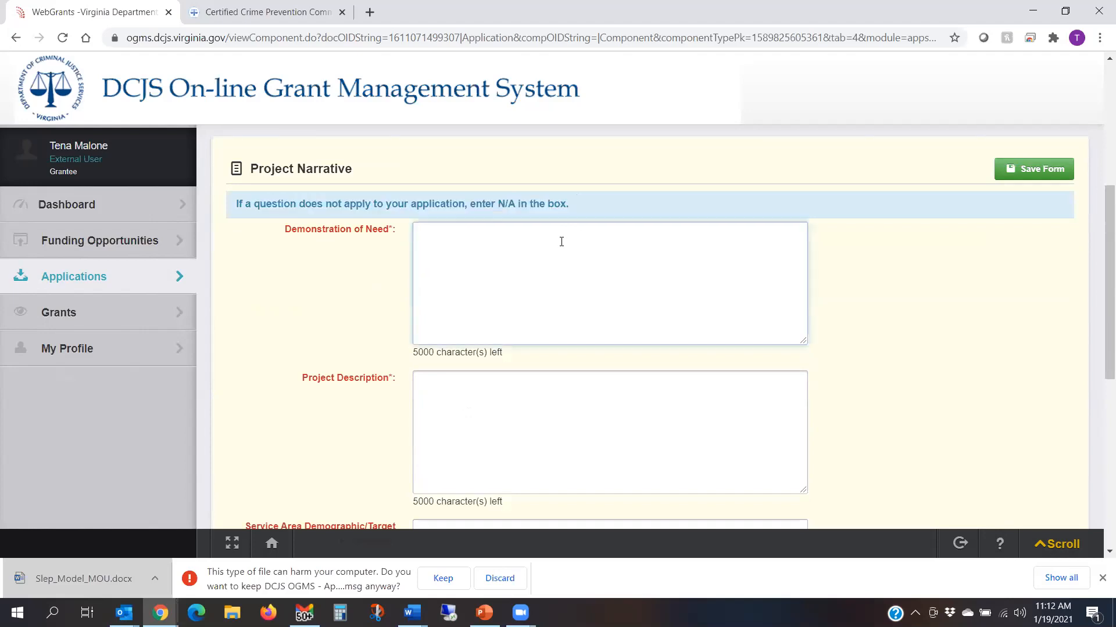
type("N/A")
left_click(470, 398)
type("Projec")
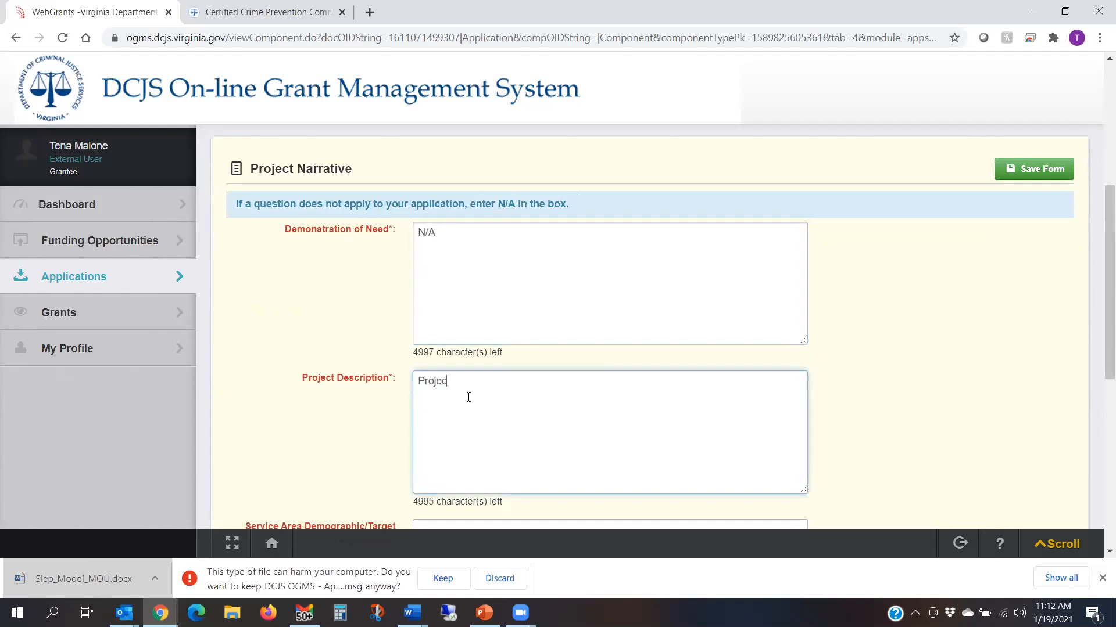
type("t Description")
Step: Enter "Targets" for Service Area Demographic/Target Population and "N/A" for the Sustainment Plan
scroll(421, 360, "down", 1)
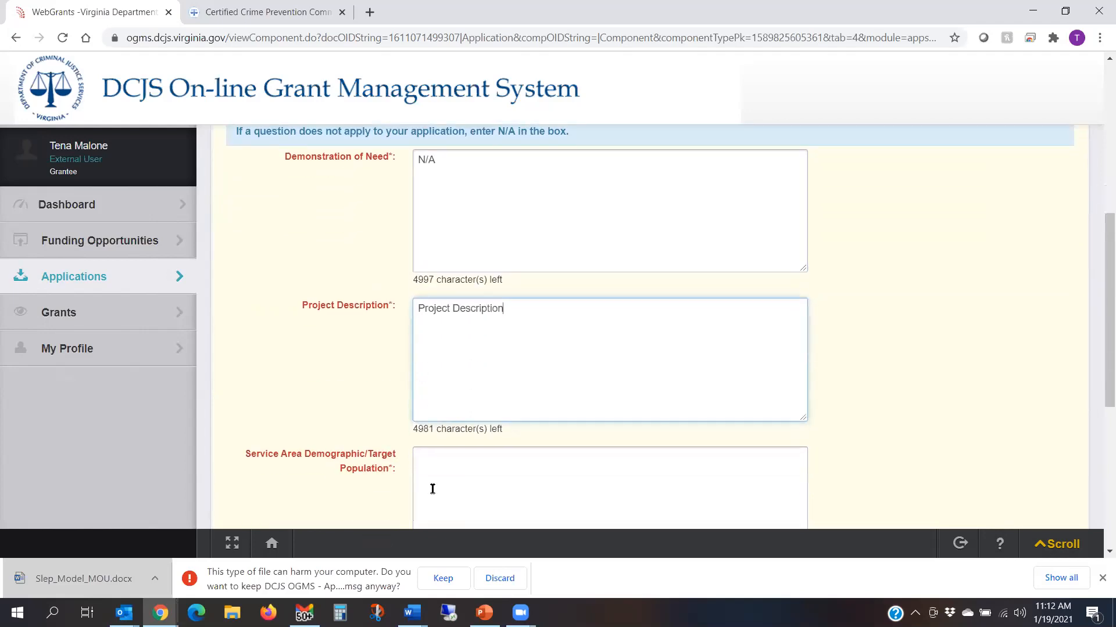
scroll(432, 489, "down", 1)
left_click(460, 417)
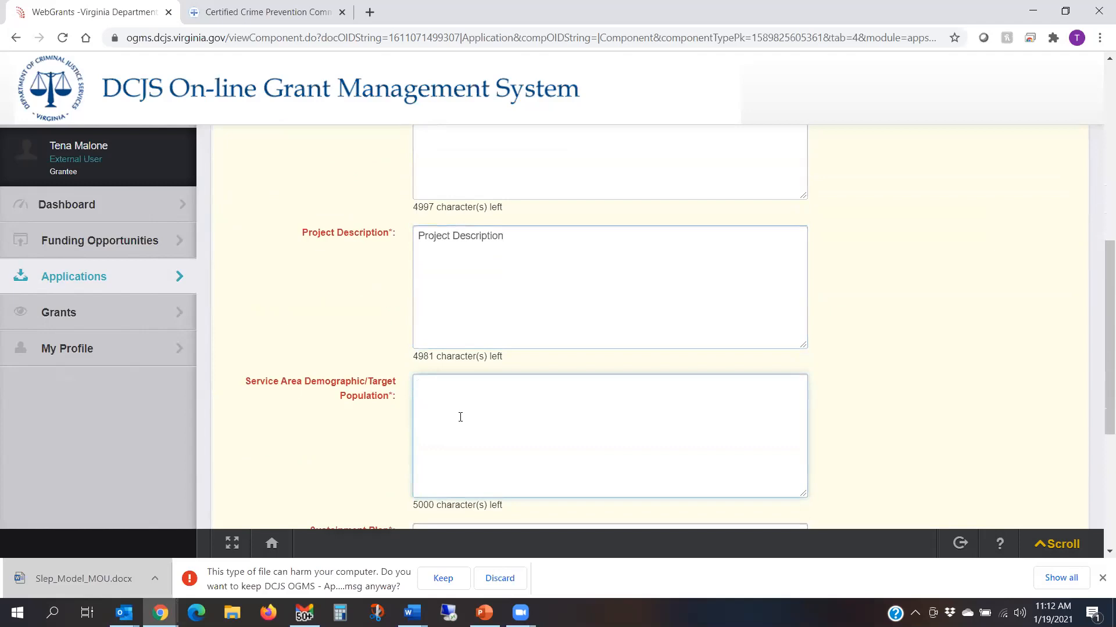
type("Tra")
type("argets")
scroll(460, 416, "down", 3)
left_click(459, 437)
type("N/A")
Step: Review the Project Narrative answers and save the form
scroll(459, 436, "down", 3)
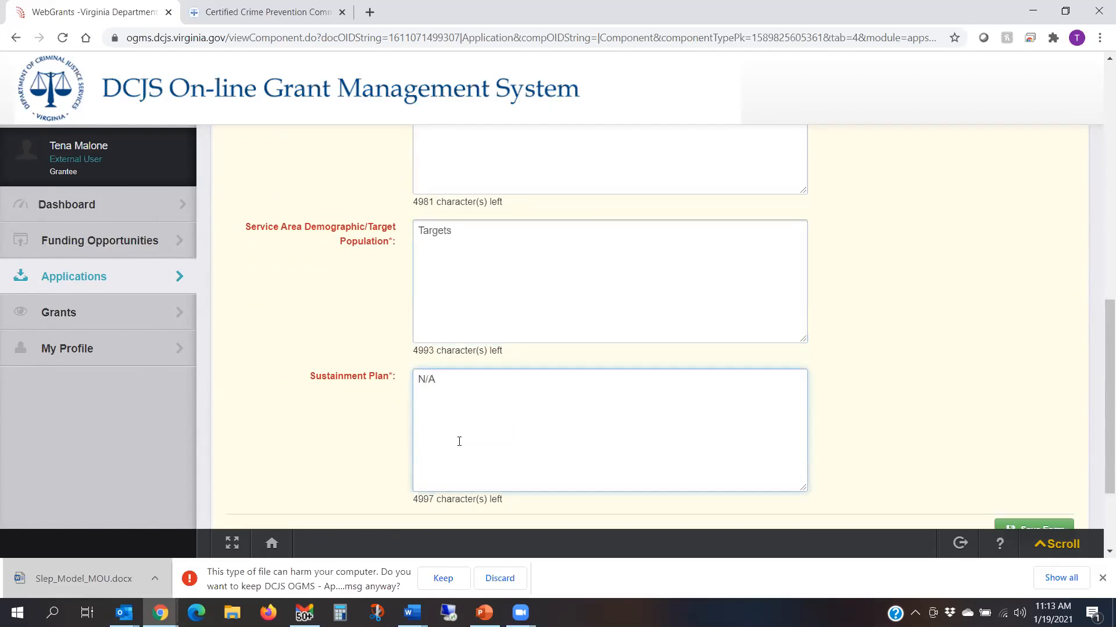
scroll(461, 440, "up", 10)
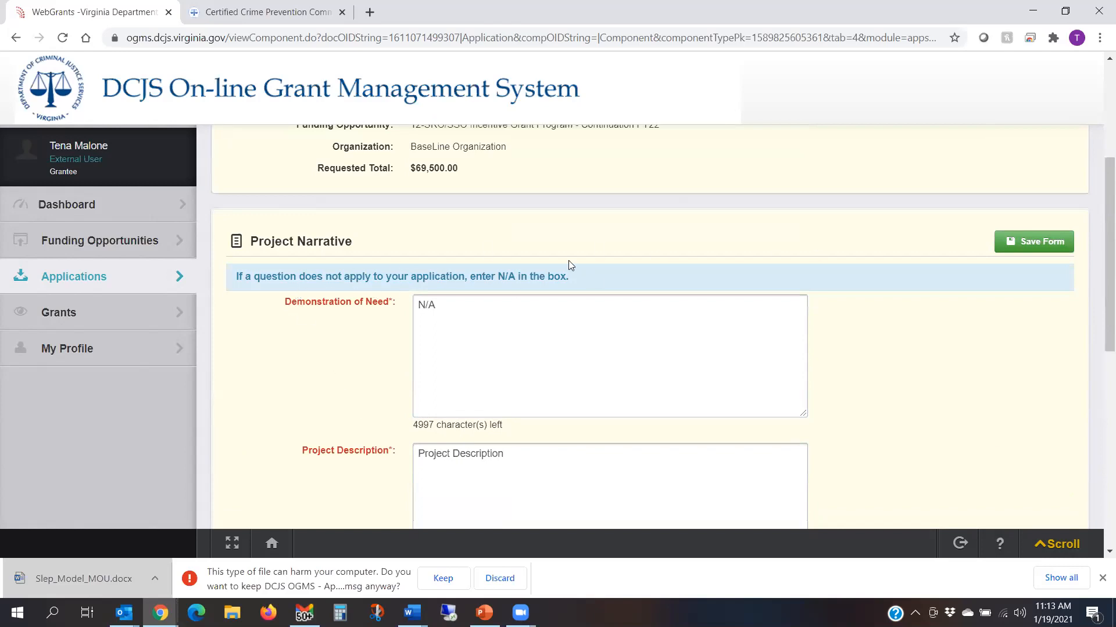
left_click_drag(299, 301, 559, 479)
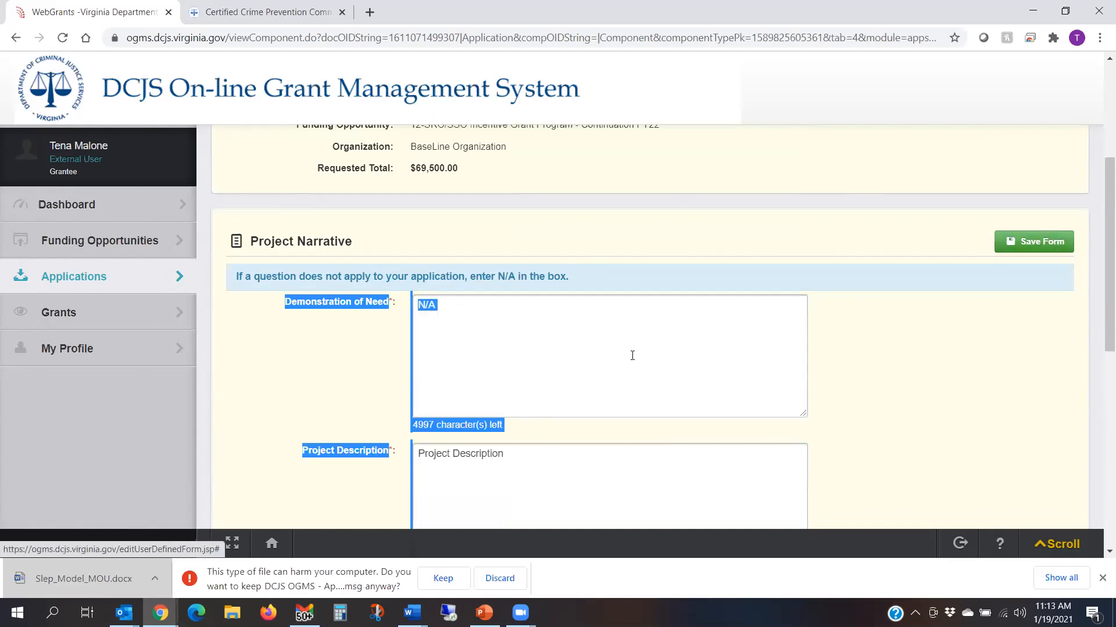
left_click(617, 373)
left_click(1030, 243)
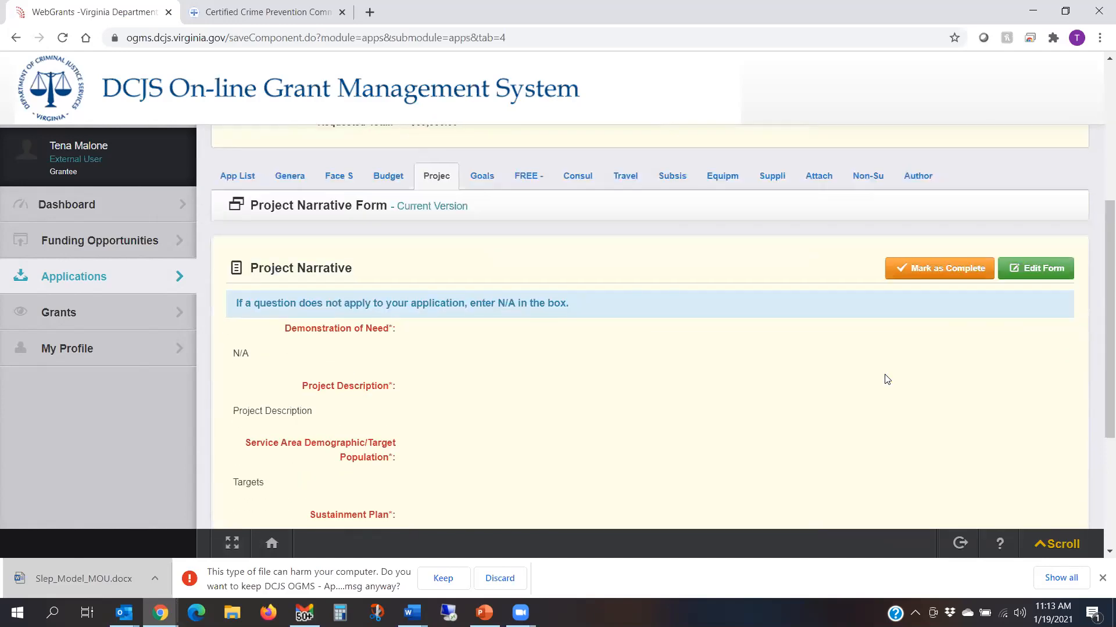
Step: Mark the Project Narrative Form as complete and check the completion marks in the application's component list
scroll(887, 379, "down", 1)
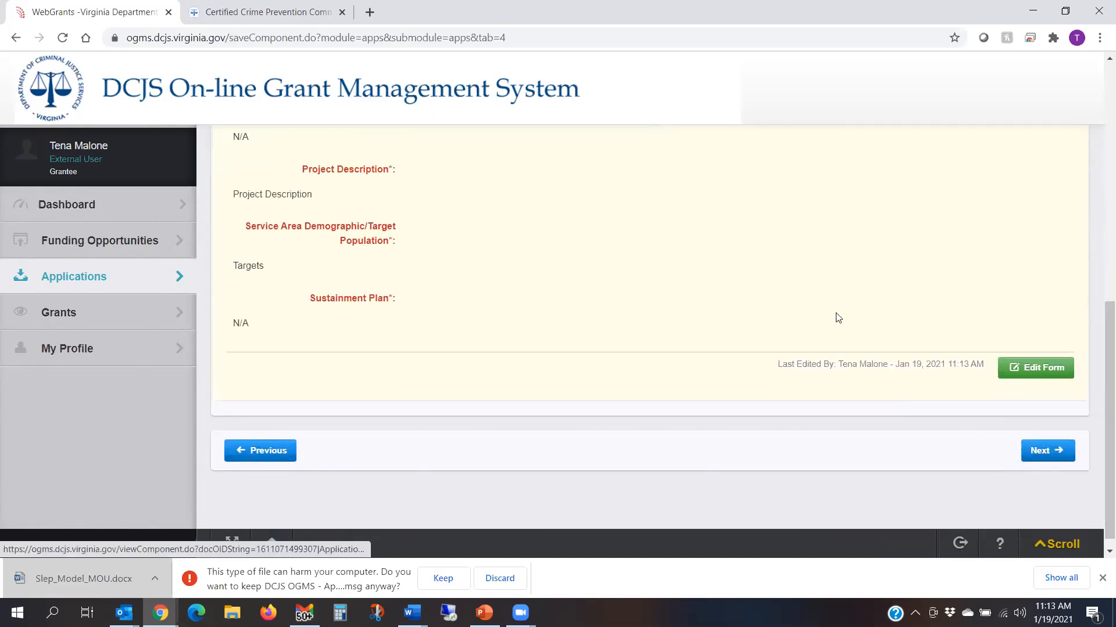
scroll(838, 318, "up", 3)
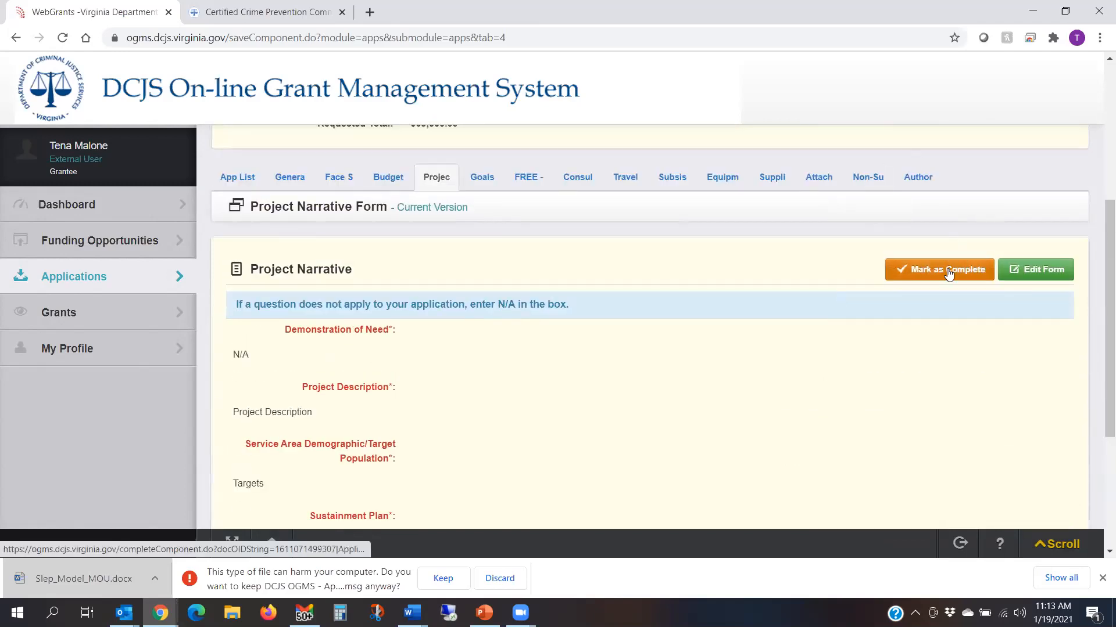
left_click(948, 271)
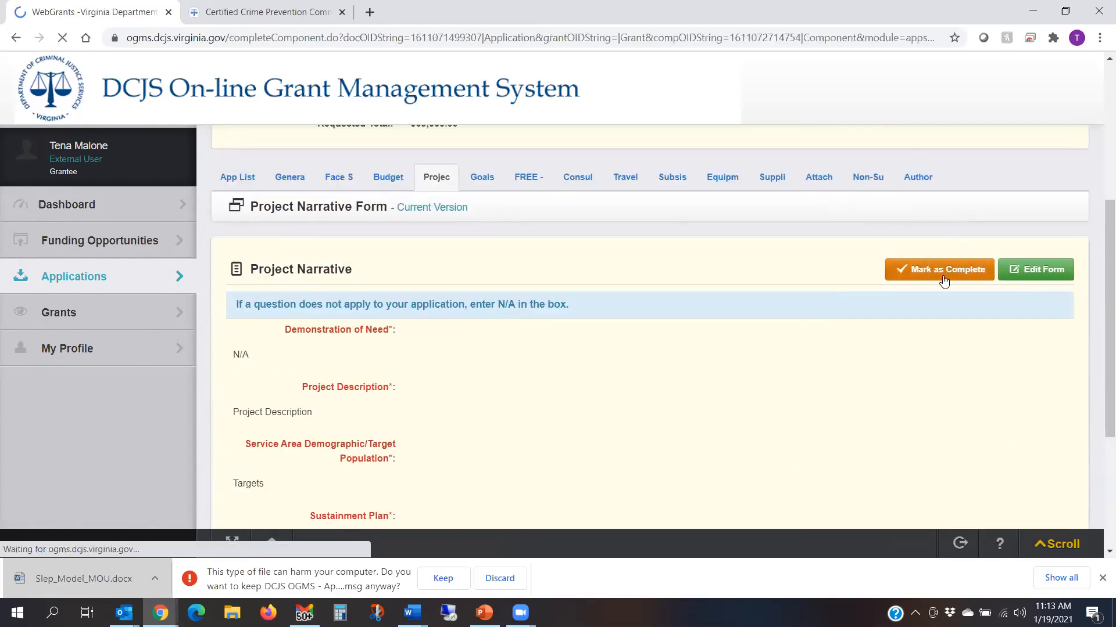
scroll(697, 404, "down", 3)
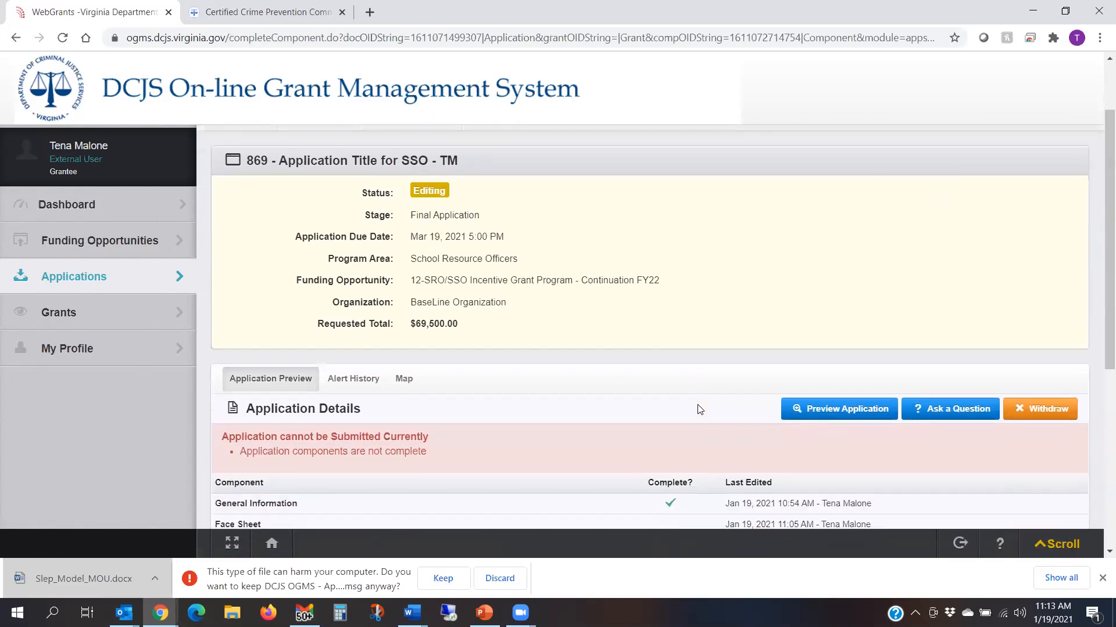
scroll(699, 409, "down", 2)
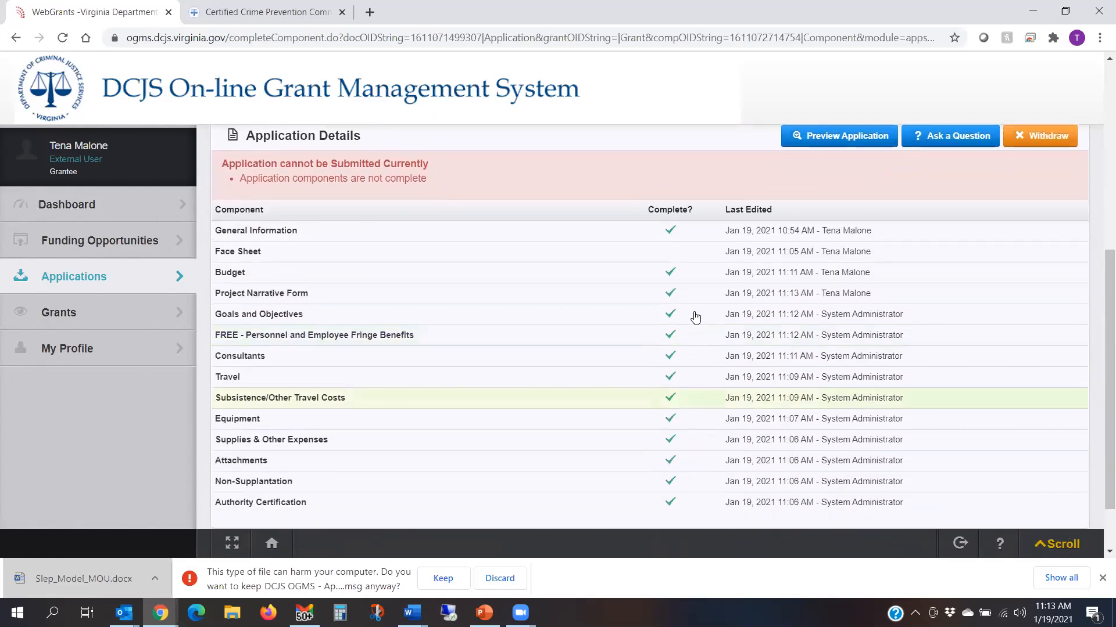
scroll(651, 475, "down", 1)
scroll(651, 475, "up", 1)
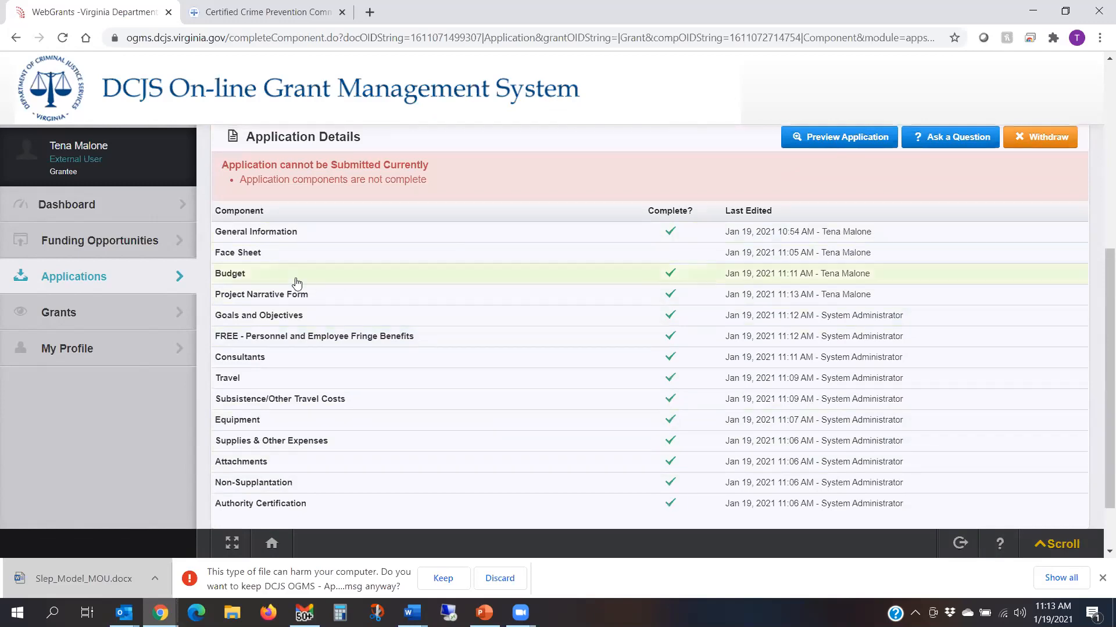
Step: Reopen the completed Project Narrative Form for editing and back out to the application's component list without changes
left_click(269, 299)
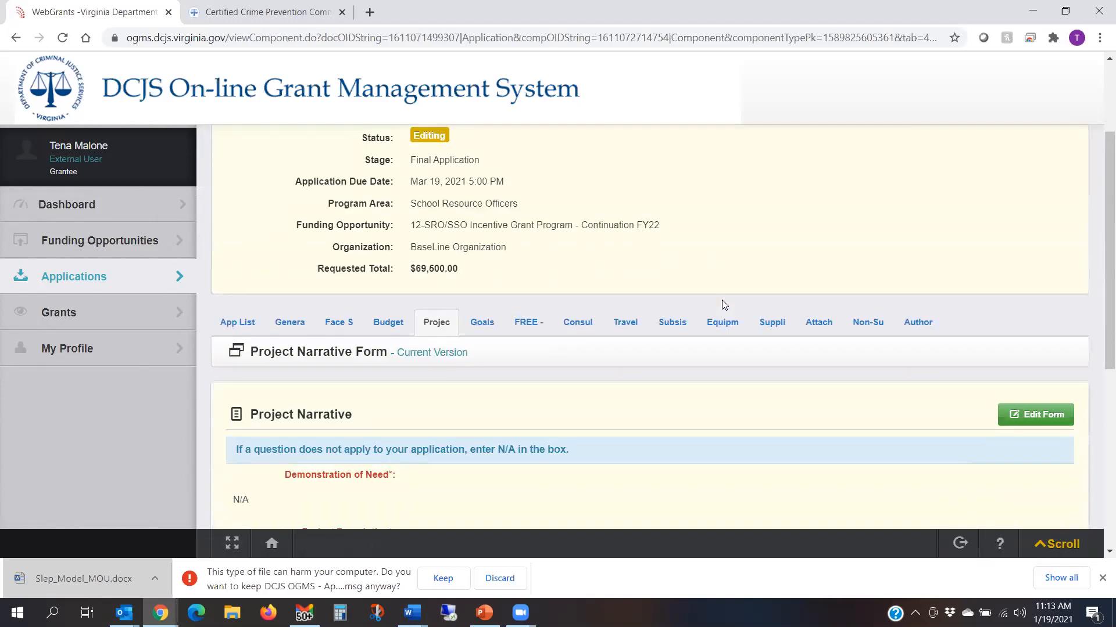
left_click(1037, 270)
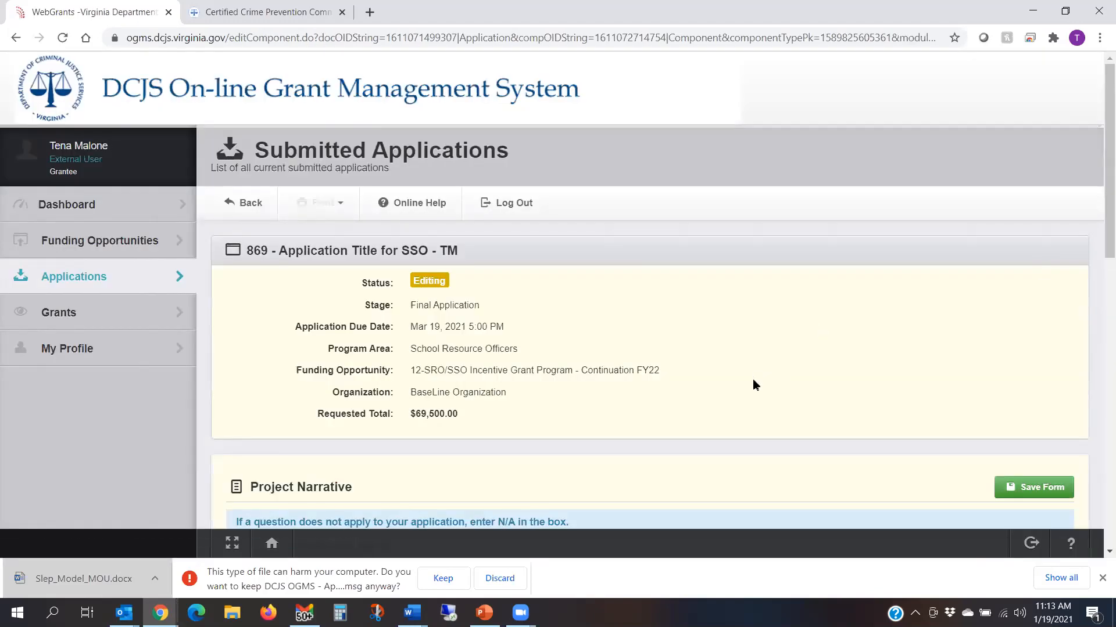
scroll(759, 376, "up", 3)
left_click(254, 205)
left_click(626, 114)
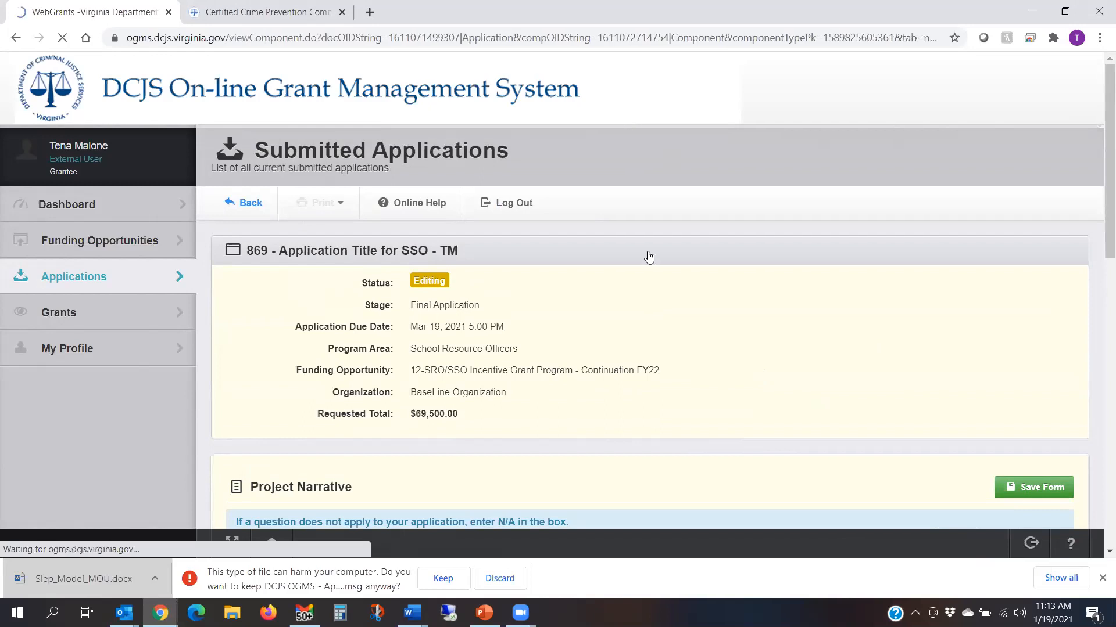
scroll(680, 325, "down", 1)
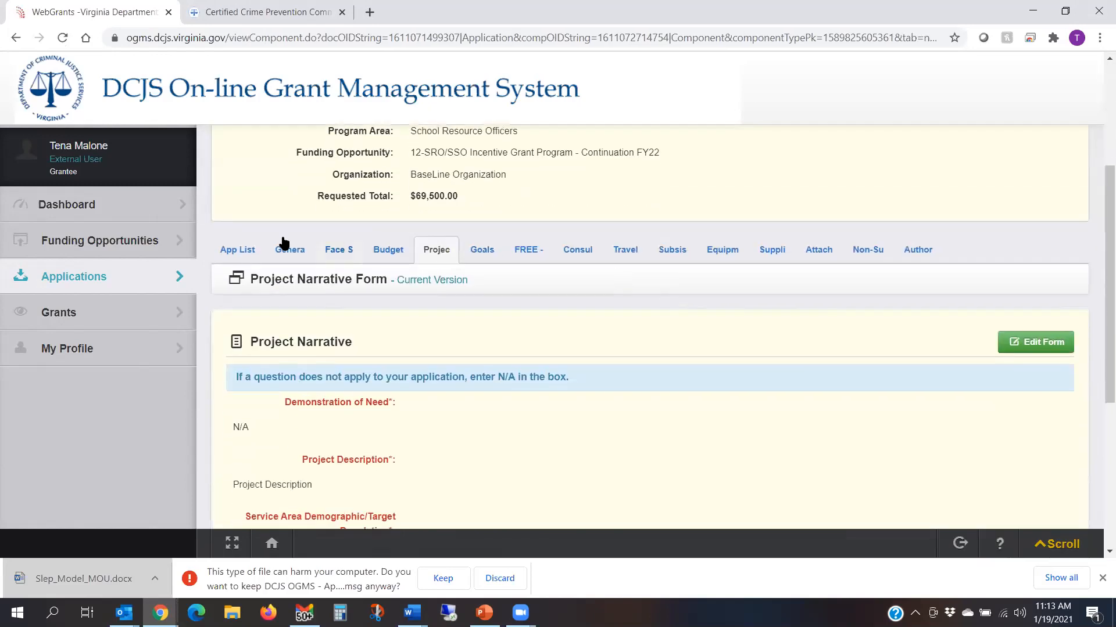
left_click(238, 250)
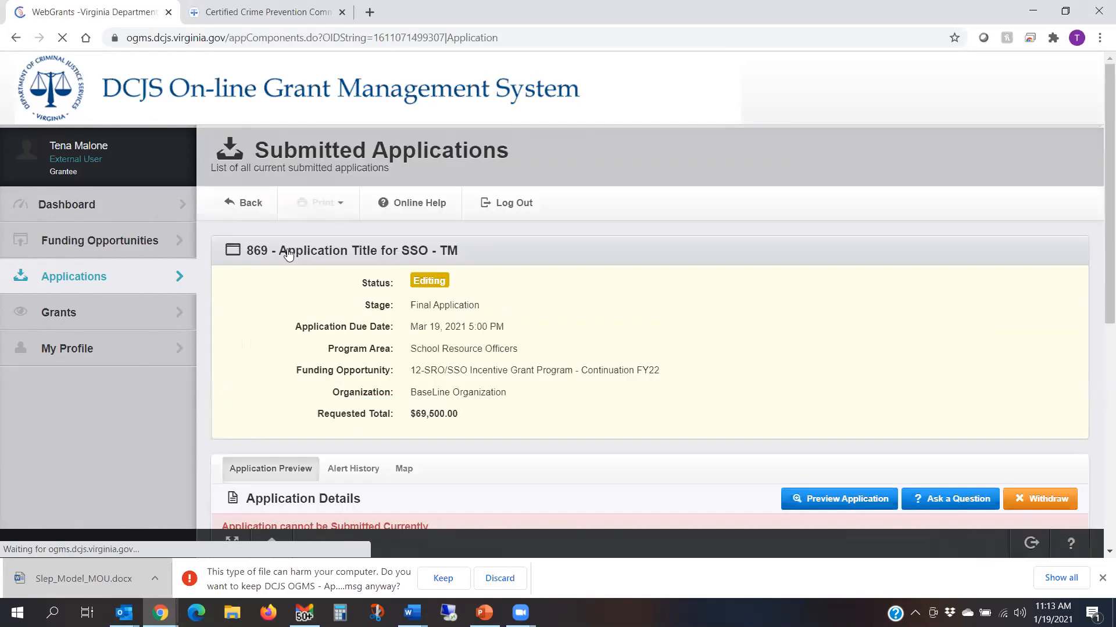
Step: Check which application components lack a completion mark and open the preview of the whole application
scroll(796, 289, "down", 2)
scroll(796, 289, "down", 4)
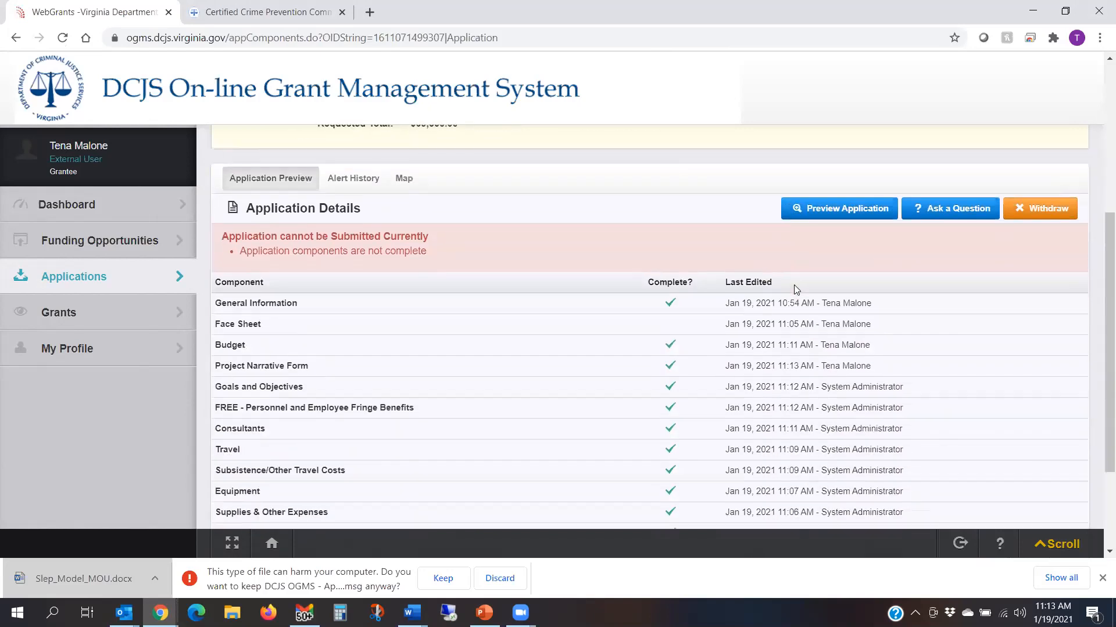
scroll(796, 289, "down", 1)
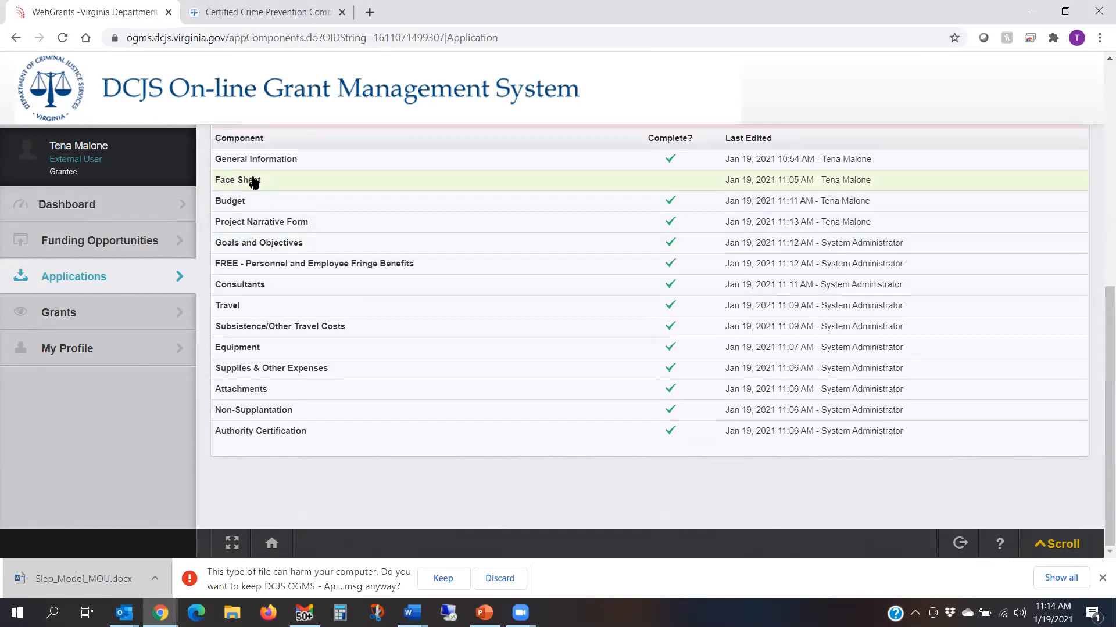
scroll(716, 354, "up", 4)
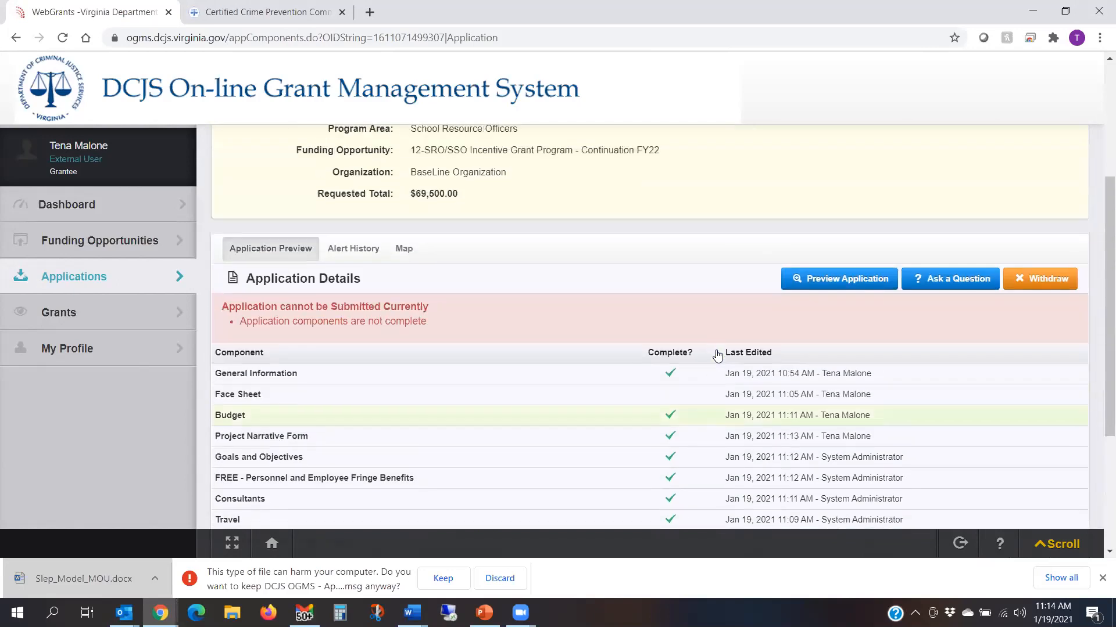
scroll(716, 352, "up", 2)
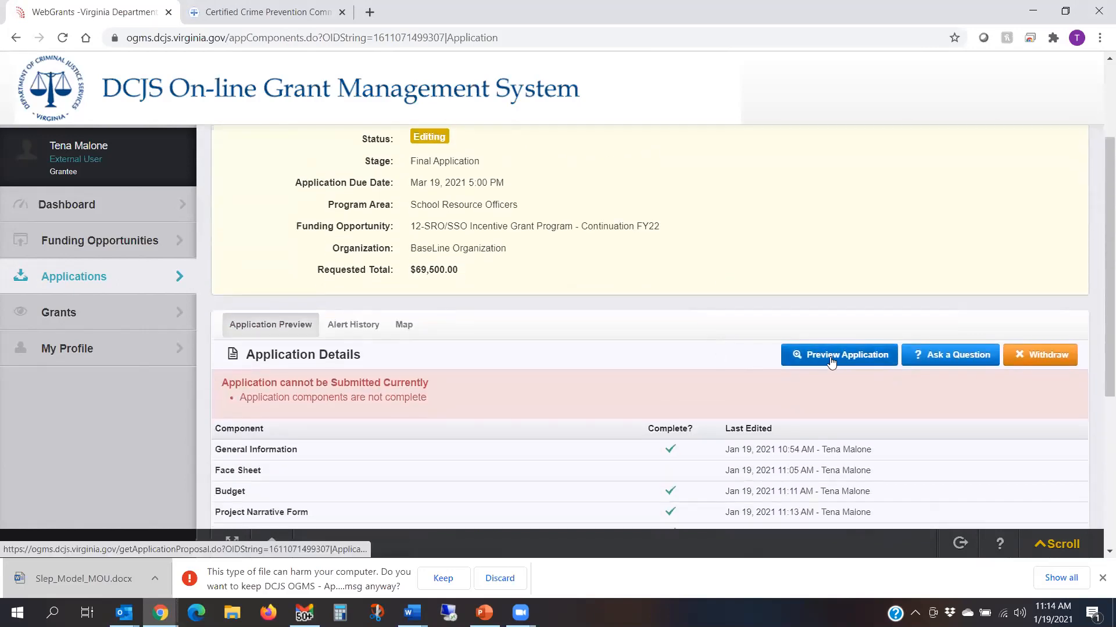
left_click(832, 361)
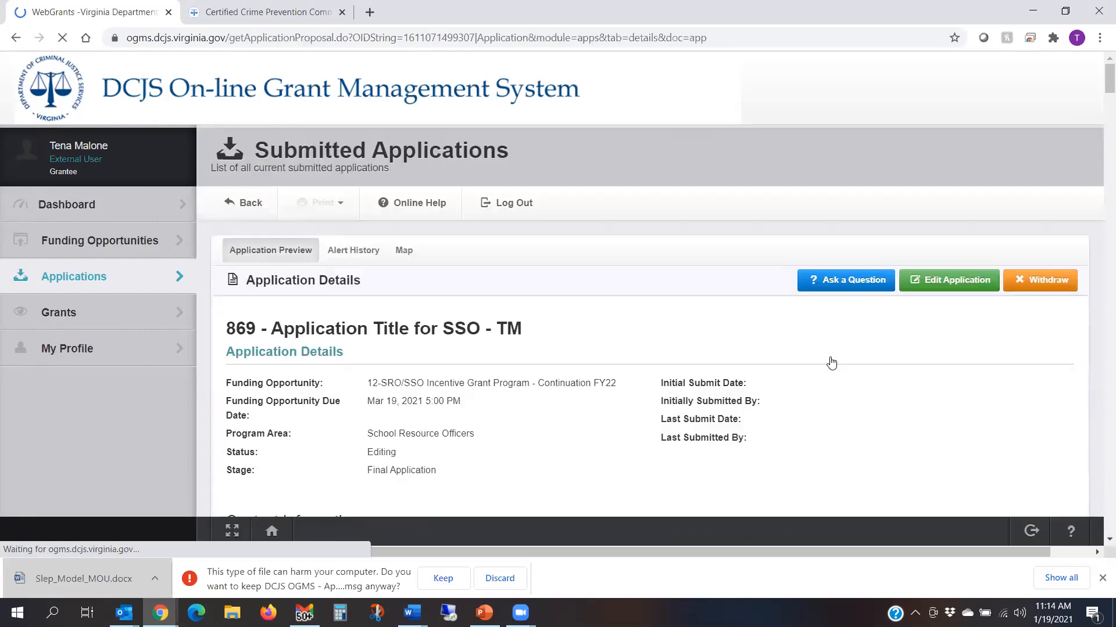
Step: Examine the application preview from the contact information and Face Sheet through the Budget, Goals and Objectives, and Personnel and Employee Fringe Benefits
scroll(642, 352, "down", 10)
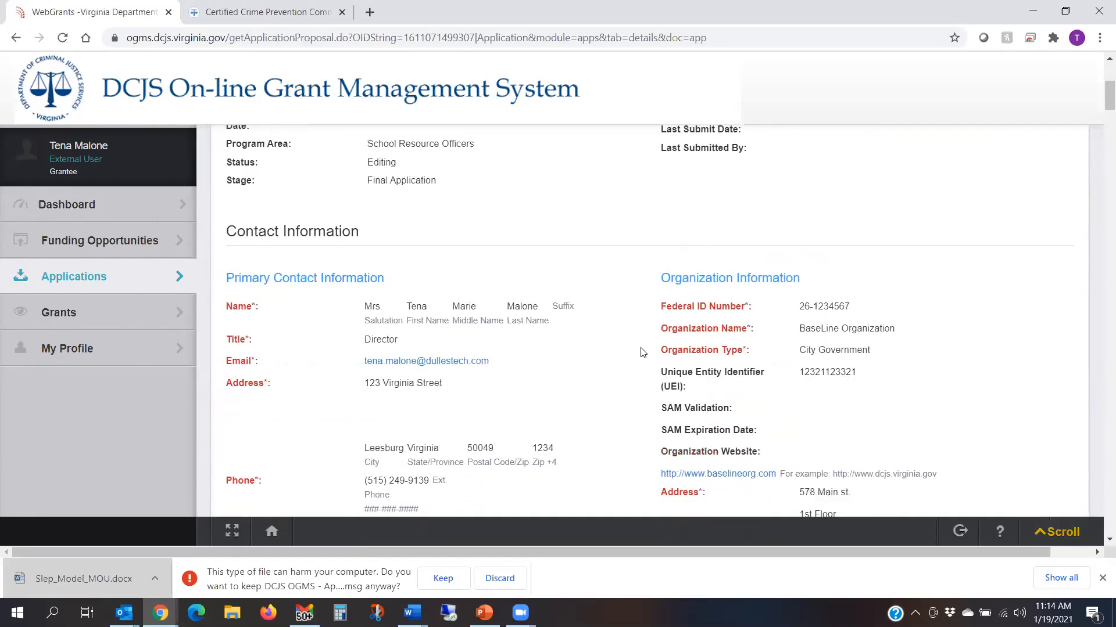
scroll(642, 352, "down", 5)
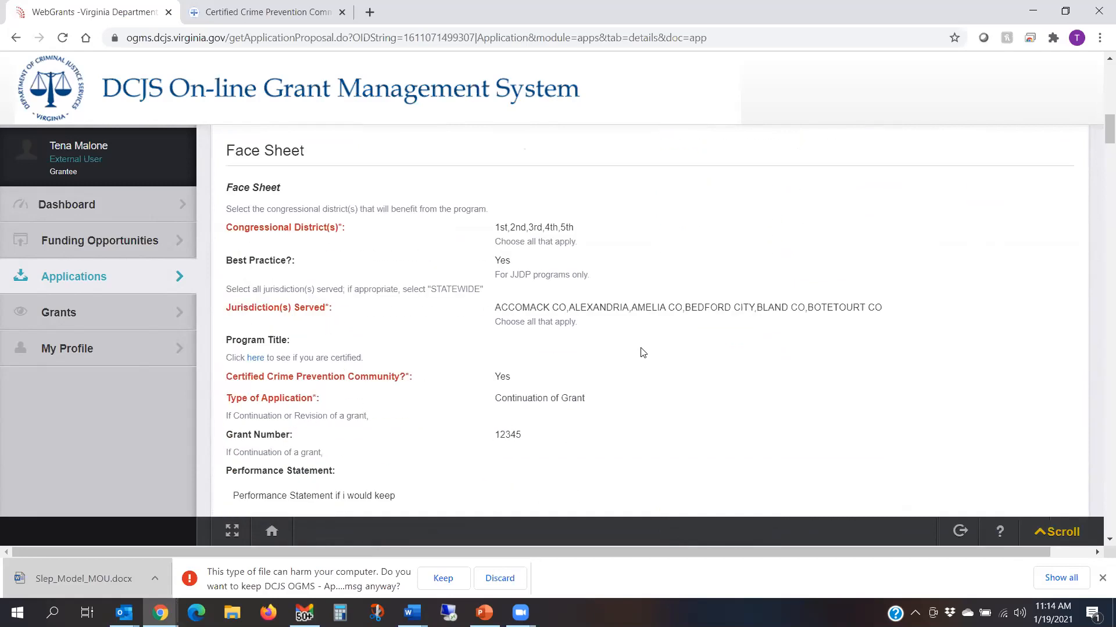
scroll(642, 353, "down", 6)
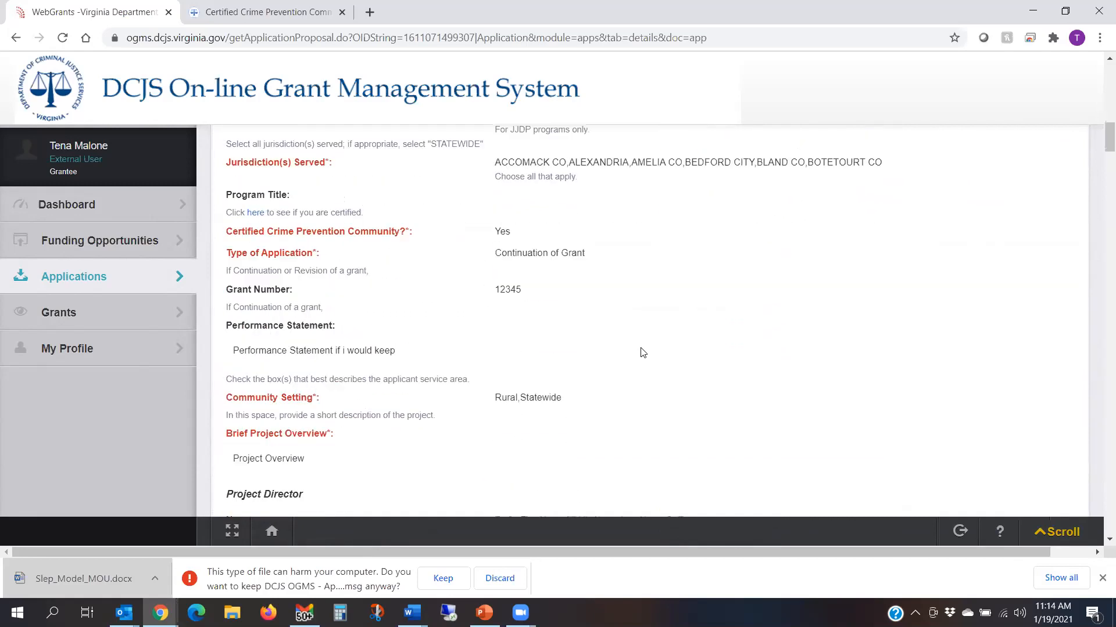
scroll(642, 352, "down", 12)
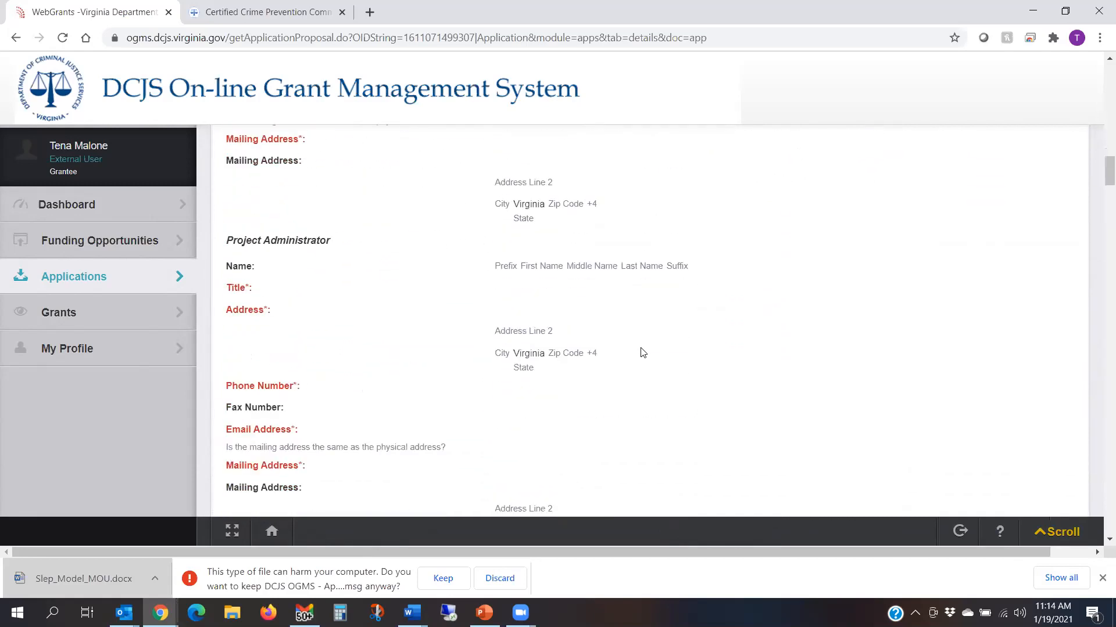
scroll(642, 353, "down", 12)
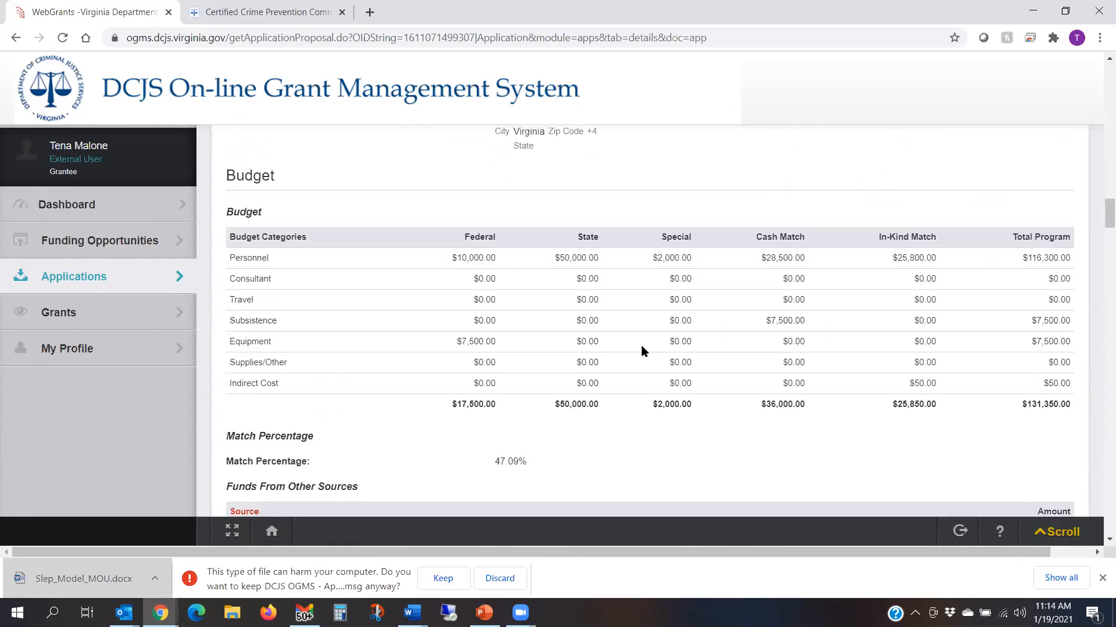
scroll(642, 347, "down", 12)
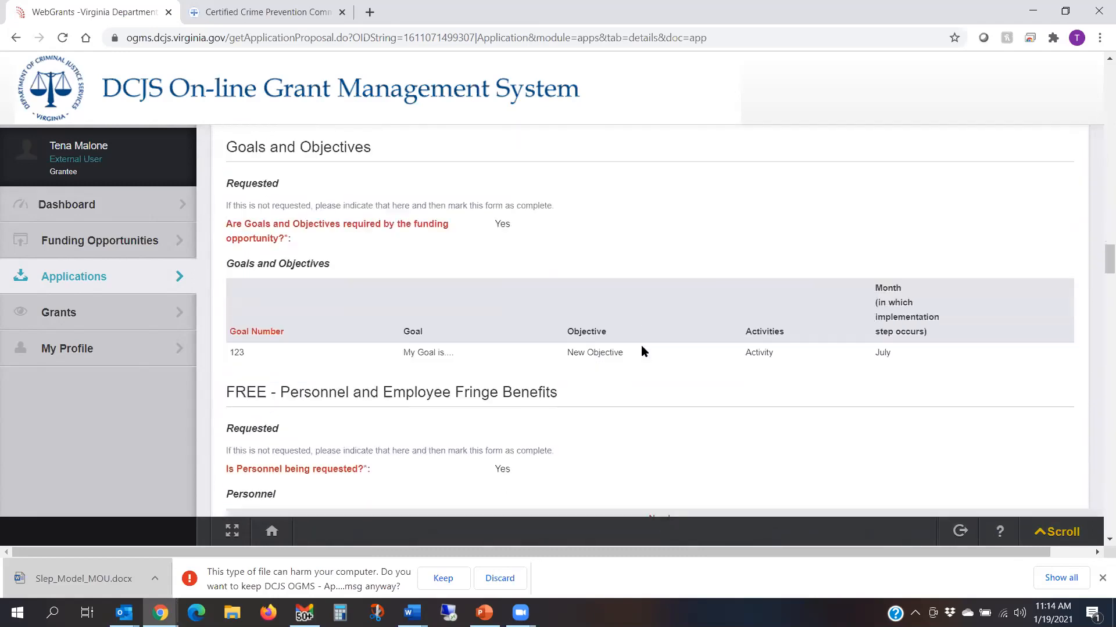
scroll(642, 349, "down", 6)
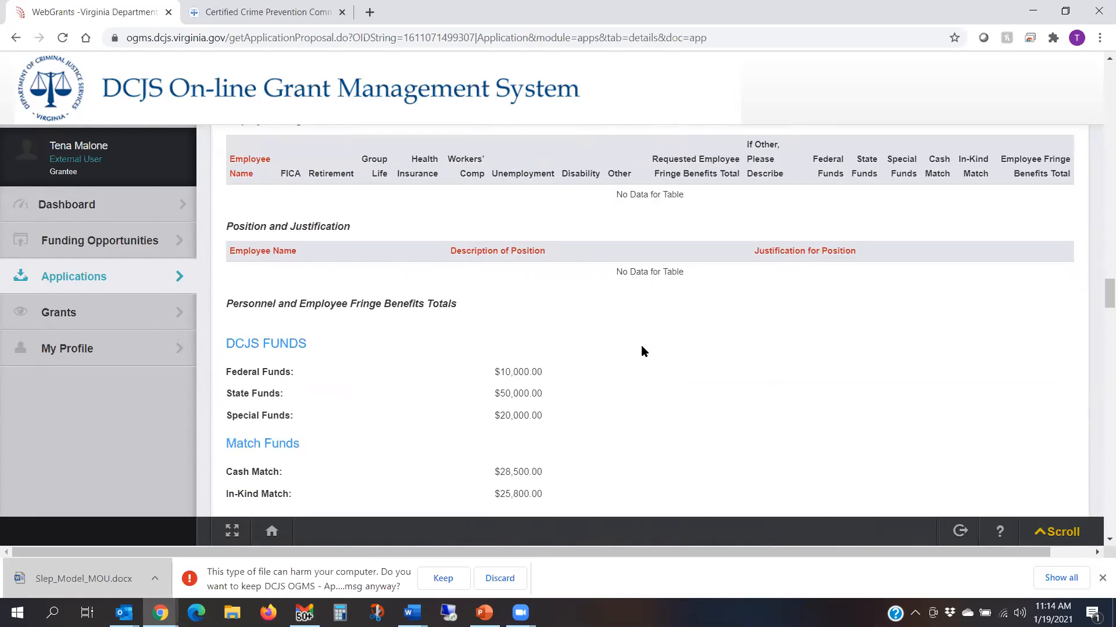
scroll(642, 350, "up", 20)
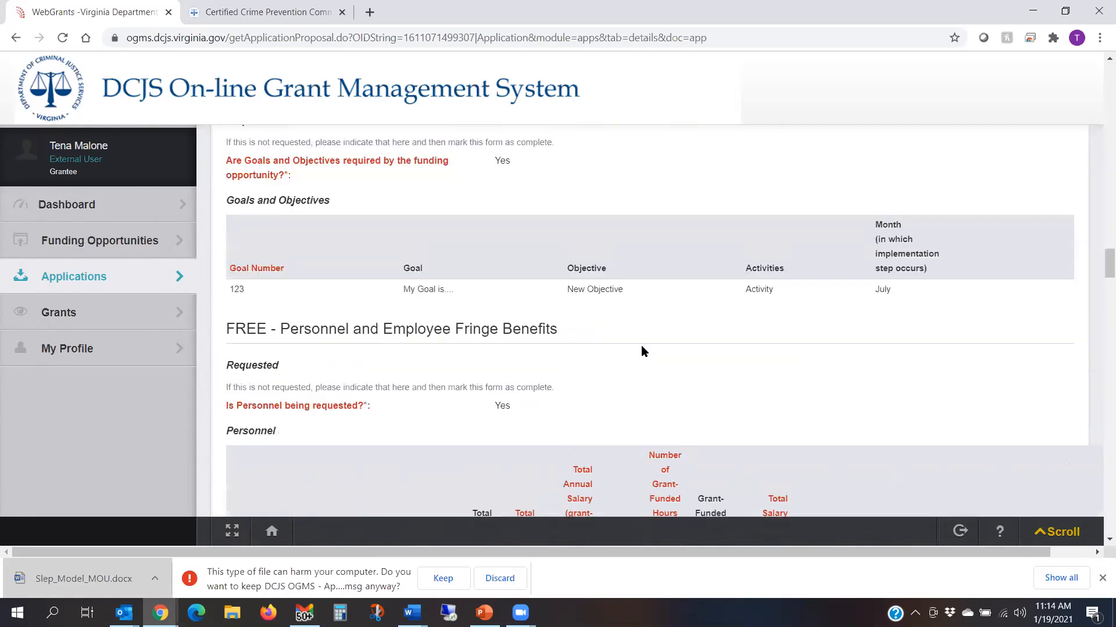
scroll(642, 350, "up", 20)
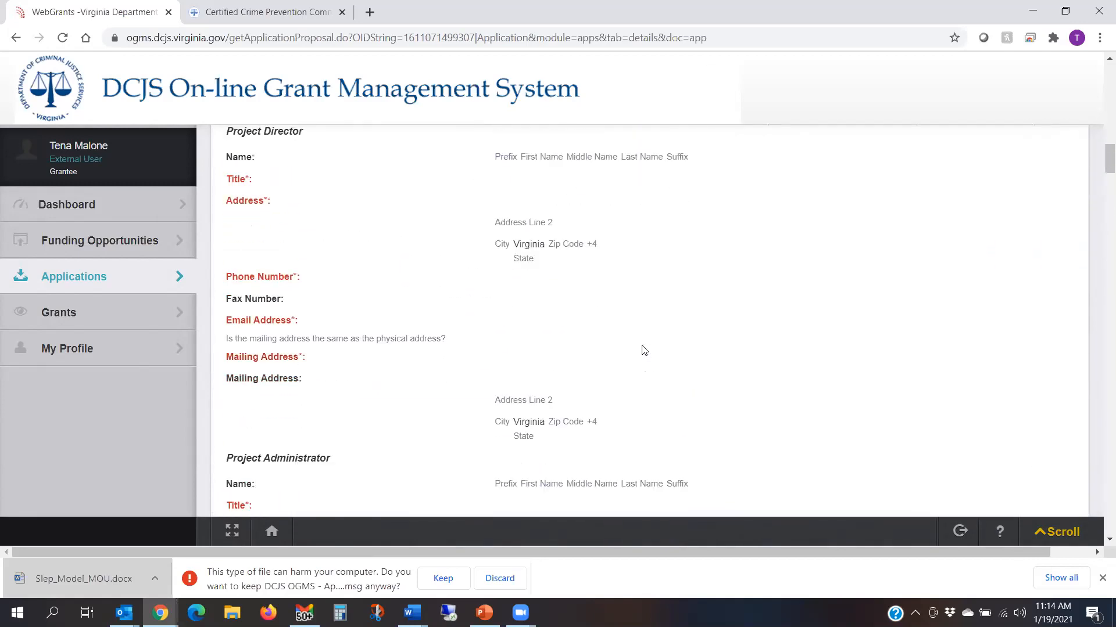
scroll(643, 351, "up", 8)
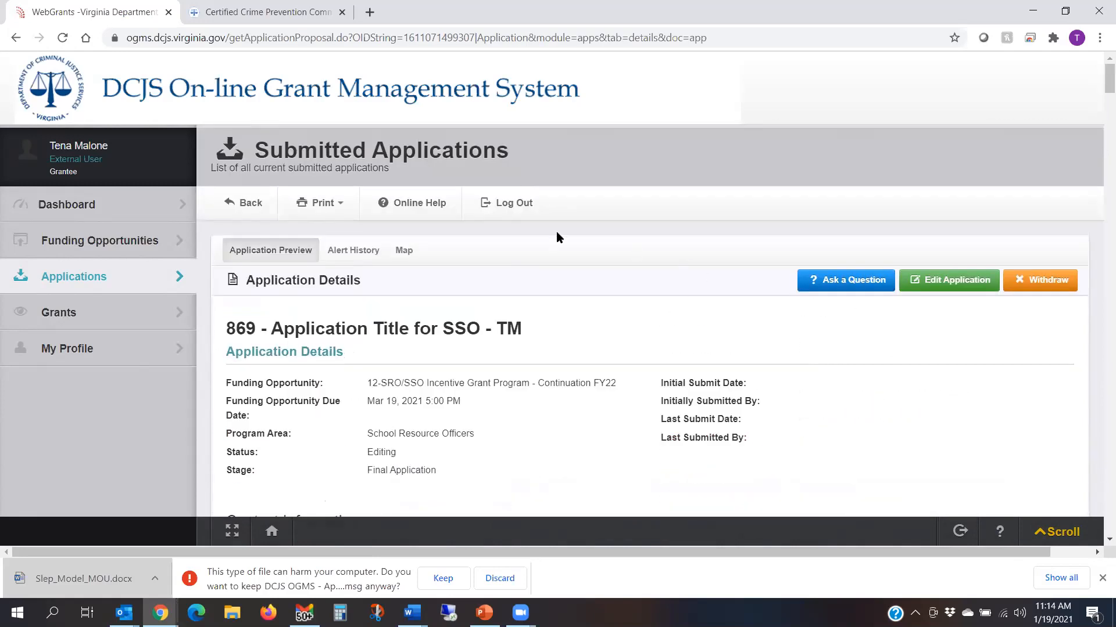
Step: View the application preview's print options and return to editing the application at its component list
left_click(327, 210)
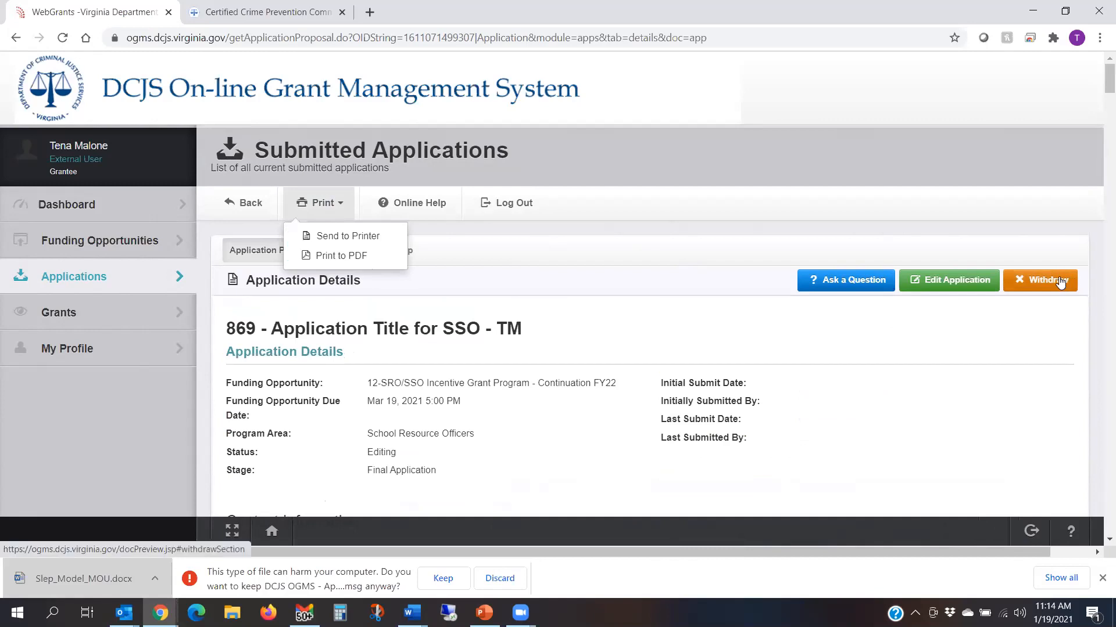
left_click(961, 283)
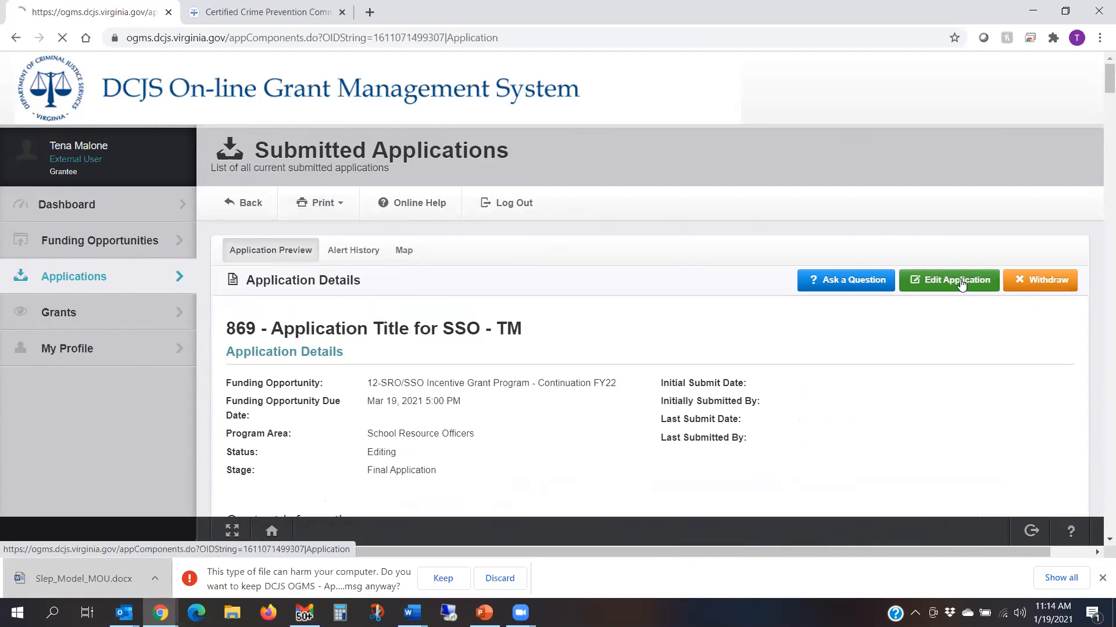
scroll(643, 348, "down", 1)
scroll(643, 349, "down", 1)
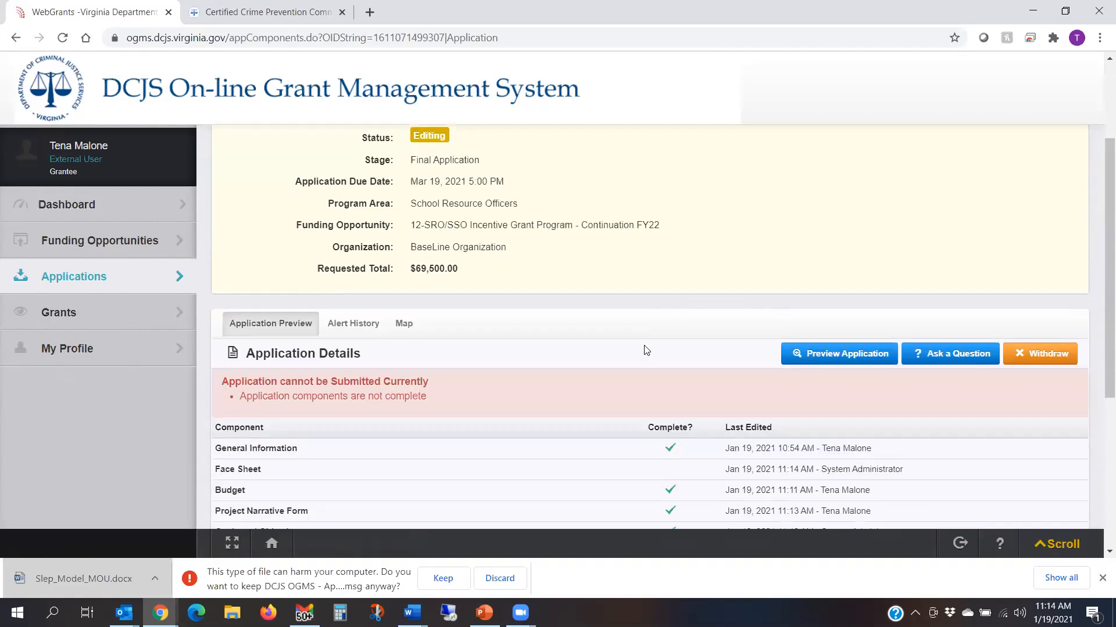
scroll(643, 349, "down", 2)
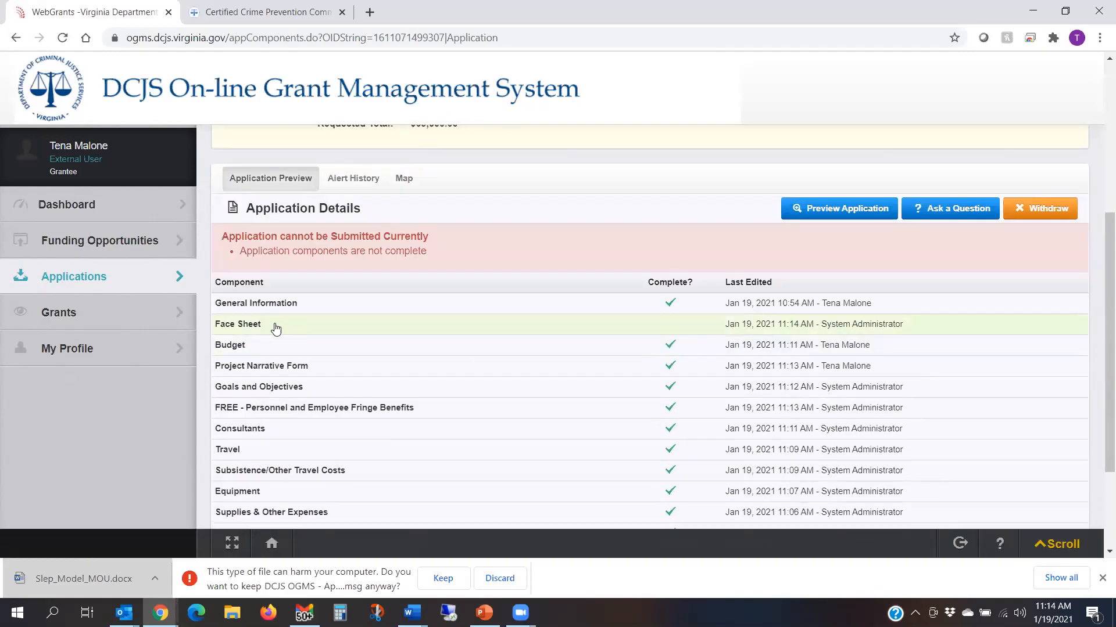
Step: Open the Face Sheet component and try to mark it as complete
left_click(239, 325)
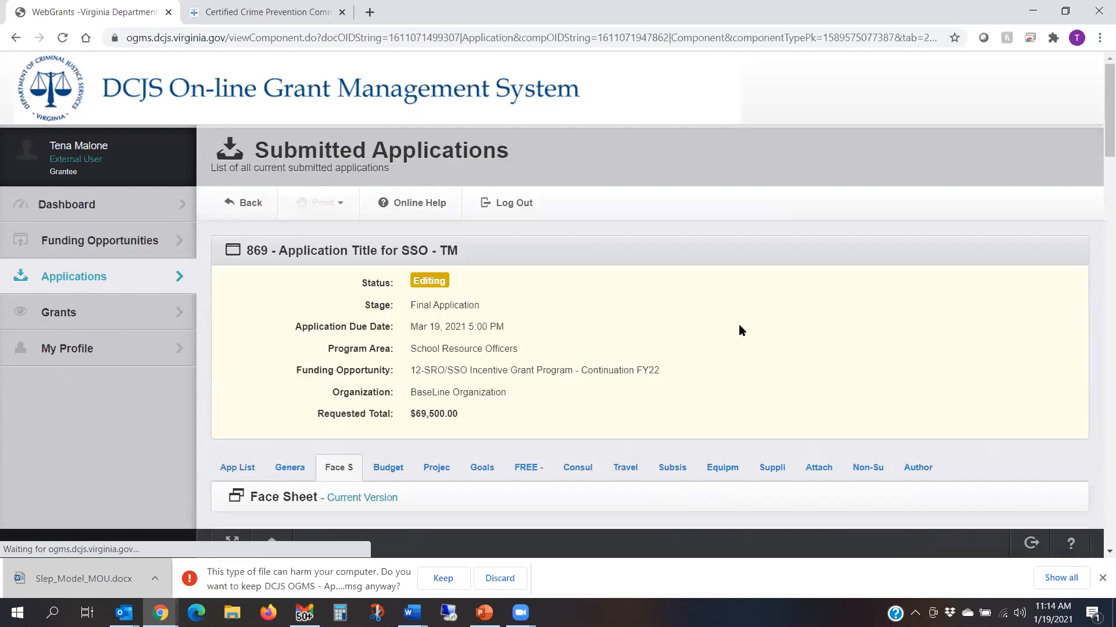
scroll(738, 325, "down", 4)
left_click(892, 281)
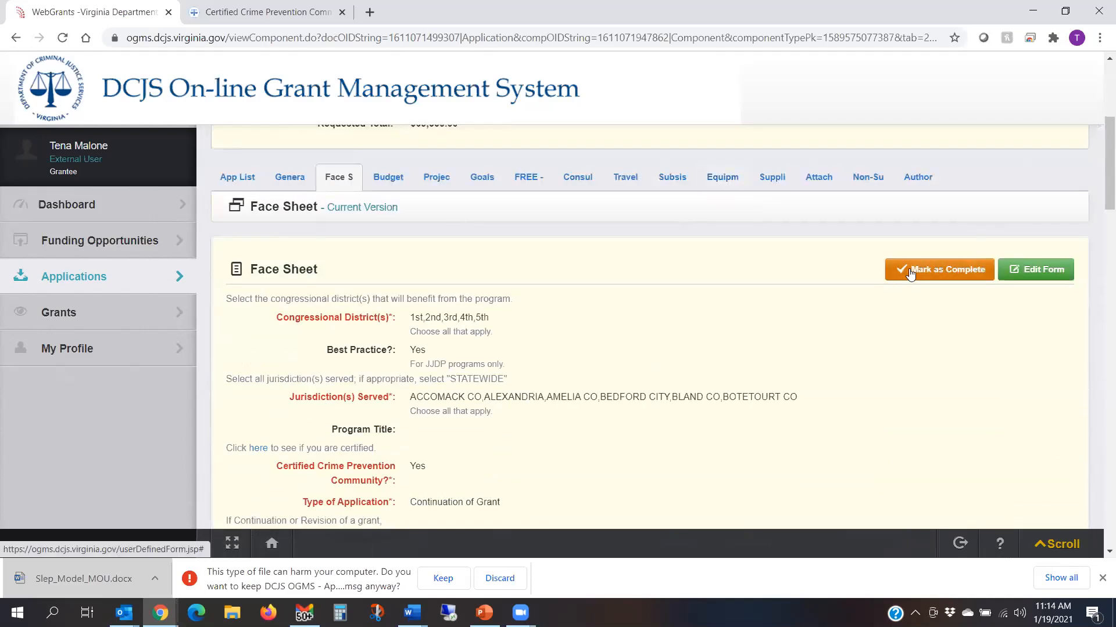
left_click(687, 184)
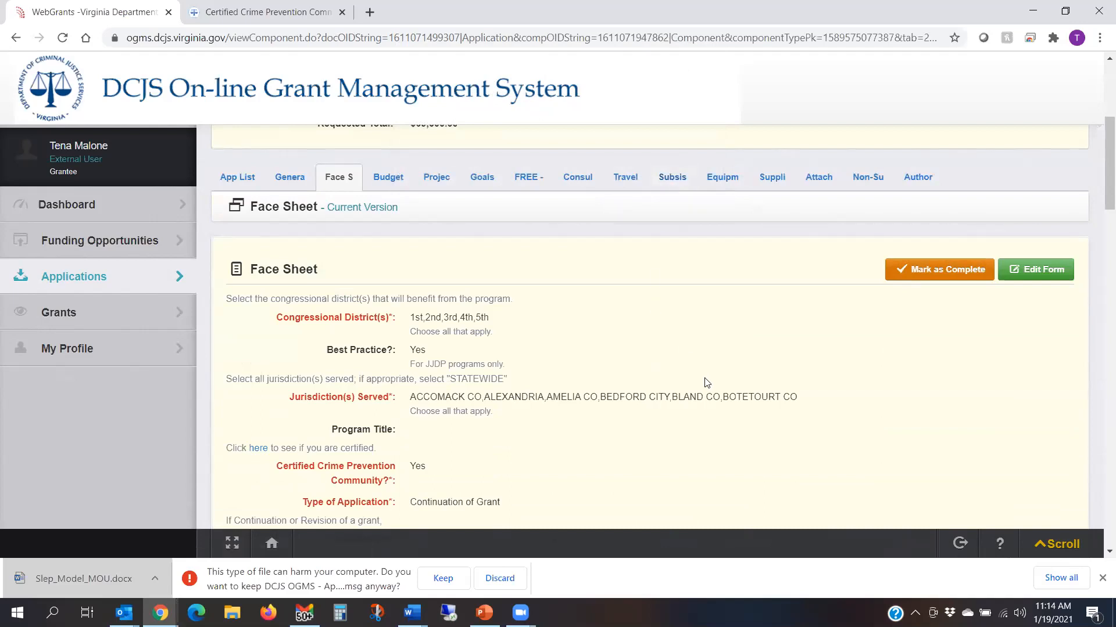
Step: Review the Face Sheet through the Project Administrator section and retry marking it as complete from the Finance Officer section
scroll(707, 383, "down", 3)
scroll(706, 383, "down", 10)
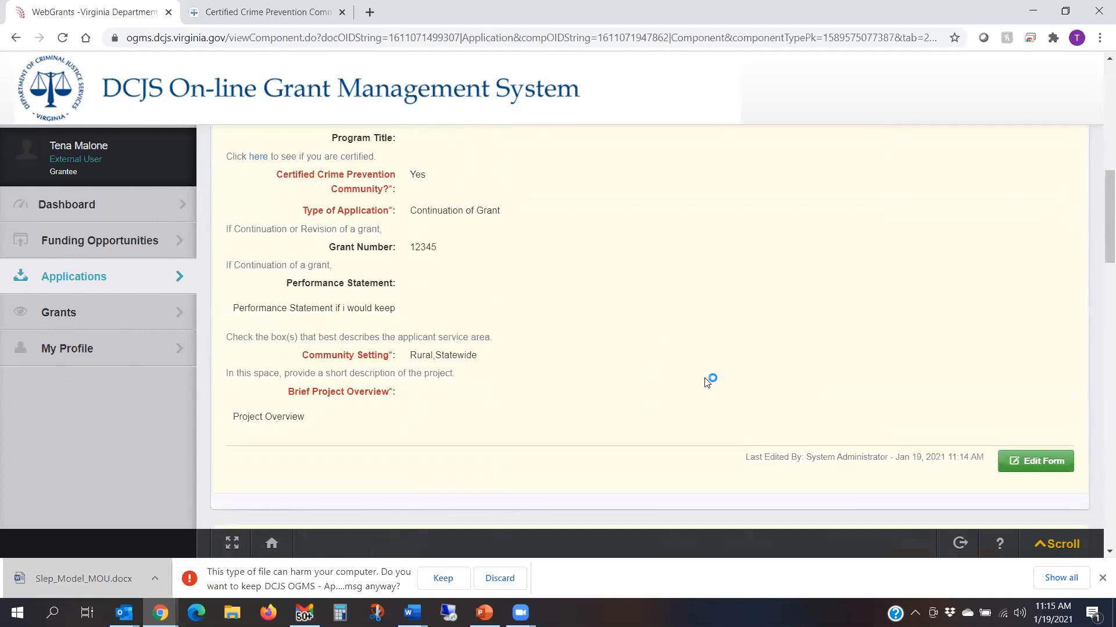
scroll(707, 383, "down", 8)
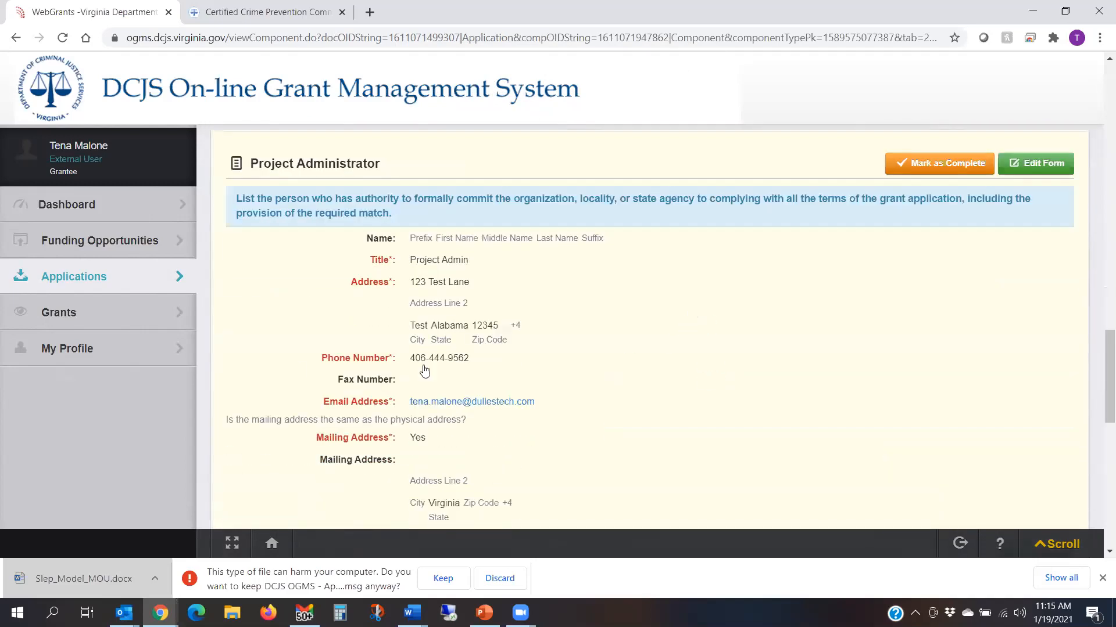
scroll(668, 356, "down", 3)
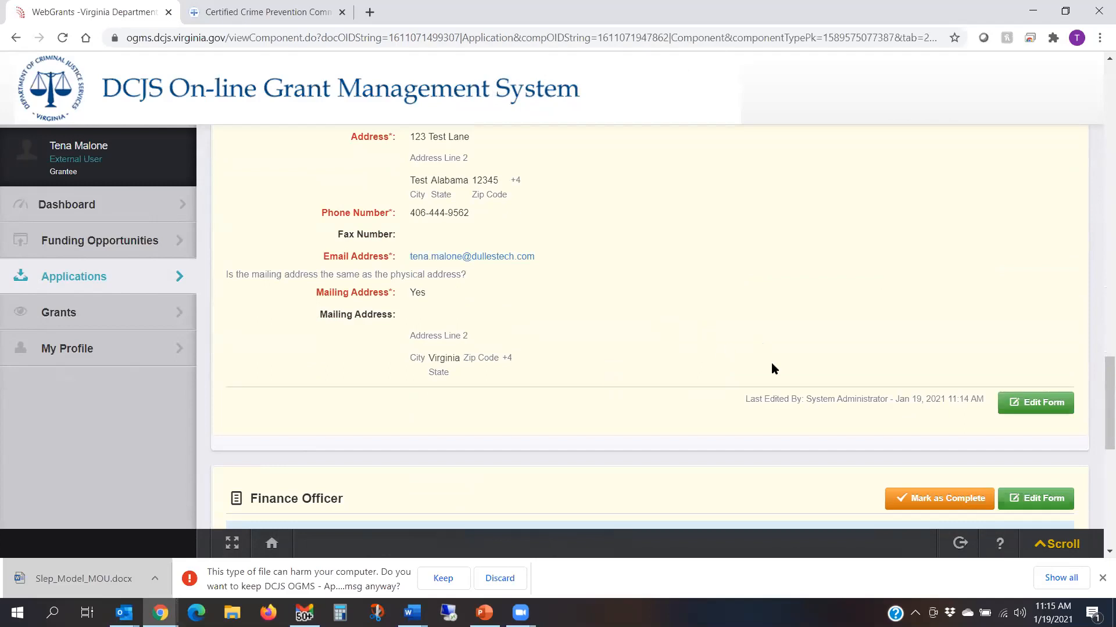
scroll(796, 389, "down", 1)
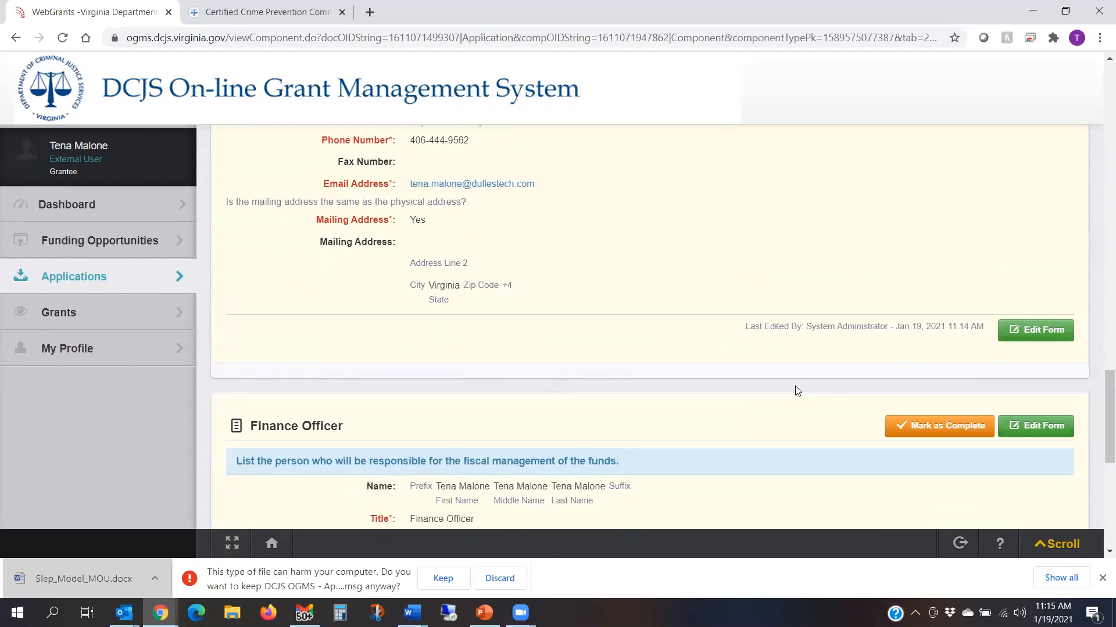
left_click(921, 430)
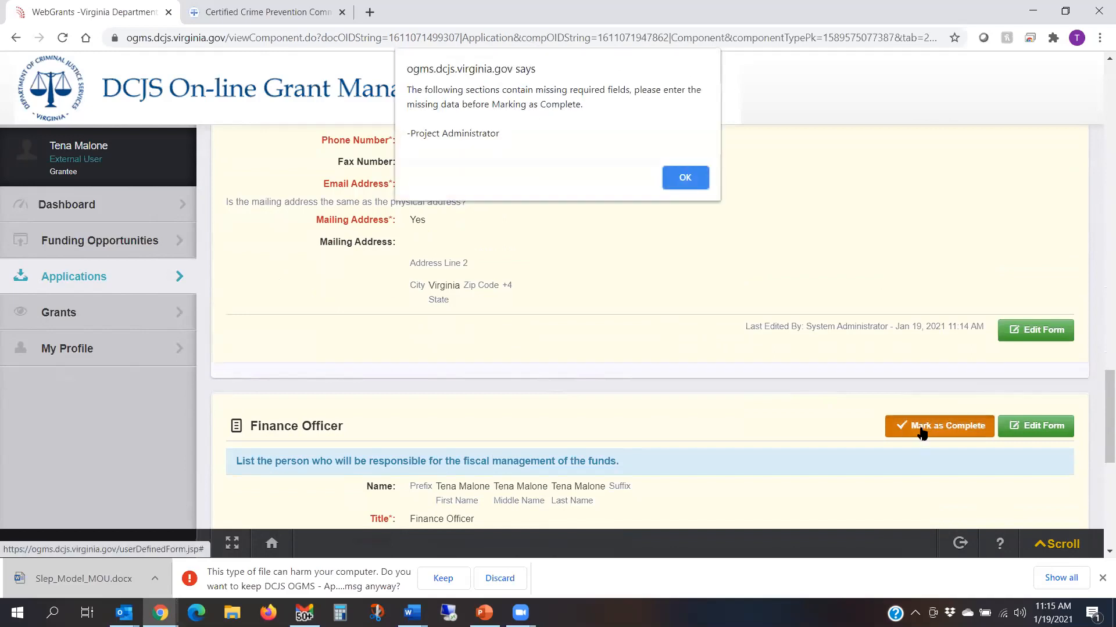
left_click(689, 184)
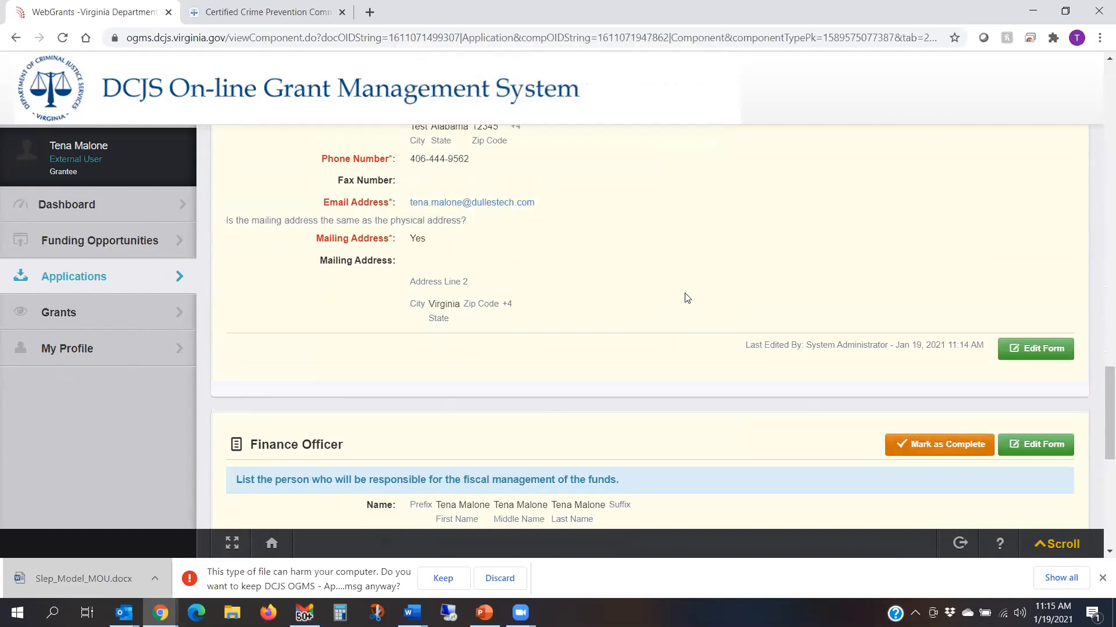
Step: Open the Face Sheet for editing, check the Project Administrator's name and address details, and save the form
scroll(687, 298, "up", 6)
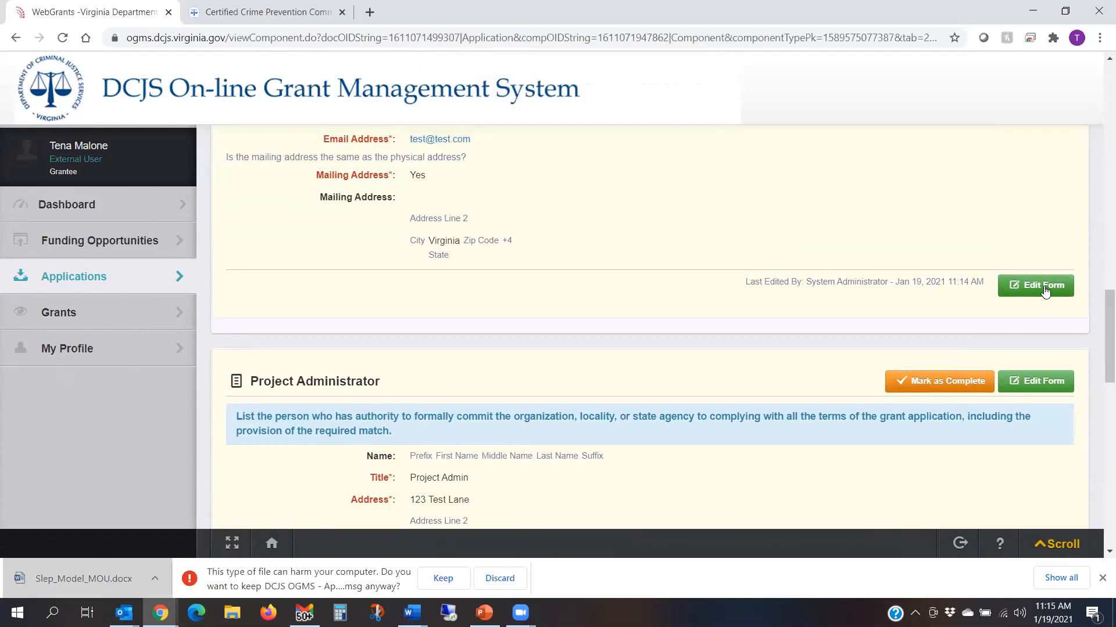
left_click(1043, 287)
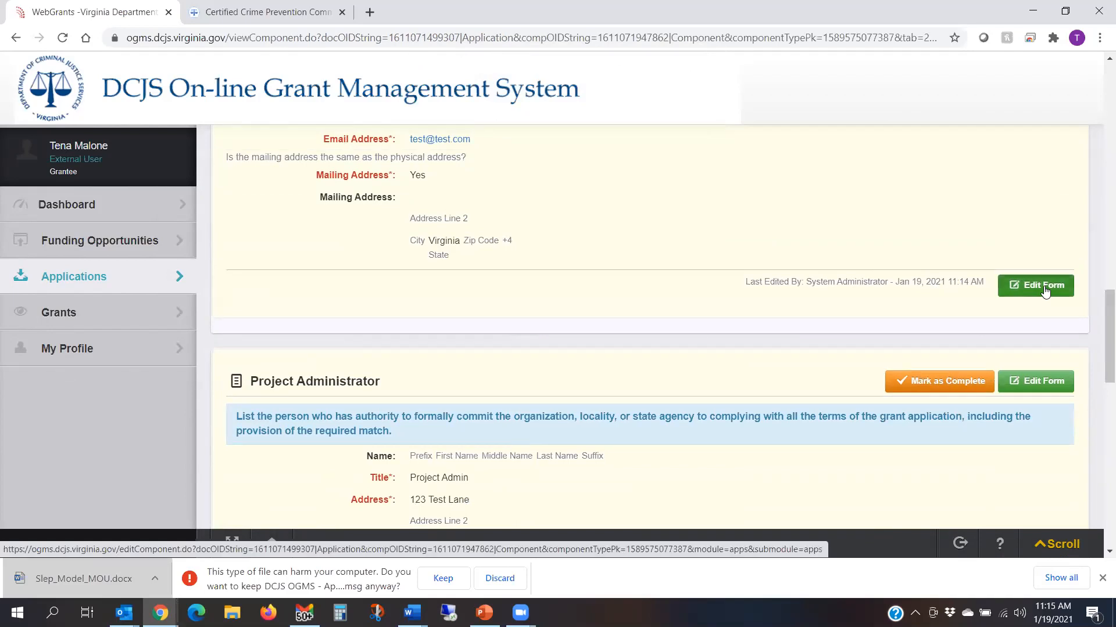
scroll(660, 339, "down", 11)
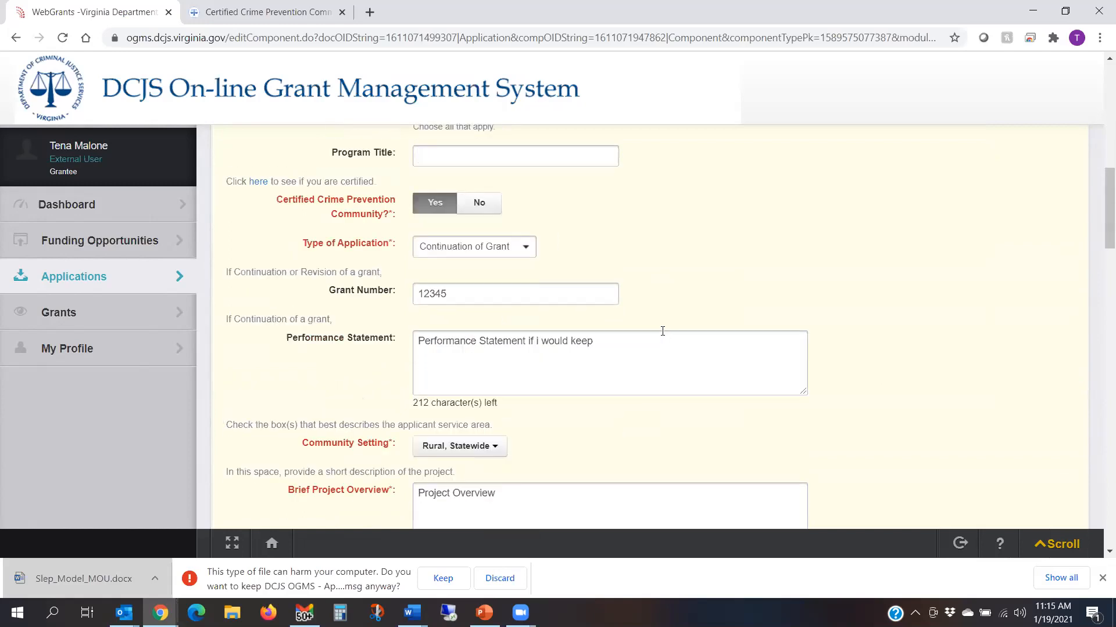
scroll(663, 336, "down", 6)
scroll(663, 336, "down", 11)
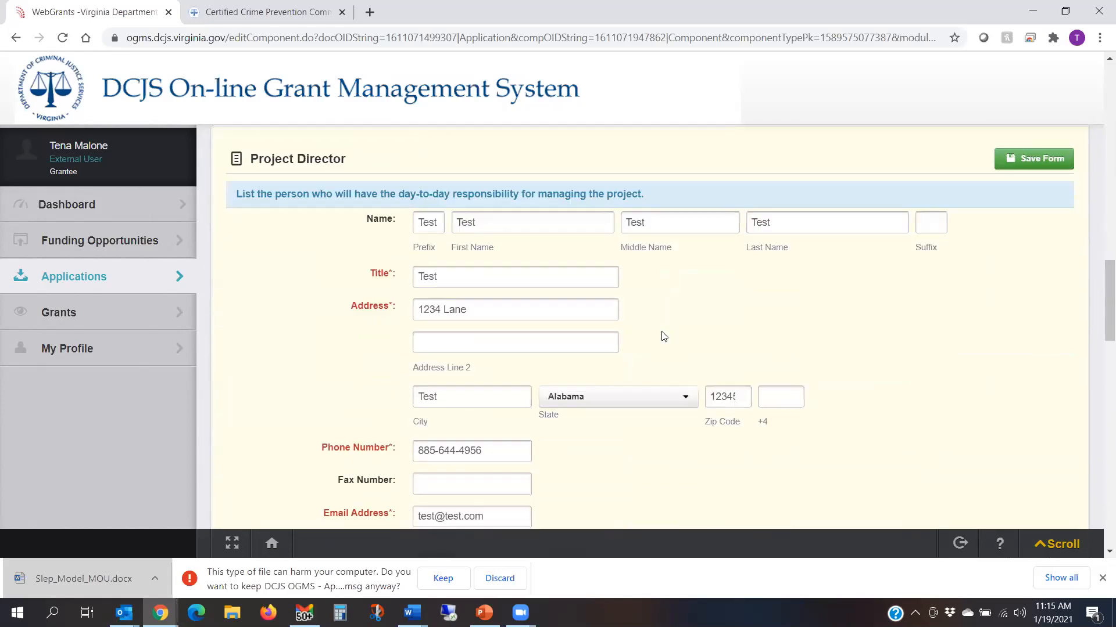
scroll(664, 337, "down", 3)
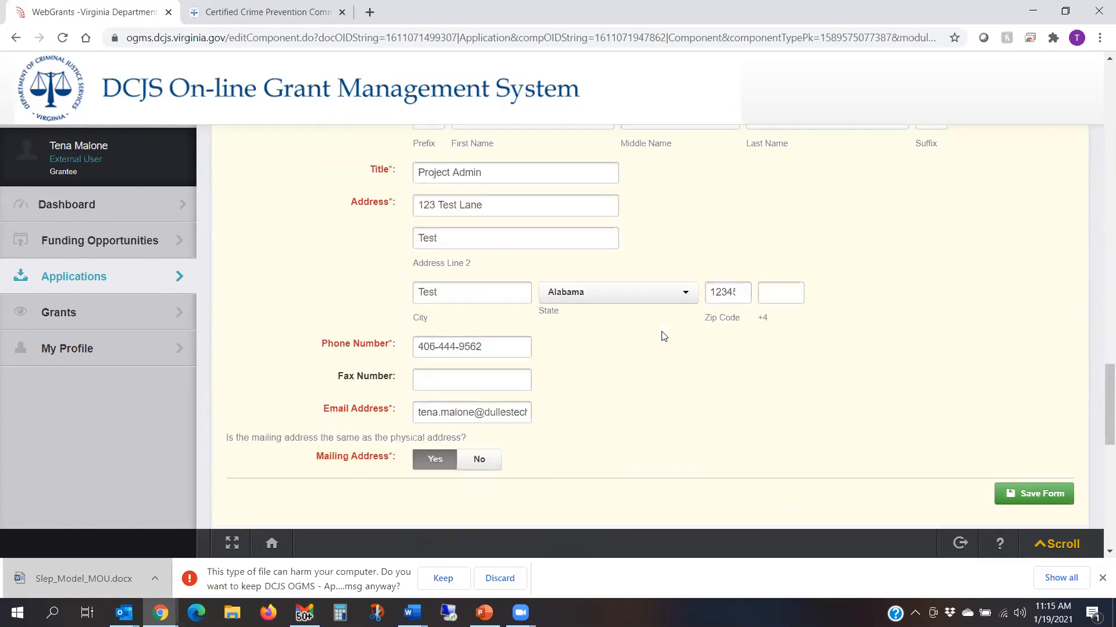
scroll(661, 335, "up", 3)
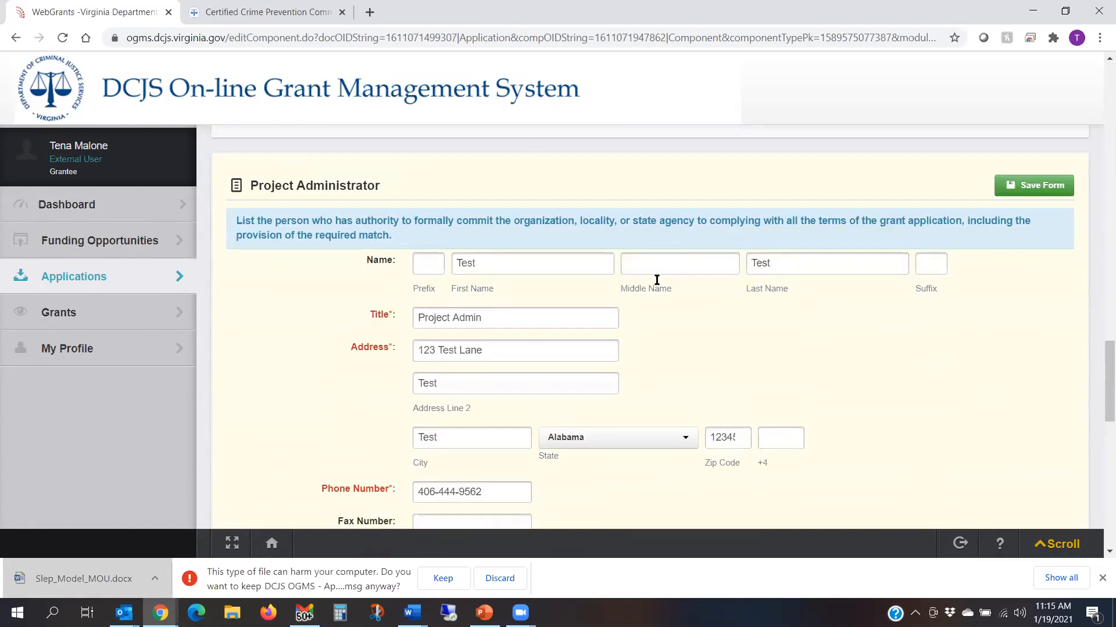
left_click(1037, 187)
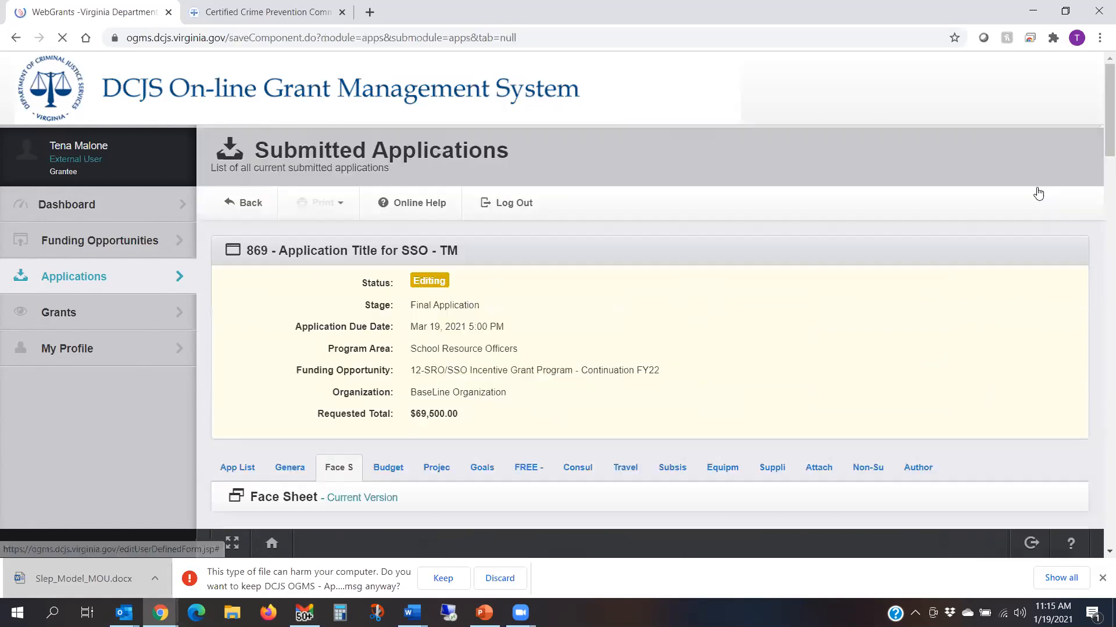
Step: Return to the application's component list and check the completion marks and submission status
scroll(720, 327, "down", 3)
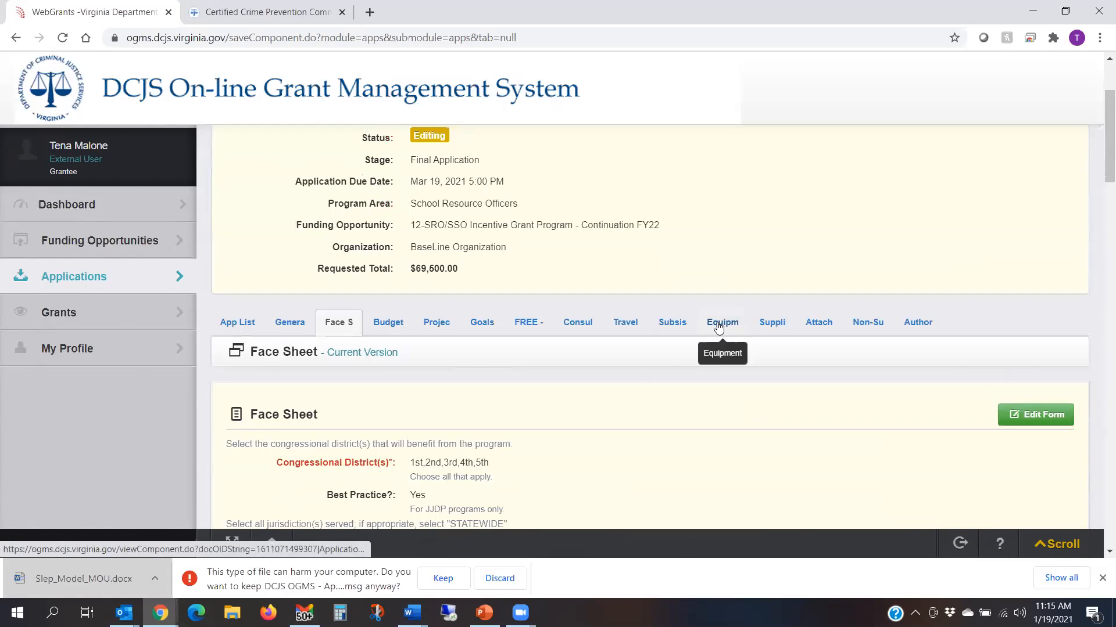
left_click(235, 326)
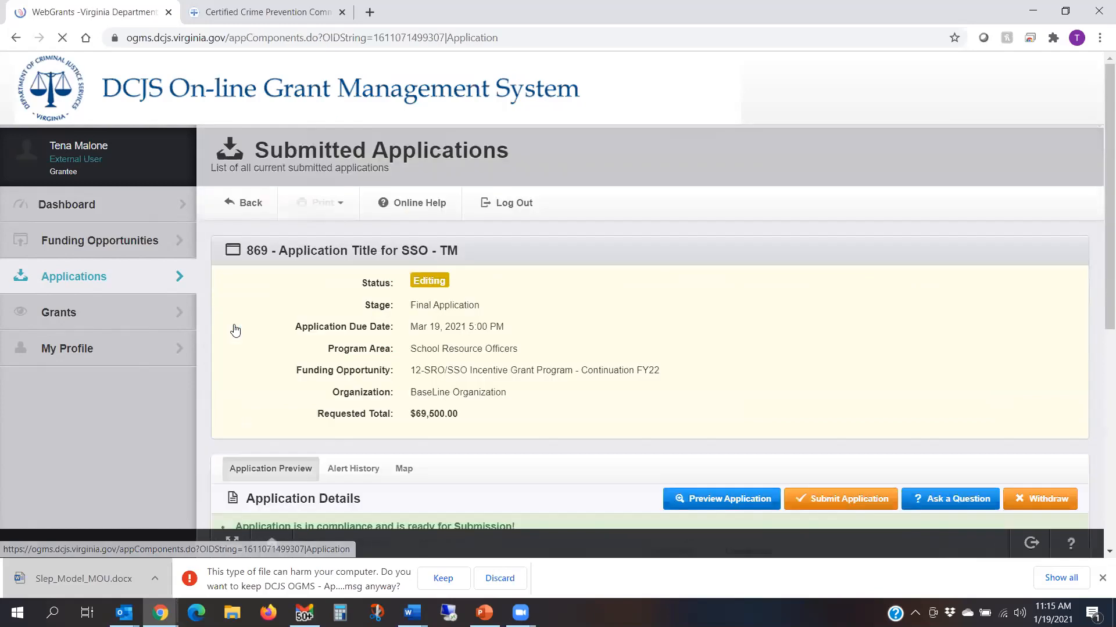
scroll(640, 331, "down", 2)
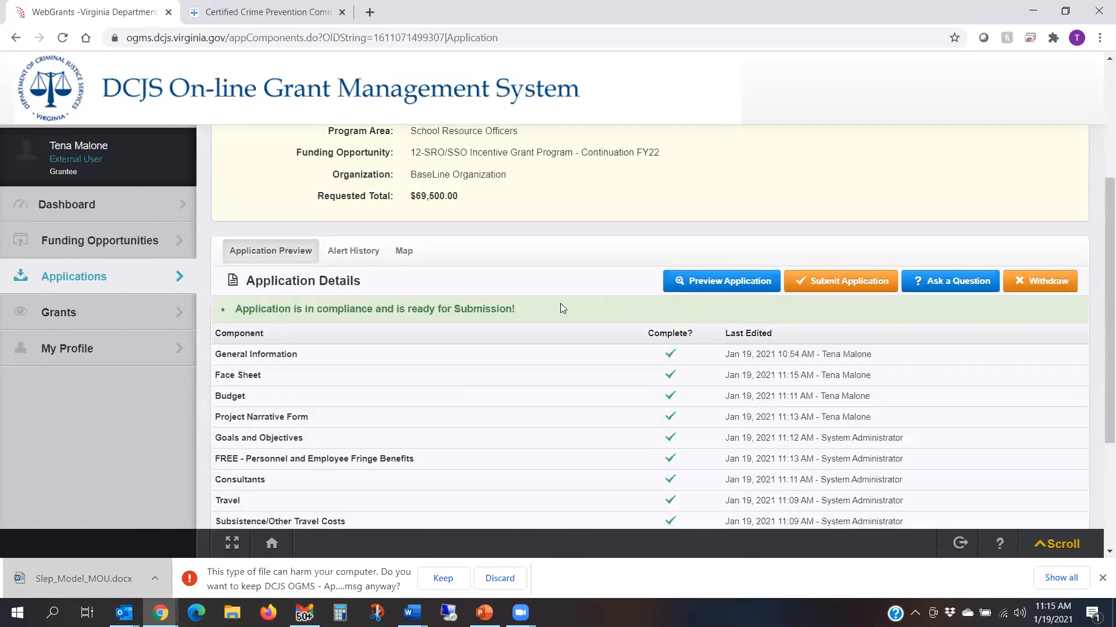
scroll(560, 305, "down", 1)
scroll(592, 481, "down", 1)
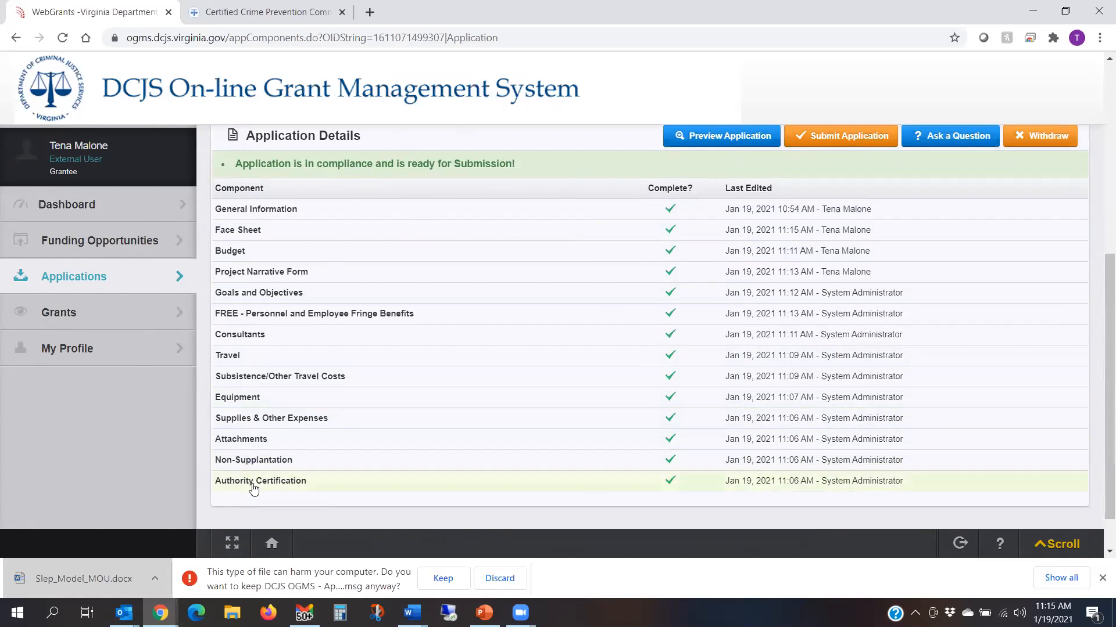
Step: Open the Attachments component and select COAP Certification of DeMinimis Form.docx as the file for a new attachment
left_click(250, 440)
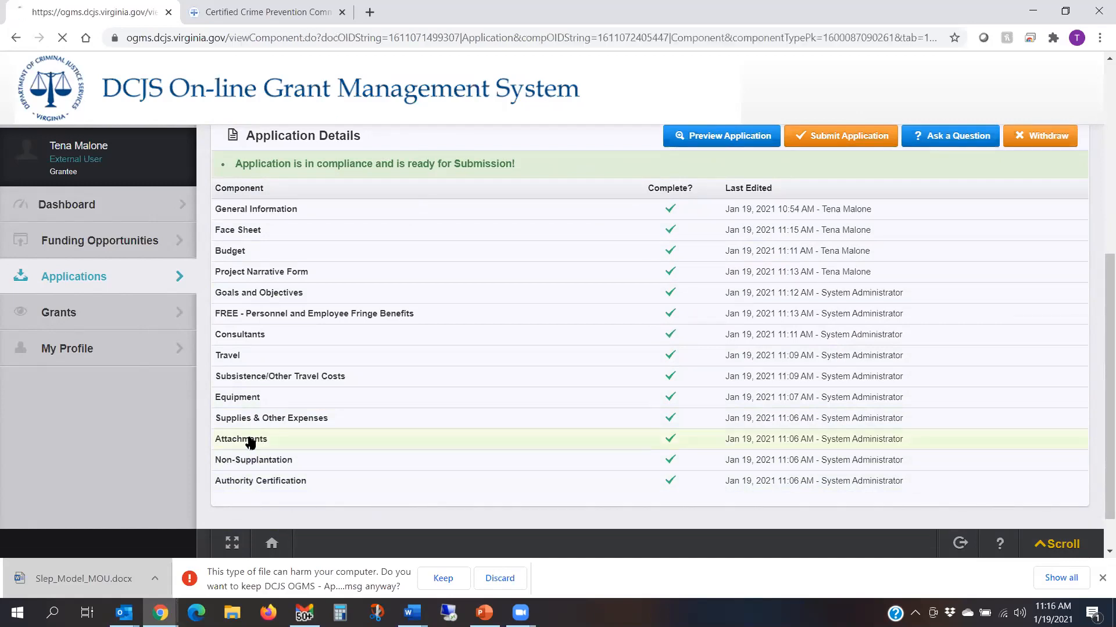
scroll(689, 339, "down", 2)
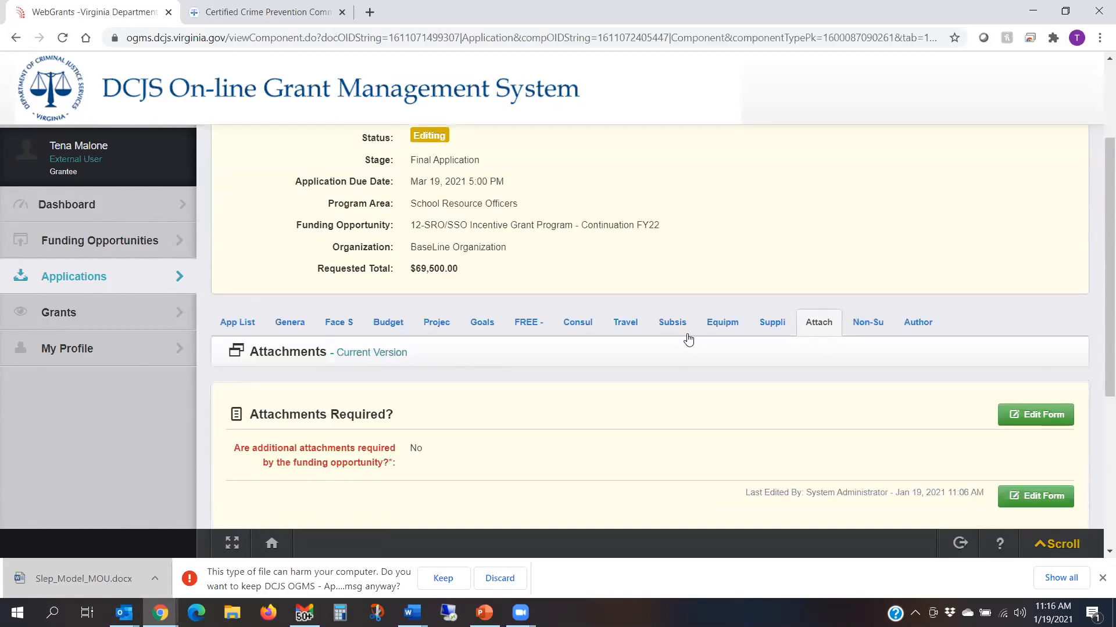
scroll(689, 339, "down", 5)
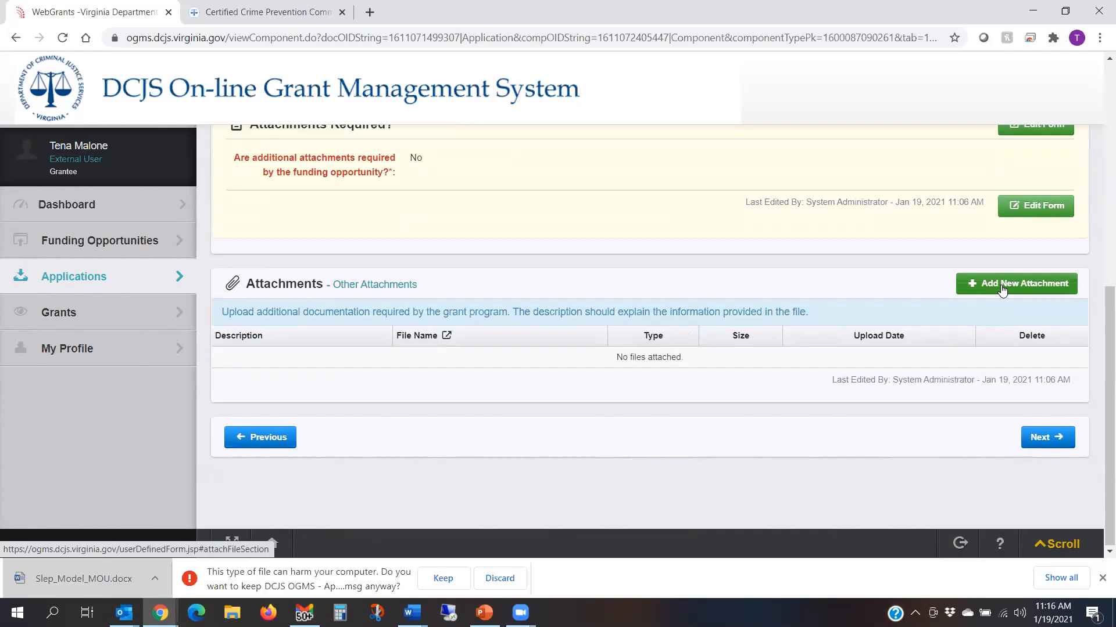
left_click(1002, 285)
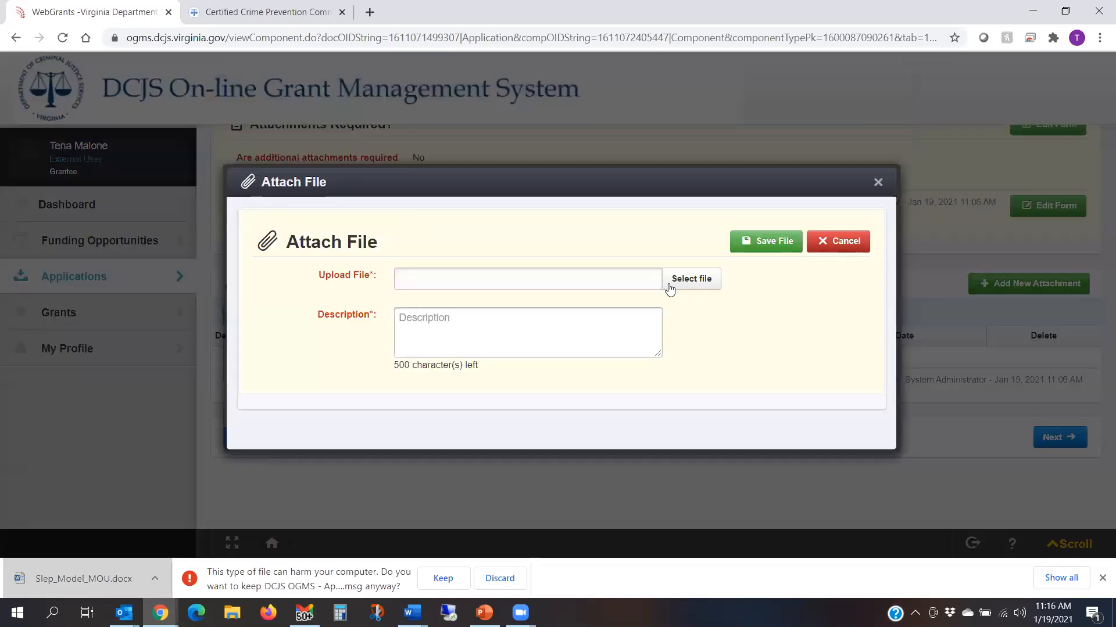
left_click(709, 281)
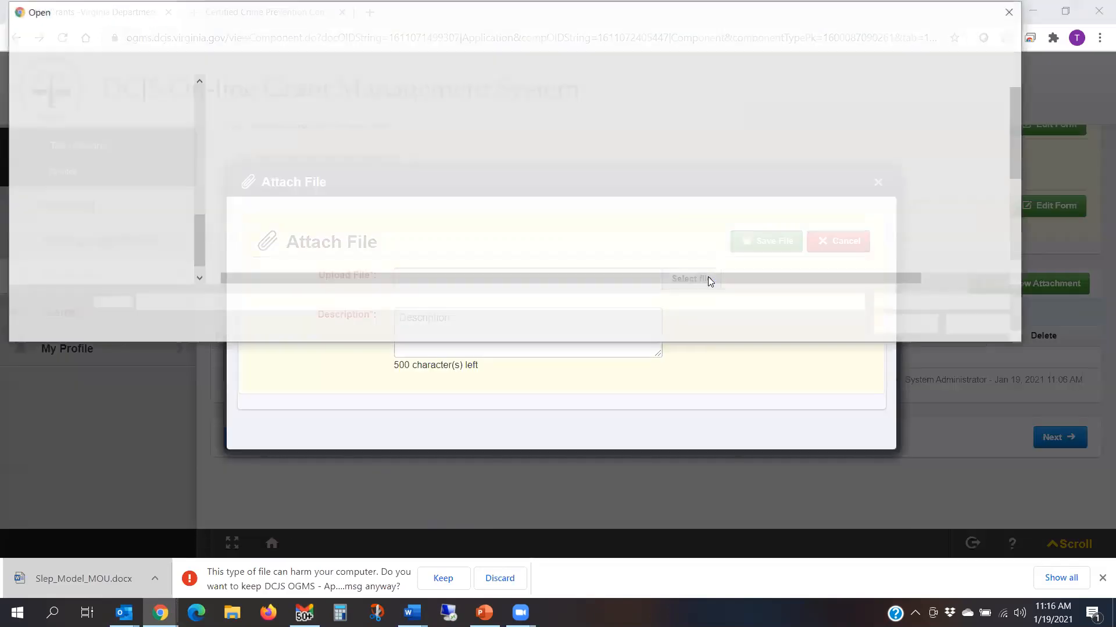
left_click_drag(194, 8, 194, 13)
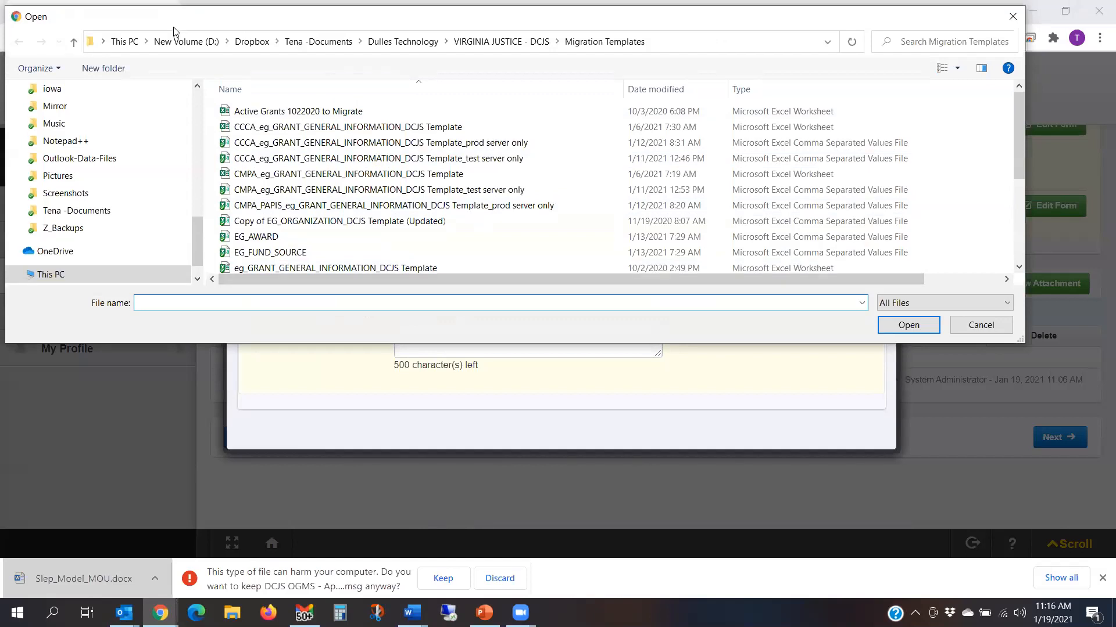
key("Escape")
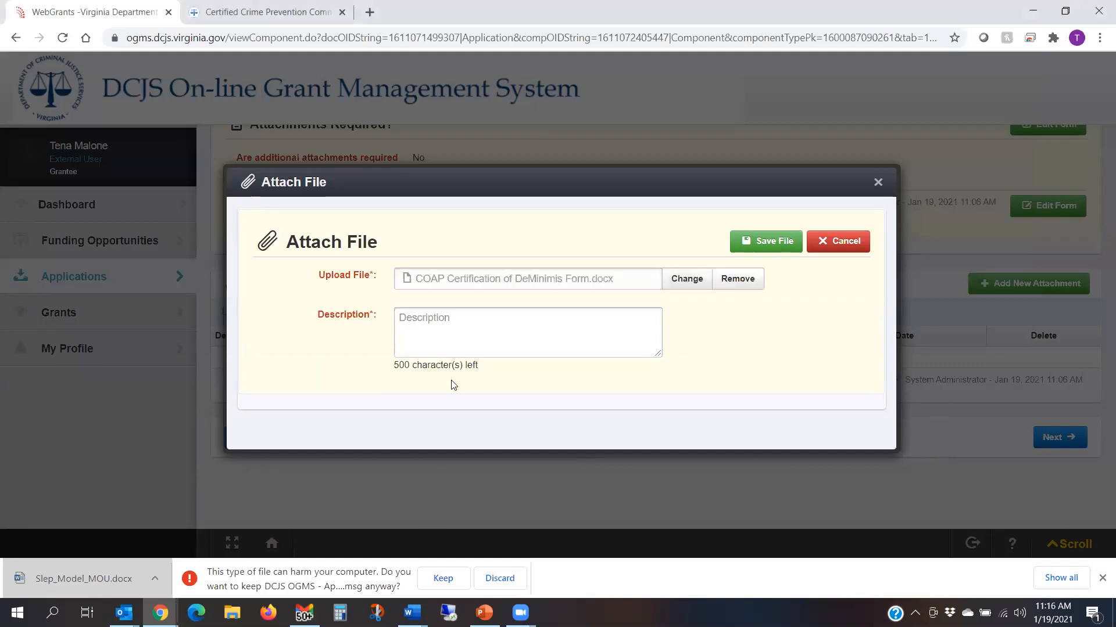
Step: Enter "Description" as the attachment's description, save the file, and check it in the Other Attachments list
left_click(453, 336)
type("Description")
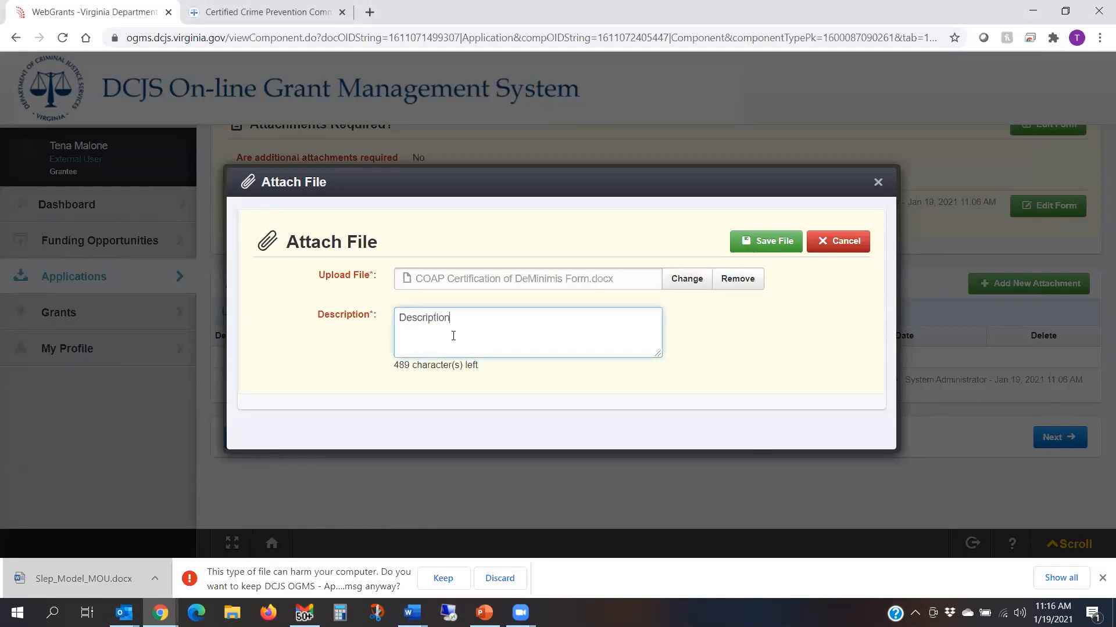
left_click(755, 242)
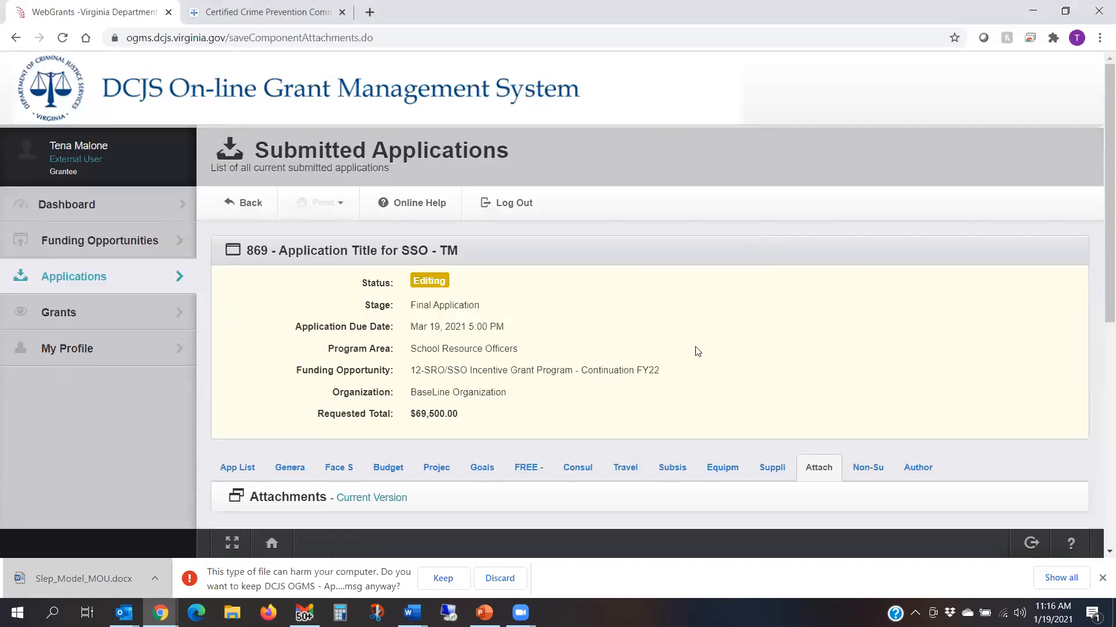
scroll(684, 396, "down", 3)
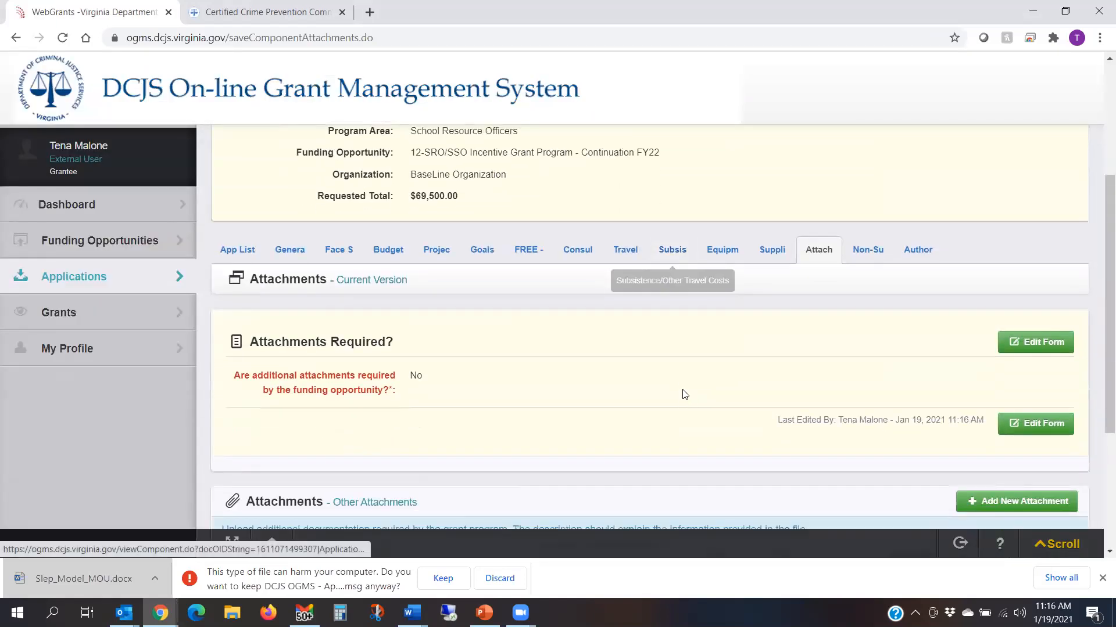
scroll(770, 381, "down", 3)
scroll(769, 381, "down", 2)
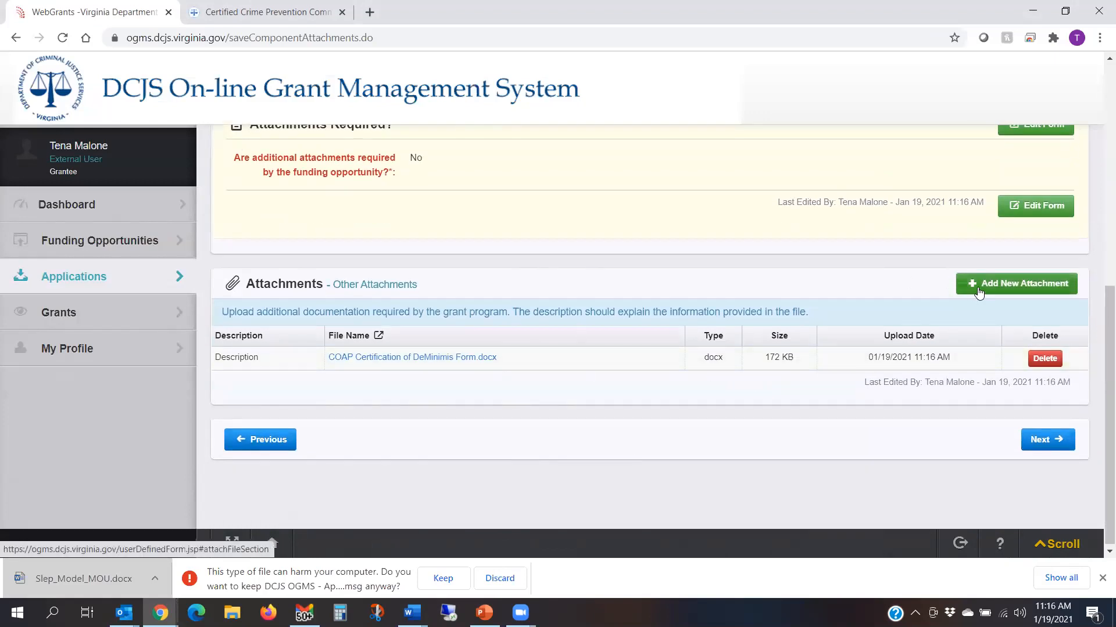
Step: Review the Other Attachments section and return to the application's component list to check the completion marks
left_click_drag(369, 278, 324, 284)
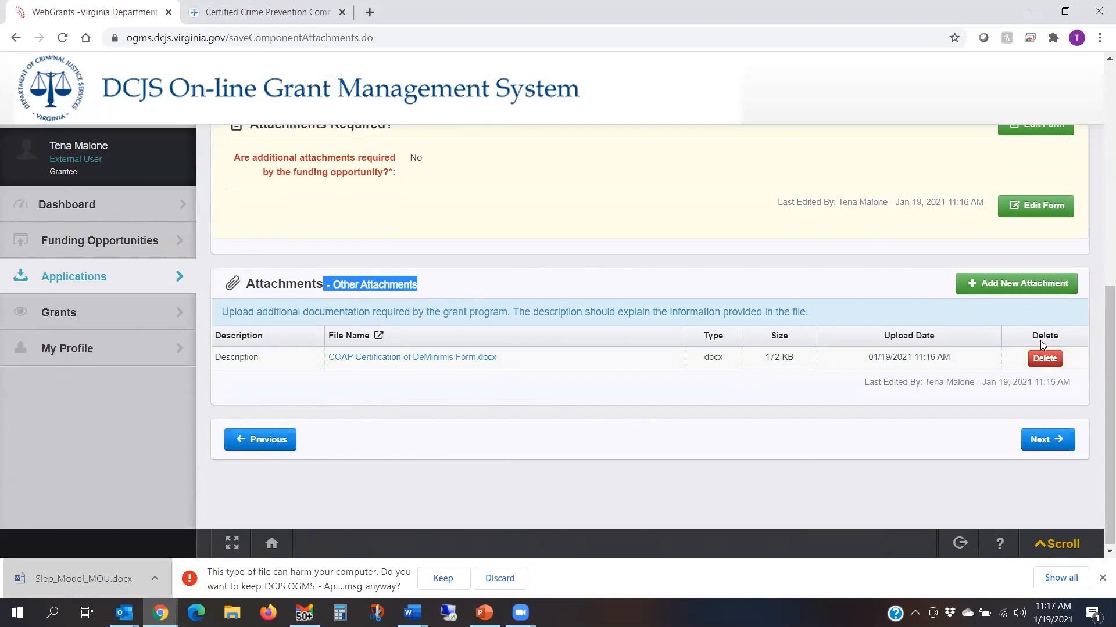
scroll(619, 279, "up", 4)
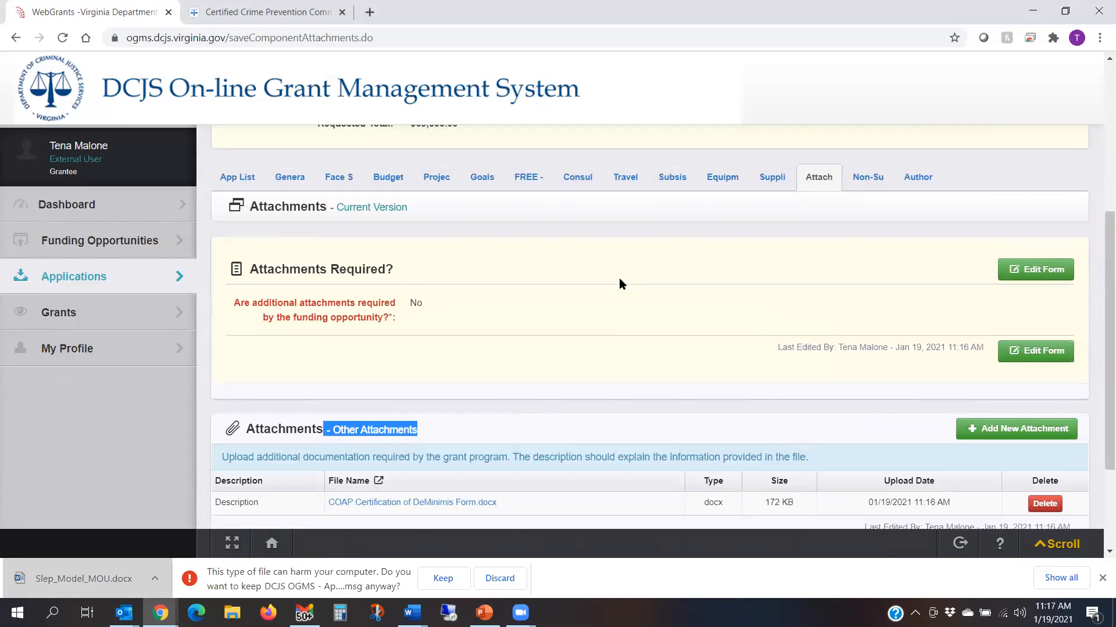
left_click(238, 251)
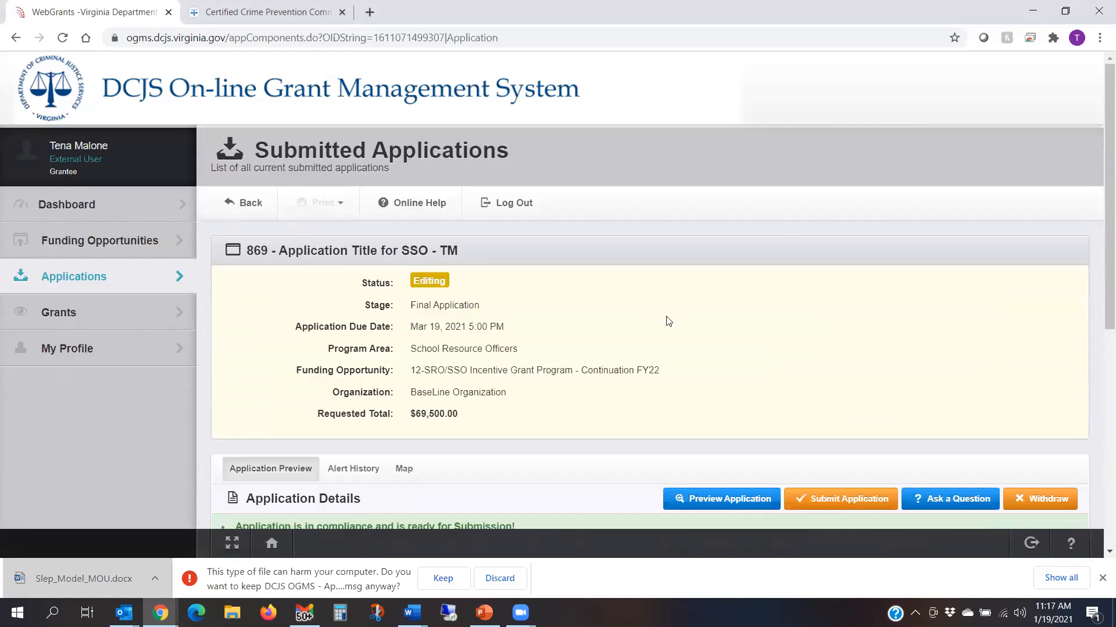
scroll(668, 321, "down", 6)
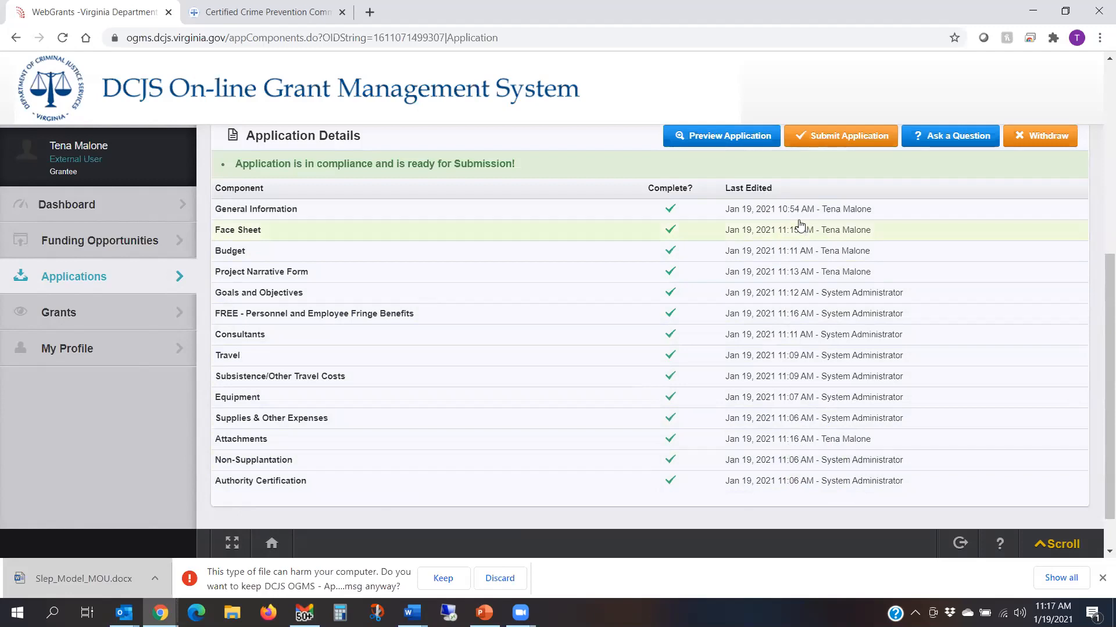
left_click(835, 137)
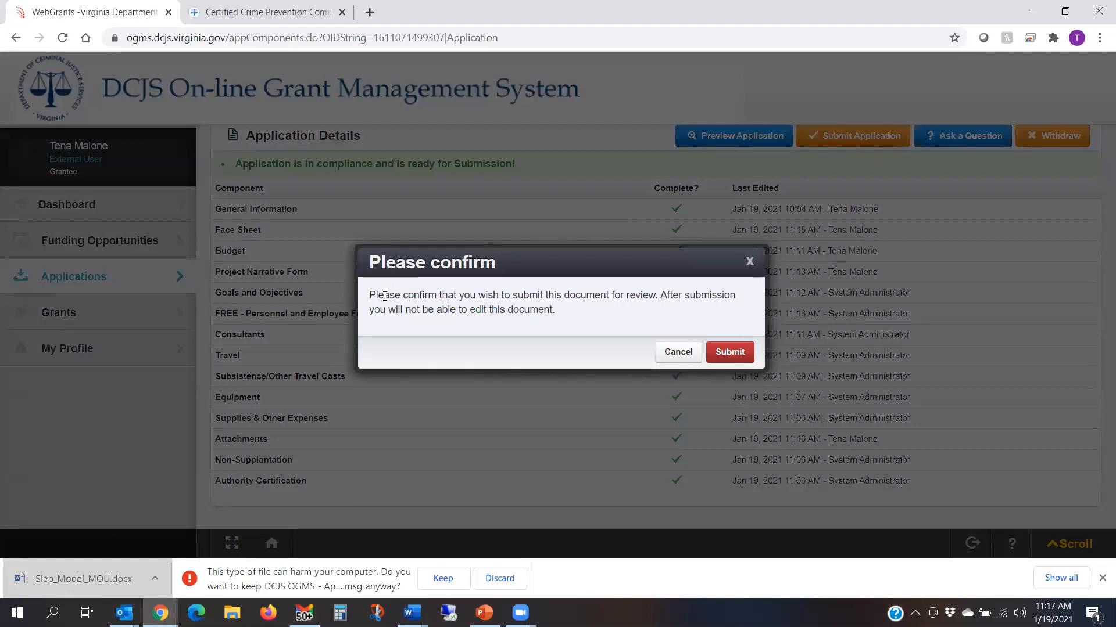
left_click_drag(385, 296, 751, 312)
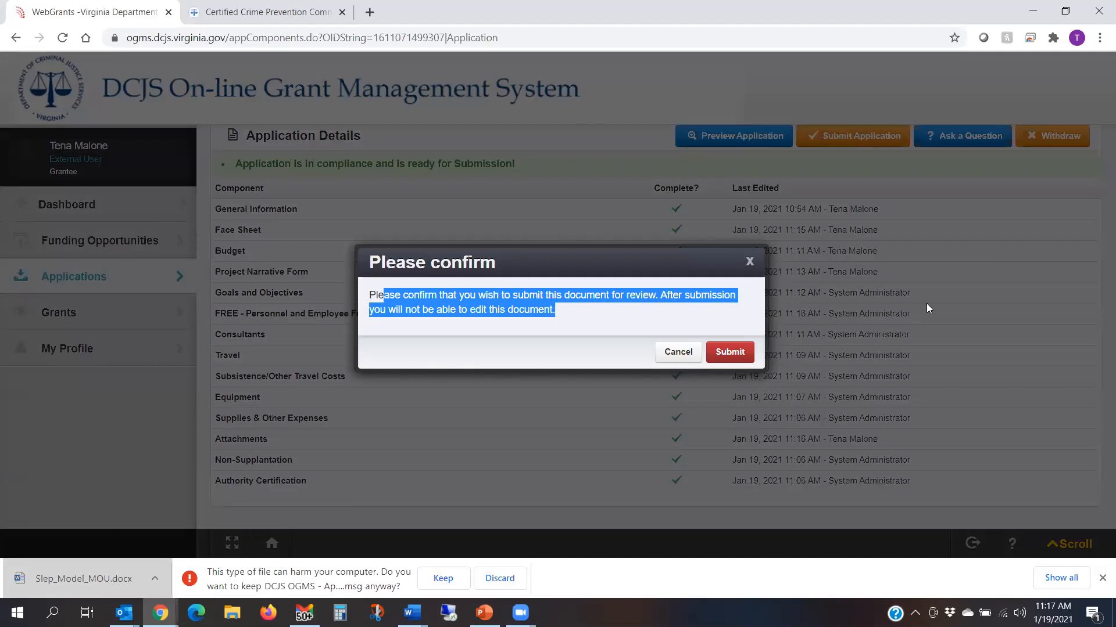
left_click(672, 356)
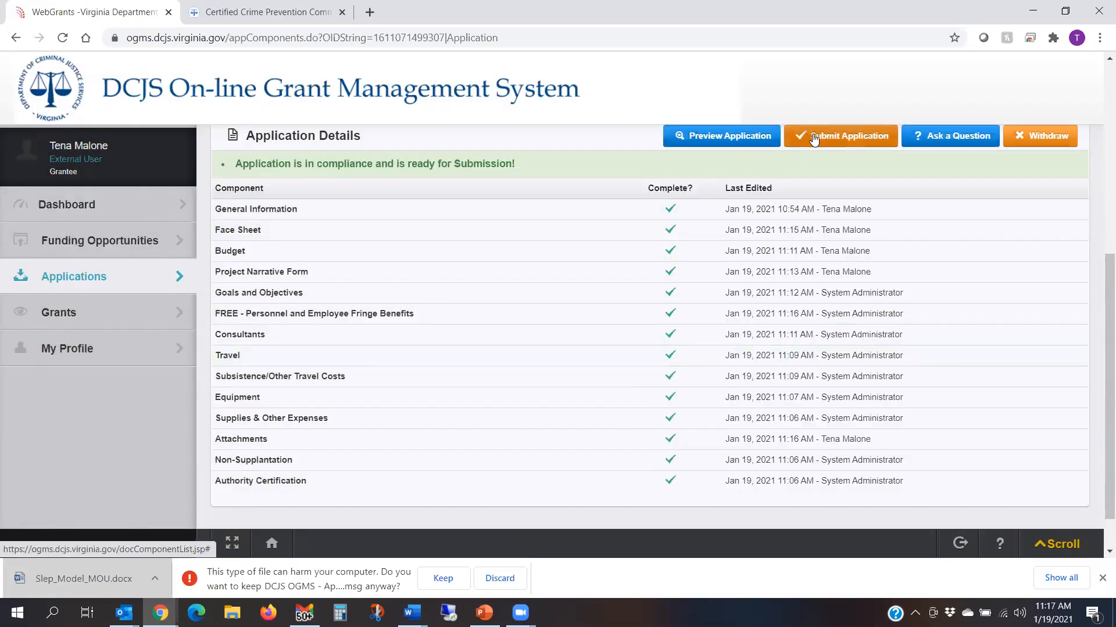
Step: Submit the completed SSO grant application for review and confirm the submission
left_click(812, 136)
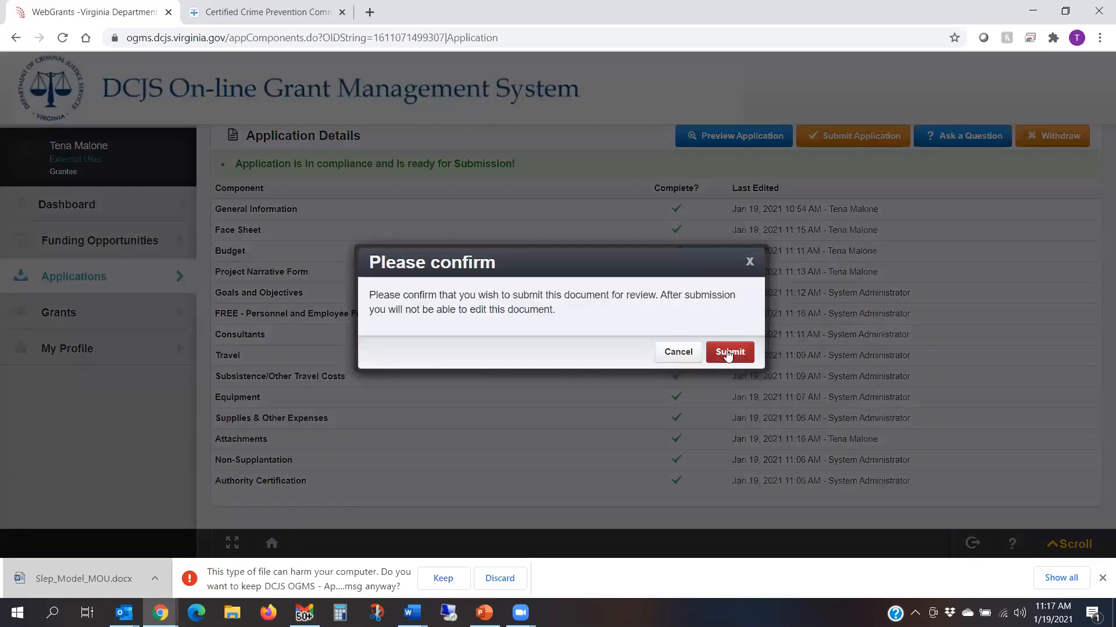
left_click(728, 353)
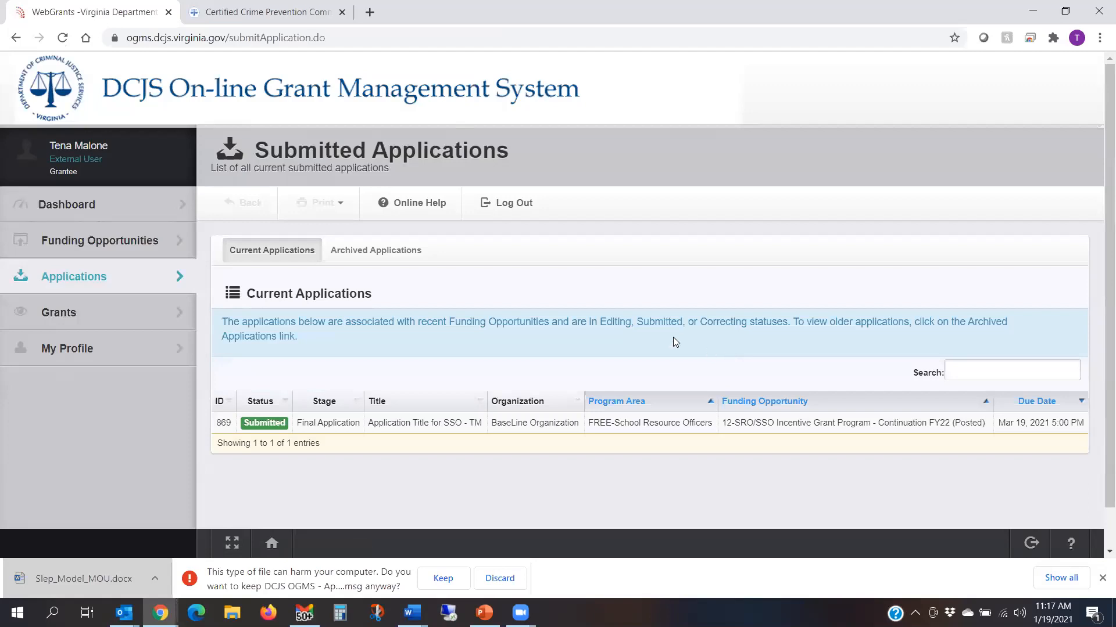
Step: Open the submitted application from the Current Applications list and review its contact information, initial submit date and submitter
left_click(307, 429)
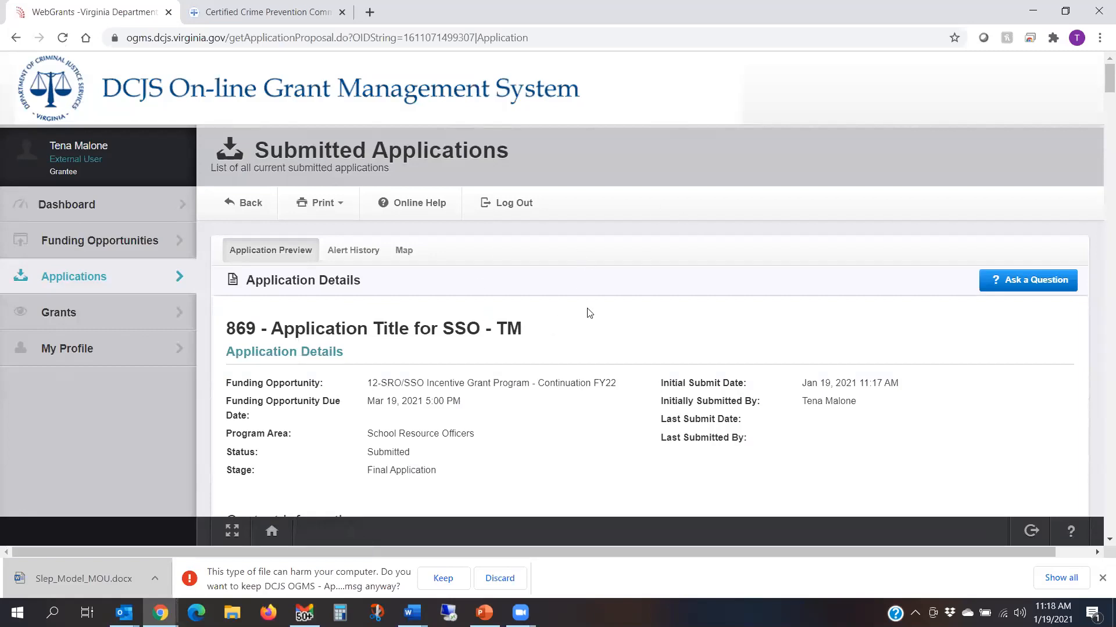
scroll(536, 349, "down", 1)
scroll(536, 349, "down", 10)
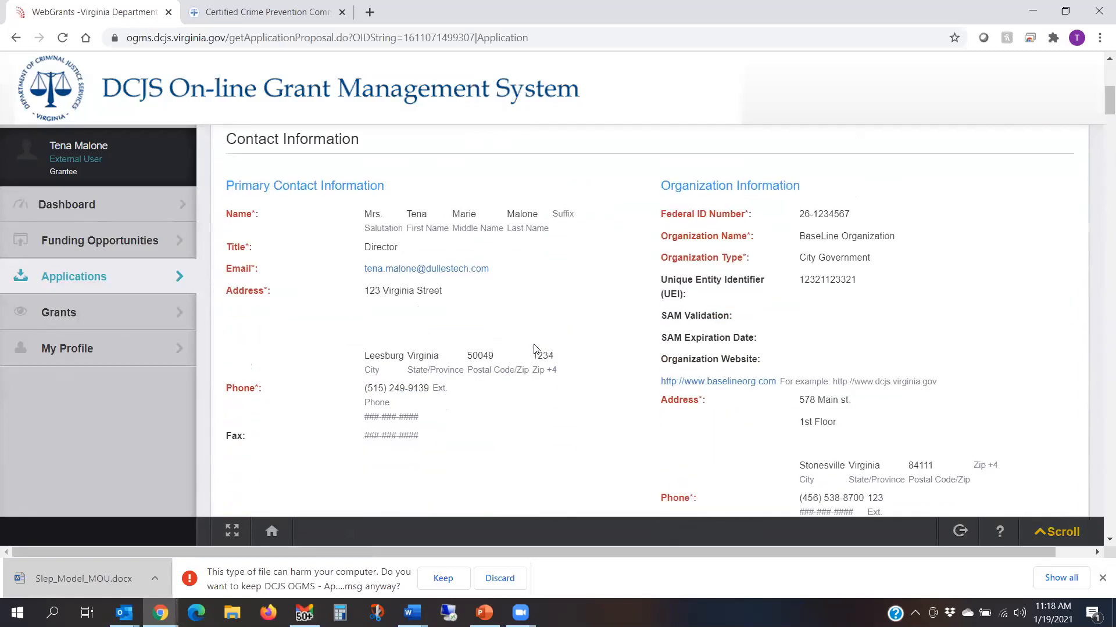
scroll(536, 353, "down", 6)
scroll(532, 352, "up", 12)
scroll(526, 353, "up", 10)
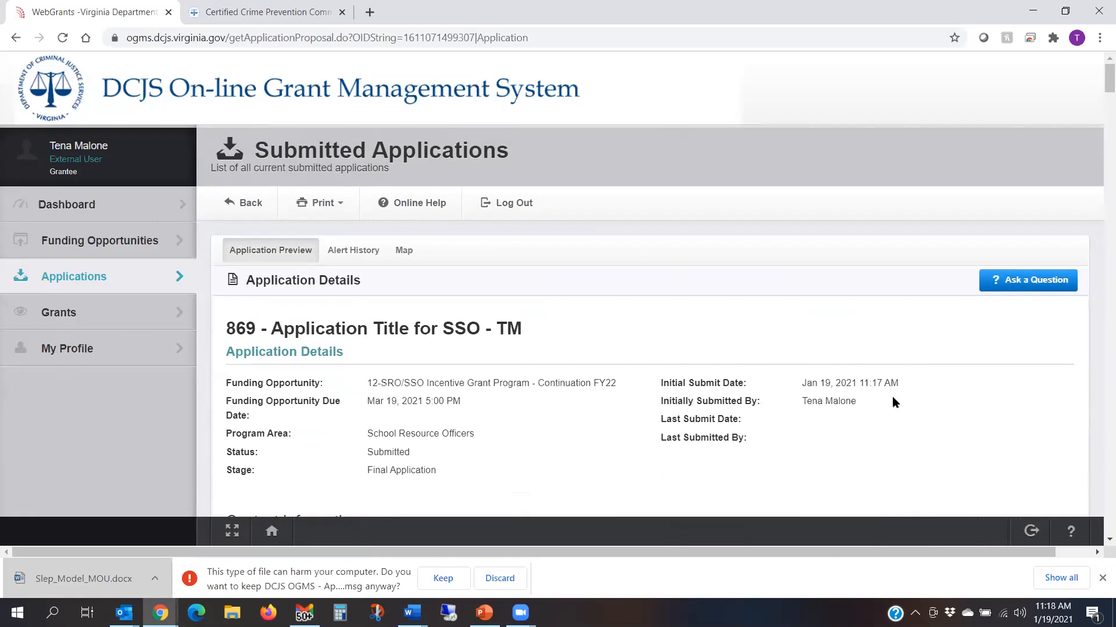
left_click_drag(859, 407, 657, 389)
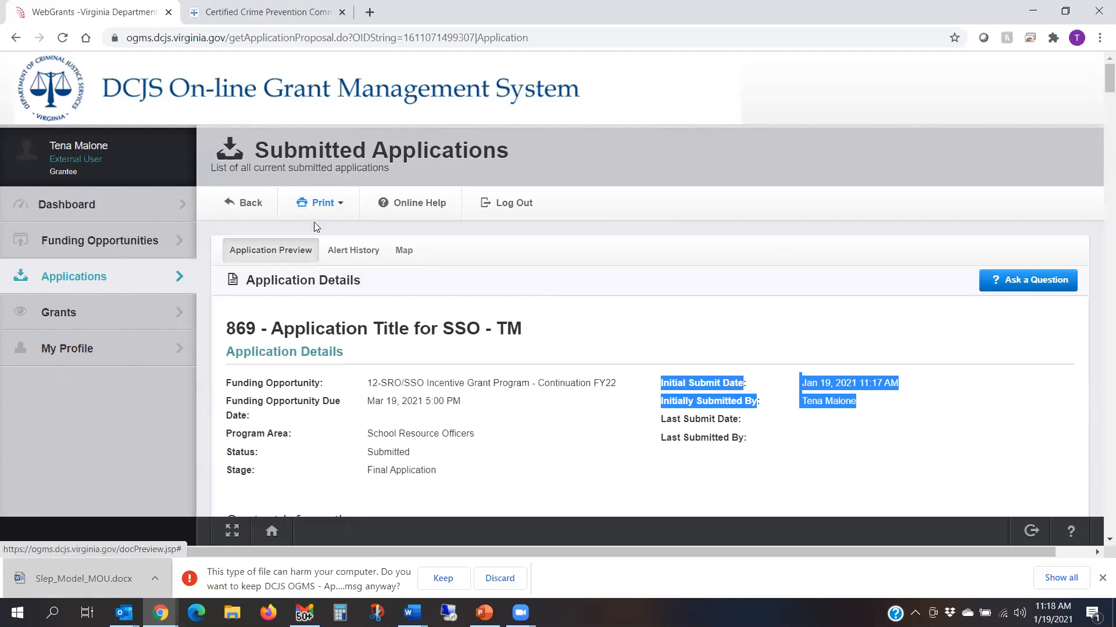
Step: Check the print options for the submitted application, dismiss them, and close the browser's downloads bar
left_click(332, 208)
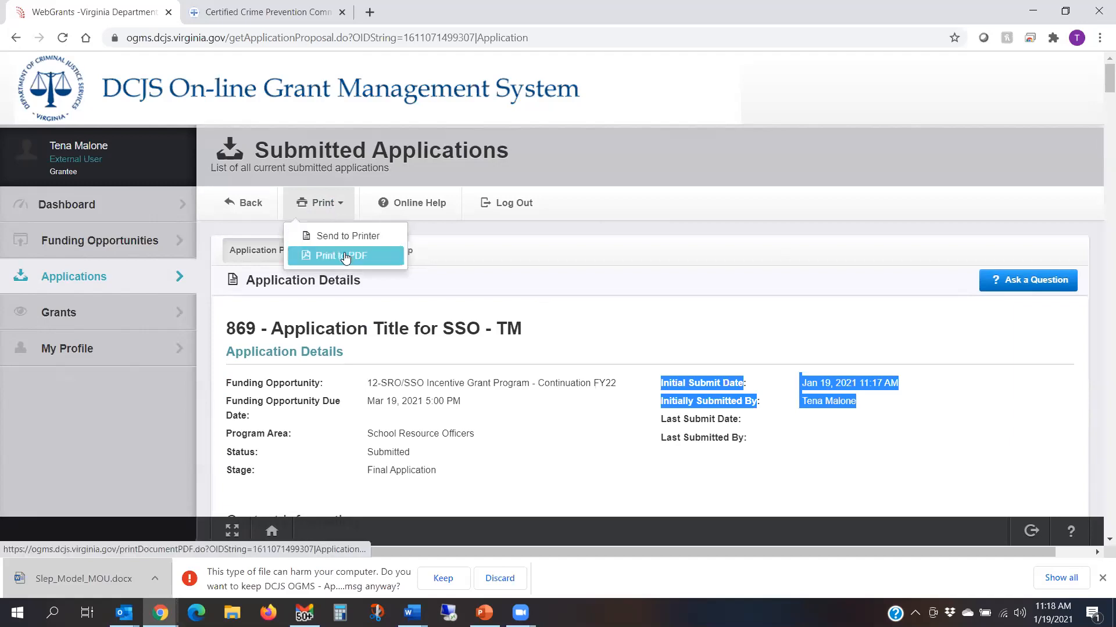
left_click(625, 296)
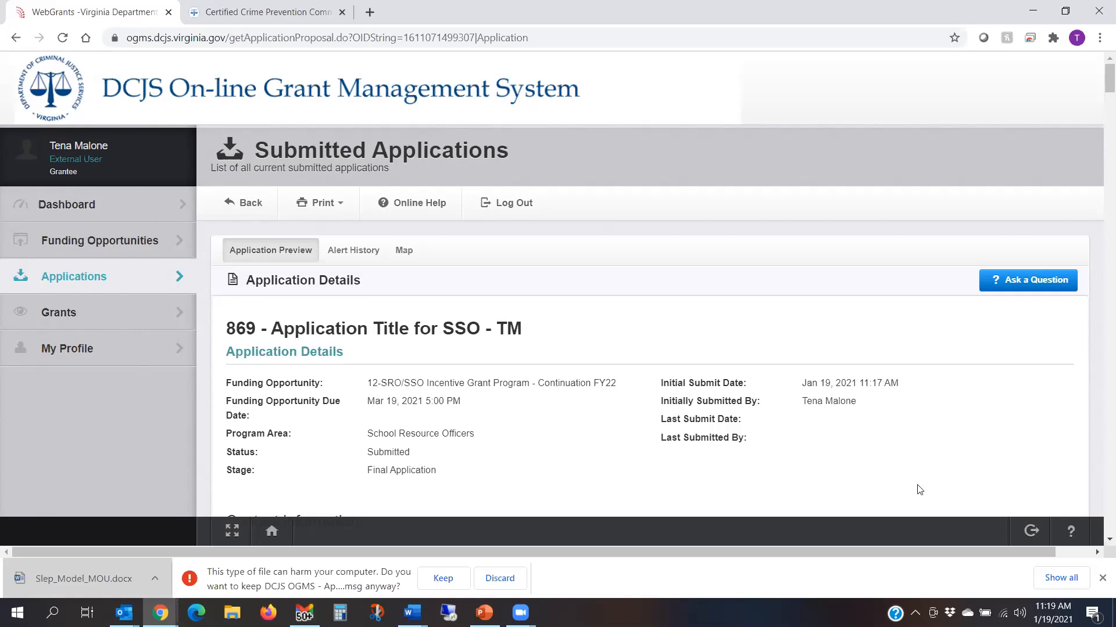
left_click(1101, 579)
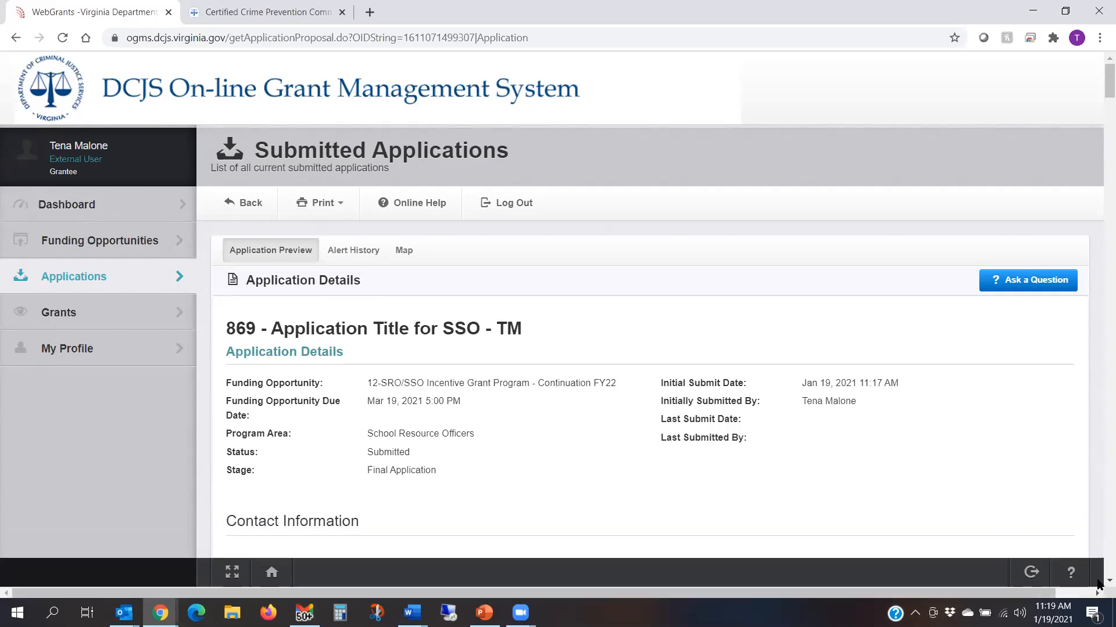
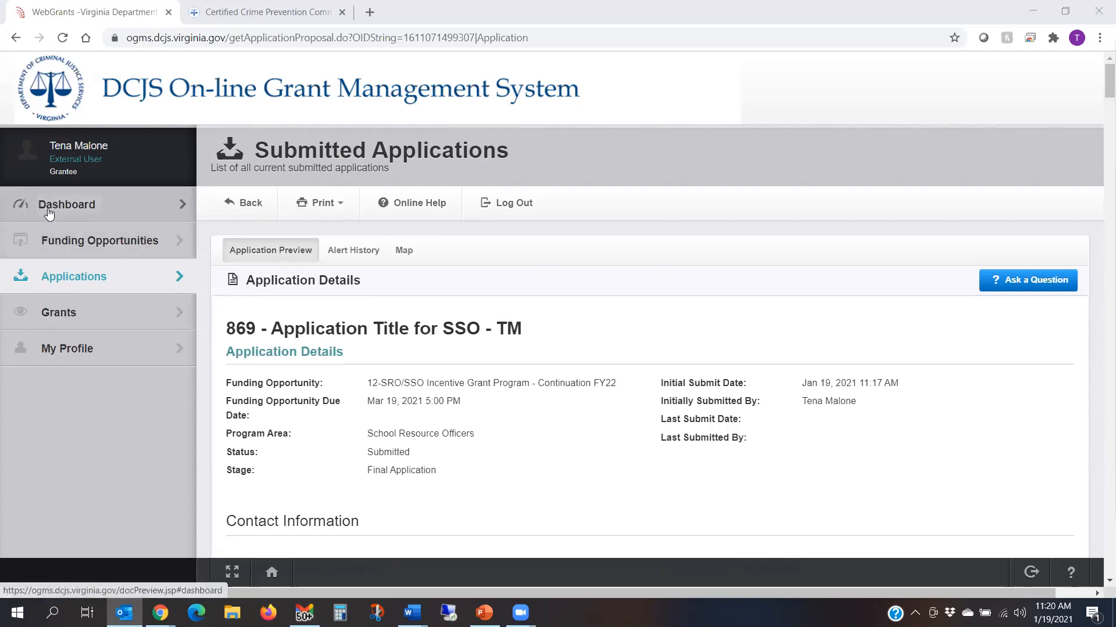
Step: Look over the currently posted funding opportunities, and open the work assignments on the dashboard
left_click(67, 244)
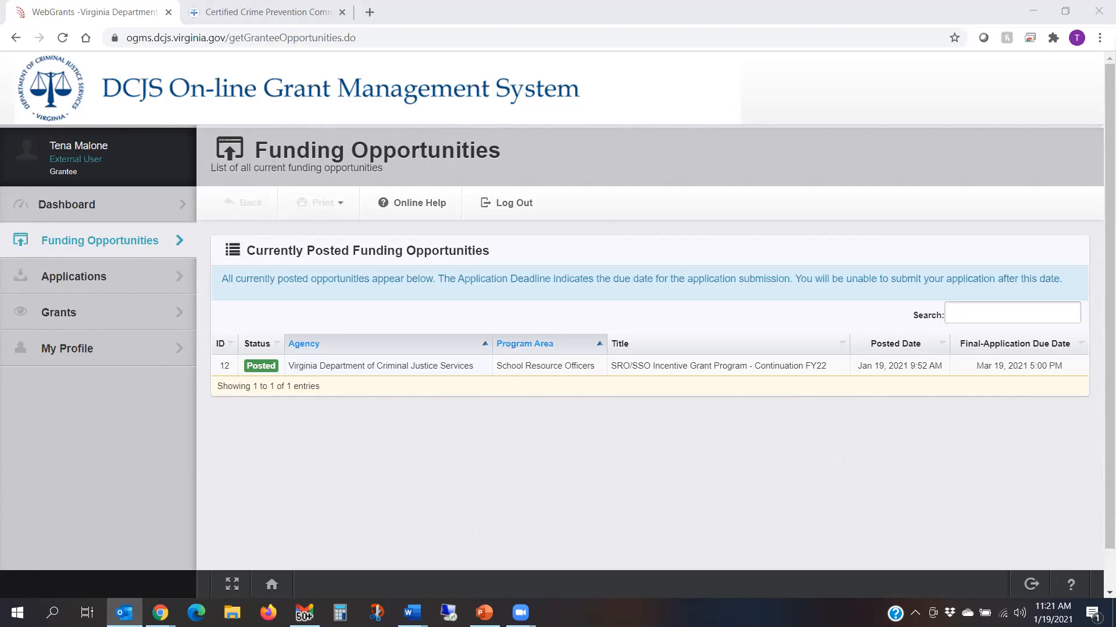
left_click(66, 208)
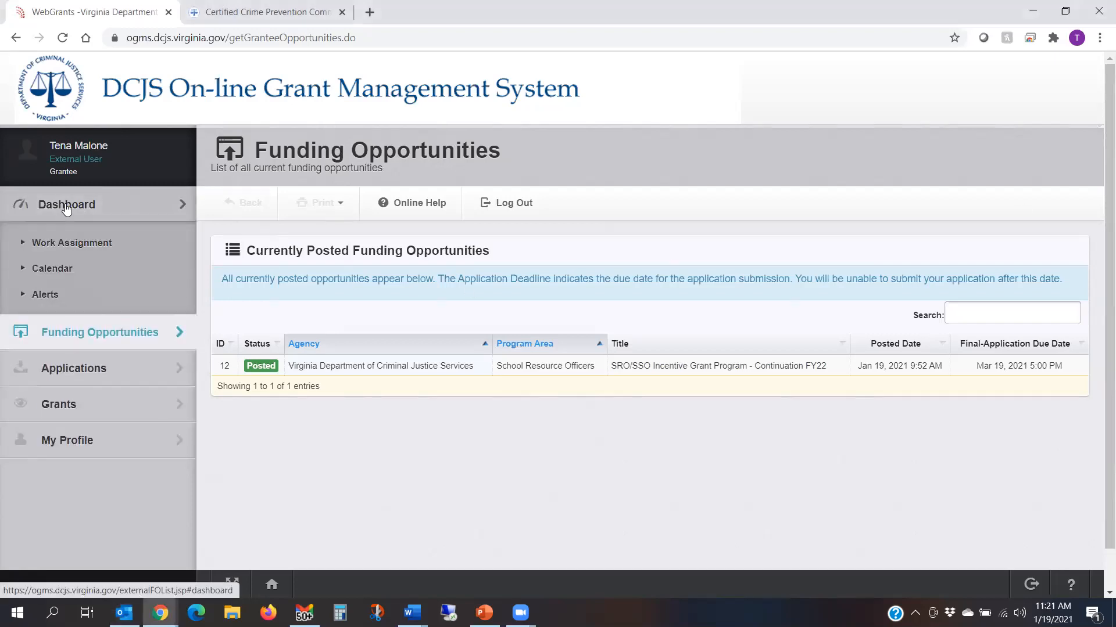
left_click(64, 244)
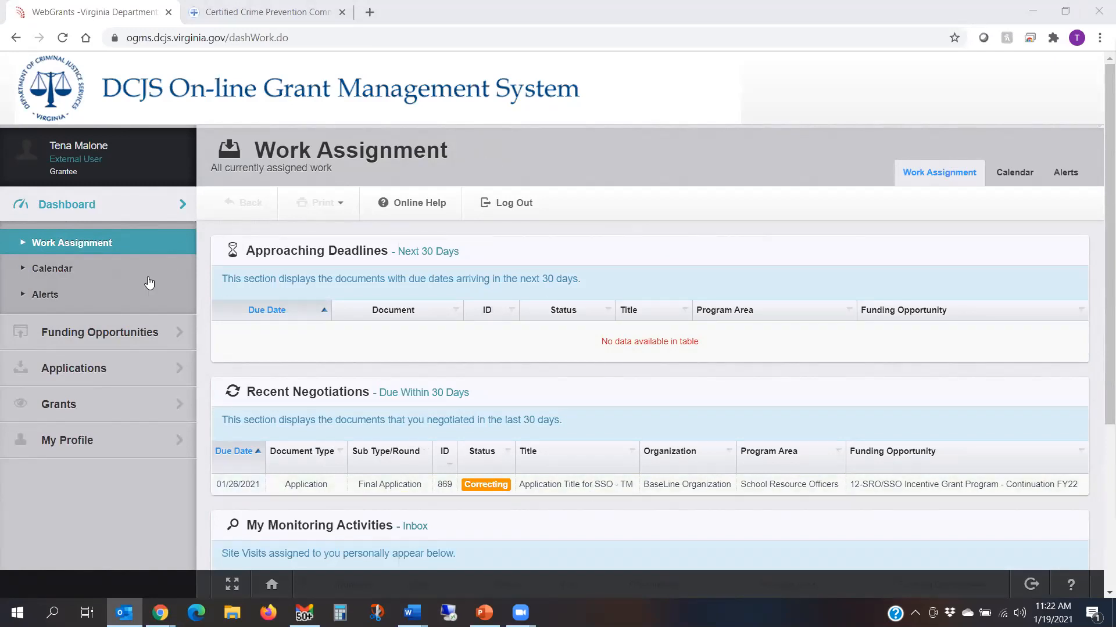
Step: Open the dashboard alerts and read the latest application negotiation message, including the application's lock status and the reviewer's comments
left_click(51, 298)
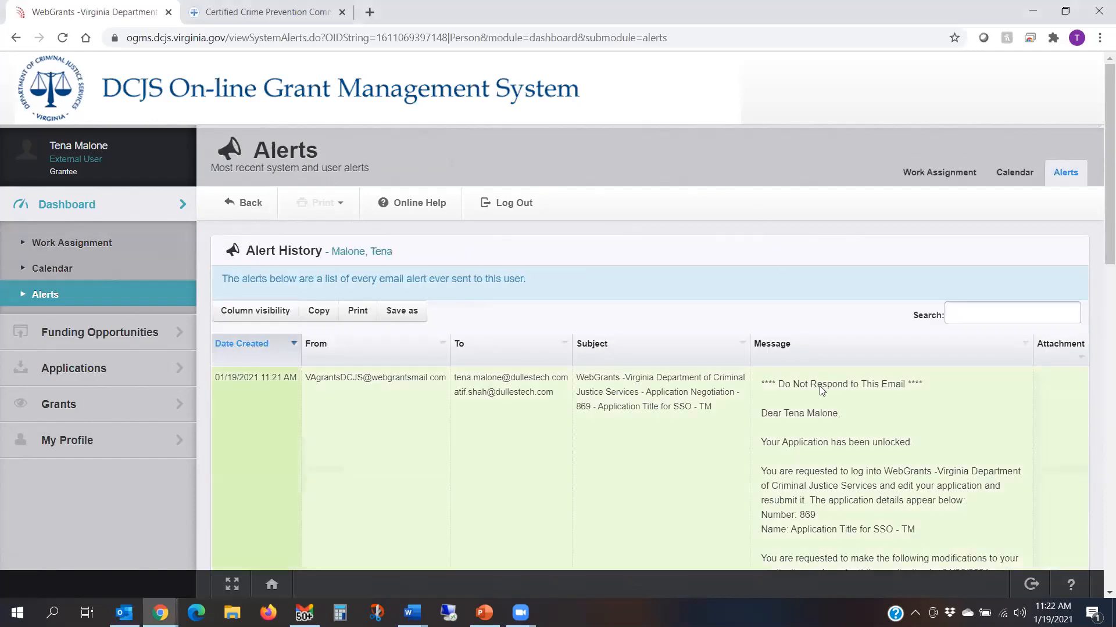
scroll(820, 387, "down", 1)
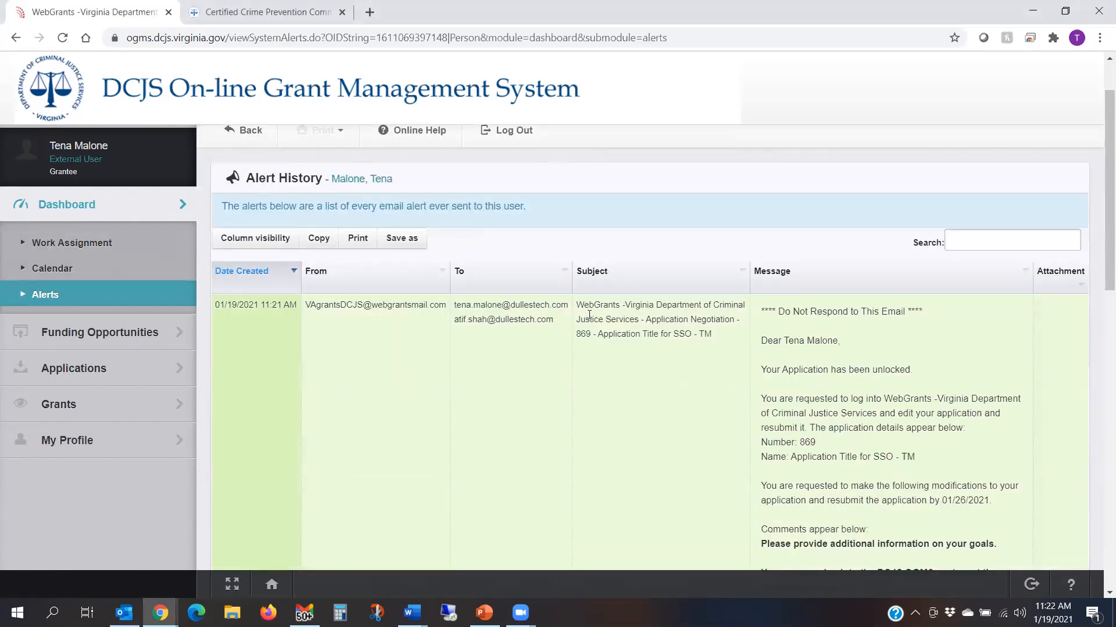
scroll(589, 314, "down", 1)
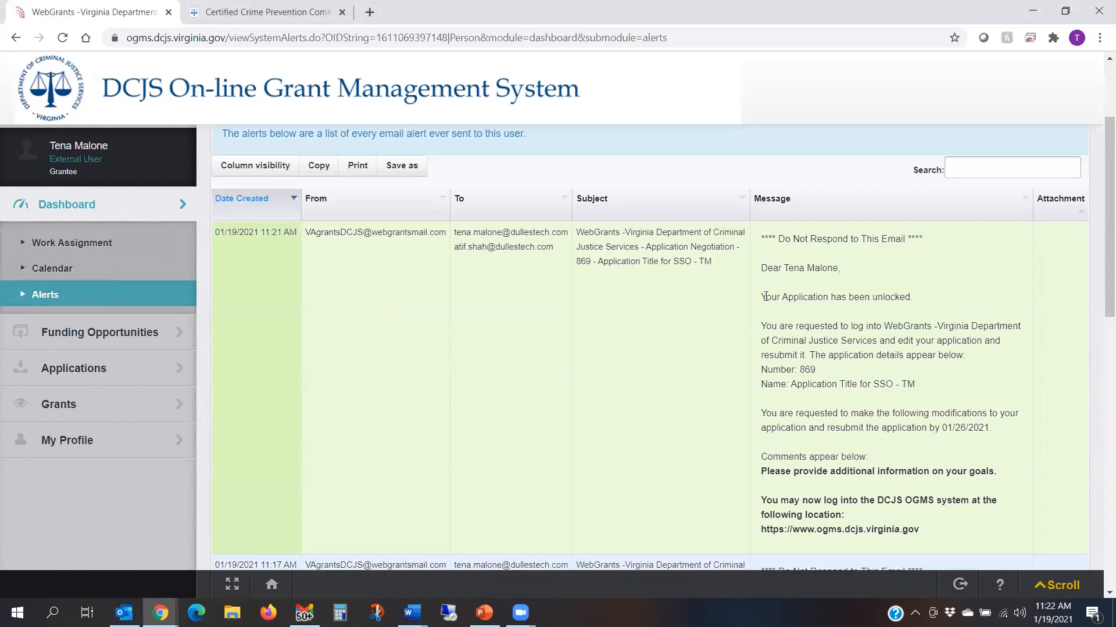
left_click_drag(765, 297, 918, 297)
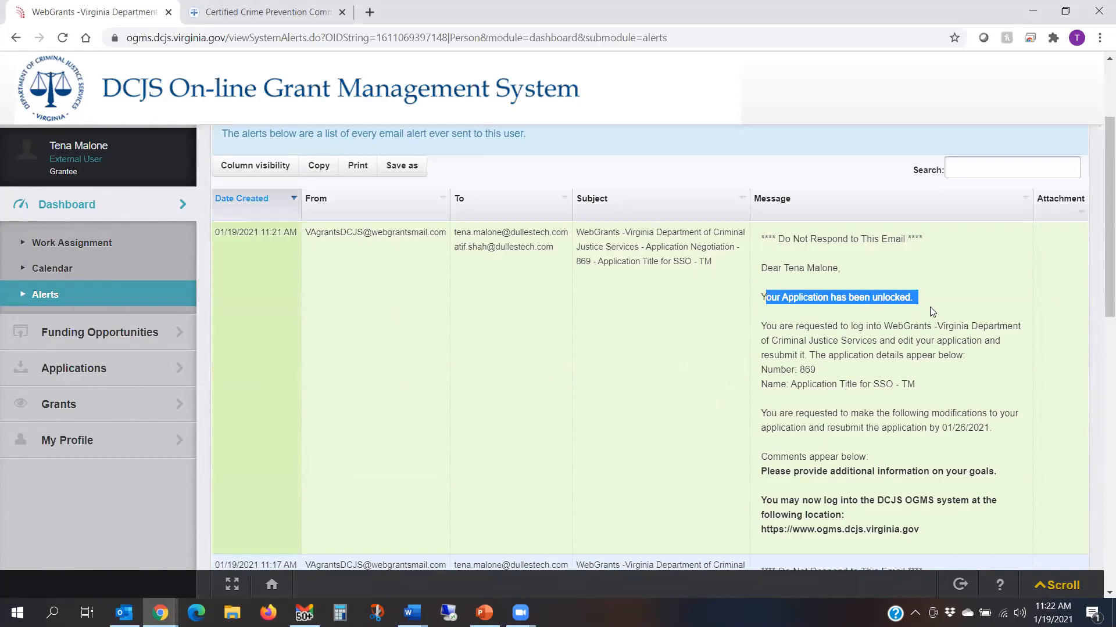
scroll(930, 308, "down", 2)
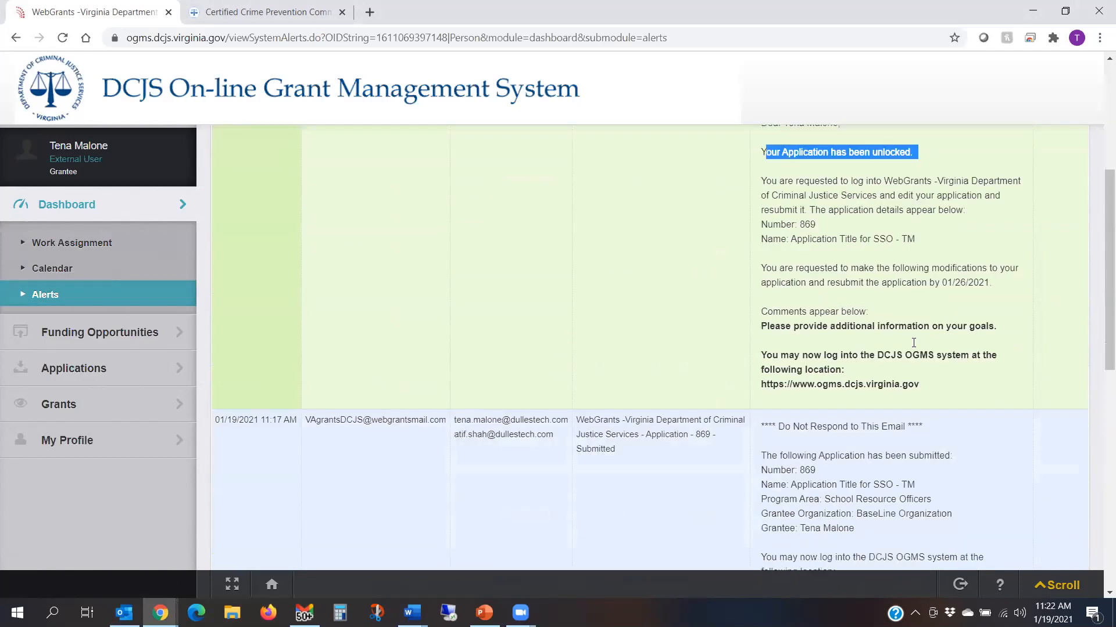
left_click_drag(766, 326, 969, 327)
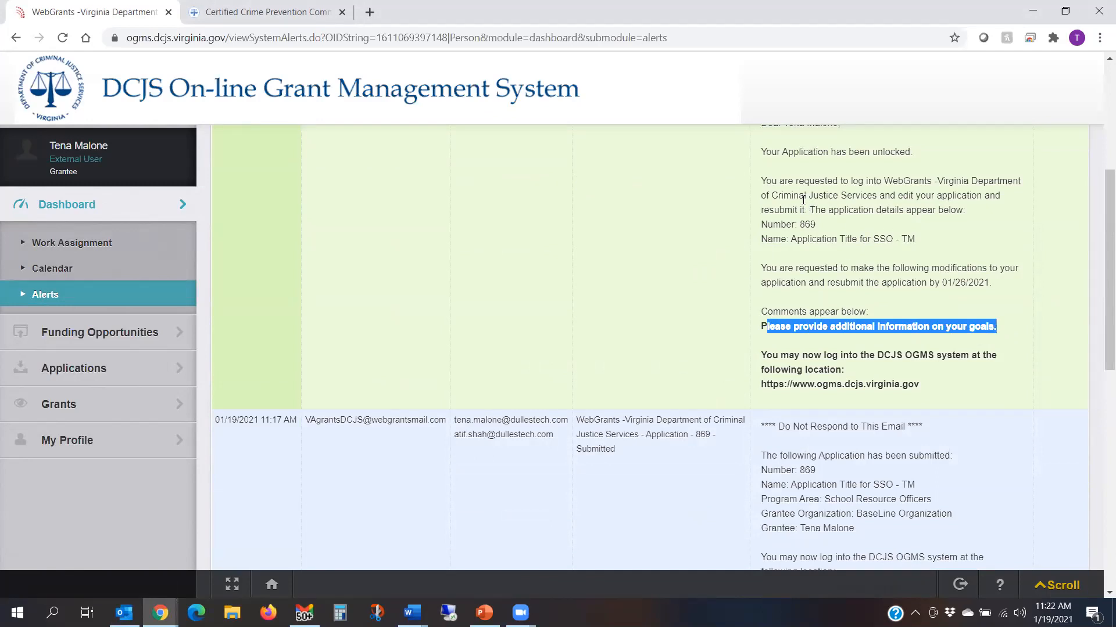
Step: Open the SSO application from Recent Negotiations in the work assignments and review its title and number
left_click(75, 244)
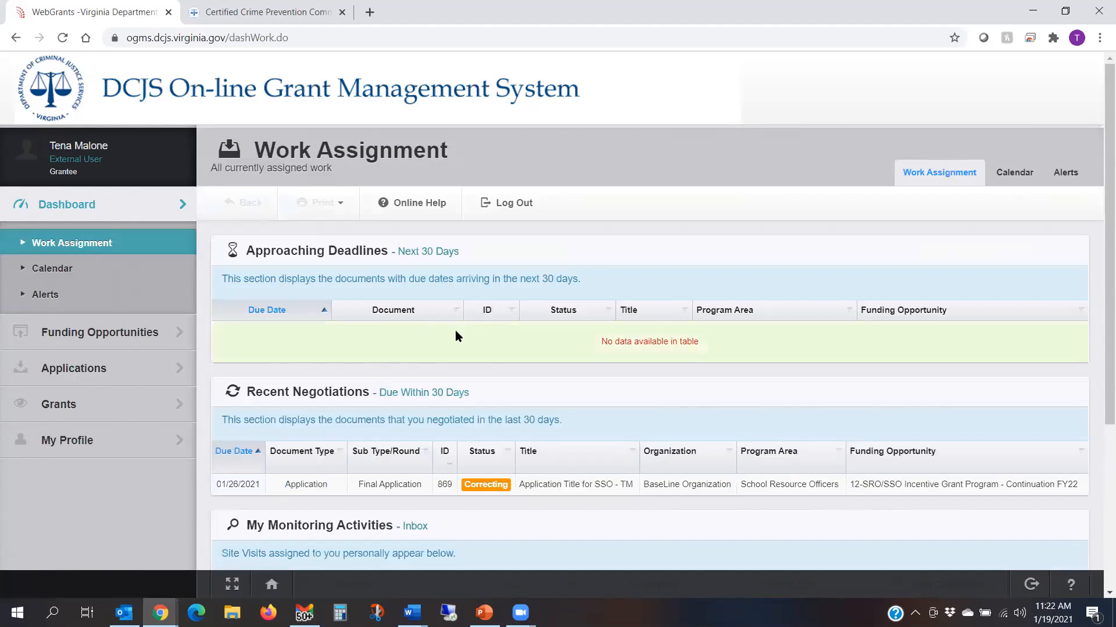
scroll(455, 330, "down", 3)
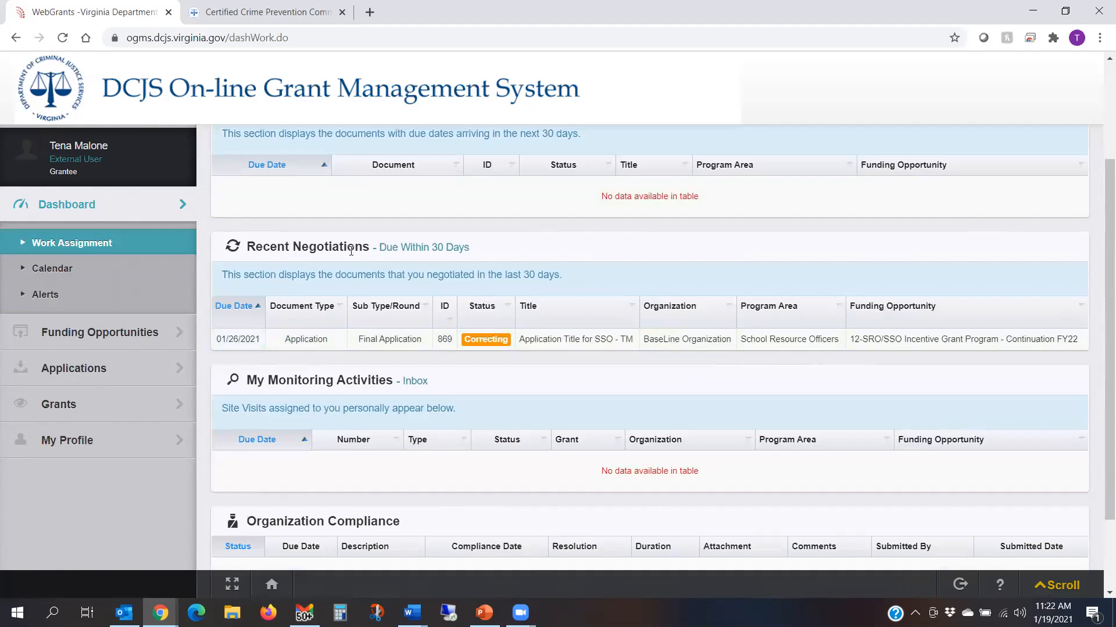
left_click_drag(481, 249, 238, 249)
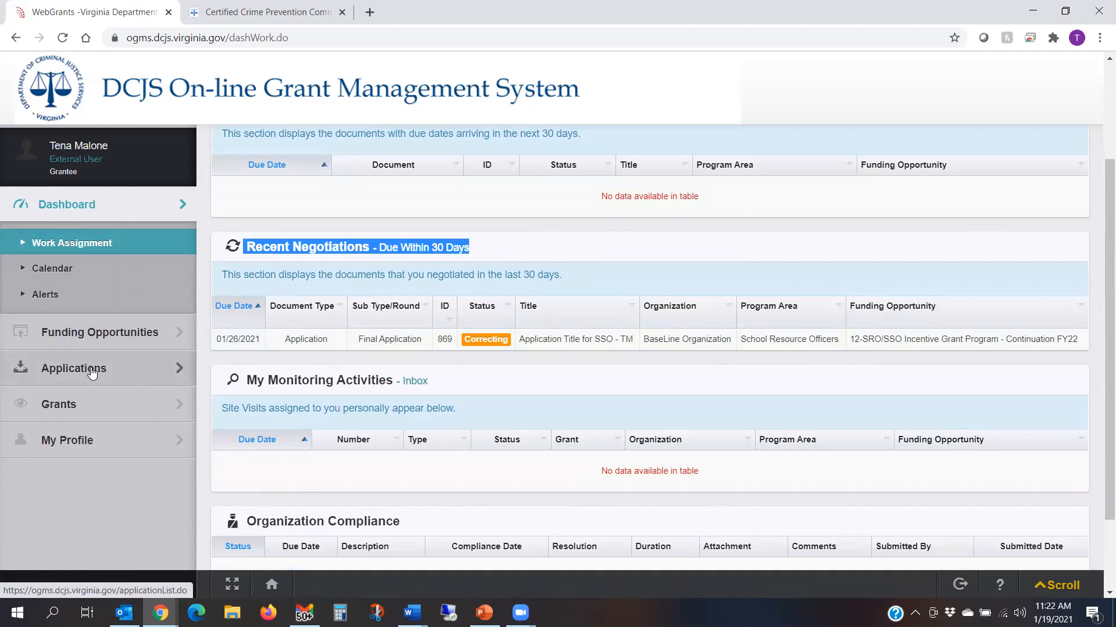
left_click(302, 347)
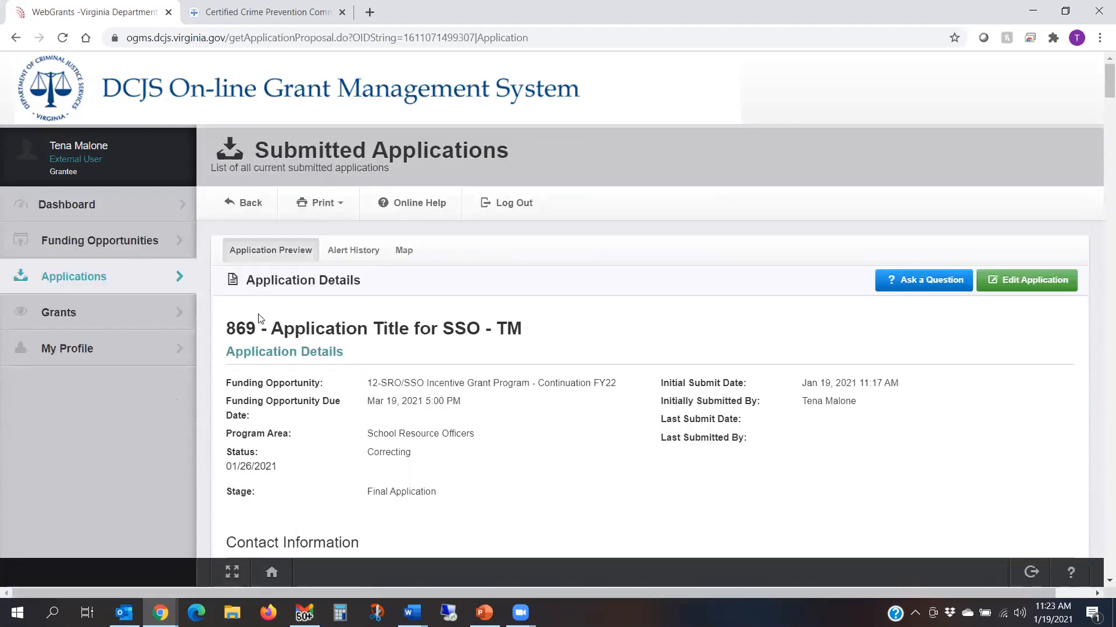
left_click_drag(272, 329, 550, 338)
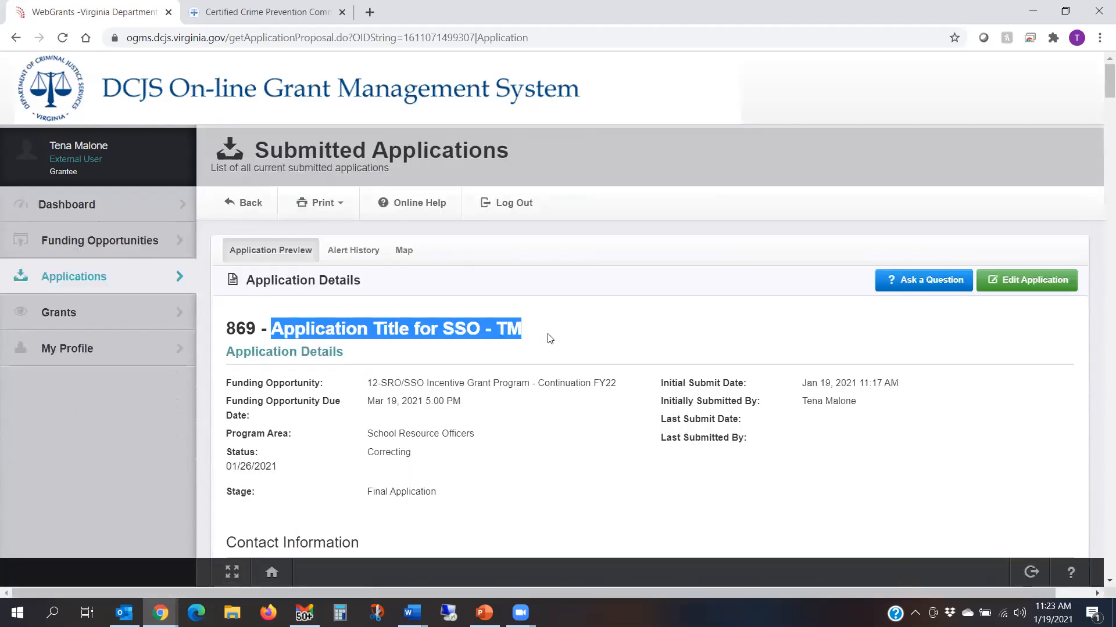
scroll(593, 370, "down", 3)
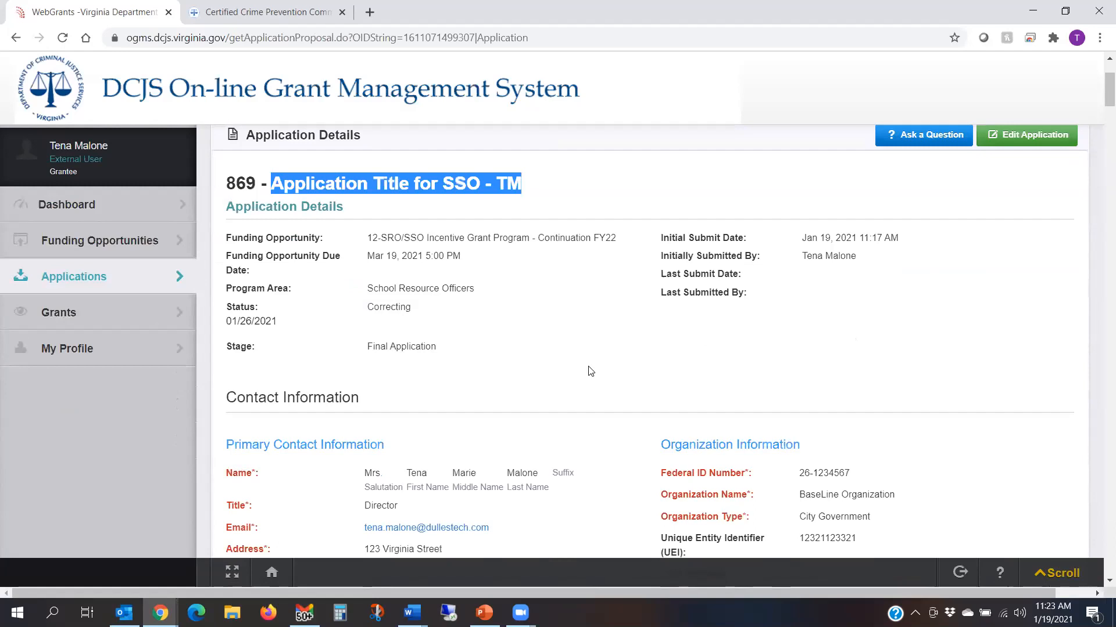
scroll(591, 370, "up", 1)
left_click_drag(225, 185, 263, 185)
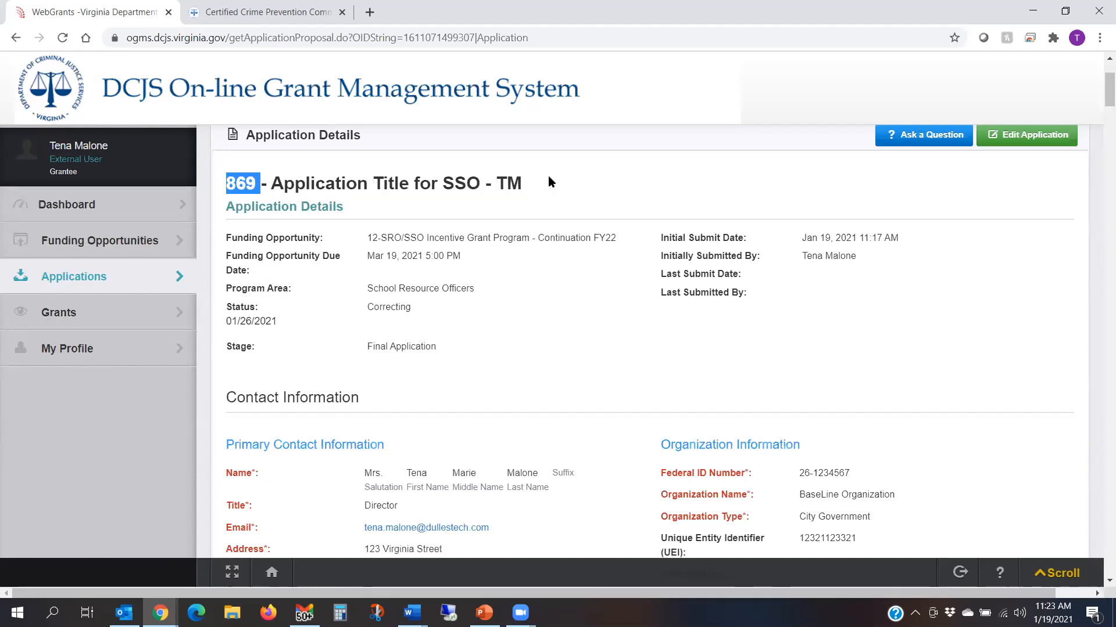
Step: Open the application for editing and read the submission notice above its component list
left_click(1031, 138)
scroll(674, 332, "down", 2)
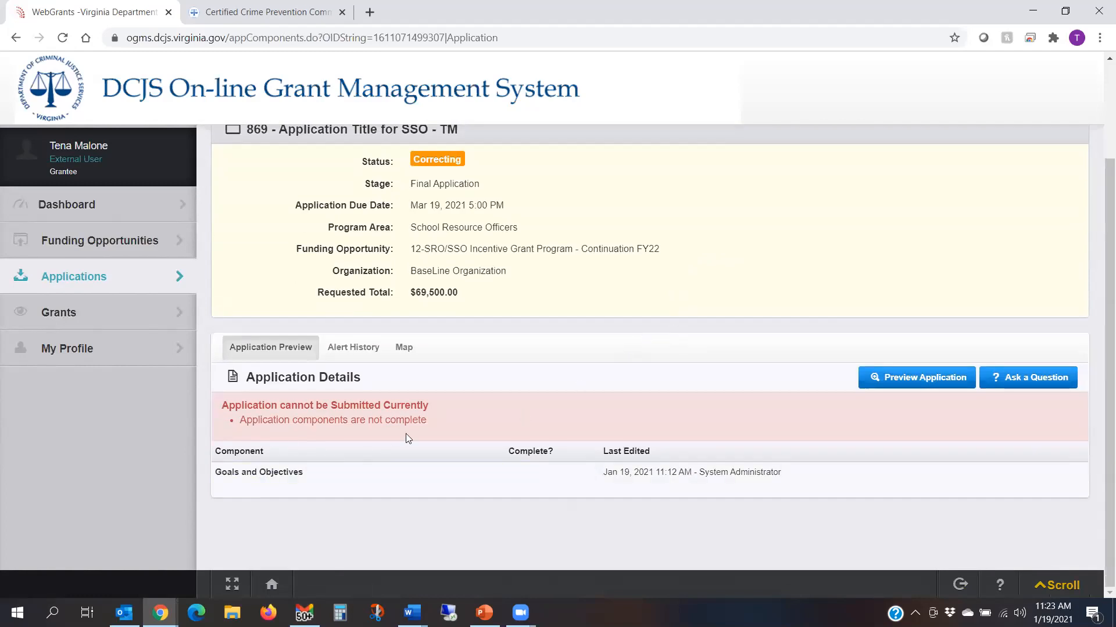
left_click_drag(434, 421, 214, 396)
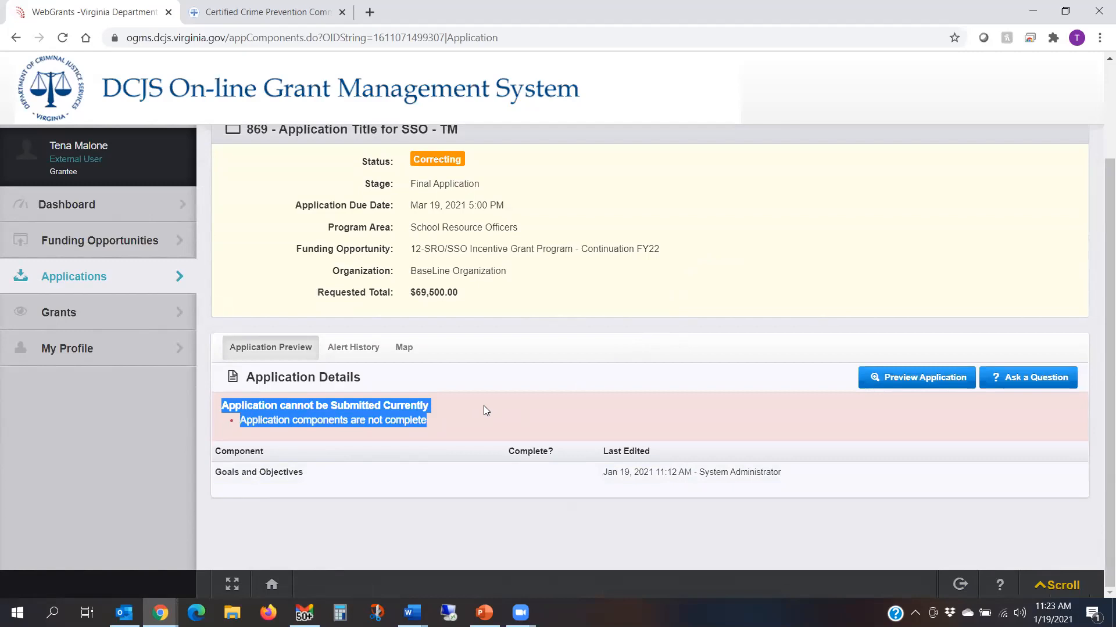
Step: Edit the Requested form of the Goals and Objectives component, set goals and objectives as required to Yes, and save the form
left_click(262, 476)
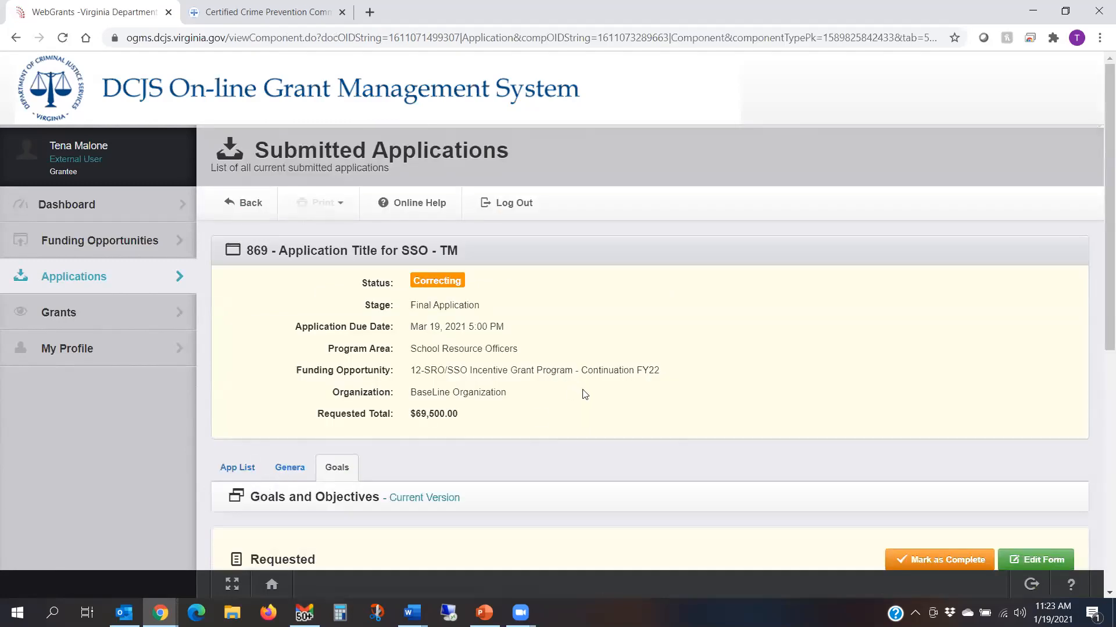
scroll(583, 393, "down", 4)
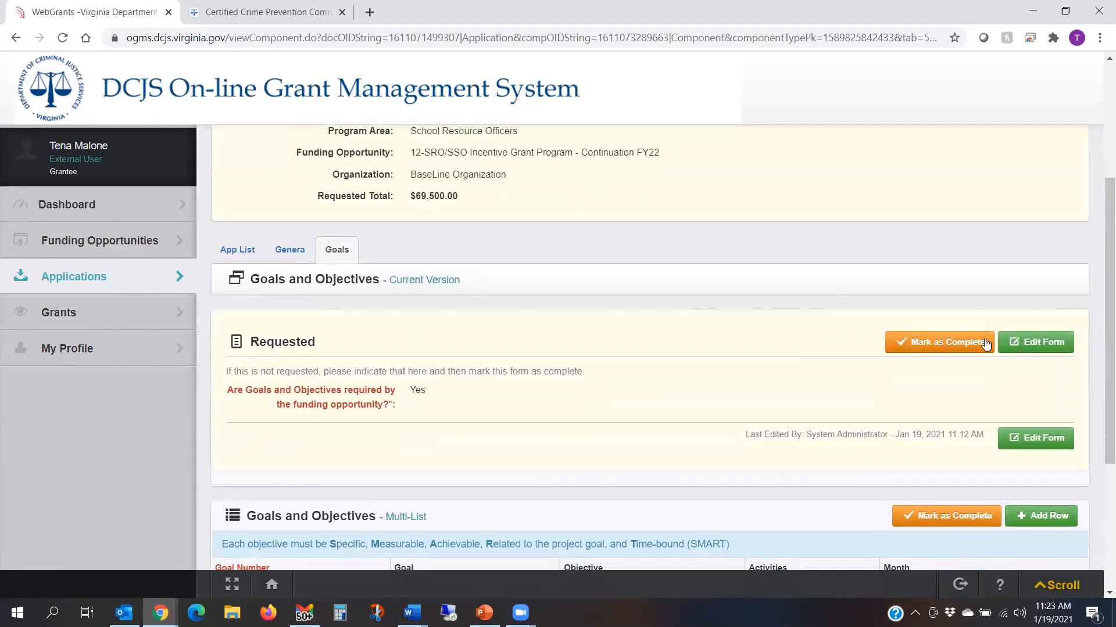
left_click(1036, 342)
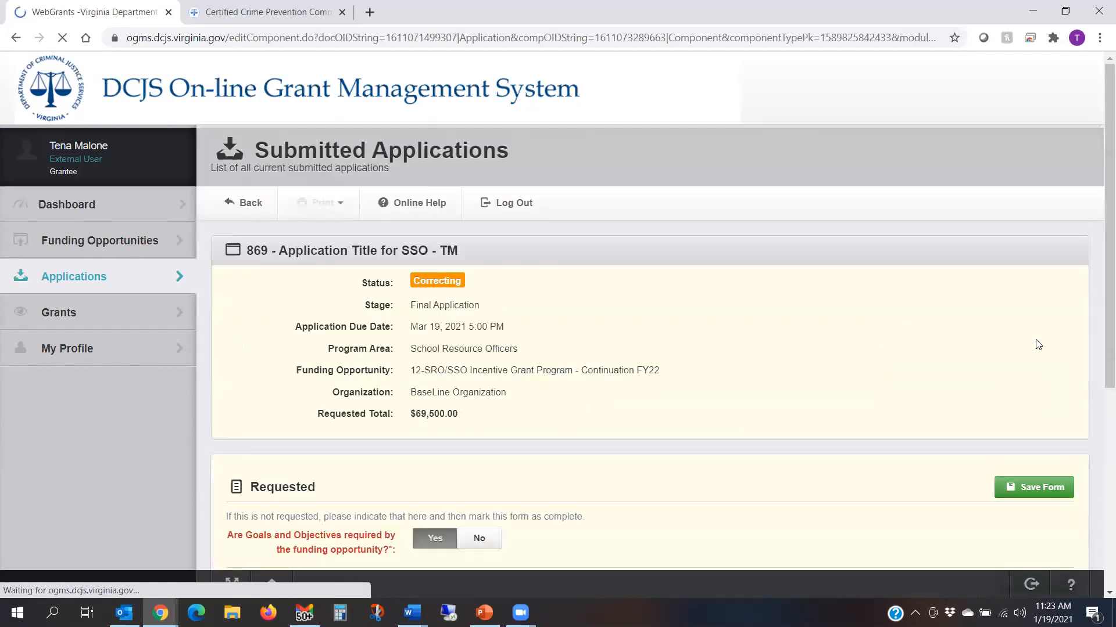
scroll(759, 411, "down", 4)
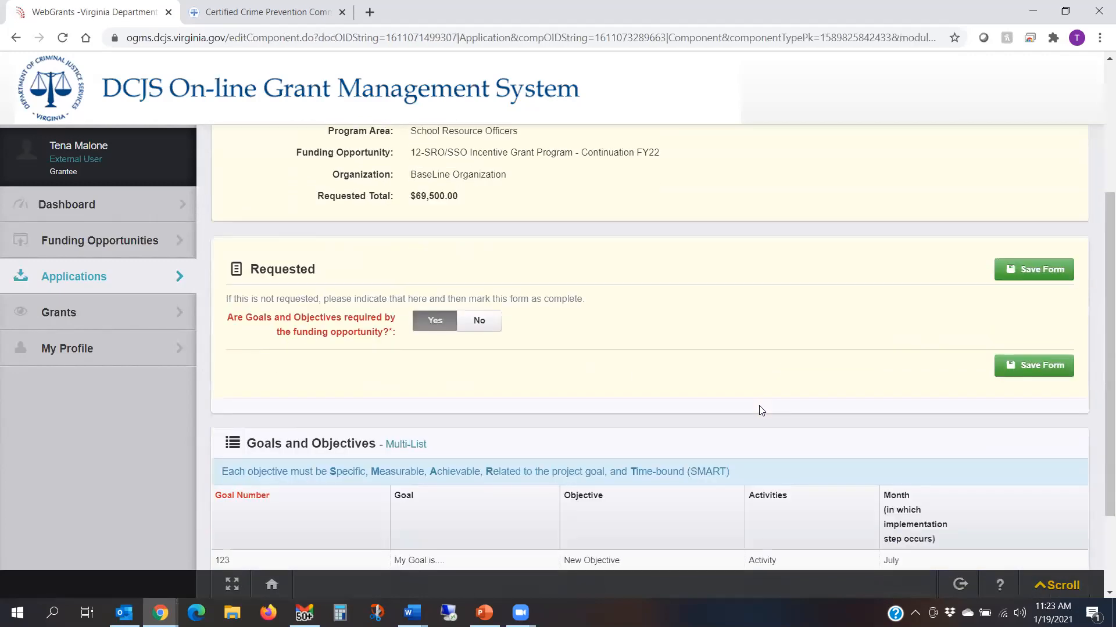
scroll(762, 411, "down", 2)
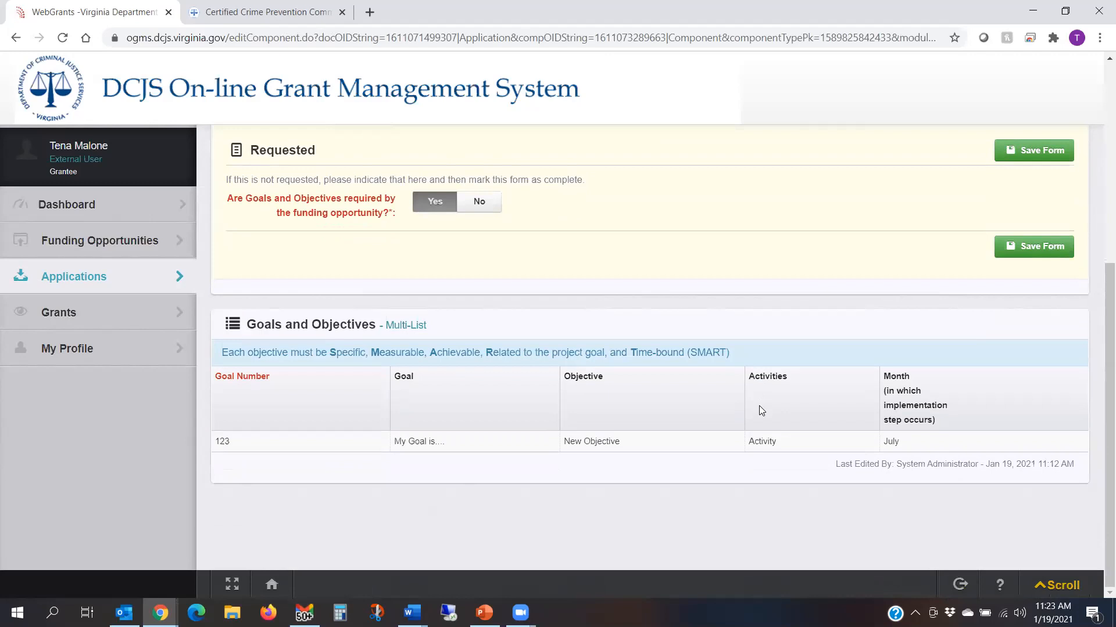
scroll(759, 406, "up", 3)
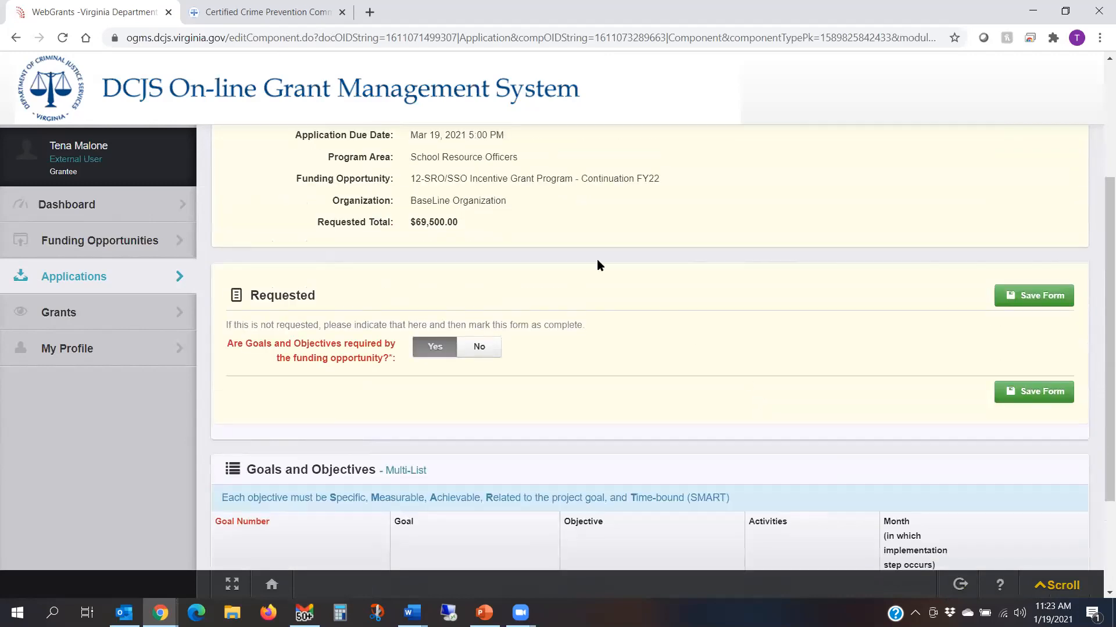
left_click(488, 351)
left_click(445, 348)
left_click(1029, 297)
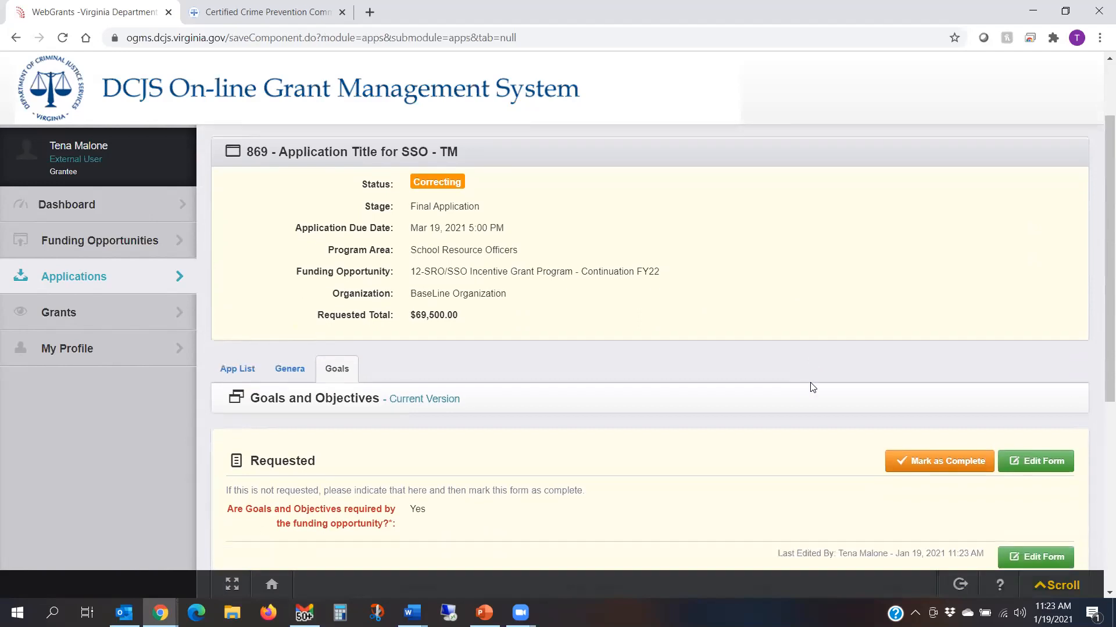
Step: Start a new row in the Goals and Objectives list with goal number 1234, goal "New Goal" and objective "New Objective"
scroll(812, 387, "down", 4)
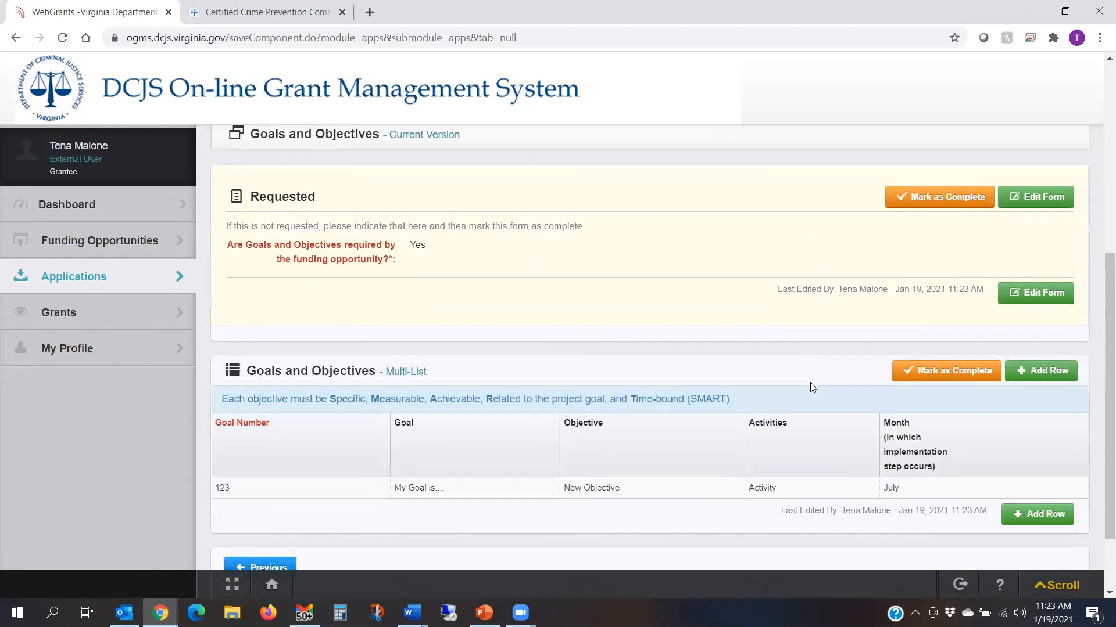
scroll(812, 388, "down", 1)
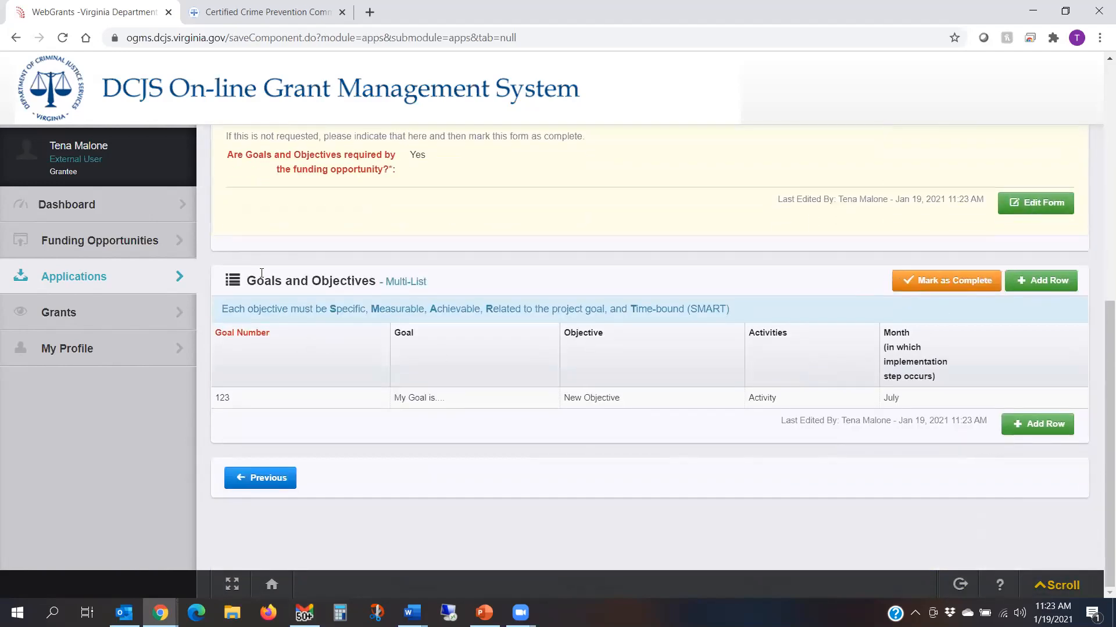
left_click_drag(267, 281, 496, 286)
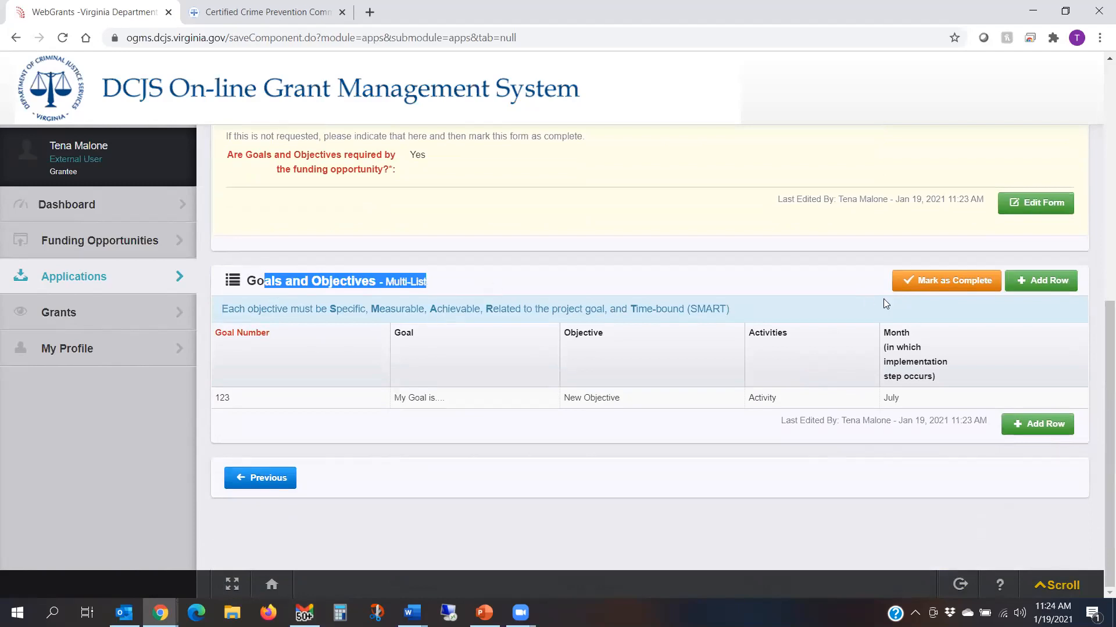
left_click(1037, 281)
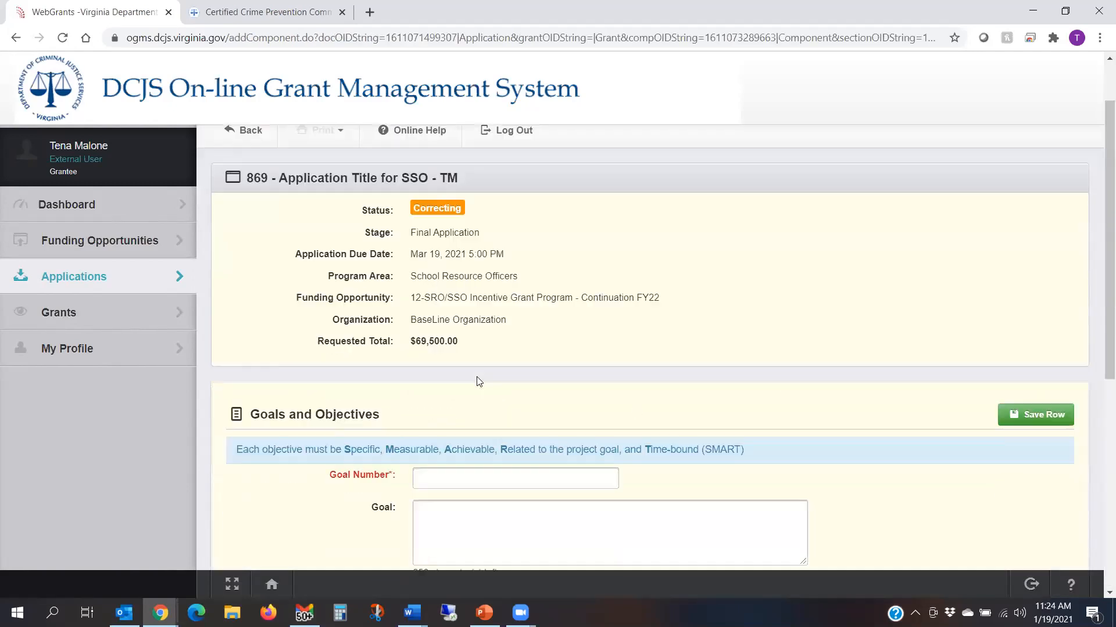
left_click(451, 474)
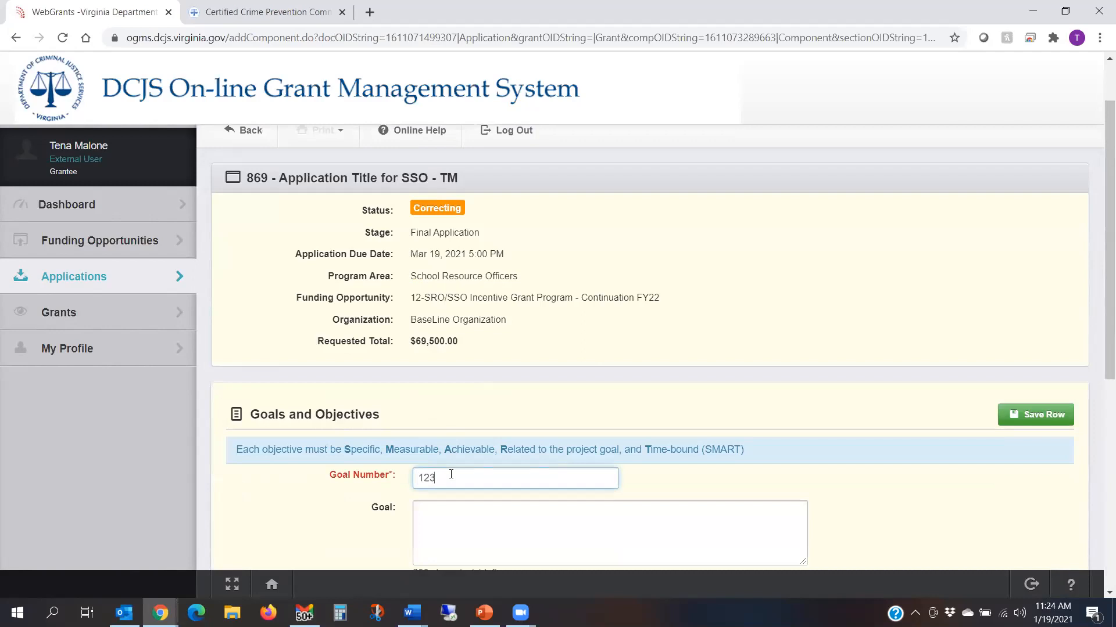
scroll(451, 475, "down", 1)
left_click(449, 469)
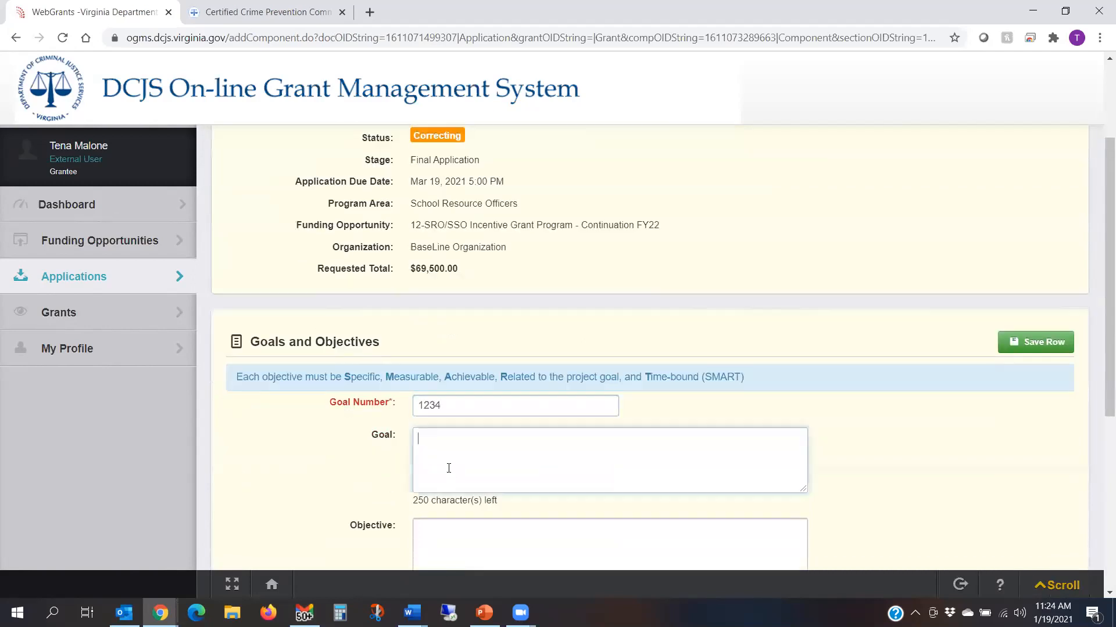
type("New Goal")
key("Tab")
type("New Objective")
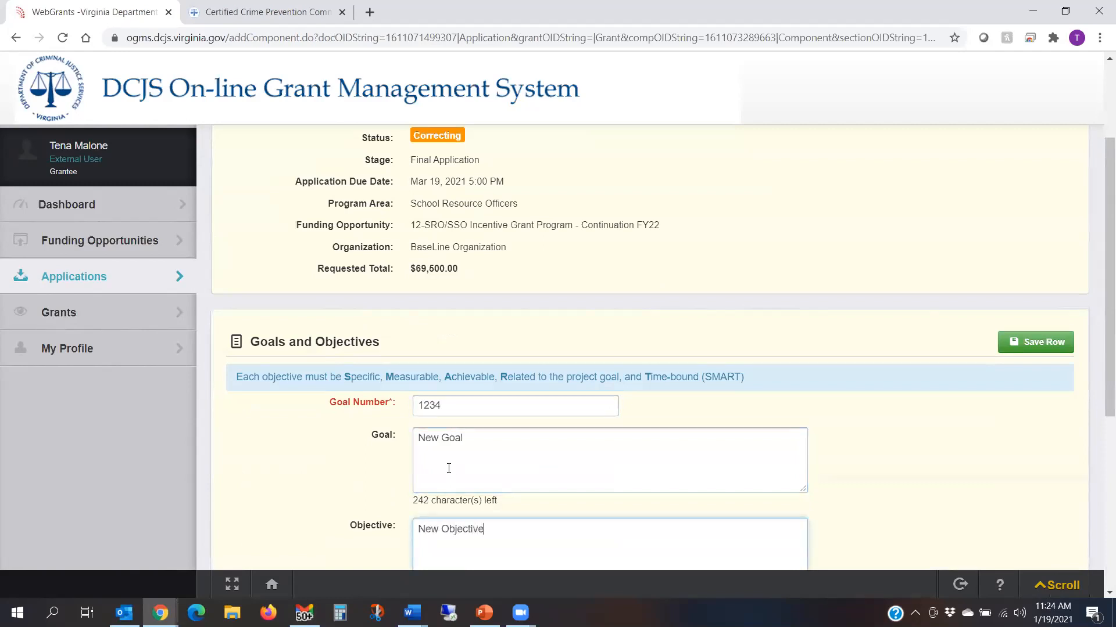
Step: Enter "New Activity" as the new row's activities and choose November as the implementation month
scroll(548, 426, "down", 3)
left_click(549, 426)
type("New Activity")
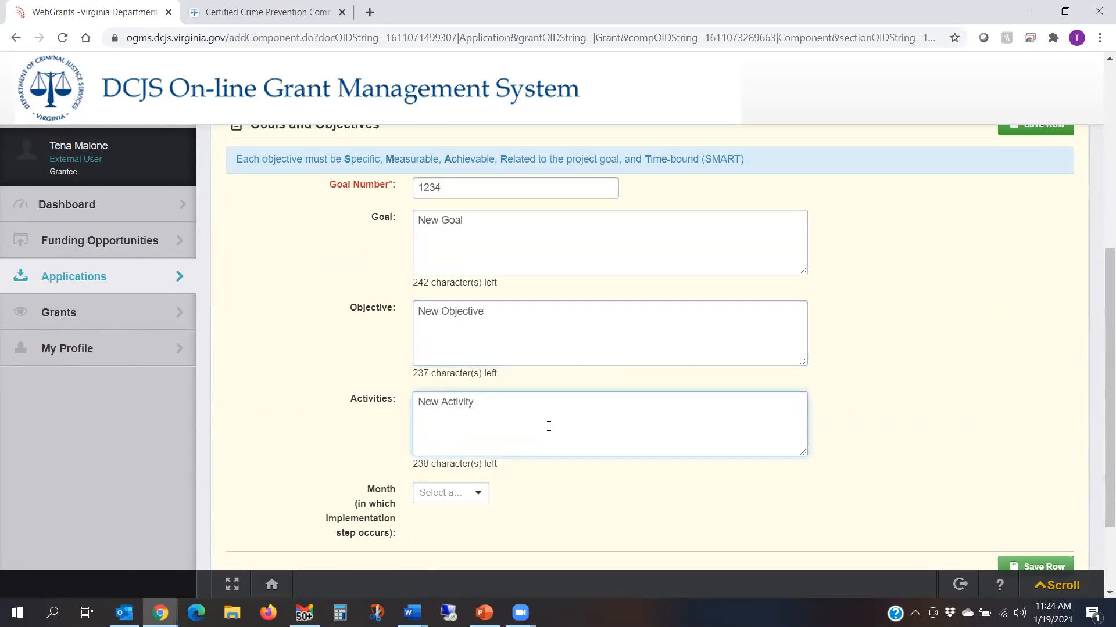
left_click(450, 493)
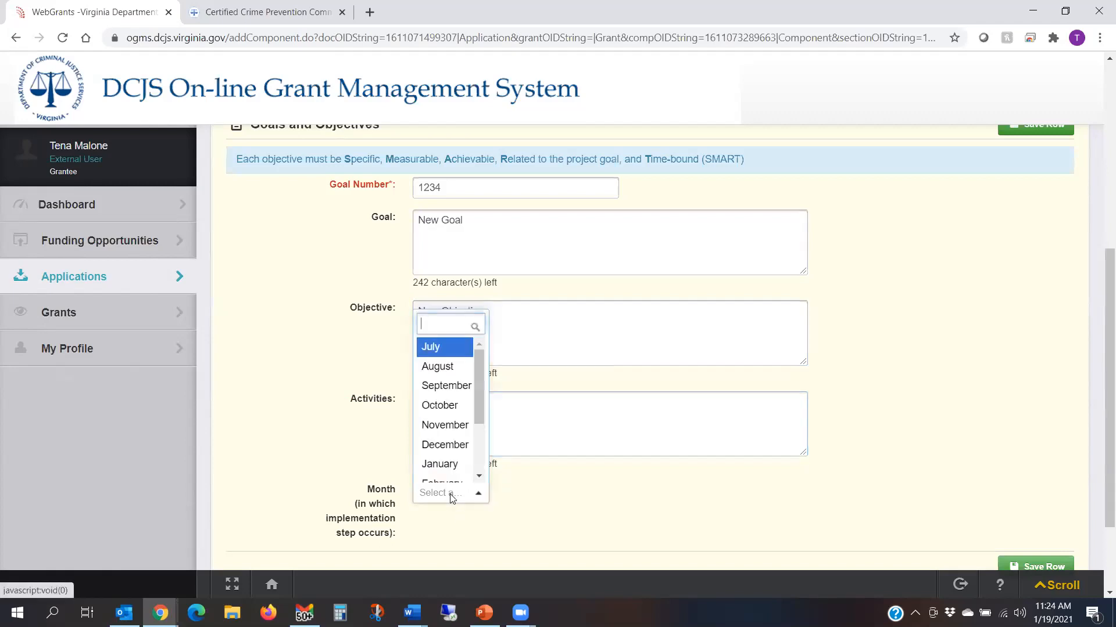
left_click(447, 423)
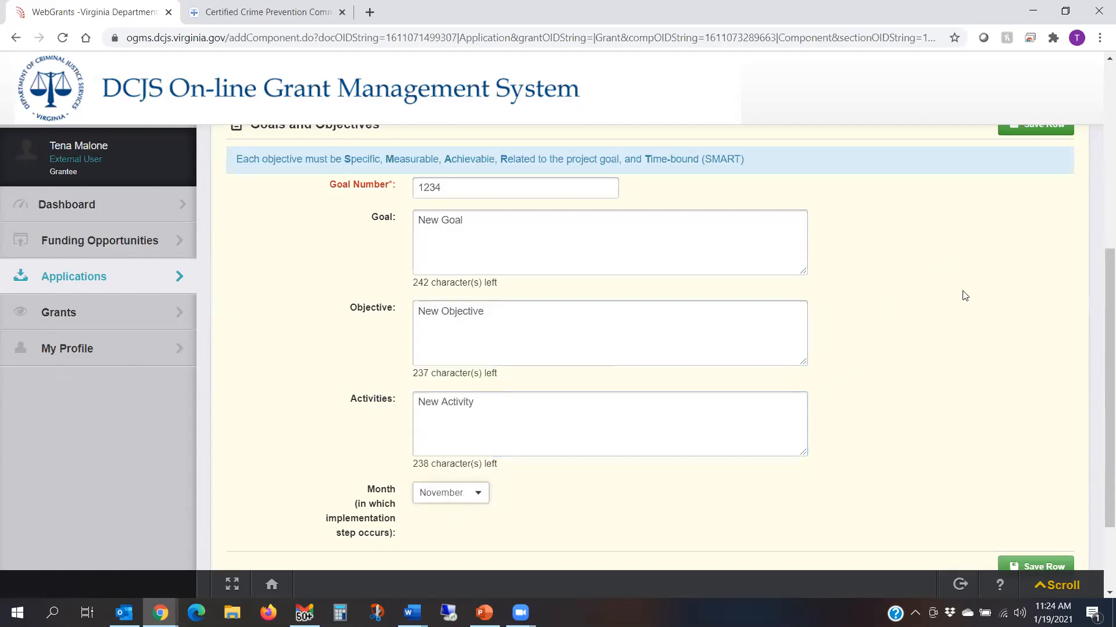
Step: Save the new goal row and mark the Goals and Objectives component as complete
scroll(966, 301, "down", 1)
left_click(1045, 495)
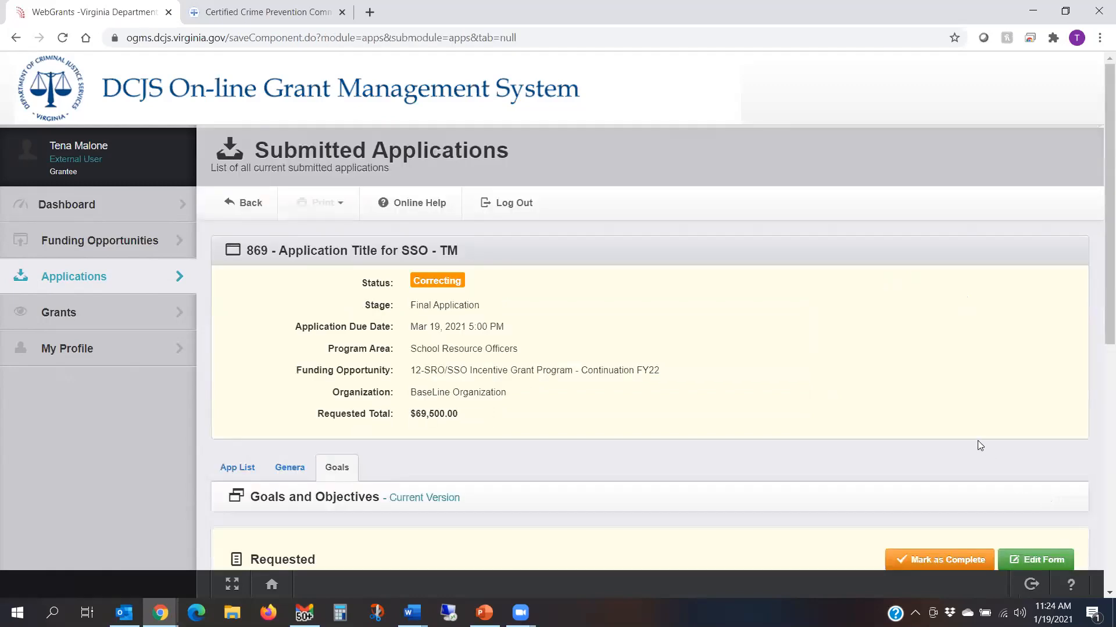
scroll(977, 440, "down", 5)
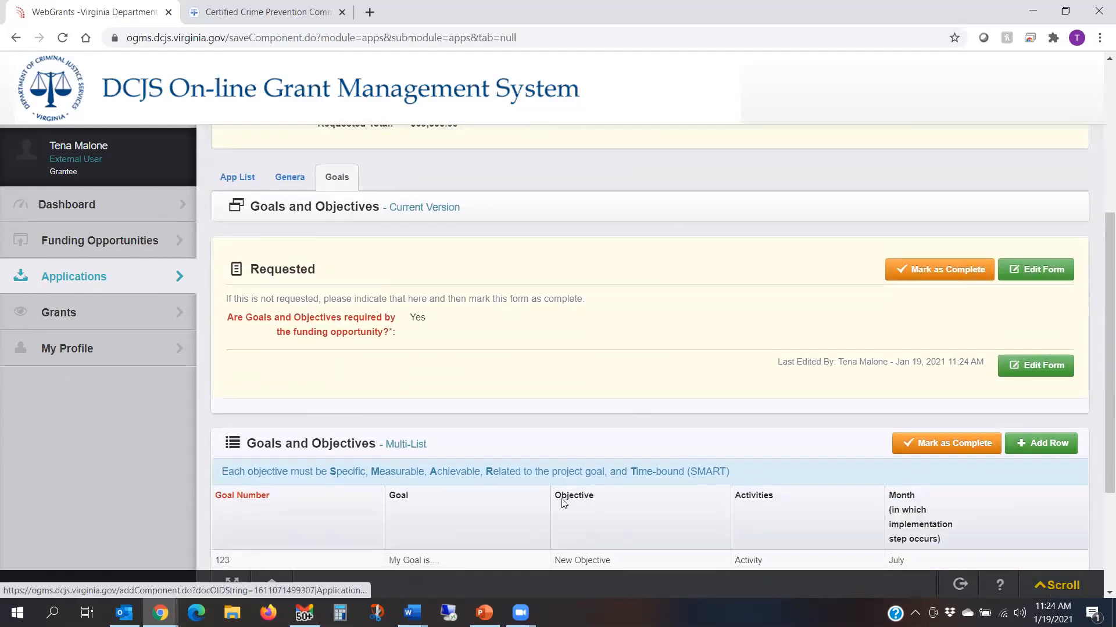
scroll(616, 503, "down", 3)
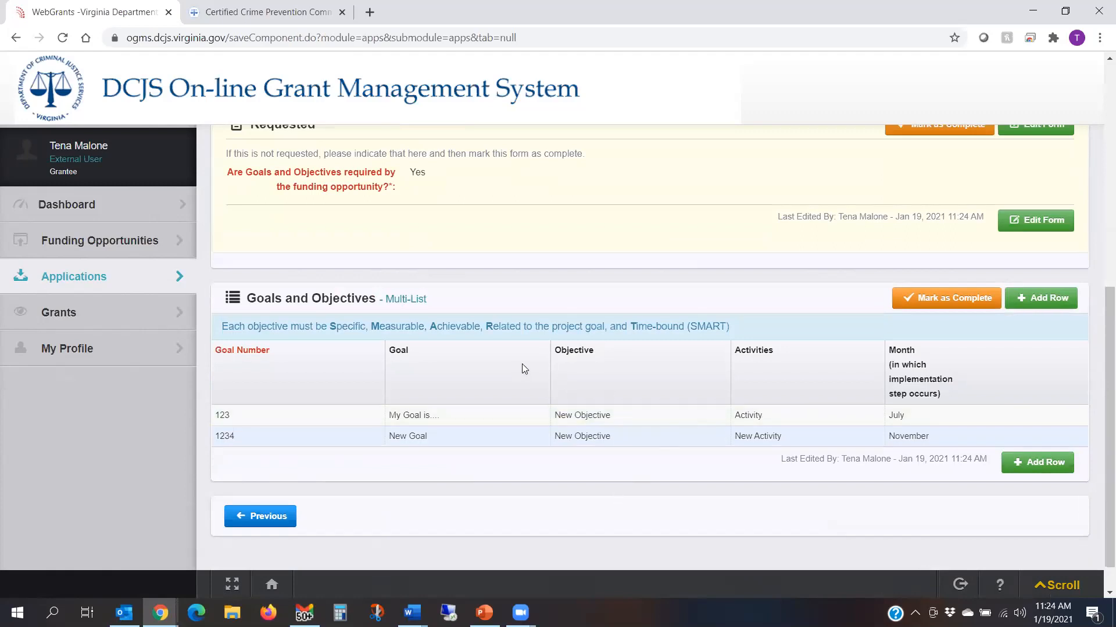
left_click(933, 301)
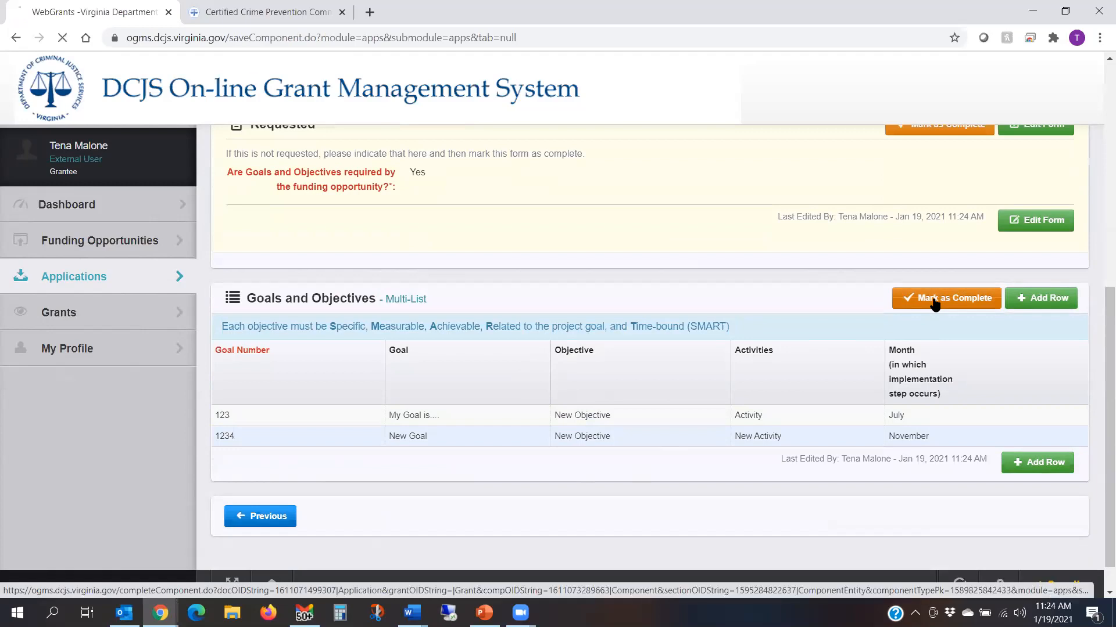
Step: Submit the corrected application for review and confirm the submission
scroll(835, 340, "down", 2)
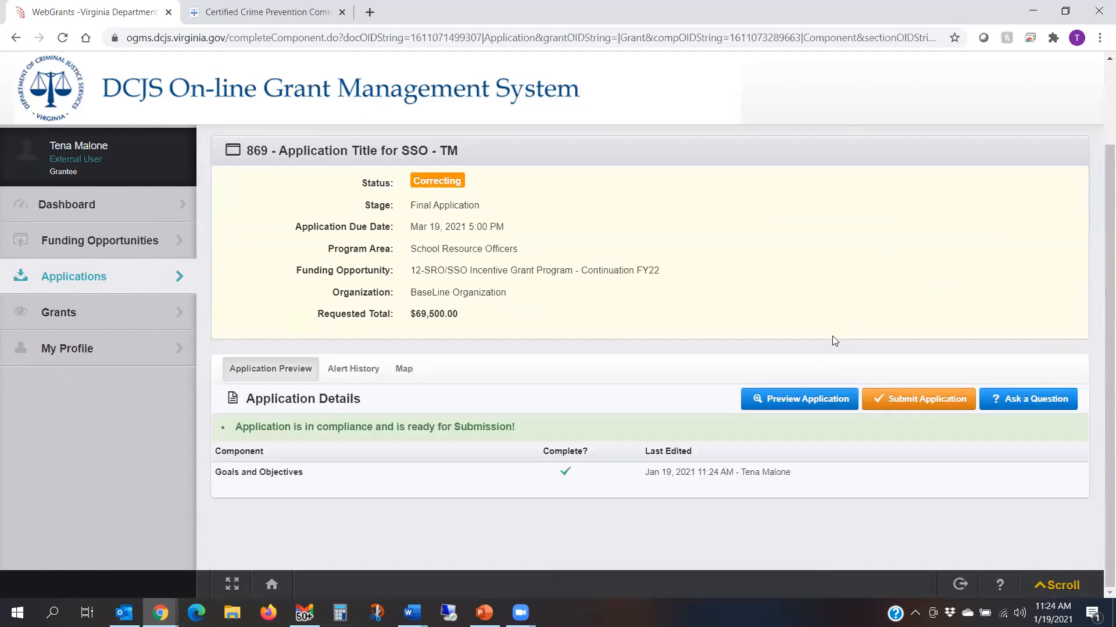
left_click_drag(536, 427, 256, 427)
left_click(908, 405)
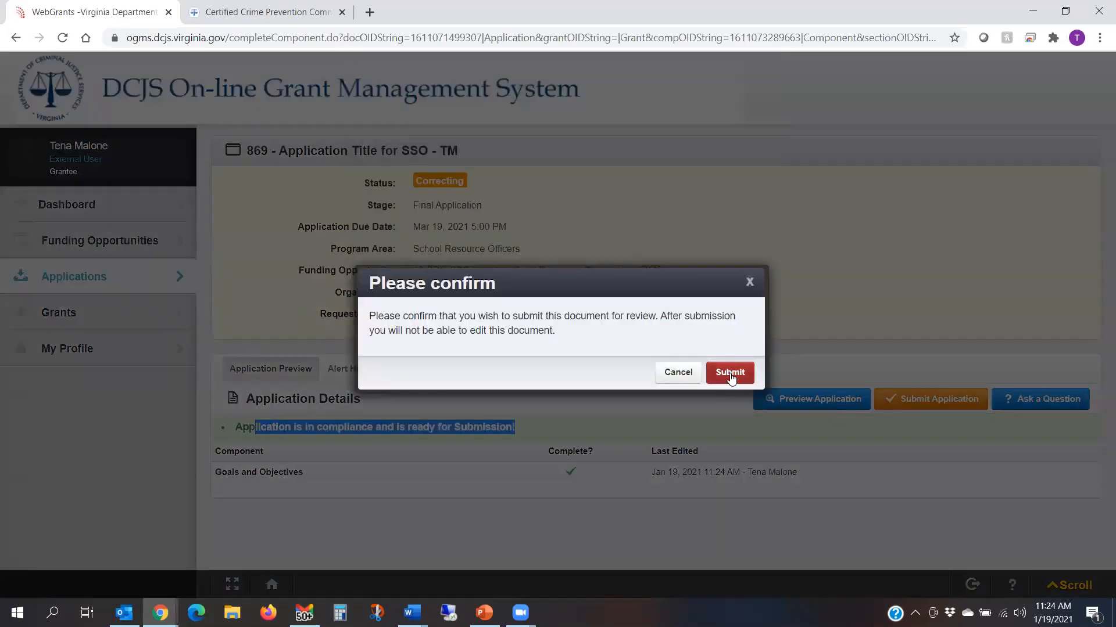
left_click(731, 375)
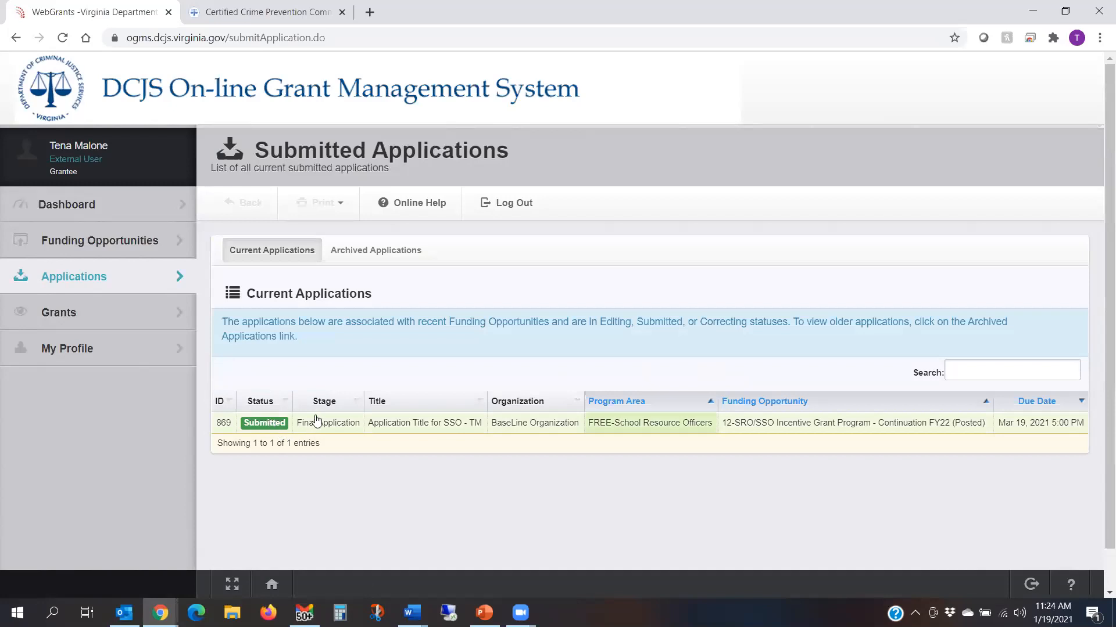
Step: Open the submitted SSO application and examine the goal rows in its Goals and Objectives section
left_click(344, 427)
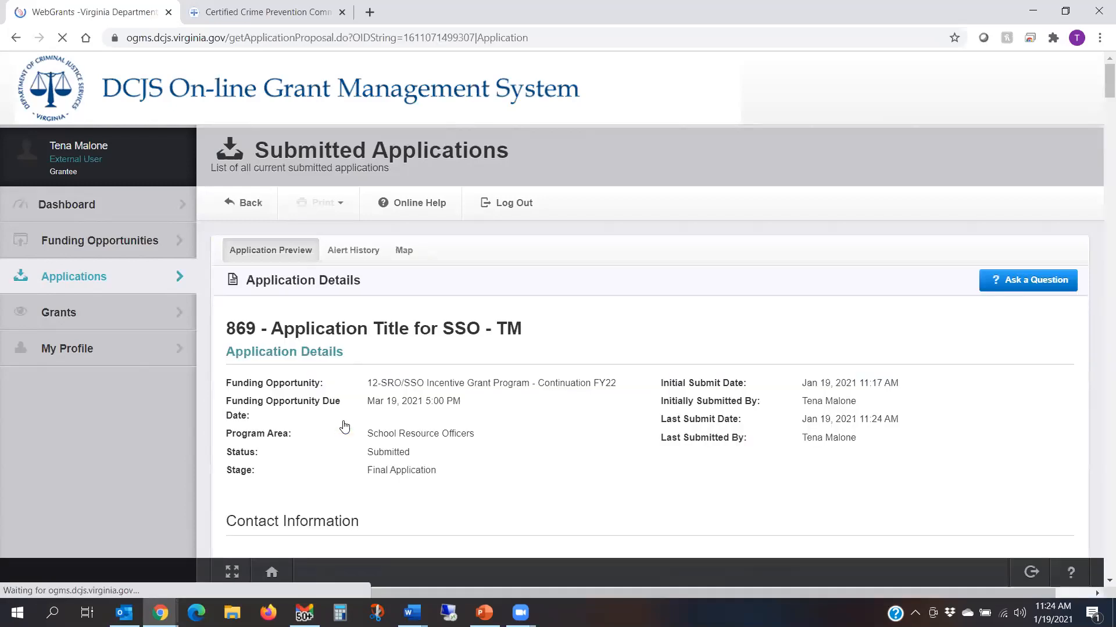
scroll(577, 390, "down", 10)
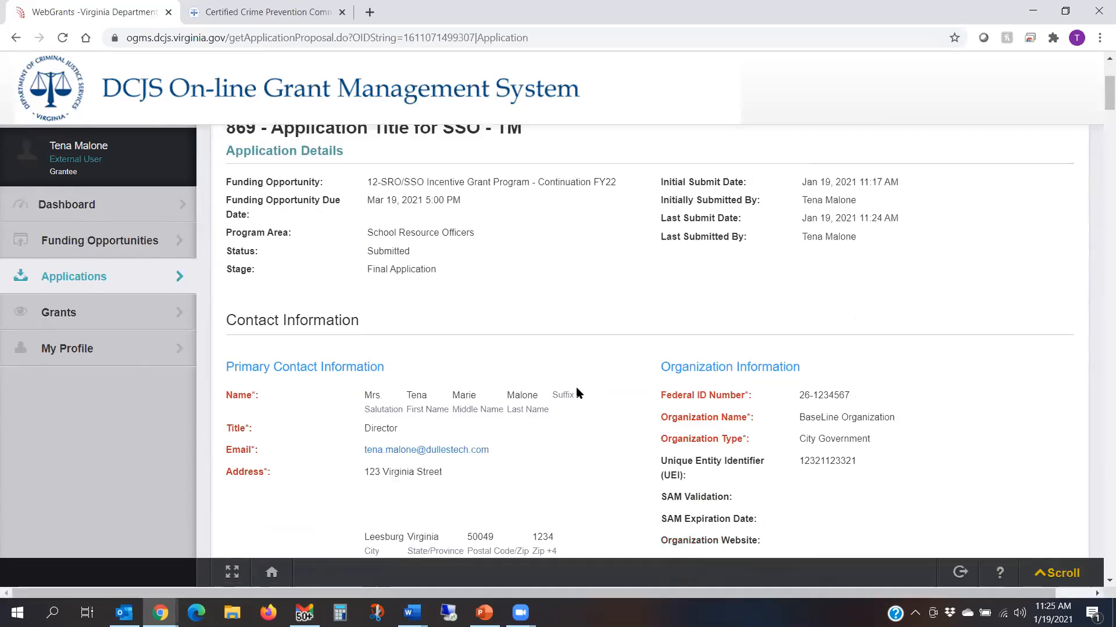
scroll(577, 387, "down", 12)
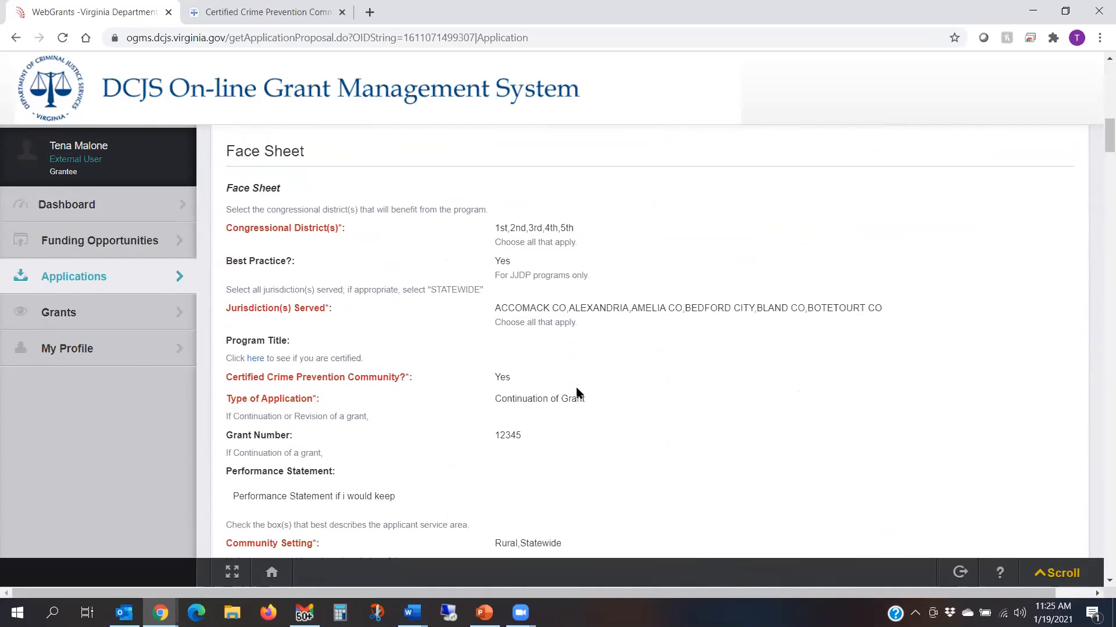
scroll(578, 393, "down", 13)
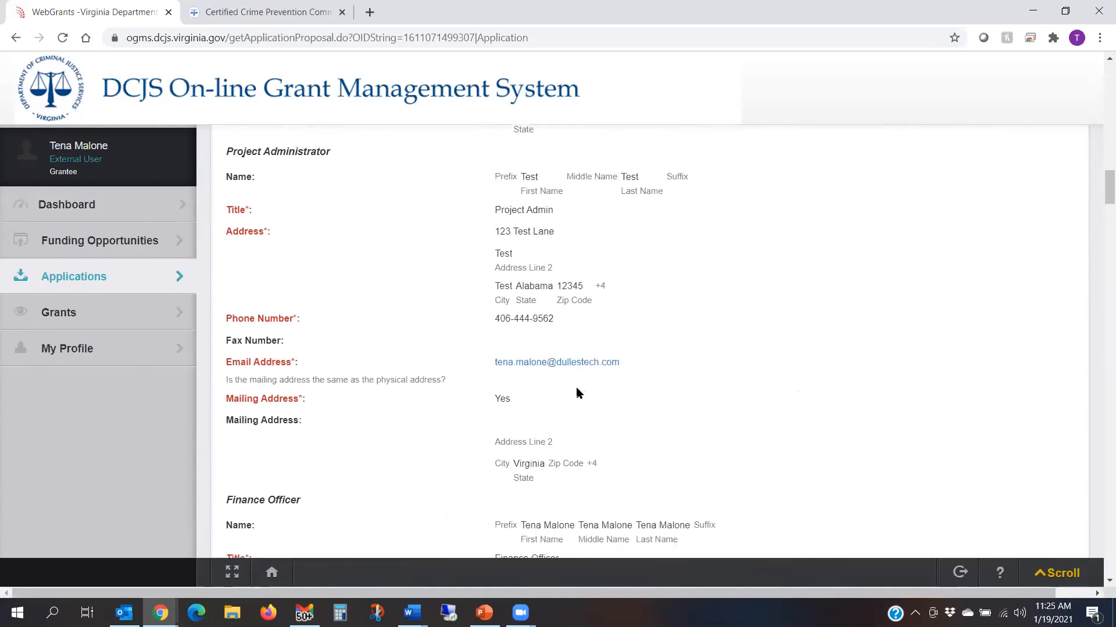
scroll(577, 394, "down", 13)
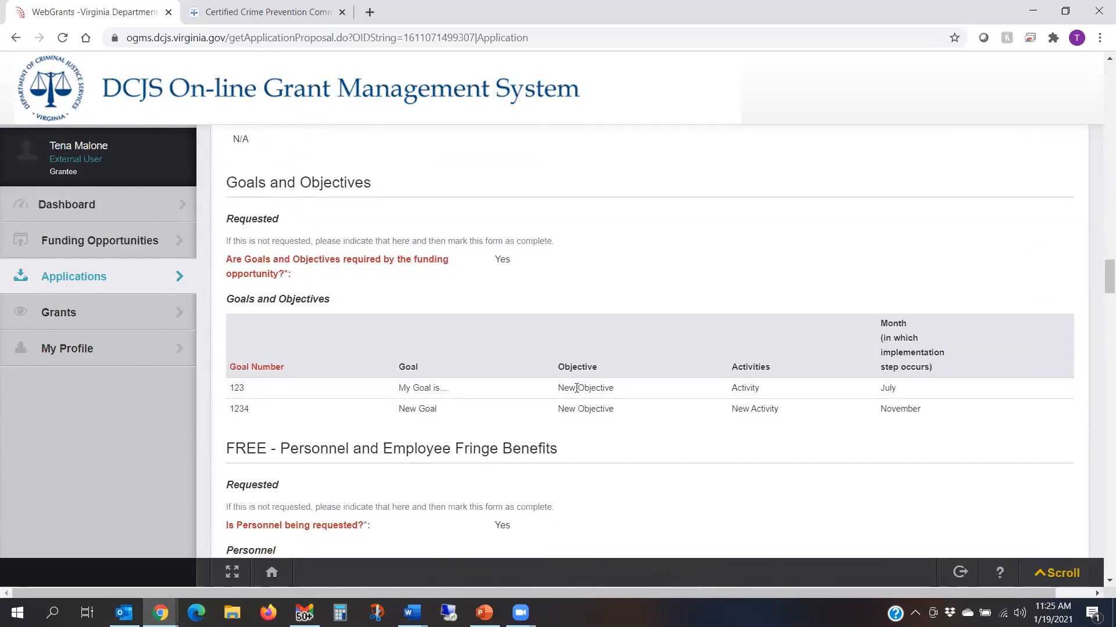
scroll(575, 389, "down", 1)
left_click_drag(951, 341, 291, 317)
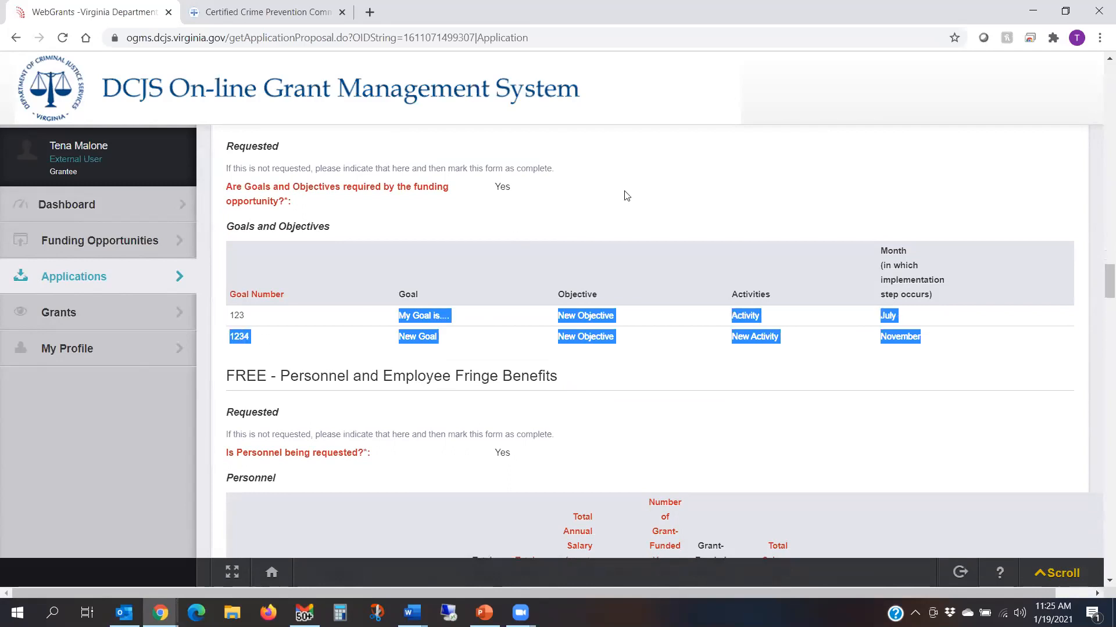
Step: Return to the Application Details and check the last submit date and last submitter
scroll(628, 192, "up", 5)
scroll(629, 191, "up", 20)
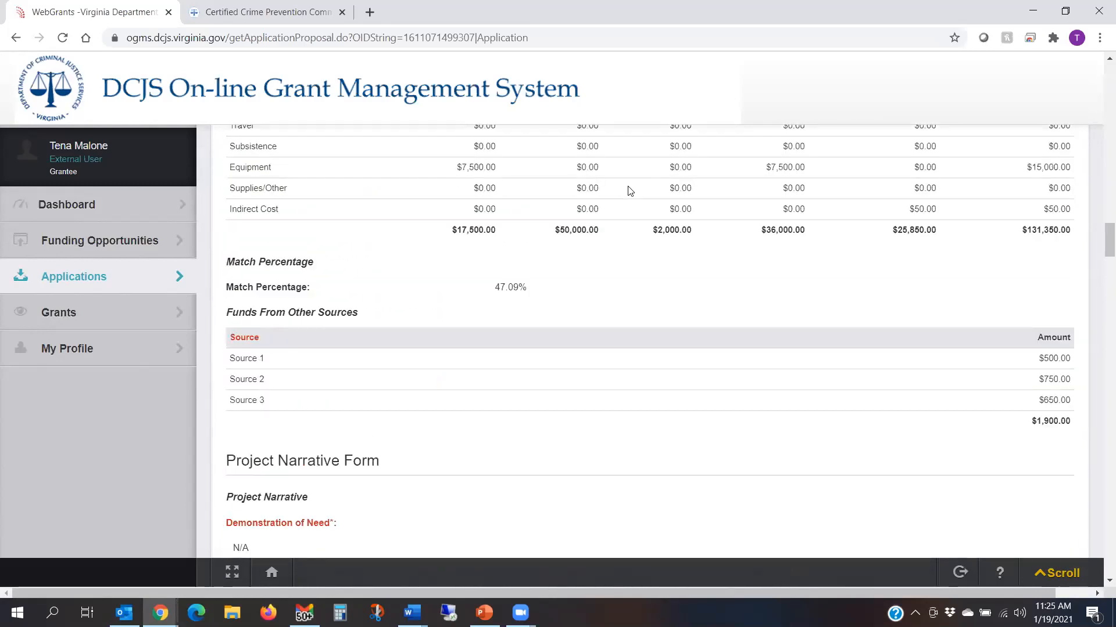
scroll(629, 191, "up", 20)
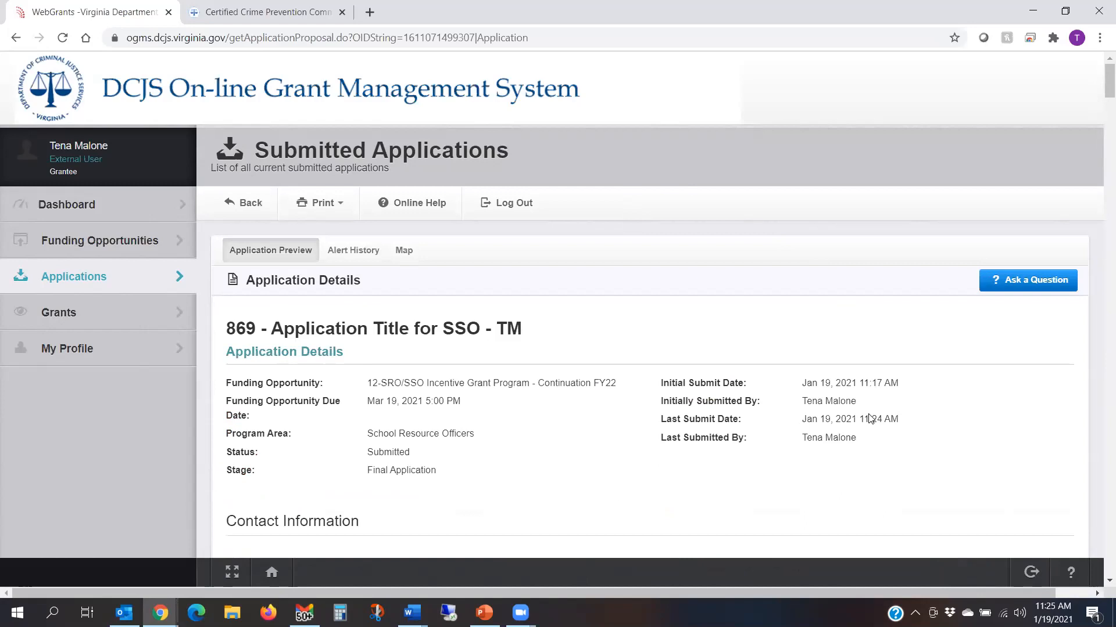
left_click_drag(872, 445, 657, 421)
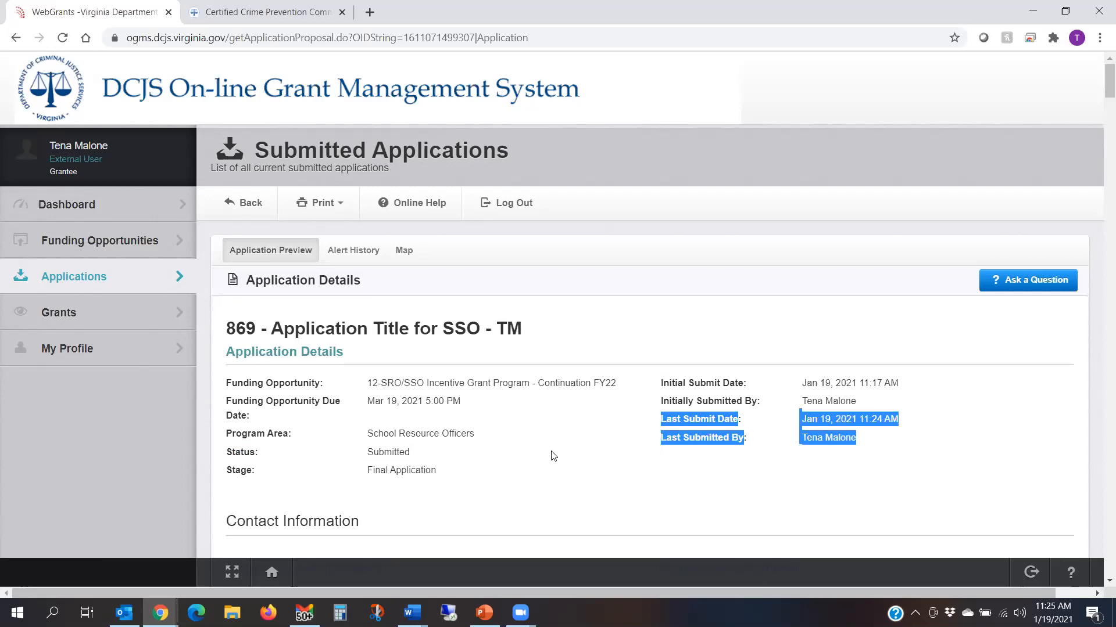